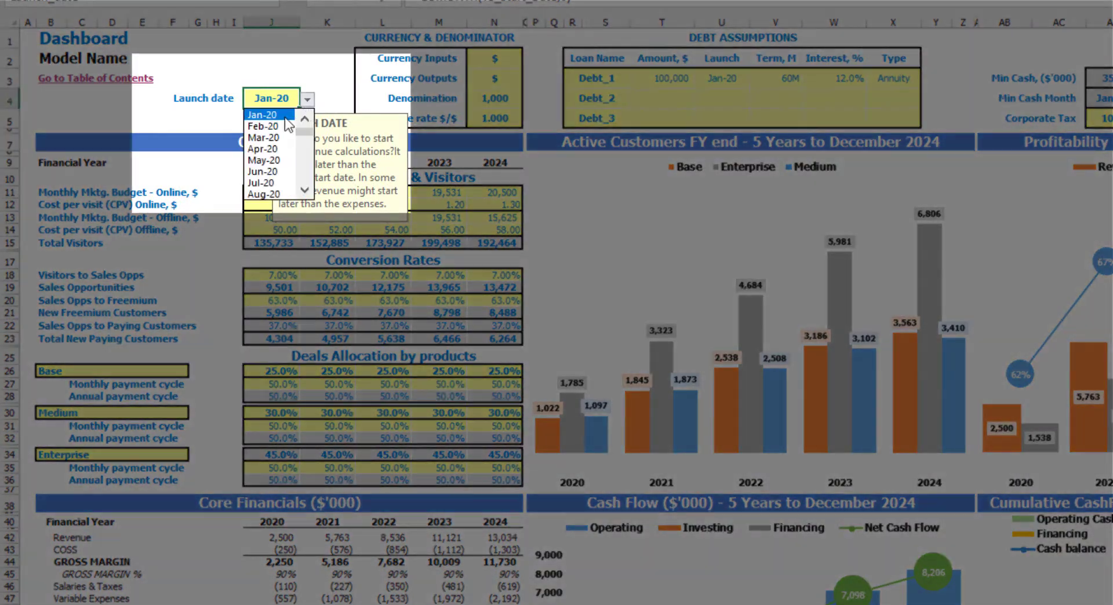
# - Set the model's launch date to Apr-20
pyautogui.click(264, 152)
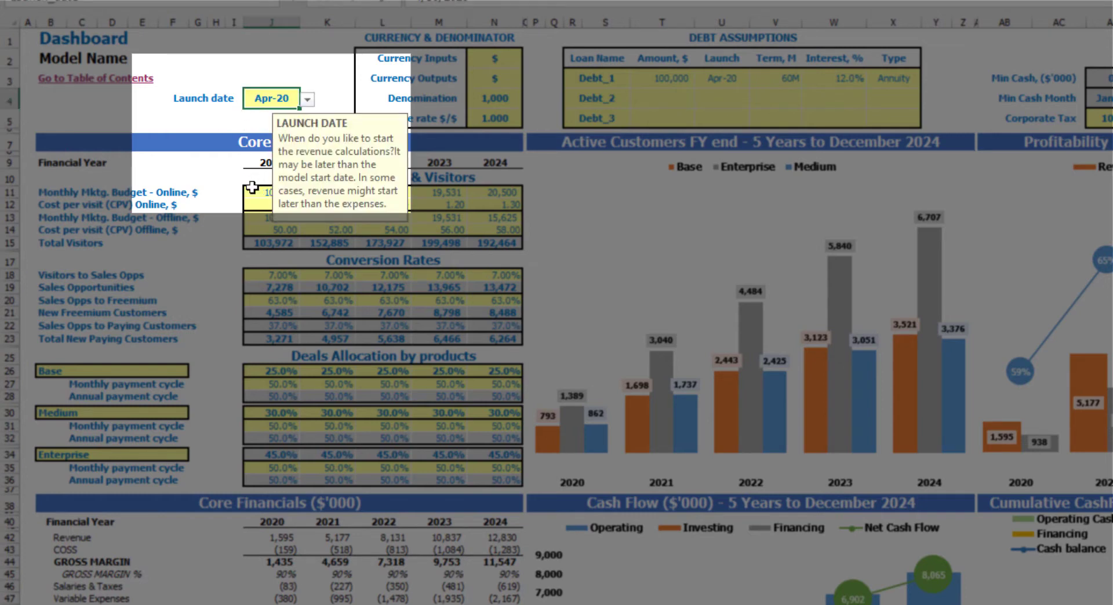
pyautogui.click(216, 115)
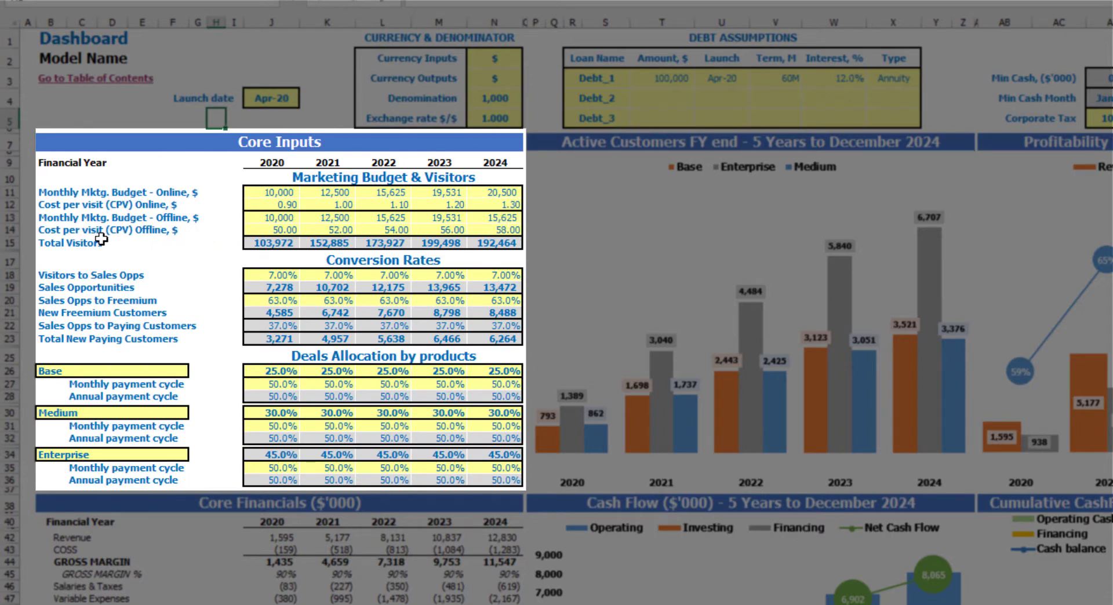
# - Try clearing the offline marketing budget and offline cost-per-visit values for 2020 through 2024, and undo the deletion
pyautogui.moveTo(40, 191); pyautogui.dragTo(51, 231)
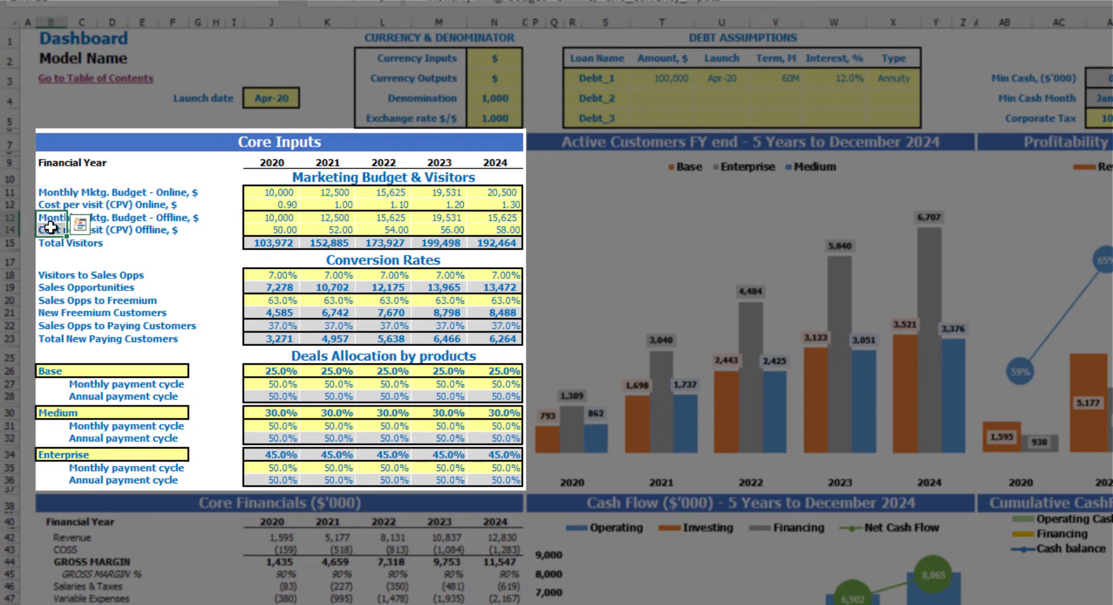
pyautogui.click(219, 174)
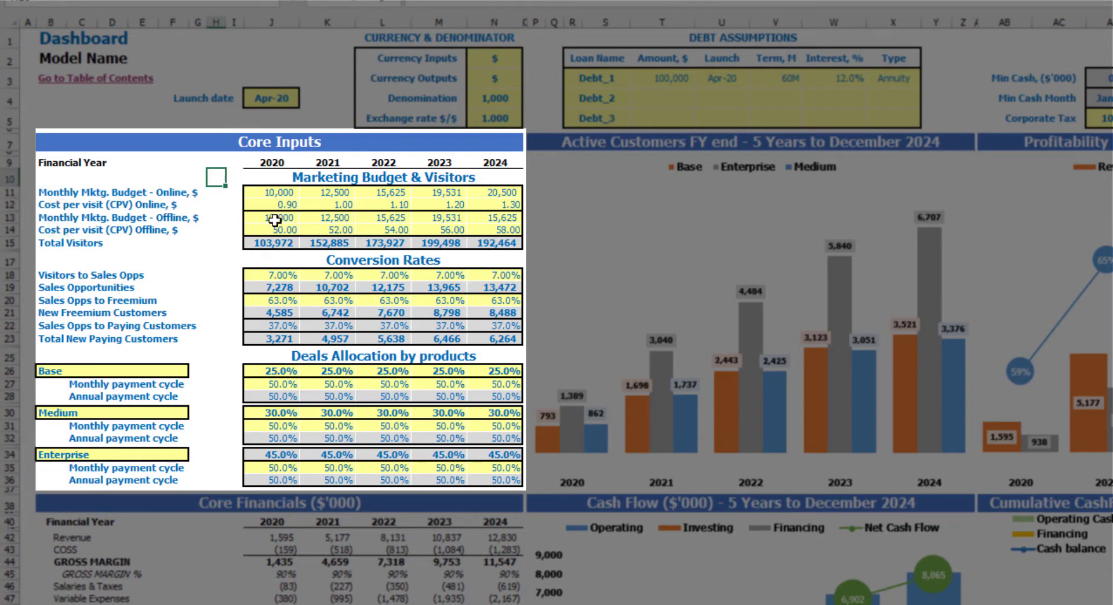
pyautogui.moveTo(277, 220); pyautogui.dragTo(493, 230)
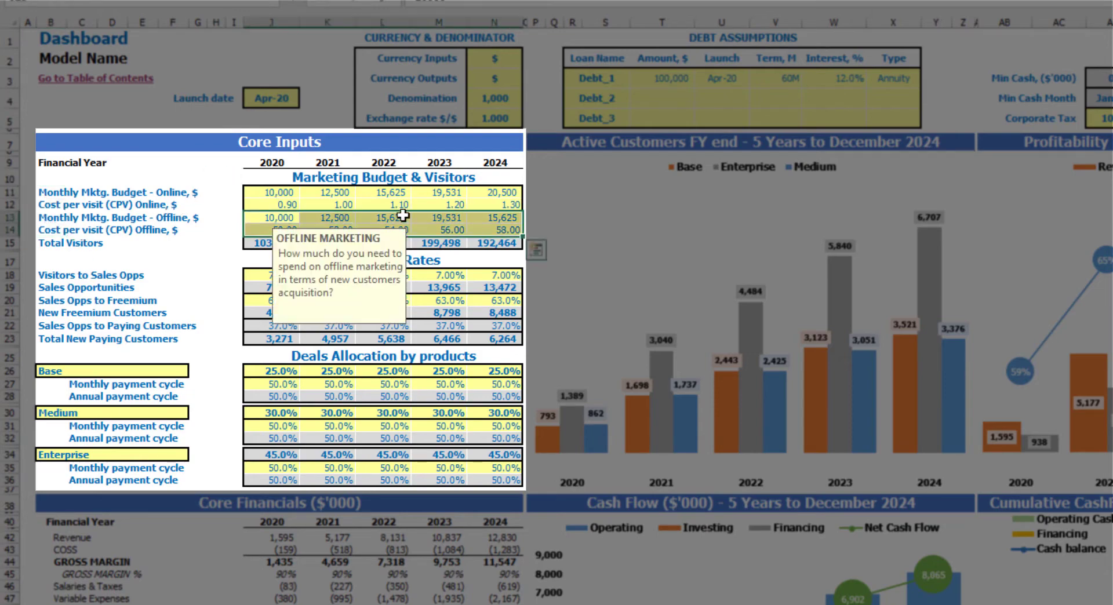
pyautogui.press('Delete')
pyautogui.click(221, 210)
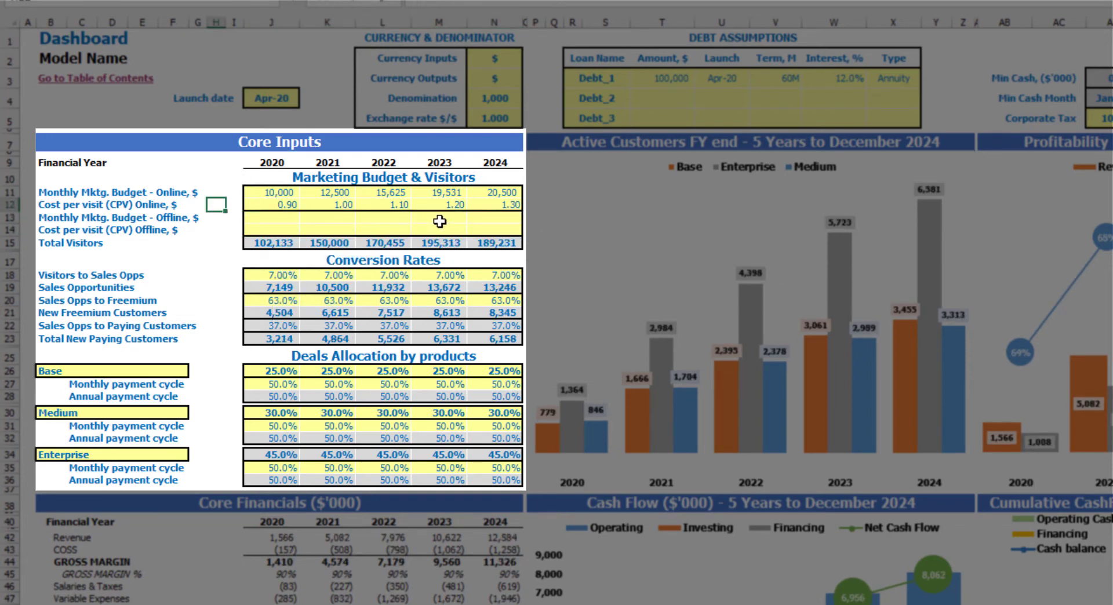
pyautogui.hotkey('ctrl', 'z')
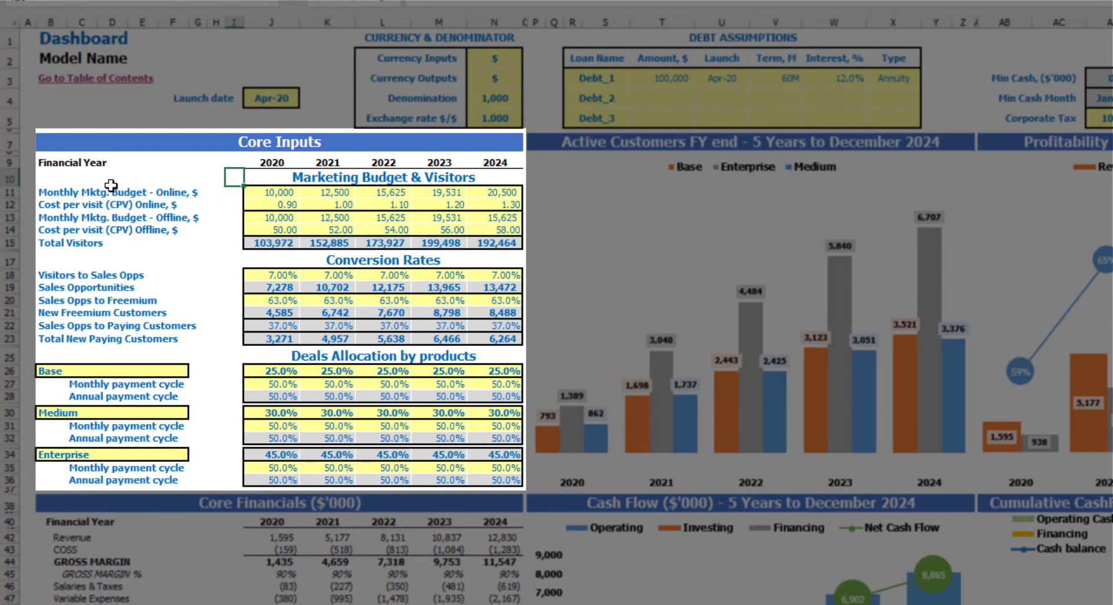
# - Set the 2020 monthly online marketing budget to 15,000
pyautogui.click(264, 192)
pyautogui.write('1')
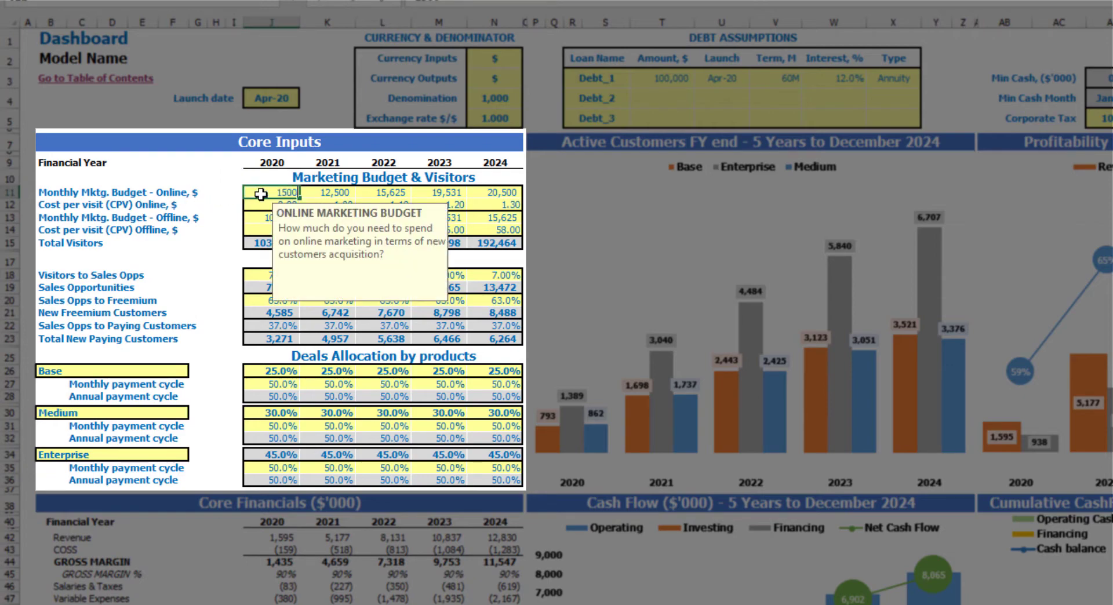
pyautogui.write('5,000')
pyautogui.press('Return')
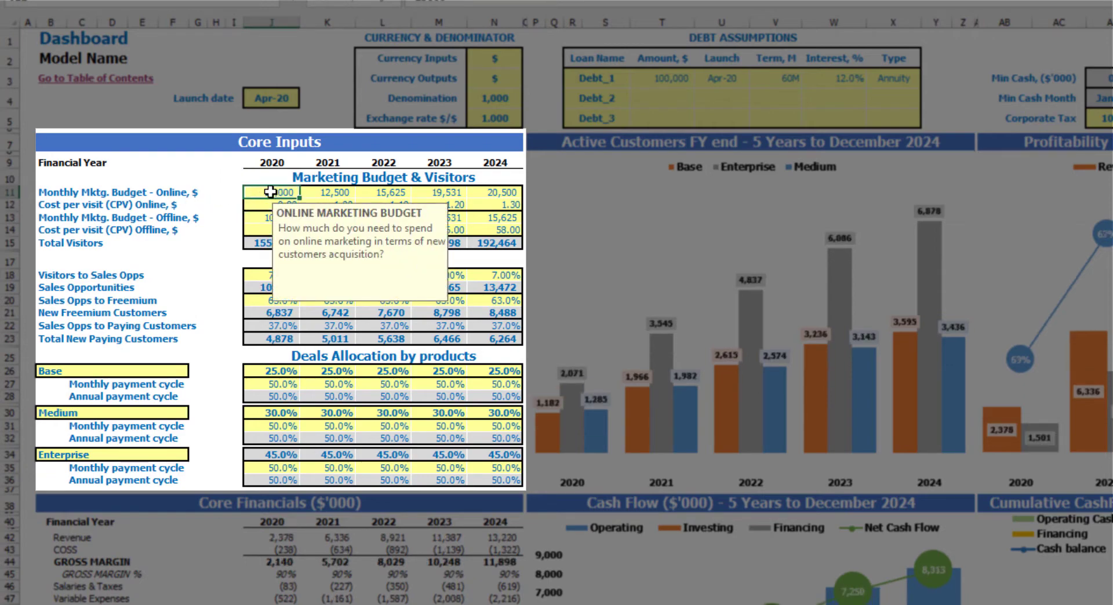
# - Calculate the 2021 monthly online marketing budget with a formula that adds 2000 to the 2020 value
pyautogui.click(331, 196)
pyautogui.write('=')
pyautogui.press('Left')
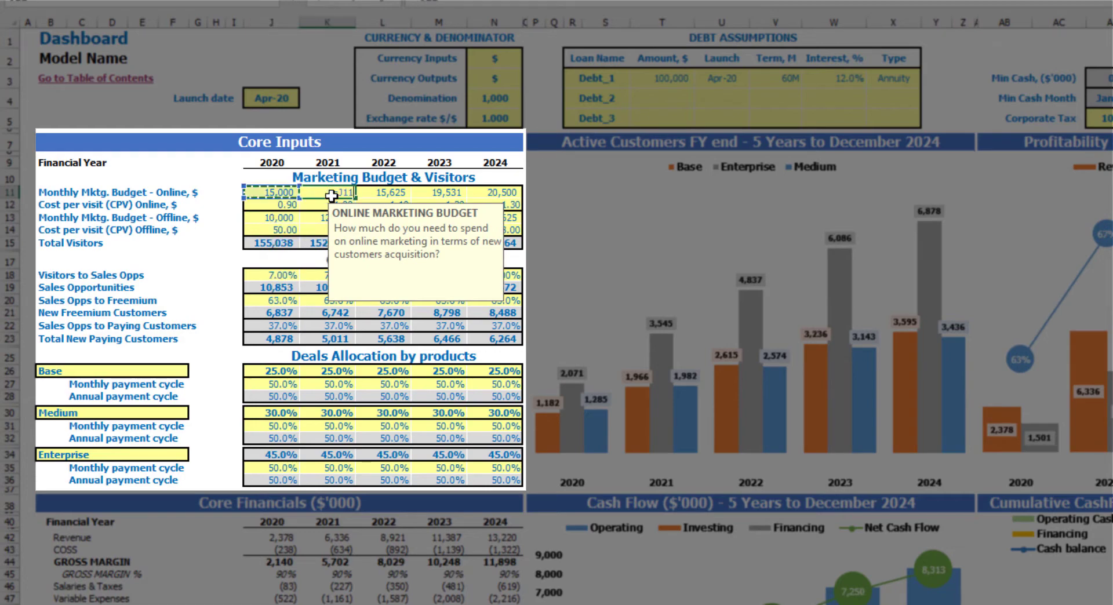
pyautogui.write('+2000')
pyautogui.press('Return')
# - Copy the 2021 online marketing budget formula across to 2022, 2023 and 2024
pyautogui.press('Up')
pyautogui.hotkey('ctrl', 'c')
pyautogui.press('Right')
pyautogui.hotkey('shift', 'Right')
pyautogui.hotkey('shift', 'Right')
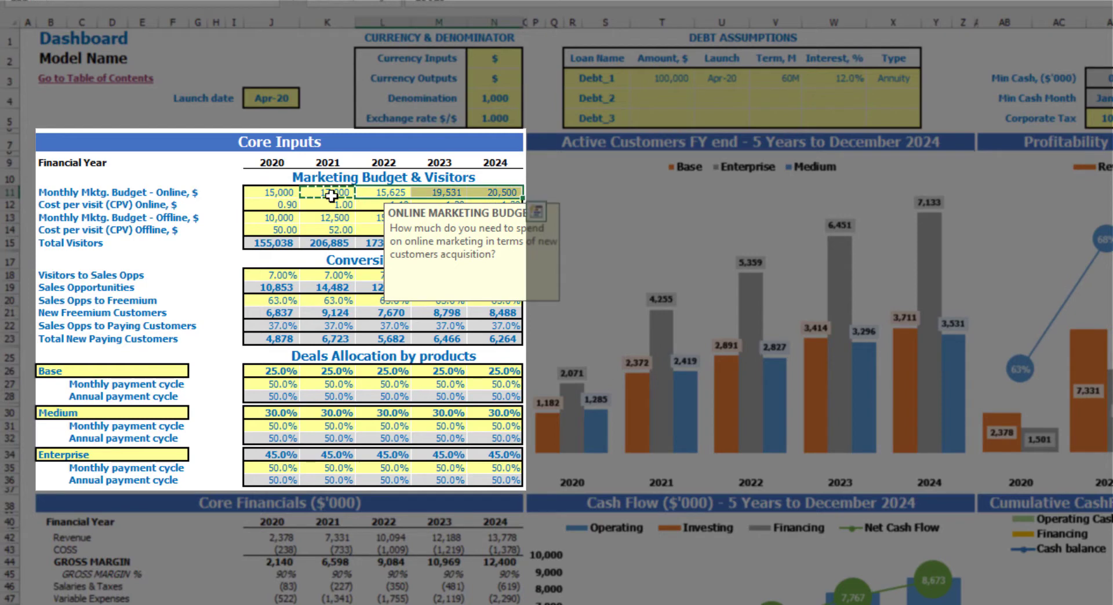
pyautogui.hotkey('ctrl', 'v')
pyautogui.press('Left')
pyautogui.press('Left')
pyautogui.press('Left')
pyautogui.press('Left')
pyautogui.press('Left')
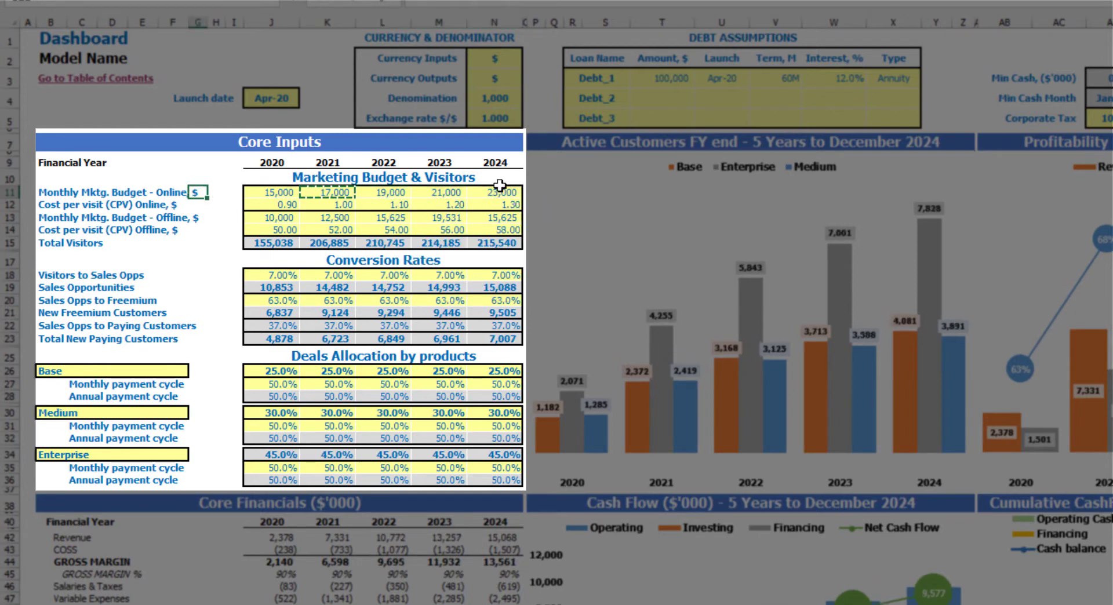
pyautogui.click(500, 188)
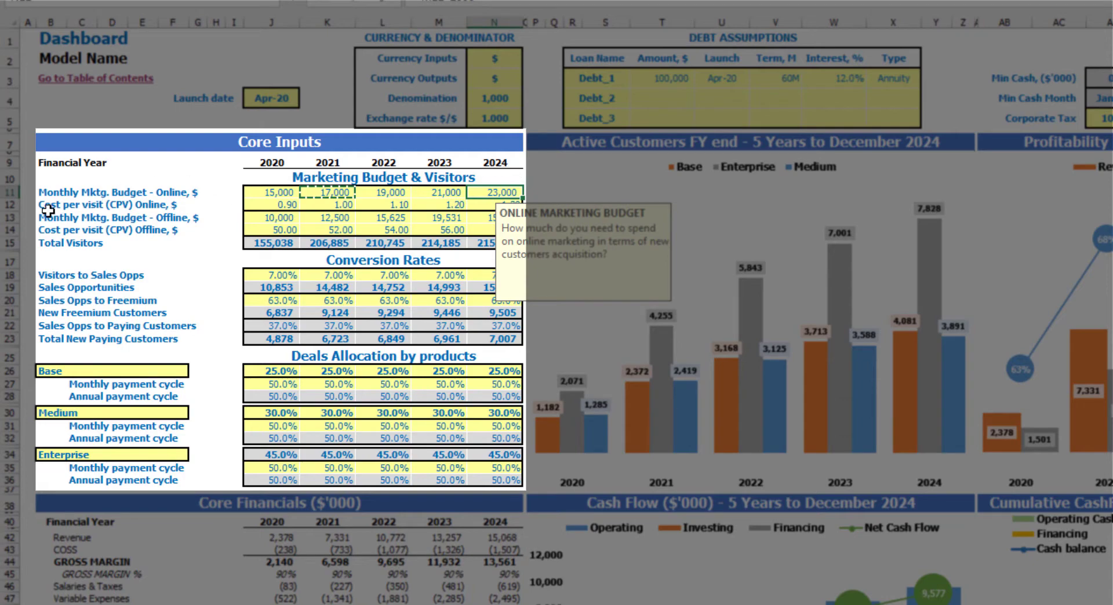
# - Set the online cost per visit for 2020 through 2024 to 1, 1.2, 1.4, 1.6 and 1.8
pyautogui.click(276, 204)
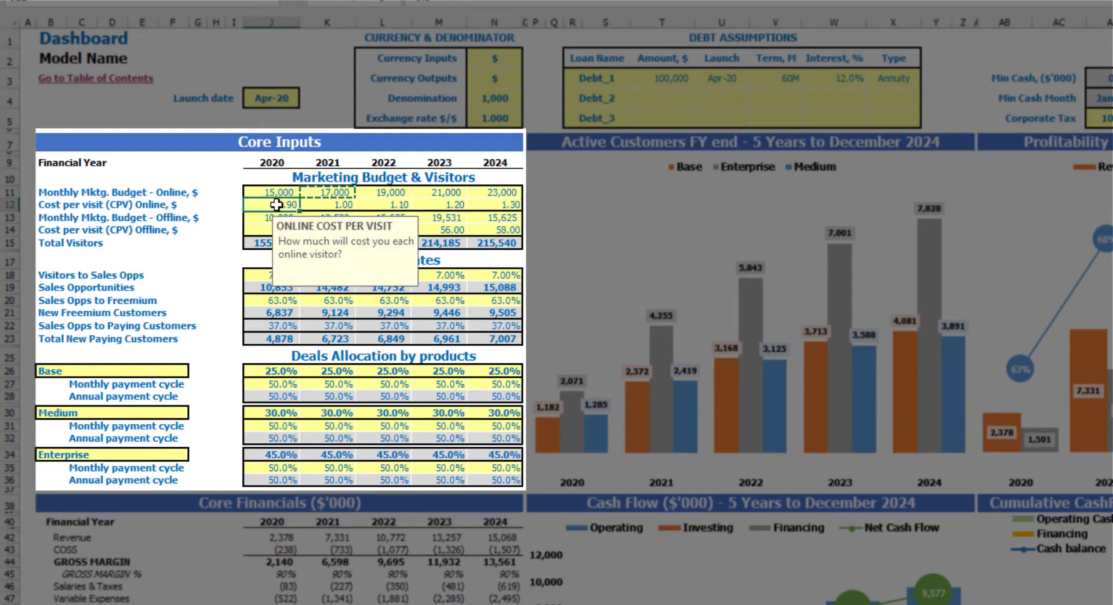
pyautogui.write('1')
pyautogui.press('Tab')
pyautogui.write('1.2')
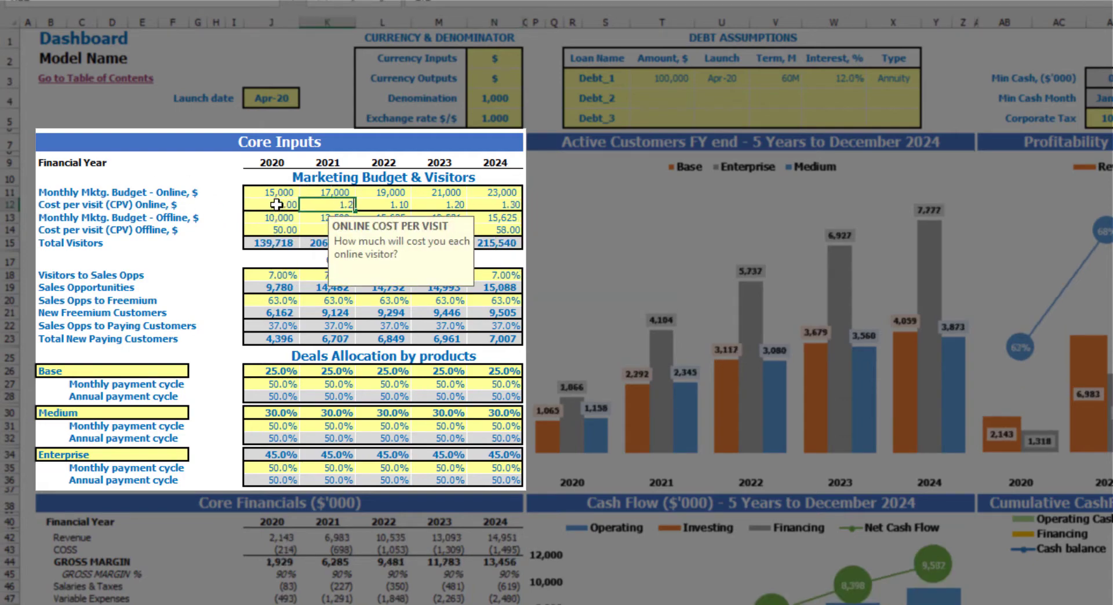
pyautogui.press('Tab')
pyautogui.write('1.4')
pyautogui.press('Tab')
pyautogui.write('1')
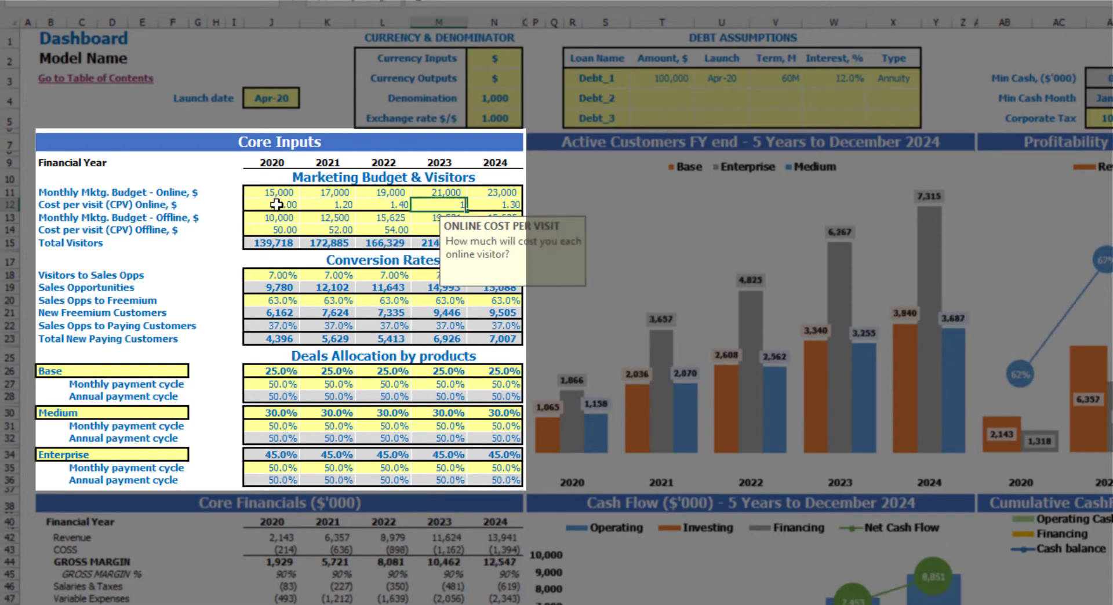
pyautogui.write('.6')
pyautogui.press('Tab')
pyautogui.write('1')
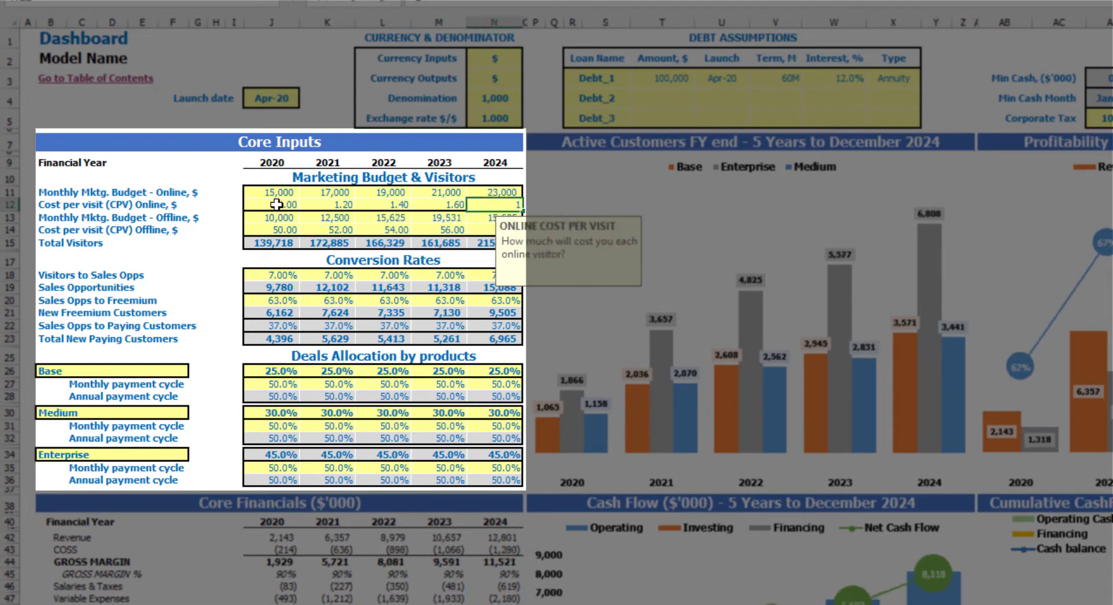
pyautogui.write('.8')
pyautogui.press('Return')
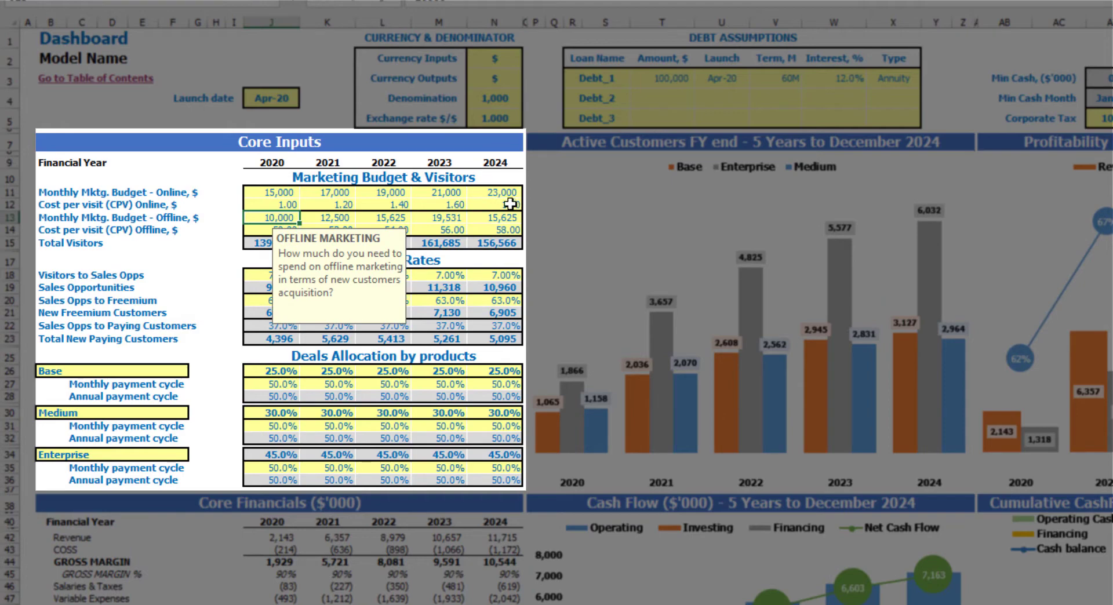
pyautogui.click(216, 204)
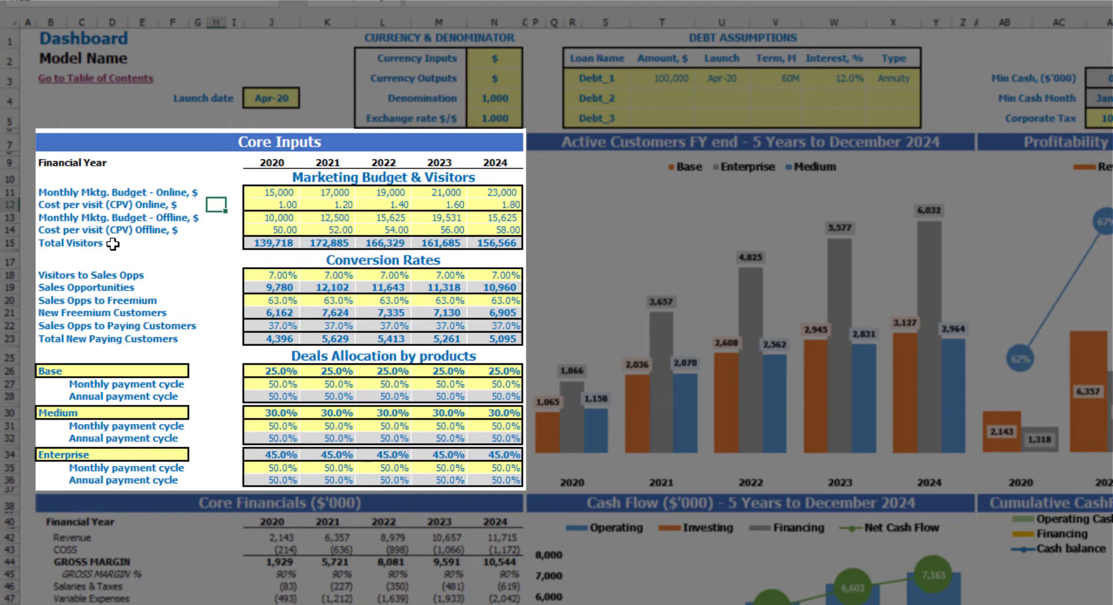
# - Examine the total visitors, sales opportunities and total new paying customers in the Core Inputs section
pyautogui.moveTo(261, 242); pyautogui.dragTo(478, 244)
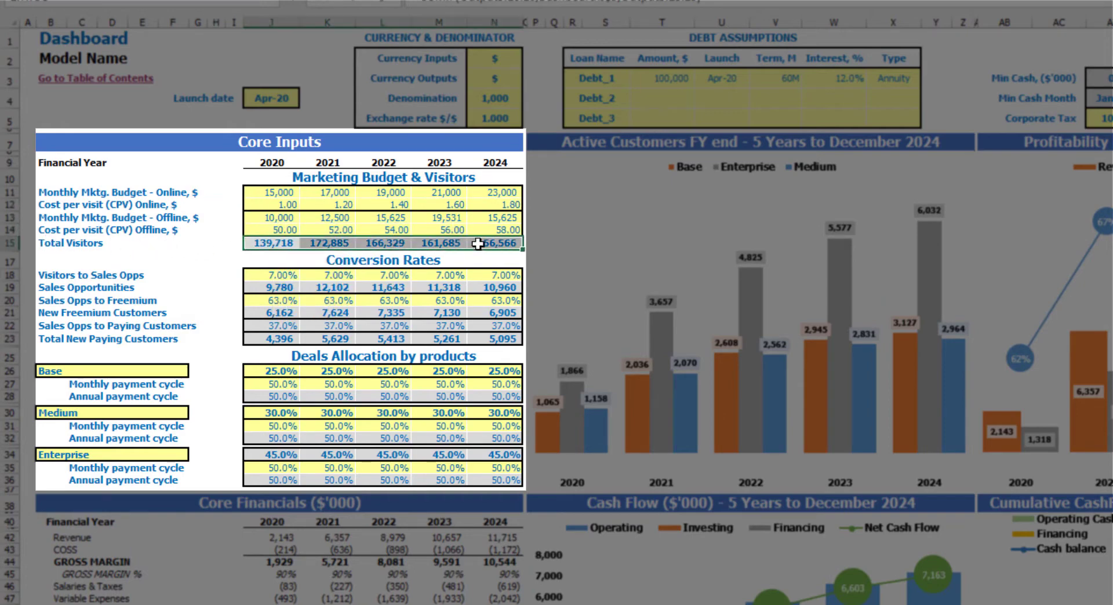
pyautogui.click(313, 259)
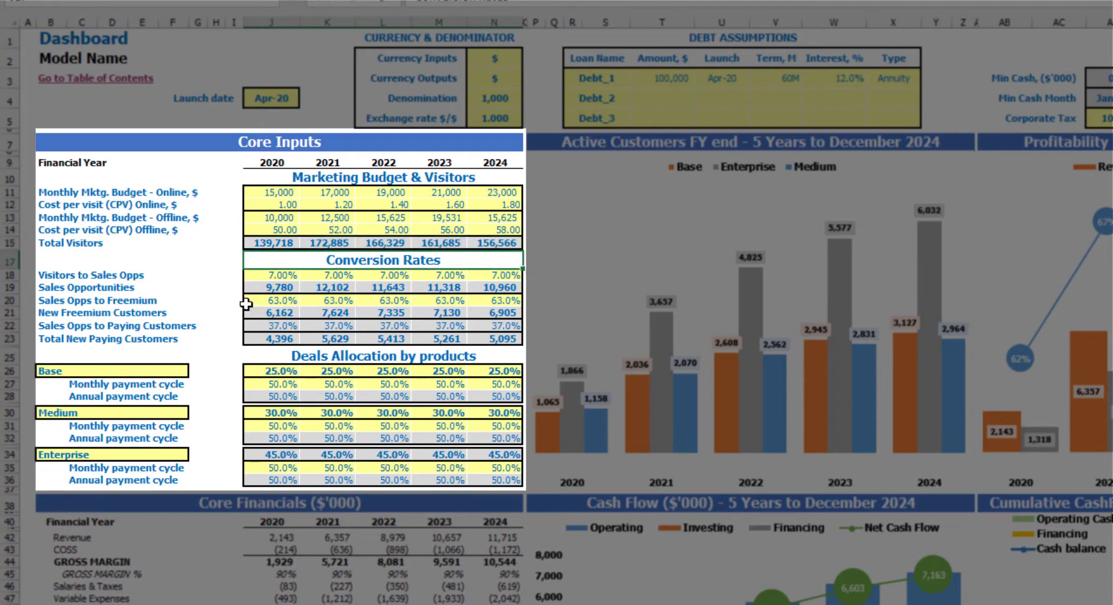
pyautogui.click(270, 340)
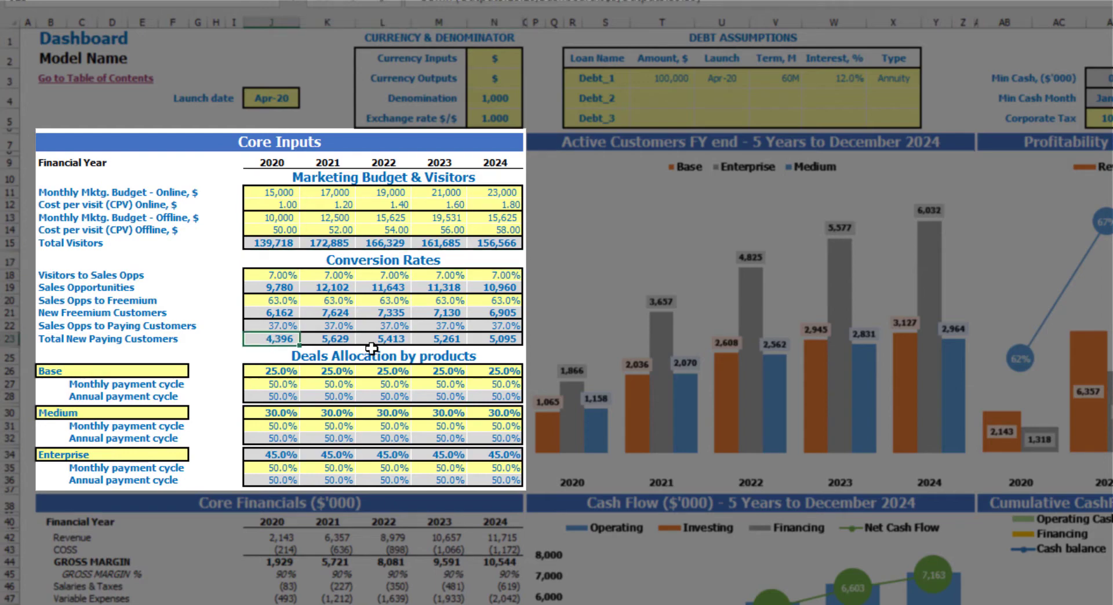
pyautogui.click(43, 243)
pyautogui.click(46, 288)
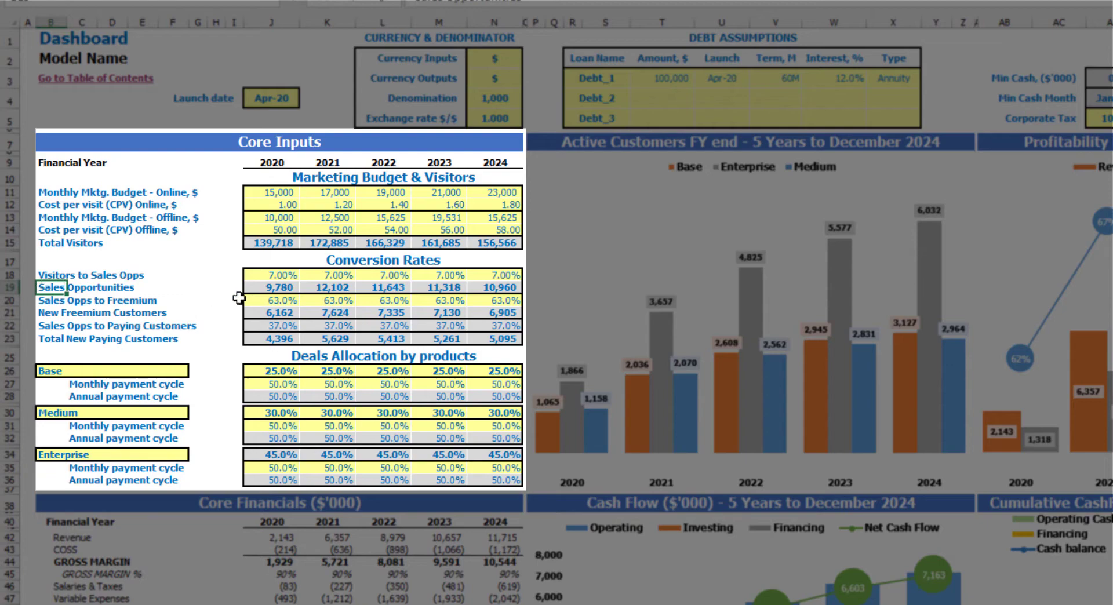
# - Set the 2020 Visitors to Sales Opps conversion rate to 10% and copy it across to 2021 through 2024
pyautogui.click(285, 277)
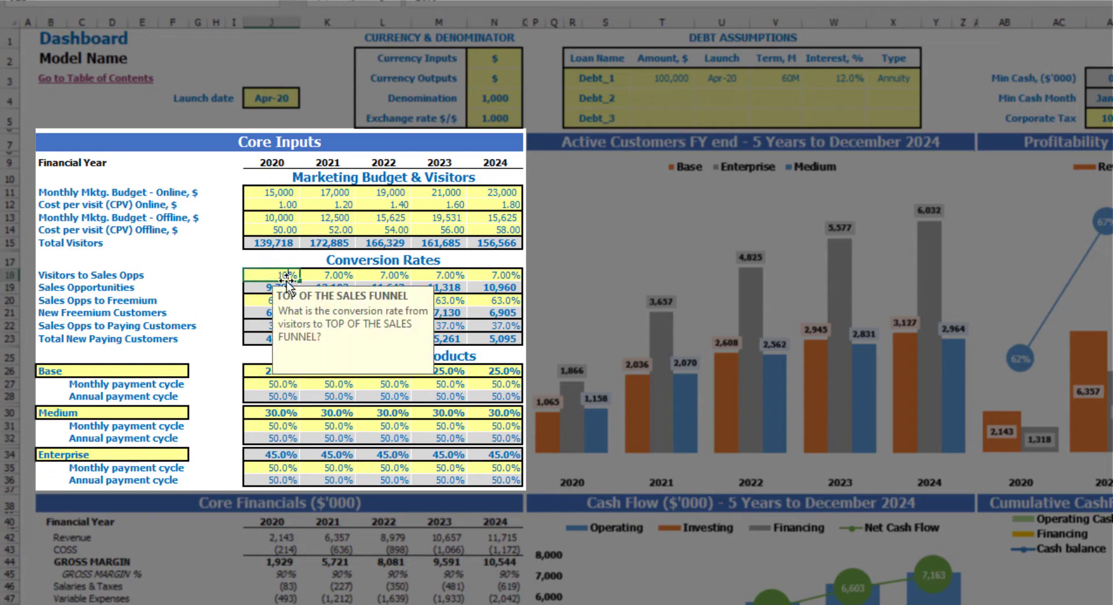
pyautogui.write('10')
pyautogui.hotkey('ctrl', 'Return')
pyautogui.hotkey('ctrl', 'c')
pyautogui.press('Right')
pyautogui.hotkey('shift', 'Right')
pyautogui.hotkey('shift', 'Right')
pyautogui.hotkey('shift', 'Right')
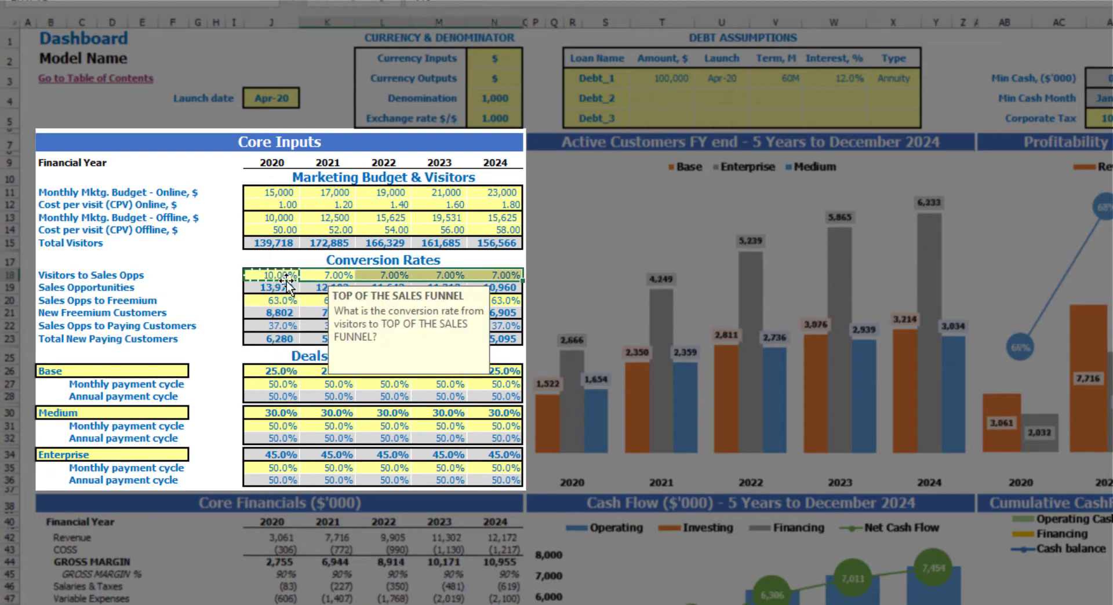
pyautogui.hotkey('ctrl', 'v')
pyautogui.click(216, 243)
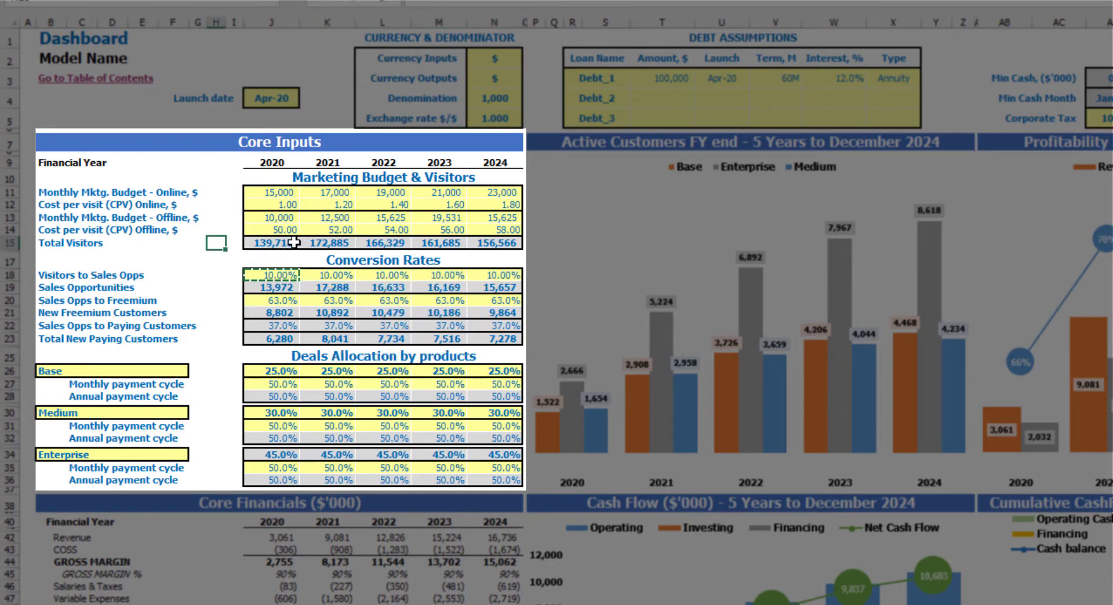
# - Set the 2020 Sales Opps to Freemium conversion rate to 40%
pyautogui.click(286, 243)
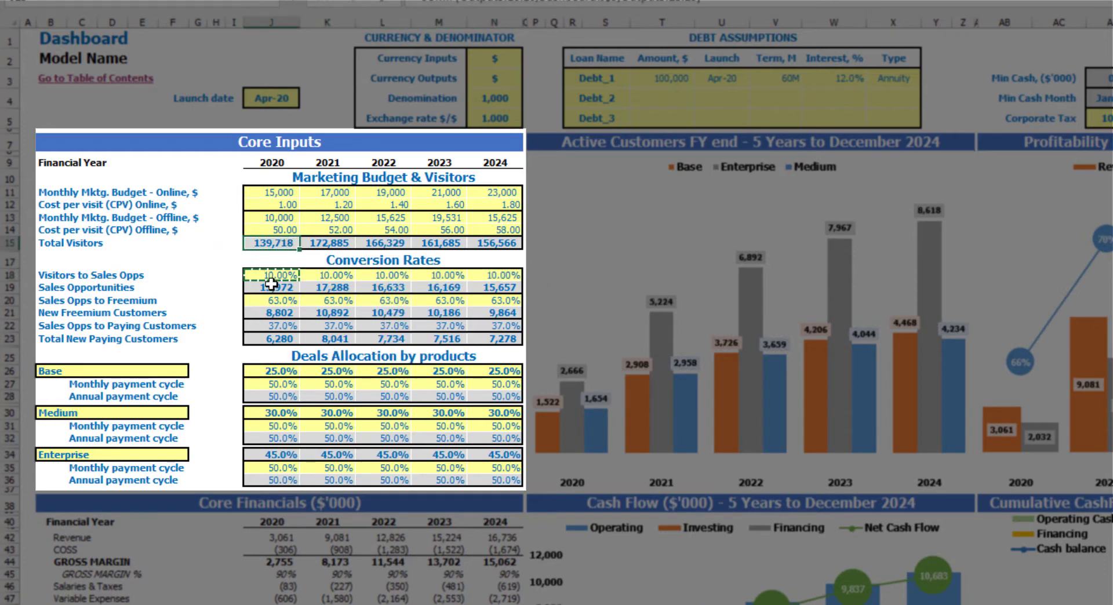
pyautogui.click(272, 286)
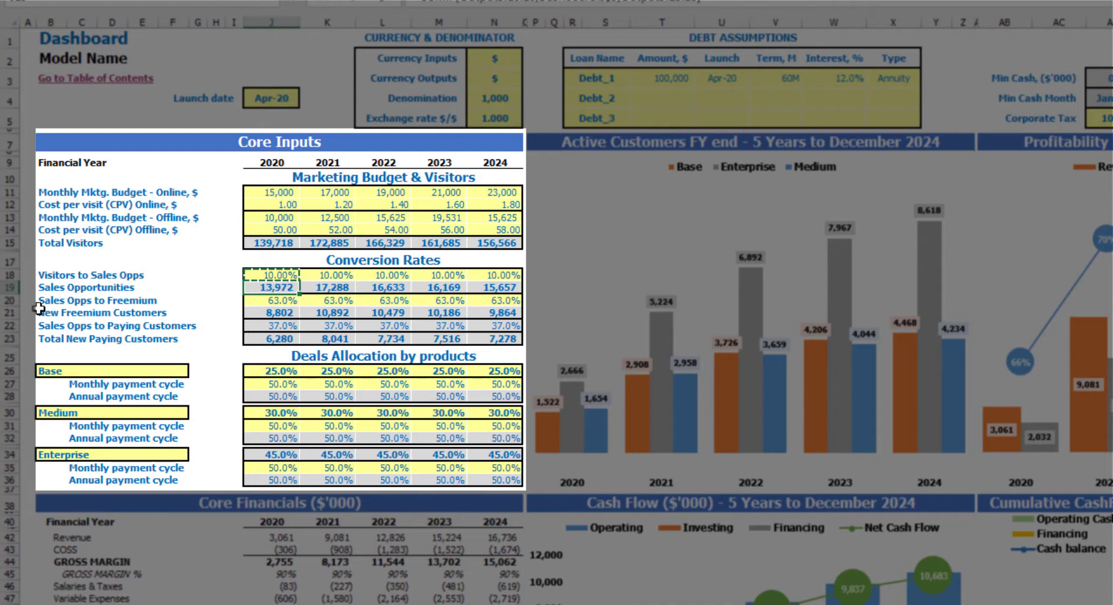
pyautogui.click(48, 325)
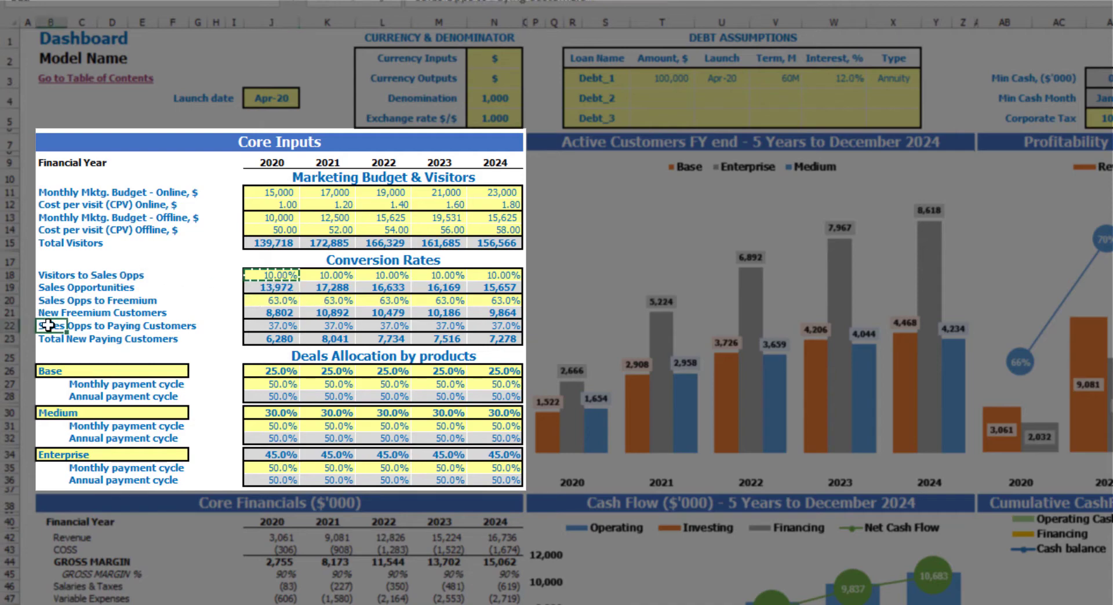
pyautogui.click(259, 306)
pyautogui.write('40')
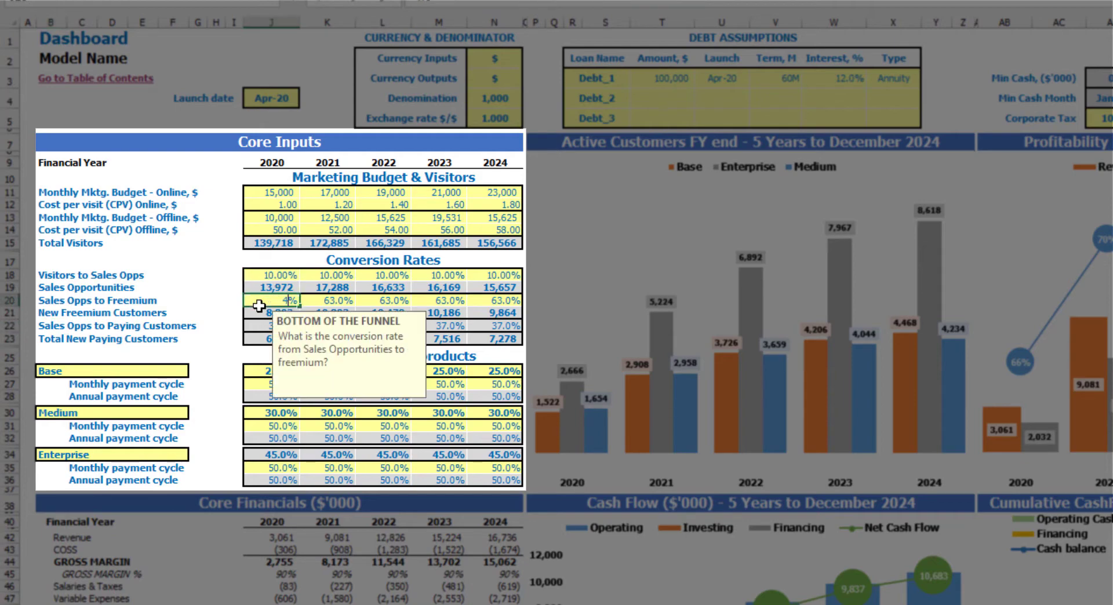
pyautogui.press('Return')
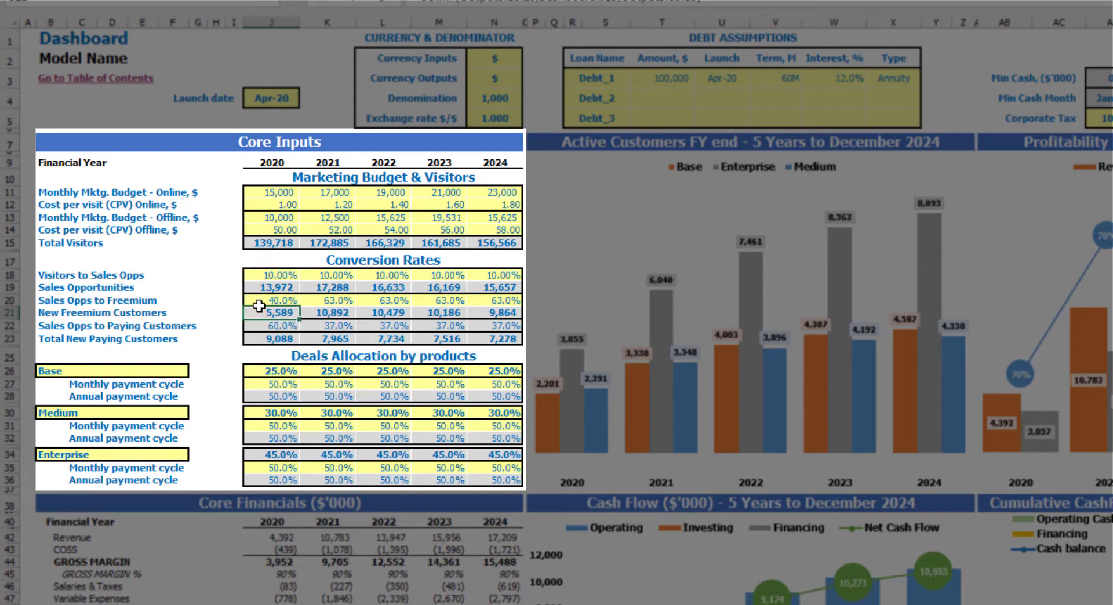
# - Review the monthly freemium-to-paying conversion table on the Customers Movement Setup sheet, and return to the Dashboard
pyautogui.click(284, 328)
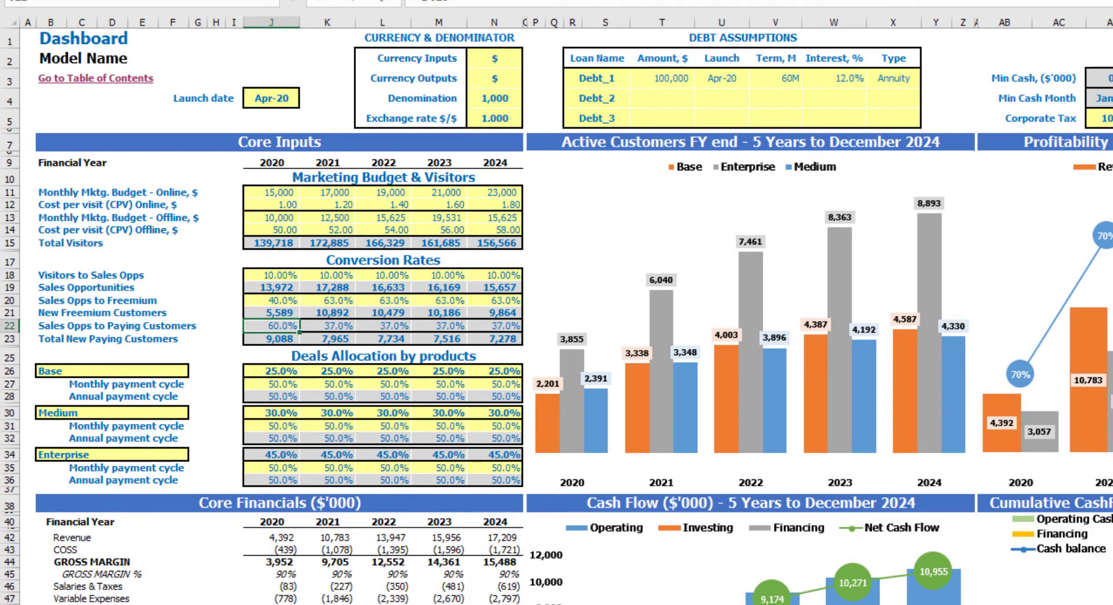
pyautogui.hotkey('ctrl', 'pagedown')
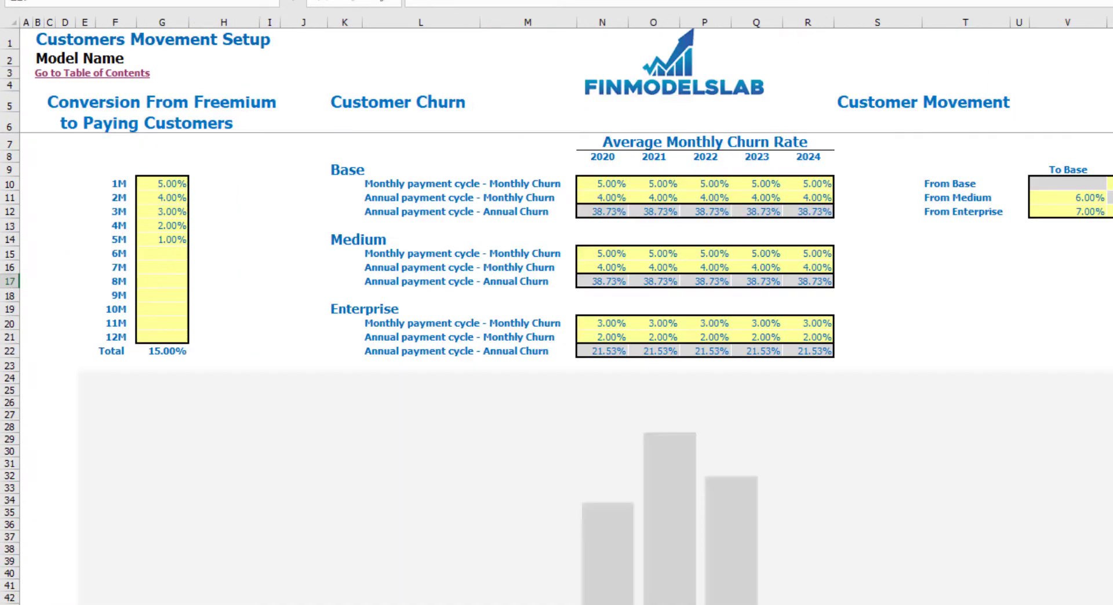
pyautogui.moveTo(110, 186); pyautogui.dragTo(172, 334)
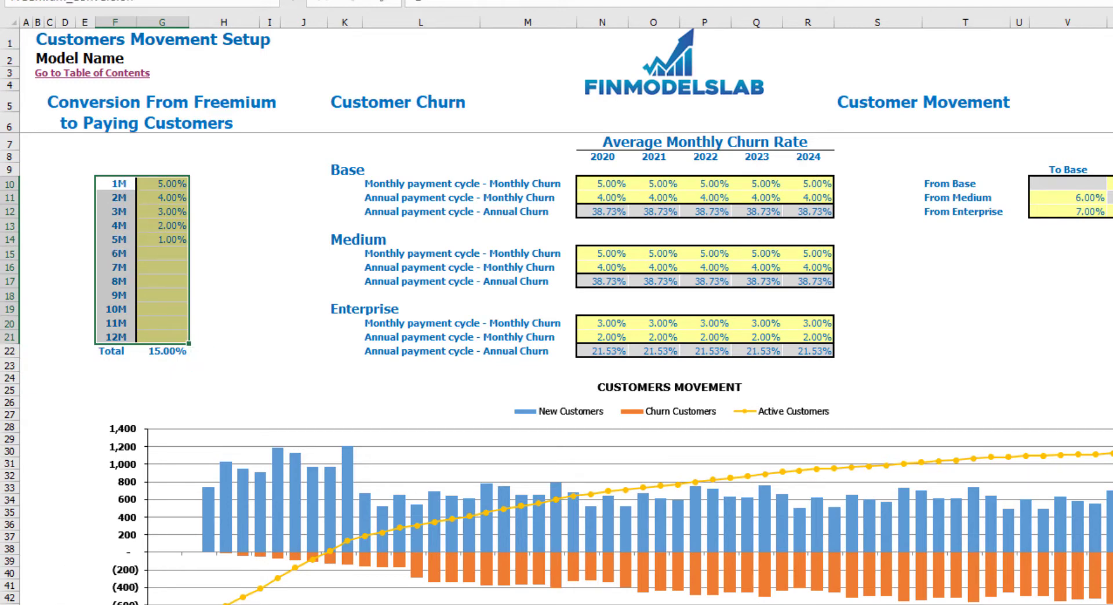
pyautogui.hotkey('ctrl', 'pageup')
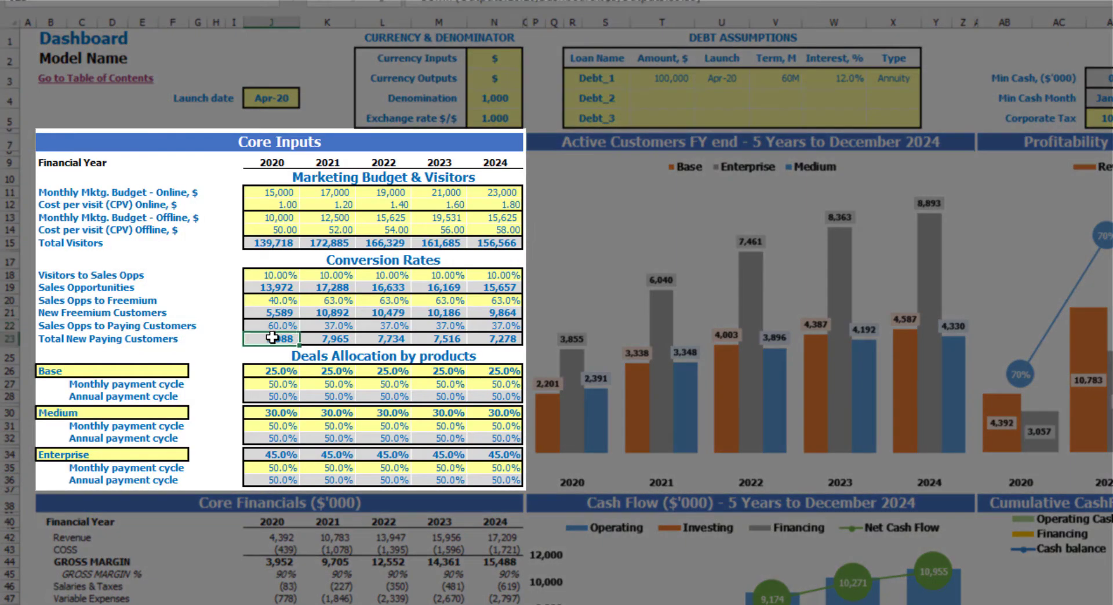
# - Rename the Enterprise offering to Pro in the Deals Allocation by products section
pyautogui.moveTo(272, 338); pyautogui.dragTo(497, 338)
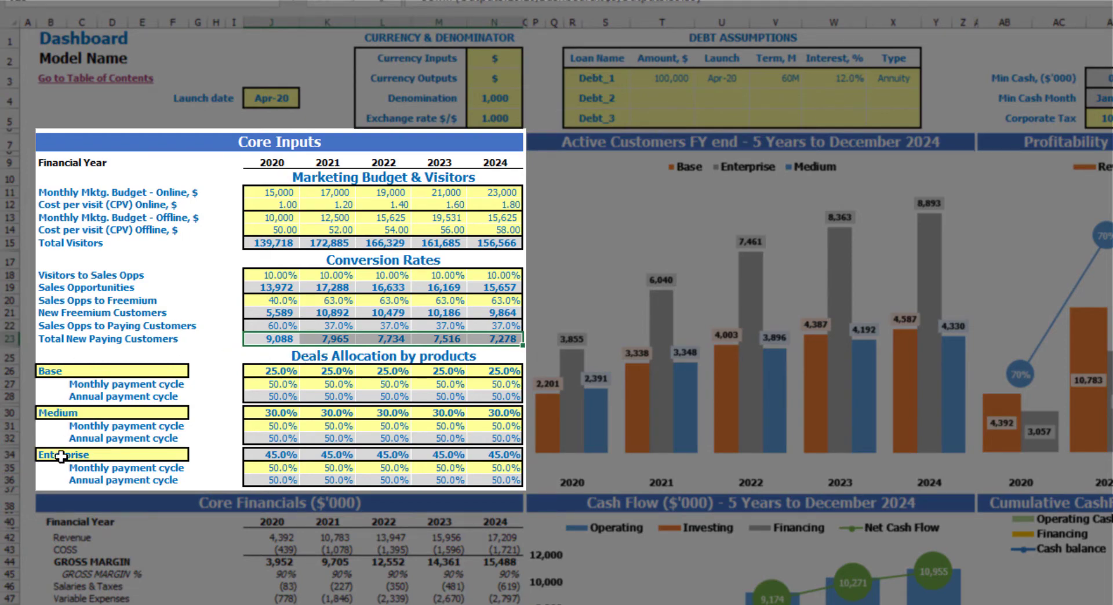
pyautogui.click(53, 369)
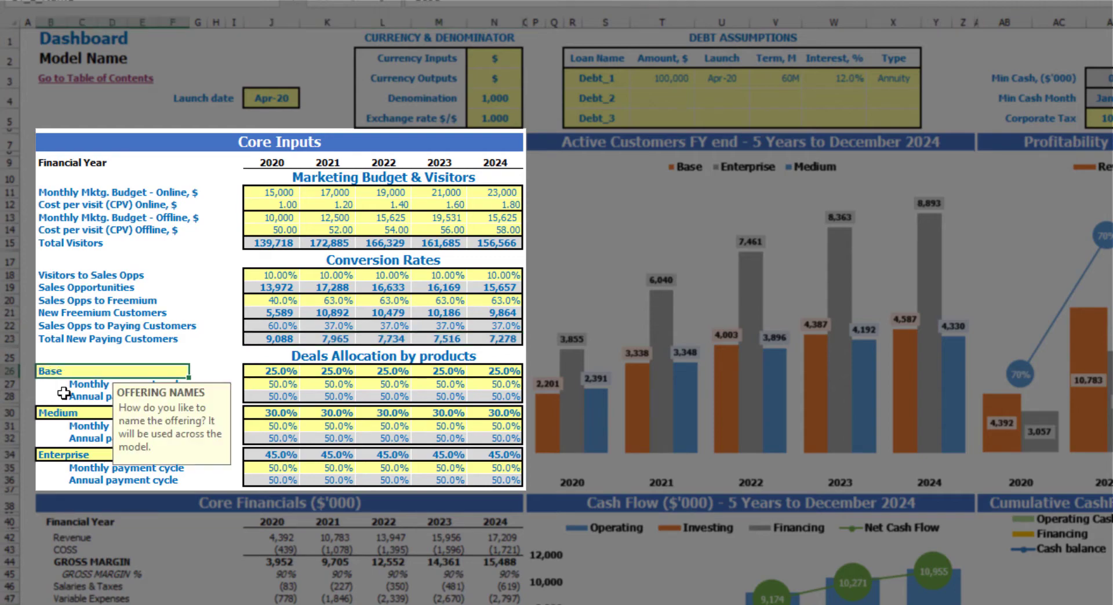
pyautogui.click(68, 414)
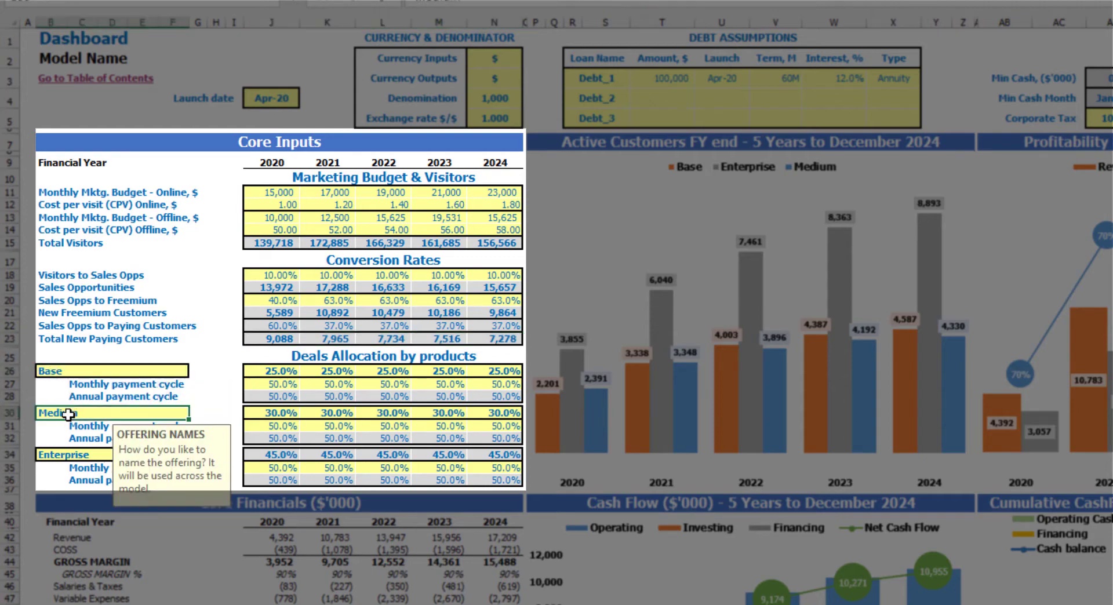
pyautogui.click(76, 456)
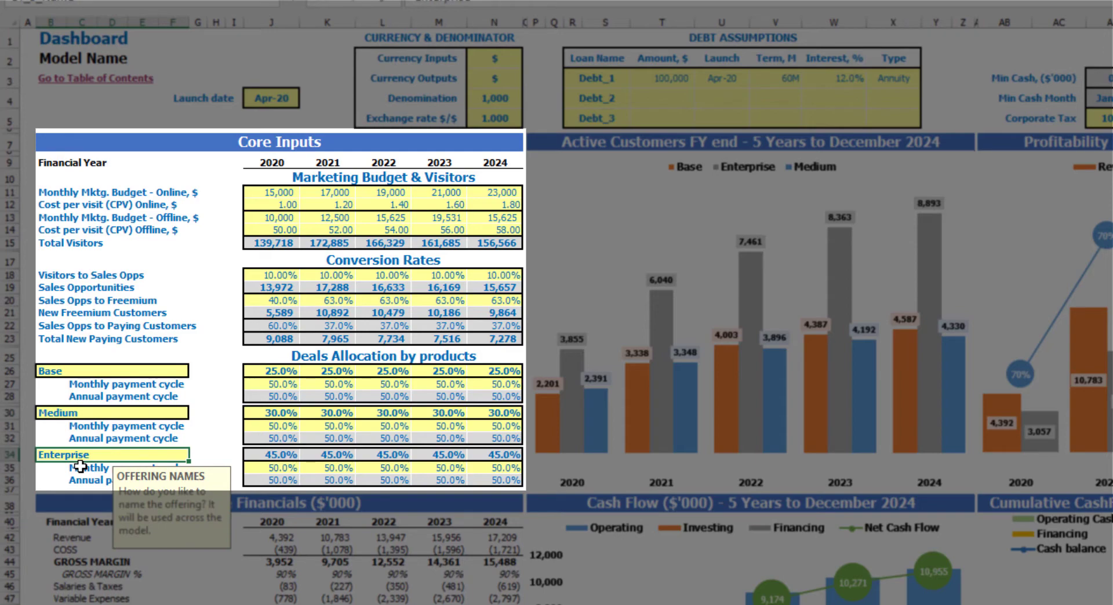
pyautogui.write('Pro')
pyautogui.press('Return')
pyautogui.click(72, 370)
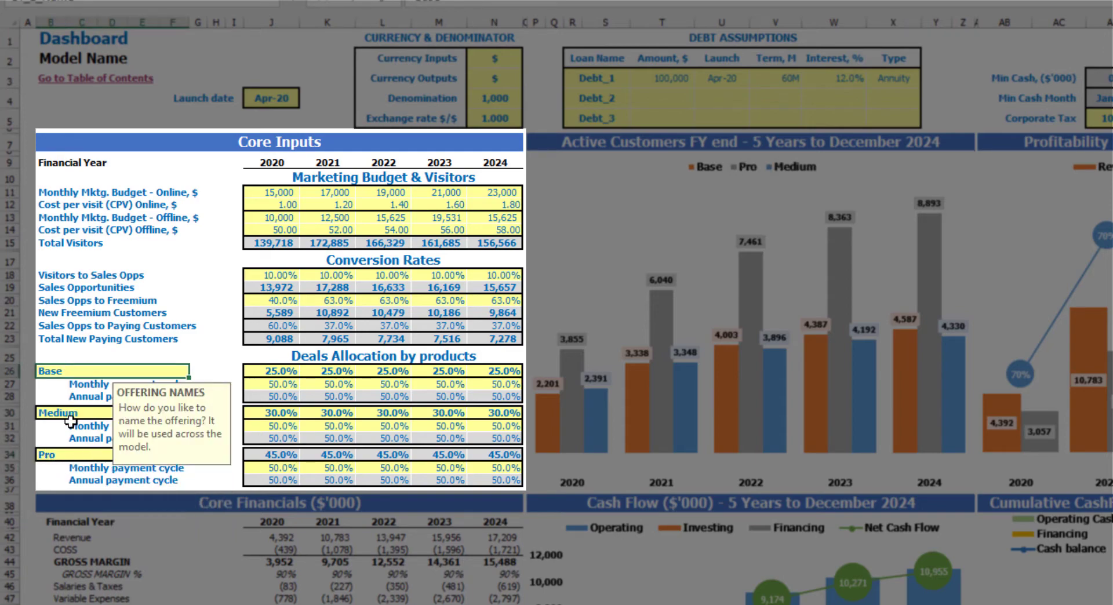
pyautogui.click(71, 414)
pyautogui.click(216, 340)
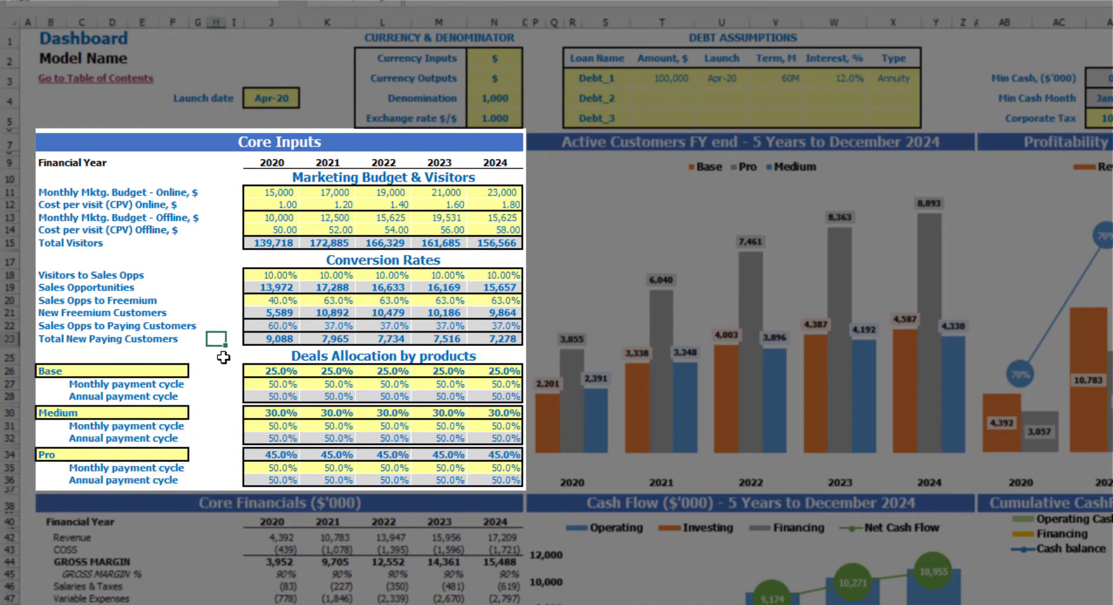
# - Set the 2020 Base deals allocation to 20% and copy it across to 2021 through 2024
pyautogui.click(284, 373)
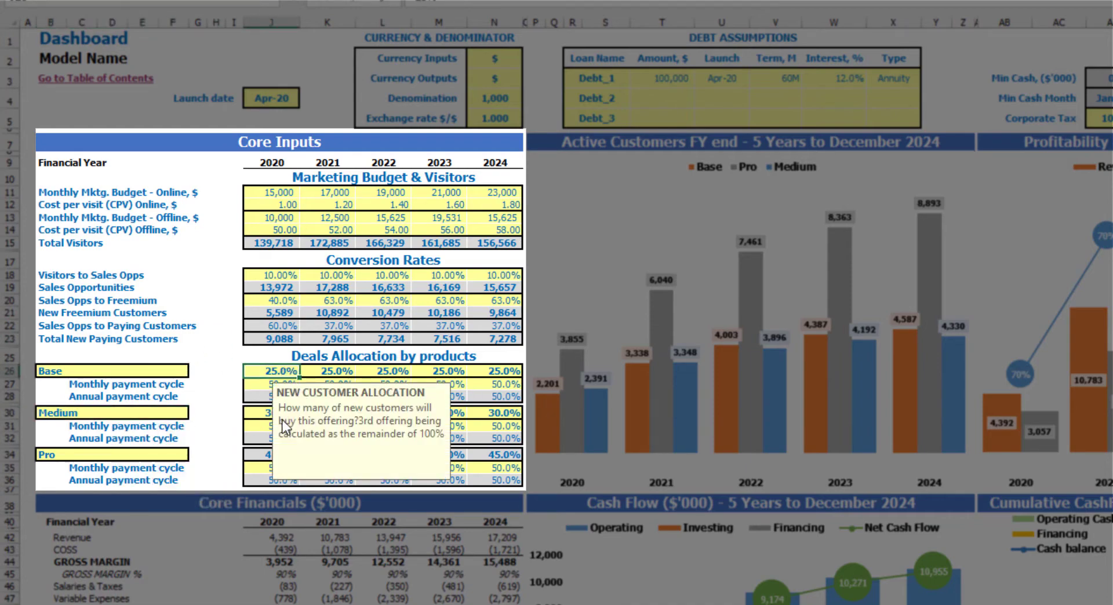
pyautogui.write('20')
pyautogui.hotkey('ctrl', 'Return')
pyautogui.hotkey('ctrl', 'c')
pyautogui.press('Right')
pyautogui.hotkey('shift', 'ctrl', 'Right')
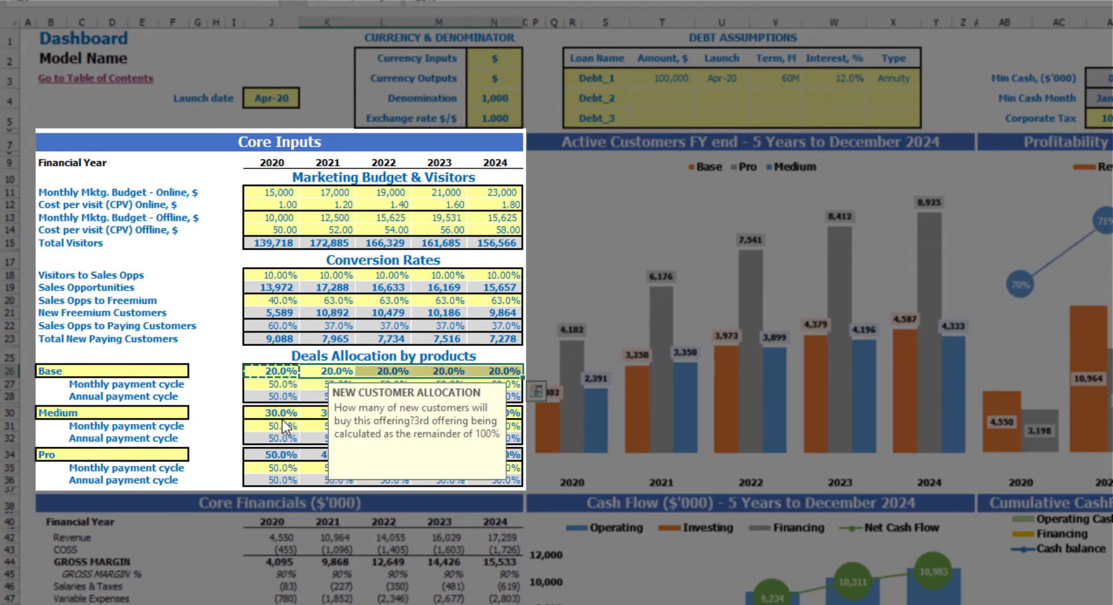
pyautogui.hotkey('ctrl', 'v')
# - Set the Medium deals allocation to 40%, 45%, 55%, 50% and 60% for 2020 through 2024
pyautogui.click(282, 415)
pyautogui.write('40')
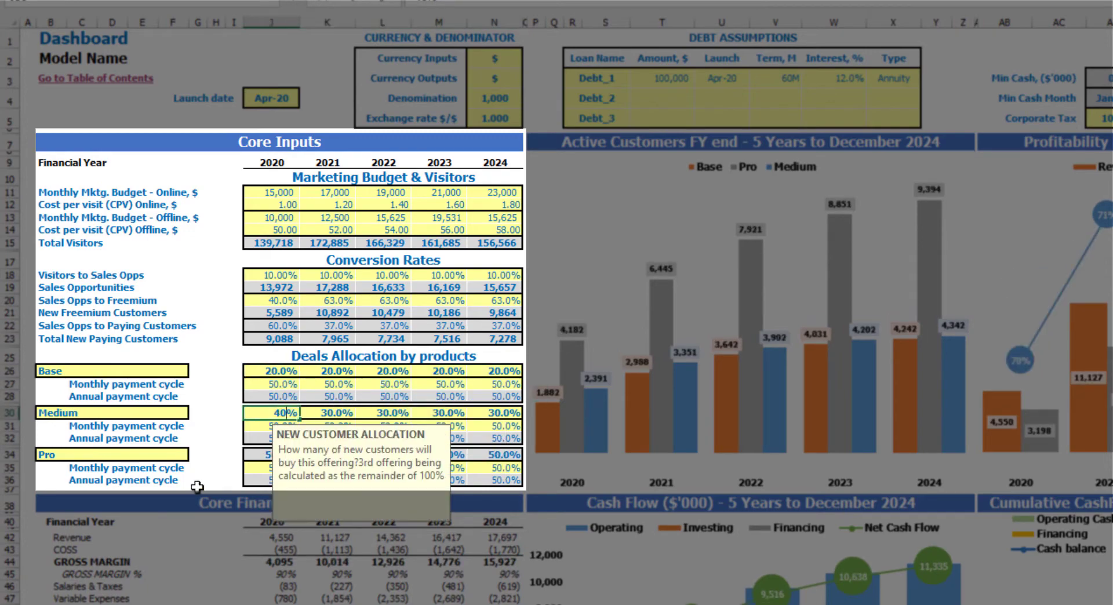
pyautogui.press('Tab')
pyautogui.write('45')
pyautogui.press('Tab')
pyautogui.write('55')
pyautogui.press('Tab')
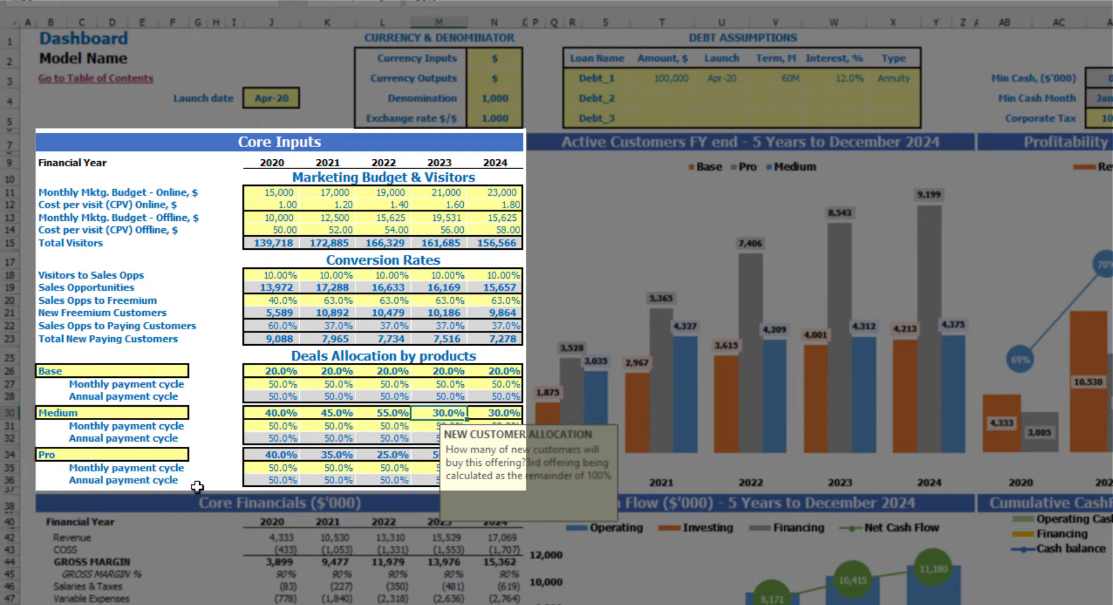
pyautogui.write('50')
pyautogui.press('Tab')
pyautogui.write('60')
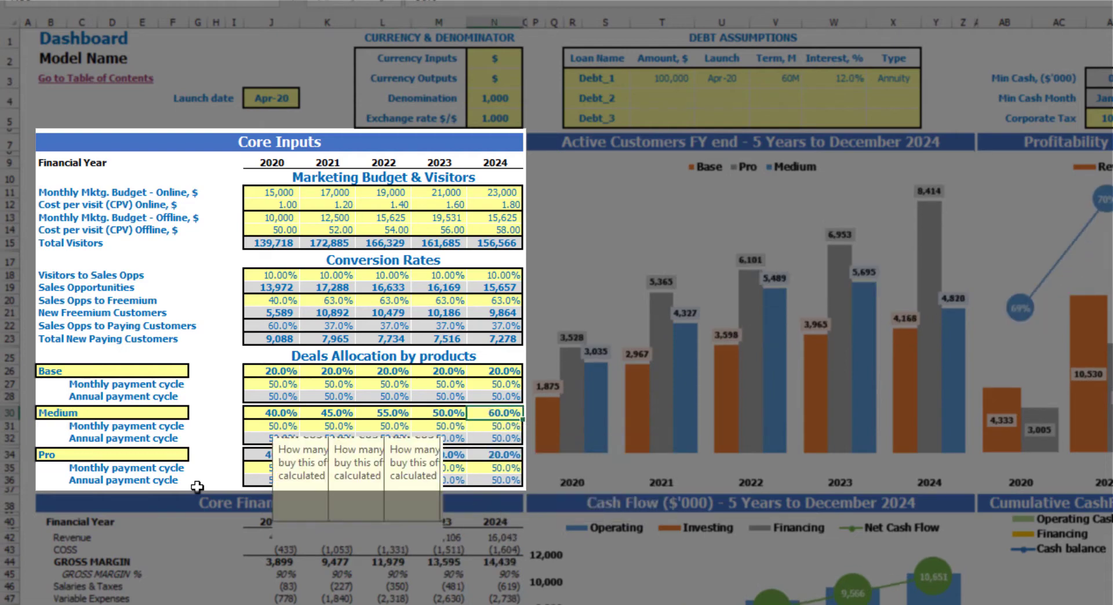
pyautogui.press('Return')
# - Examine how the Pro deals allocation is calculated from the Base and Medium shares for 2020 through 2024
pyautogui.click(278, 455)
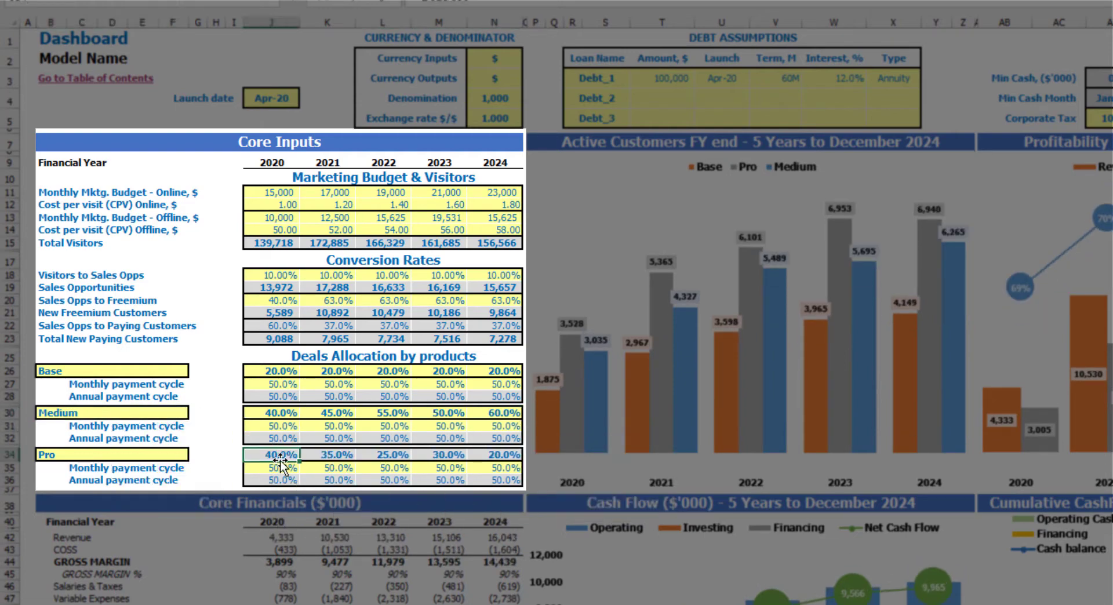
pyautogui.write('=1-')
pyautogui.click(272, 371)
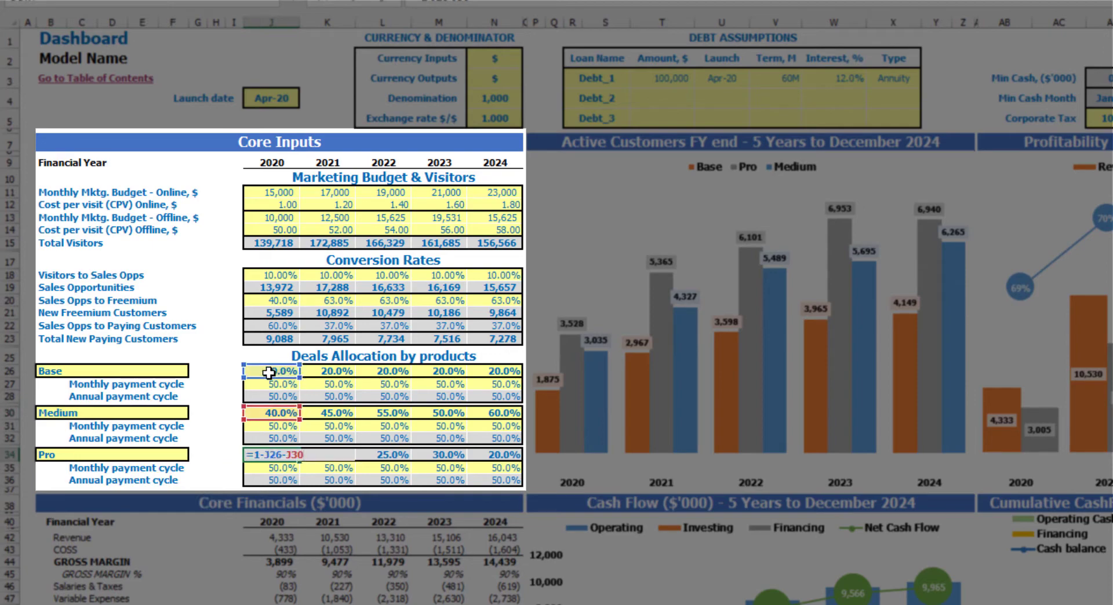
pyautogui.write('-')
pyautogui.click(280, 414)
pyautogui.hotkey('ctrl', 'Return')
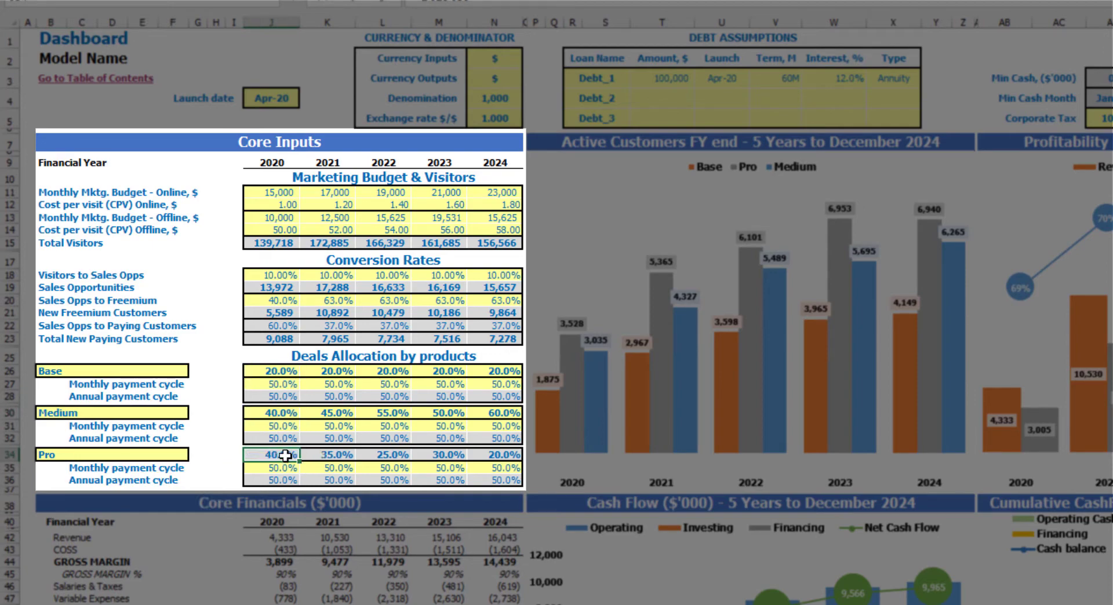
pyautogui.press('Right')
pyautogui.press('Right')
pyautogui.press('Right')
pyautogui.press('Right')
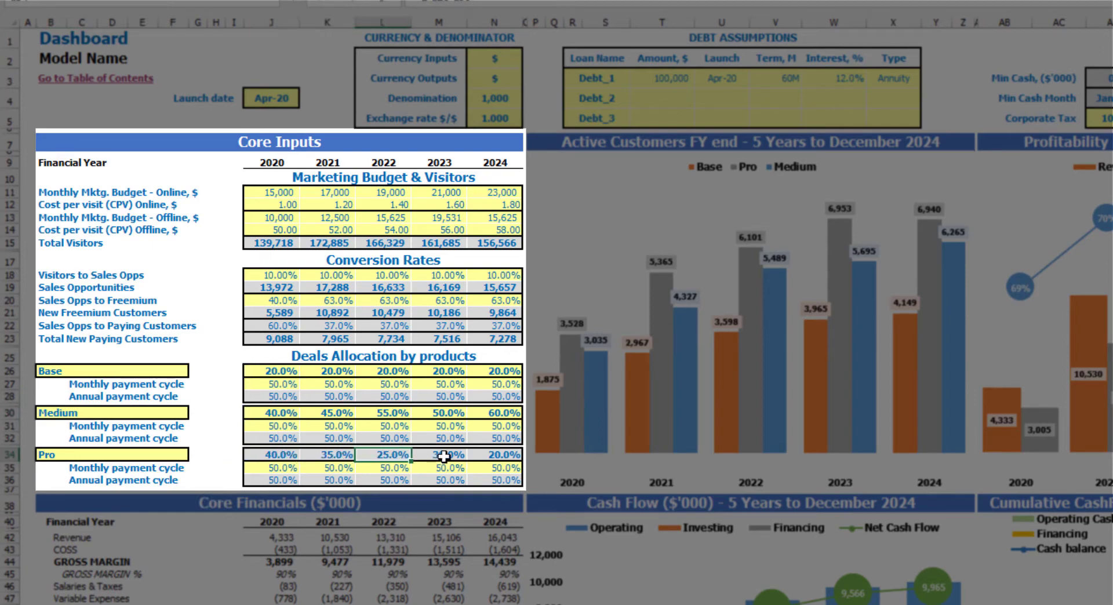
pyautogui.click(281, 453)
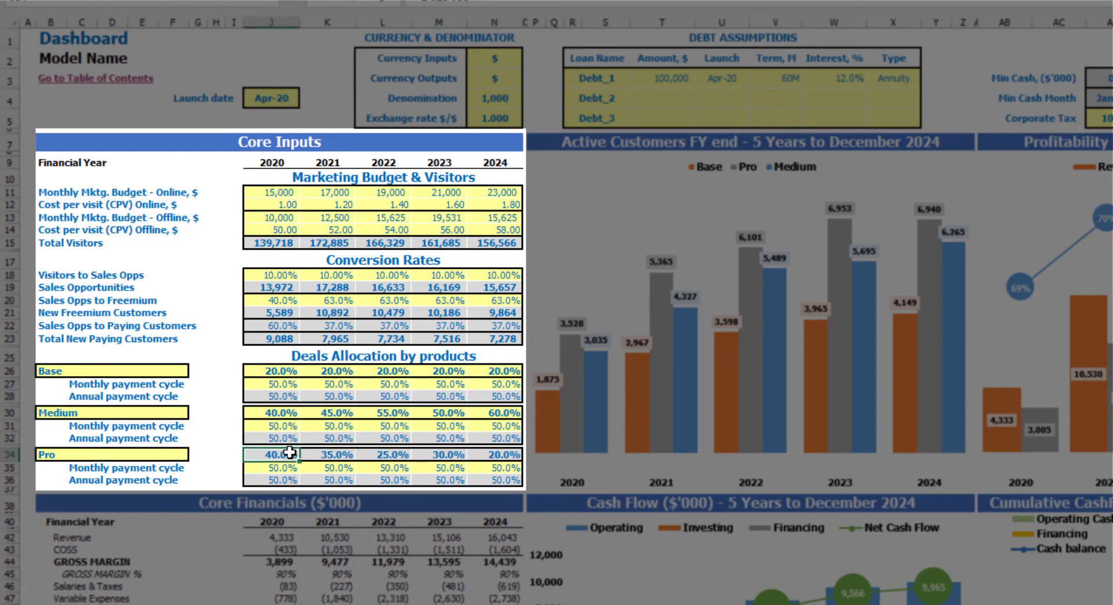
# - Try clearing the Base allocations for 2020 through 2024 to check the 2020 Pro formula, and undo the clearing
pyautogui.moveTo(273, 370); pyautogui.dragTo(505, 369)
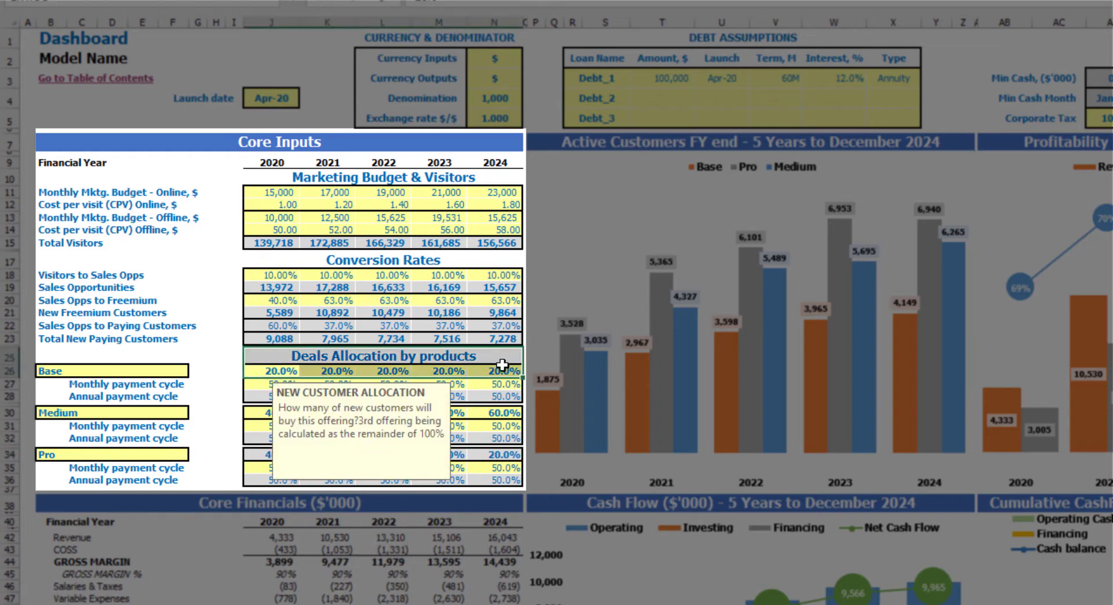
pyautogui.press('Delete')
pyautogui.click(232, 346)
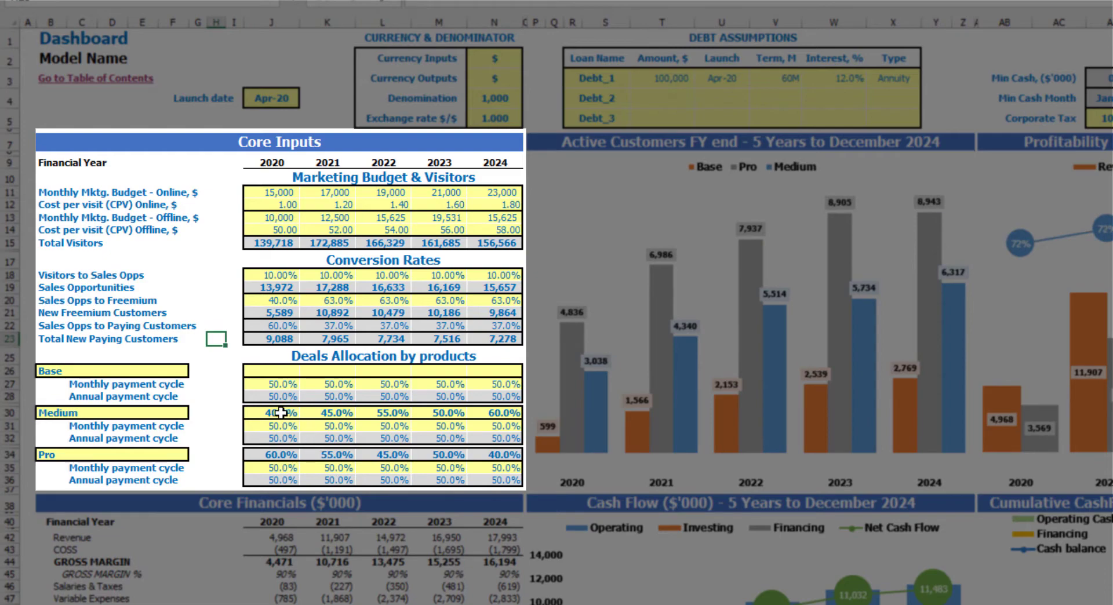
pyautogui.click(276, 456)
pyautogui.press('F2')
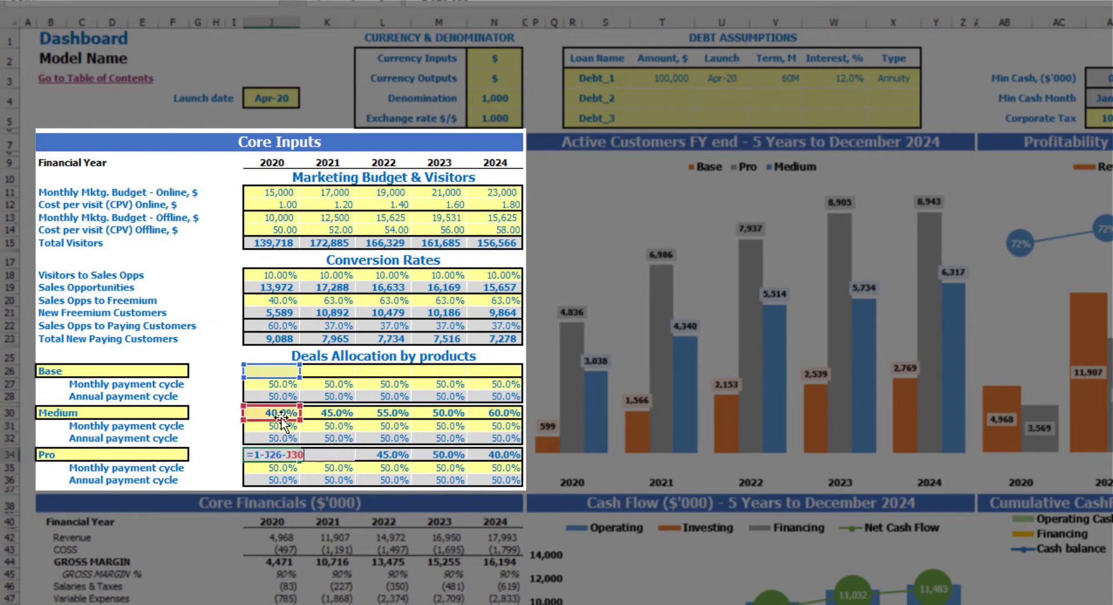
pyautogui.press('Escape')
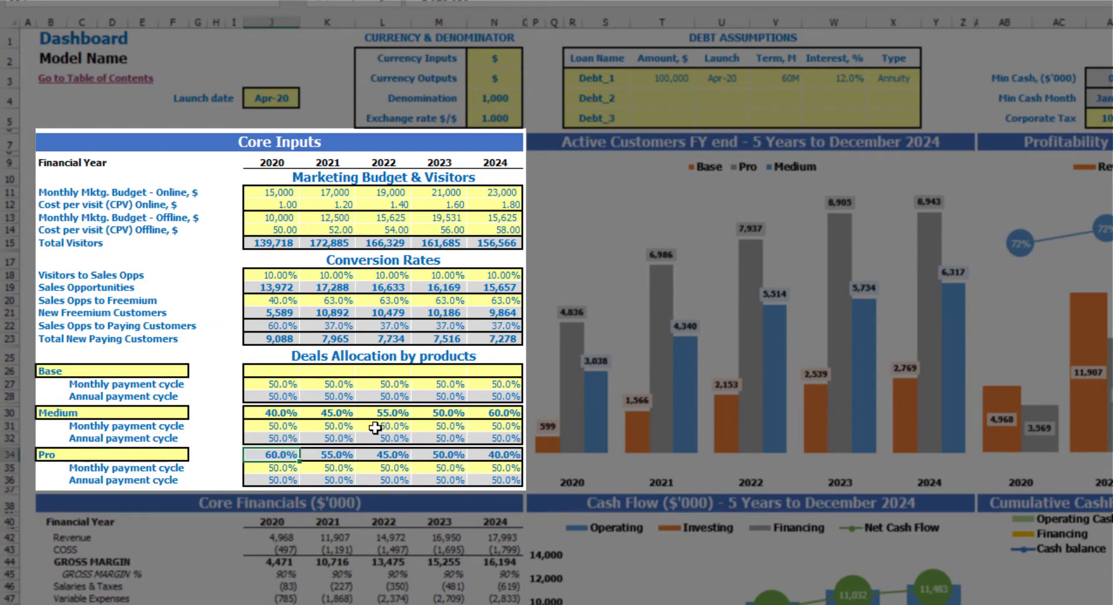
pyautogui.hotkey('ctrl', 'z')
pyautogui.click(224, 329)
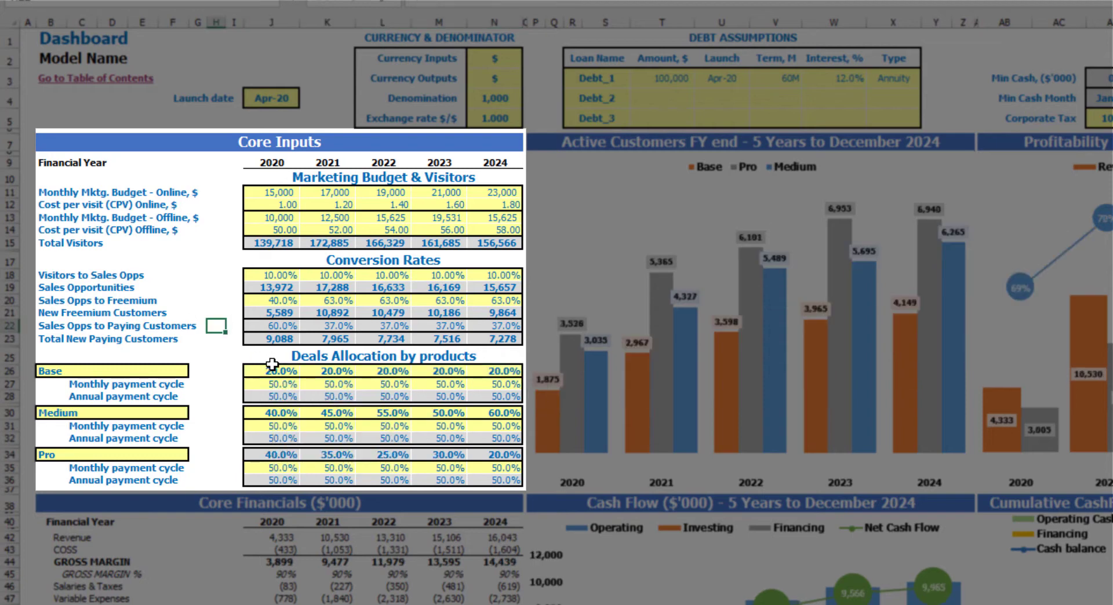
# - Try a 90% Base allocation for 2020 to test the Pro allocation, and undo the change
pyautogui.click(272, 367)
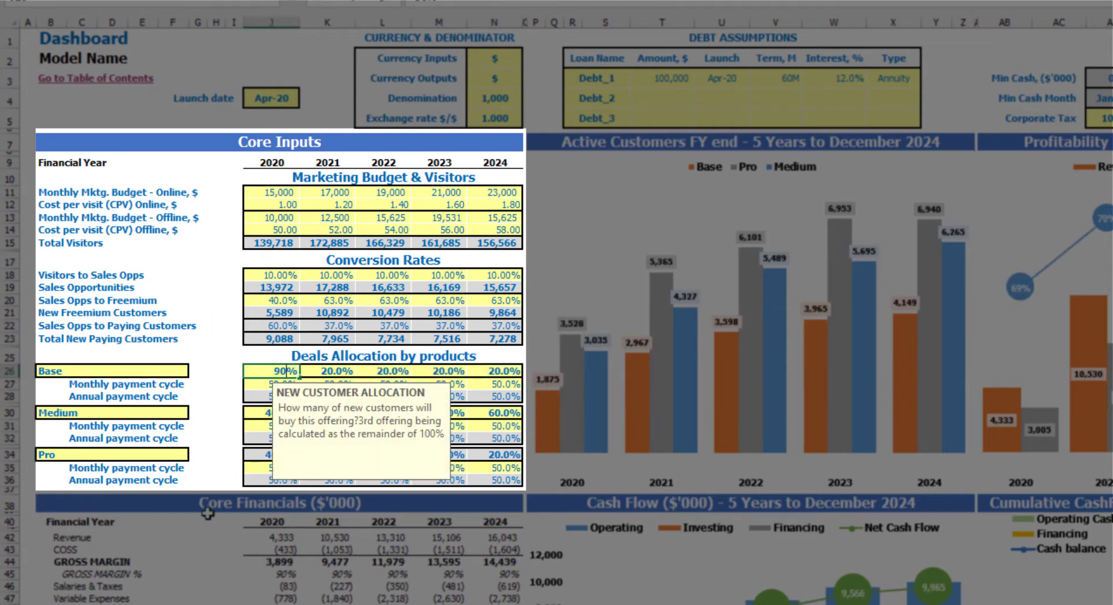
pyautogui.press('Return')
pyautogui.click(251, 416)
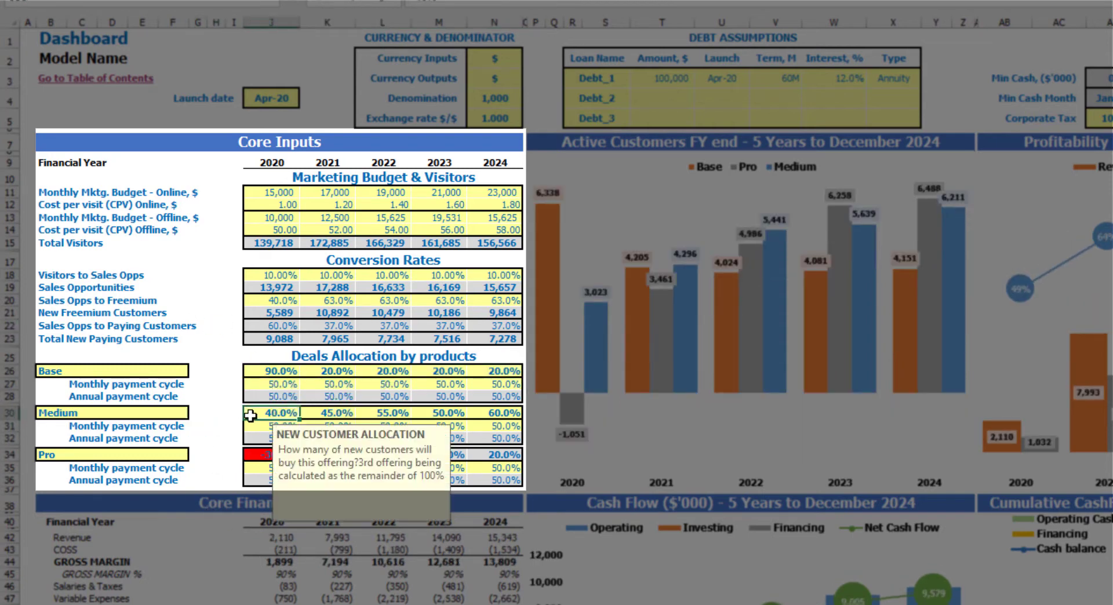
pyautogui.click(271, 373)
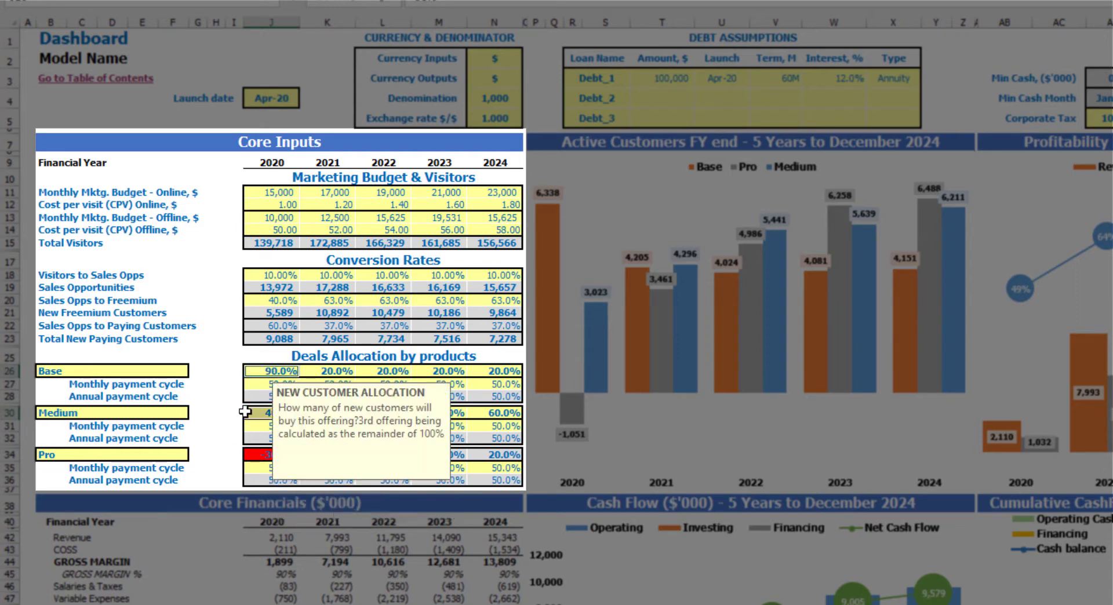
pyautogui.click(227, 416)
pyautogui.click(277, 458)
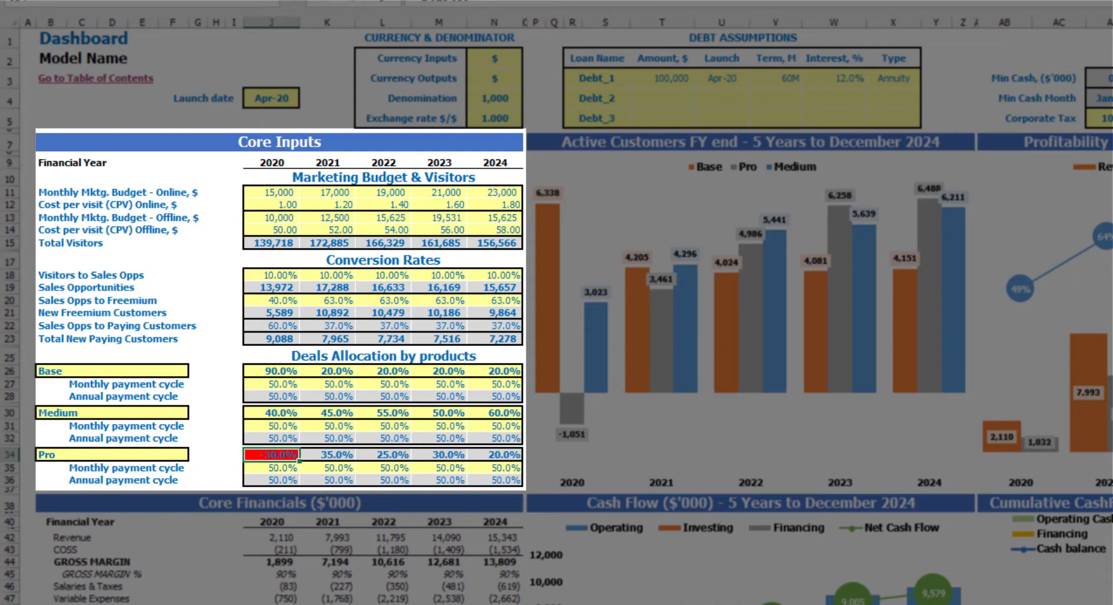
pyautogui.hotkey('ctrl', 'z')
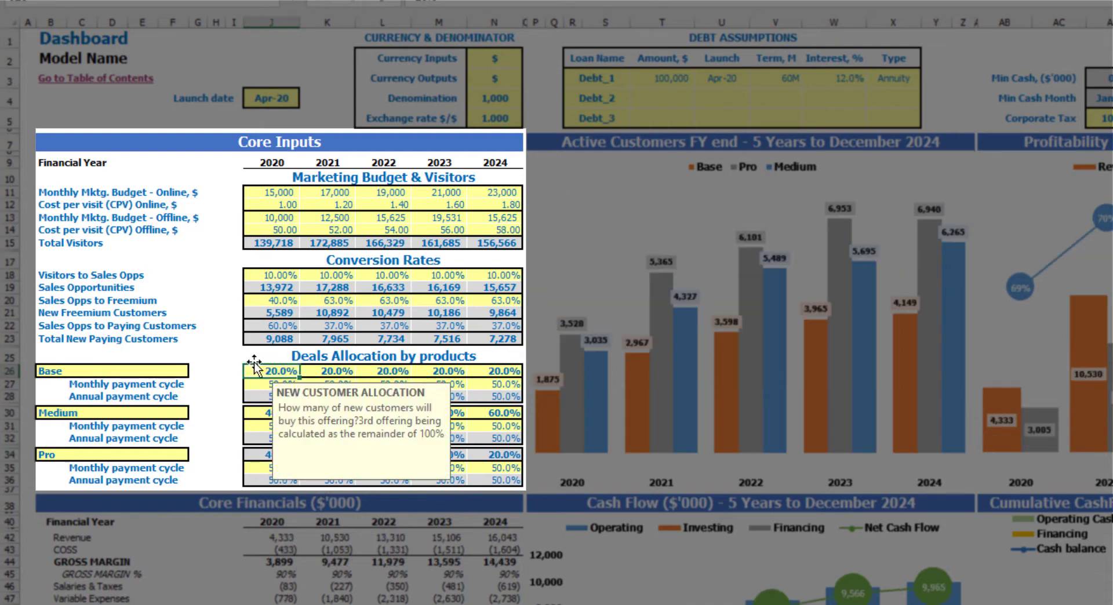
pyautogui.click(233, 355)
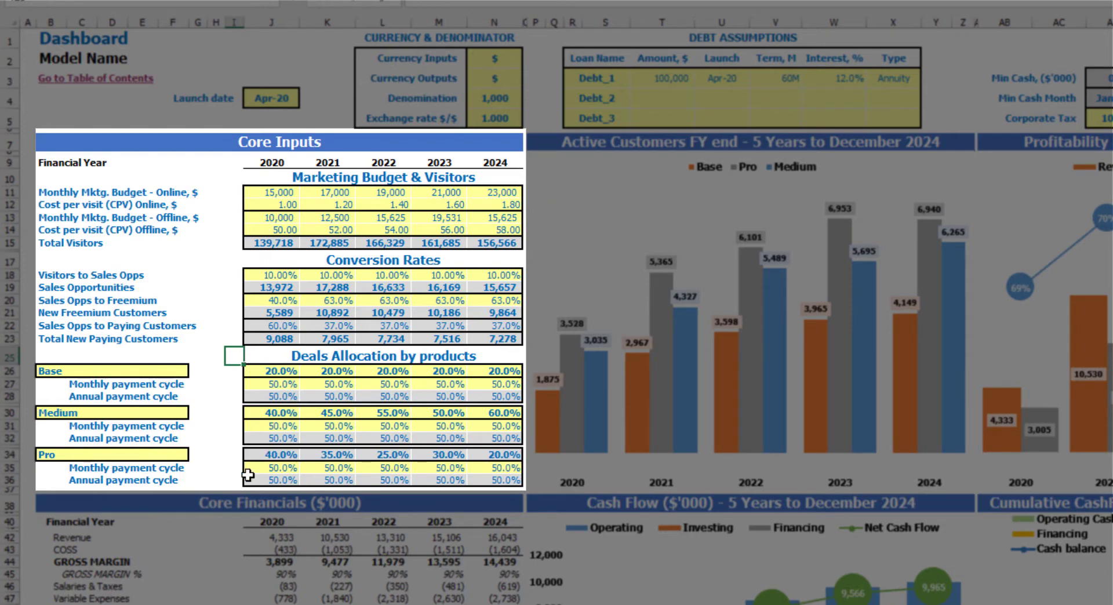
# - Set the Base monthly payment cycle shares to 40%, 45%, 50%, 55% and 60% for 2020 through 2024
pyautogui.click(86, 384)
pyautogui.click(279, 385)
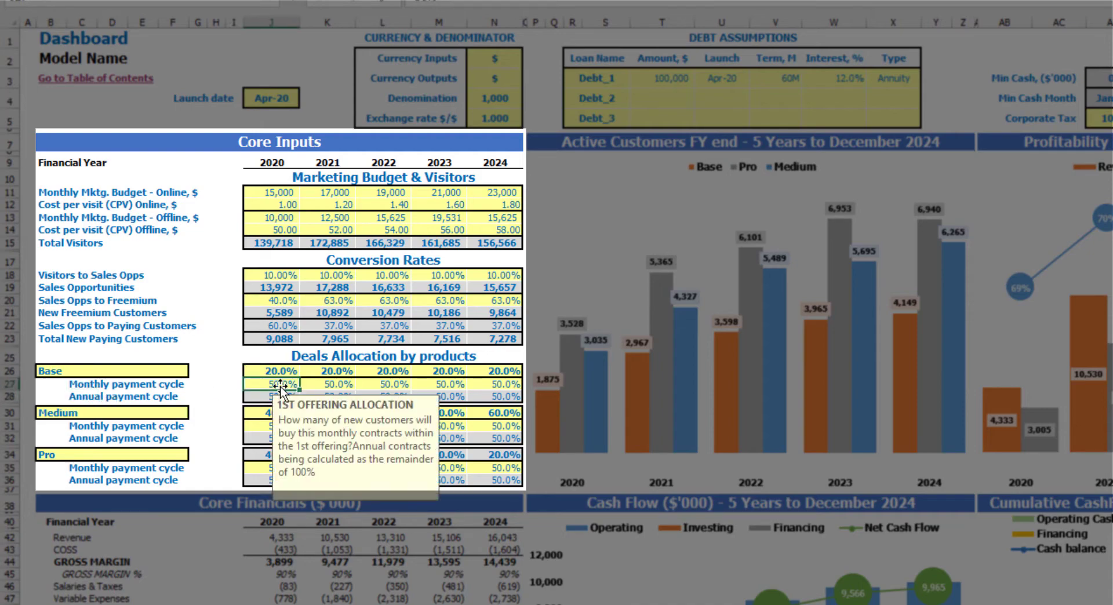
pyautogui.write('40')
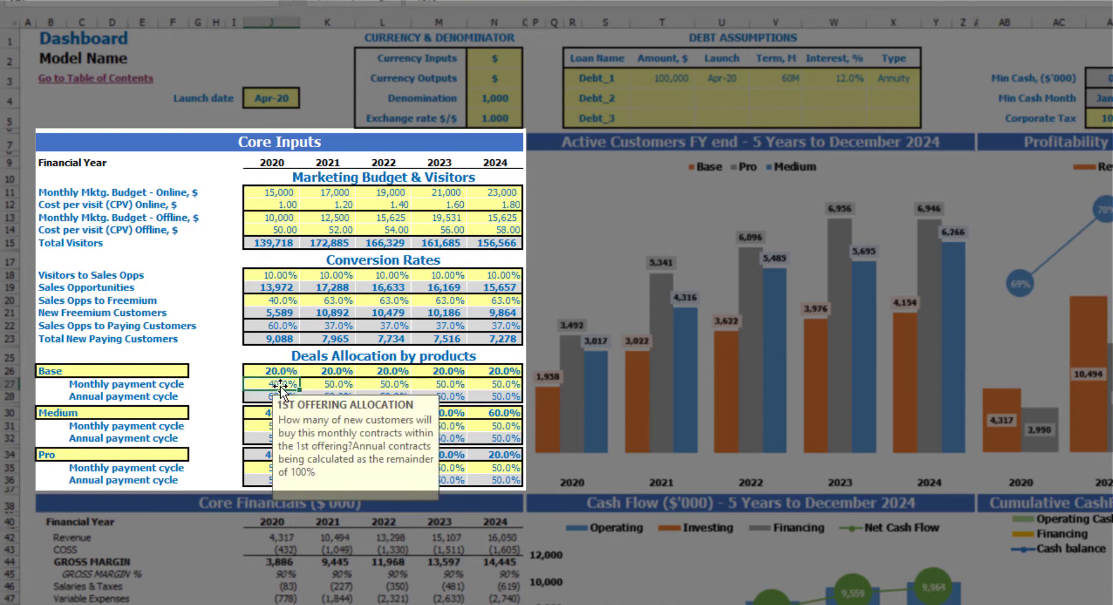
pyautogui.press('Tab')
pyautogui.write('45')
pyautogui.press('Tab')
pyautogui.write('5')
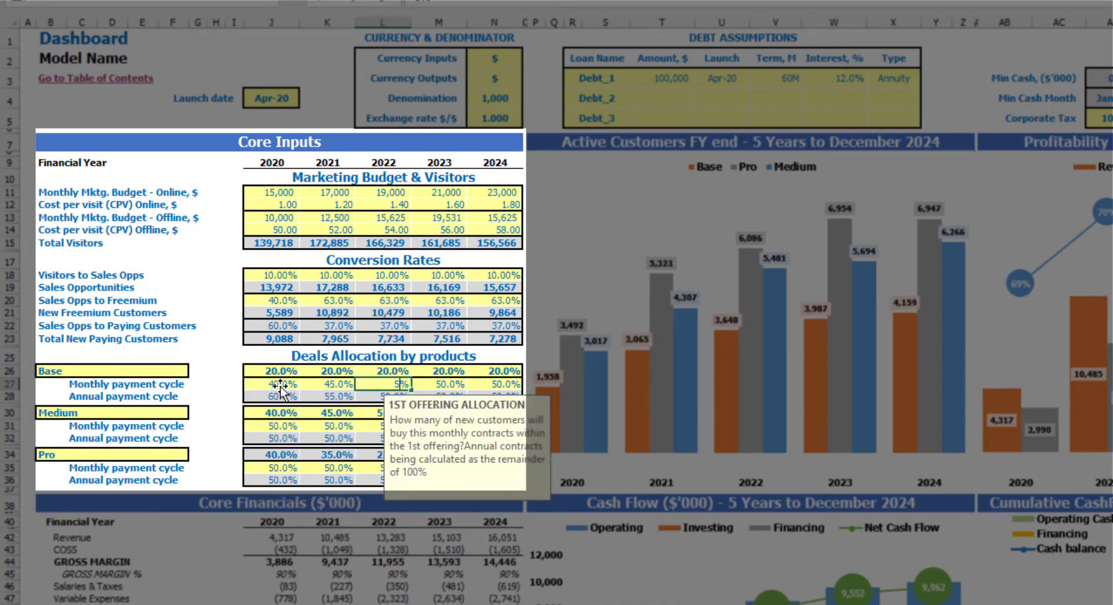
pyautogui.write('0')
pyautogui.press('Tab')
pyautogui.write('55')
pyautogui.press('Tab')
pyautogui.write('60')
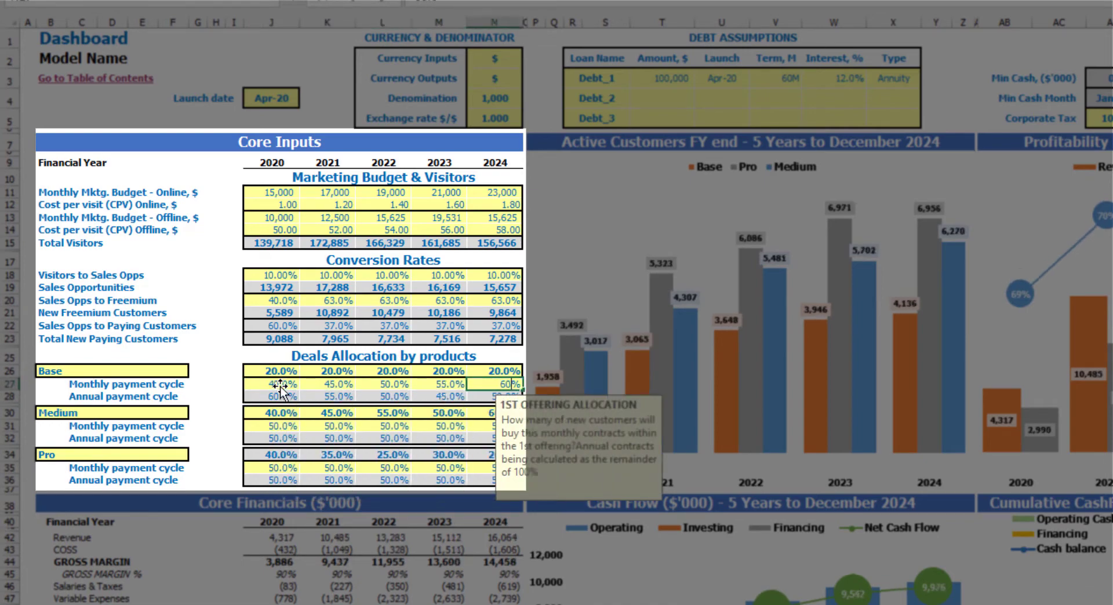
pyautogui.press('Return')
# - Review the Base annual payment cycle shares for 2020 through 2024
pyautogui.click(268, 398)
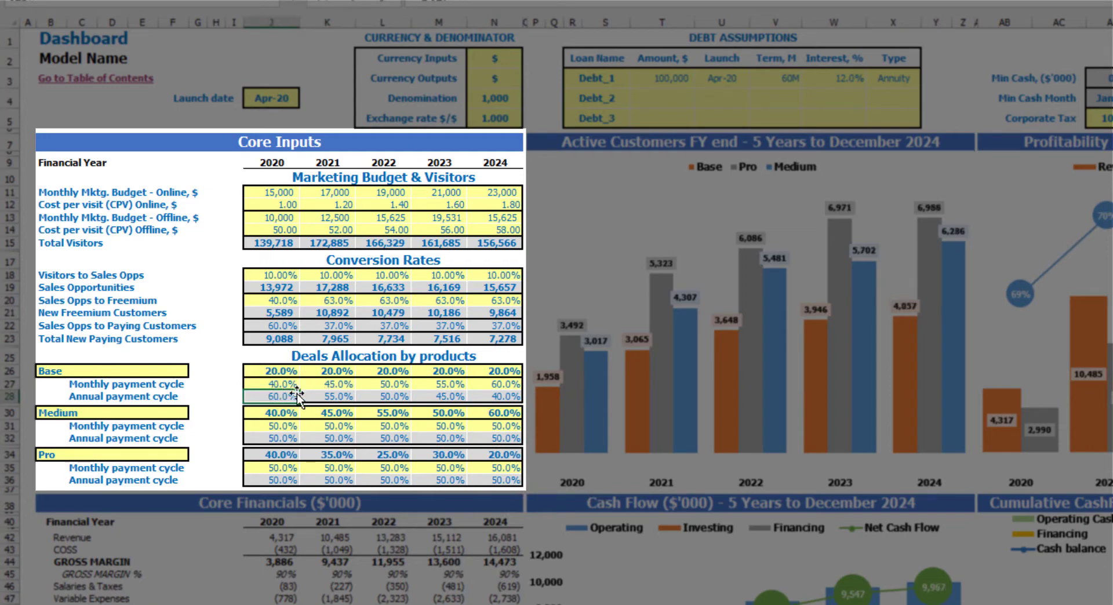
pyautogui.press('Right')
pyautogui.press('Right')
pyautogui.press('Right')
pyautogui.press('Right')
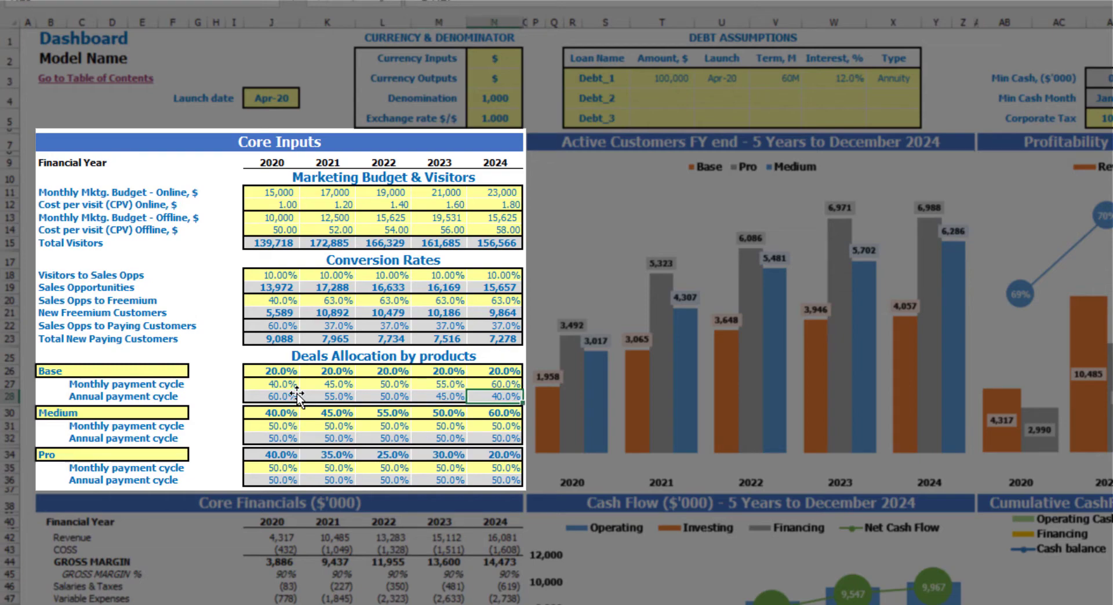
# - Try clearing the Base monthly payment cycle shares for 2020 through 2024, and undo the clearing
pyautogui.press('Left')
pyautogui.press('Left')
pyautogui.press('Left')
pyautogui.press('Left')
pyautogui.press('Up')
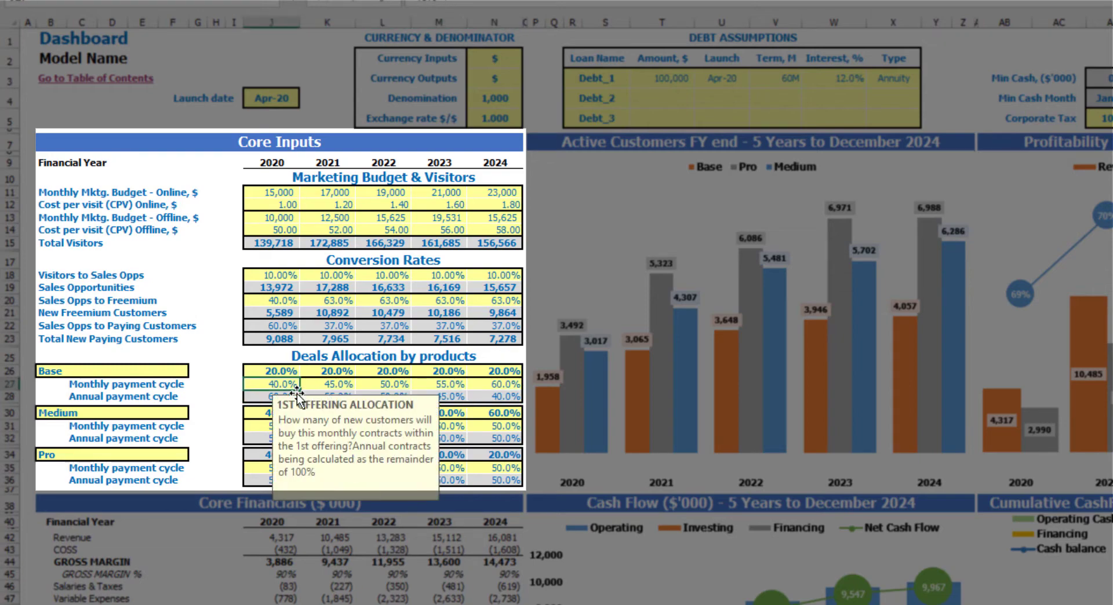
pyautogui.hotkey('ctrl', 'shift', 'Right')
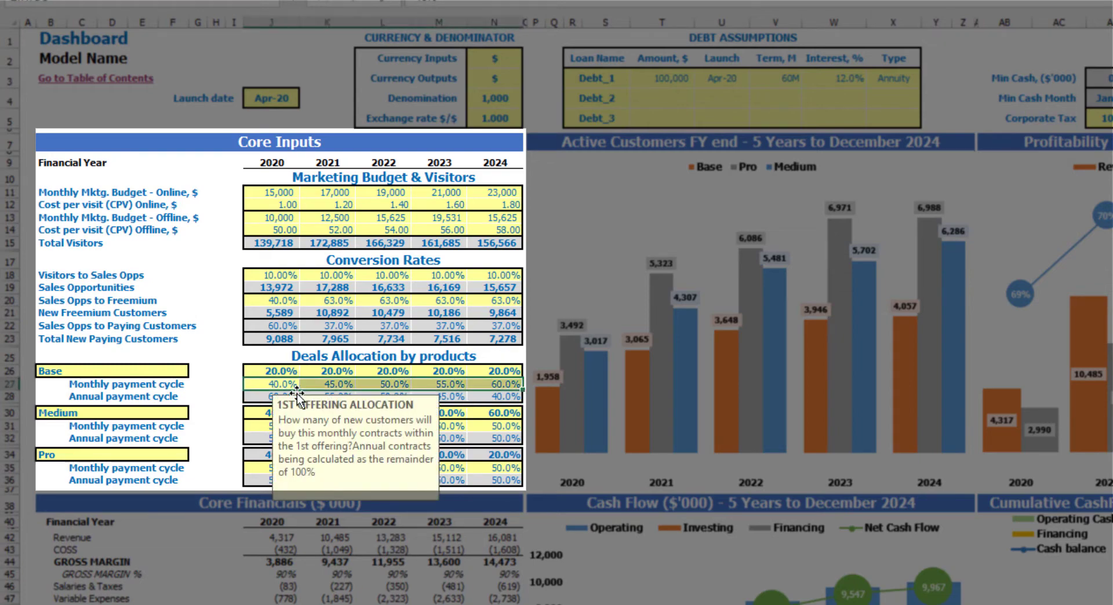
pyautogui.press('Delete')
pyautogui.press('Left')
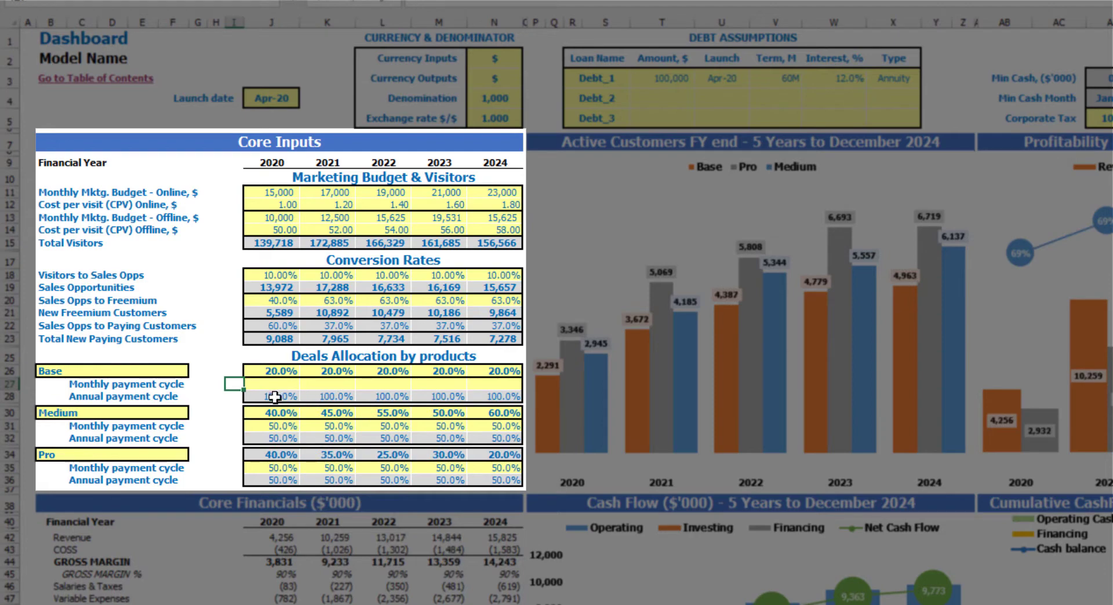
pyautogui.hotkey('ctrl', 'z')
# - Set the Base monthly payment cycle share to 100% for 2020 and copy it across 2021 through 2024
pyautogui.click(281, 384)
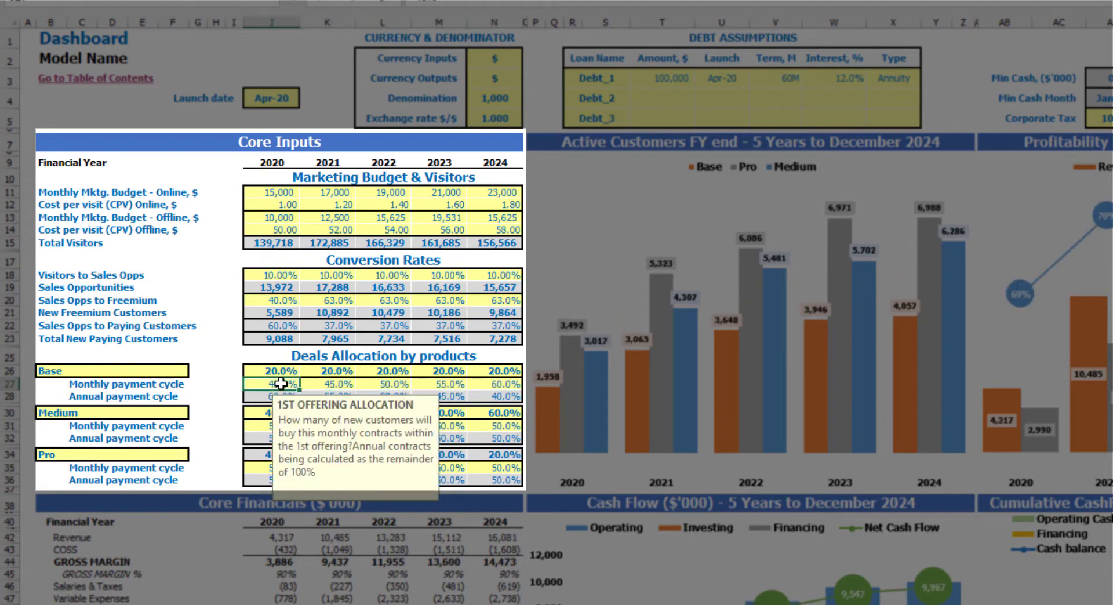
pyautogui.write('100')
pyautogui.press('Return')
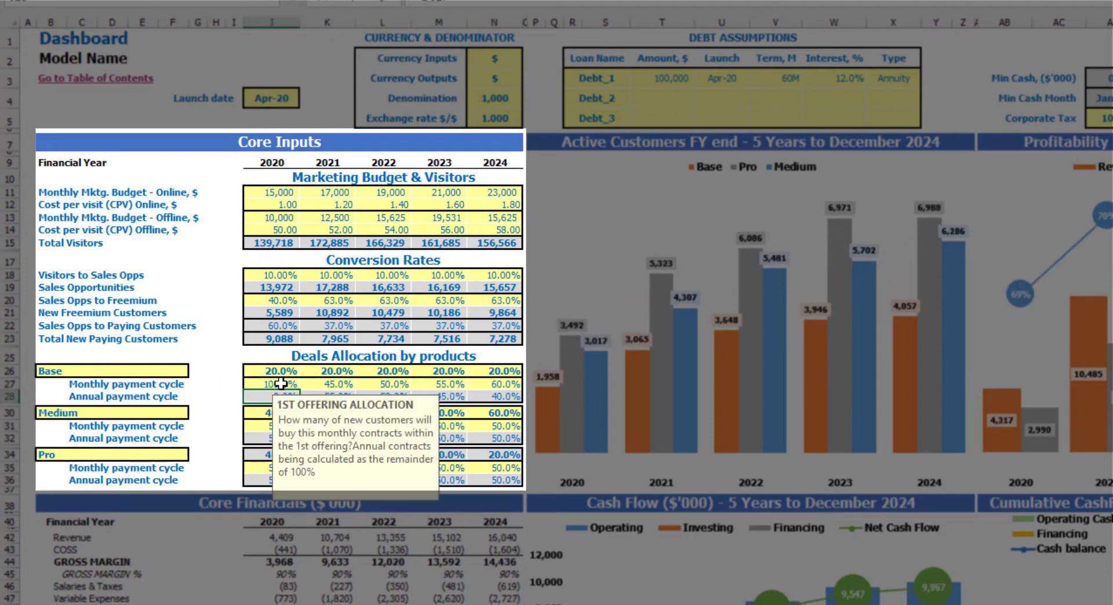
pyautogui.press('Up')
pyautogui.hotkey('ctrl', 'c')
pyautogui.press('Right')
pyautogui.hotkey('ctrl', 'shift', 'Right')
pyautogui.hotkey('ctrl', 'v')
pyautogui.click(219, 383)
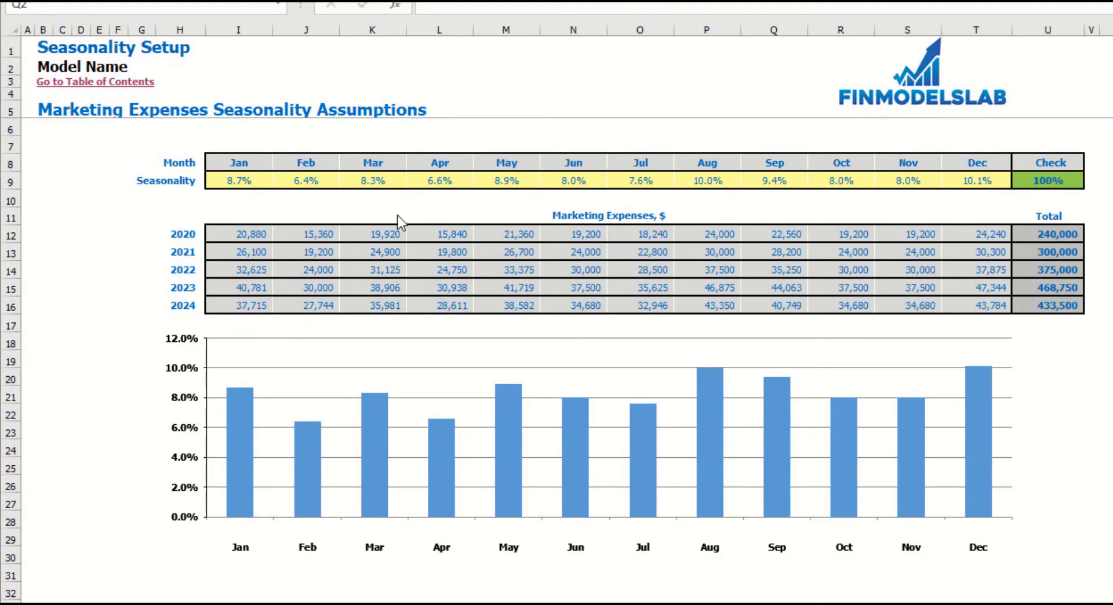
# - Enter =1/12 as the January marketing expense seasonality and copy it across February through December
pyautogui.click(271, 181)
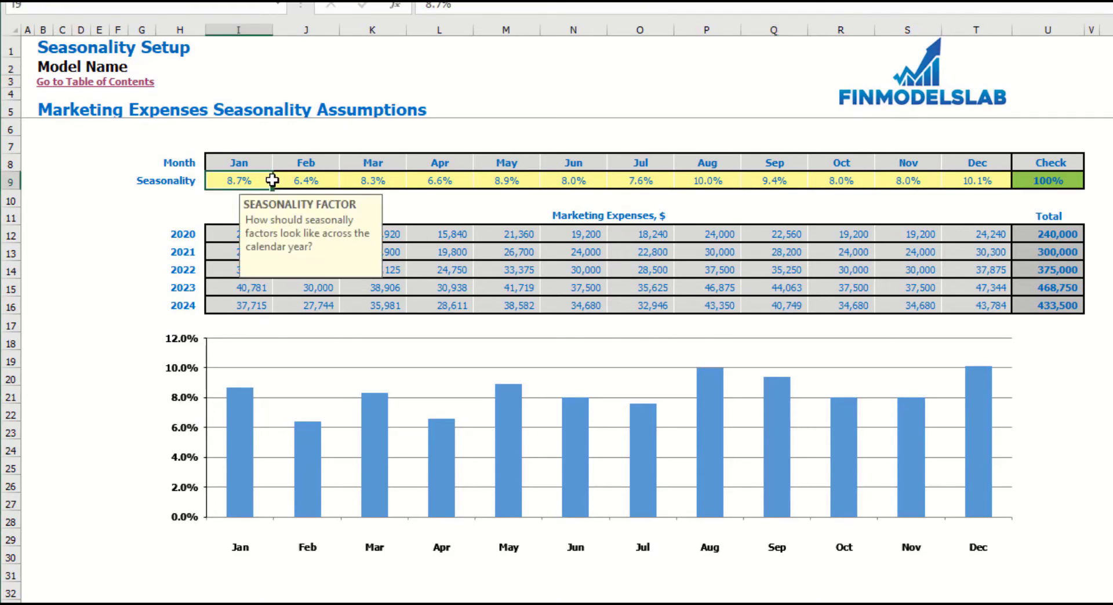
pyautogui.write('=1/12')
pyautogui.press('Return')
pyautogui.press('Up')
pyautogui.hotkey('ctrl', 'c')
pyautogui.press('Right')
pyautogui.hotkey('ctrl', 'shift', 'Right')
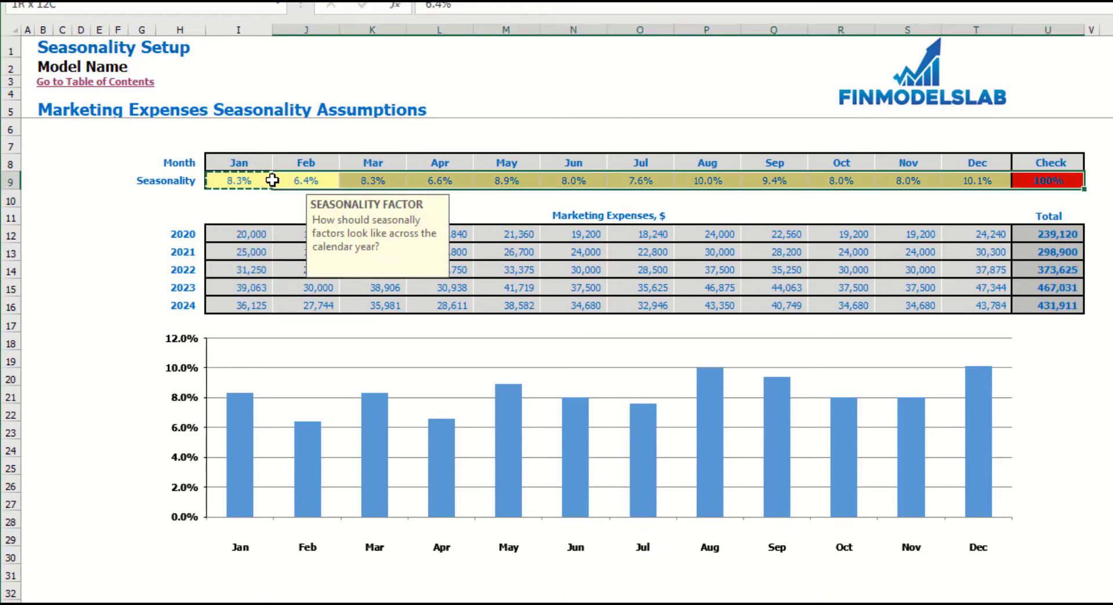
pyautogui.hotkey('shift', 'Left')
pyautogui.hotkey('ctrl', 'v')
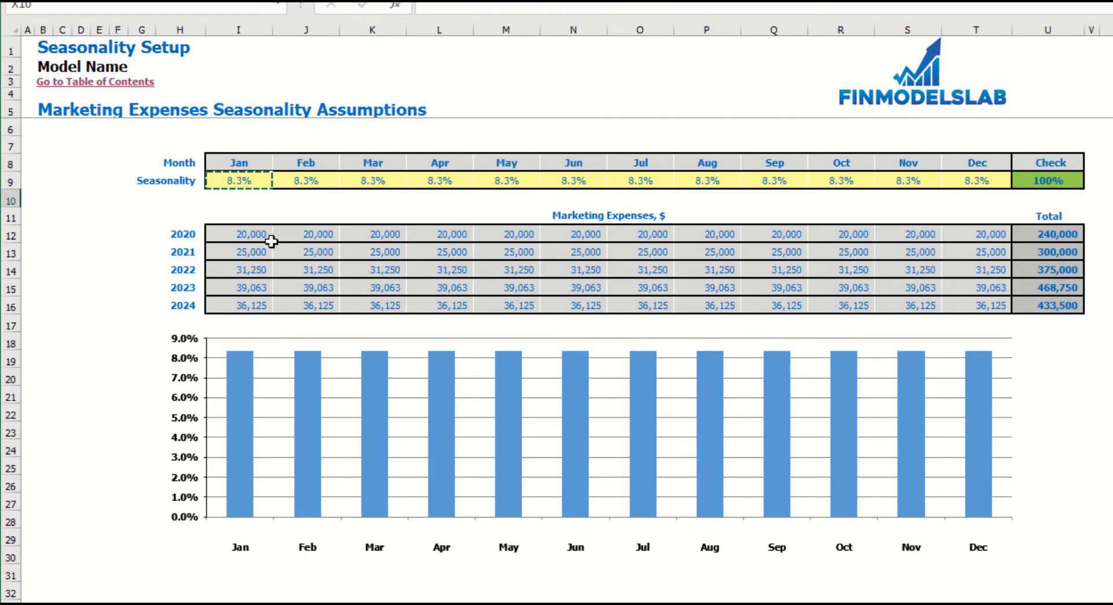
# - Review the monthly marketing expenses for 2020 and 2021 and the January seasonality factor
pyautogui.moveTo(263, 236); pyautogui.dragTo(960, 234)
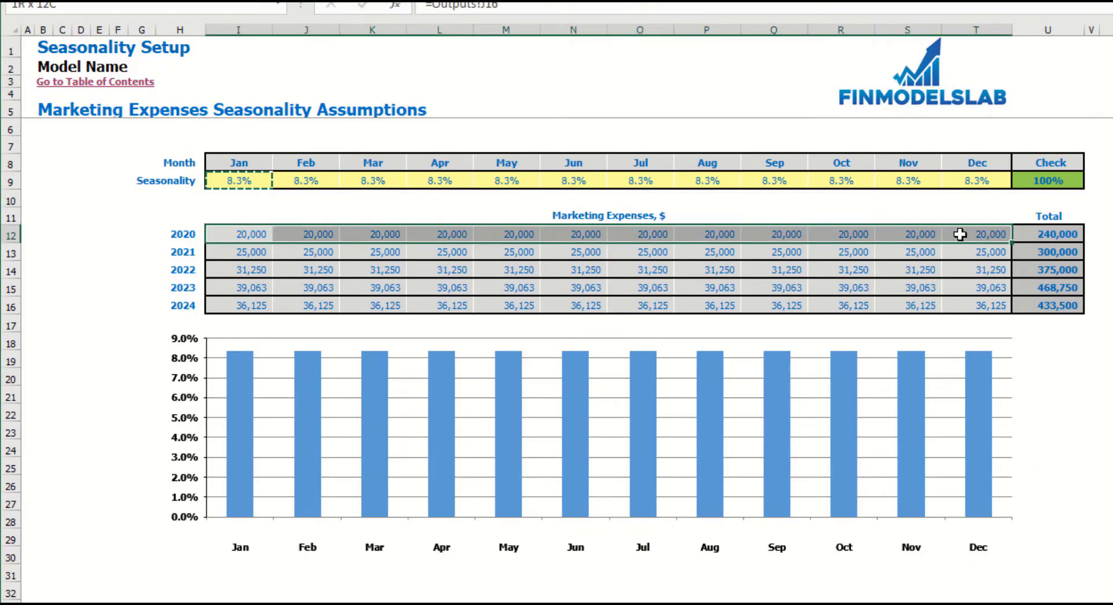
pyautogui.moveTo(242, 251); pyautogui.dragTo(952, 250)
pyautogui.hotkey('ctrl', 'v')
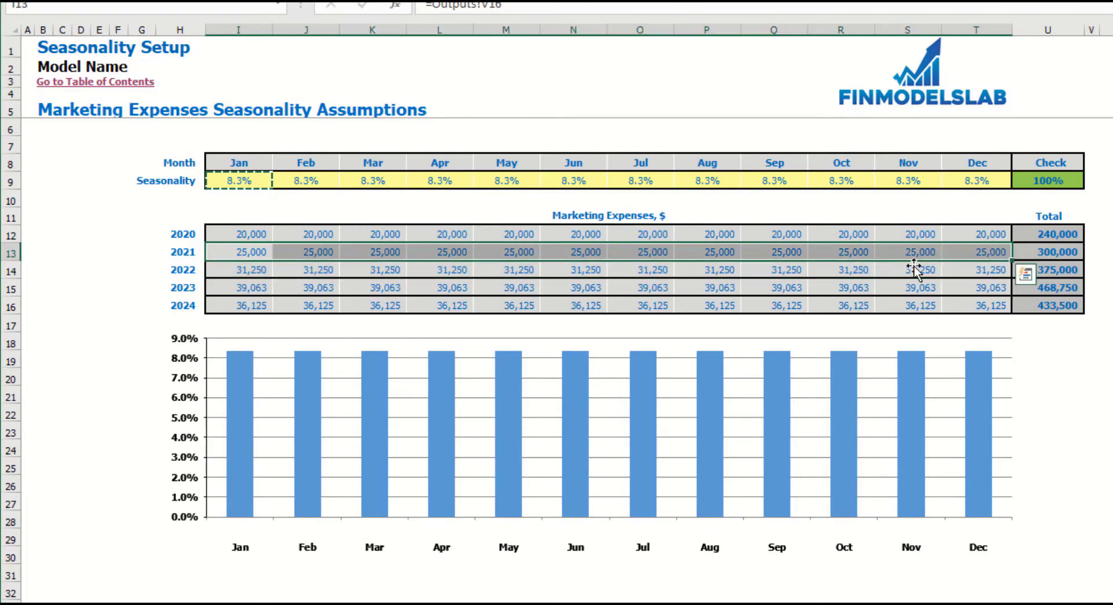
pyautogui.click(245, 184)
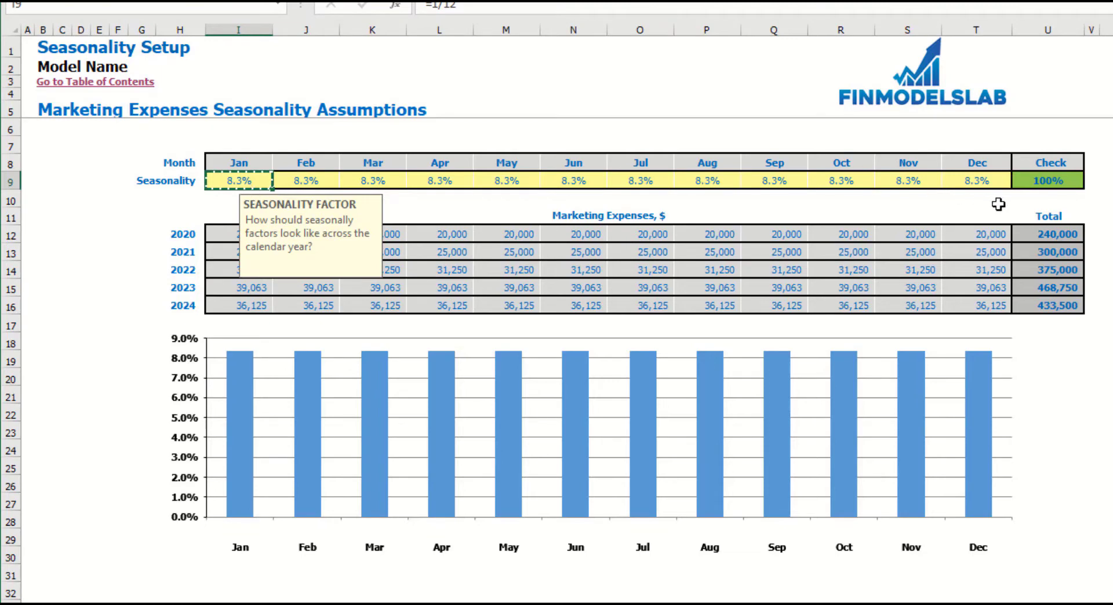
pyautogui.click(497, 131)
# - Set the January through May marketing seasonality to 10%, 15%, 5%, 7% and 8%
pyautogui.click(267, 182)
pyautogui.write('10%')
pyautogui.press('Return')
pyautogui.write('15%')
pyautogui.press('Return')
pyautogui.write('5%')
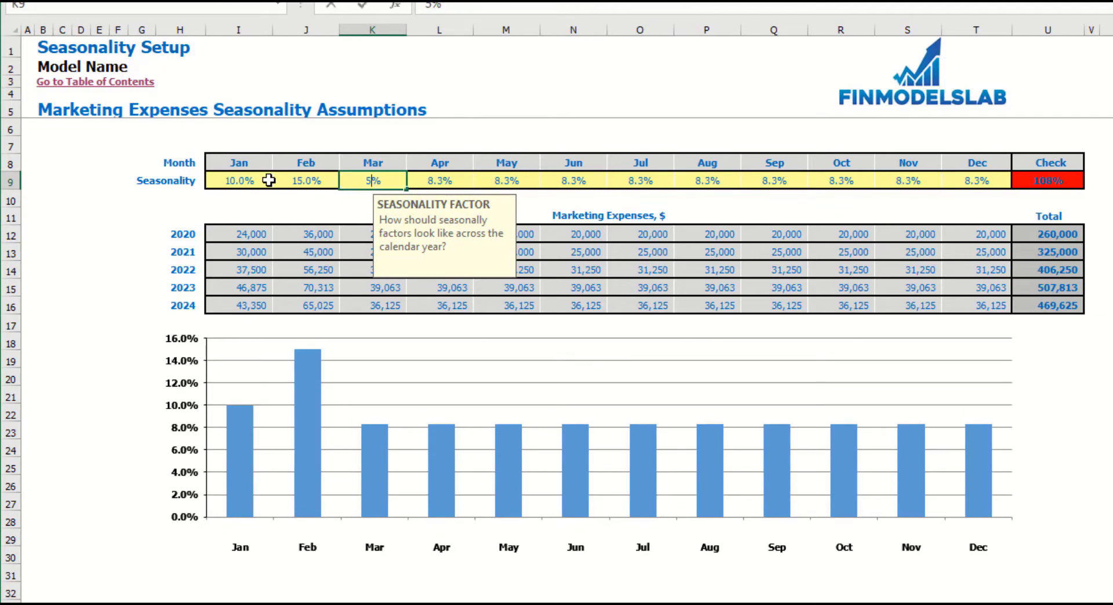
pyautogui.press('Return')
pyautogui.write('7%')
pyautogui.press('Return')
pyautogui.write('8%')
pyautogui.press('Return')
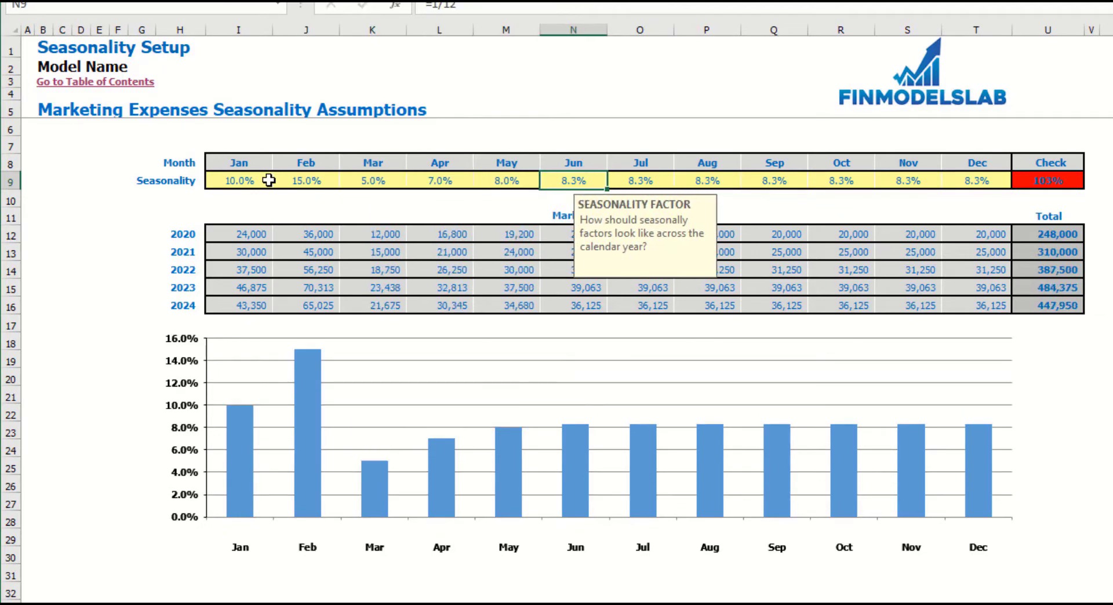
# - Set the June through September marketing seasonality to 3%, 2%, 5% and 10%
pyautogui.write('3%')
pyautogui.press('Return')
pyautogui.write('2%')
pyautogui.press('Return')
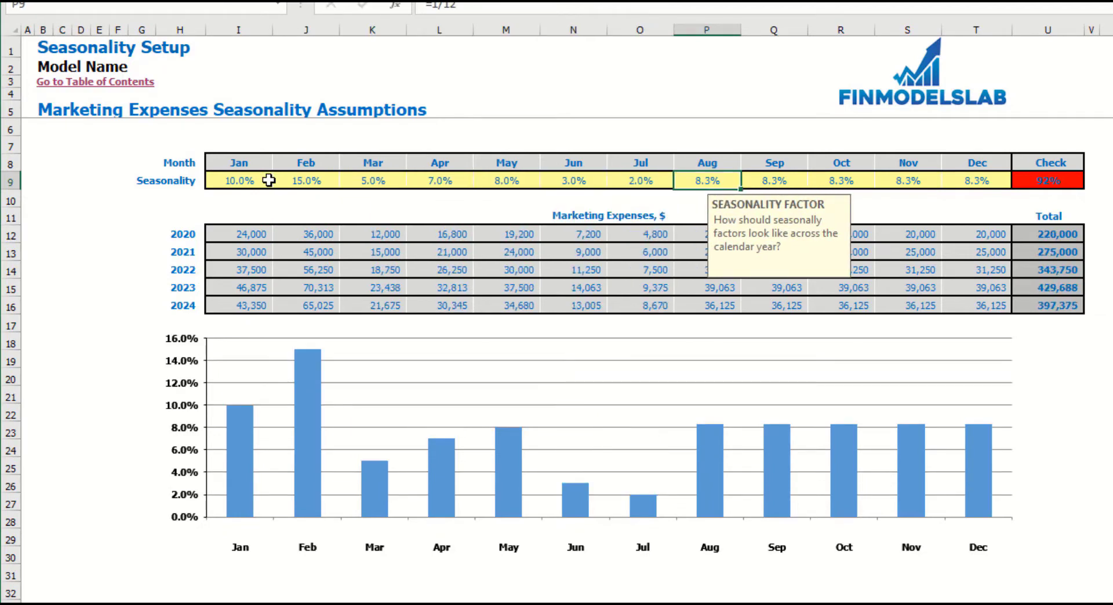
pyautogui.write('5%')
pyautogui.press('Return')
pyautogui.write('10%')
pyautogui.press('Return')
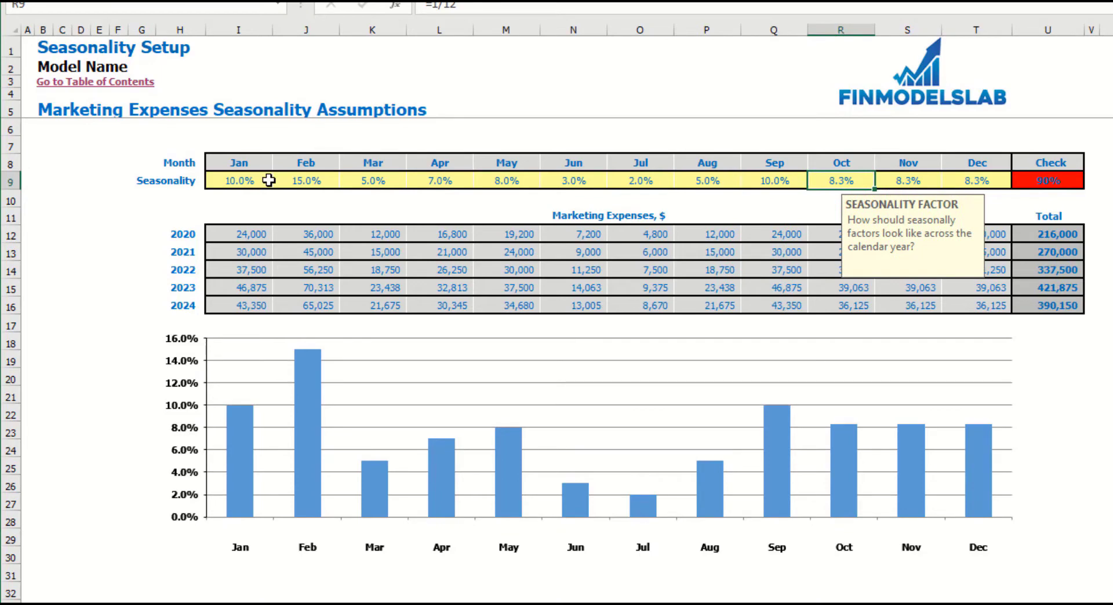
# - Set the October, November and December marketing seasonality to 8%, 7% and 12%
pyautogui.write('8%')
pyautogui.press('Return')
pyautogui.write('7%')
pyautogui.press('Return')
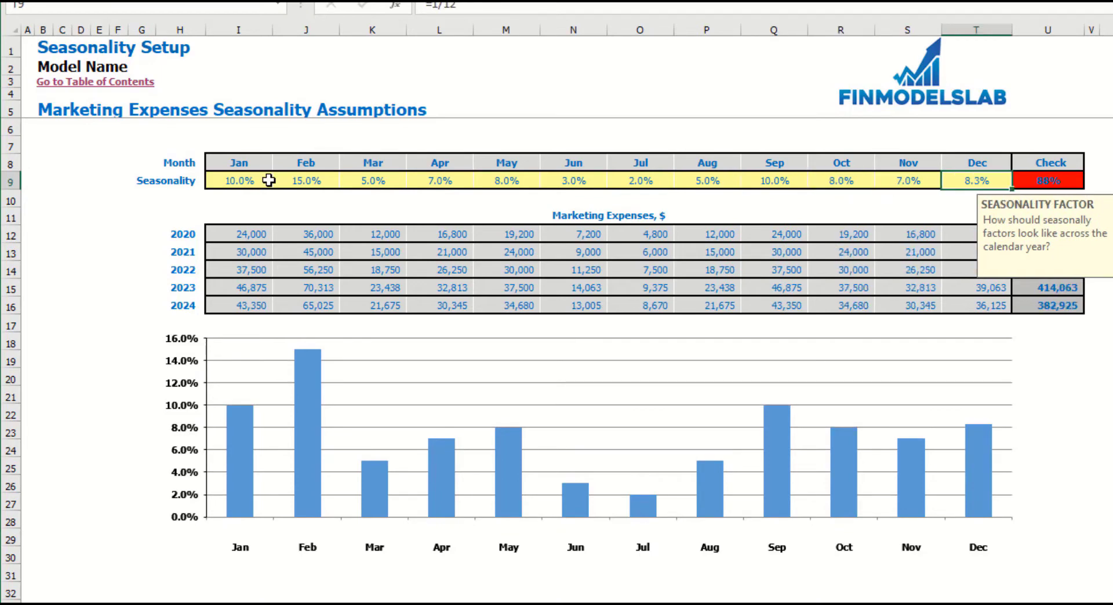
pyautogui.press('F2')
pyautogui.write('12%')
pyautogui.press('Return')
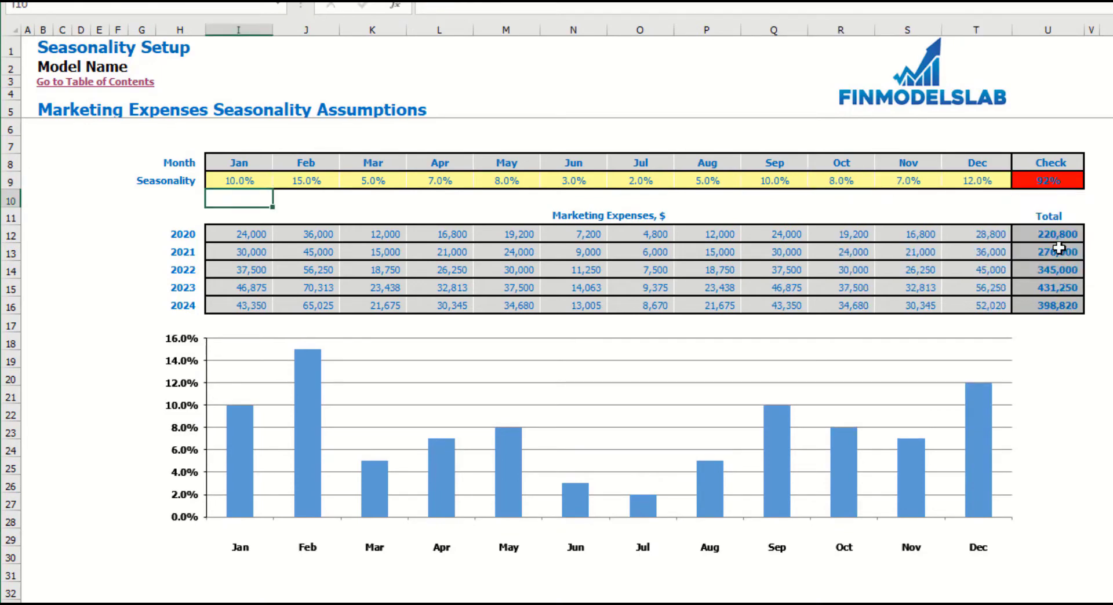
# - Inspect the seasonality Check total and the twelve monthly shares it sums
pyautogui.click(1064, 175)
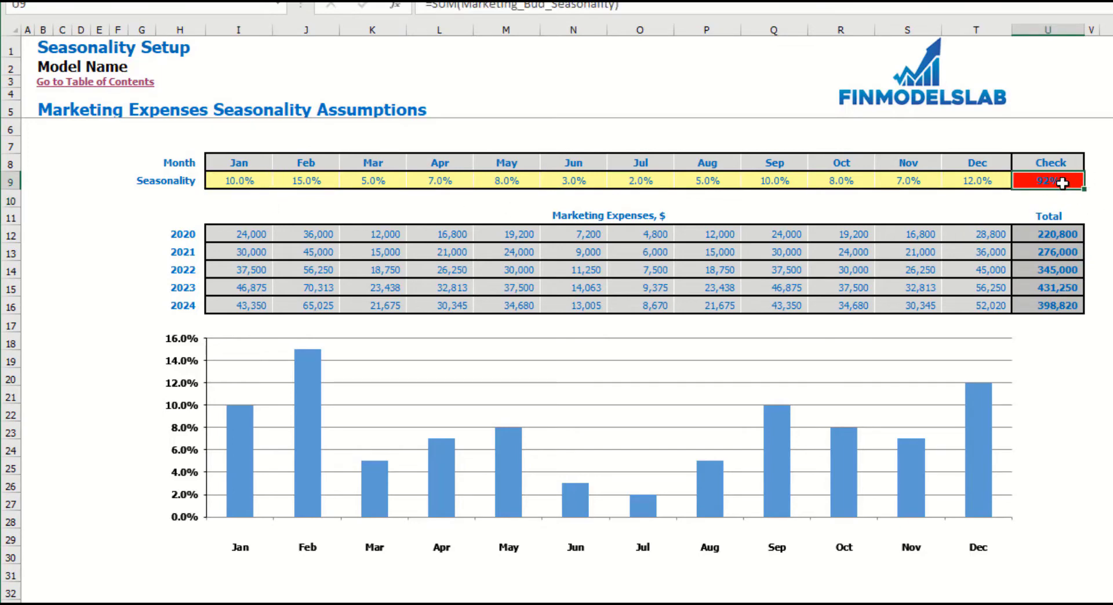
pyautogui.moveTo(987, 182); pyautogui.dragTo(231, 172)
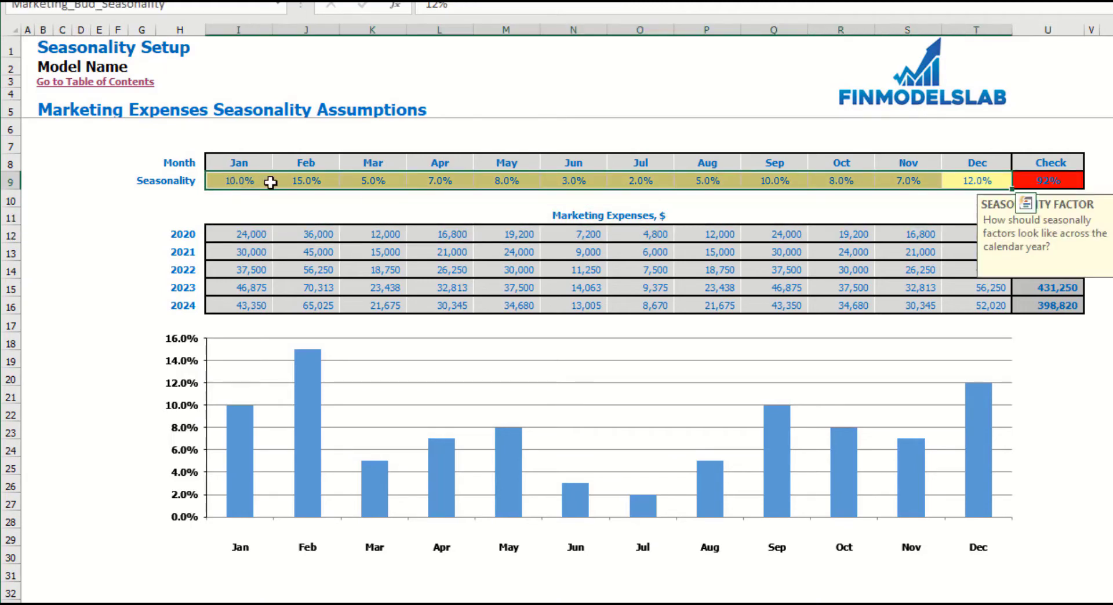
pyautogui.click(1042, 181)
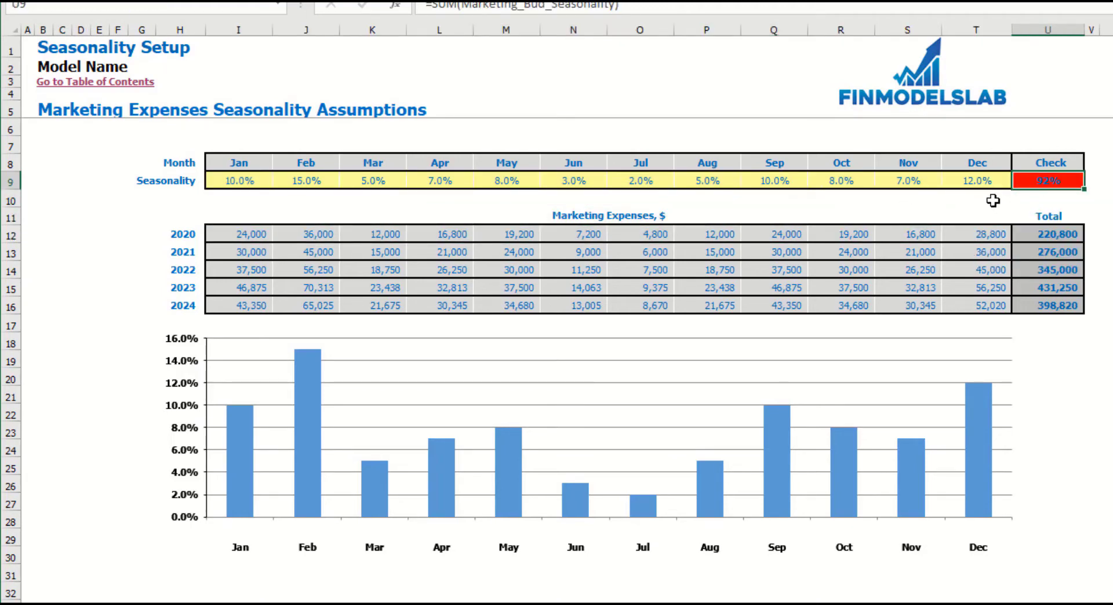
# - Change the July seasonality to 6% and the June seasonality to 7%
pyautogui.click(638, 179)
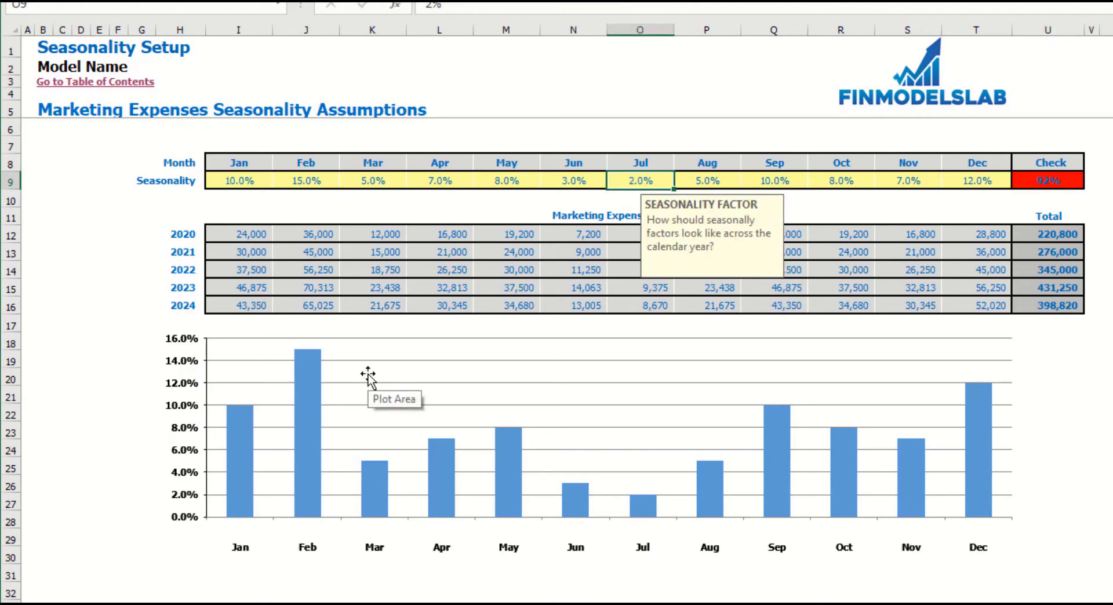
pyautogui.write('6')
pyautogui.press('Return')
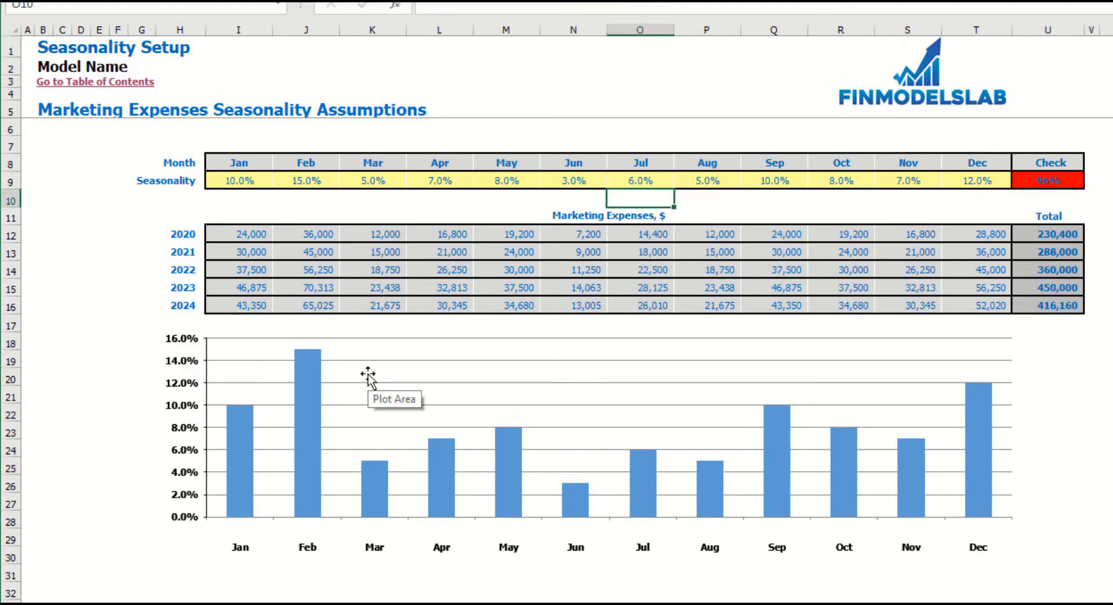
pyautogui.press('Up')
pyautogui.press('Left')
pyautogui.write('7')
pyautogui.press('Return')
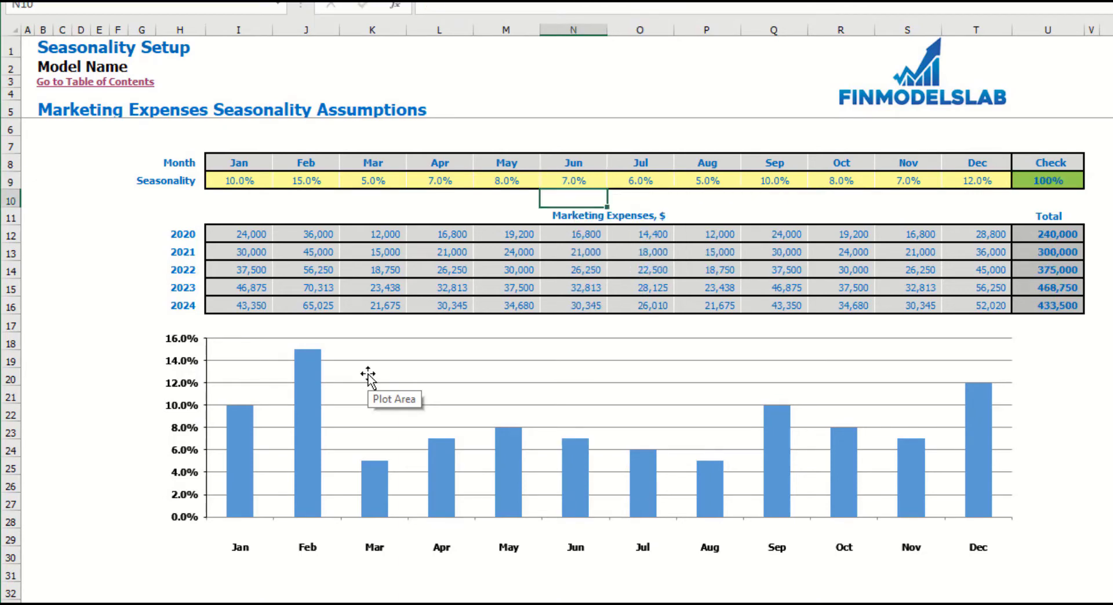
# - Review the seasonality Check, the monthly marketing expenses for 2020 through 2024 and their yearly totals
pyautogui.click(1074, 181)
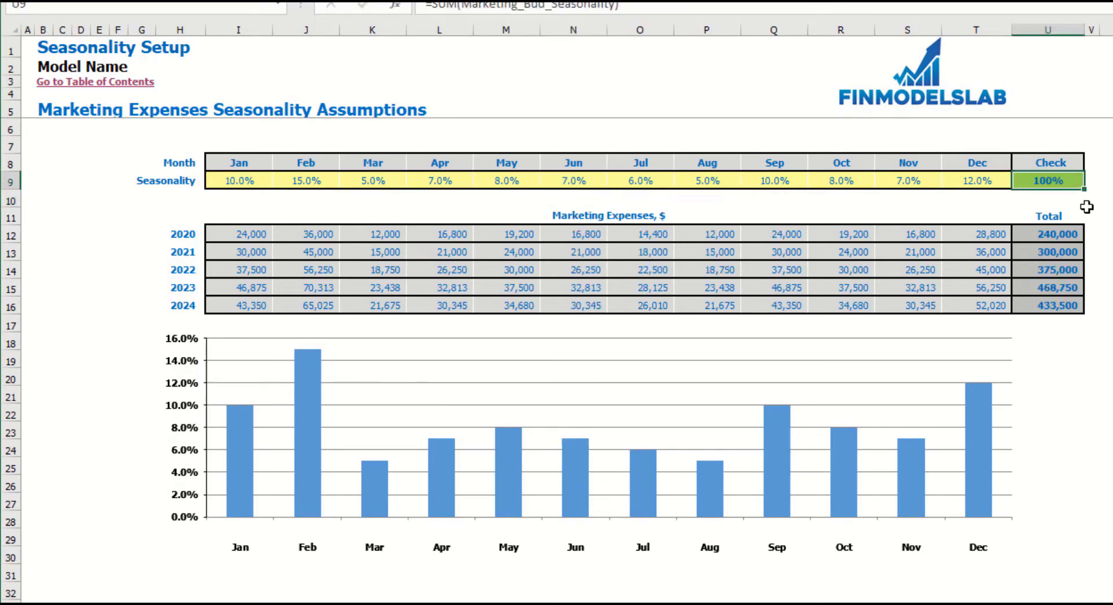
pyautogui.moveTo(264, 181); pyautogui.dragTo(965, 180)
pyautogui.click(1055, 175)
pyautogui.moveTo(251, 238); pyautogui.dragTo(972, 298)
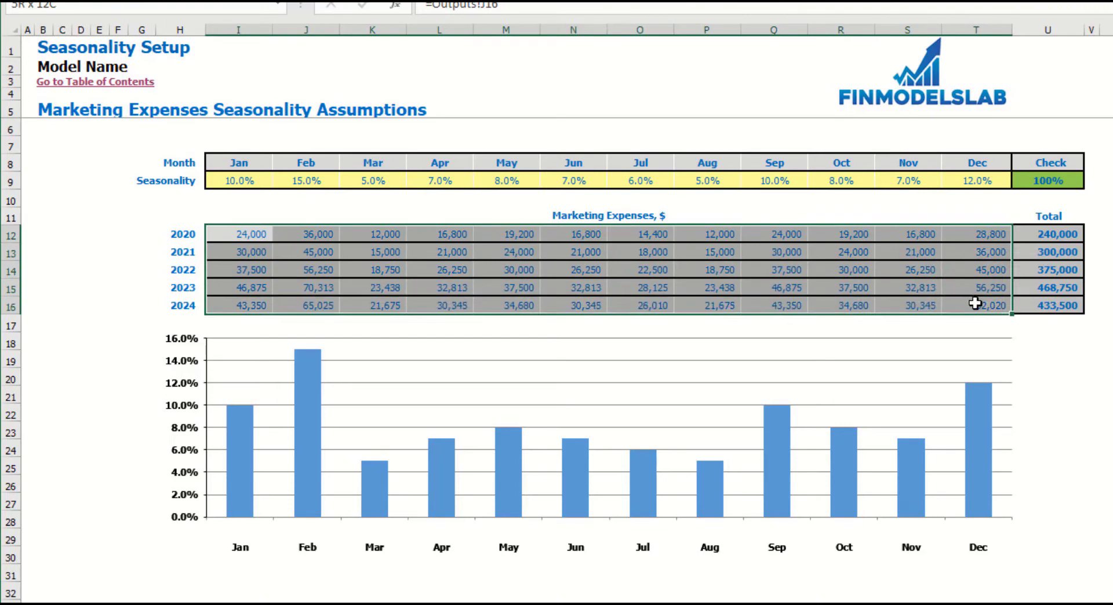
pyautogui.moveTo(1070, 234); pyautogui.dragTo(1063, 303)
pyautogui.click(1112, 253)
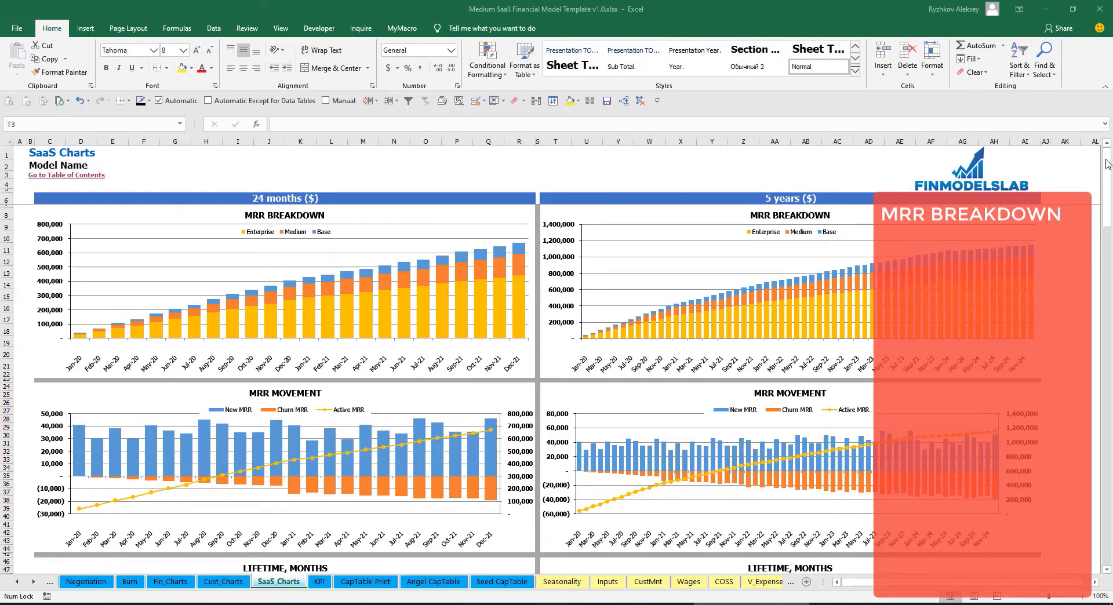
# - Review the SaaS charts for MRR movement, lifetime in months, lifetime value and customer acquisition cost over 24 months and 5 years
pyautogui.moveTo(1107, 164); pyautogui.dragTo(1110, 199)
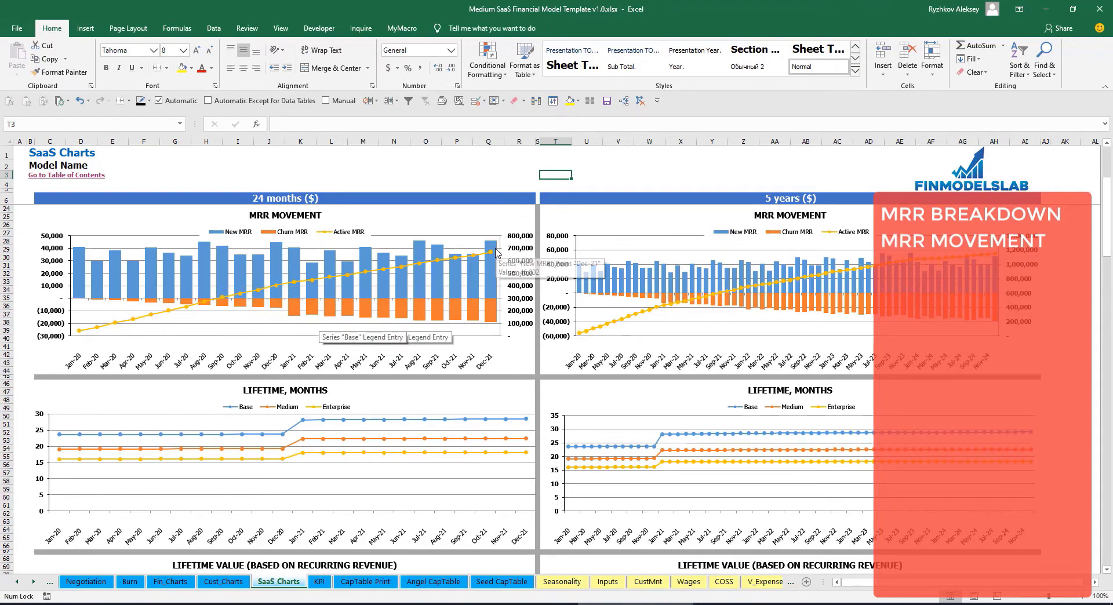
pyautogui.moveTo(1108, 211); pyautogui.dragTo(1105, 251)
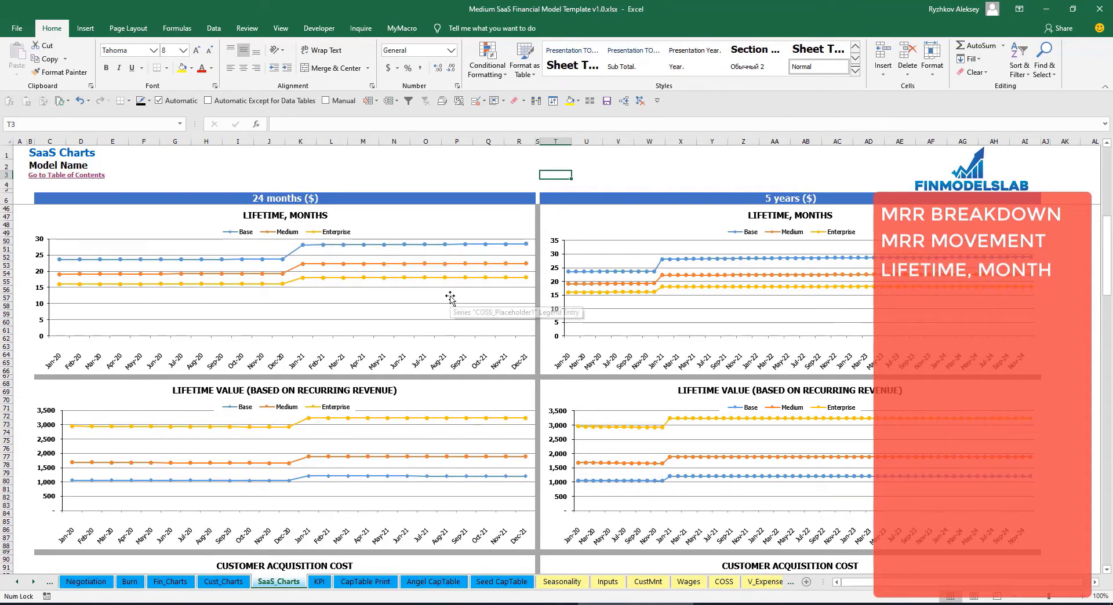
pyautogui.moveTo(1108, 244); pyautogui.dragTo(1109, 248)
pyautogui.scroll(-2, 1112, 268)
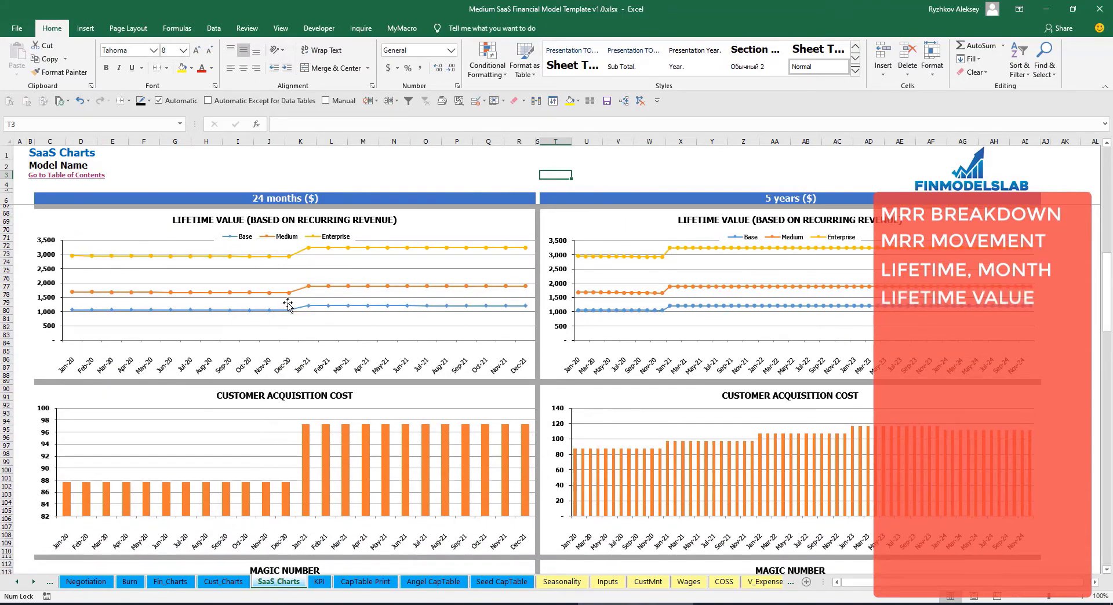
pyautogui.moveTo(1109, 264); pyautogui.dragTo(1108, 314)
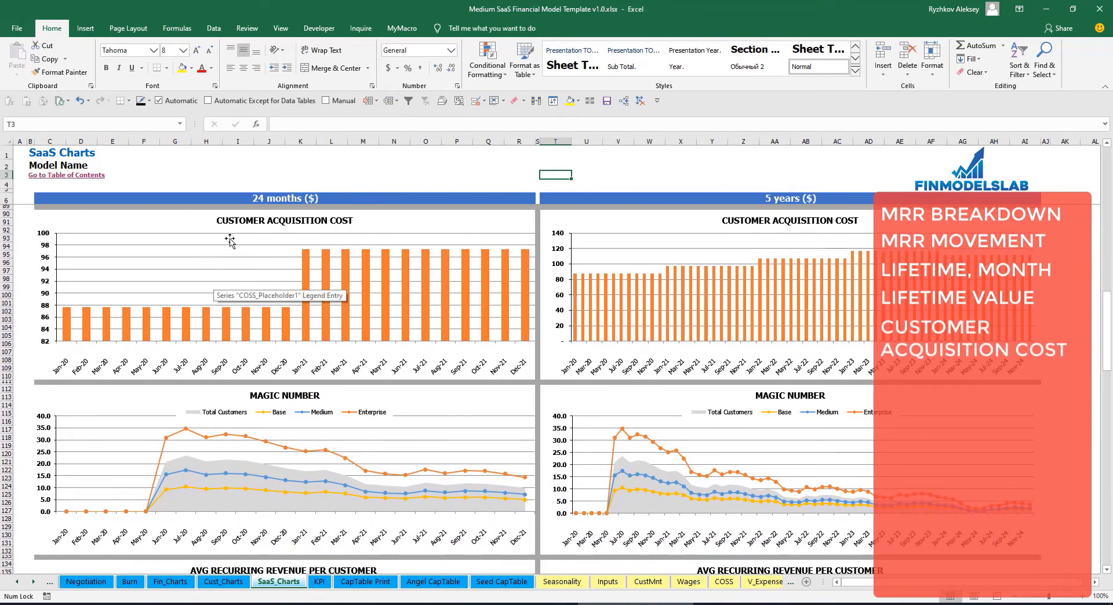
# - Review the SaaS charts from magic number and average recurring revenue per customer through MRR growth, SaaS quick ratio and LTV to CAC ratio
pyautogui.moveTo(1108, 322); pyautogui.dragTo(1094, 372)
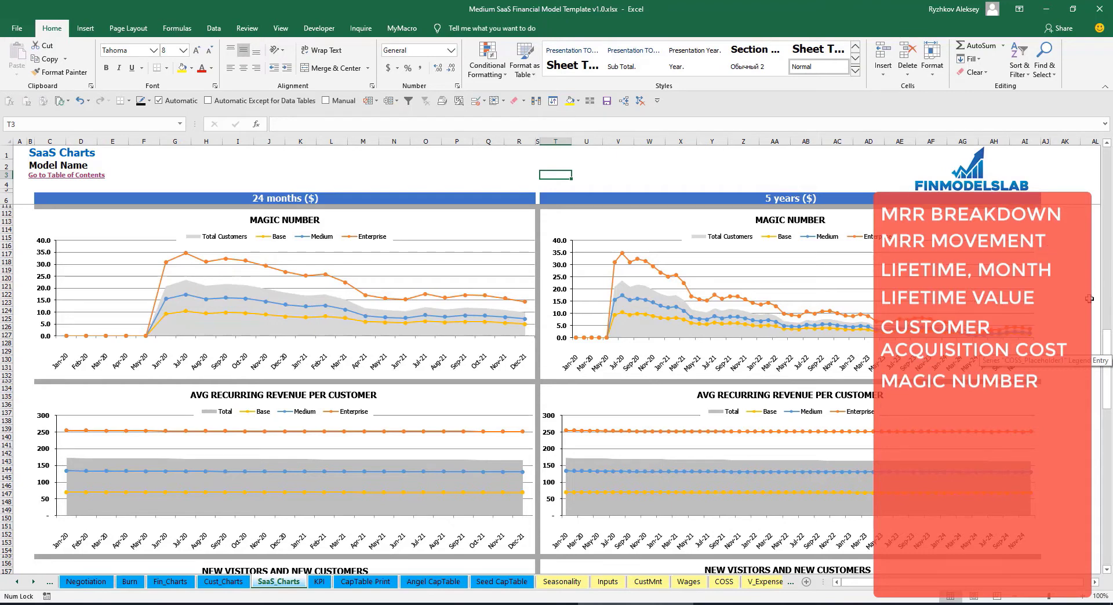
pyautogui.moveTo(1104, 341); pyautogui.dragTo(1110, 381)
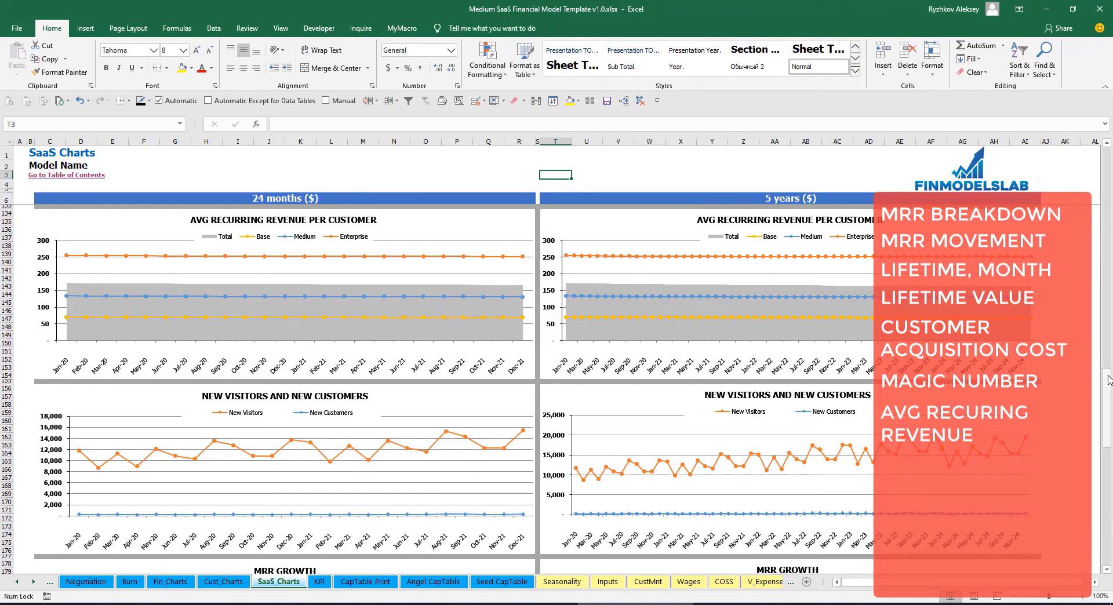
pyautogui.moveTo(1107, 383); pyautogui.dragTo(1104, 417)
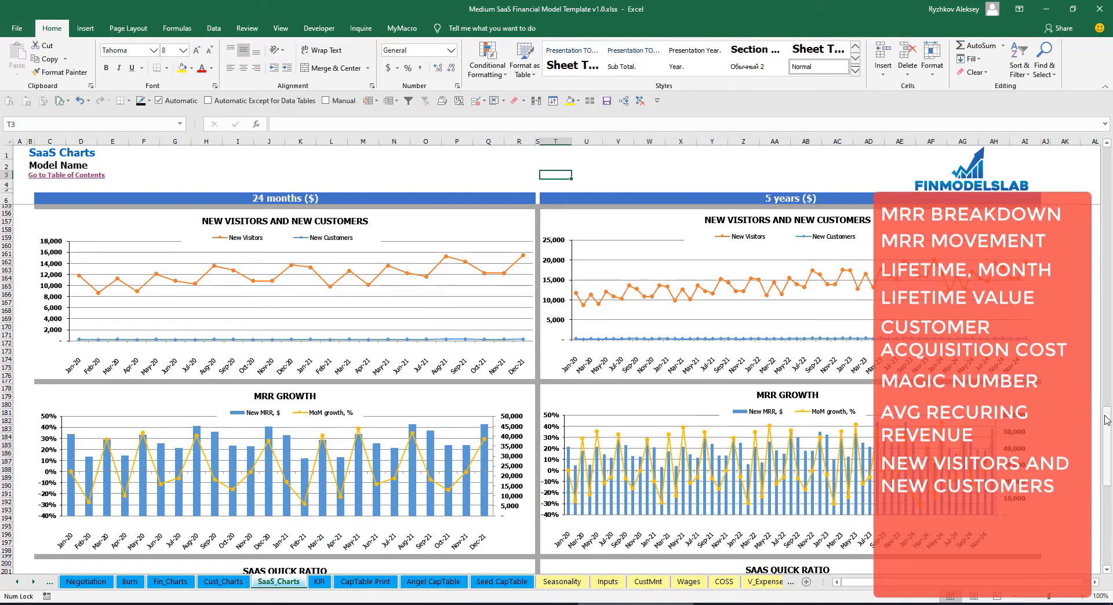
pyautogui.moveTo(1108, 420); pyautogui.dragTo(1108, 458)
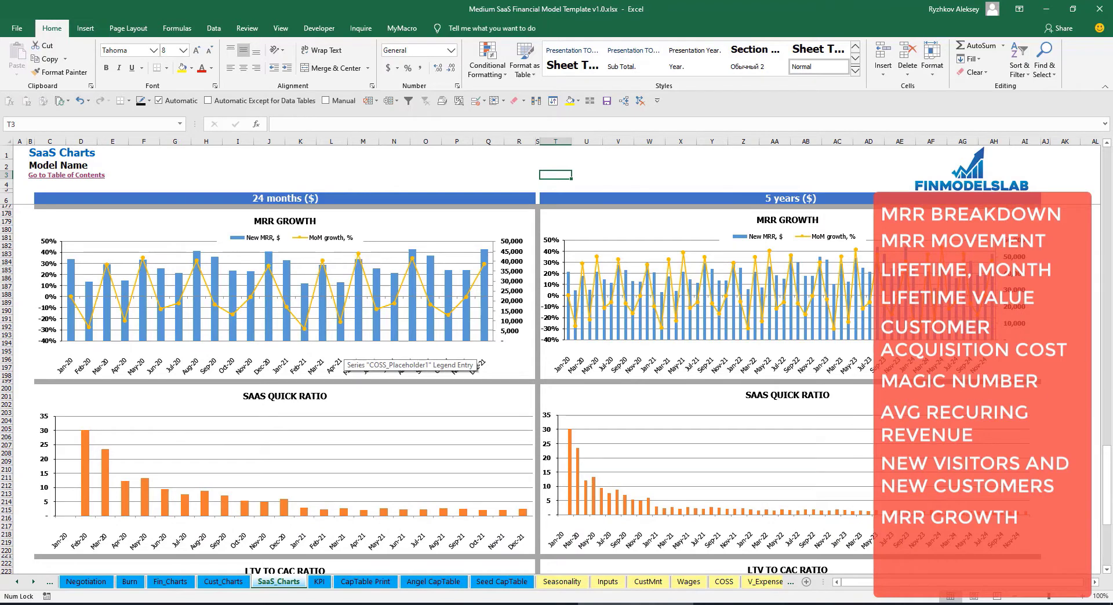
pyautogui.moveTo(1108, 467); pyautogui.dragTo(1102, 493)
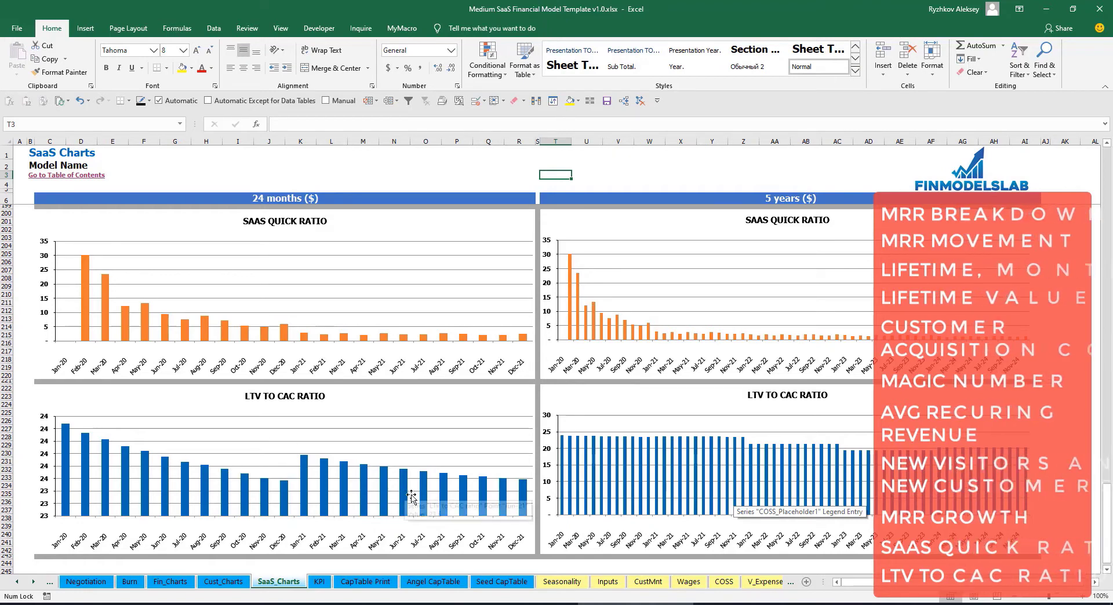
pyautogui.click(1085, 438)
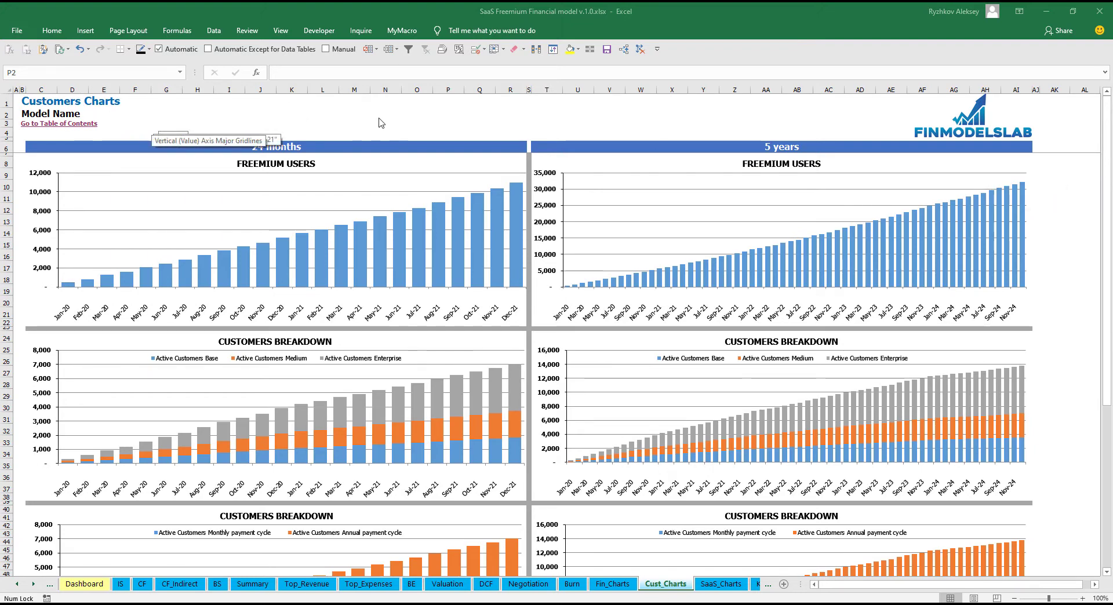
# - In the SaaS Freemium model's Customers Charts, review the freemium users, customers breakdown and customers movement charts
pyautogui.click(297, 122)
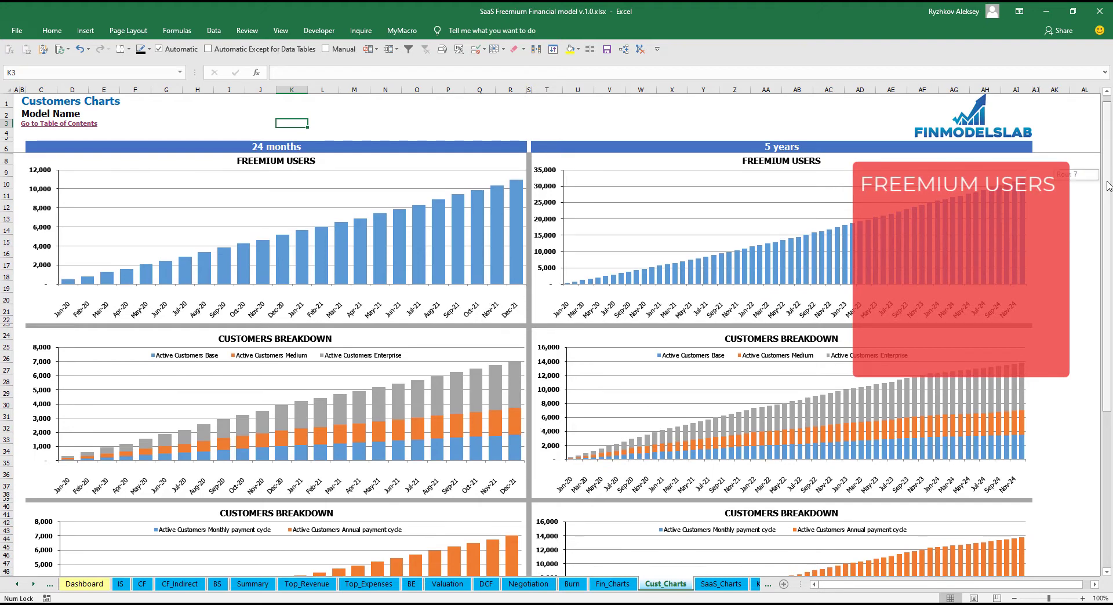
pyautogui.moveTo(1111, 187); pyautogui.dragTo(1106, 278)
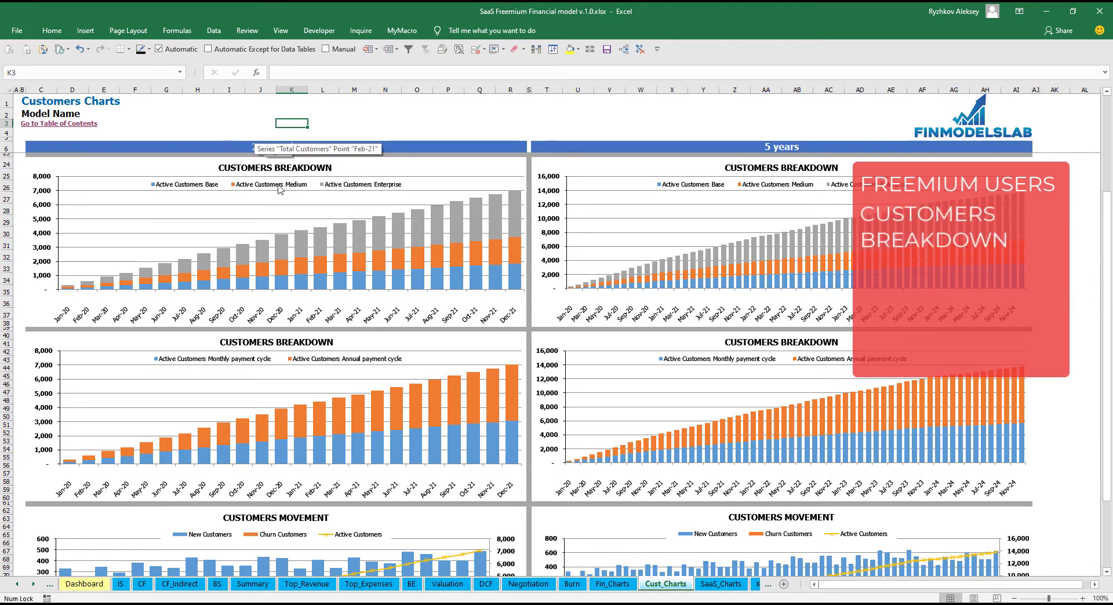
pyautogui.click(544, 123)
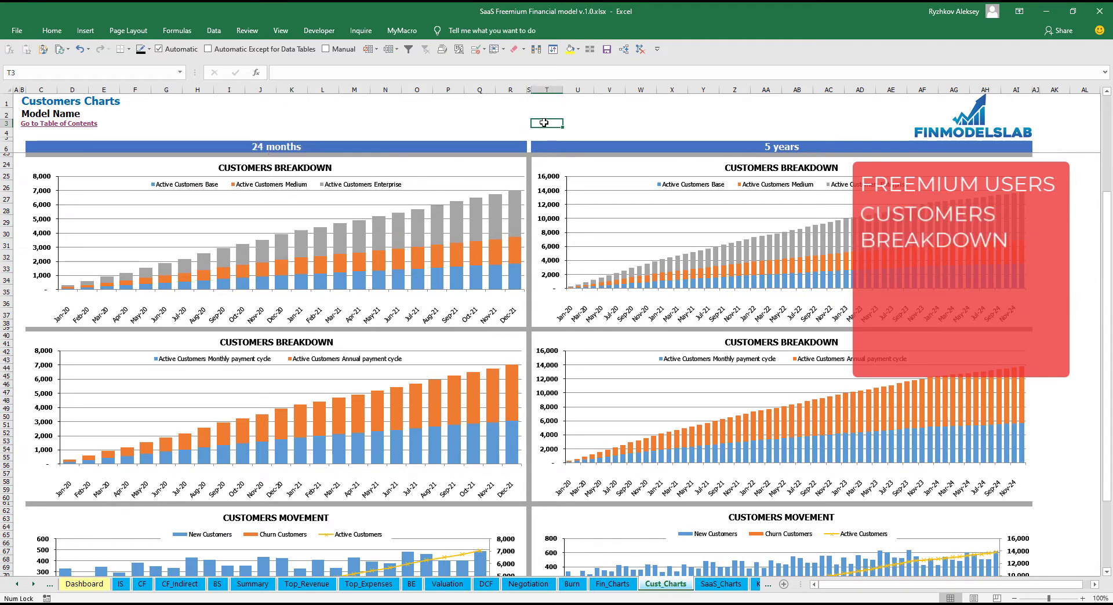
pyautogui.moveTo(1109, 292); pyautogui.dragTo(1106, 354)
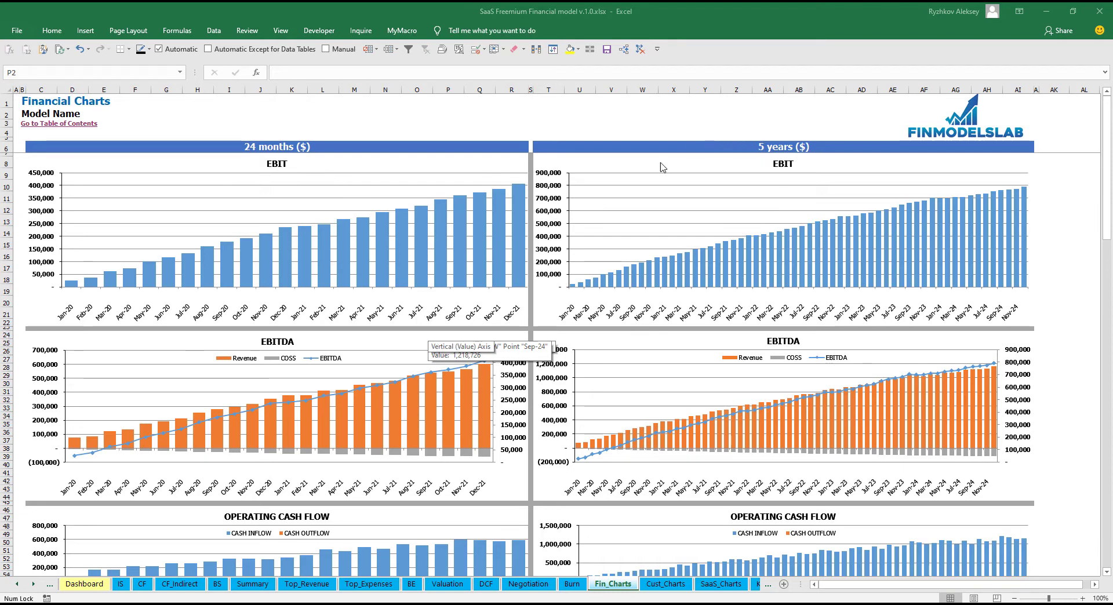
# - Examine the Financial Charts for EBIT, EBITDA, operating cash flow, cash balance and productivity KPIs over 24 months and 5 years
pyautogui.press('F2')
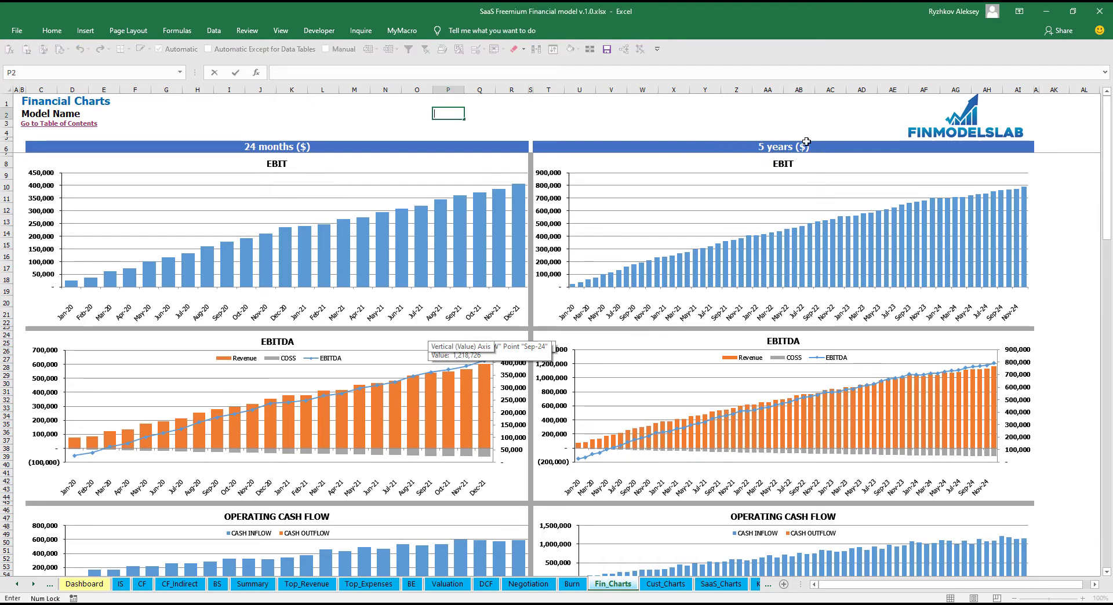
pyautogui.click(1054, 278)
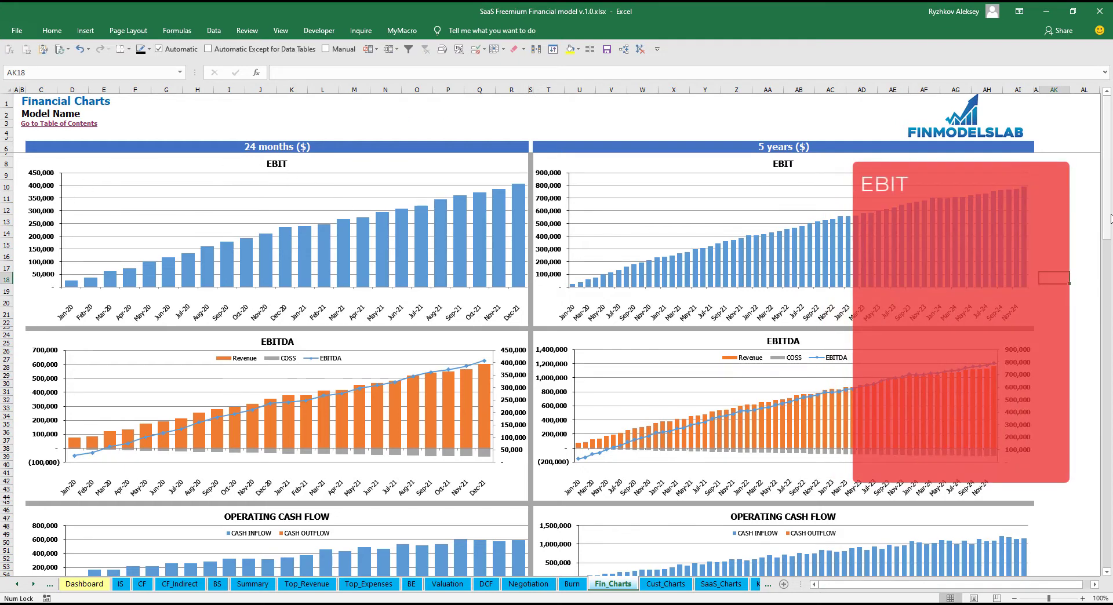
pyautogui.moveTo(1110, 220); pyautogui.dragTo(1111, 262)
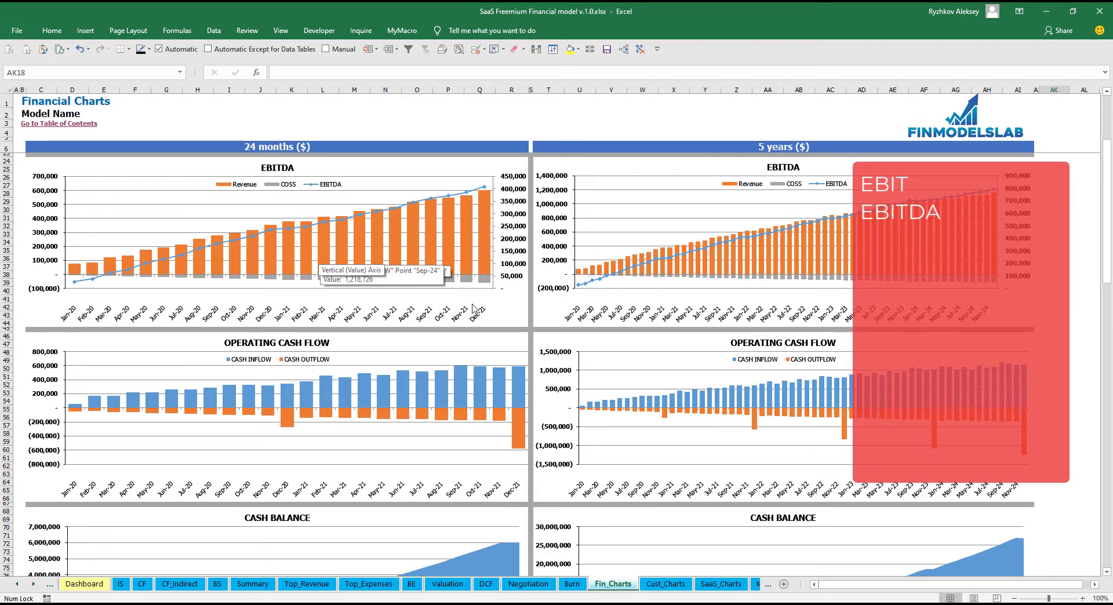
pyautogui.moveTo(1108, 233); pyautogui.dragTo(1093, 294)
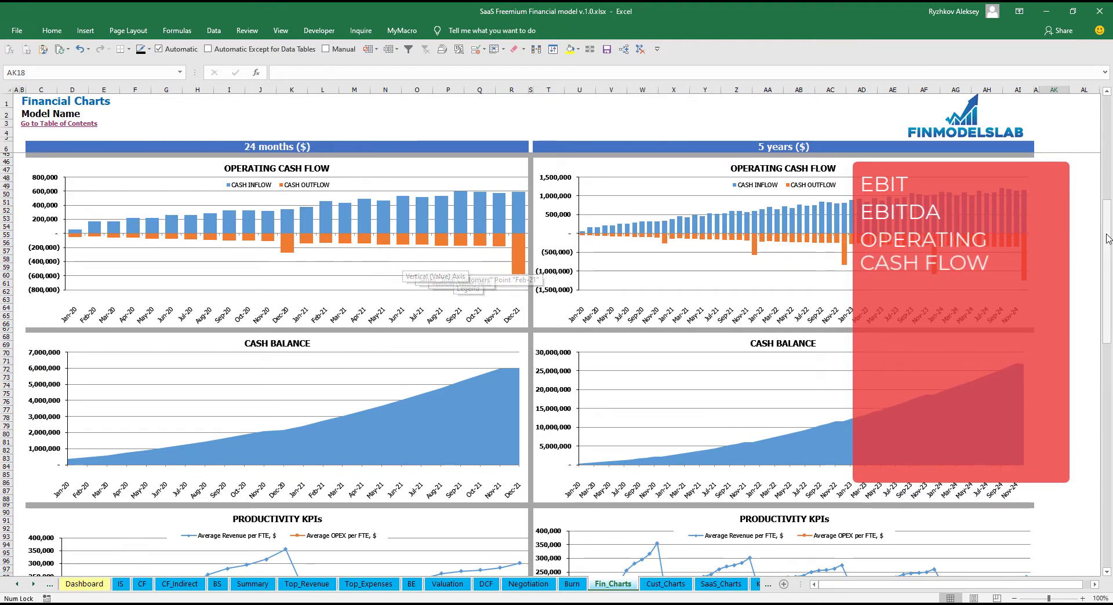
pyautogui.moveTo(1104, 241); pyautogui.dragTo(1105, 302)
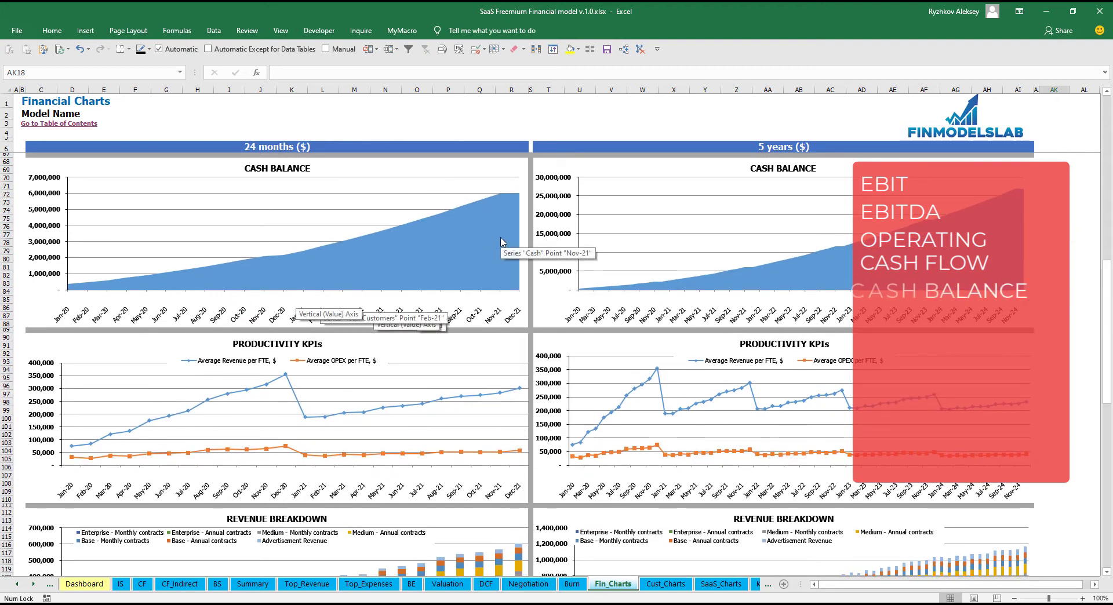
pyautogui.moveTo(1107, 283); pyautogui.dragTo(1103, 333)
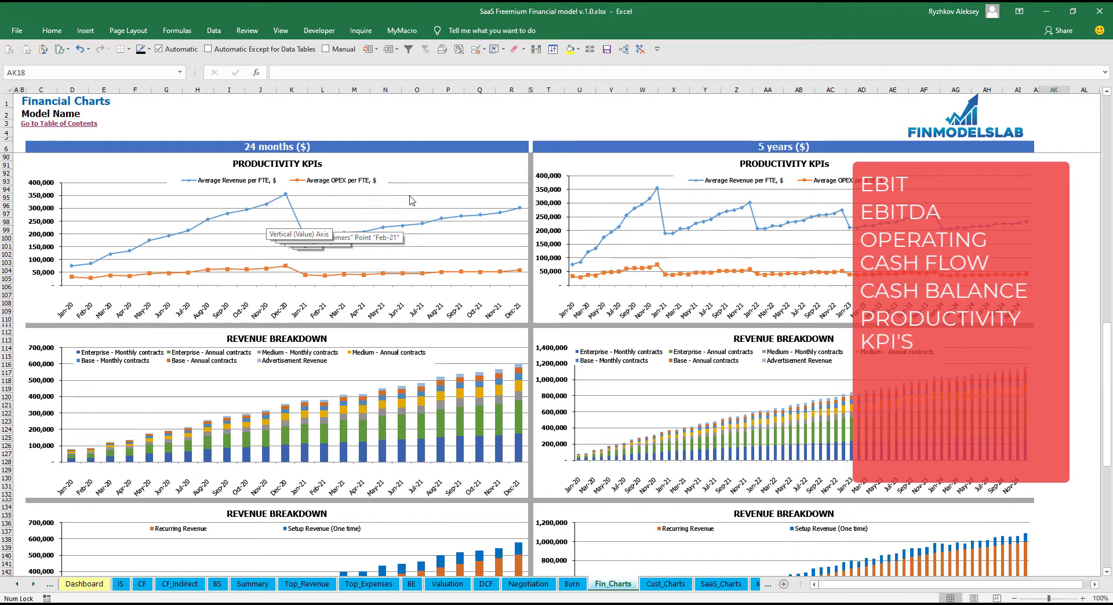
# - Examine both revenue breakdown charts and the monthly costs by P&L category in the Financial Charts
pyautogui.click(687, 122)
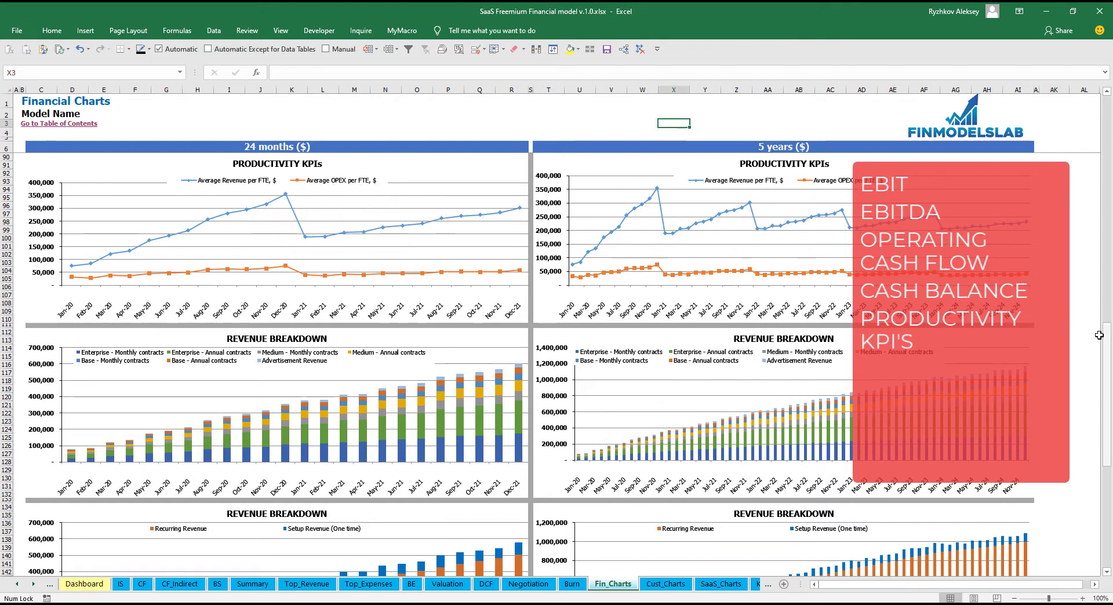
pyautogui.moveTo(1106, 348); pyautogui.dragTo(1111, 403)
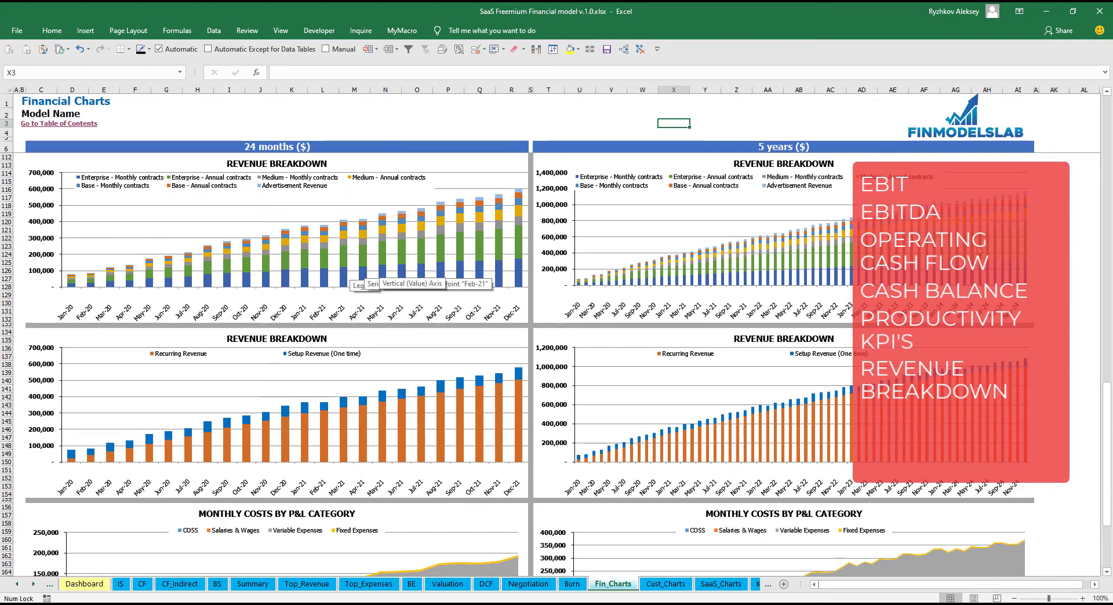
pyautogui.moveTo(1107, 385); pyautogui.dragTo(1106, 446)
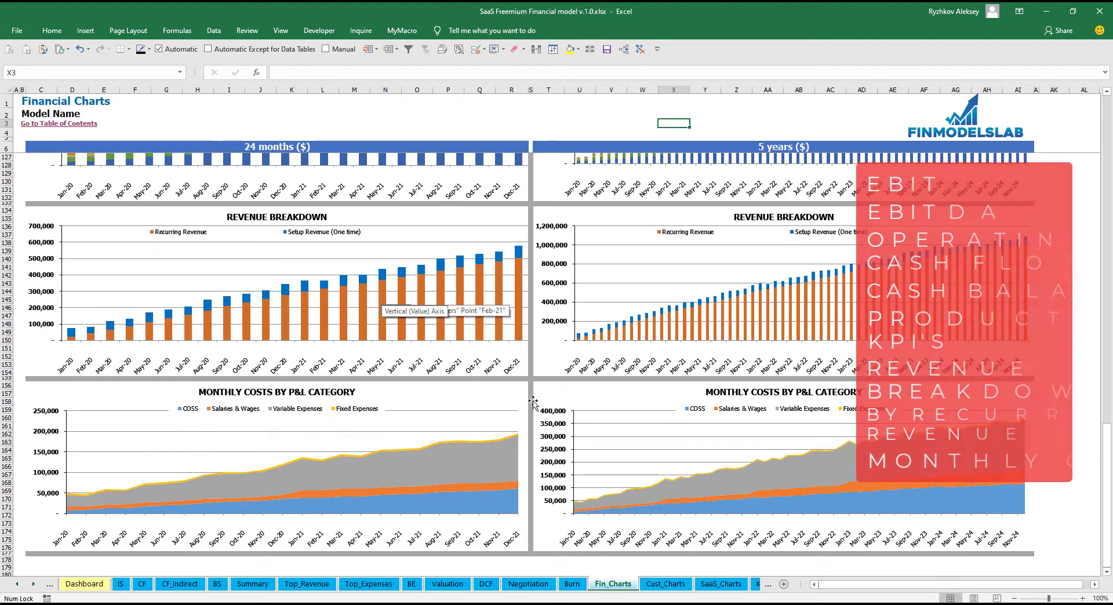
pyautogui.click(1084, 335)
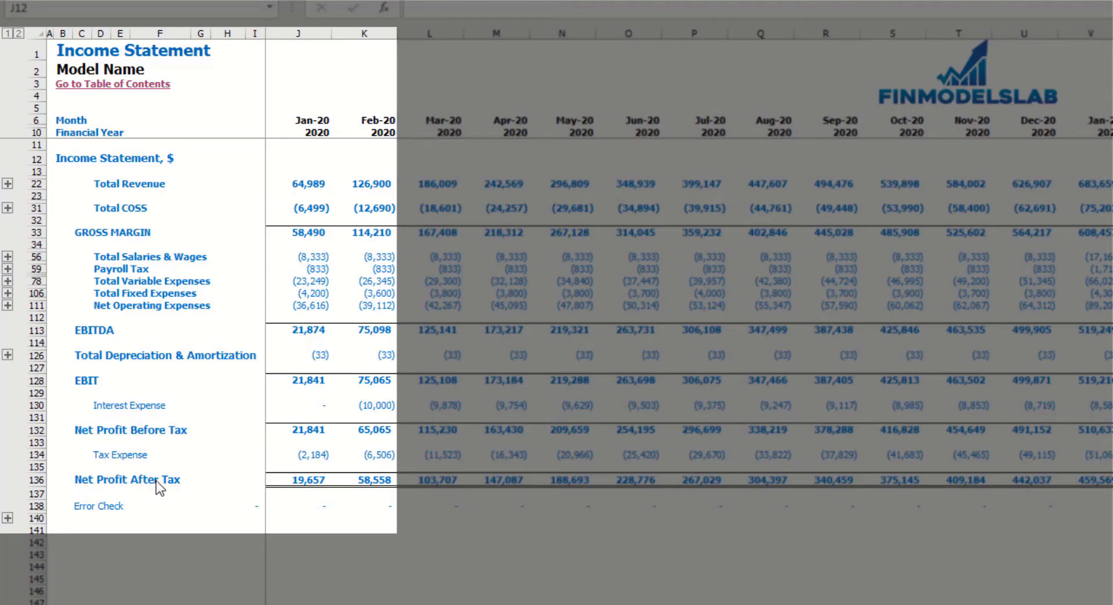
# - Expand the fixed and variable expense details in the Income Statement to inspect their lines, and collapse them again
pyautogui.click(12, 295)
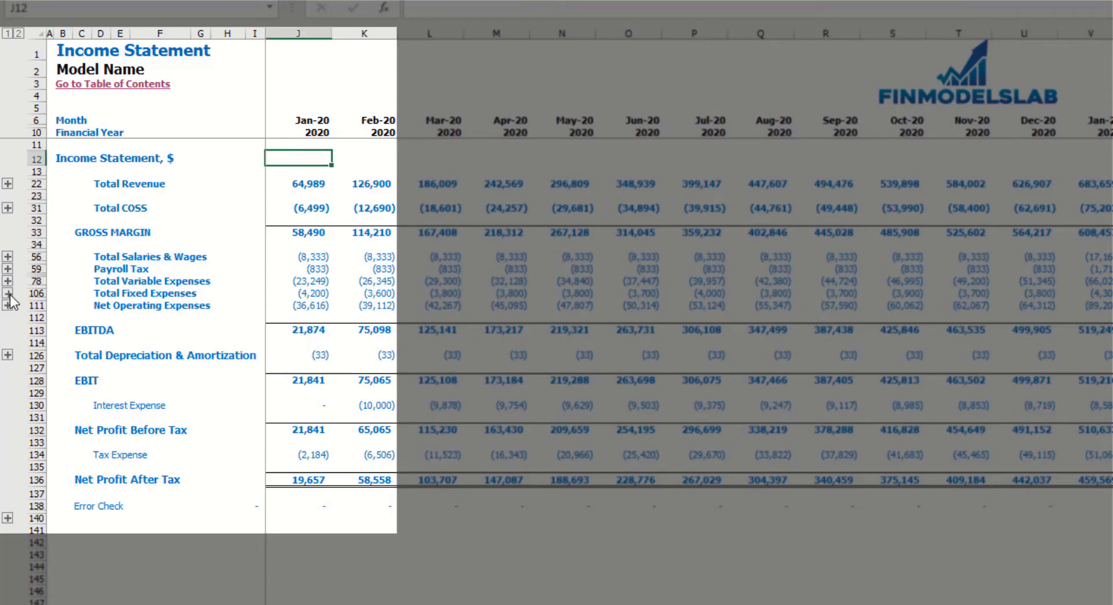
pyautogui.click(11, 295)
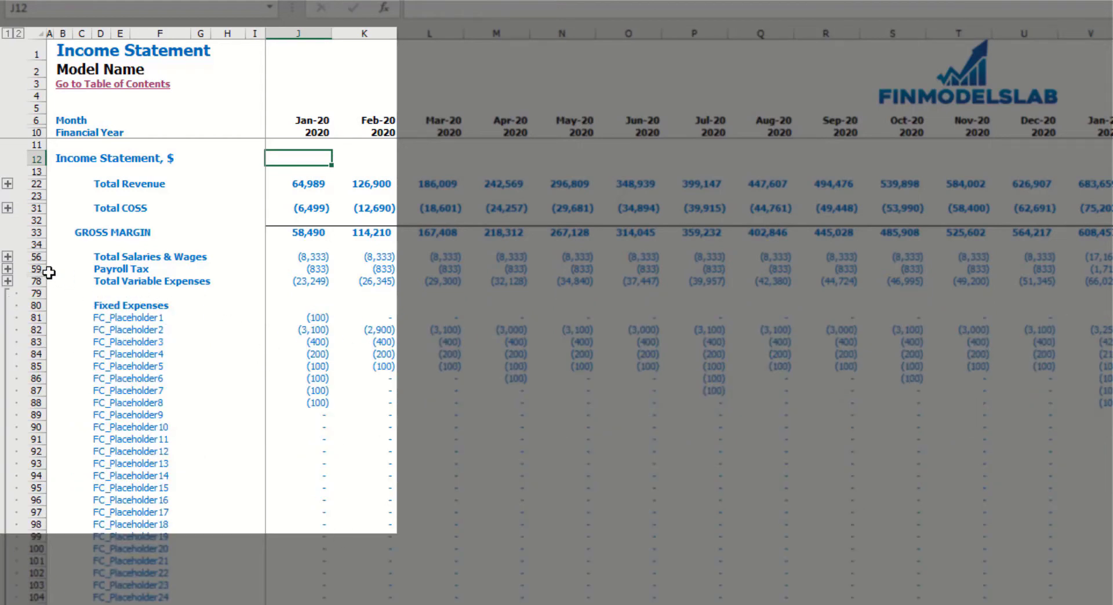
pyautogui.click(7, 280)
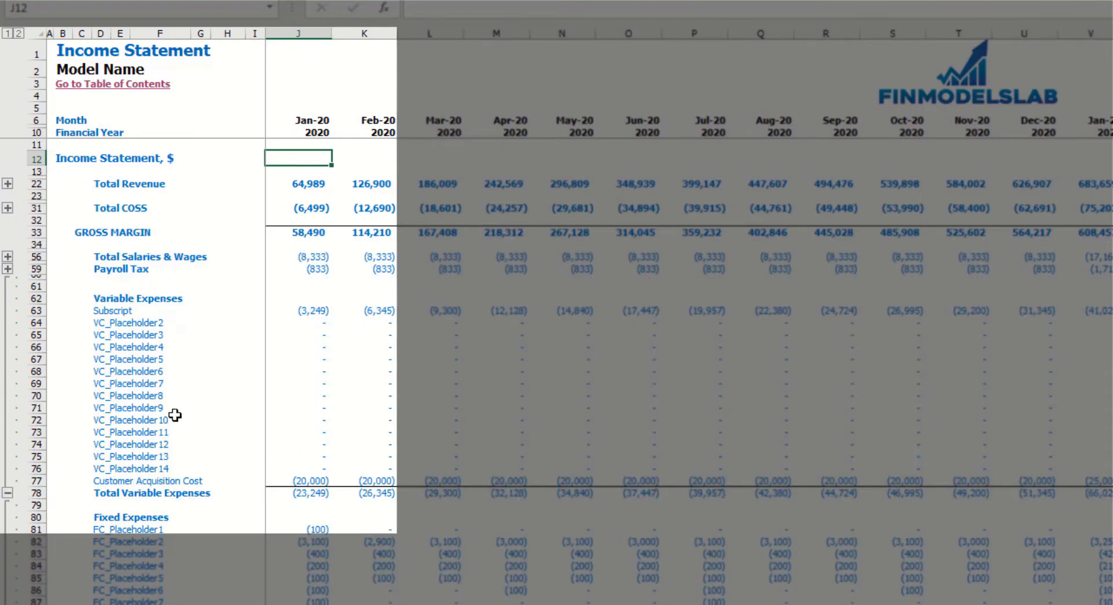
pyautogui.click(7, 493)
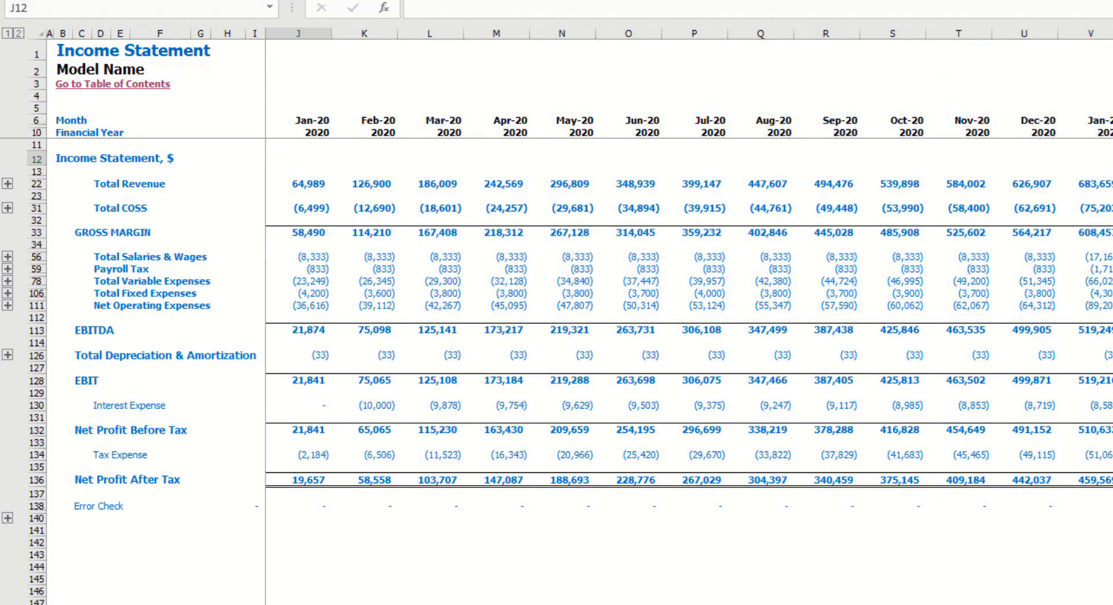
# - Review the monthly Cash Flow Statement's operating, investing and financing sections, in both its direct and indirect versions
pyautogui.hotkey('ctrl', 'pagedown')
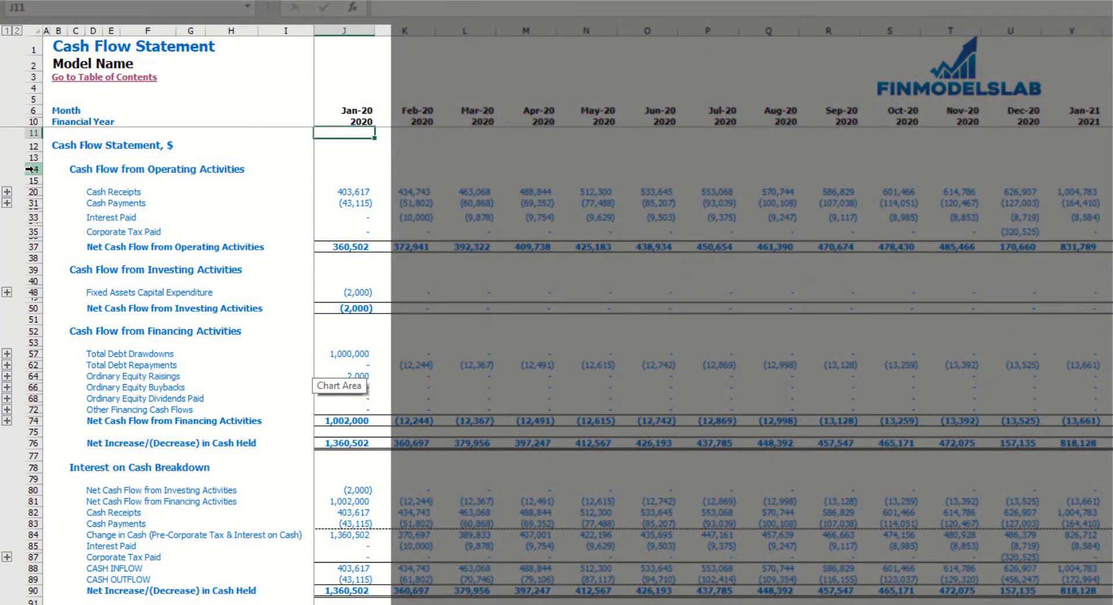
pyautogui.click(38, 330)
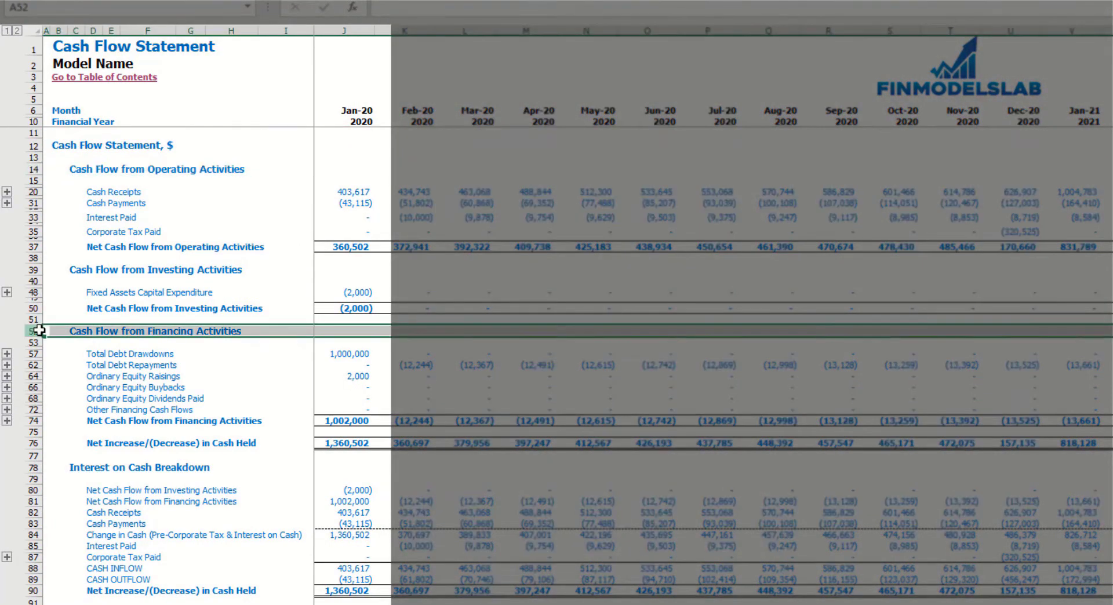
pyautogui.click(35, 269)
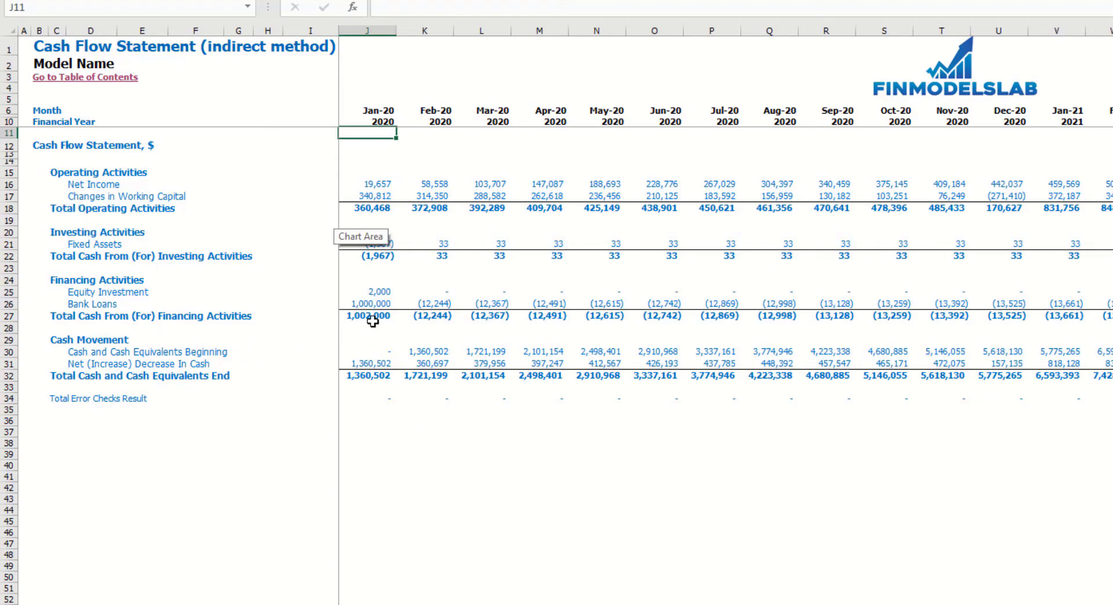
pyautogui.click(439, 432)
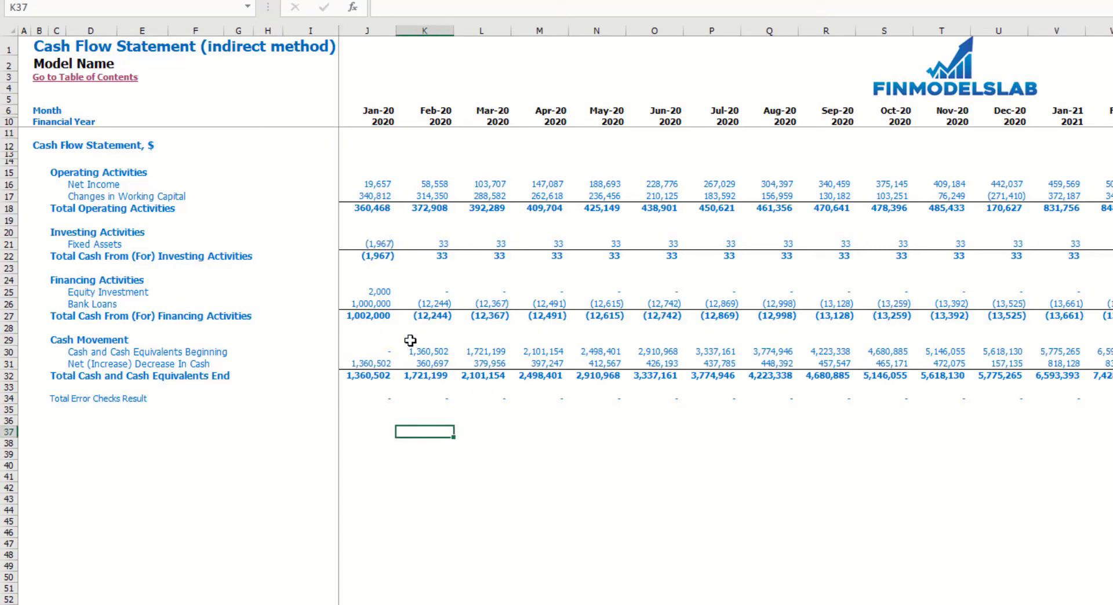
# - Review the Balance Sheet from current assets down to total equity and the error checks, and open the Financial Statements Summary
pyautogui.hotkey('ctrl', 'pageup')
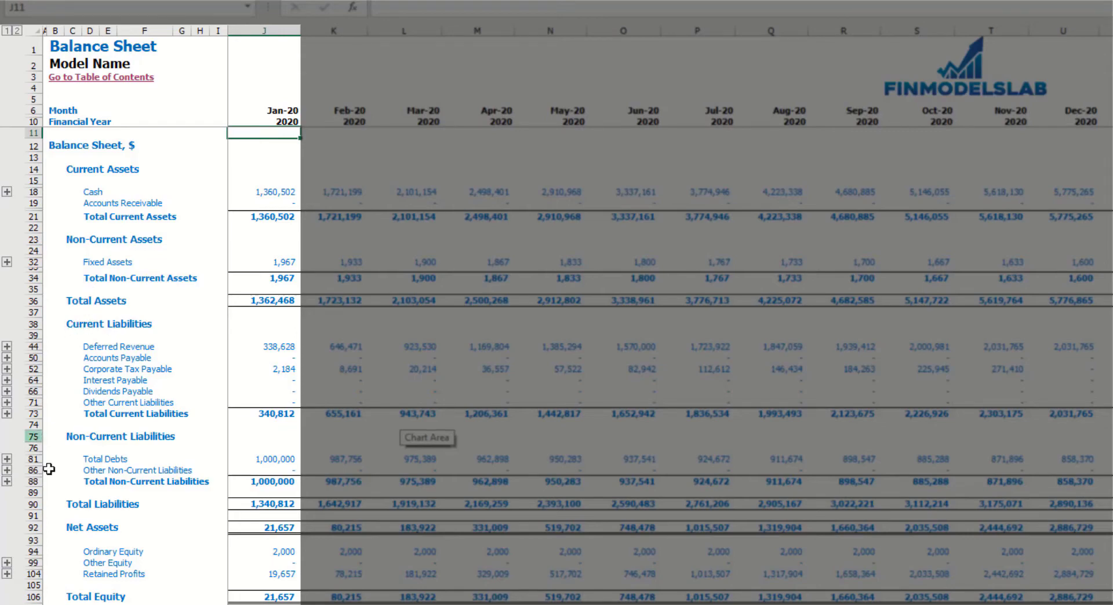
pyautogui.scroll(-3, 49, 470)
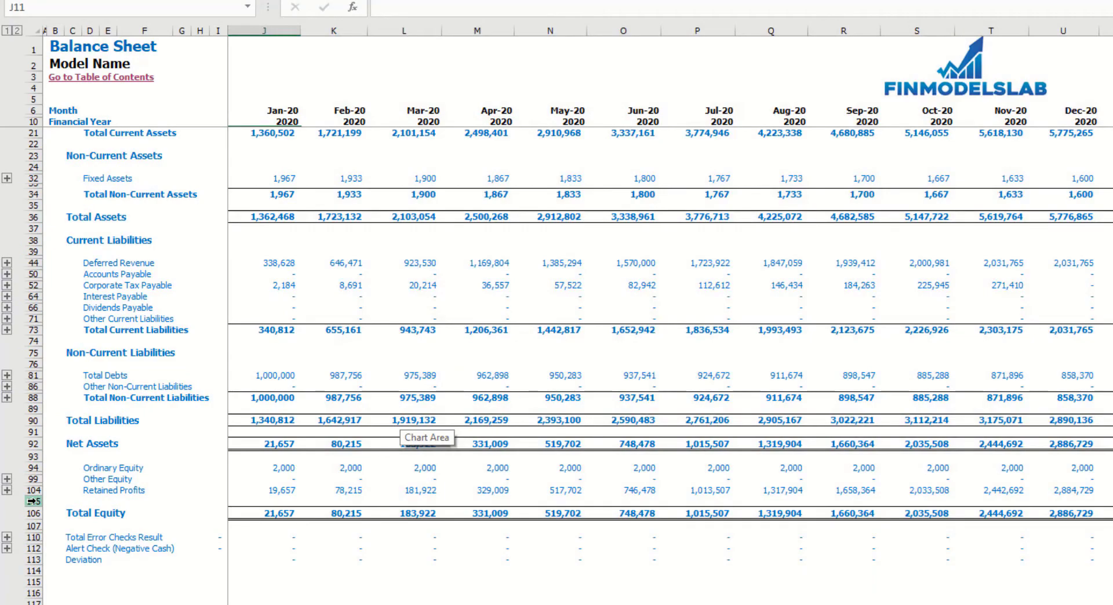
pyautogui.click(577, 603)
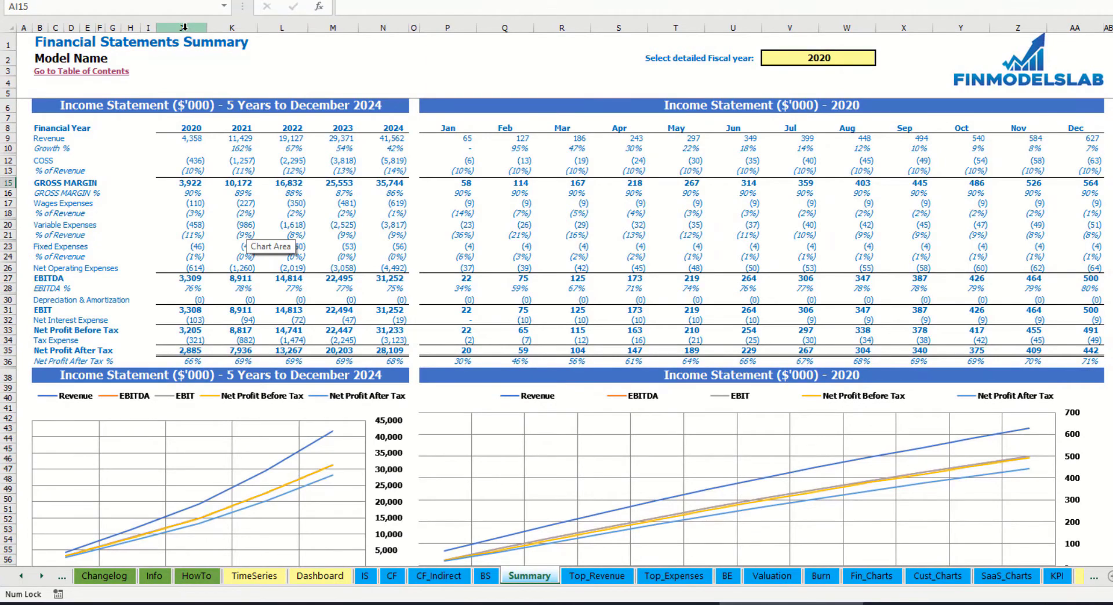
# - Set the detailed fiscal year of the Financial Statements Summary to 2021, looking over the five-year and monthly income statement columns
pyautogui.moveTo(183, 27); pyautogui.dragTo(359, 40)
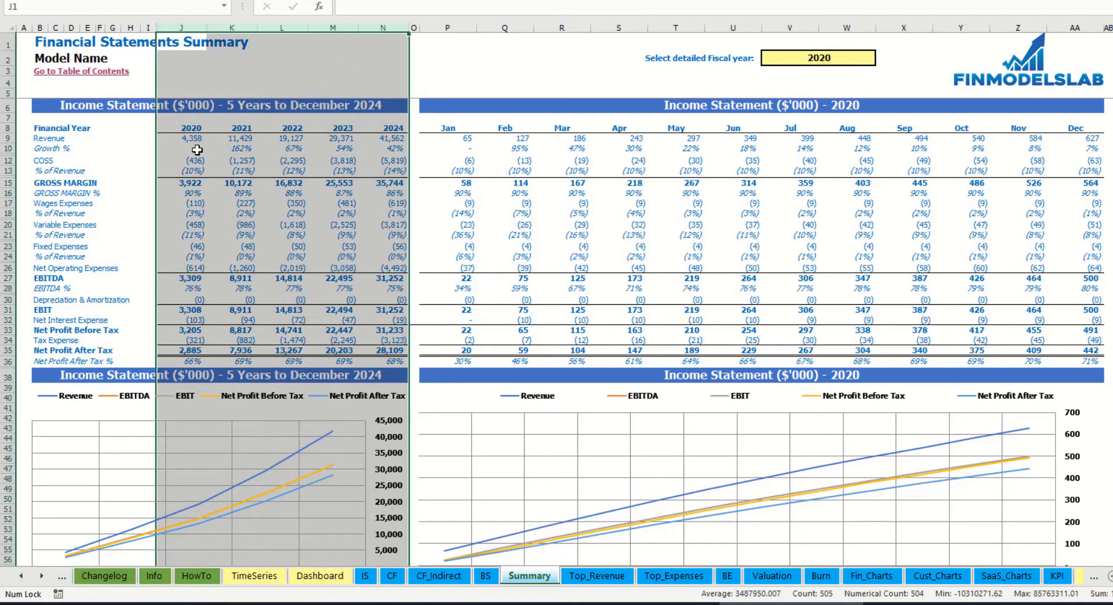
pyautogui.click(448, 72)
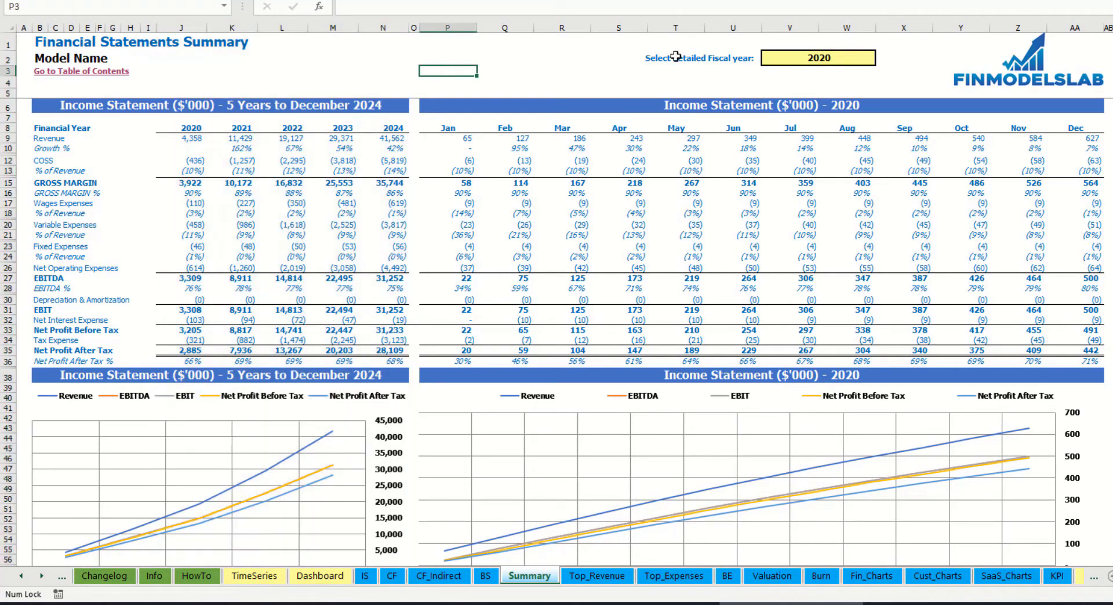
pyautogui.click(873, 57)
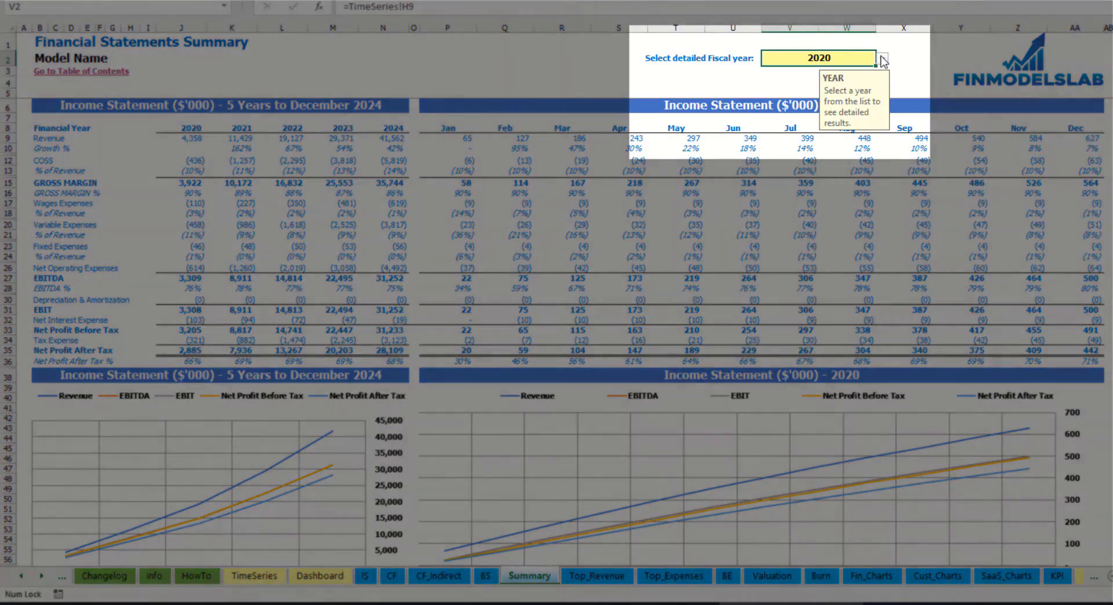
pyautogui.click(882, 59)
pyautogui.click(855, 81)
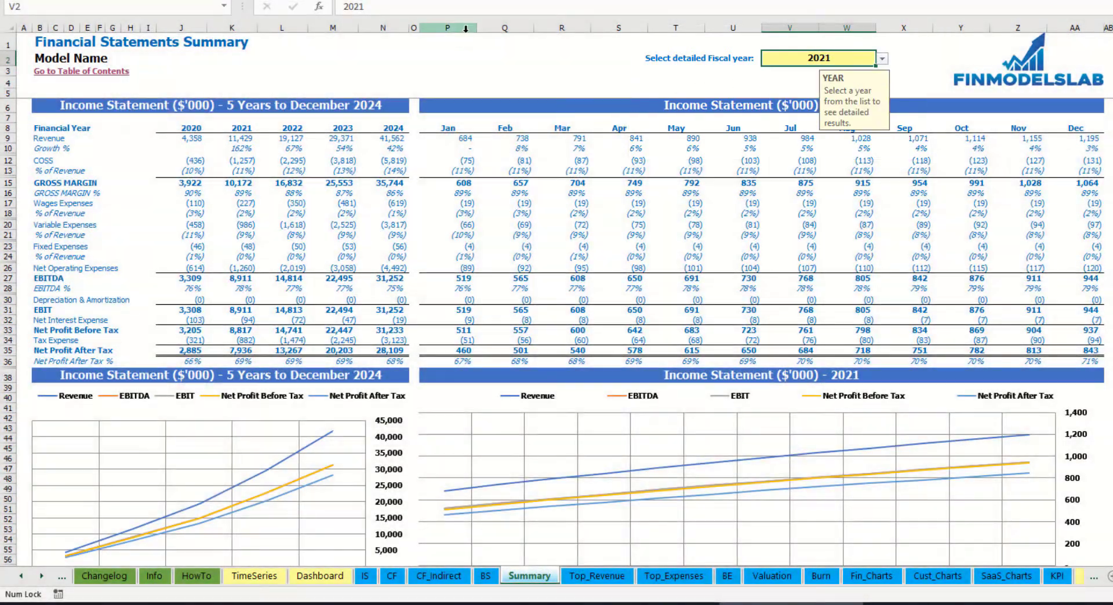
pyautogui.moveTo(465, 28)
pyautogui.mouseDown()
pyautogui.moveTo(1043, 32)
pyautogui.moveTo(1063, 50)
pyautogui.mouseUp()
pyautogui.click(460, 60)
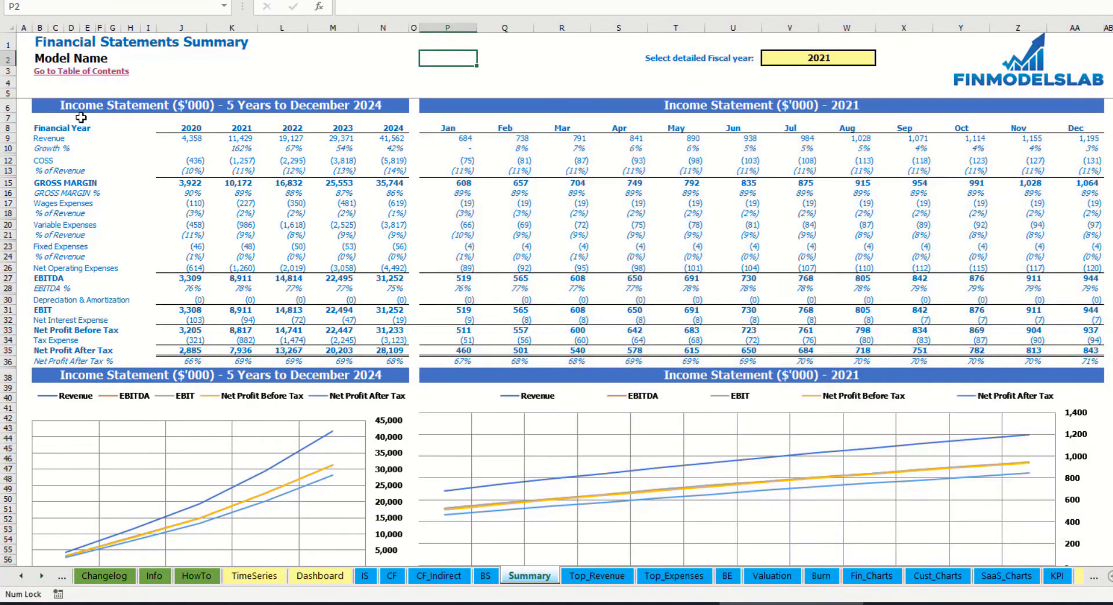
# - Review the summary's income statement charts, balance sheet and cash flow sections for both the five-year and 2021 views
pyautogui.scroll(-3, 85, 265)
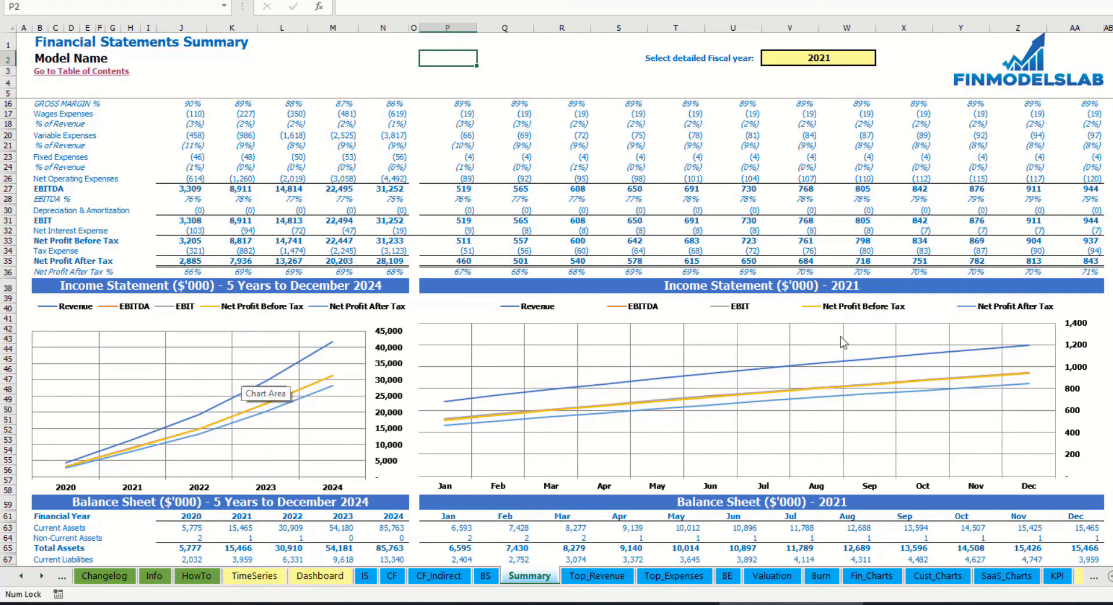
pyautogui.scroll(-17, 844, 342)
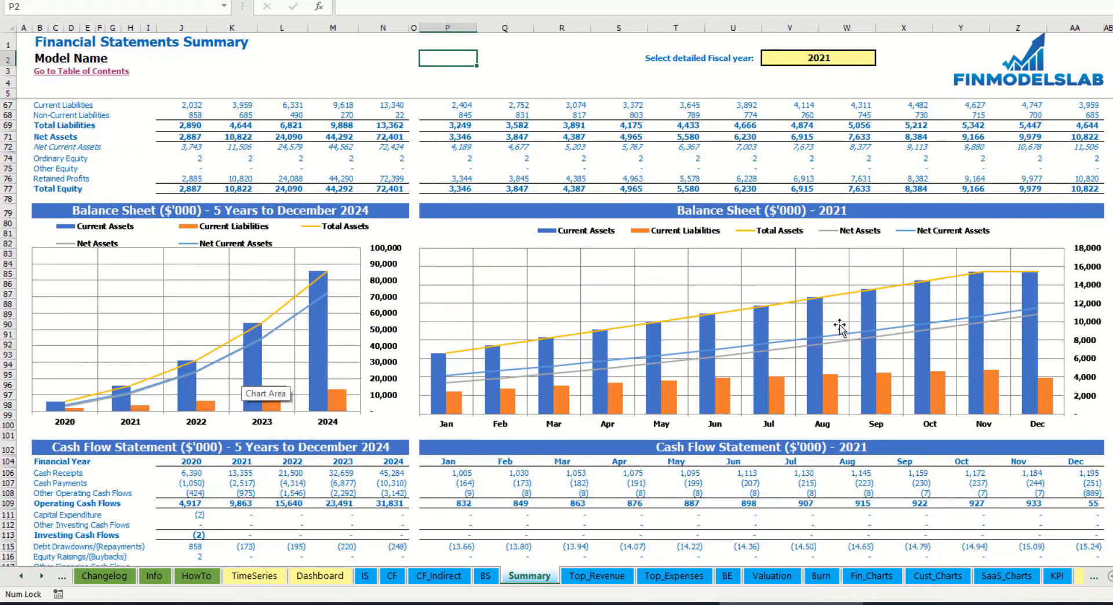
pyautogui.scroll(4, 840, 328)
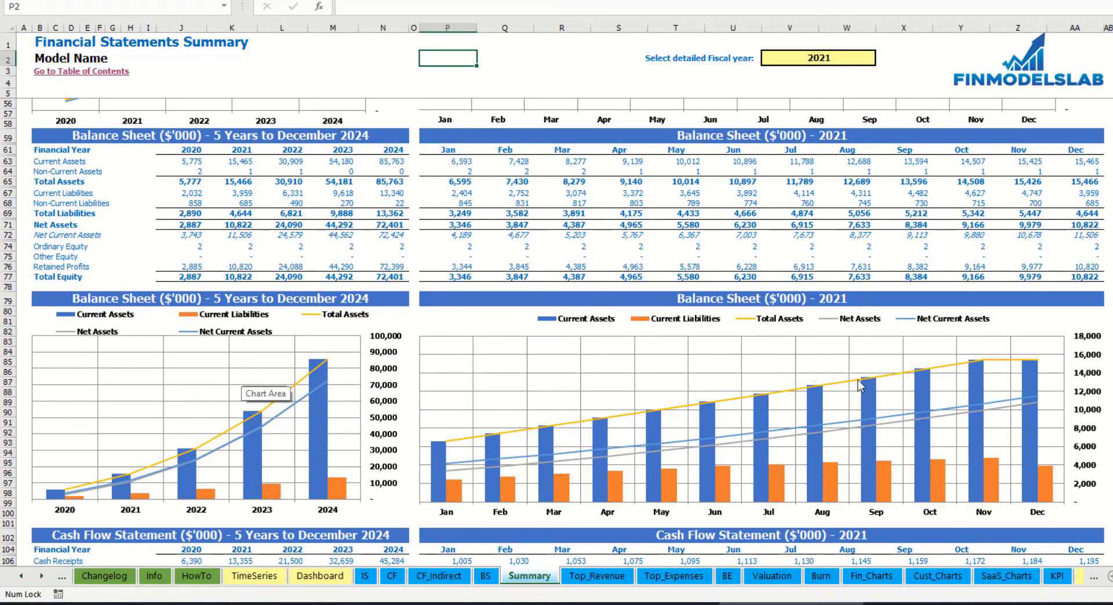
pyautogui.scroll(-13, 667, 348)
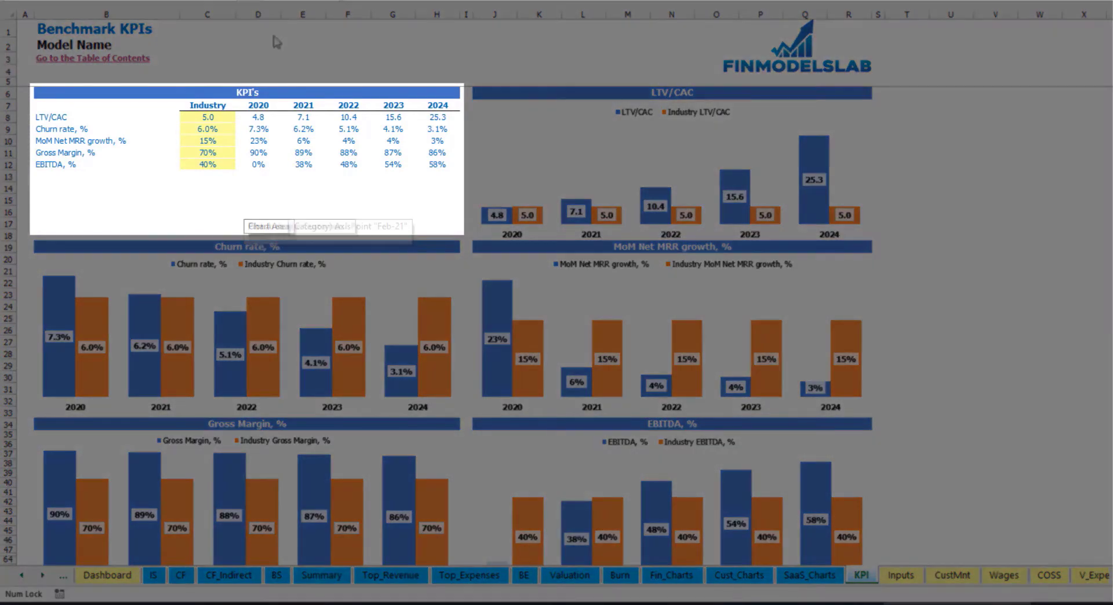
# - Go through the Benchmark KPIs from churn rate to EBITDA % and the industry benchmark values entered for them
pyautogui.click(42, 130)
pyautogui.click(43, 143)
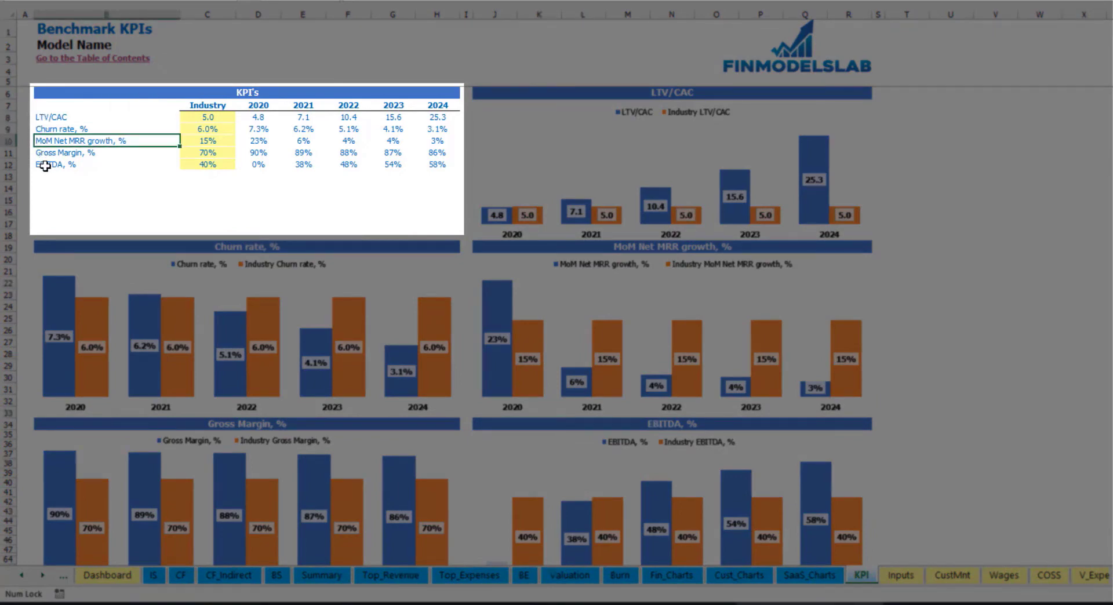
pyautogui.click(46, 155)
pyautogui.click(61, 167)
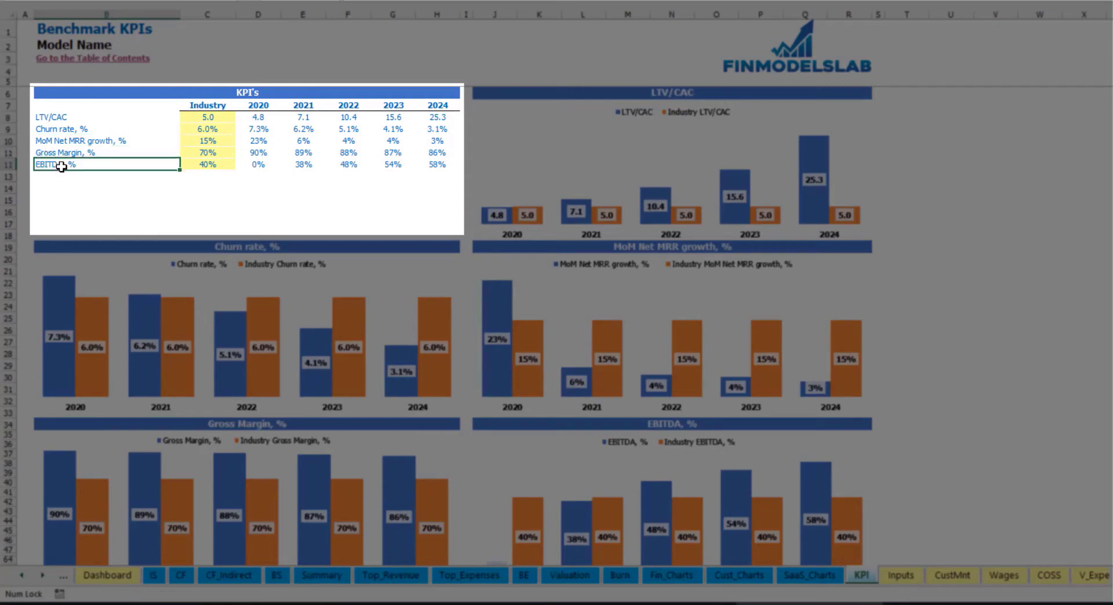
pyautogui.click(93, 190)
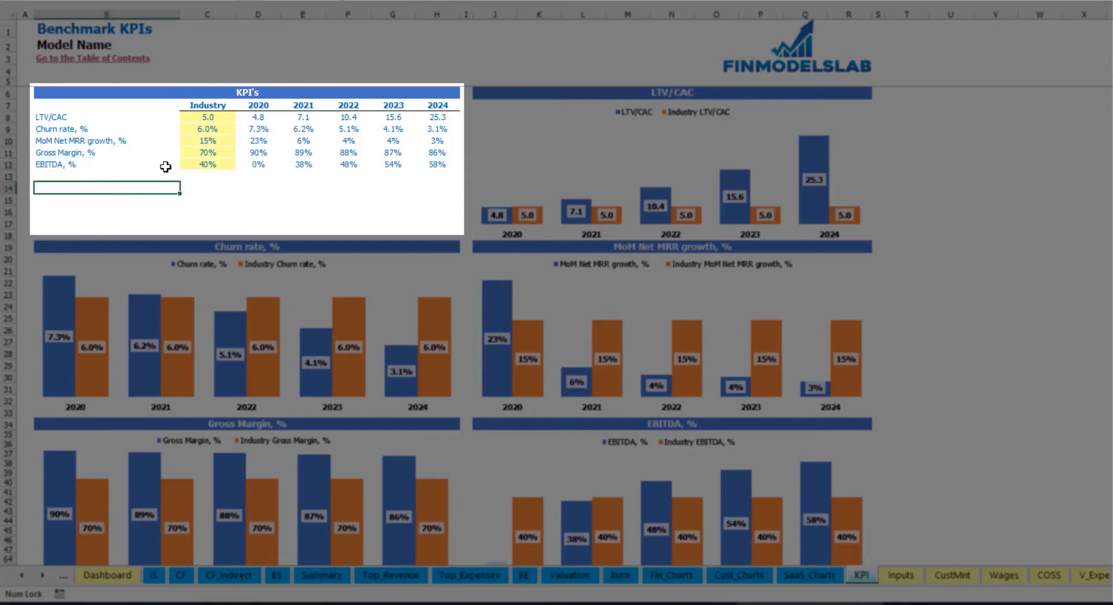
pyautogui.moveTo(195, 120); pyautogui.dragTo(195, 165)
pyautogui.click(177, 181)
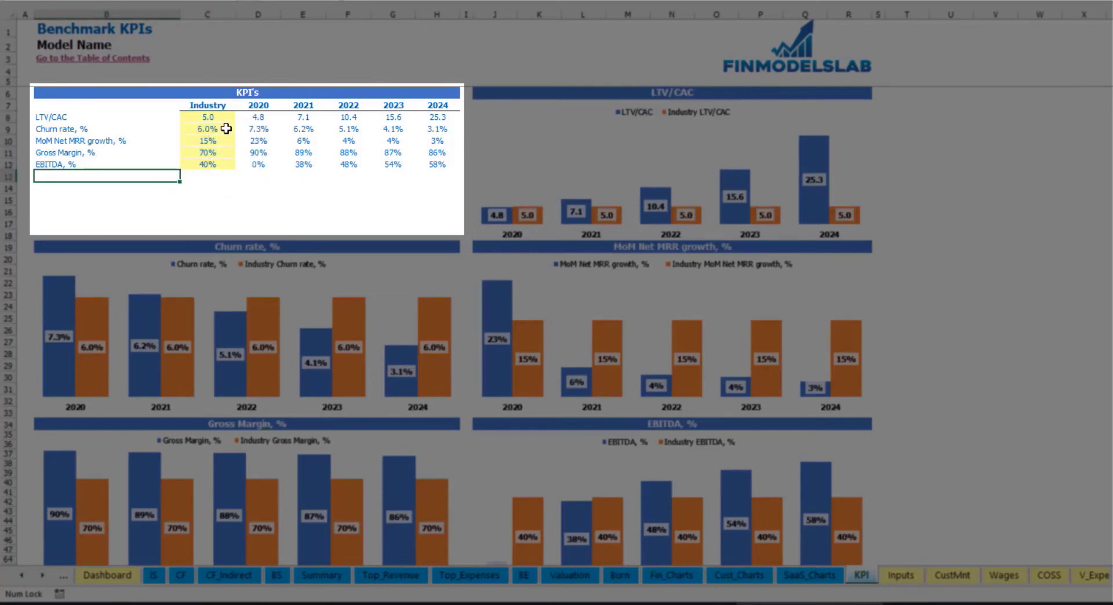
# - Set the industry EBITDA benchmark to 30% and check the EBITDA % comparison chart
pyautogui.click(223, 163)
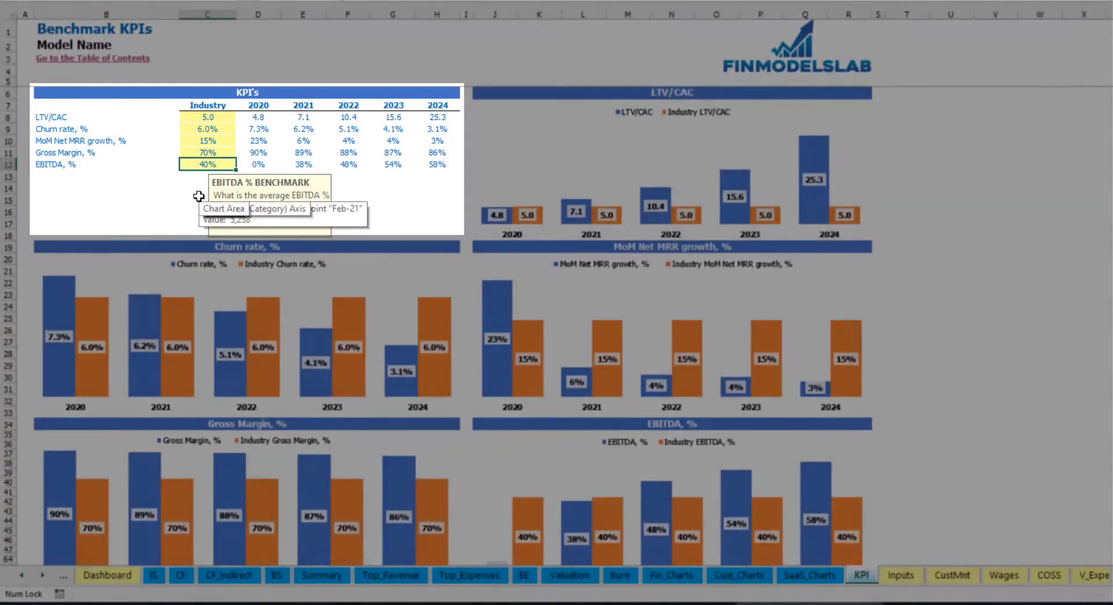
pyautogui.write('30')
pyautogui.press('Return')
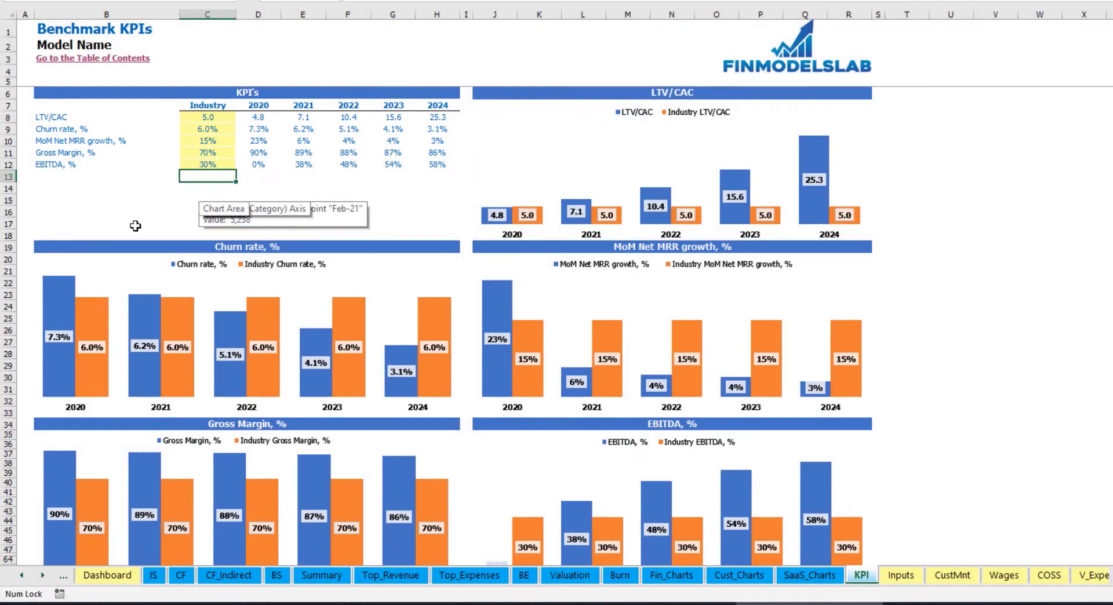
pyautogui.scroll(-3, 731, 435)
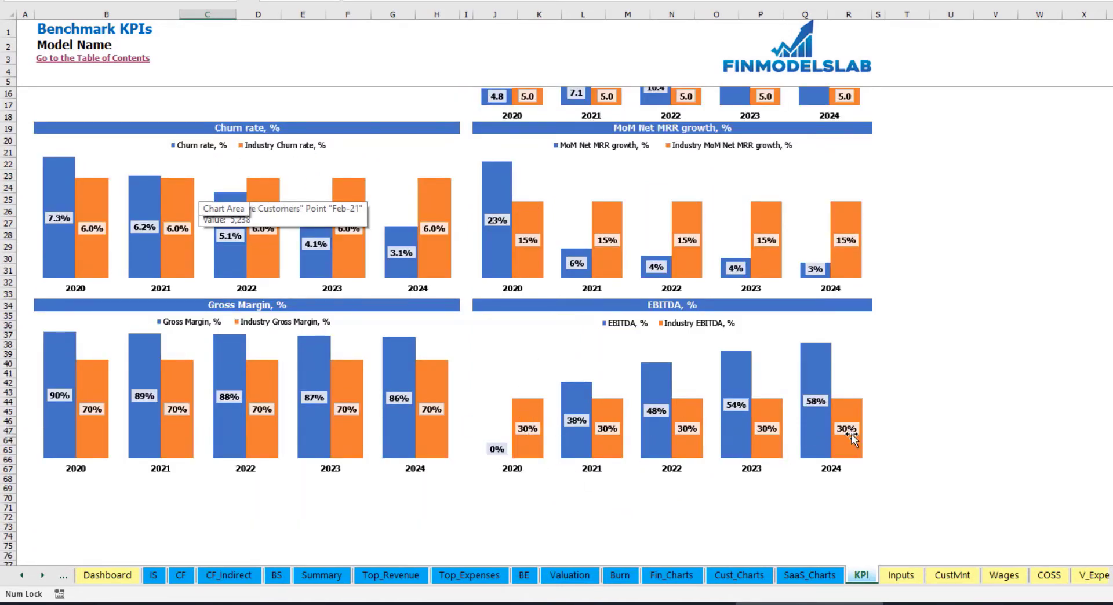
pyautogui.scroll(3, 628, 417)
# - Compare the model's 2020–2024 KPI values with the industry benchmarks in the table and all the benchmark charts
pyautogui.moveTo(258, 119); pyautogui.dragTo(427, 162)
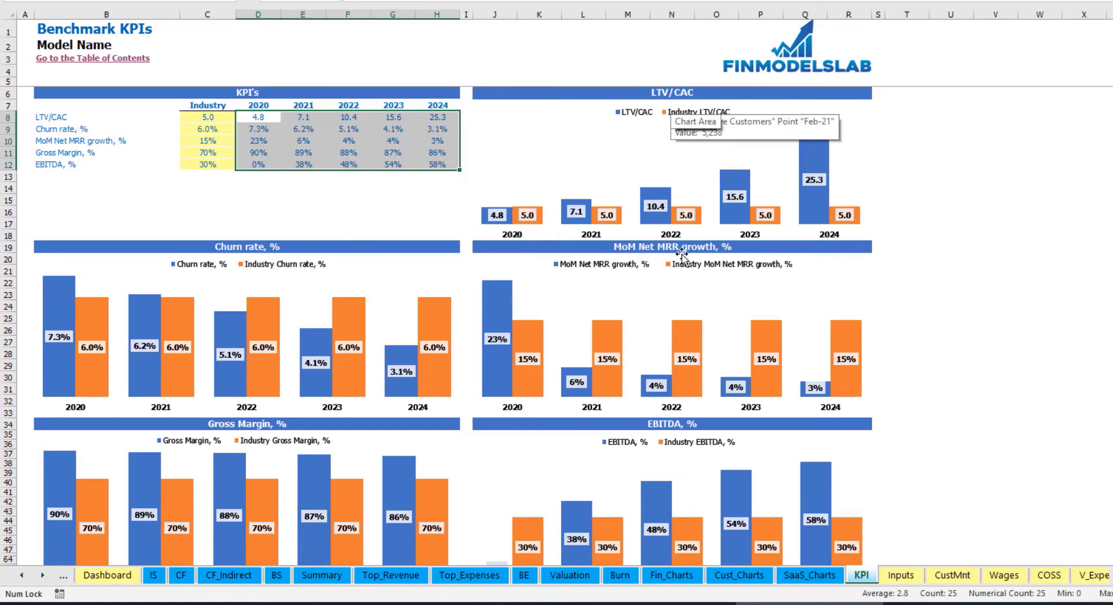
pyautogui.scroll(-3, 318, 400)
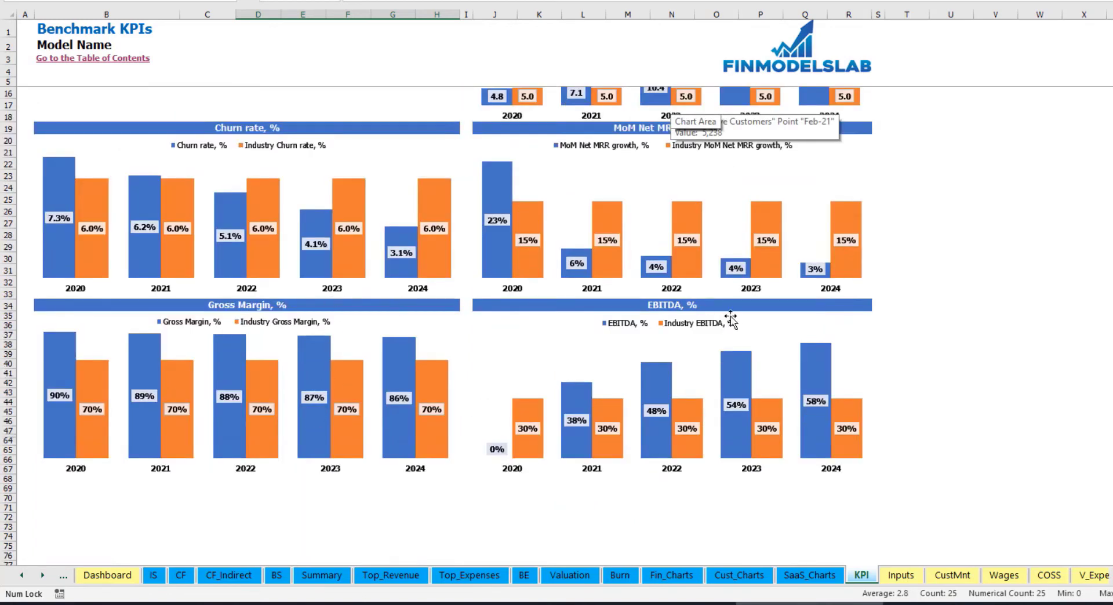
pyautogui.scroll(3, 722, 316)
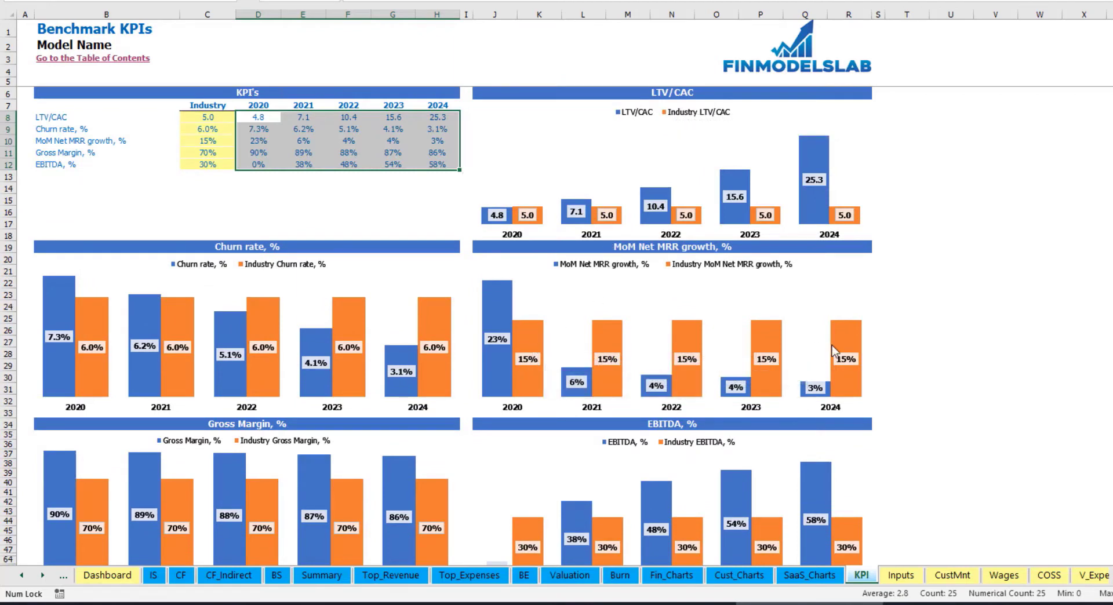
pyautogui.press('Escape')
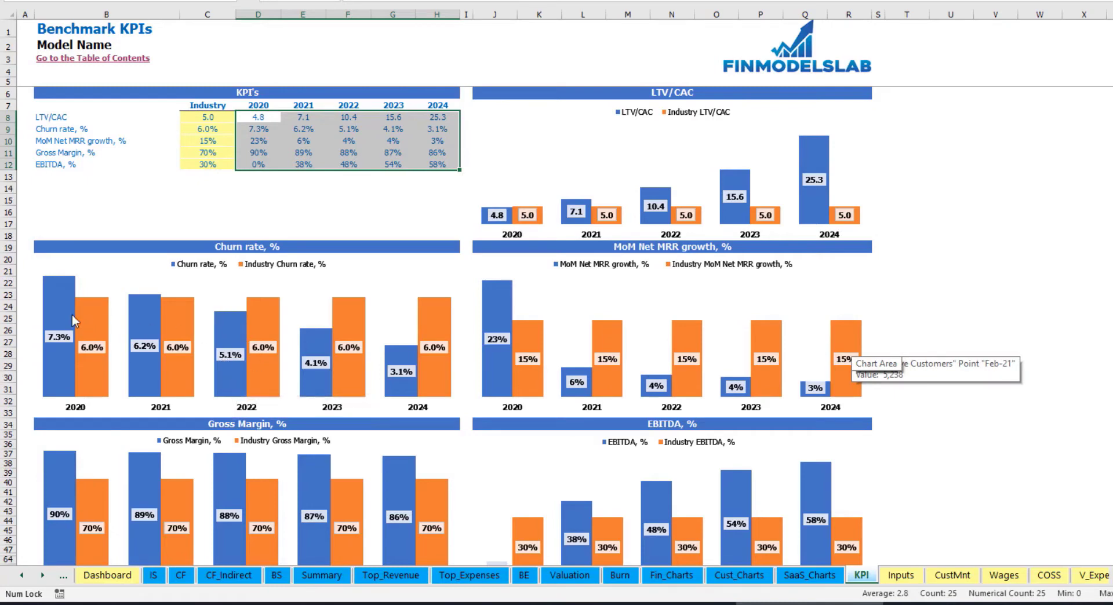
pyautogui.click(200, 211)
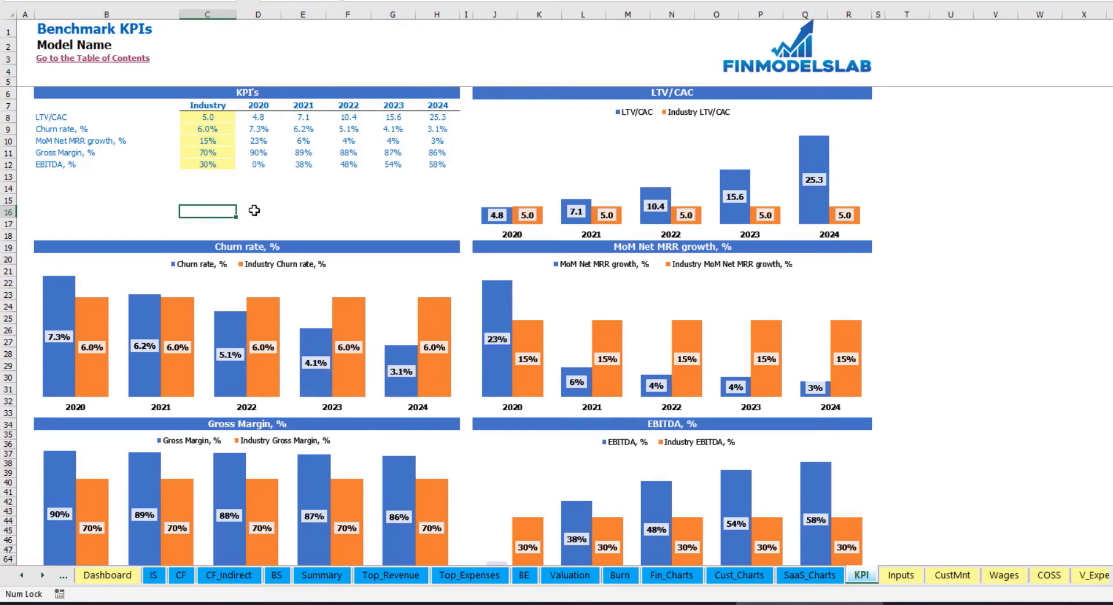
pyautogui.scroll(-3, 539, 326)
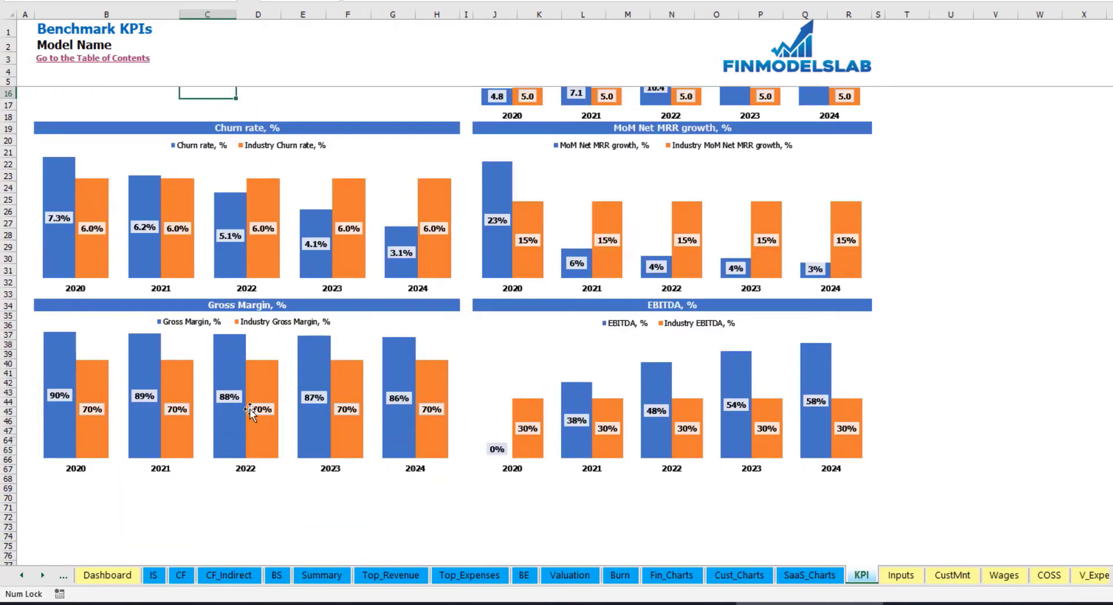
pyautogui.scroll(3, 623, 376)
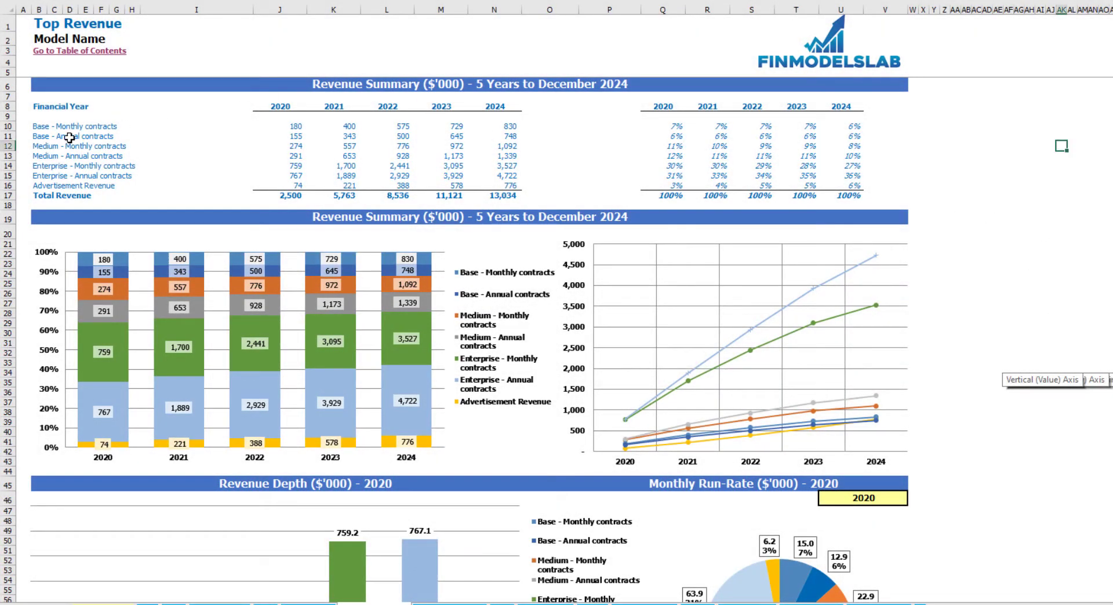
# - Examine the Top Revenue summary's contract categories, their yearly amounts for 2020–2024 and their percentage shares
pyautogui.moveTo(36, 127); pyautogui.dragTo(39, 181)
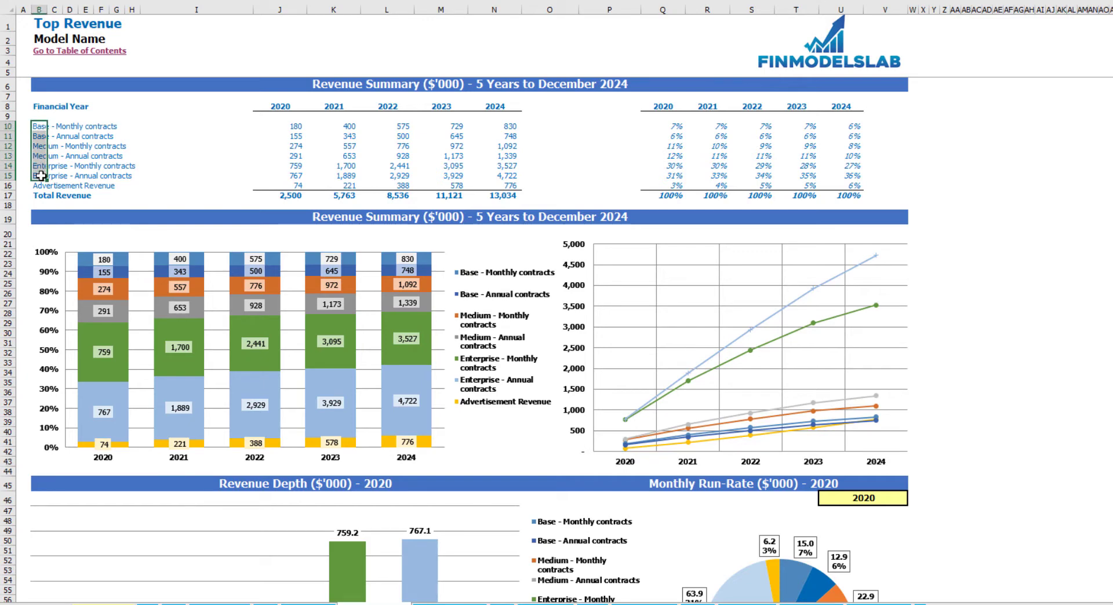
pyautogui.click(111, 107)
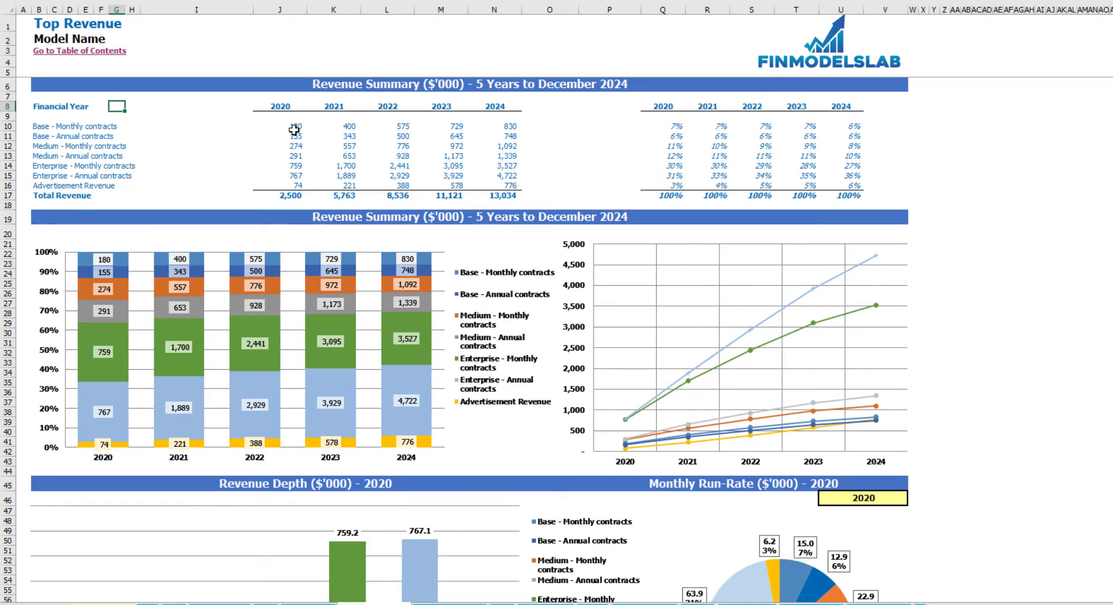
pyautogui.moveTo(286, 115); pyautogui.dragTo(493, 189)
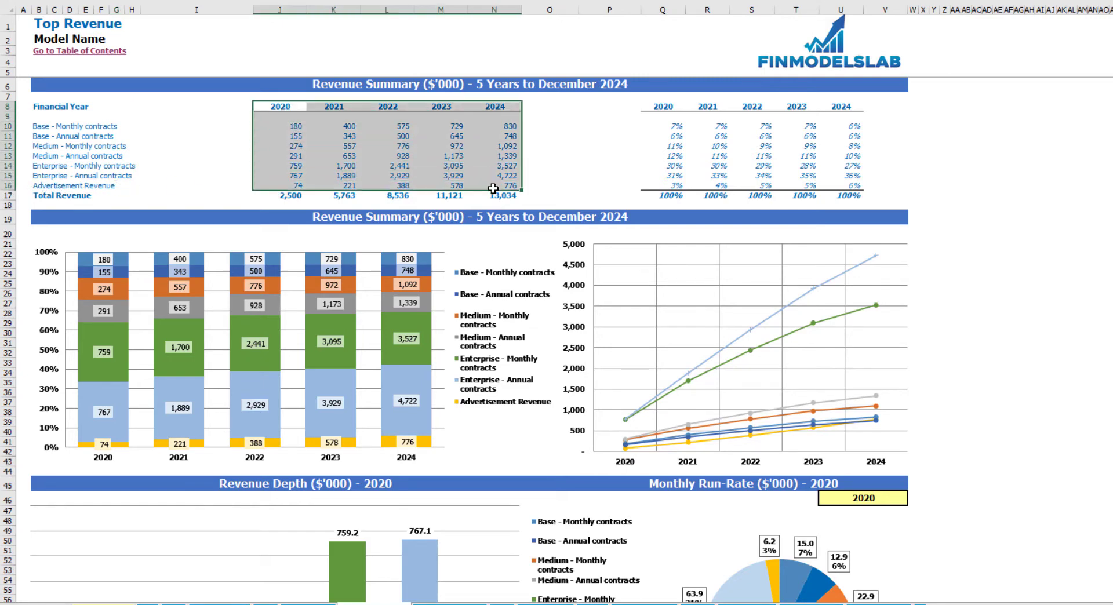
pyautogui.moveTo(664, 106); pyautogui.dragTo(844, 189)
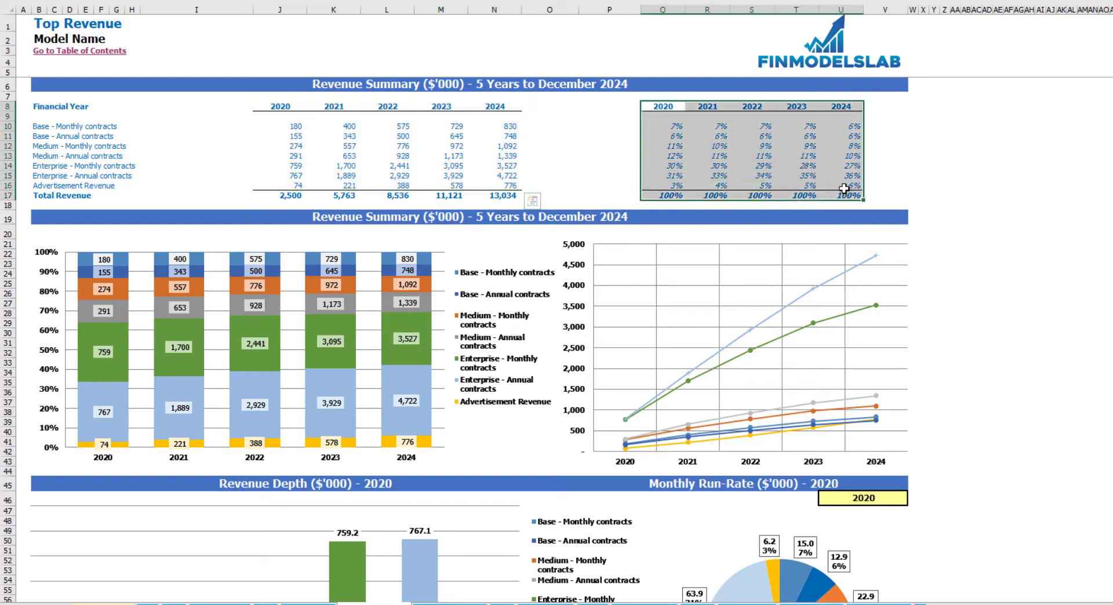
pyautogui.click(1072, 165)
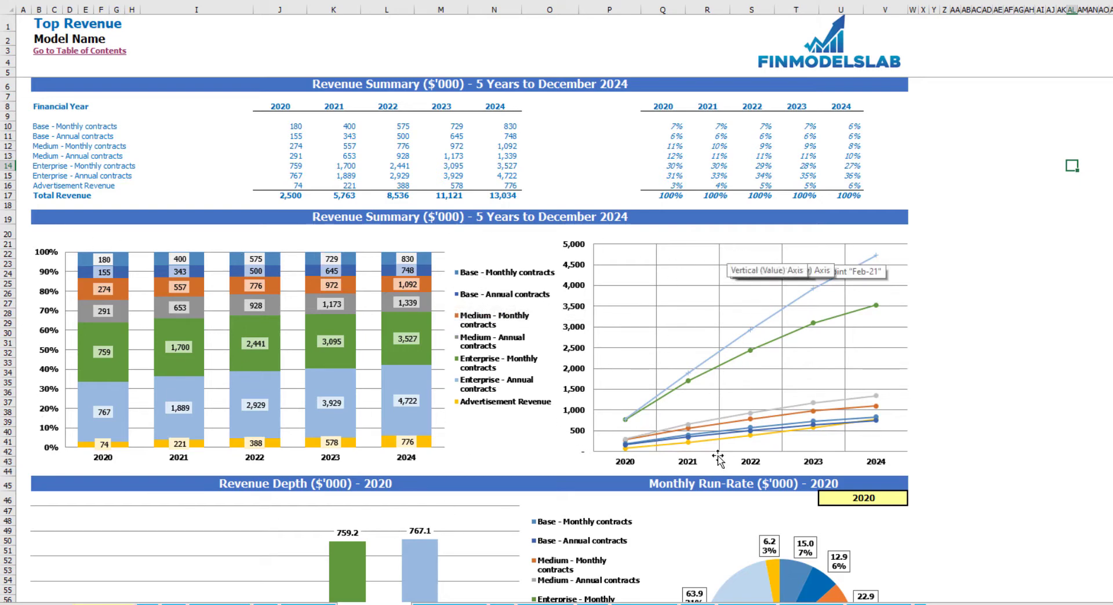
# - Set the year of the Revenue Depth and Monthly Run-Rate charts to 2022, and view the Revenue Bridge chart
pyautogui.scroll(-12, 754, 278)
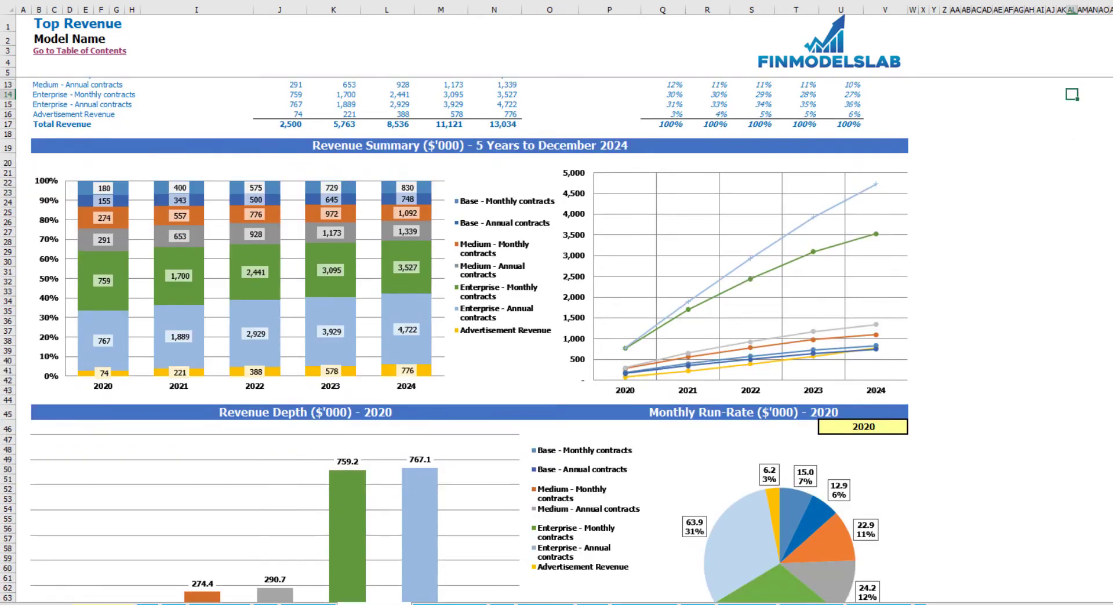
pyautogui.scroll(-1, 1079, 249)
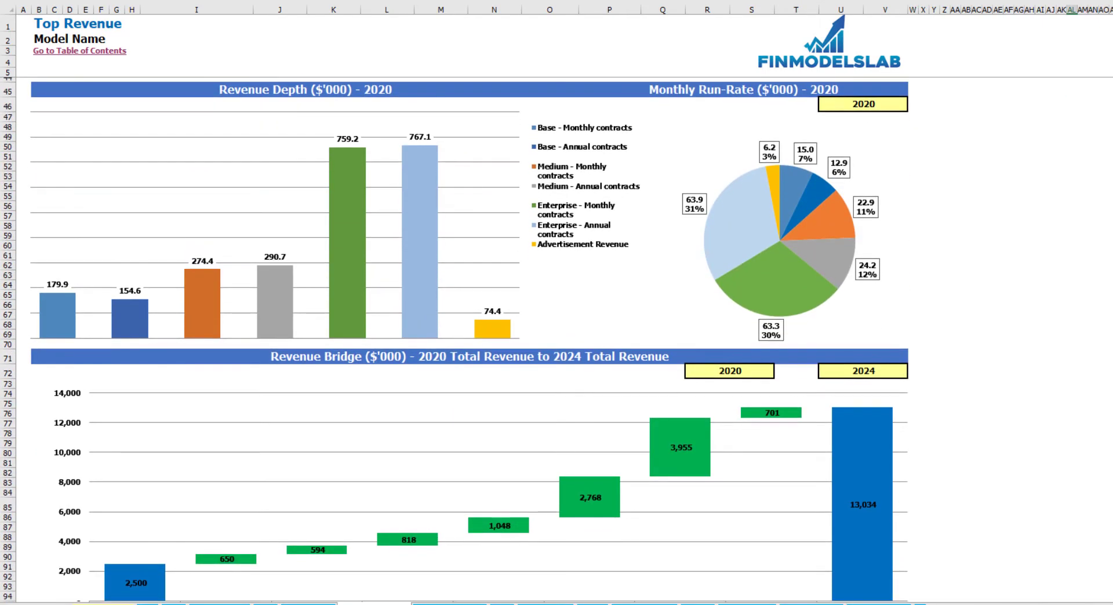
pyautogui.click(898, 101)
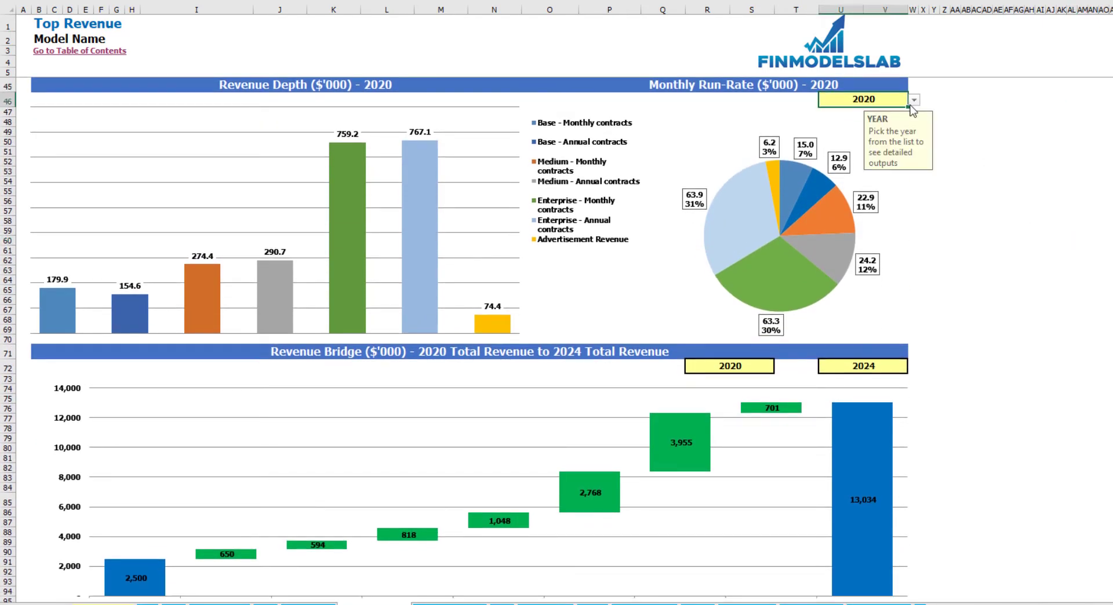
pyautogui.click(913, 103)
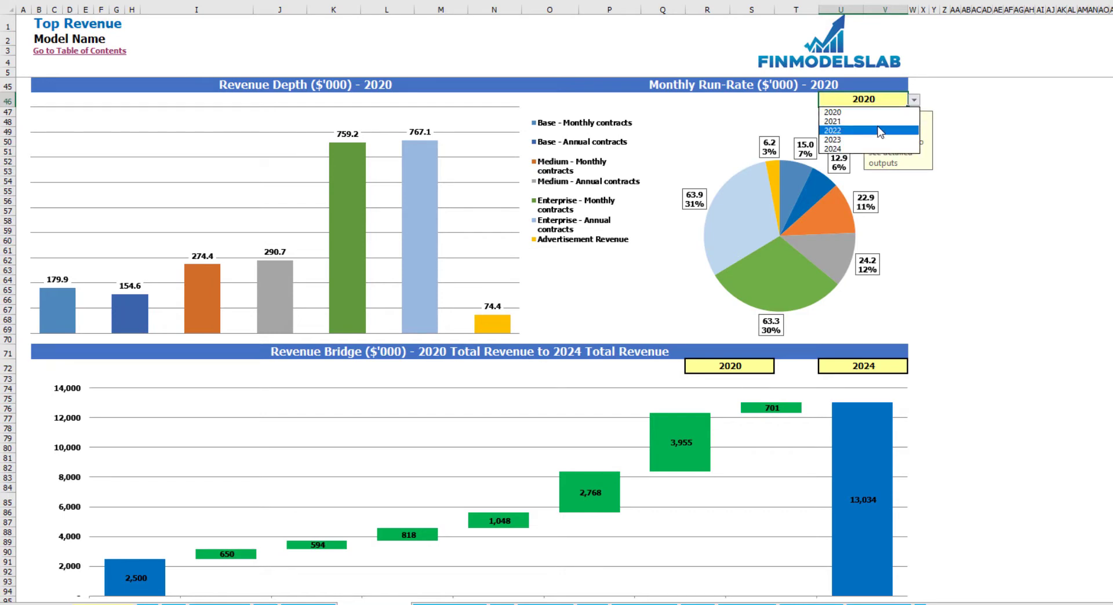
pyautogui.click(858, 128)
pyautogui.click(997, 116)
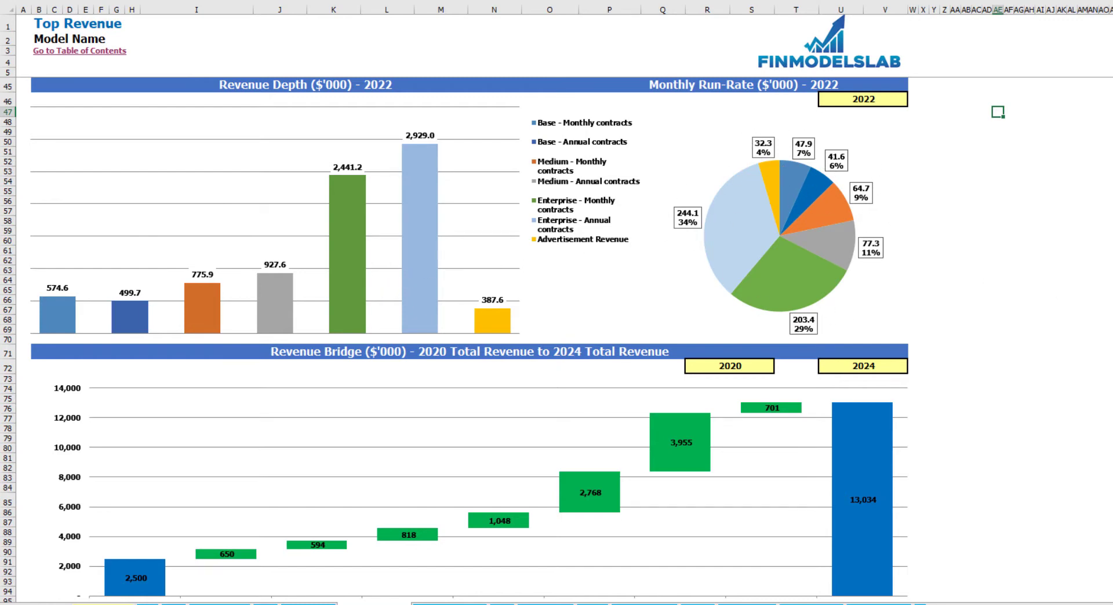
pyautogui.scroll(-9, 503, 340)
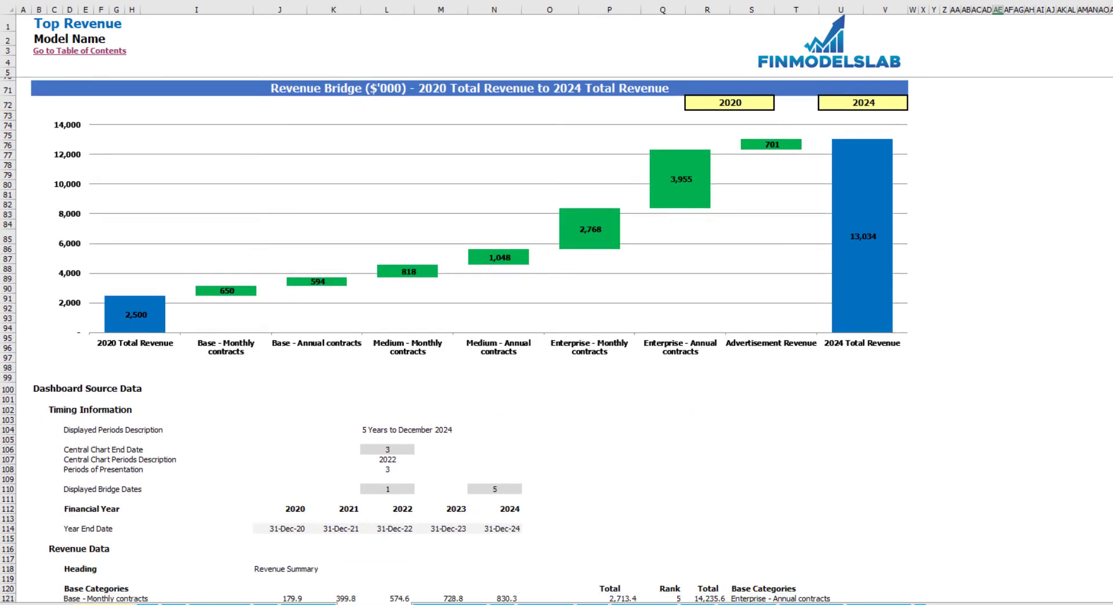
pyautogui.click(1070, 209)
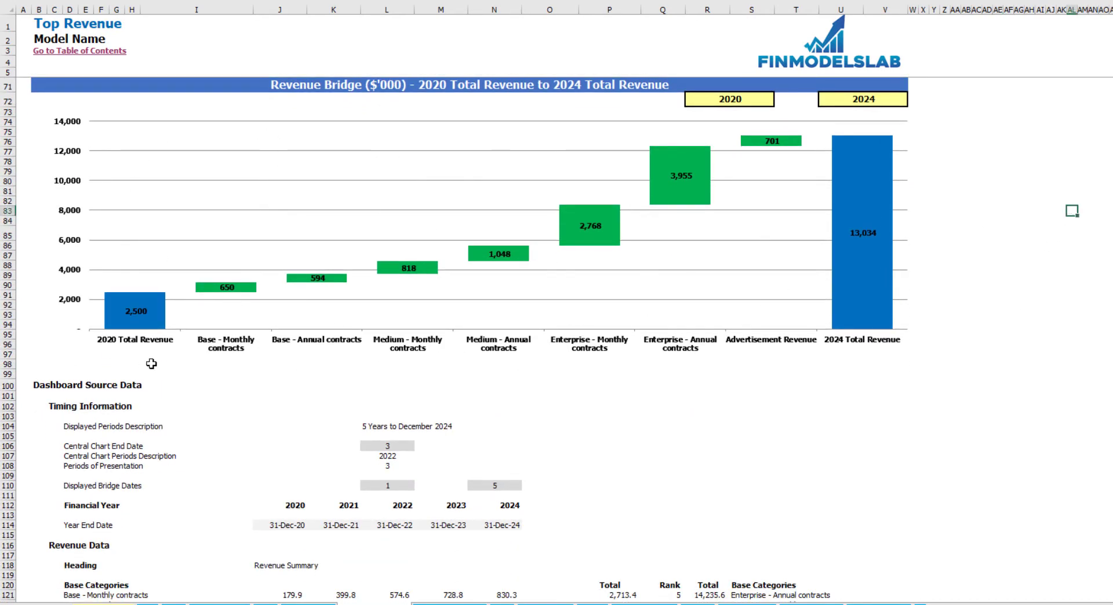
# - Set the Revenue Bridge chart's first year to 2021 and its last year to 2023
pyautogui.click(755, 101)
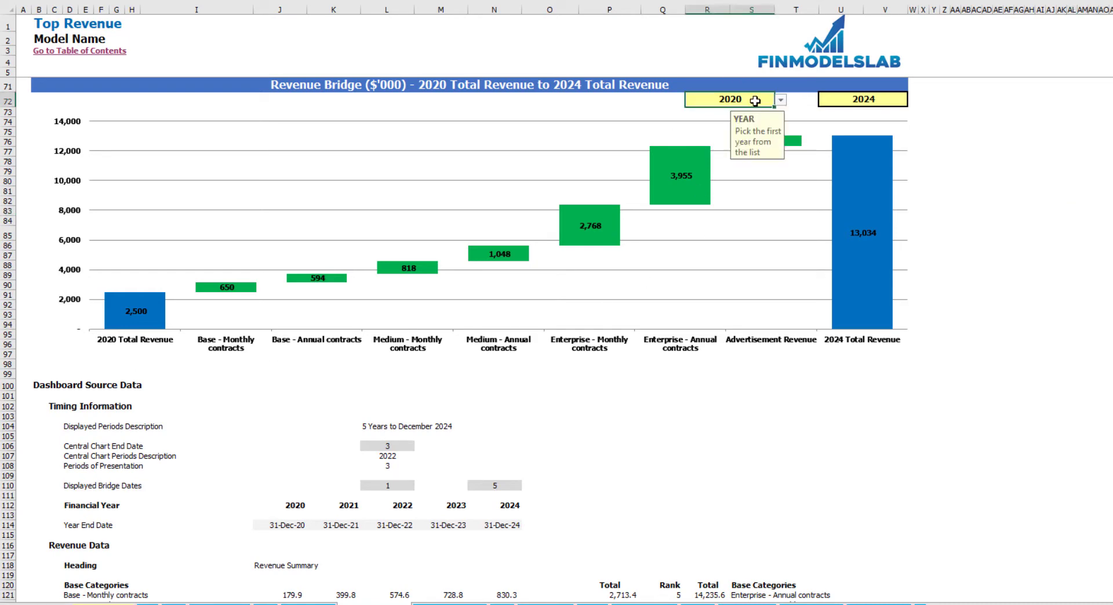
pyautogui.click(782, 101)
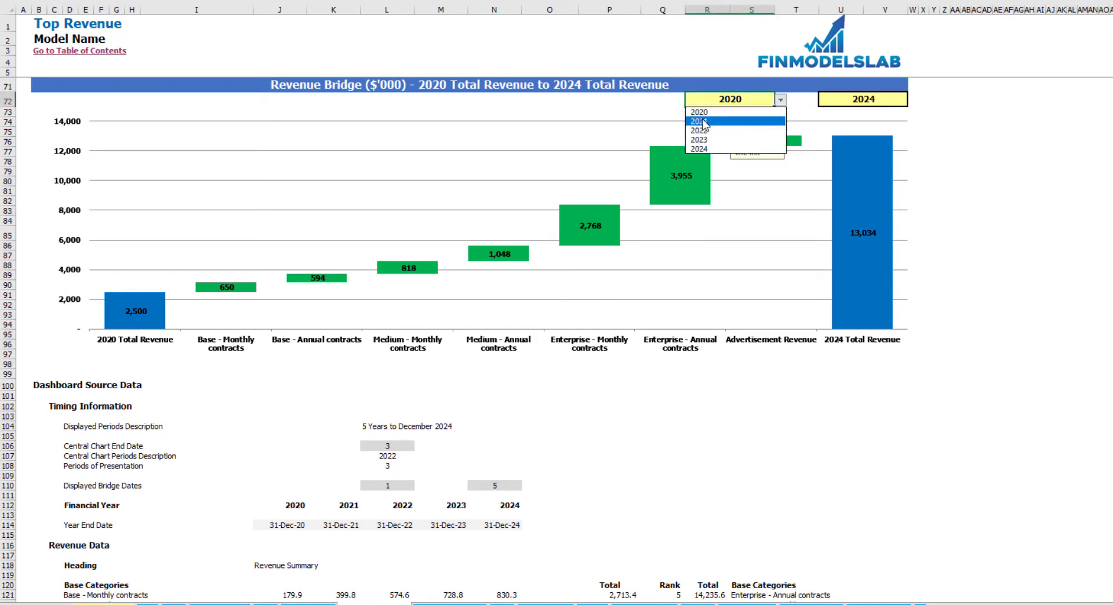
pyautogui.click(702, 121)
pyautogui.click(901, 99)
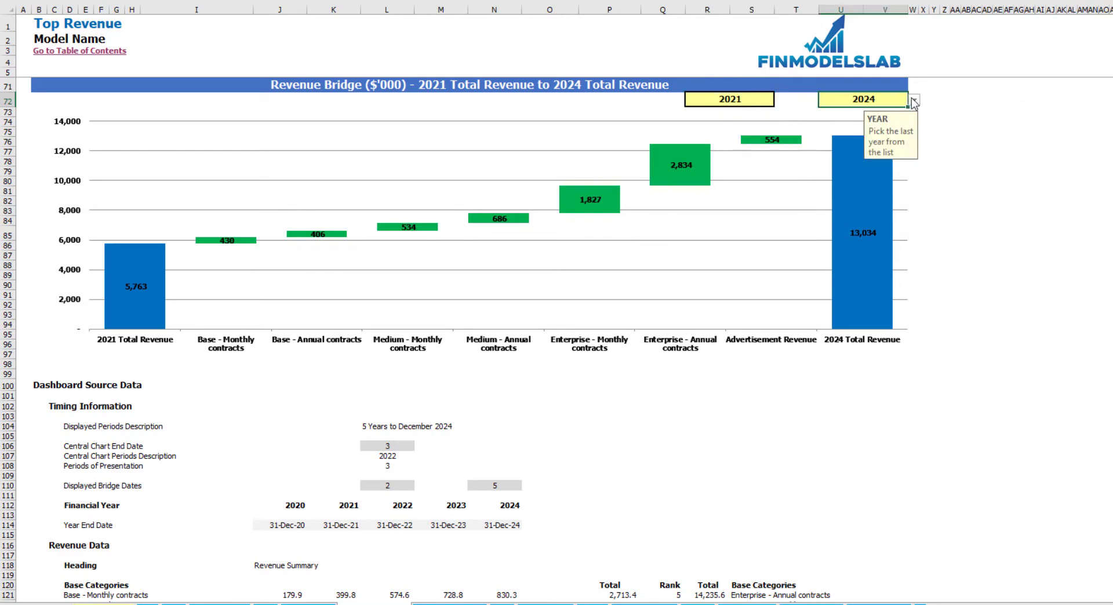
pyautogui.click(914, 101)
pyautogui.click(864, 139)
pyautogui.click(1041, 163)
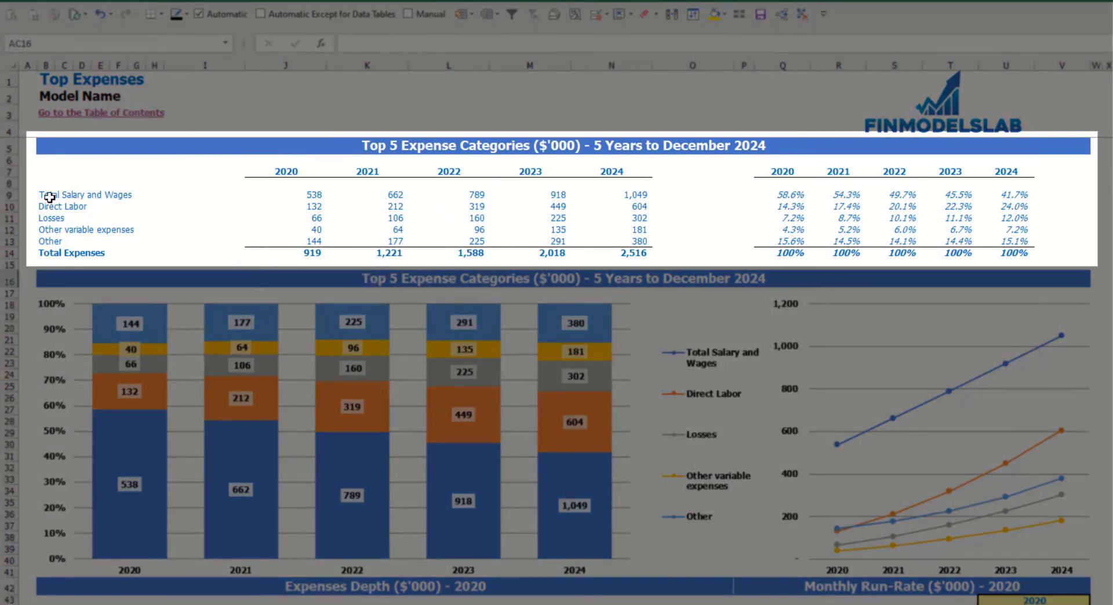
# - Examine the Top Expenses summary's five categories, their yearly amounts and totals for 2020–2024, and their percentage shares
pyautogui.moveTo(44, 197); pyautogui.dragTo(44, 232)
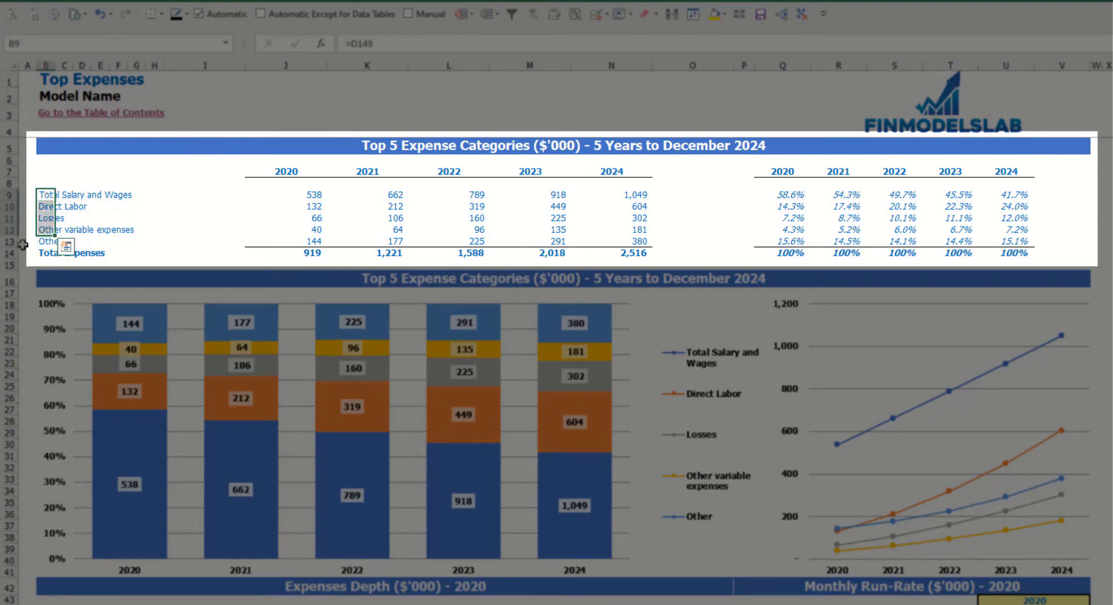
pyautogui.click(50, 241)
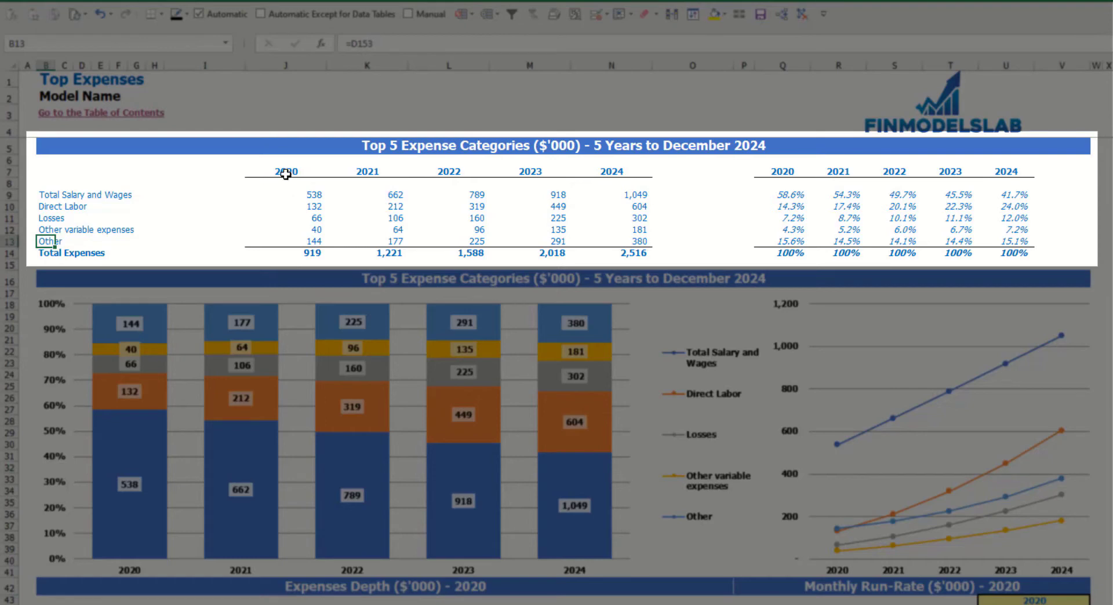
pyautogui.moveTo(286, 174); pyautogui.dragTo(595, 249)
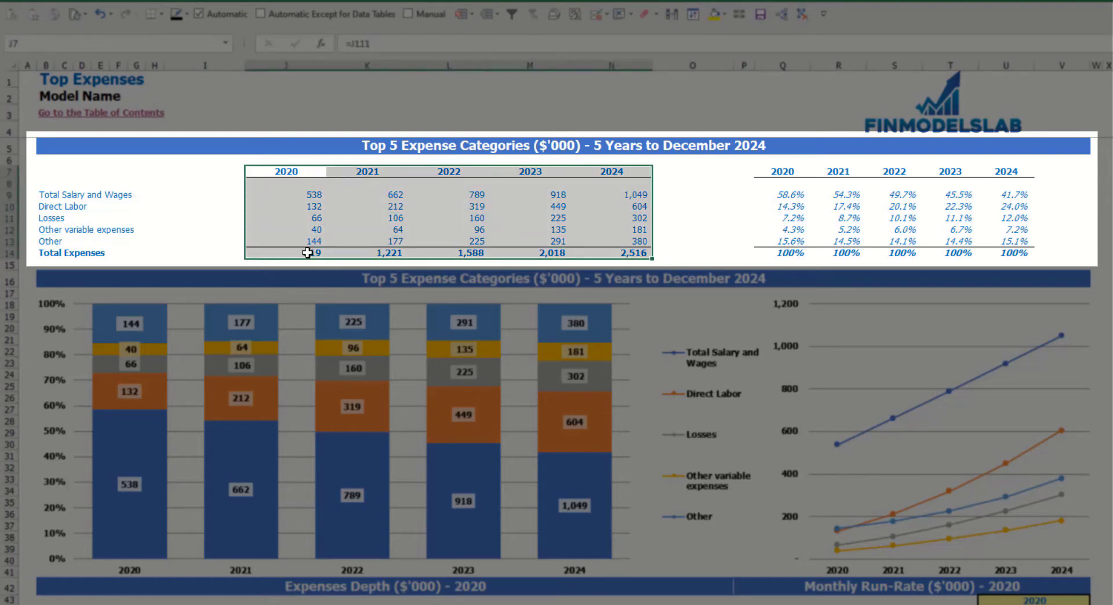
pyautogui.moveTo(307, 253); pyautogui.dragTo(608, 251)
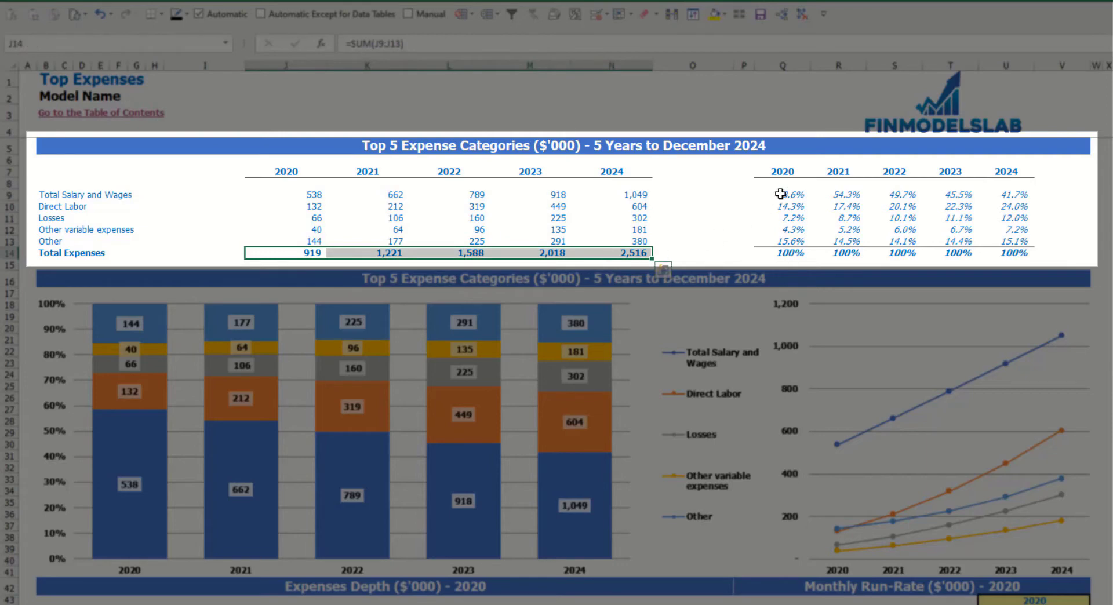
pyautogui.moveTo(784, 177); pyautogui.dragTo(1019, 246)
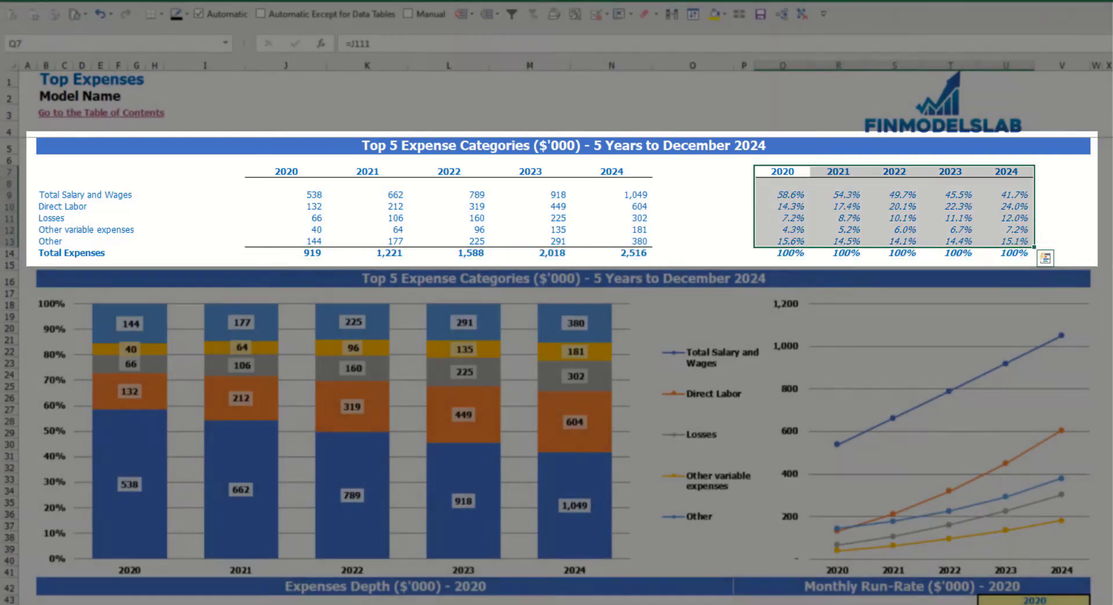
pyautogui.hotkey('ctrl', 'Right')
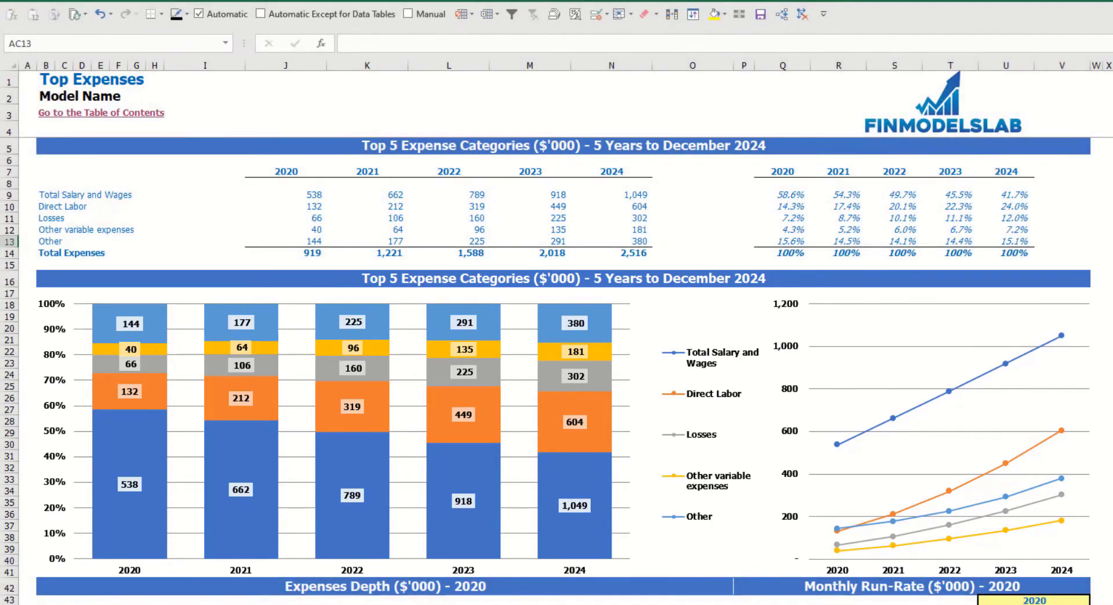
# - Set the year of the Expenses Depth and Monthly Run-Rate charts to 2021
pyautogui.scroll(-7, 557, 371)
pyautogui.scroll(-3, 531, 351)
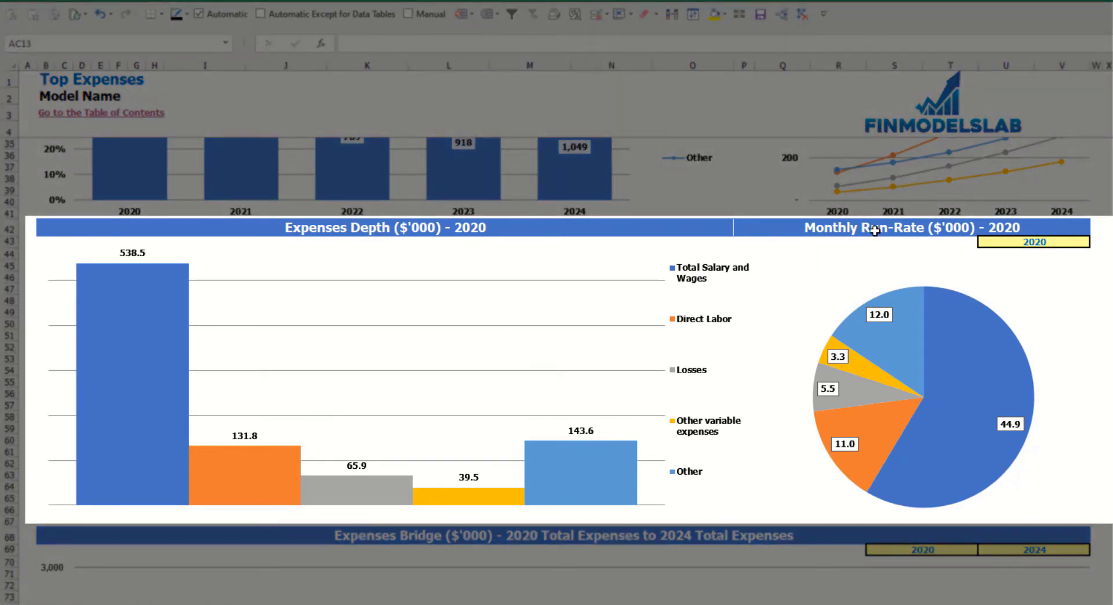
pyautogui.click(1076, 241)
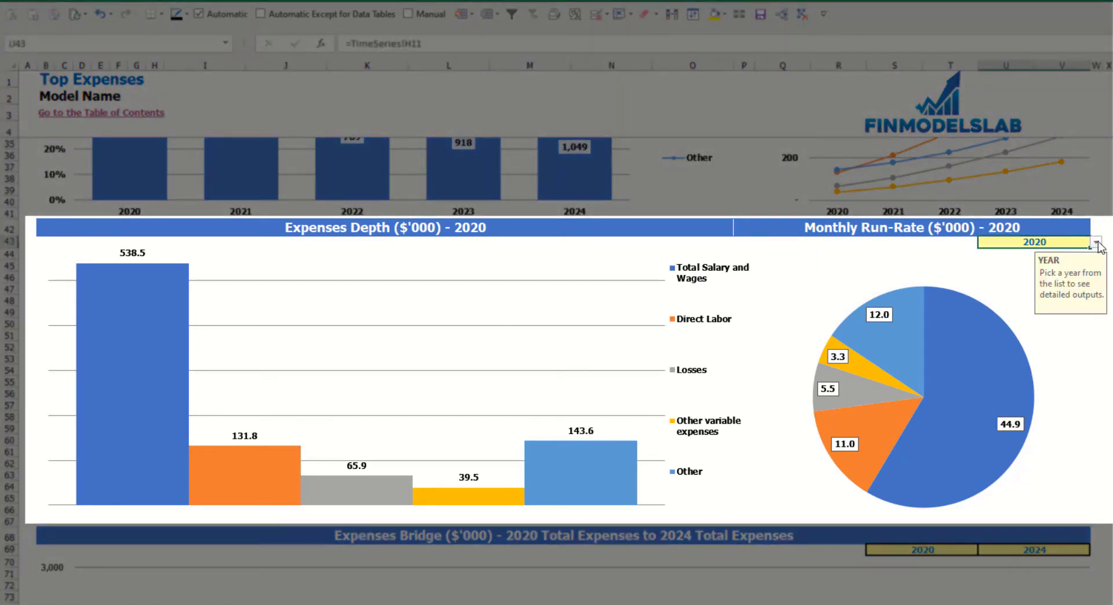
pyautogui.click(1097, 243)
pyautogui.click(995, 266)
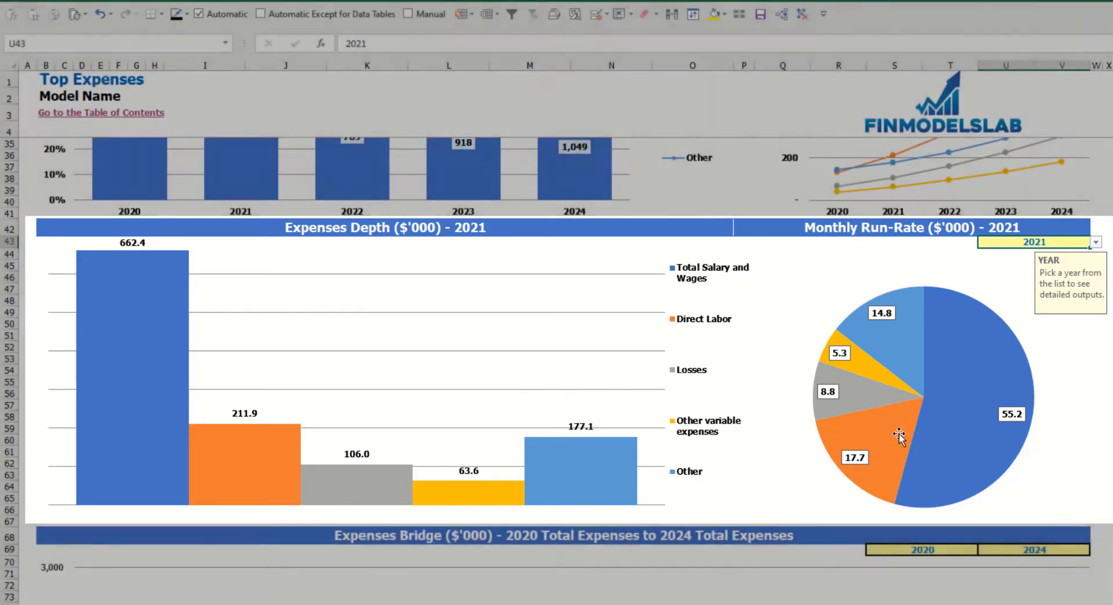
# - Check the first-year and last-year choices of the Expenses Bridge chart without changing either year
pyautogui.scroll(-7, 914, 380)
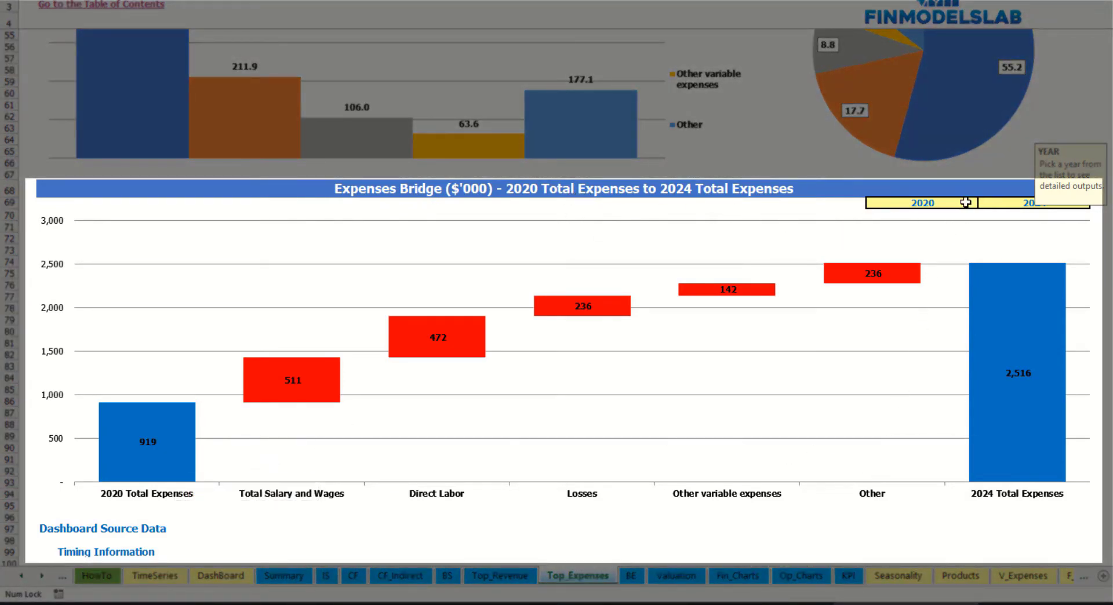
pyautogui.click(967, 202)
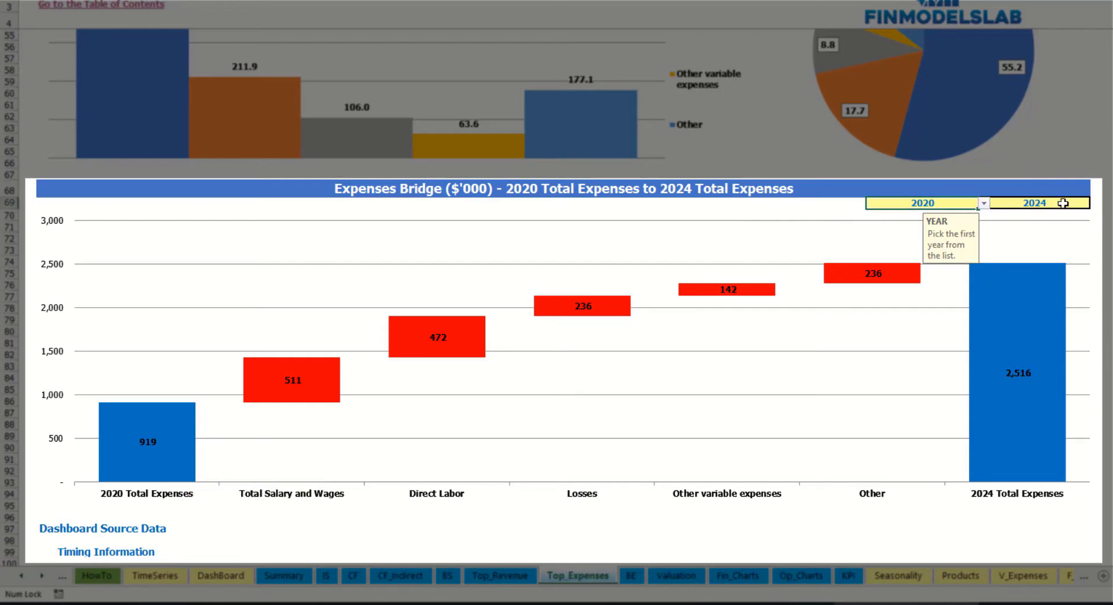
pyautogui.click(984, 203)
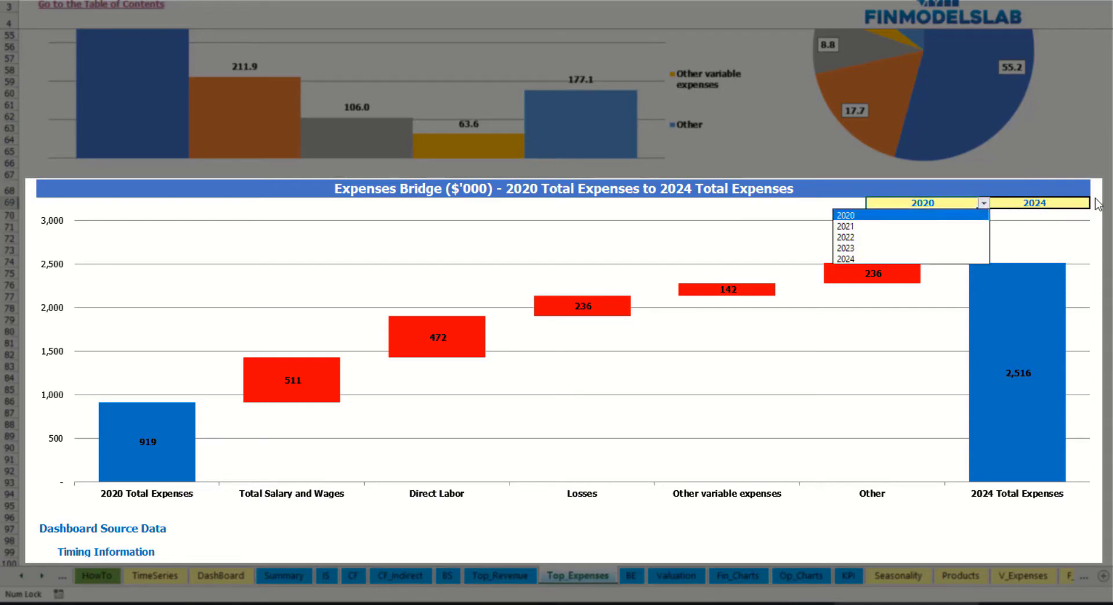
pyautogui.press('Escape')
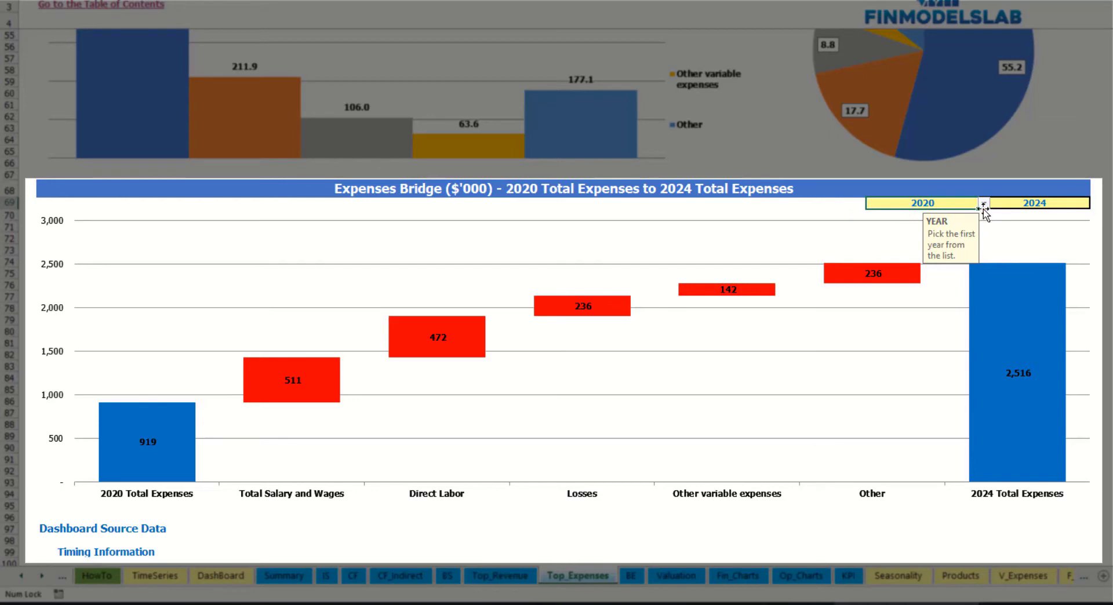
pyautogui.click(1074, 202)
pyautogui.click(1097, 204)
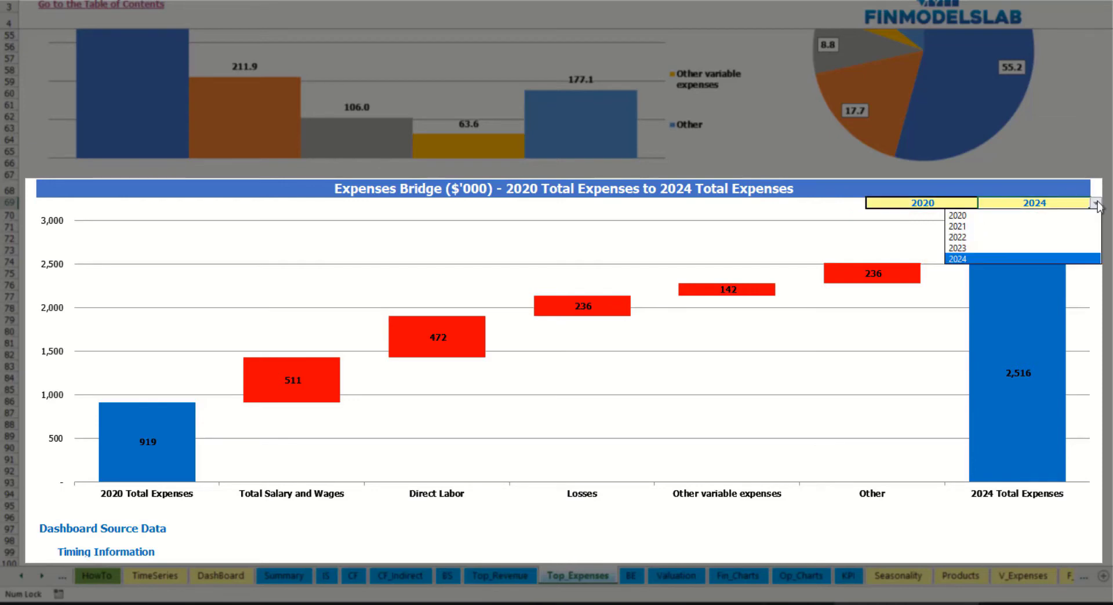
pyautogui.press('Escape')
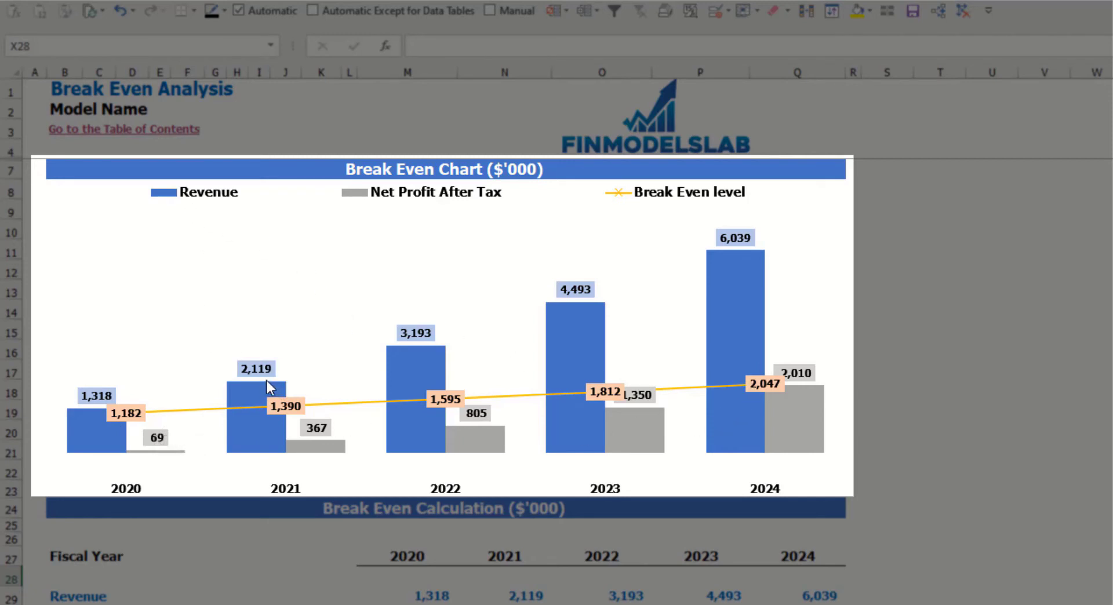
# - Review the Break Even chart and the Valuation sheet's loan and equity costs, resource shares and WACC calculation
pyautogui.moveTo(409, 372)
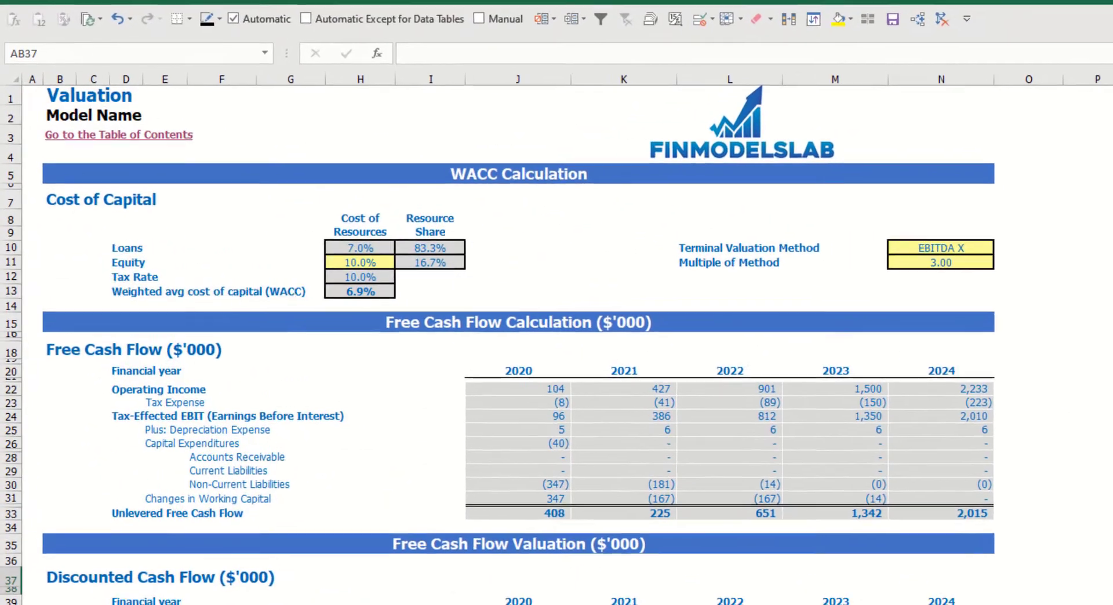
pyautogui.click(359, 265)
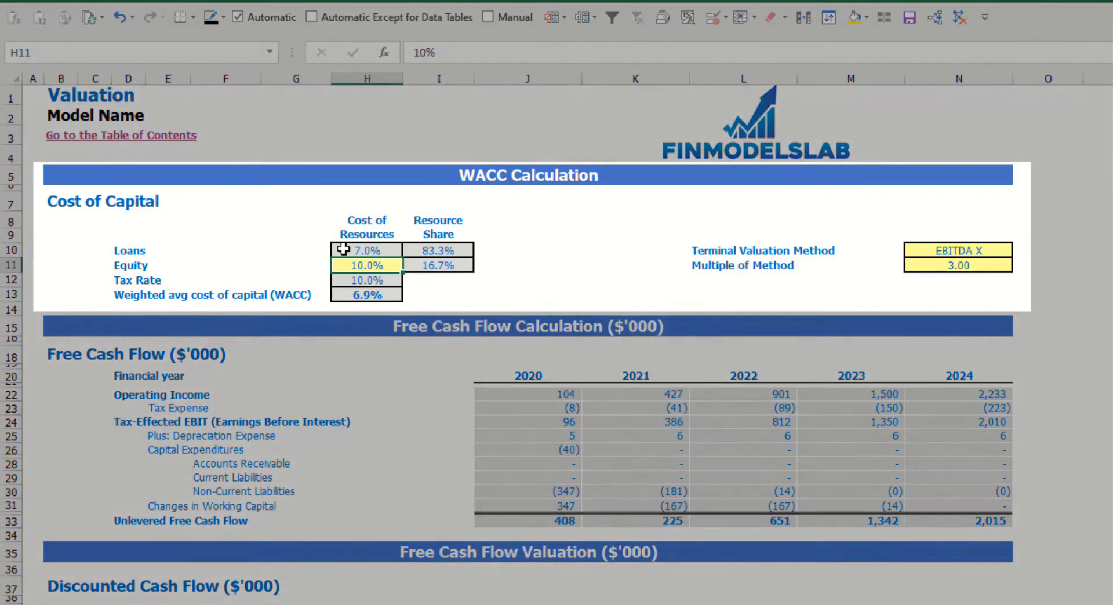
pyautogui.click(346, 250)
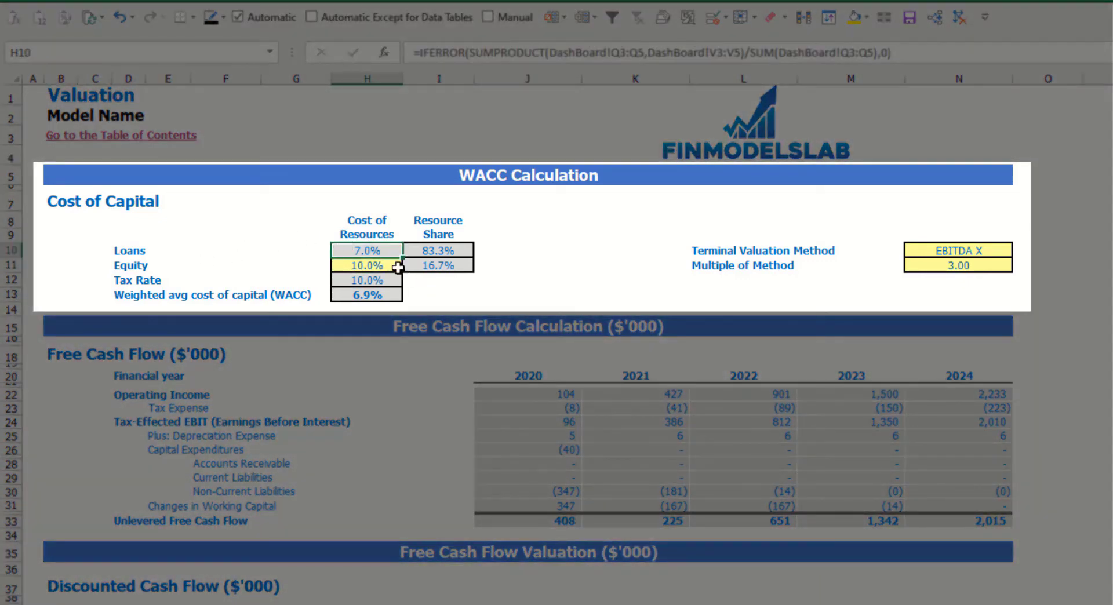
pyautogui.click(437, 255)
pyautogui.moveTo(437, 257); pyautogui.dragTo(438, 265)
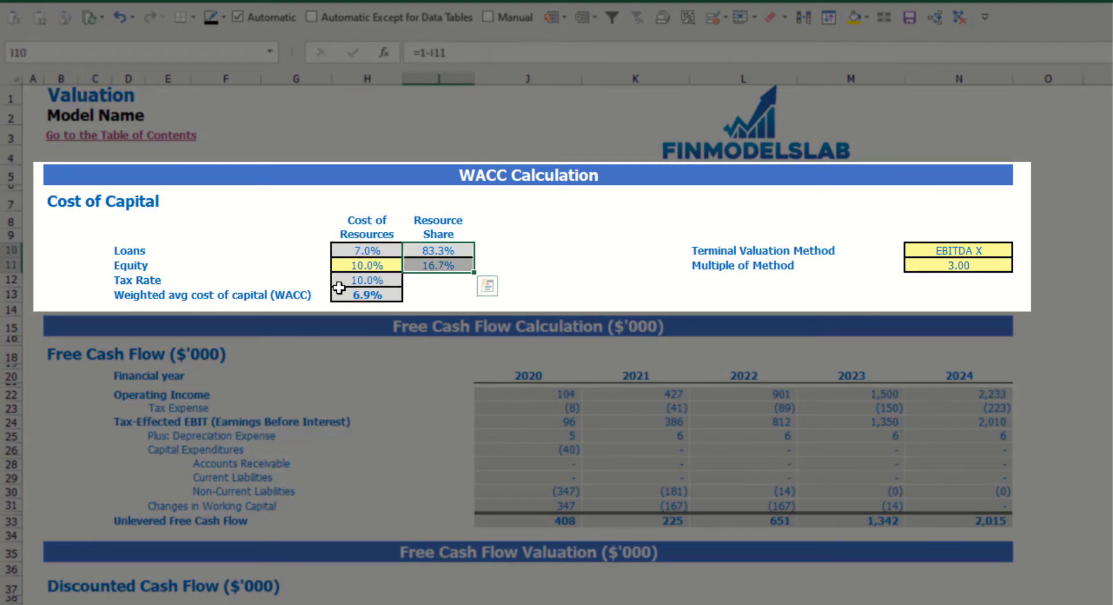
pyautogui.click(376, 296)
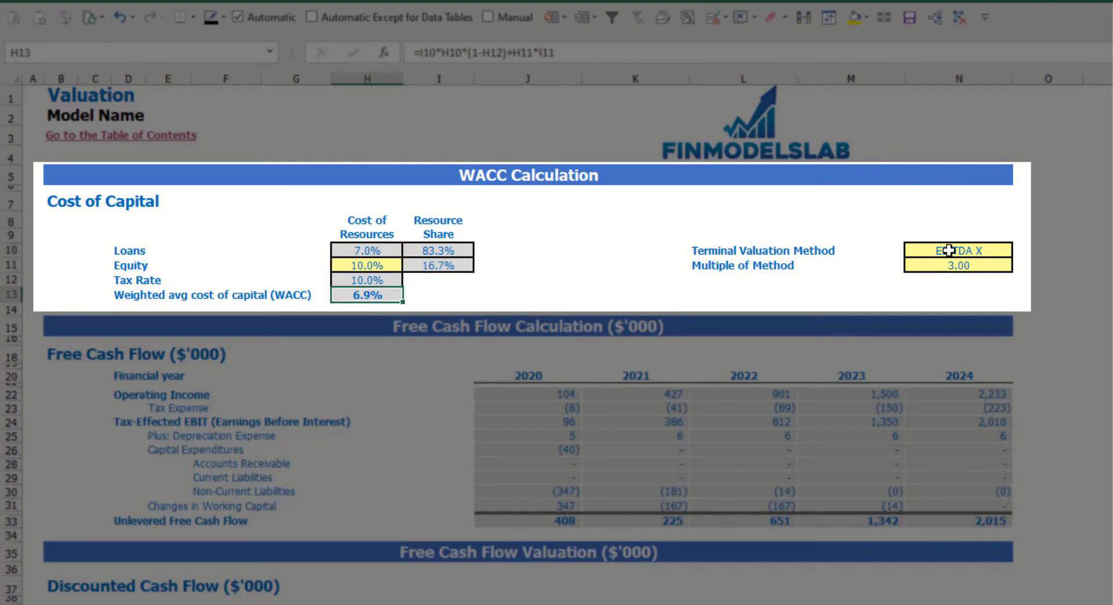
# - Set the Terminal Valuation Method in the WACC Calculation section to Revenue X
pyautogui.click(979, 254)
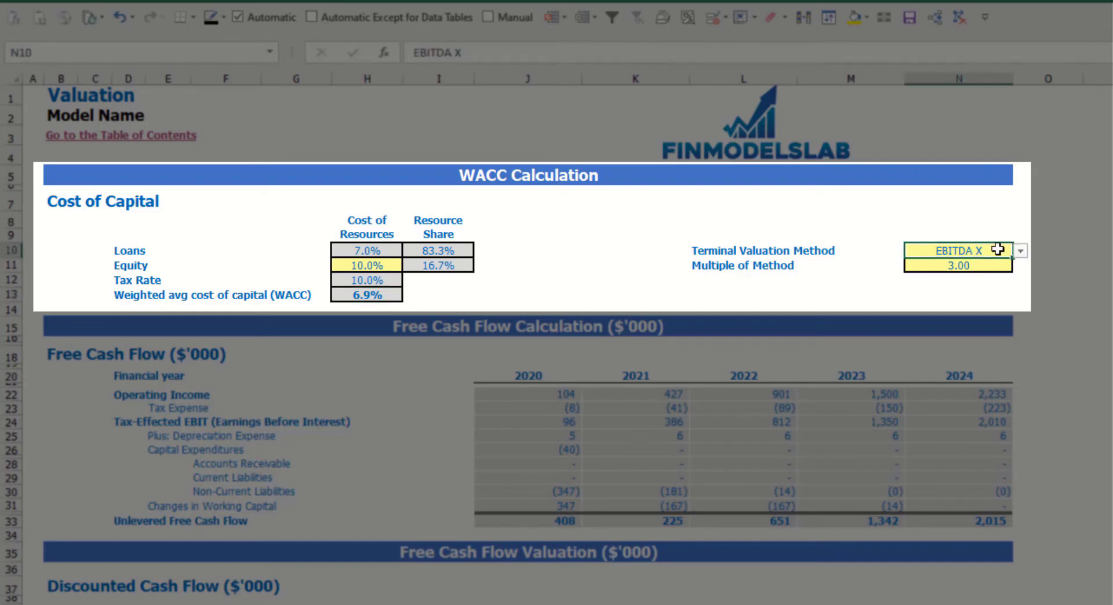
pyautogui.click(1021, 250)
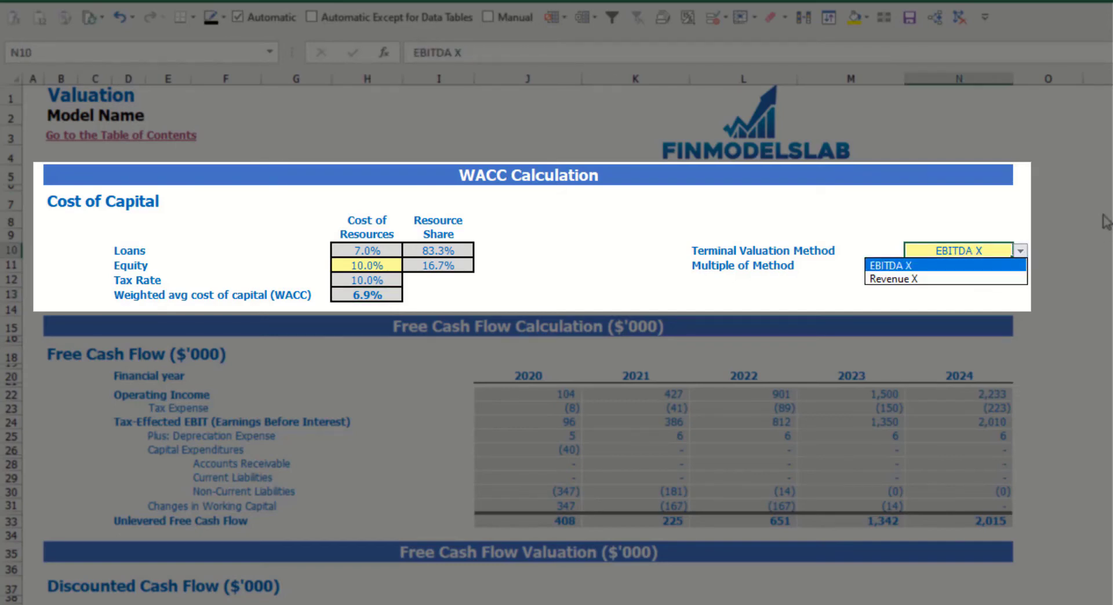
pyautogui.click(939, 279)
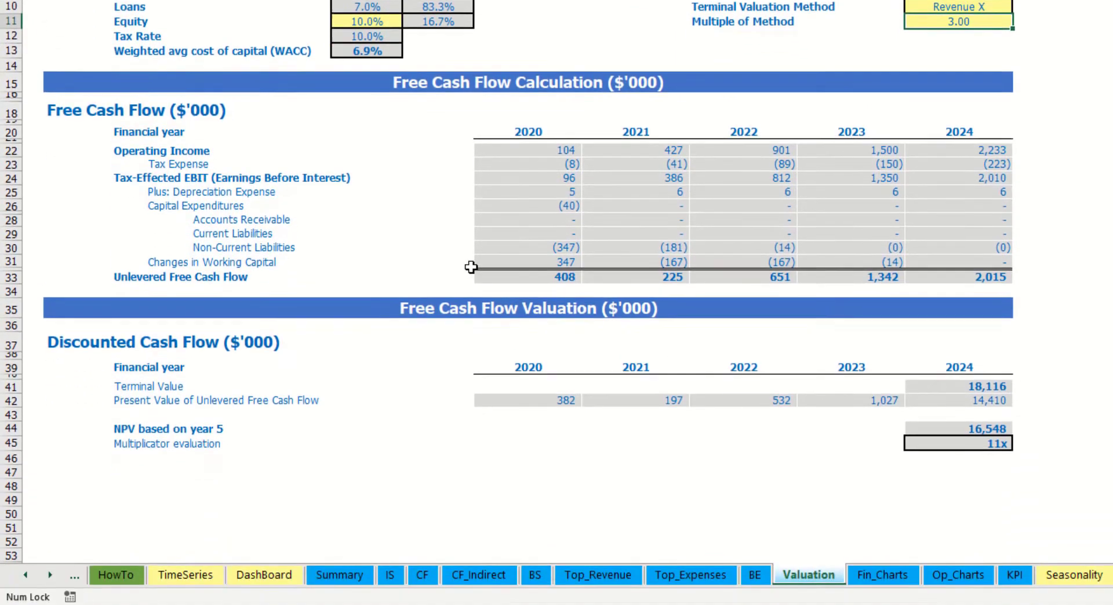
# - Examine the valuation's terminal value, the Unlevered Free Cash Flow row for 2020–2024 and the multiplicator evaluation
pyautogui.click(945, 383)
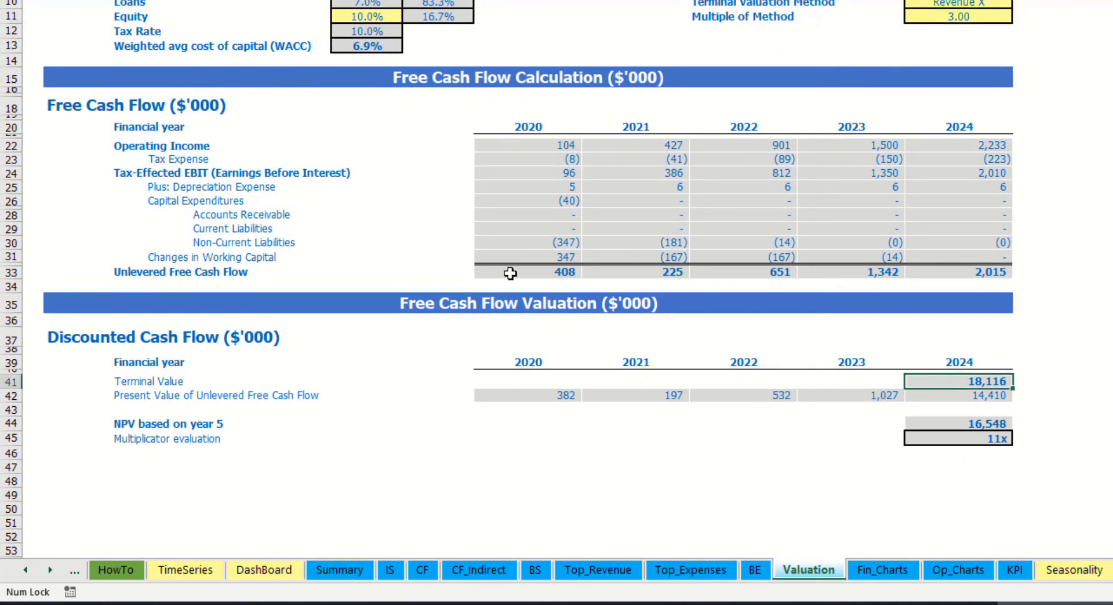
pyautogui.moveTo(504, 271); pyautogui.dragTo(956, 273)
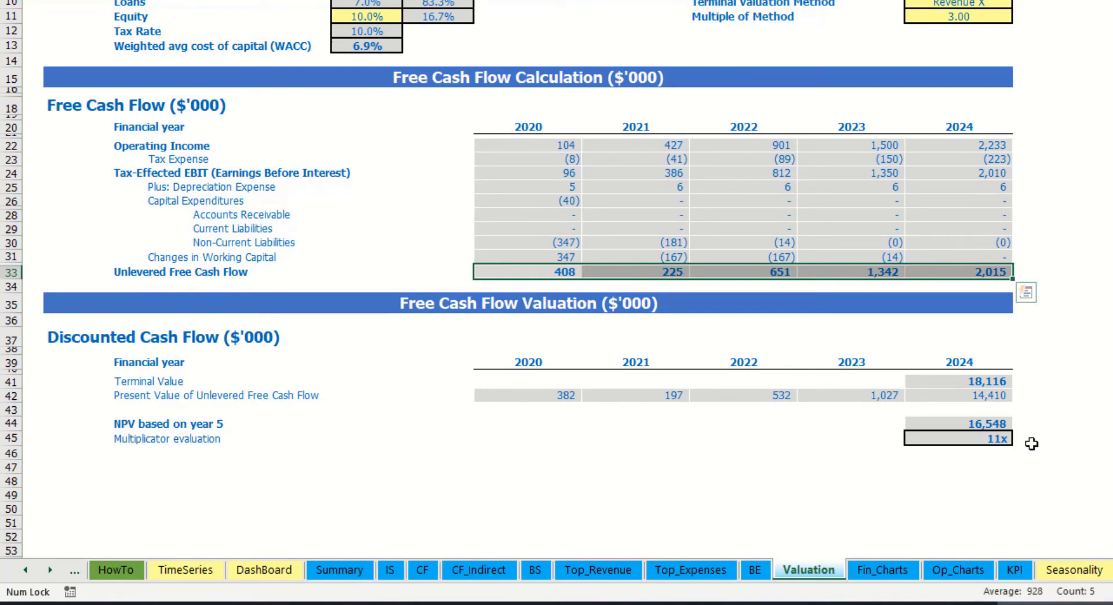
pyautogui.click(989, 444)
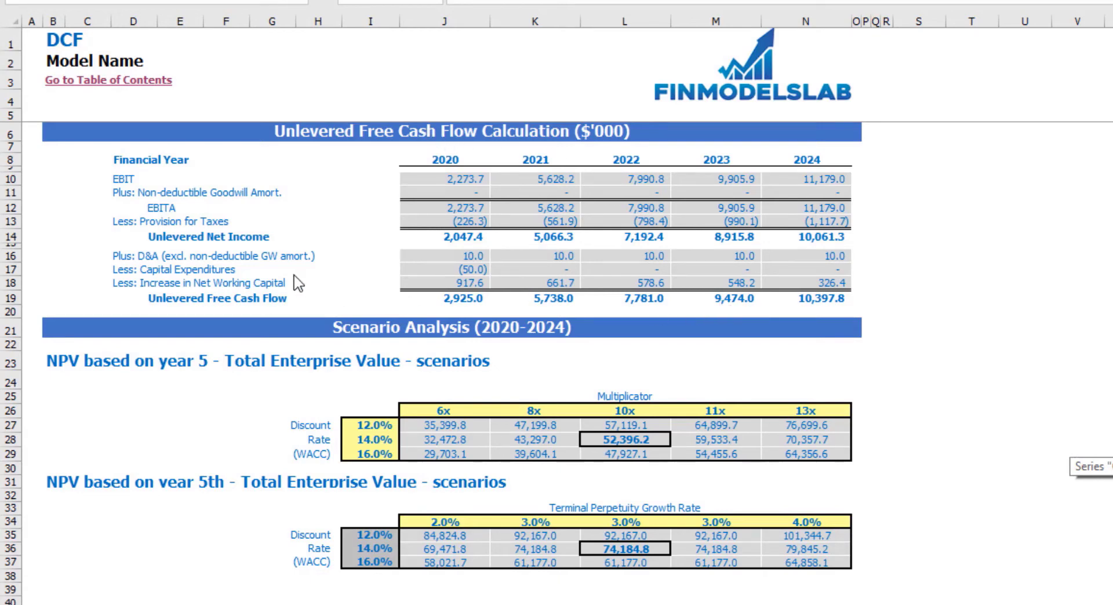
# - Examine the DCF sheet's Unlevered Free Cash Flow row and the WACC discount rates of the multiplicator-based NPV scenario table
pyautogui.click(276, 292)
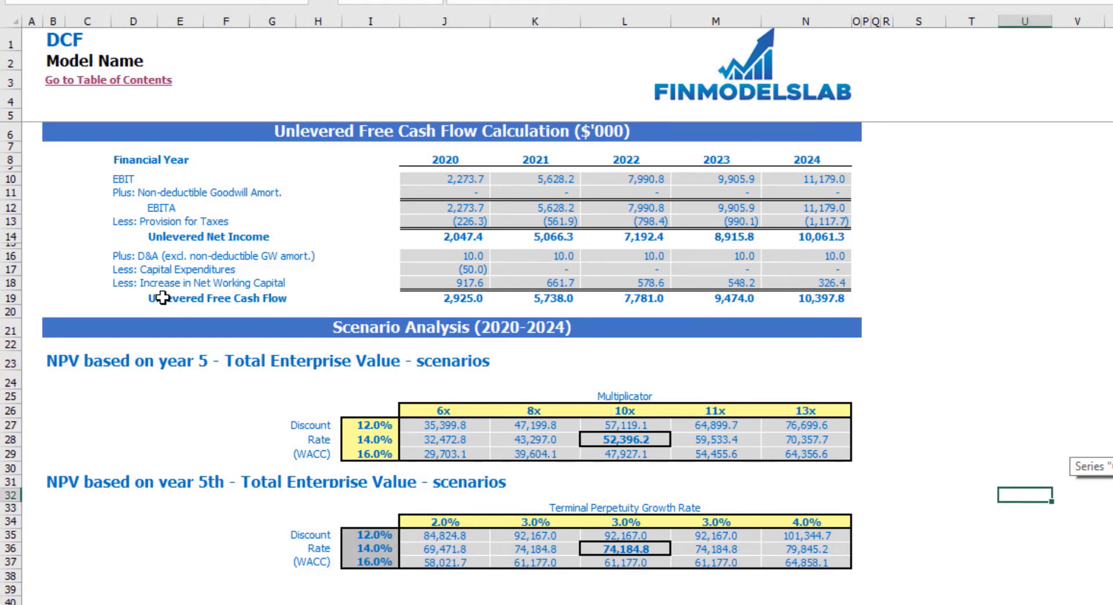
pyautogui.moveTo(164, 301); pyautogui.dragTo(823, 299)
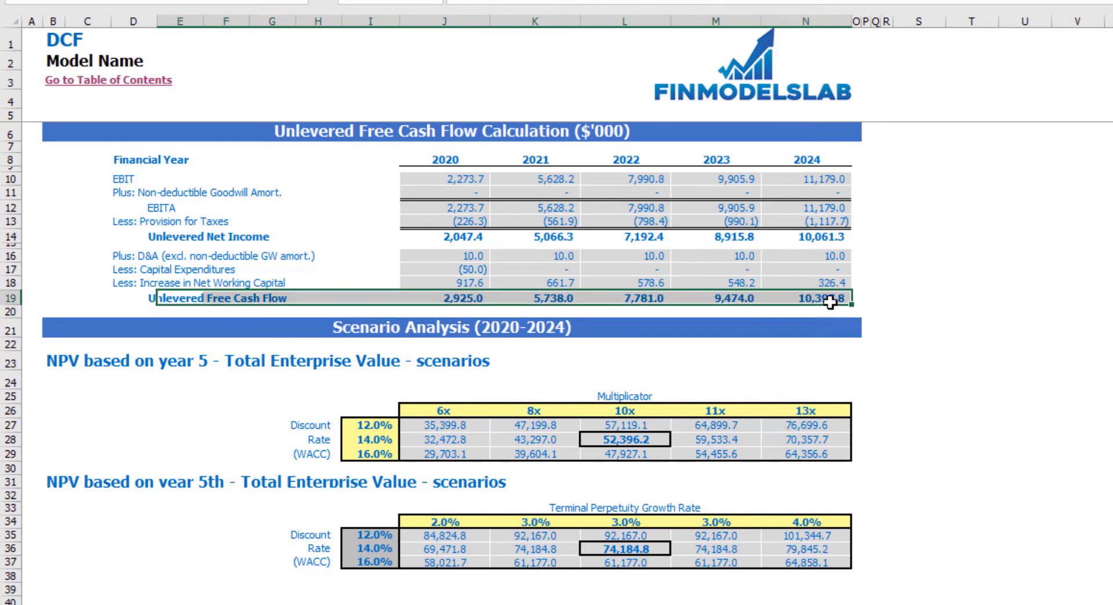
pyautogui.click(1009, 245)
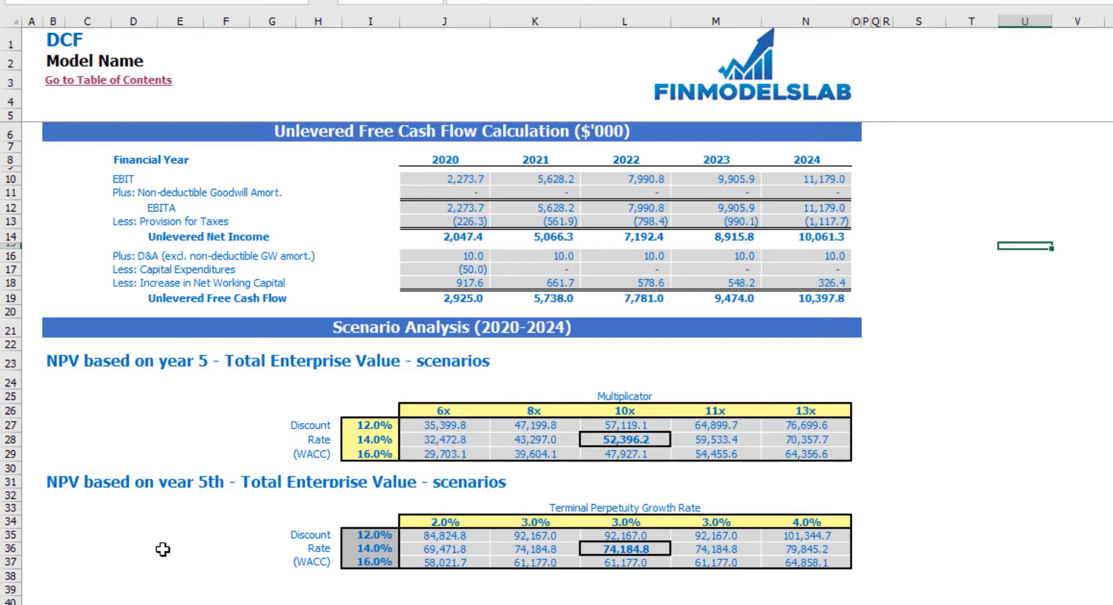
pyautogui.click(367, 425)
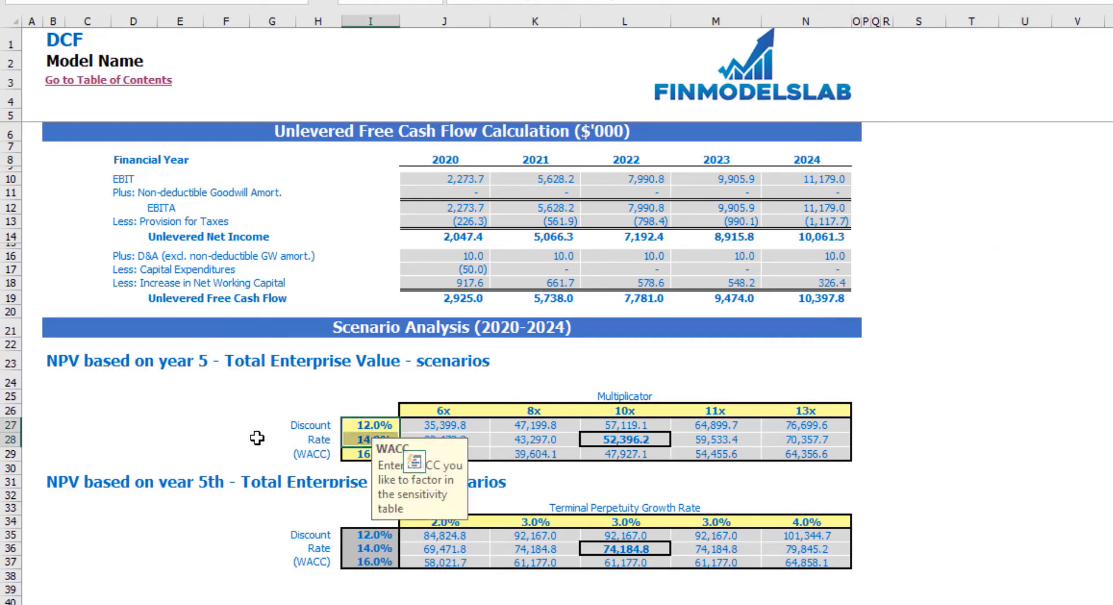
pyautogui.press('Left')
pyautogui.press('Left')
pyautogui.press('Left')
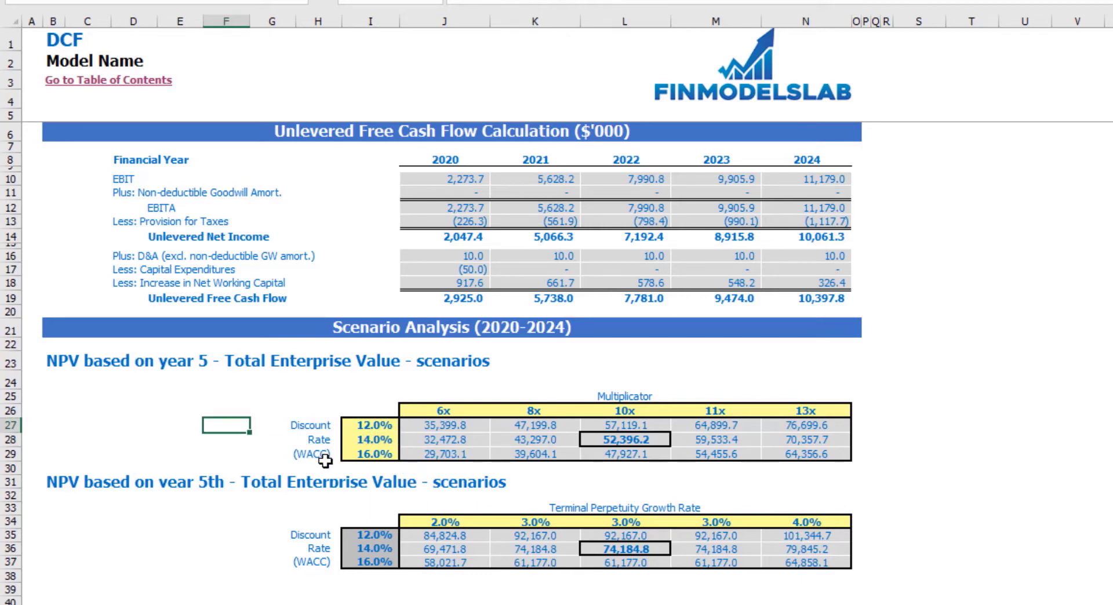
# - Set the middle multiplicator of the year 5 NPV scenario table to 8 and review the table's enterprise values
pyautogui.click(376, 441)
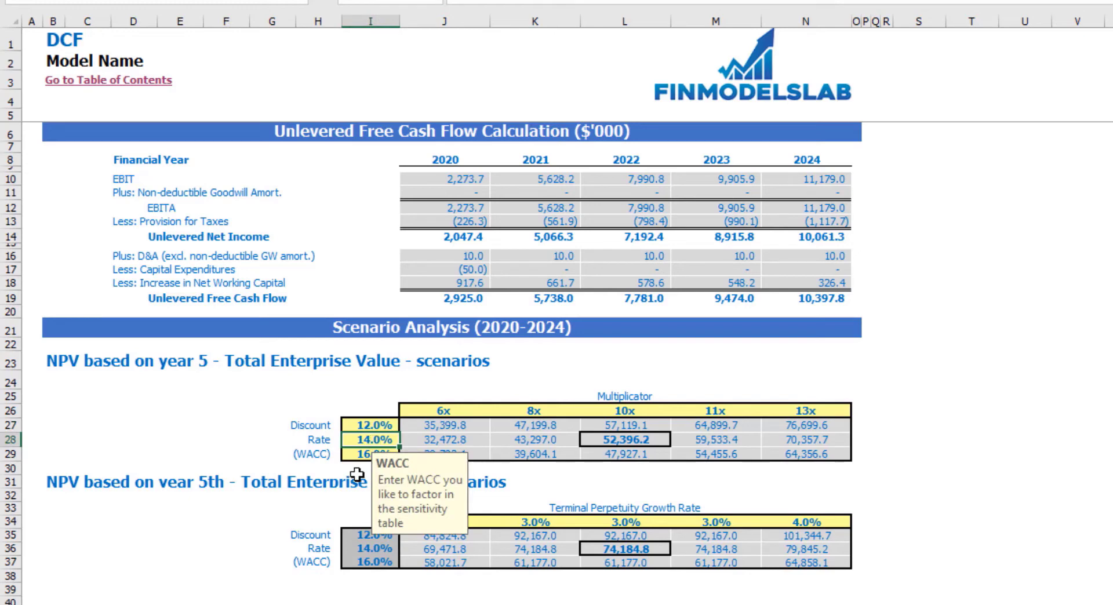
pyautogui.click(1032, 376)
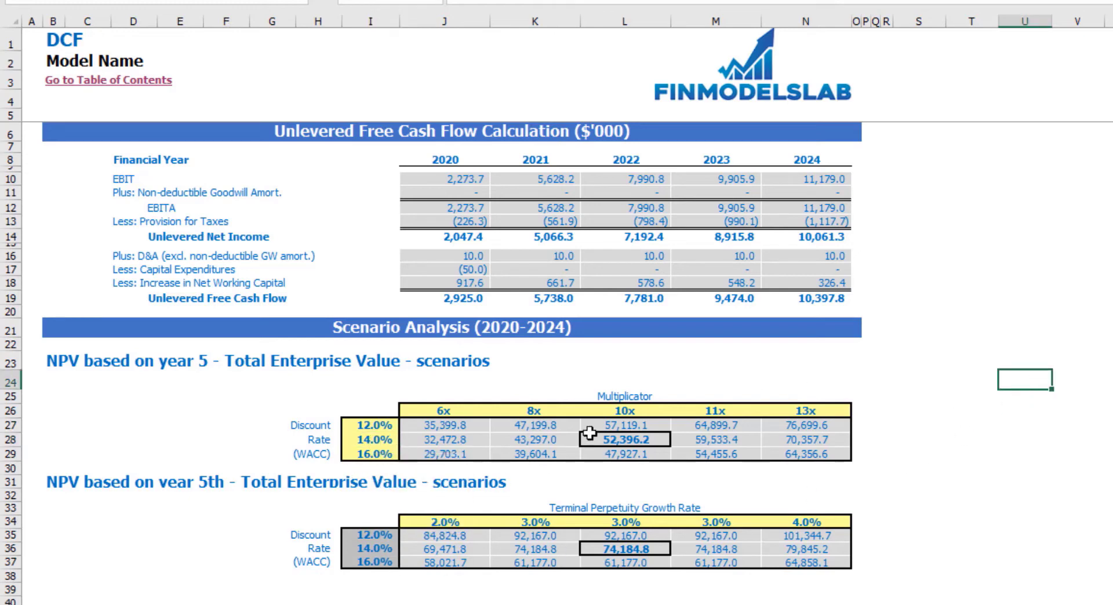
pyautogui.moveTo(435, 412); pyautogui.dragTo(815, 415)
pyautogui.click(887, 412)
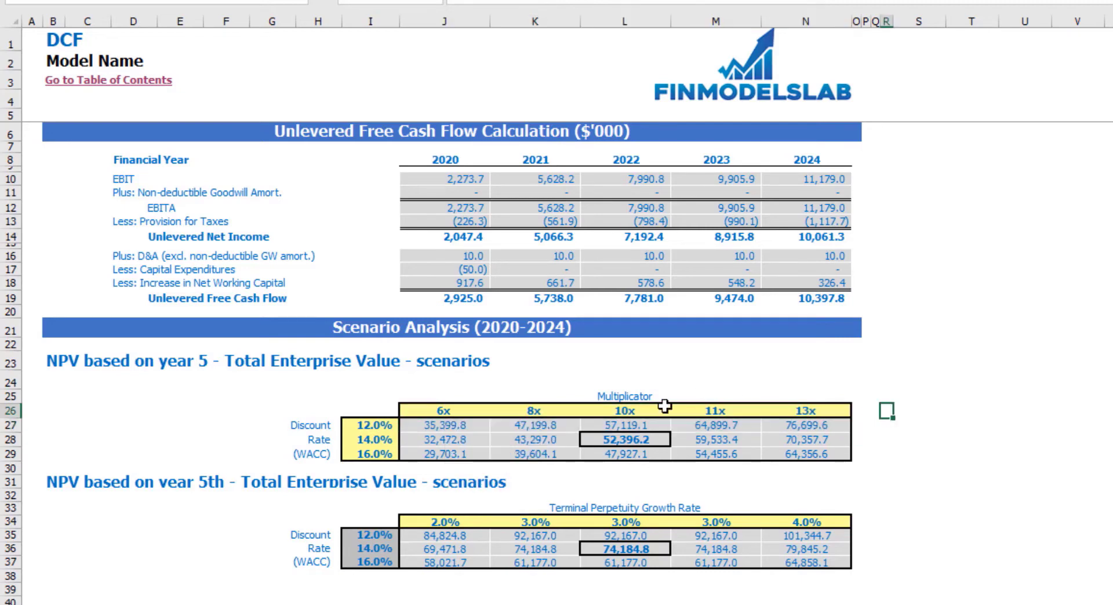
pyautogui.click(633, 415)
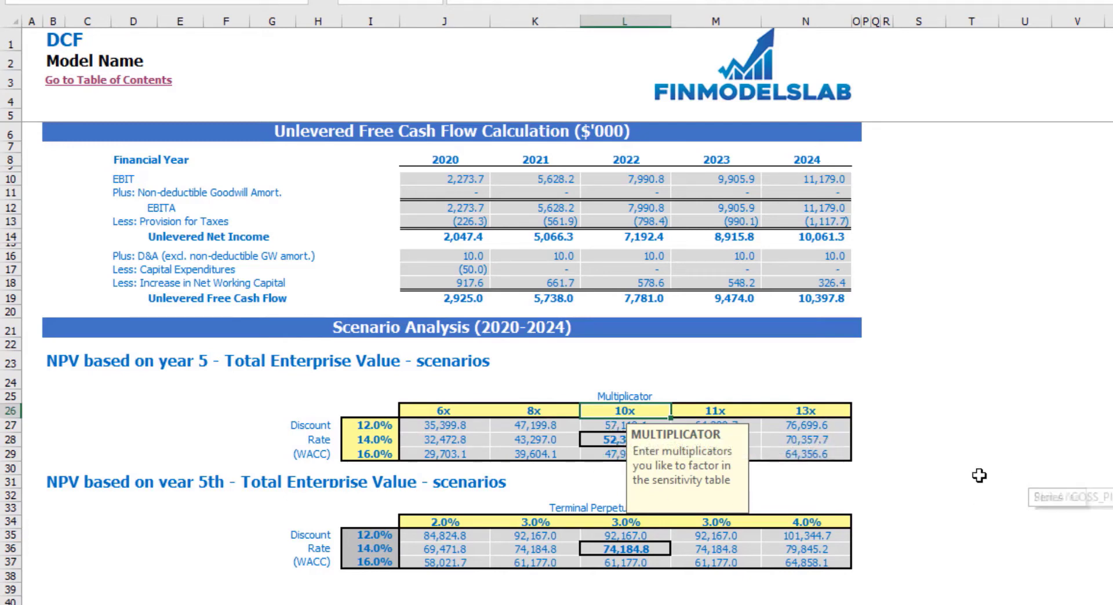
pyautogui.write('8')
pyautogui.press('Return')
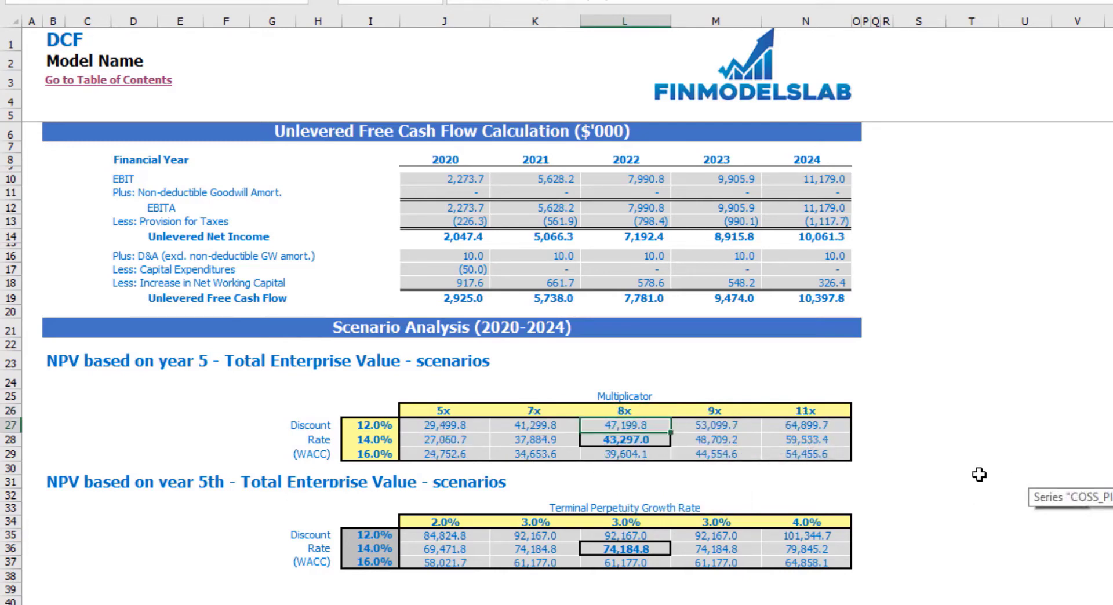
pyautogui.click(948, 383)
pyautogui.moveTo(454, 423); pyautogui.dragTo(814, 455)
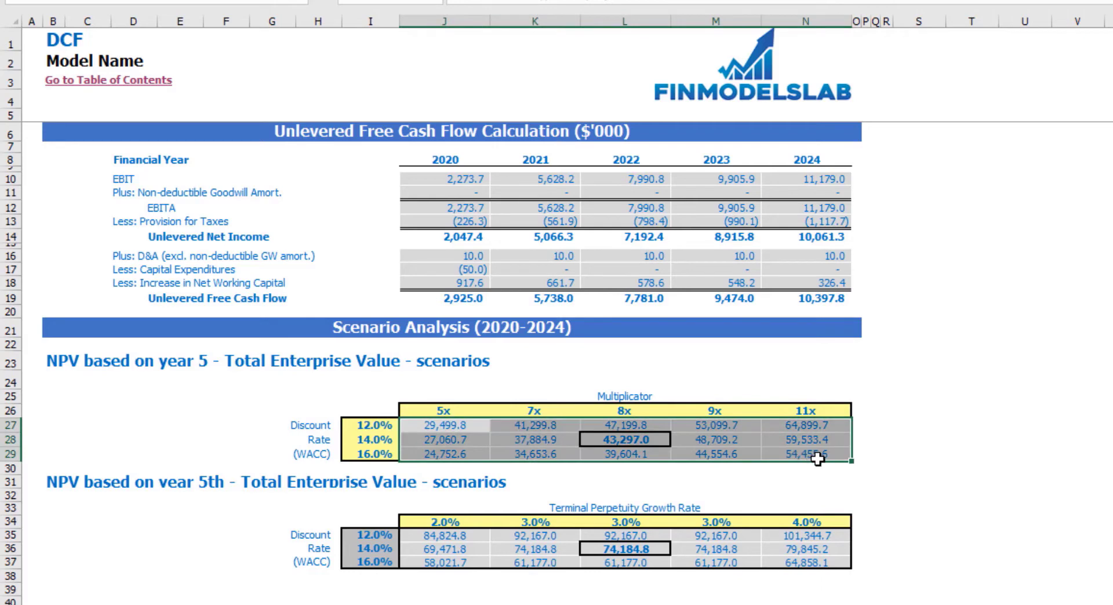
pyautogui.click(1062, 384)
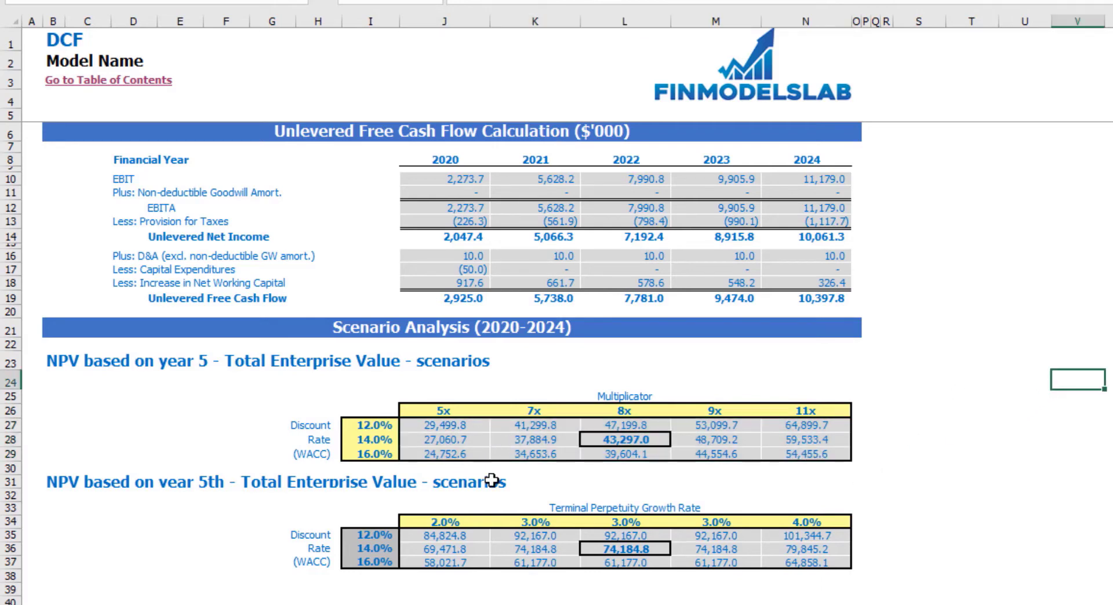
# - Set the middle Terminal Perpetuity Growth Rate of the second NPV scenario table to 5%
pyautogui.click(633, 522)
pyautogui.click(981, 506)
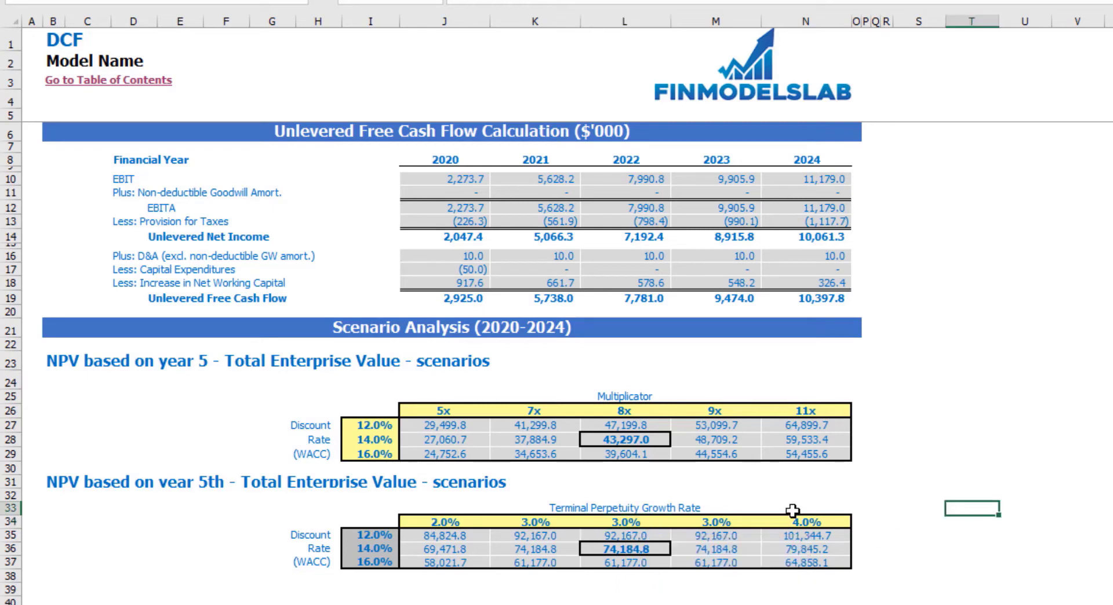
pyautogui.click(638, 524)
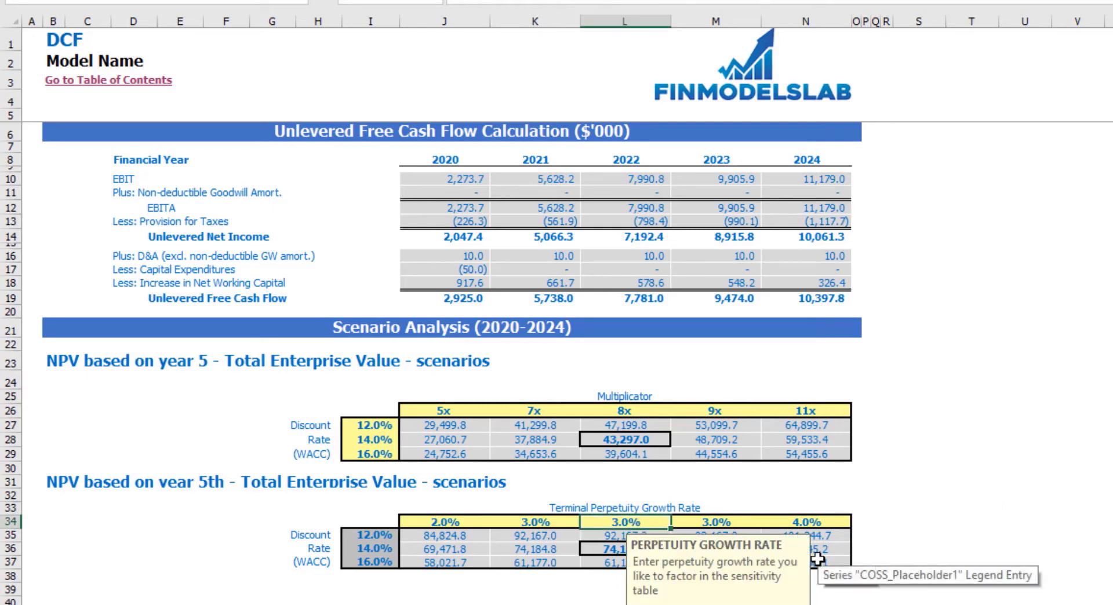
pyautogui.write('5%')
pyautogui.press('Return')
pyautogui.click(1012, 467)
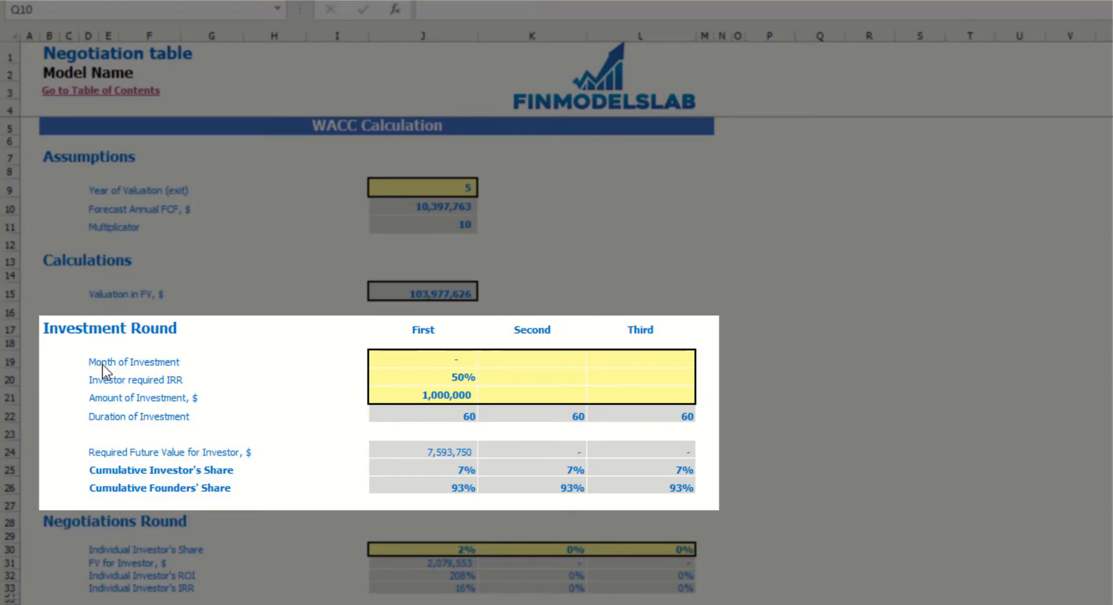
# - For the first investment round in the Negotiation table, set the Month of Investment to 2 and the Investor required IRR to 45%
pyautogui.click(458, 363)
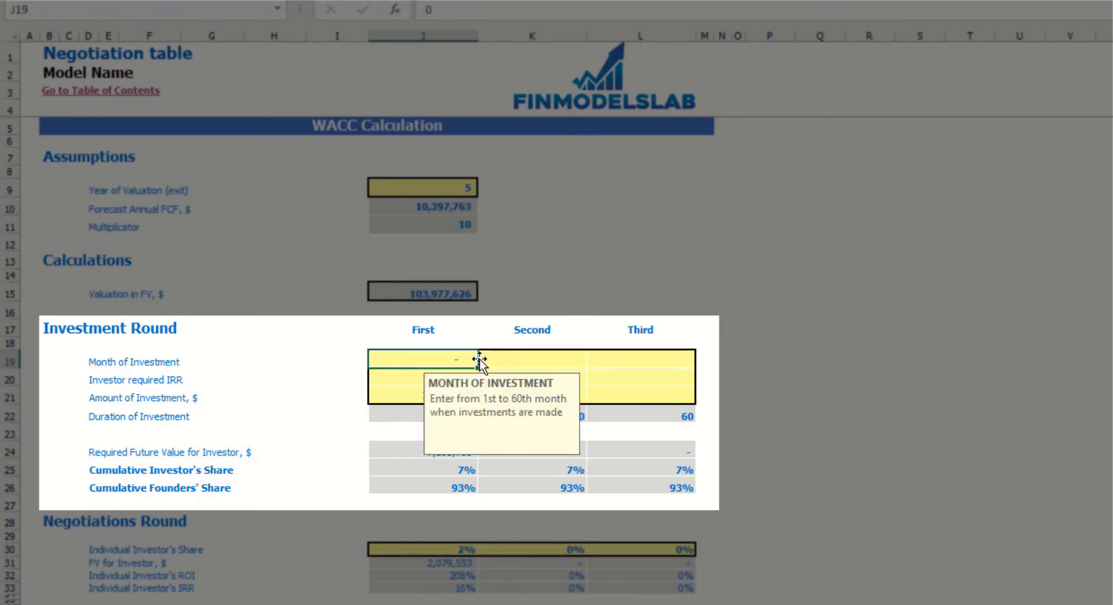
pyautogui.write('2')
pyautogui.press('Return')
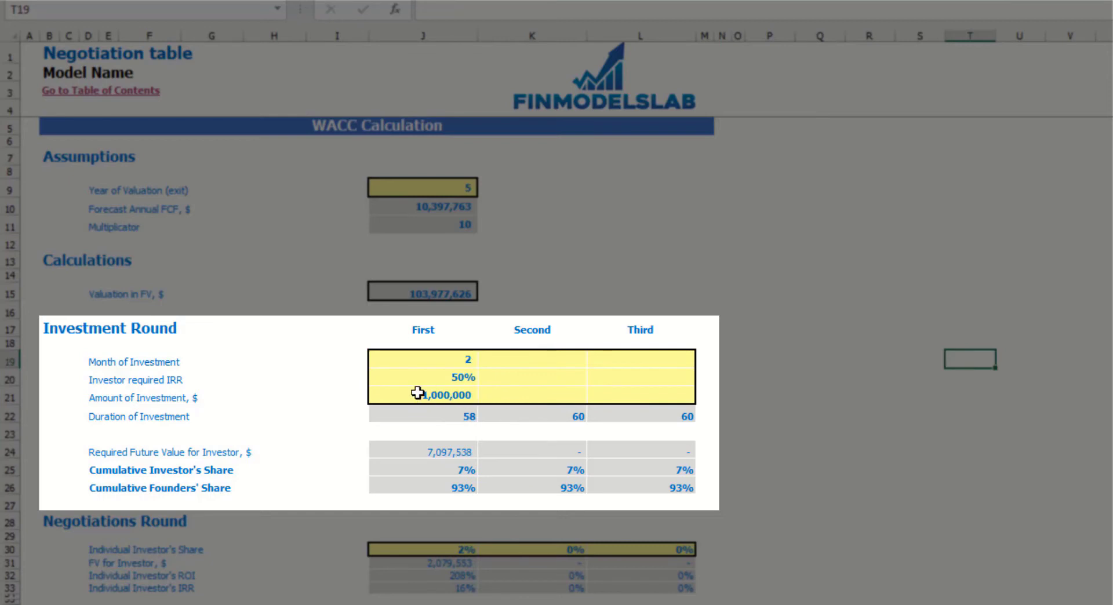
pyautogui.click(419, 382)
pyautogui.write('45')
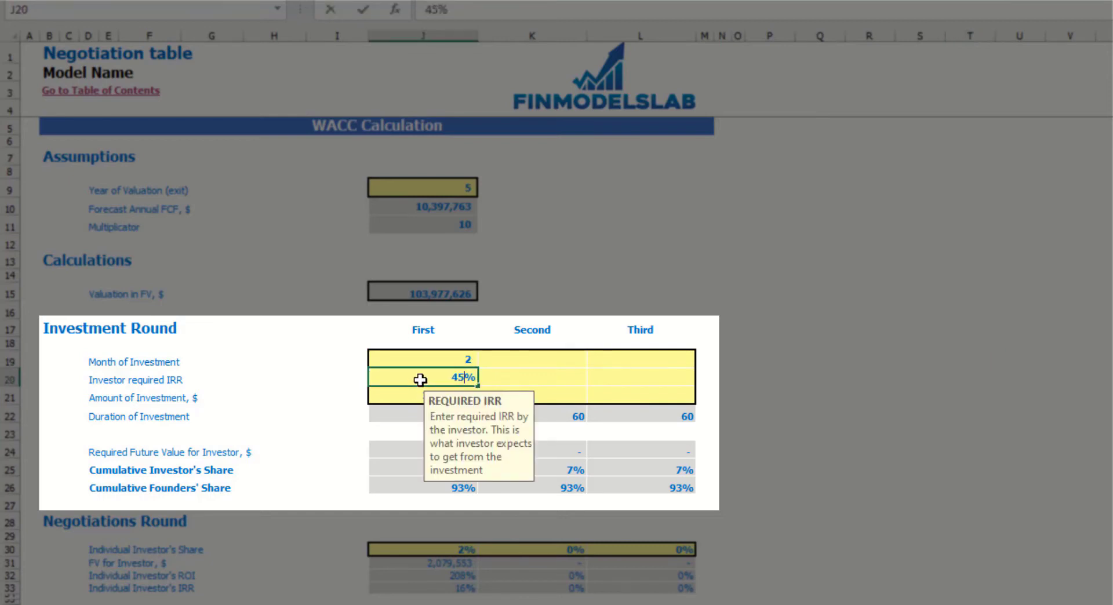
pyautogui.press('Return')
pyautogui.click(857, 375)
# - Set the first investment round's Amount of Investment to 900,000
pyautogui.click(465, 396)
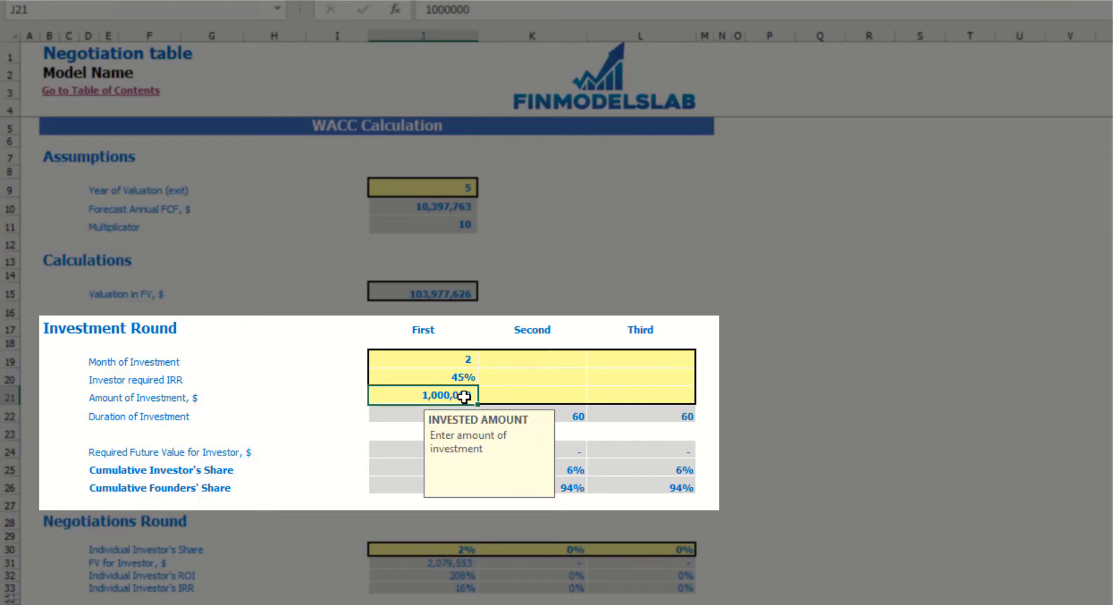
pyautogui.write('900,')
pyautogui.write('0000')
pyautogui.press('Return')
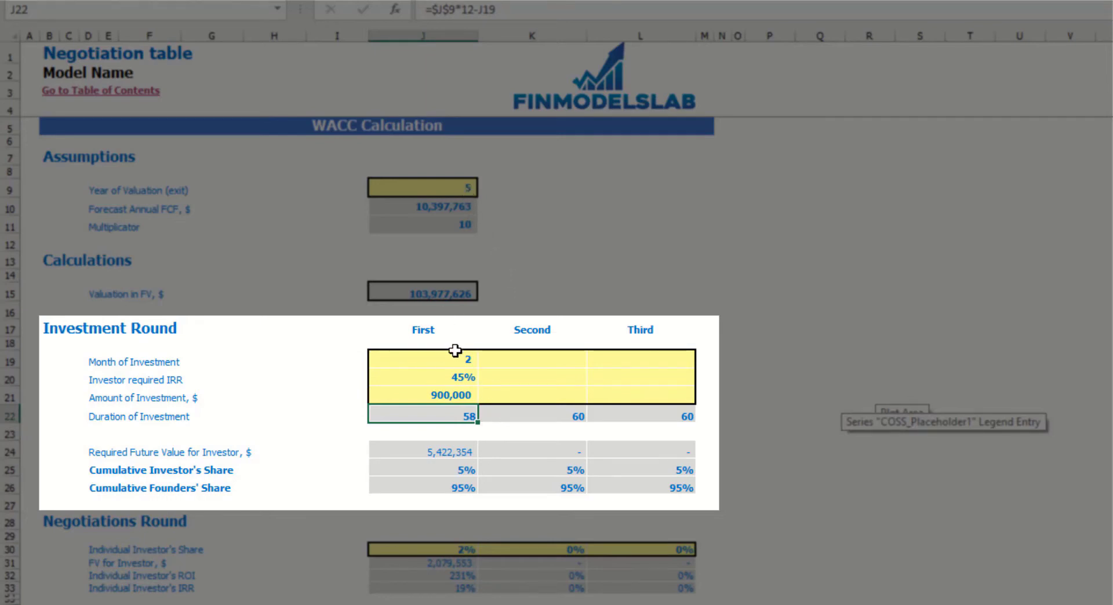
# - Examine the first round's Required Future Value for Investor and the cumulative shares of the investor and the founders
pyautogui.click(426, 446)
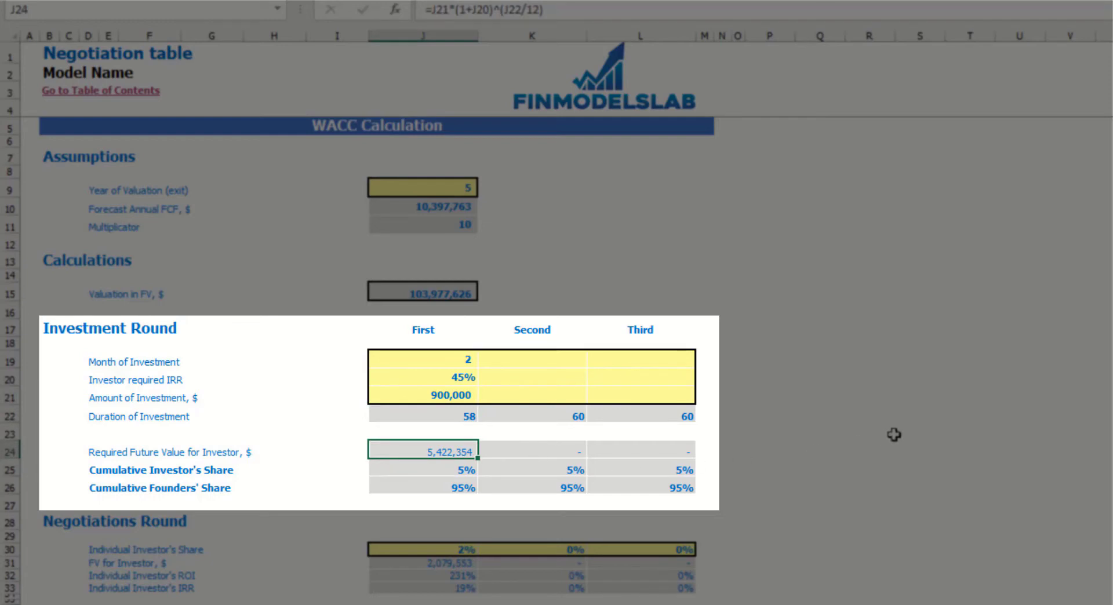
pyautogui.press('Down')
pyautogui.press('Down')
pyautogui.press('Up')
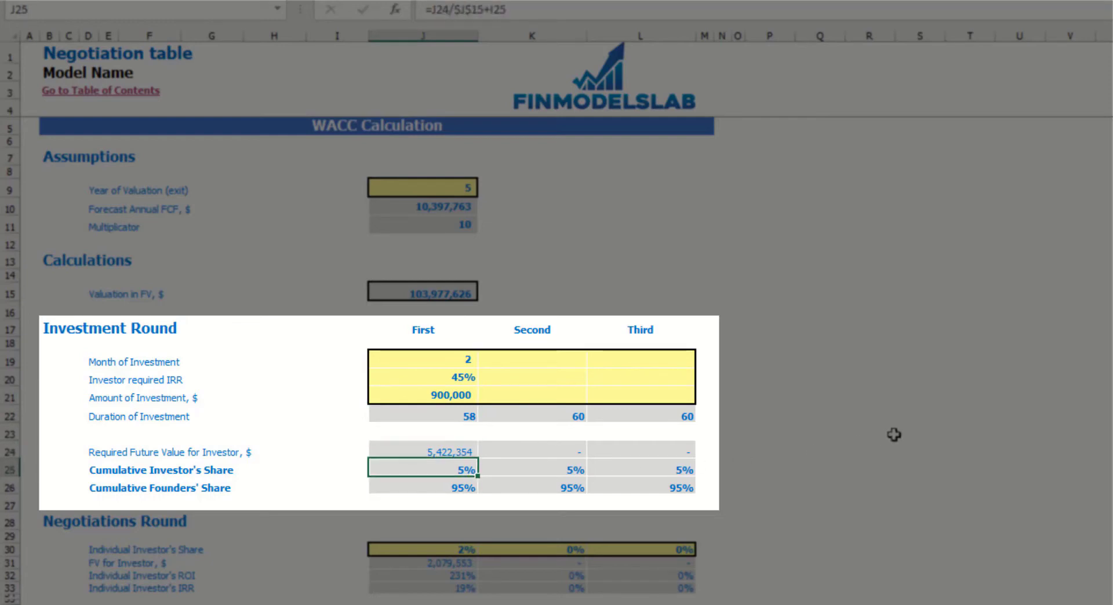
pyautogui.press('Down')
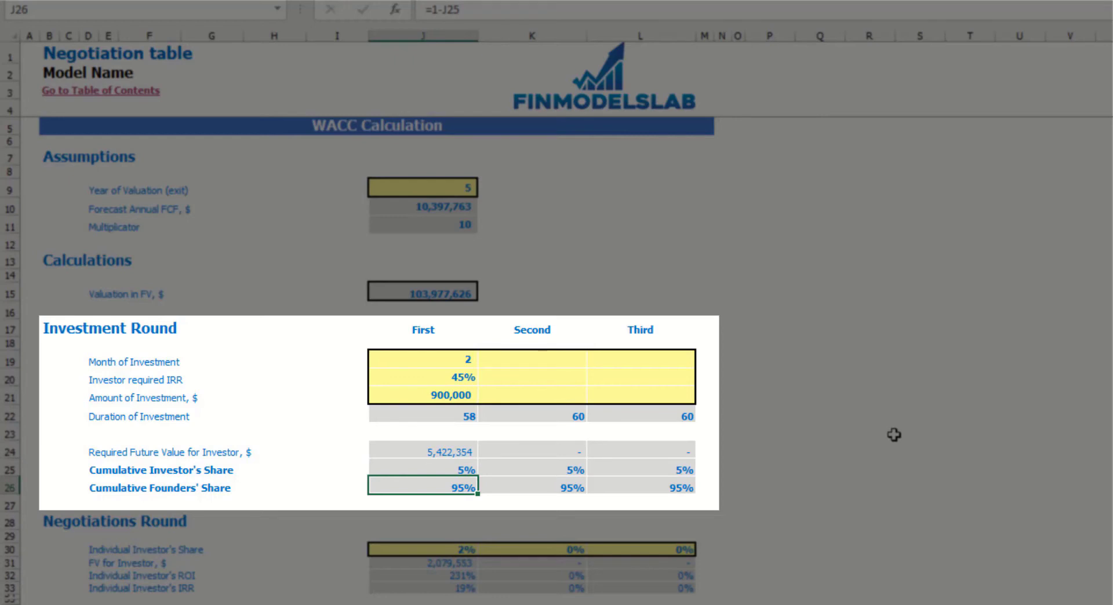
pyautogui.press('Up')
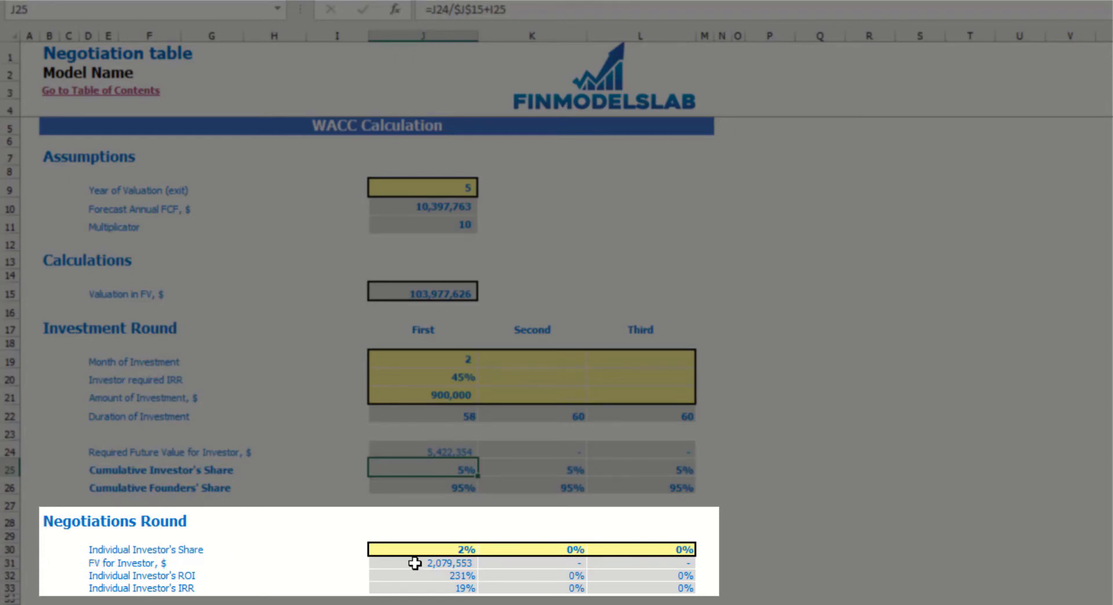
# - Set the Individual Investor's Share of the first round in the Negotiations Round section to 1.5%
pyautogui.click(435, 550)
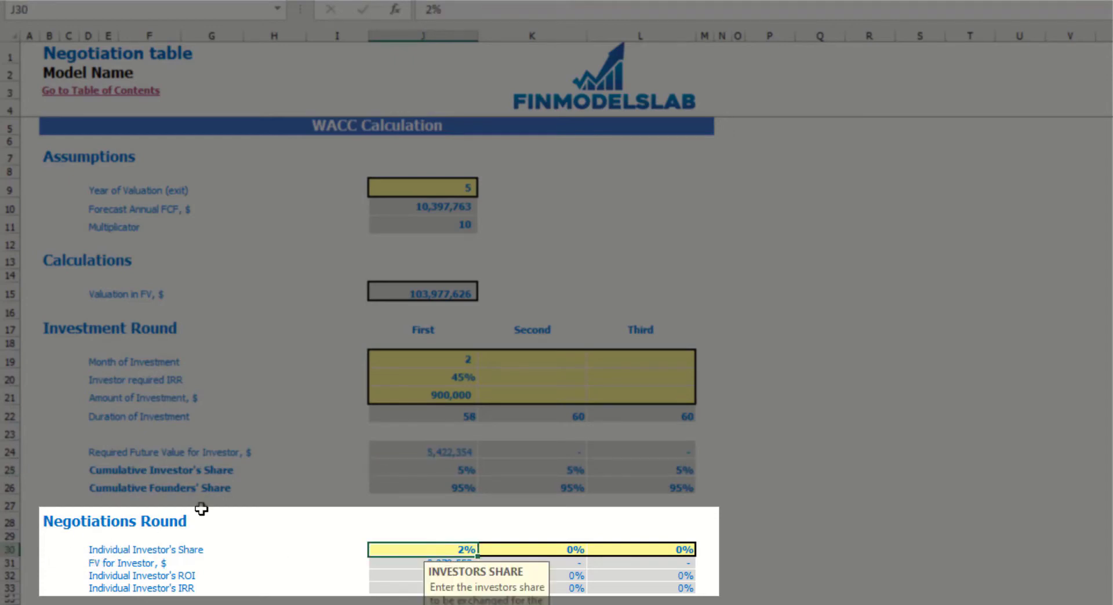
pyautogui.write('1.5')
pyautogui.press('Return')
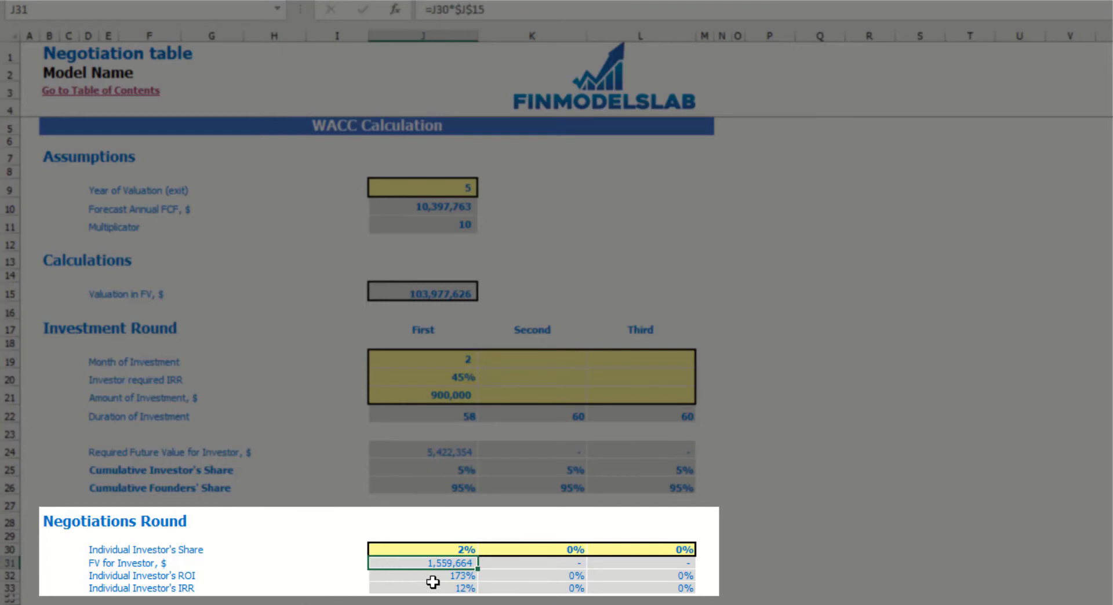
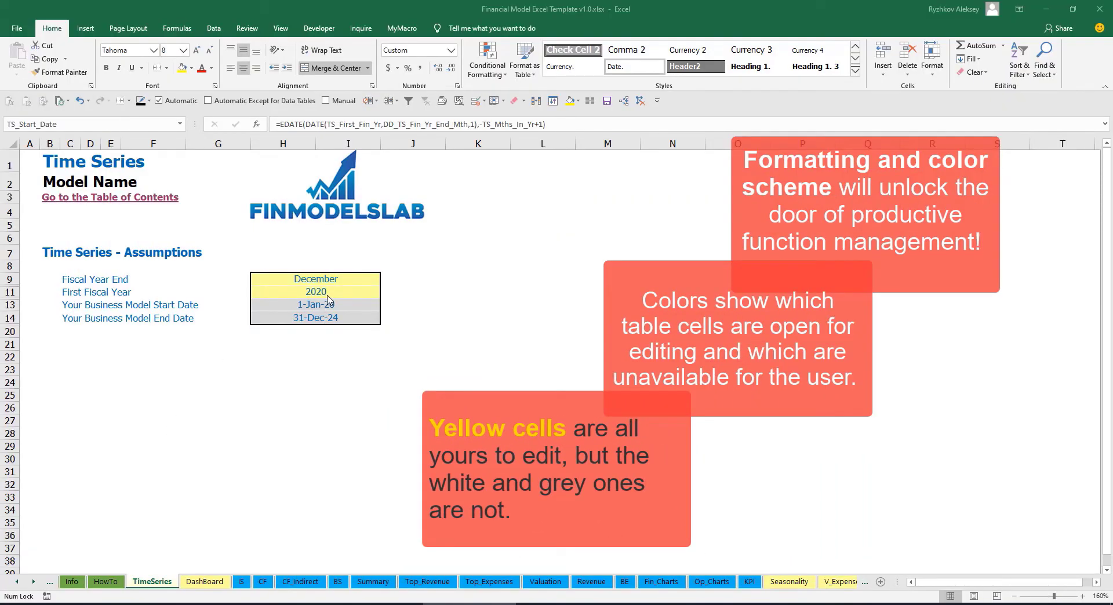
# - Browse the workbook's list of sheets to see the report, input and calculation sheets by colour
pyautogui.click(34, 582)
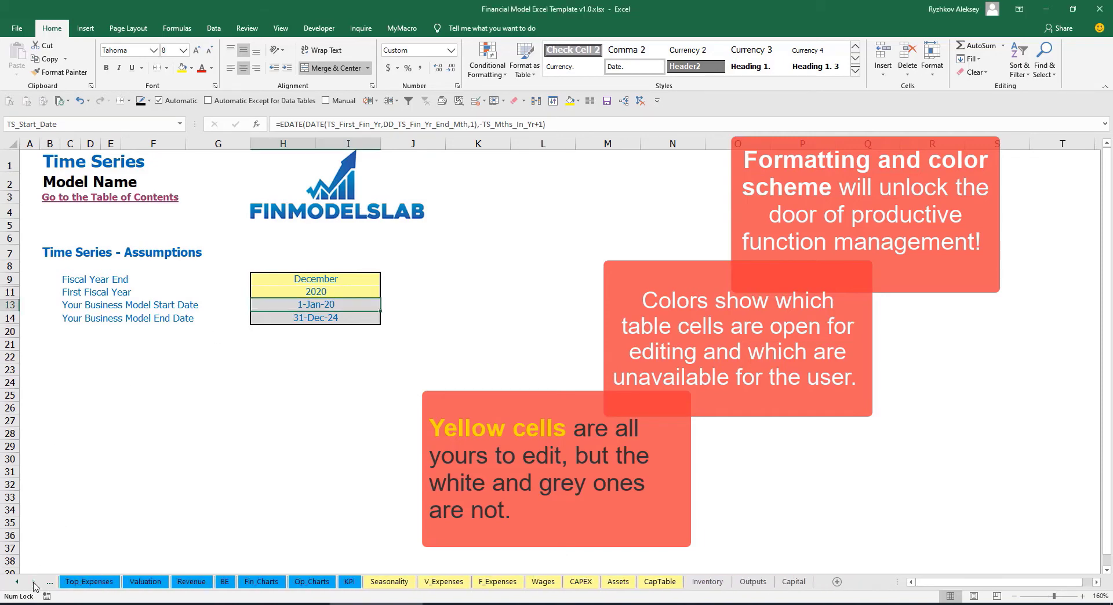
pyautogui.click(18, 583)
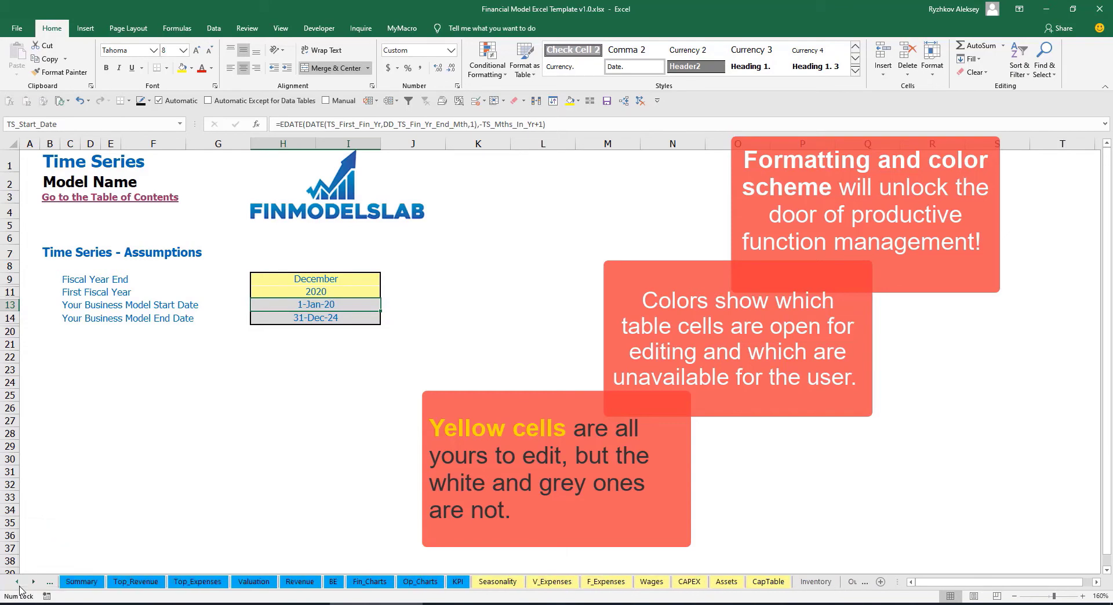
pyautogui.click(18, 584)
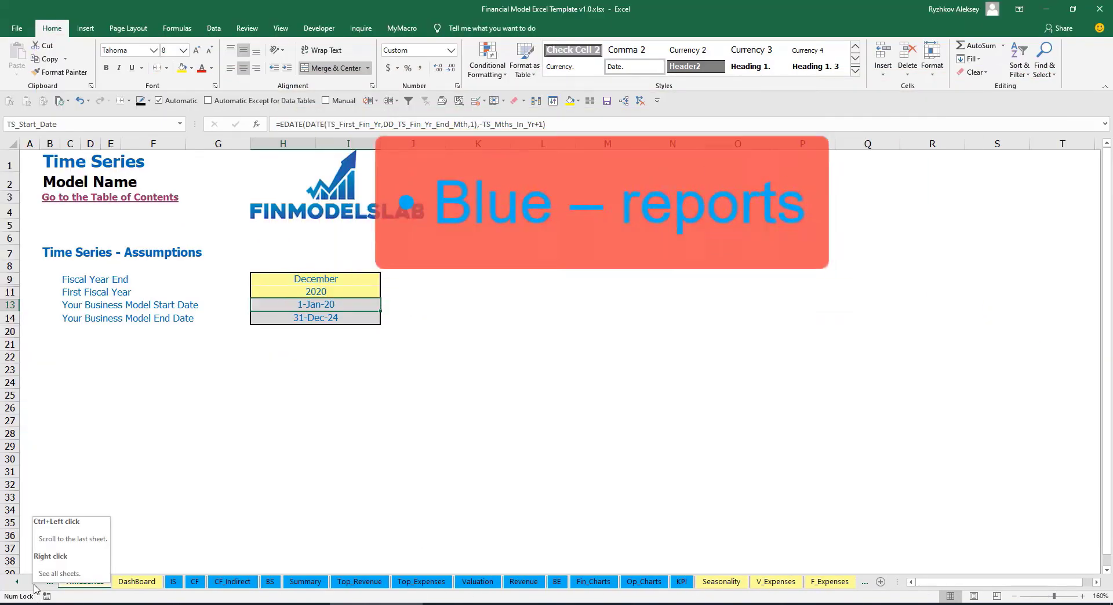
pyautogui.click(34, 582)
pyautogui.click(34, 582)
pyautogui.click(33, 583)
pyautogui.click(34, 585)
pyautogui.click(35, 585)
pyautogui.click(34, 584)
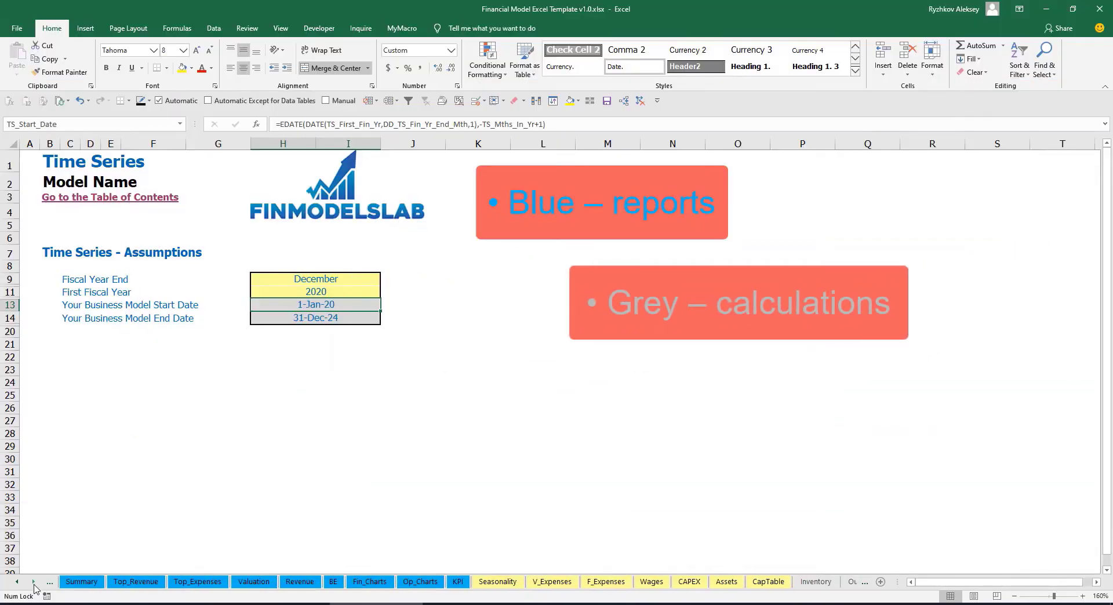
pyautogui.click(34, 584)
pyautogui.click(34, 585)
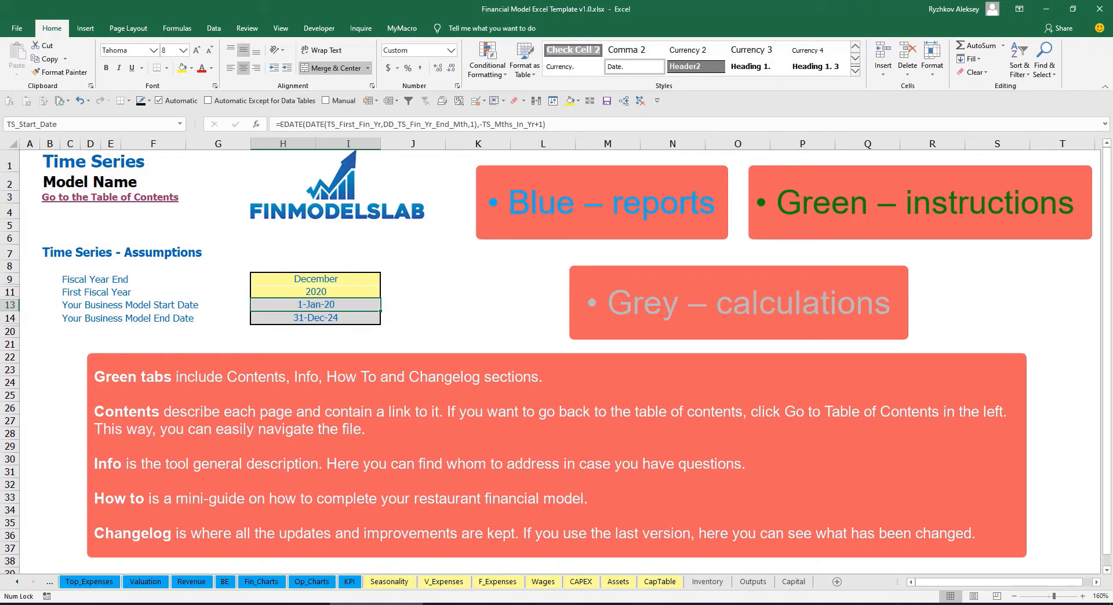
# - Open the Contents sheet, follow its link to the Financial Statements Summary and return to the table of contents
pyautogui.click(17, 583)
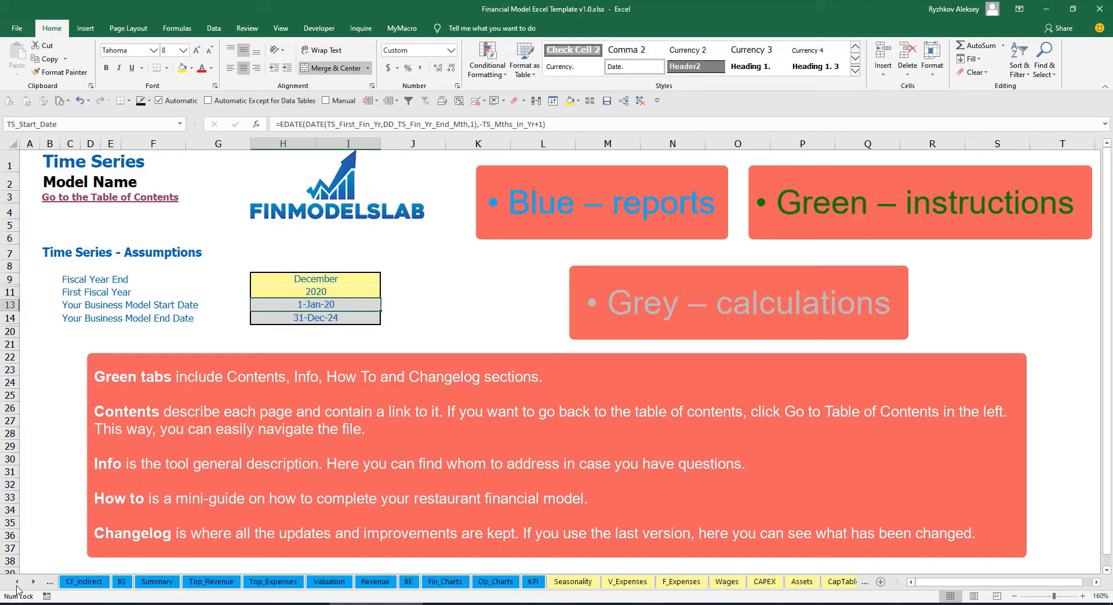
pyautogui.click(18, 585)
pyautogui.click(17, 585)
pyautogui.click(17, 585)
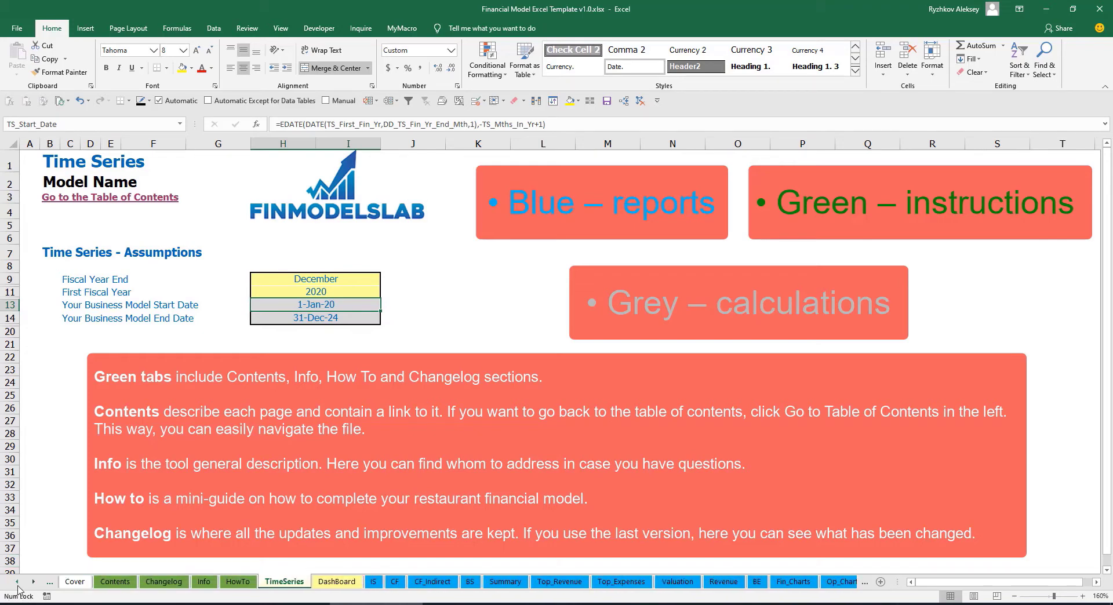
pyautogui.click(17, 584)
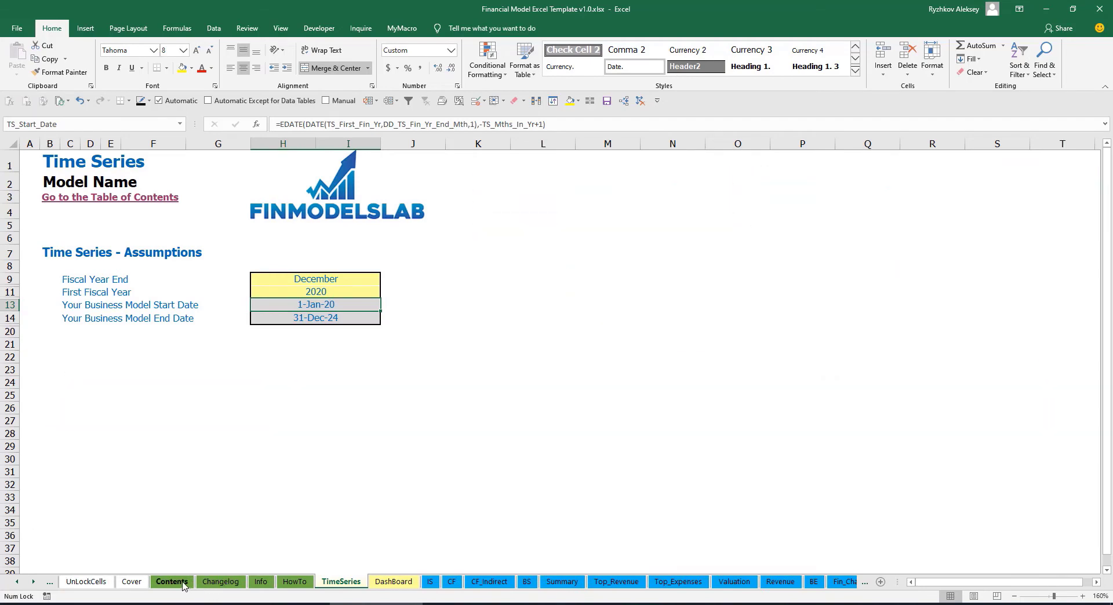
pyautogui.click(171, 582)
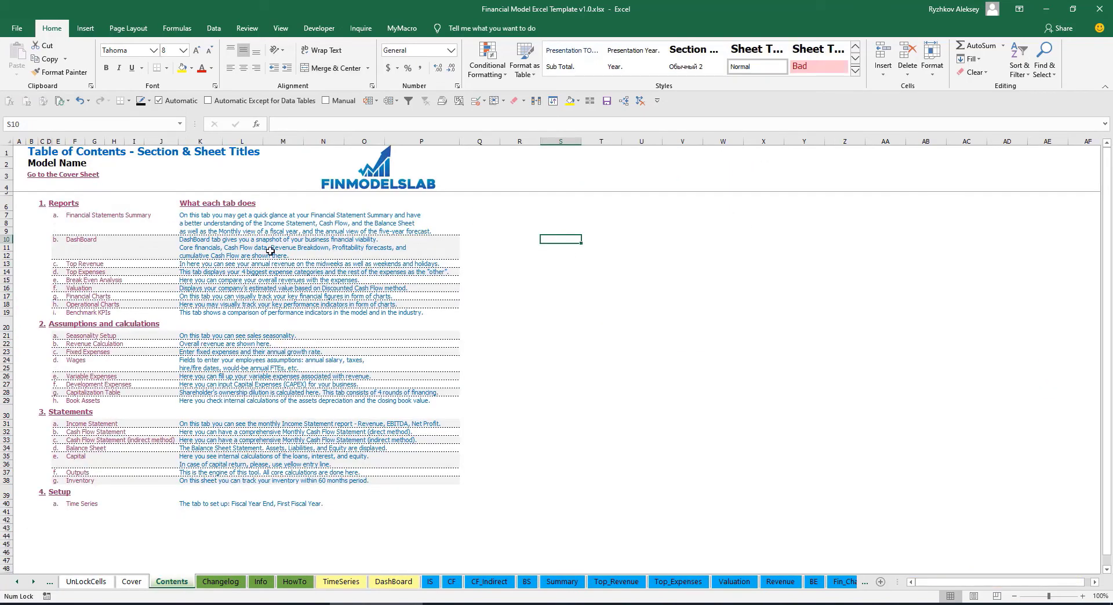
pyautogui.click(101, 219)
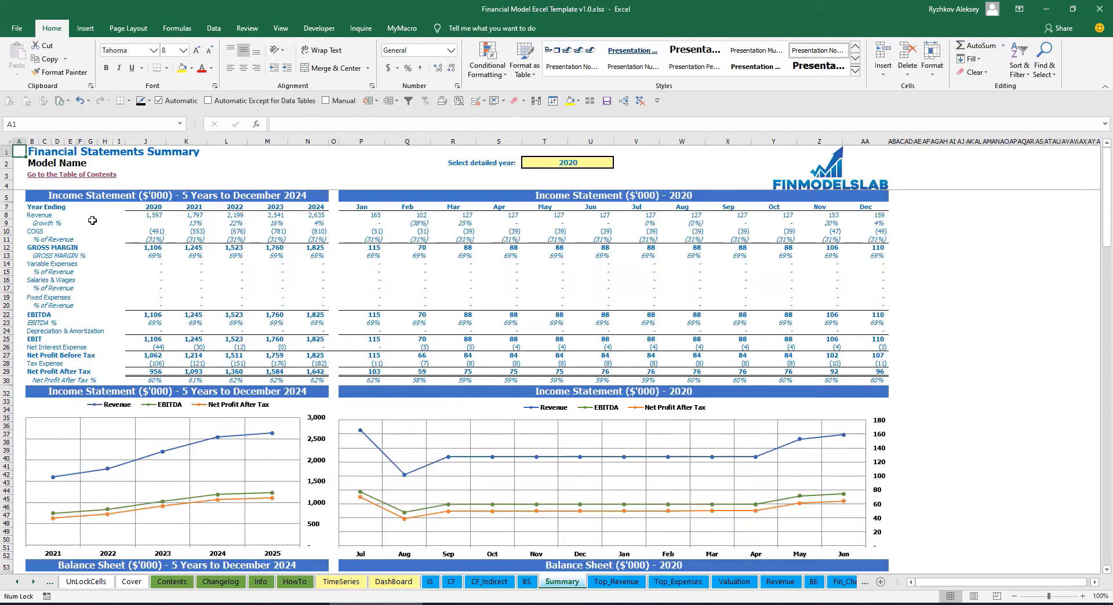
pyautogui.click(63, 175)
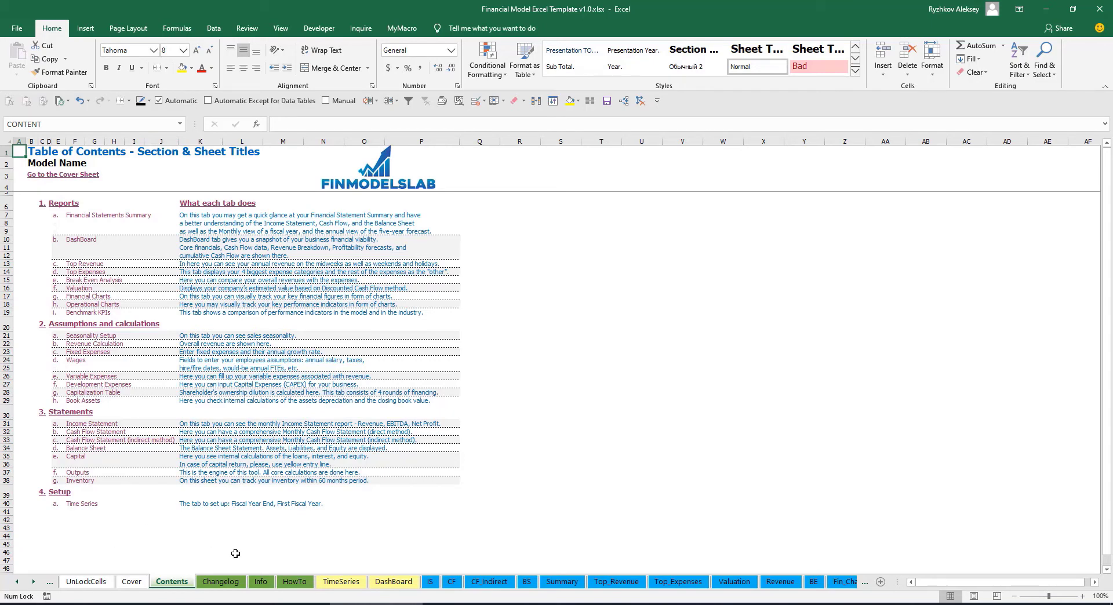
# - Read the HowTo guide from the business model principles through the sections on inputs, expenses, wages, the capitalization table and book assets
pyautogui.click(295, 582)
pyautogui.scroll(20, 114, 318)
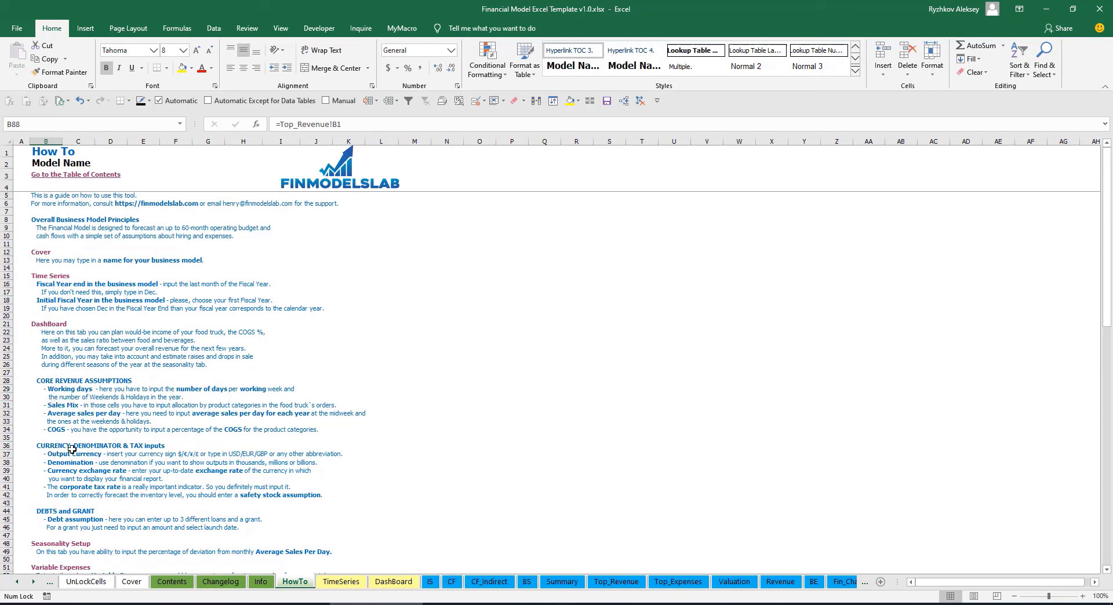
pyautogui.scroll(-3, 52, 388)
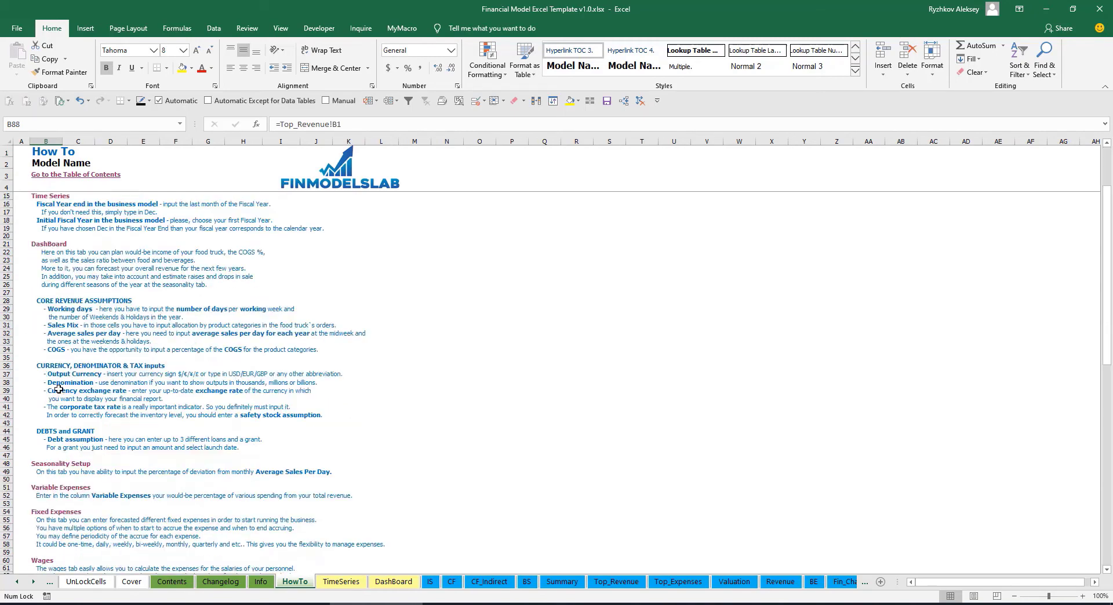
pyautogui.scroll(-3, 66, 406)
pyautogui.scroll(-6, 58, 438)
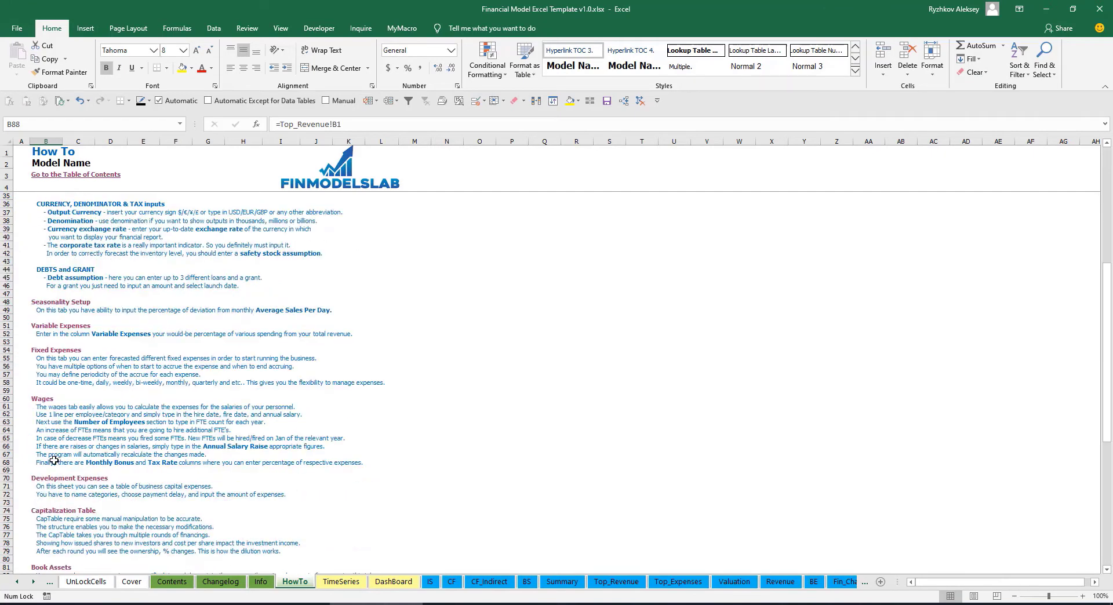
pyautogui.scroll(12, 59, 384)
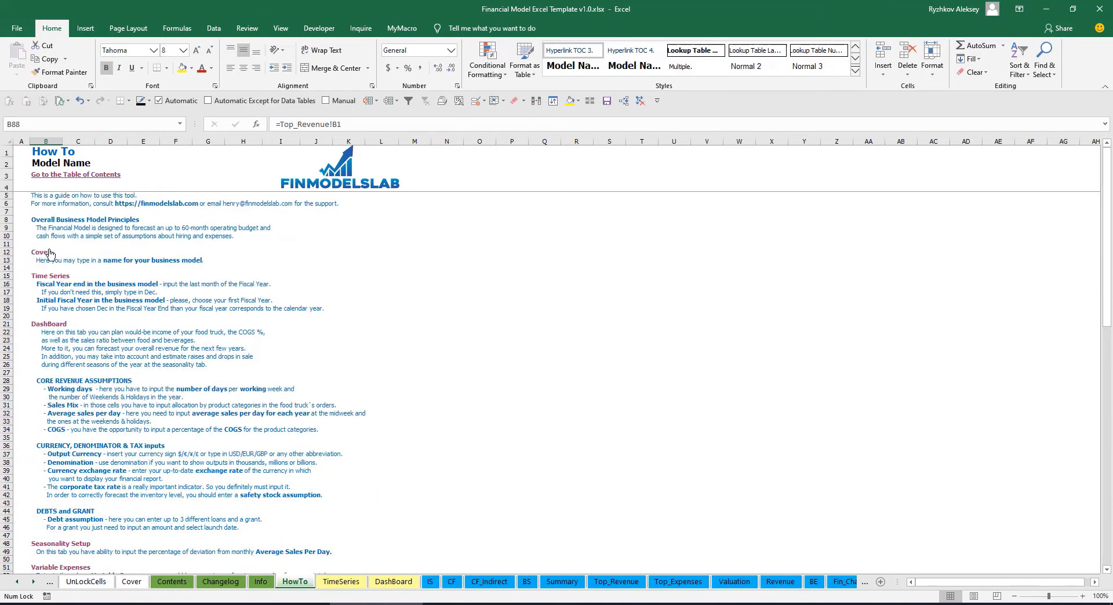
pyautogui.scroll(-10, 46, 358)
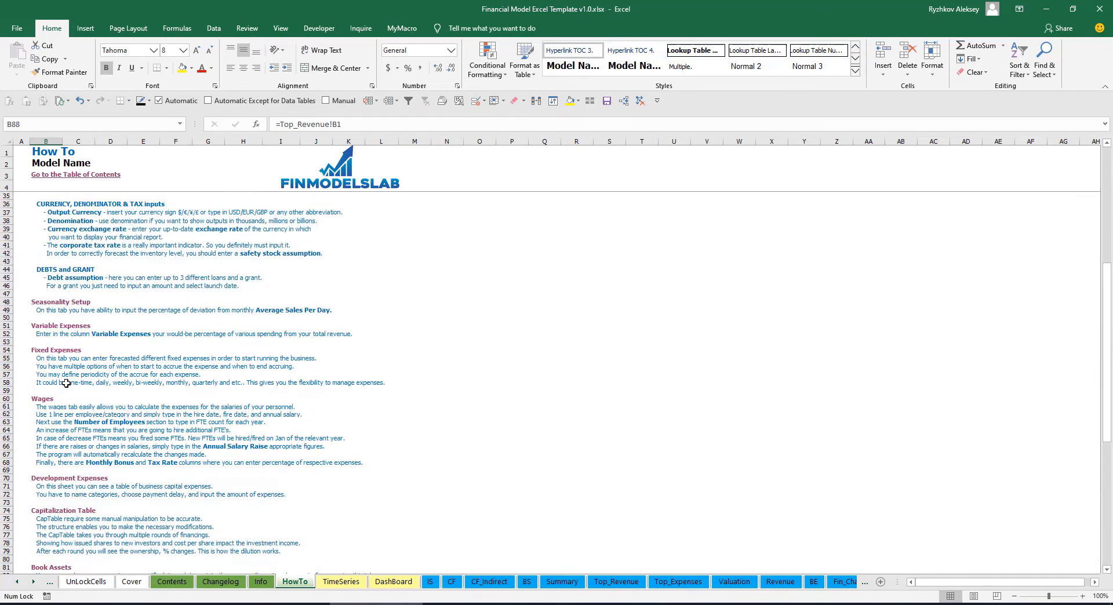
pyautogui.scroll(-3, 49, 339)
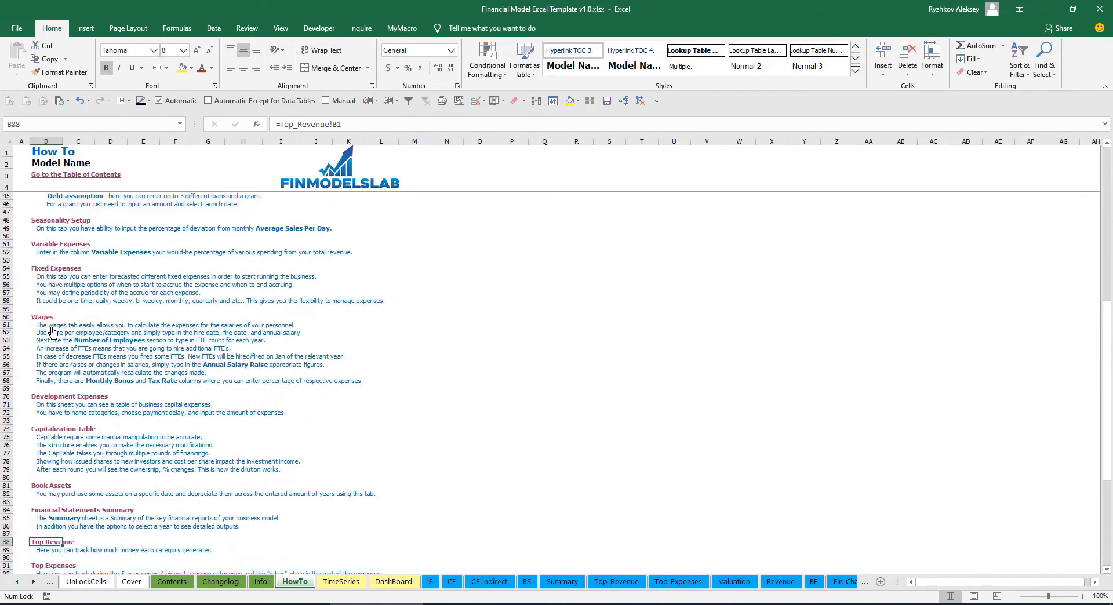
pyautogui.click(37, 488)
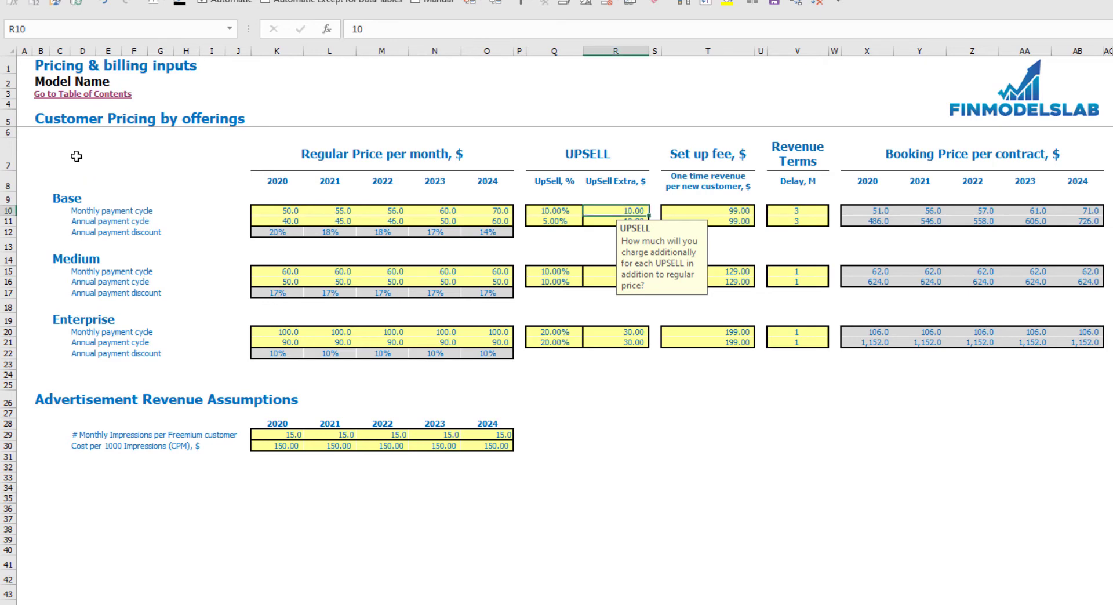
# - Look over the Base, Medium and Enterprise offering names on the Pricing & billing inputs sheet
pyautogui.click(60, 198)
pyautogui.click(55, 259)
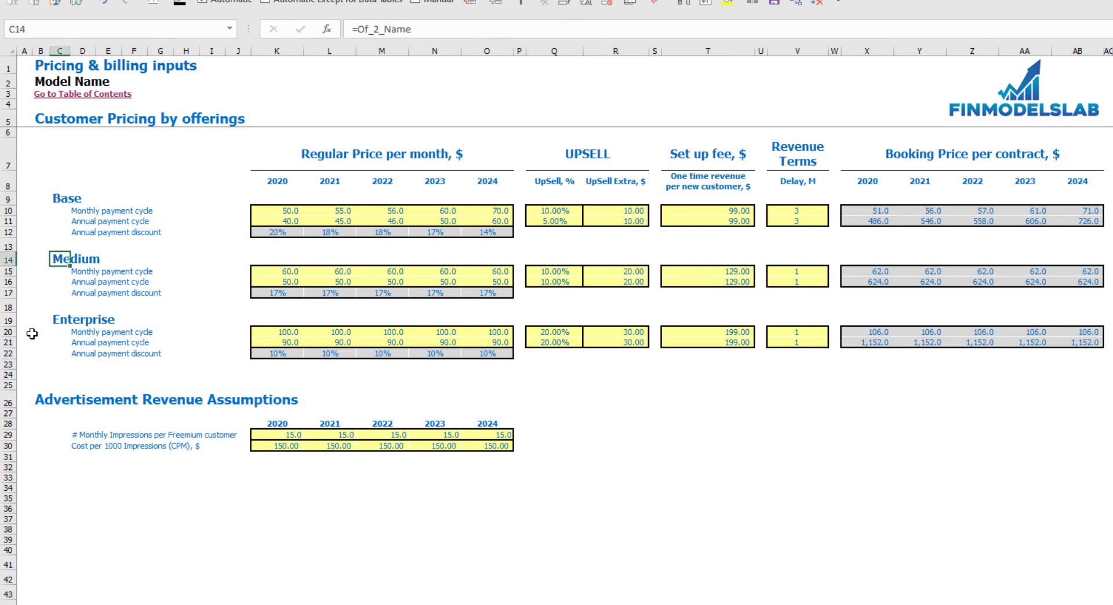
pyautogui.click(50, 322)
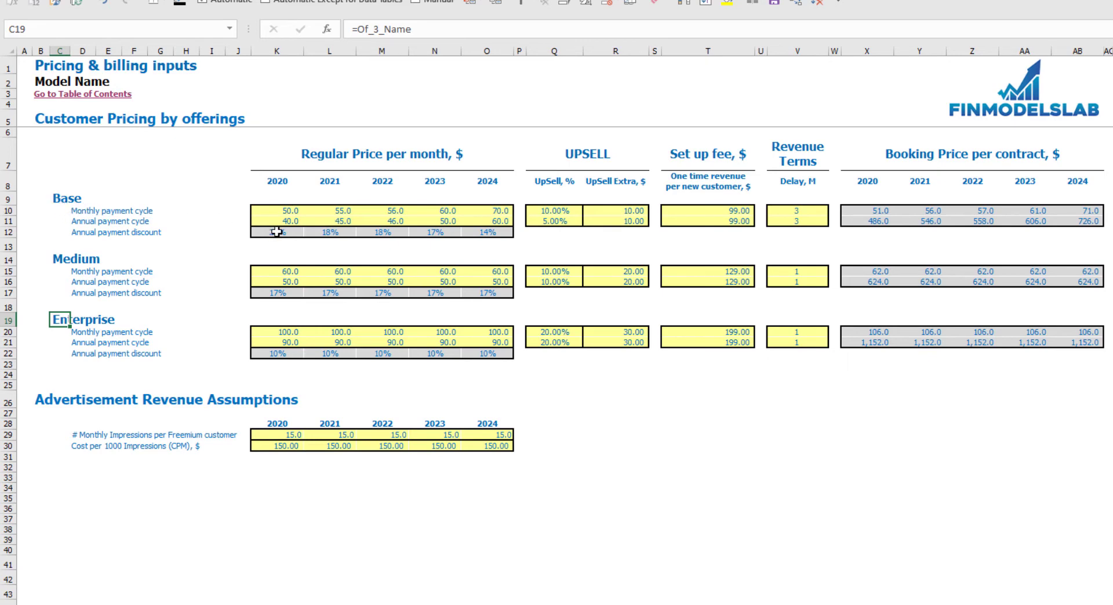
# - Set the Base offering's regular monthly-cycle prices for 2020 to 2024 to 40, 45, 55, 60 and 65
pyautogui.click(287, 210)
pyautogui.write('40')
pyautogui.press('Tab')
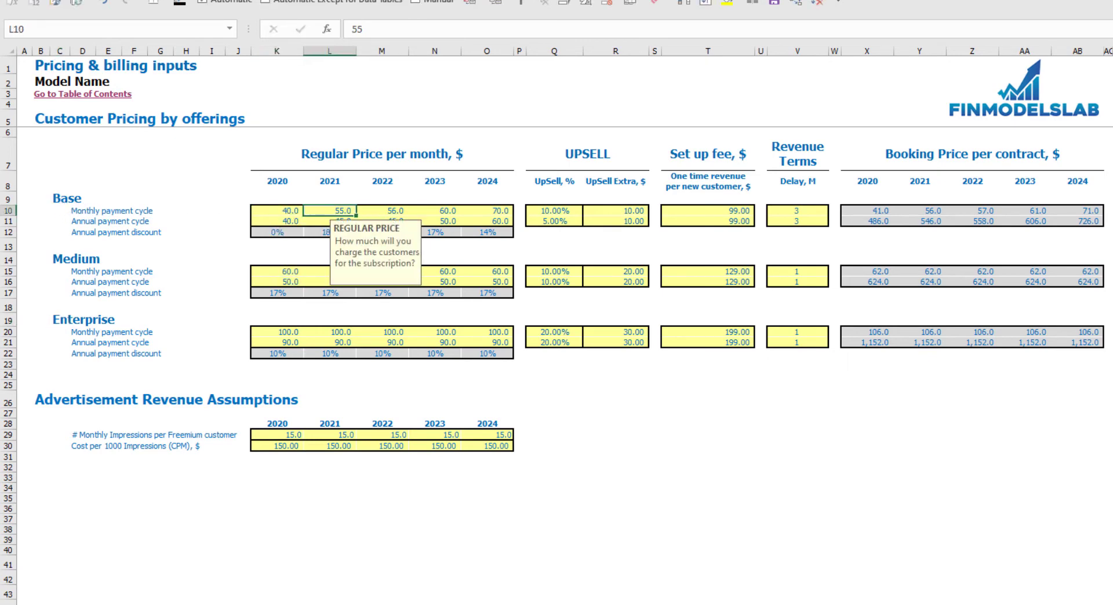
pyautogui.write('45')
pyautogui.press('Tab')
pyautogui.write('55')
pyautogui.press('Tab')
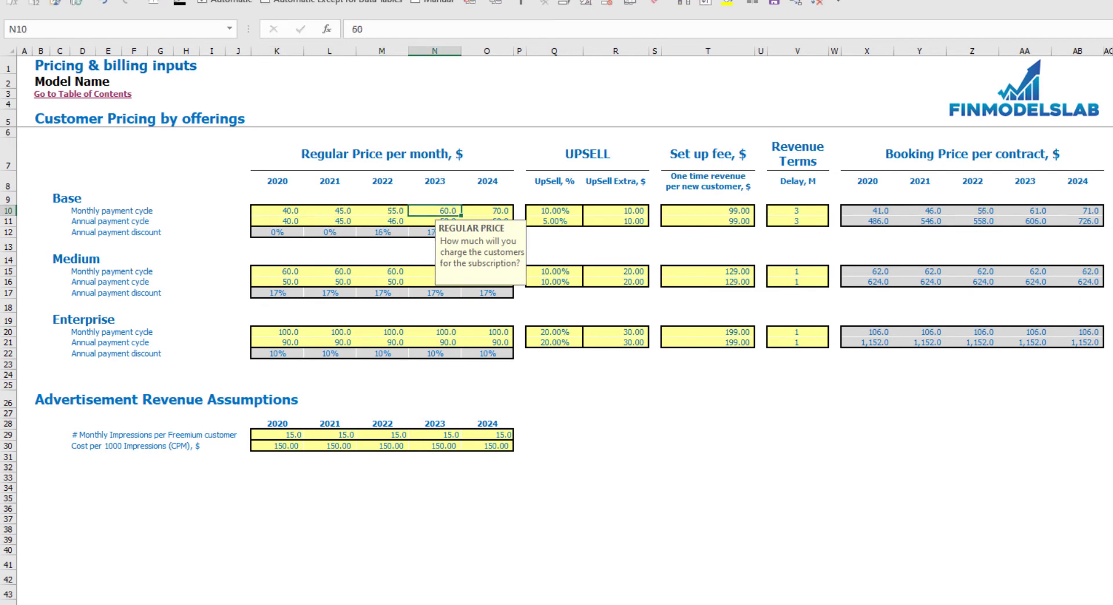
pyautogui.write('60')
pyautogui.press('Tab')
pyautogui.write('65')
pyautogui.press('Return')
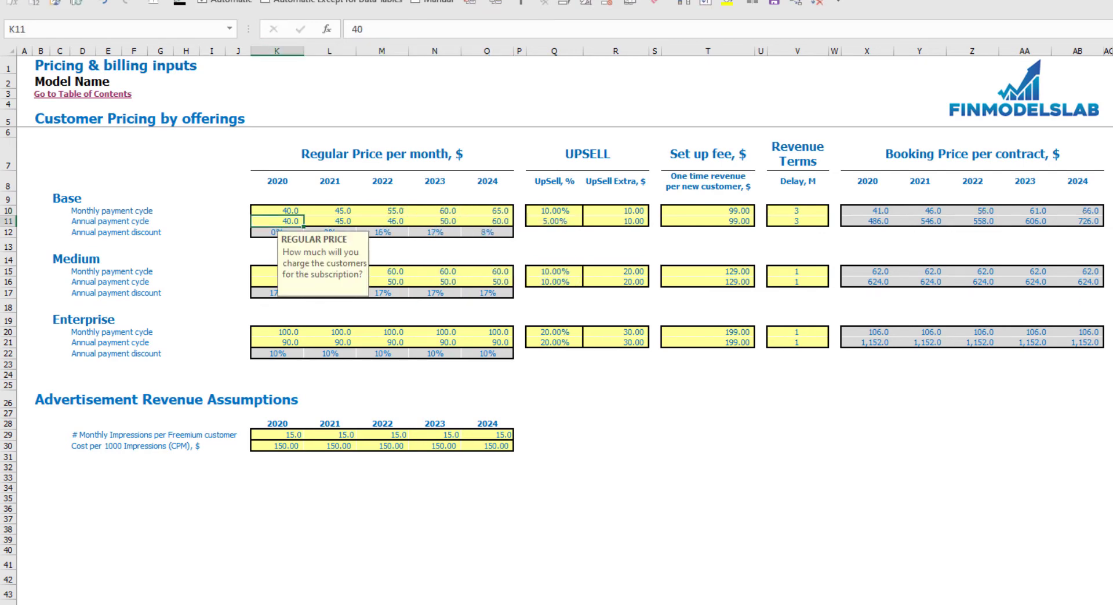
pyautogui.press('Left')
pyautogui.press('Left')
pyautogui.press('Left')
pyautogui.press('Left')
pyautogui.press('Left')
pyautogui.press('Left')
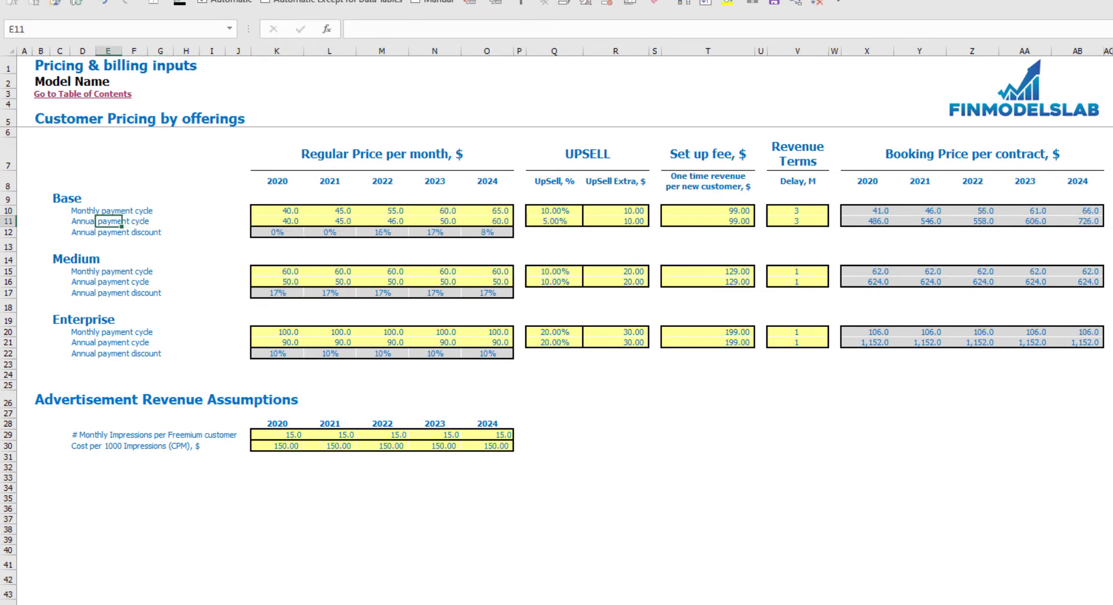
pyautogui.press('Right')
pyautogui.press('Right')
pyautogui.press('Right')
pyautogui.press('Right')
pyautogui.press('Right')
pyautogui.press('Right')
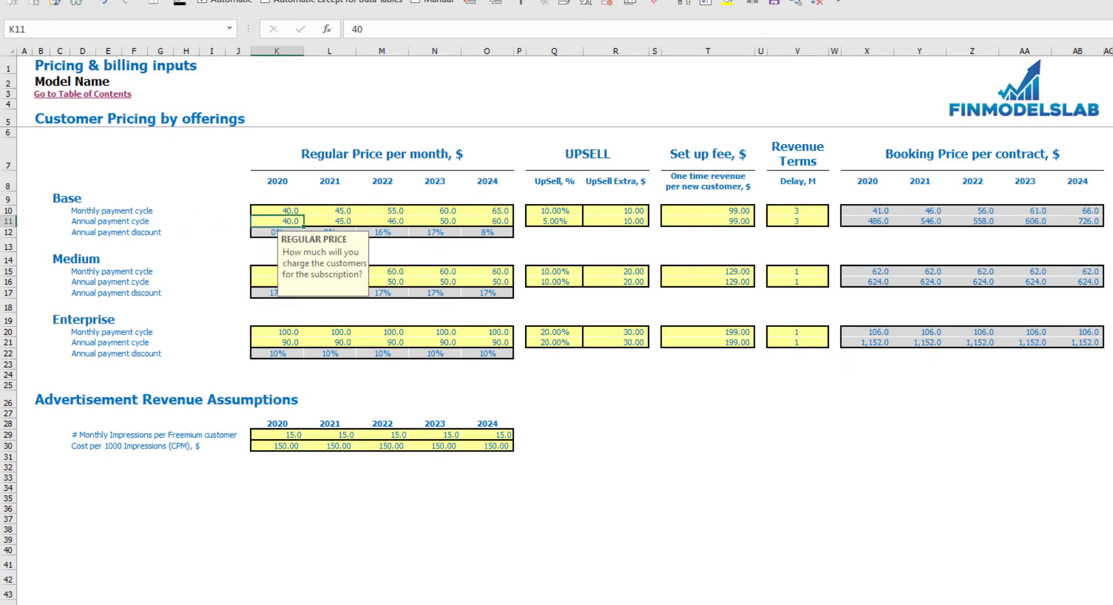
pyautogui.press('Down')
pyautogui.press('Up')
# - Set the Base offering's regular annual-cycle prices for 2020 to 2024 to 35, 40, 45, 50 and 55
pyautogui.write('35')
pyautogui.press('Tab')
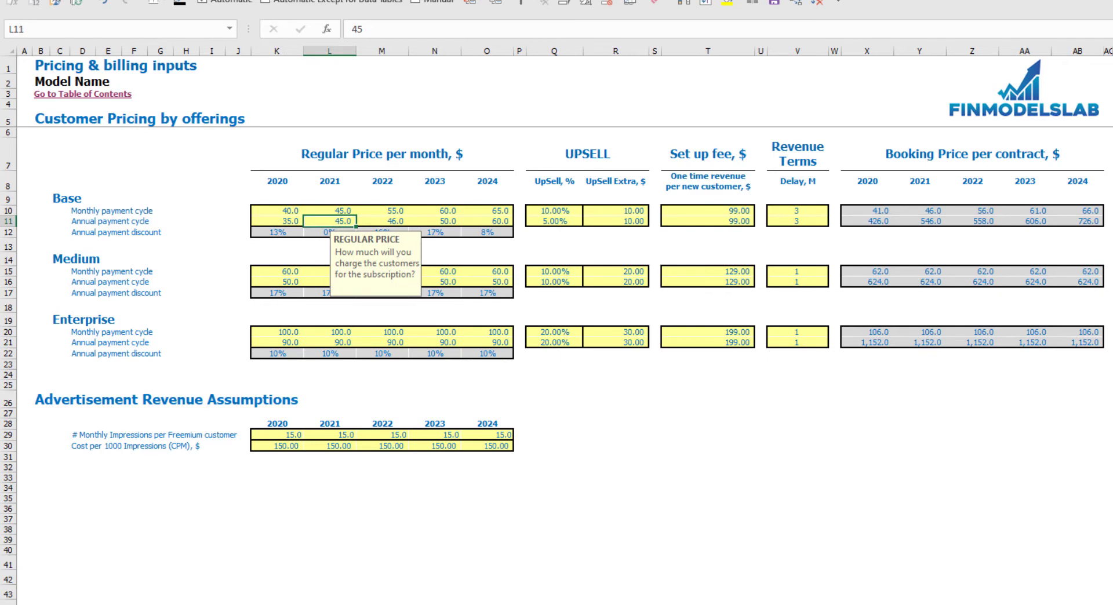
pyautogui.write('40')
pyautogui.press('Tab')
pyautogui.write('45')
pyautogui.press('Tab')
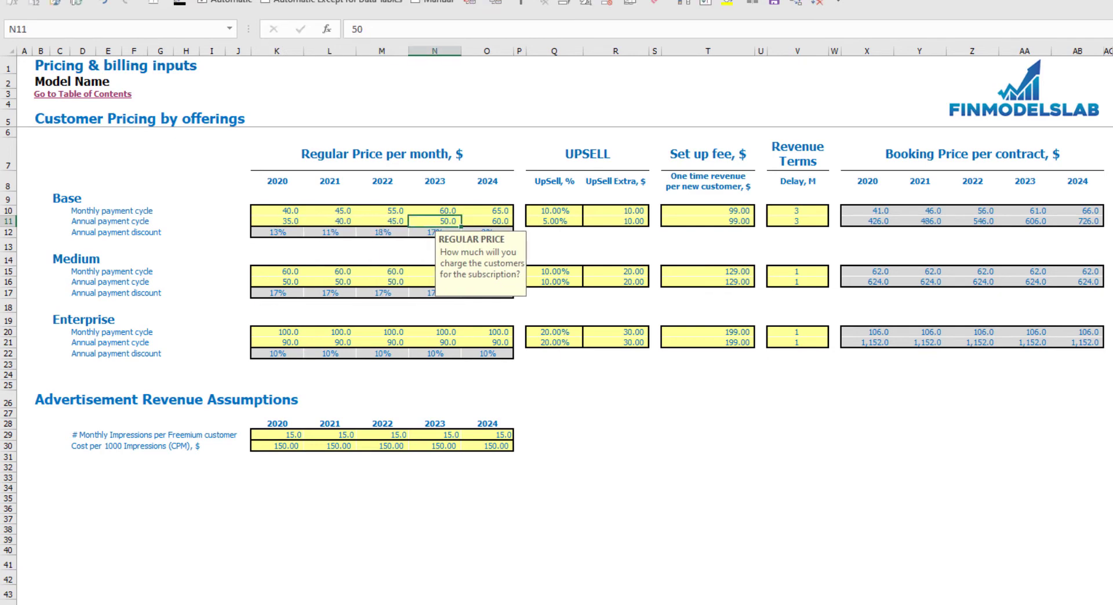
pyautogui.write('50')
pyautogui.press('Tab')
pyautogui.write('55')
pyautogui.press('Return')
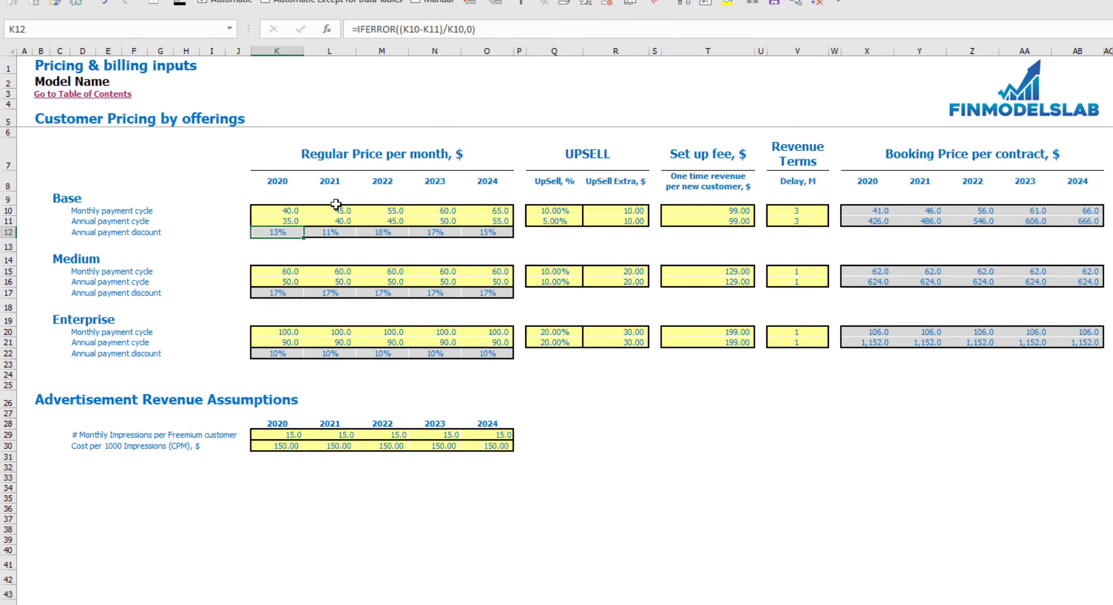
# - Examine the Base offering's annual payment discount for each year from 2020 to 2024
pyautogui.press('Right')
pyautogui.press('Right')
pyautogui.press('Right')
pyautogui.press('Right')
pyautogui.press('Left')
pyautogui.press('Left')
pyautogui.press('Left')
pyautogui.press('Left')
# - Set the UpSell Extra of the Base offering's monthly payment cycle to 20
pyautogui.click(573, 211)
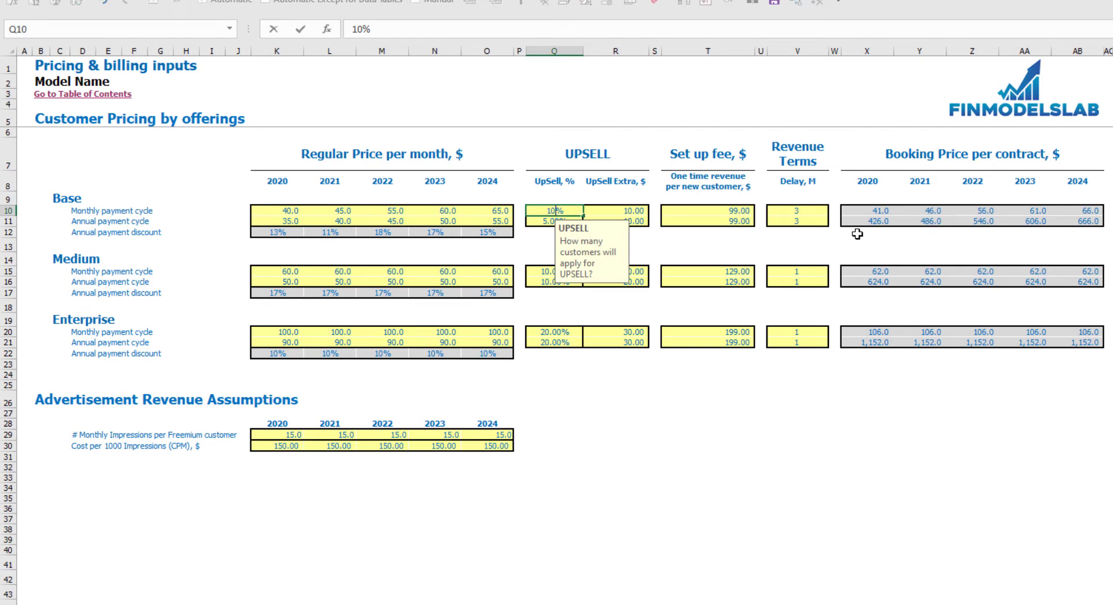
pyautogui.press('Right')
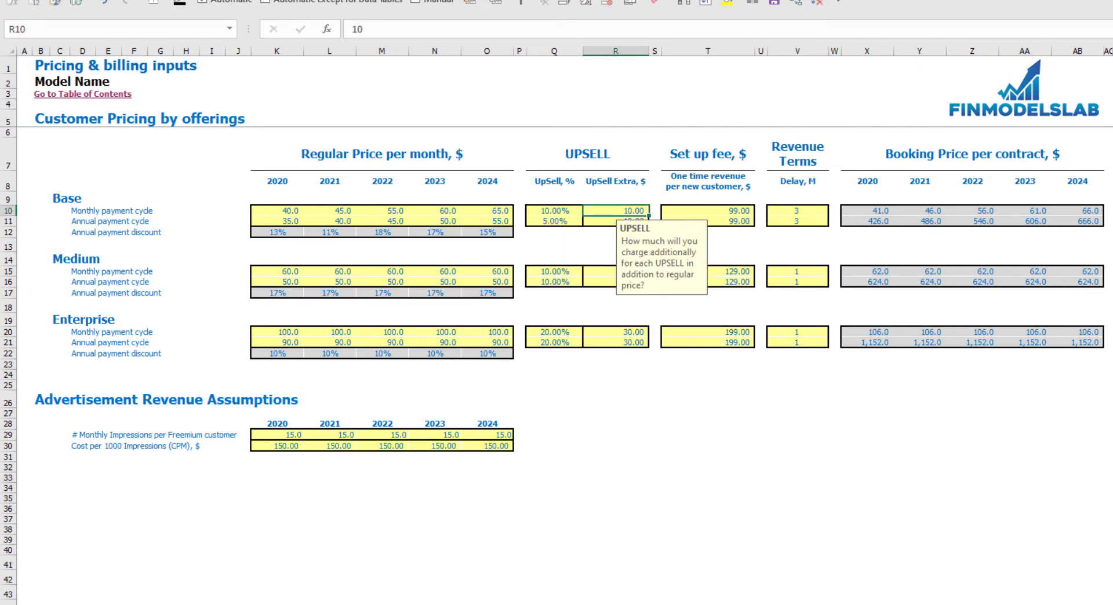
pyautogui.write('20')
pyautogui.press('Return')
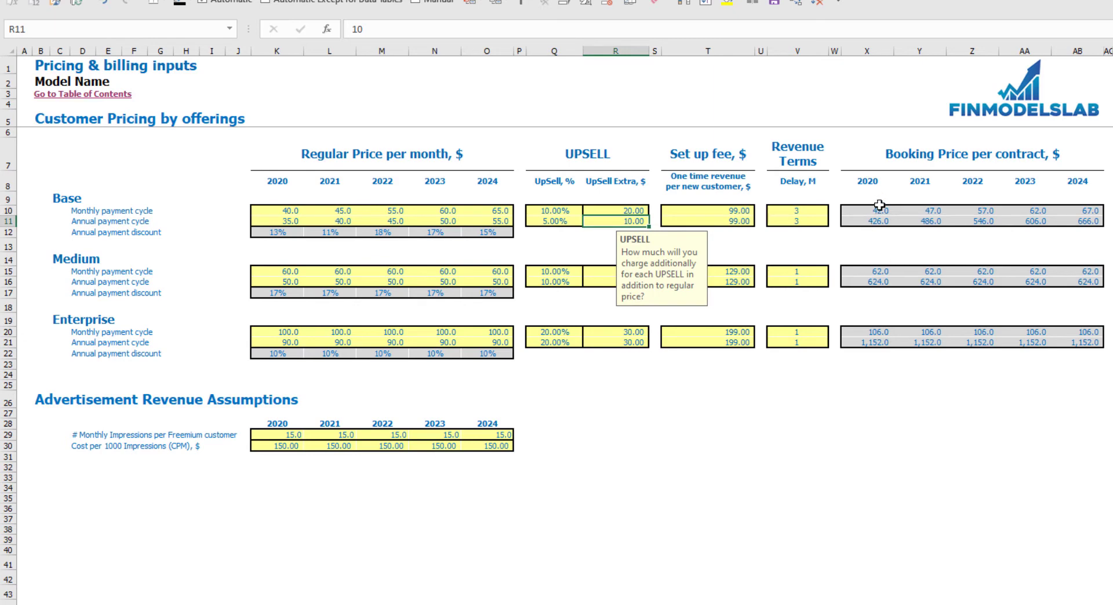
# - Examine how the Base monthly-cycle booking prices per contract are calculated from the regular price, upsell percentage and upsell extra
pyautogui.click(916, 155)
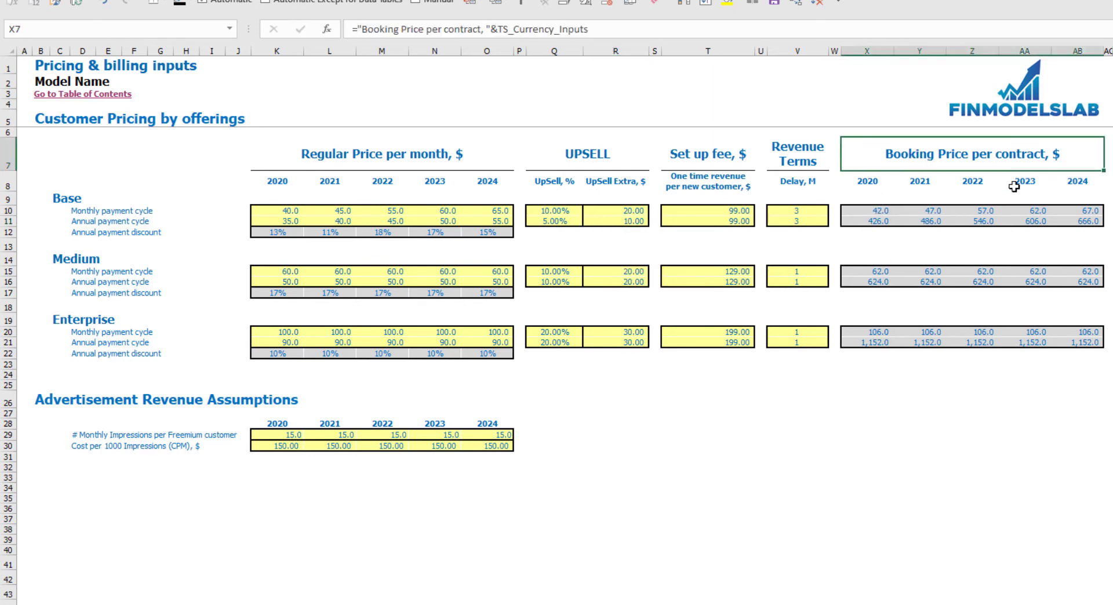
pyautogui.click(880, 210)
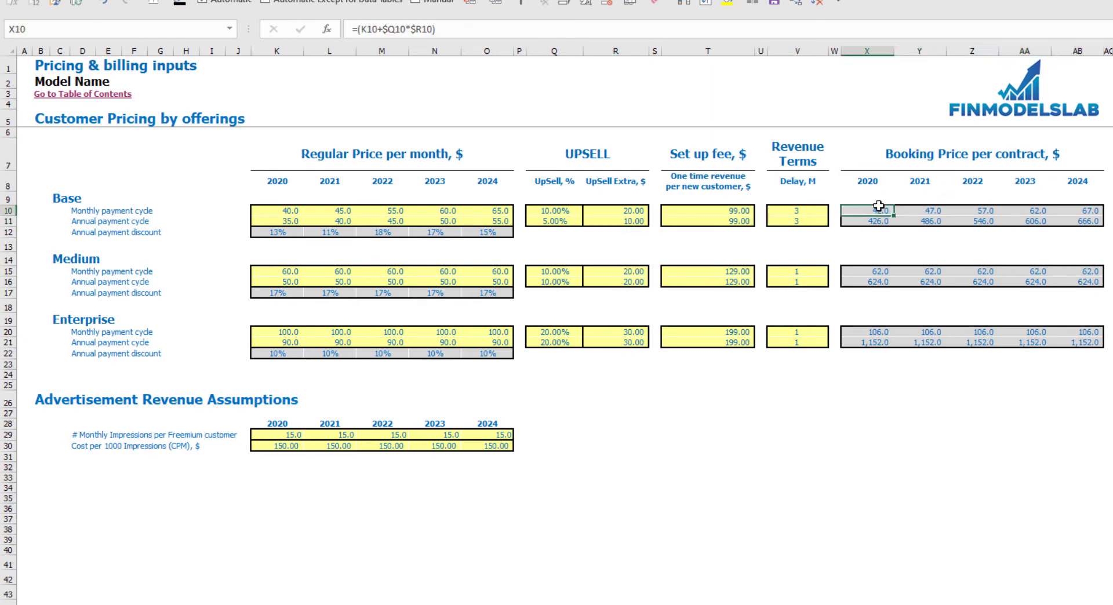
pyautogui.click(275, 209)
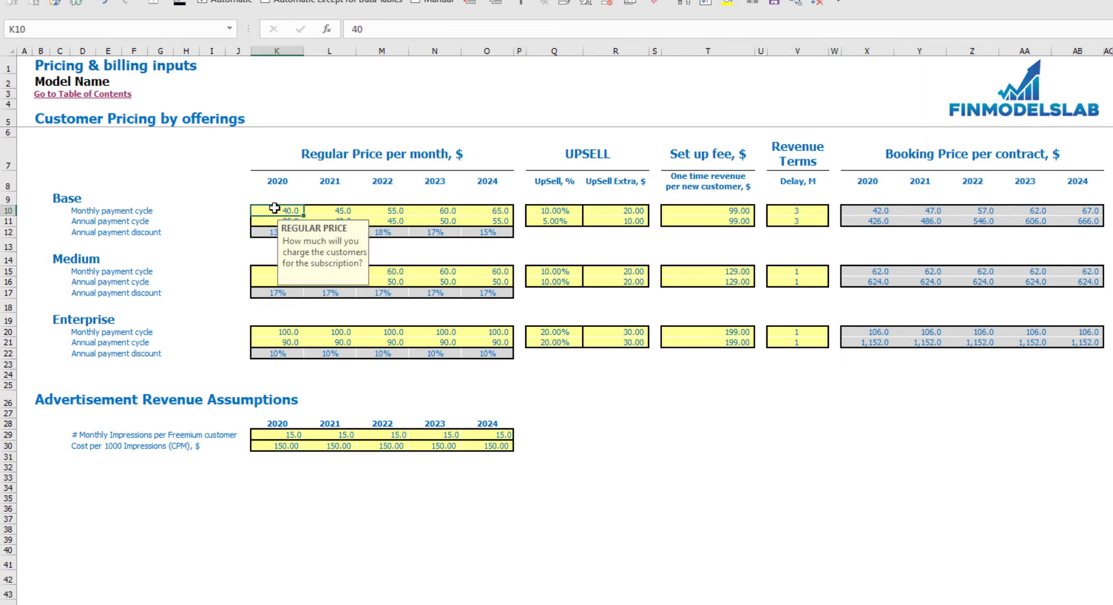
pyautogui.click(563, 209)
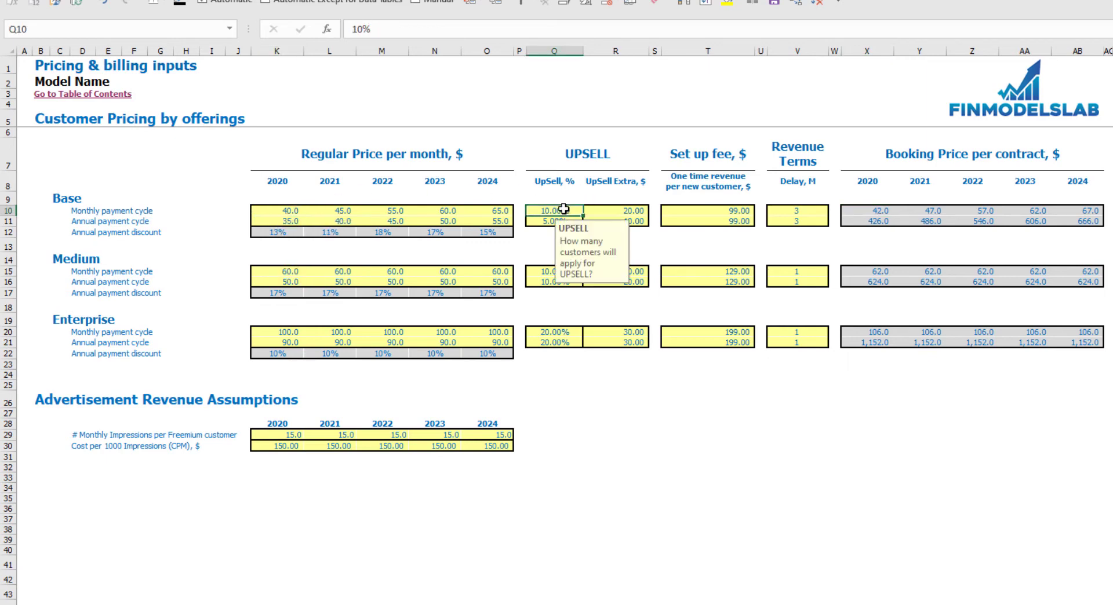
pyautogui.click(614, 212)
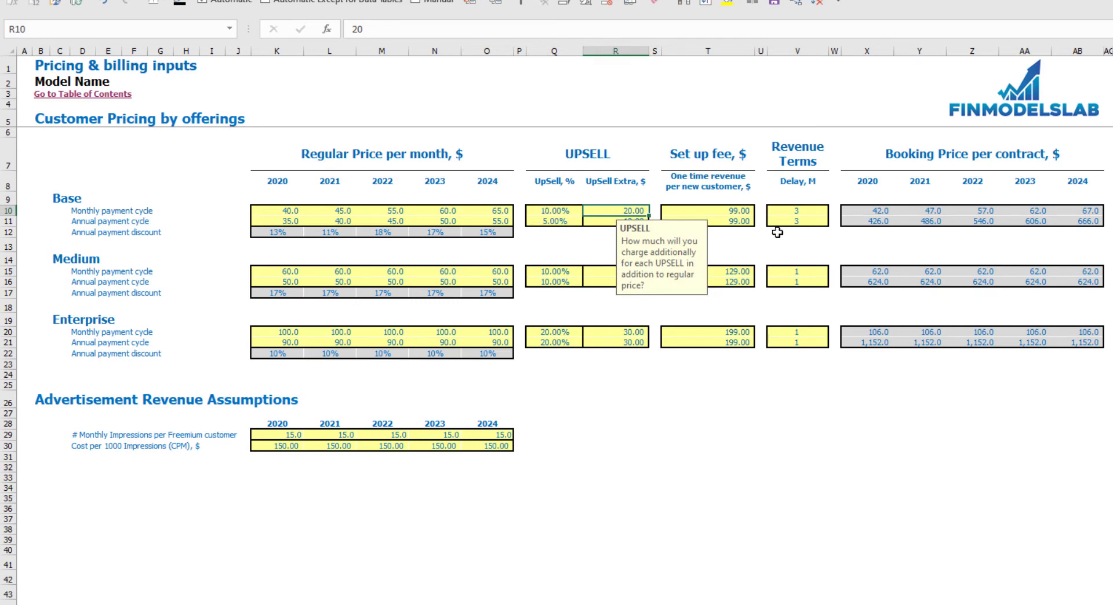
pyautogui.click(881, 210)
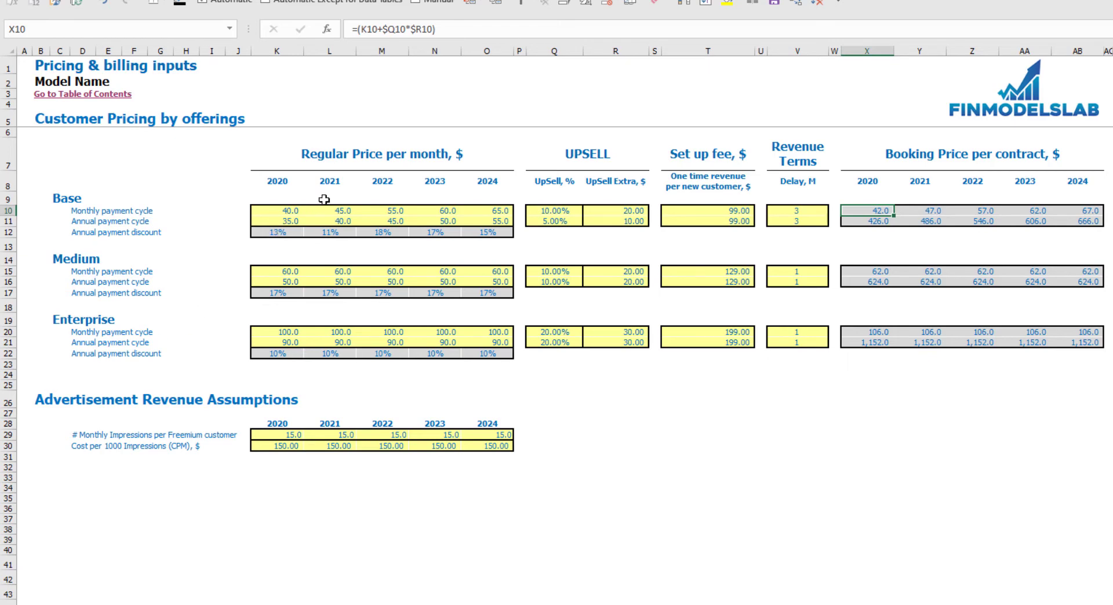
pyautogui.click(937, 215)
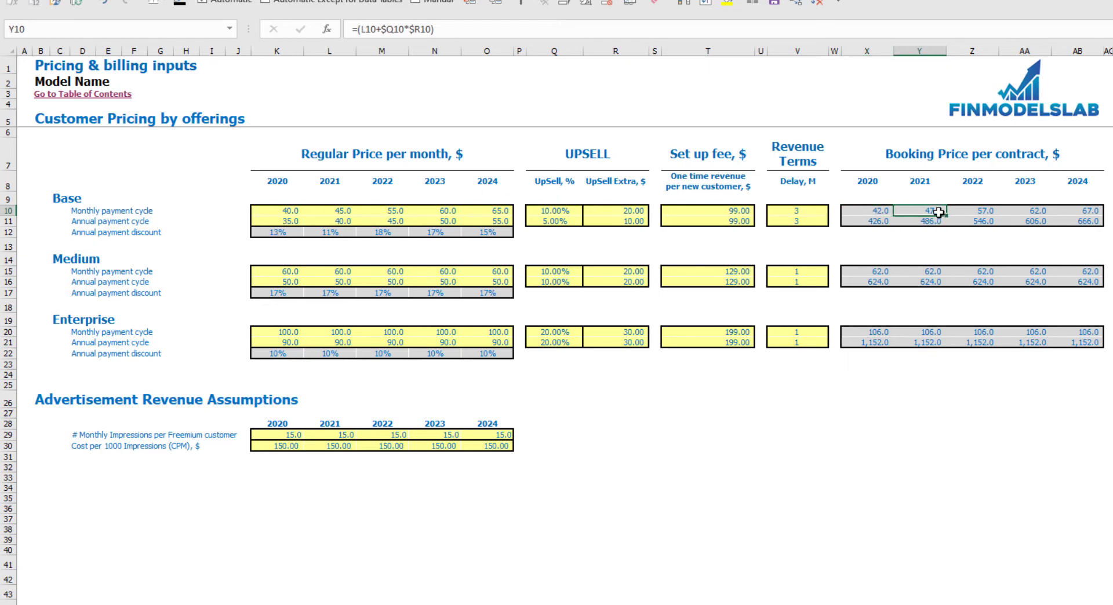
pyautogui.press('Right')
pyautogui.press('Right')
pyautogui.press('Right')
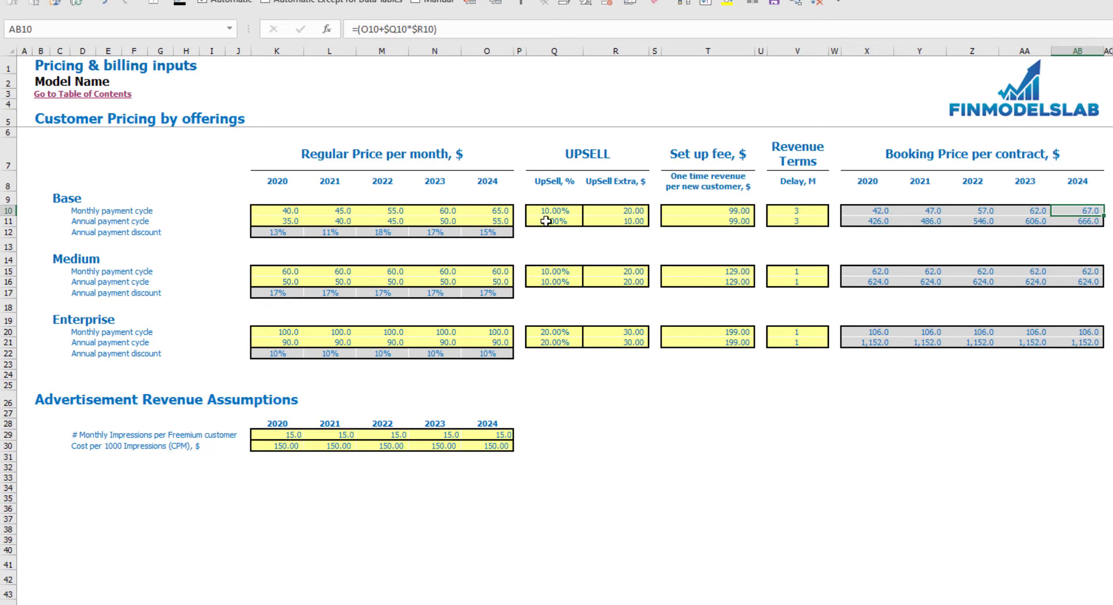
# - Clear the UpSell percentage and UpSell Extra of the Base offering's annual payment cycle
pyautogui.moveTo(546, 221); pyautogui.dragTo(615, 222)
pyautogui.press('Delete')
pyautogui.click(688, 433)
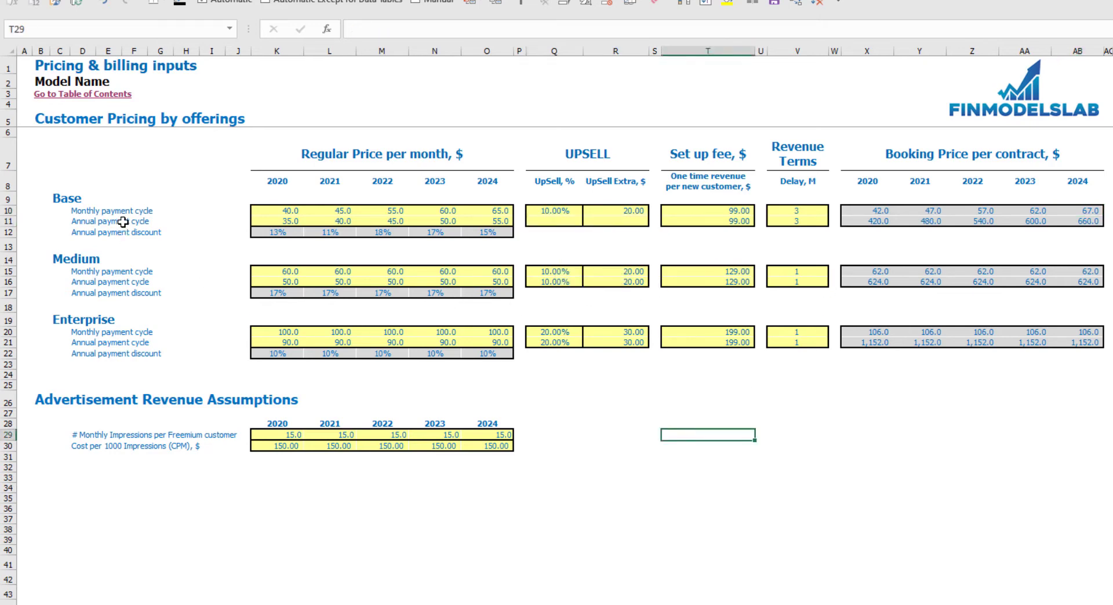
# - Examine the formula behind the Base annual-cycle booking price per contract and its results for 2020 to 2024
pyautogui.click(278, 220)
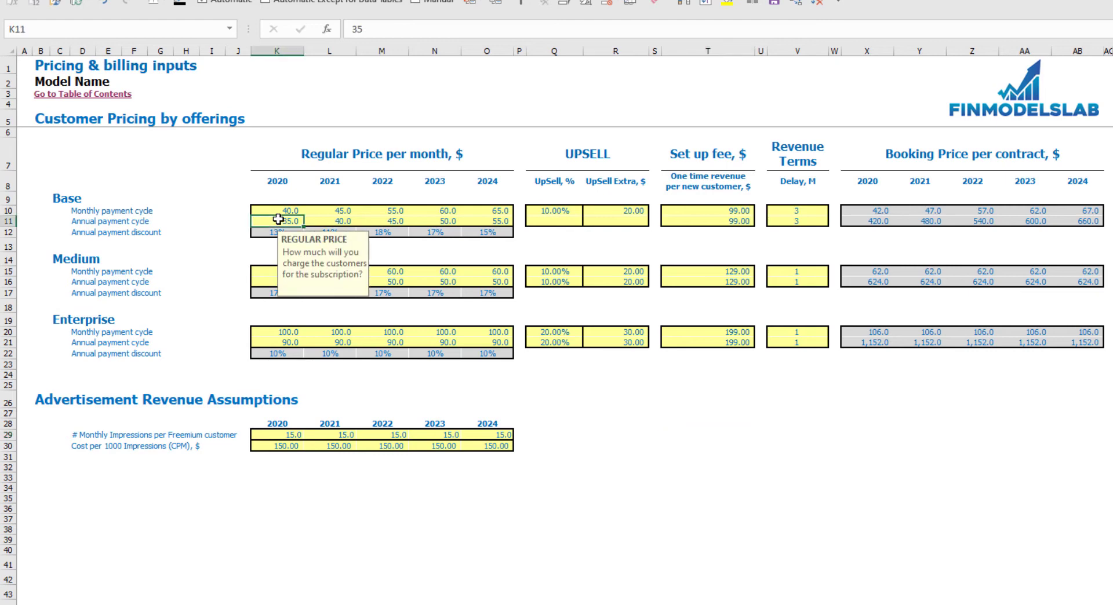
pyautogui.doubleClick(868, 221)
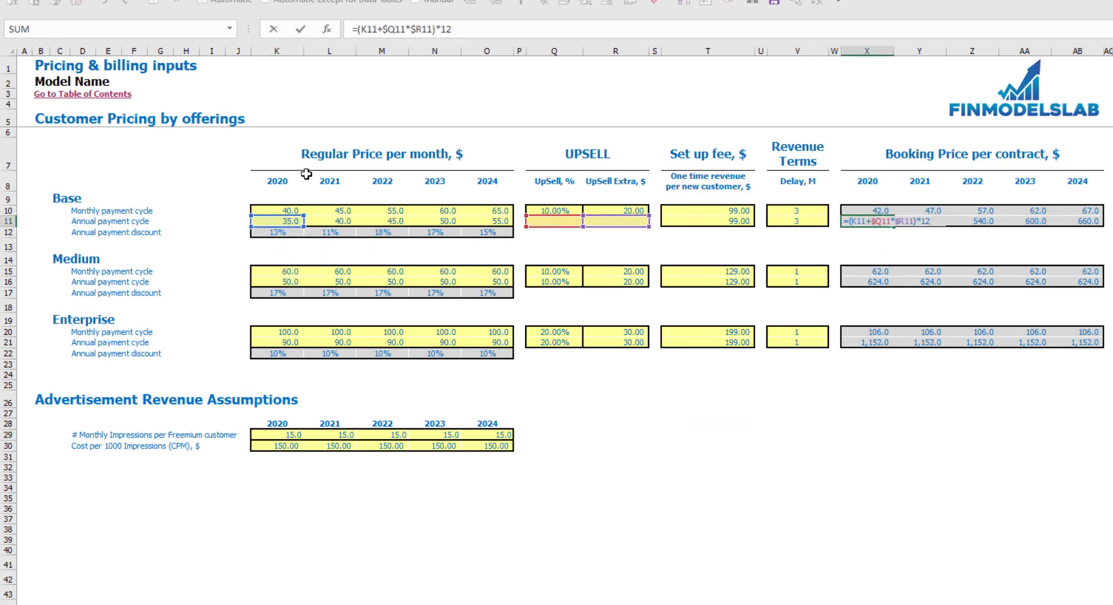
pyautogui.press('Escape')
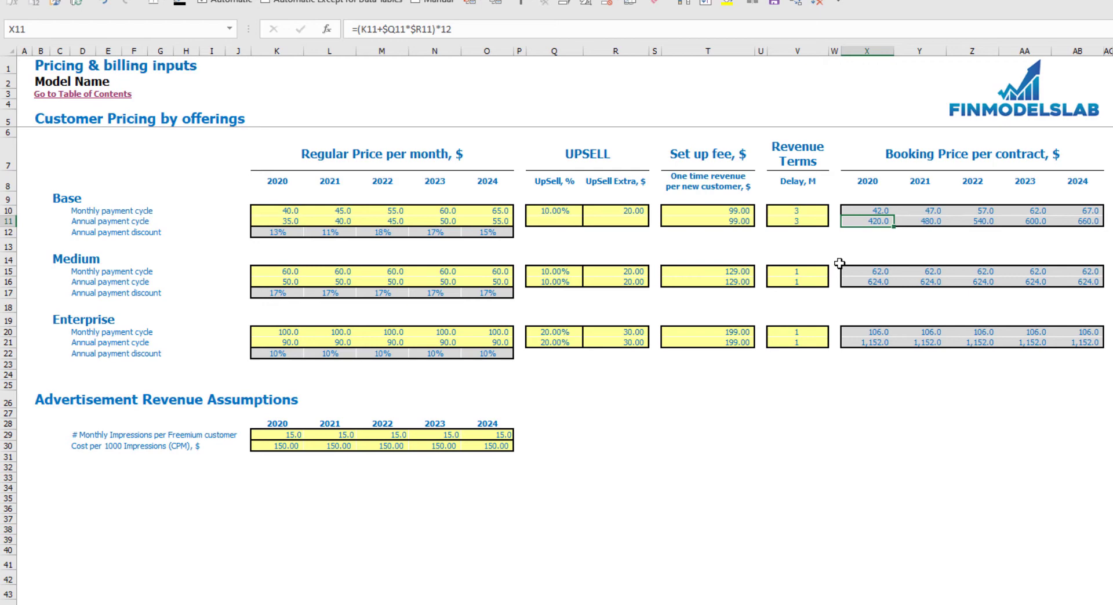
pyautogui.press('Right')
pyautogui.press('Right')
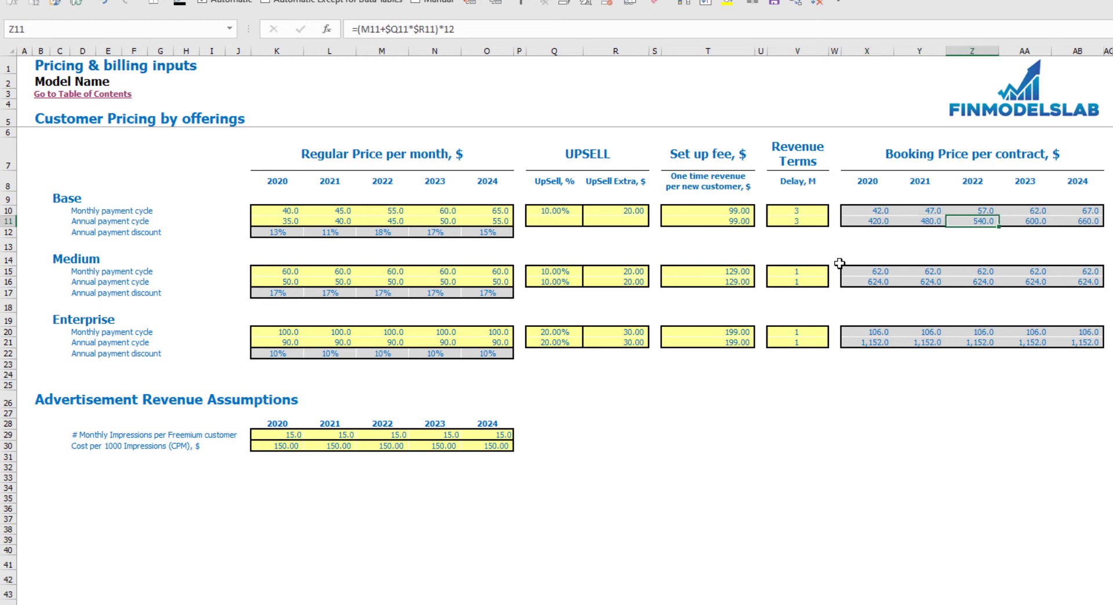
pyautogui.press('Right')
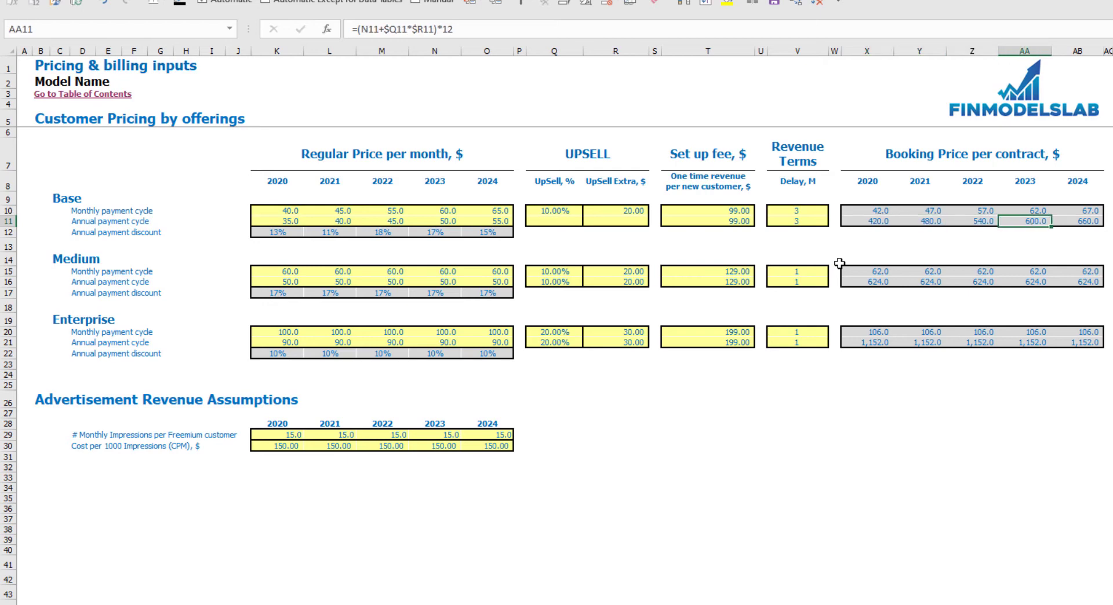
pyautogui.press('Right')
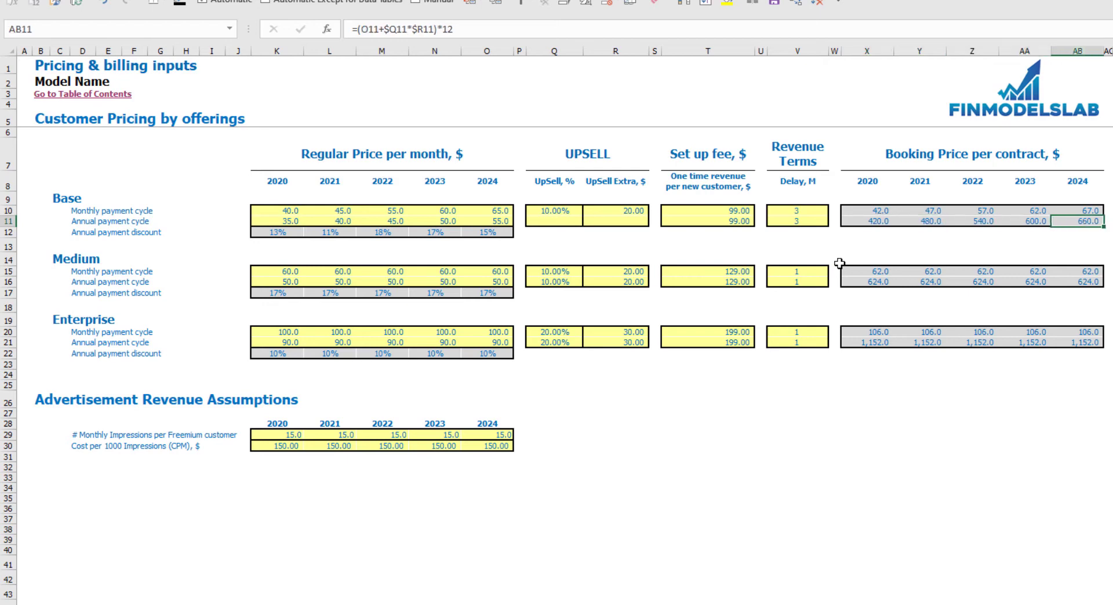
# - Set the Base offering's annual payment cycle to a 10% UpSell percentage and an UpSell Extra of 10
pyautogui.click(551, 219)
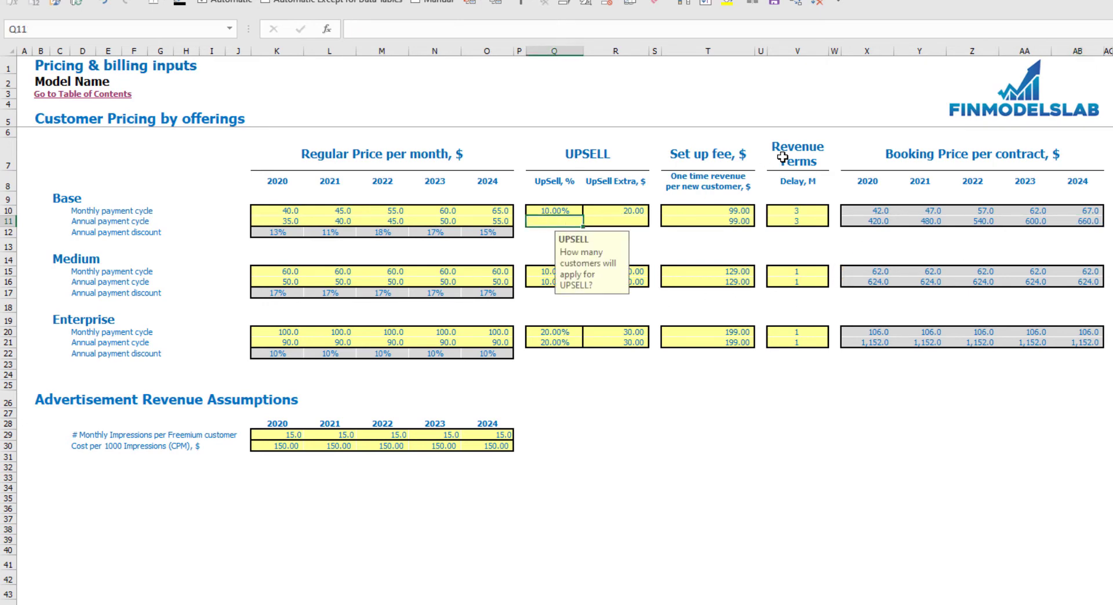
pyautogui.write('10')
pyautogui.press('Tab')
pyautogui.write('10')
pyautogui.press('Return')
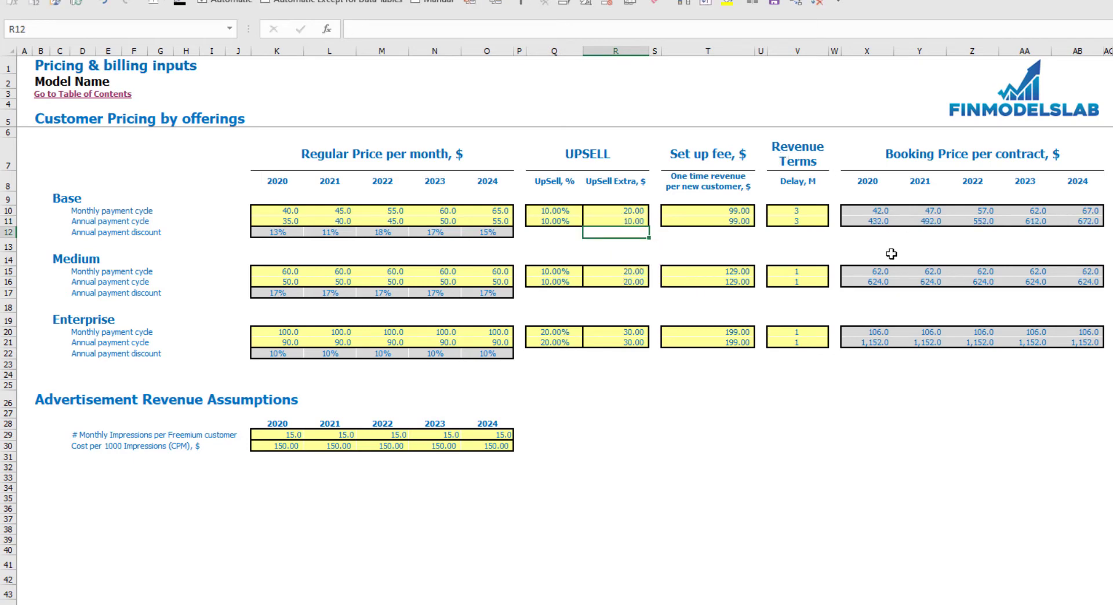
# - Examine the Base annual-cycle upsell inputs and how they feed the booking price per contract formulas across the years
pyautogui.click(560, 223)
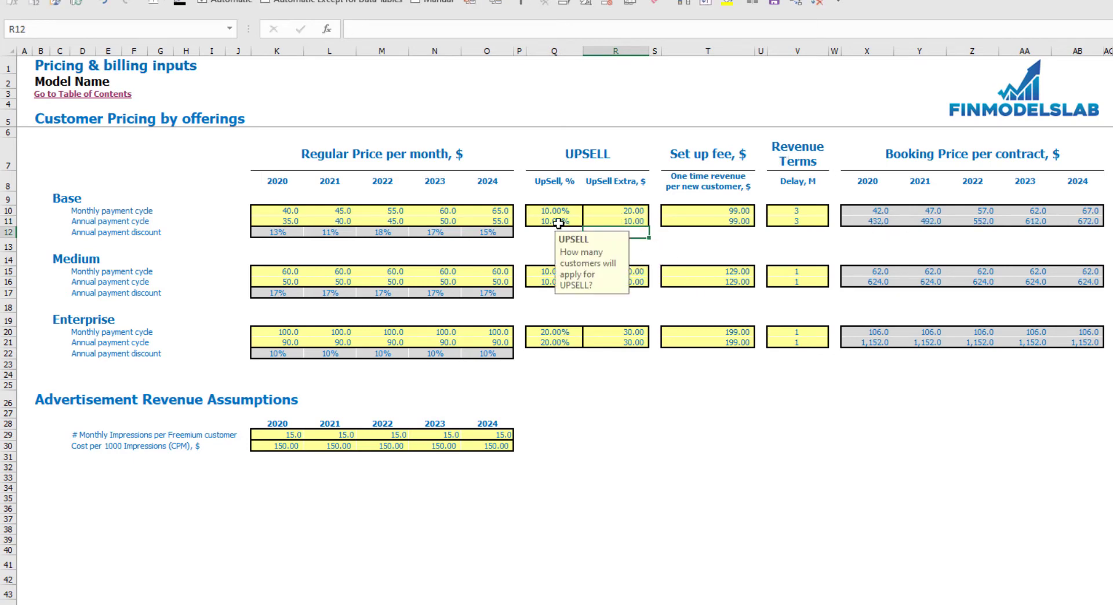
pyautogui.click(609, 222)
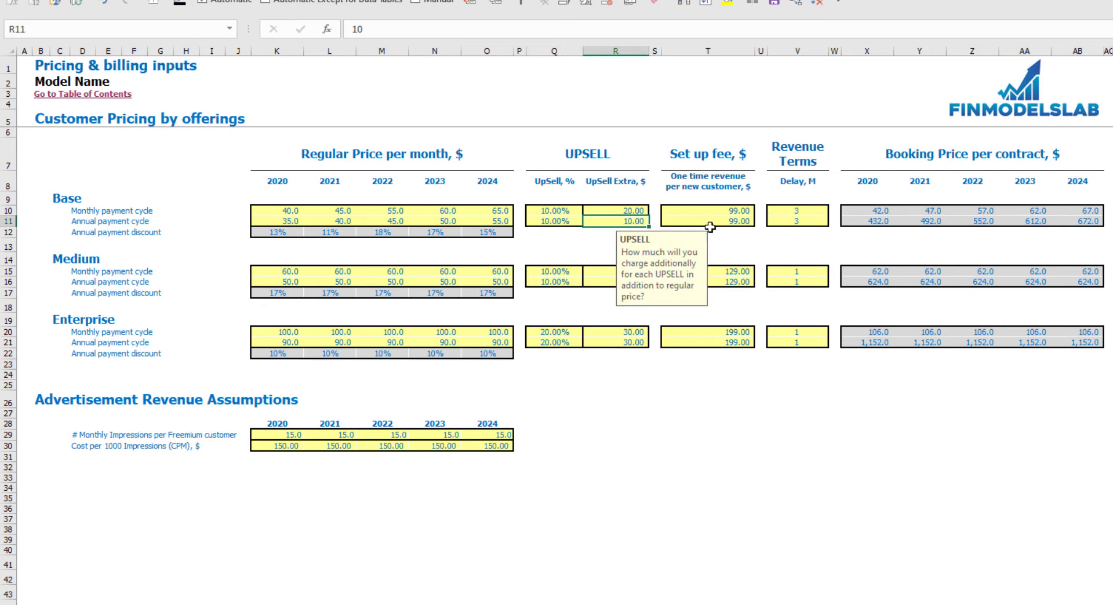
pyautogui.click(864, 225)
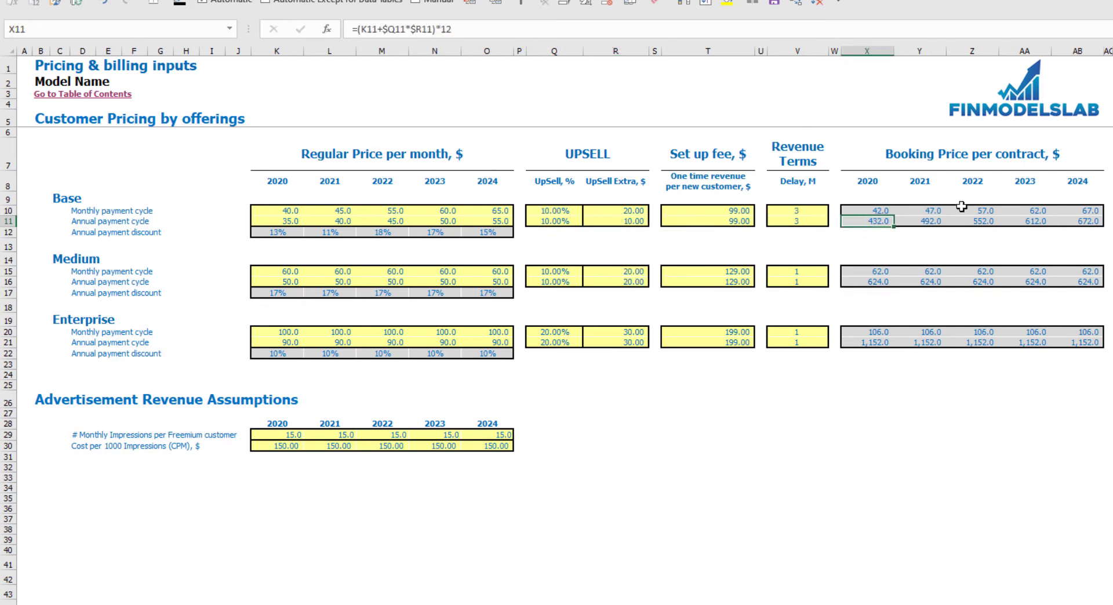
pyautogui.press('Right')
pyautogui.press('Right')
pyautogui.press('Right')
pyautogui.press('Right')
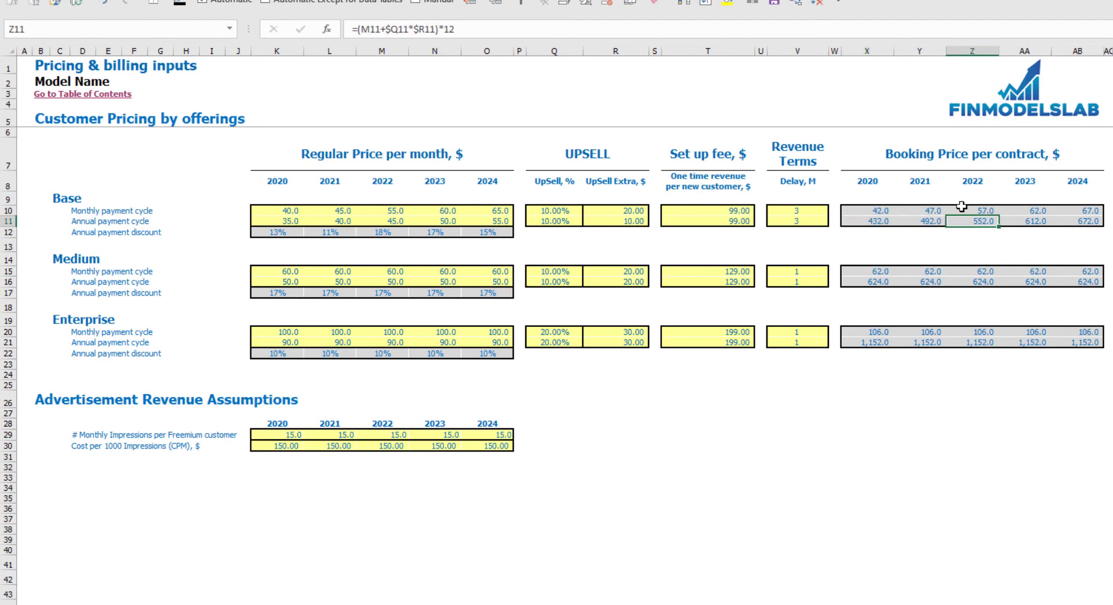
pyautogui.press('Left')
pyautogui.press('Left')
pyautogui.press('Left')
pyautogui.press('Left')
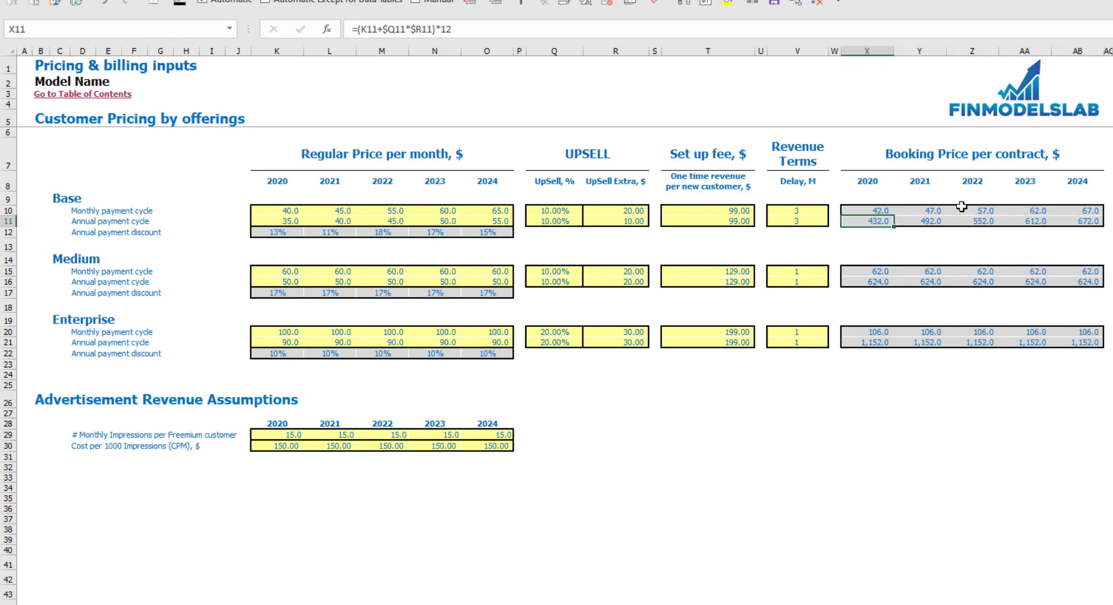
# - Set the Base offering's one-time set-up fee to 50 for the monthly payment cycle and 45 for the annual cycle
pyautogui.click(727, 212)
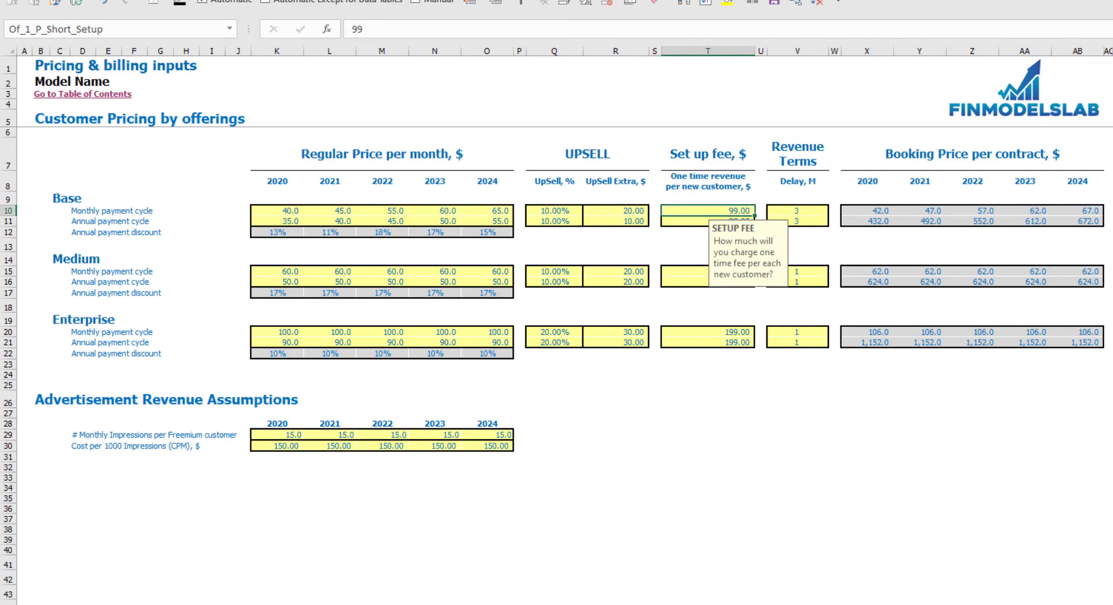
pyautogui.write('50')
pyautogui.press('Return')
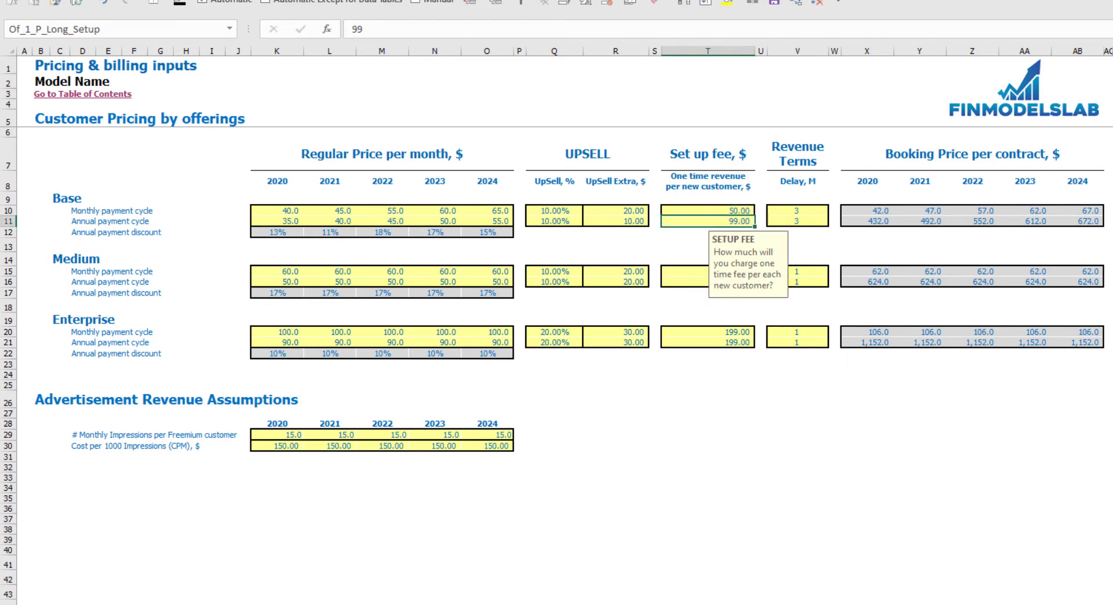
pyautogui.write('45')
pyautogui.press('Return')
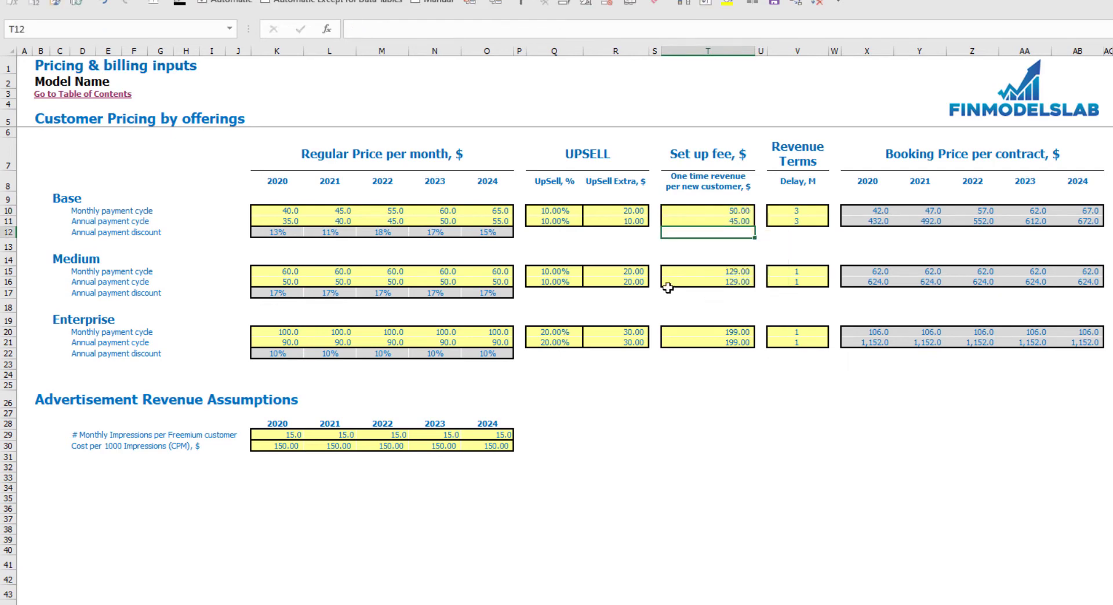
# - Clear both Base set-up fees and set the revenue collection delay of the Base monthly payment cycle to 4 months
pyautogui.moveTo(715, 212); pyautogui.dragTo(709, 229)
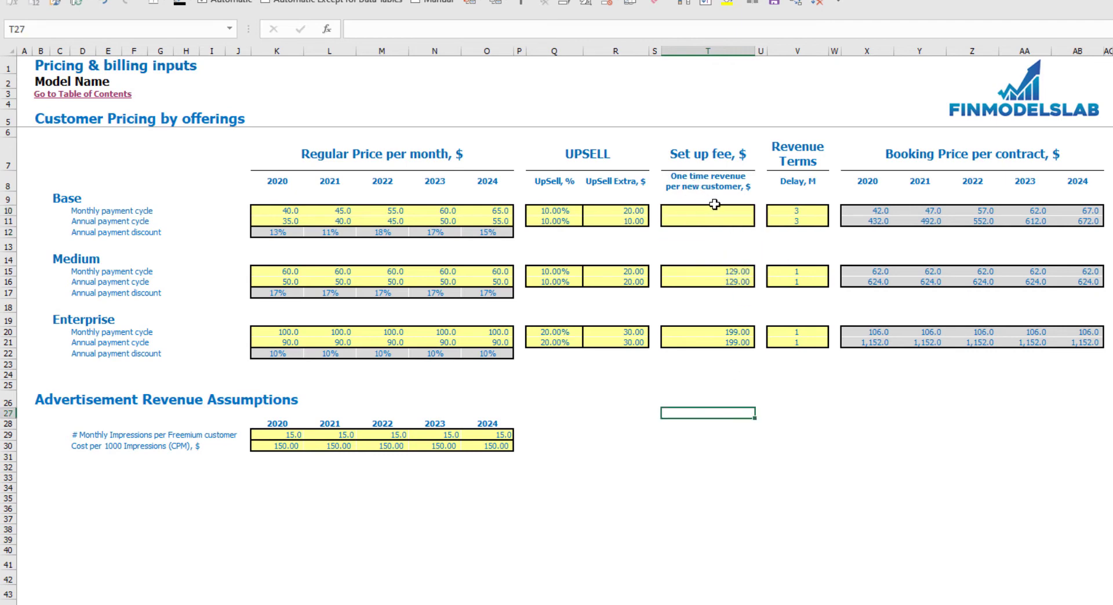
pyautogui.click(811, 206)
pyautogui.click(833, 210)
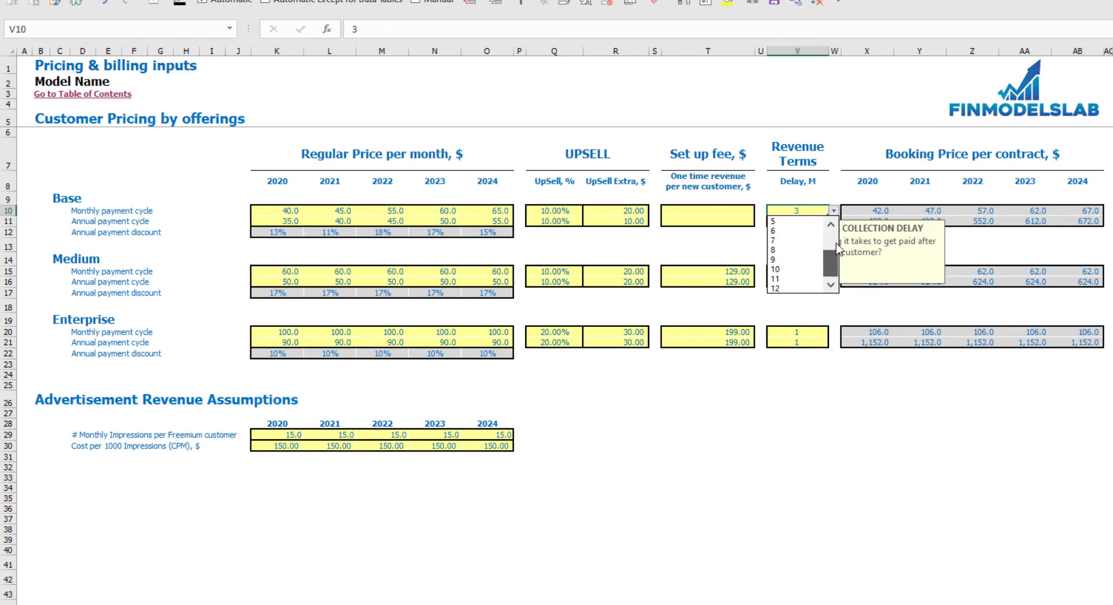
pyautogui.click(779, 221)
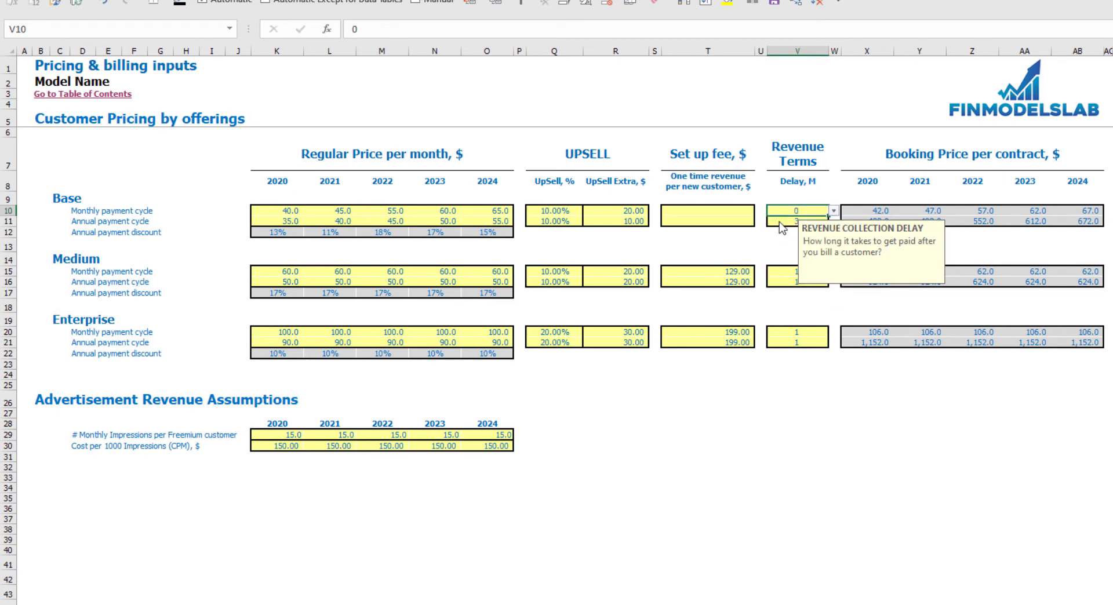
pyautogui.click(833, 211)
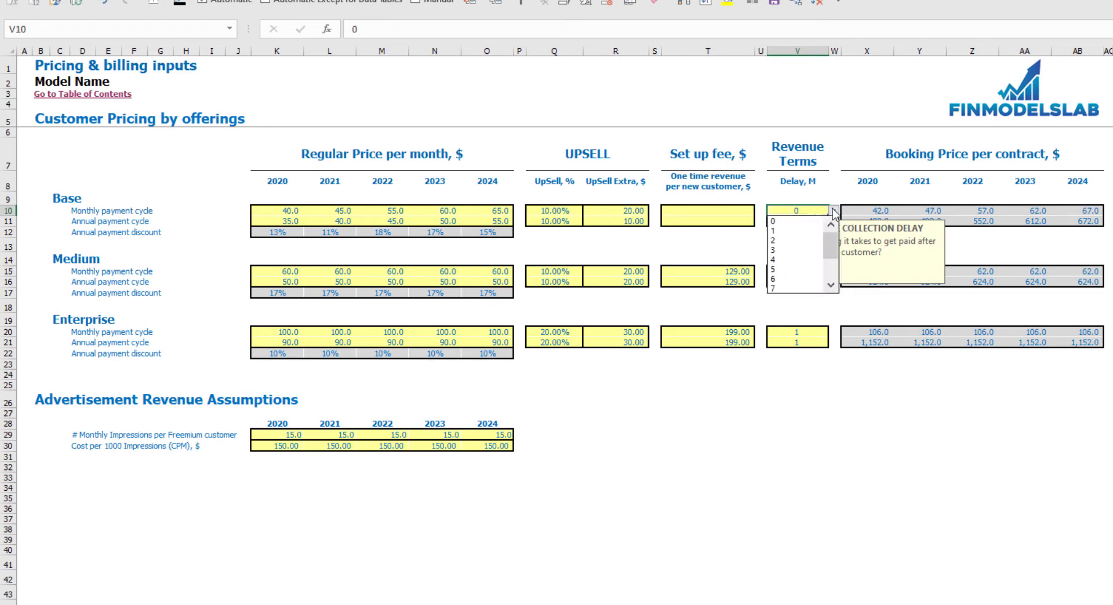
pyautogui.click(798, 260)
pyautogui.click(594, 497)
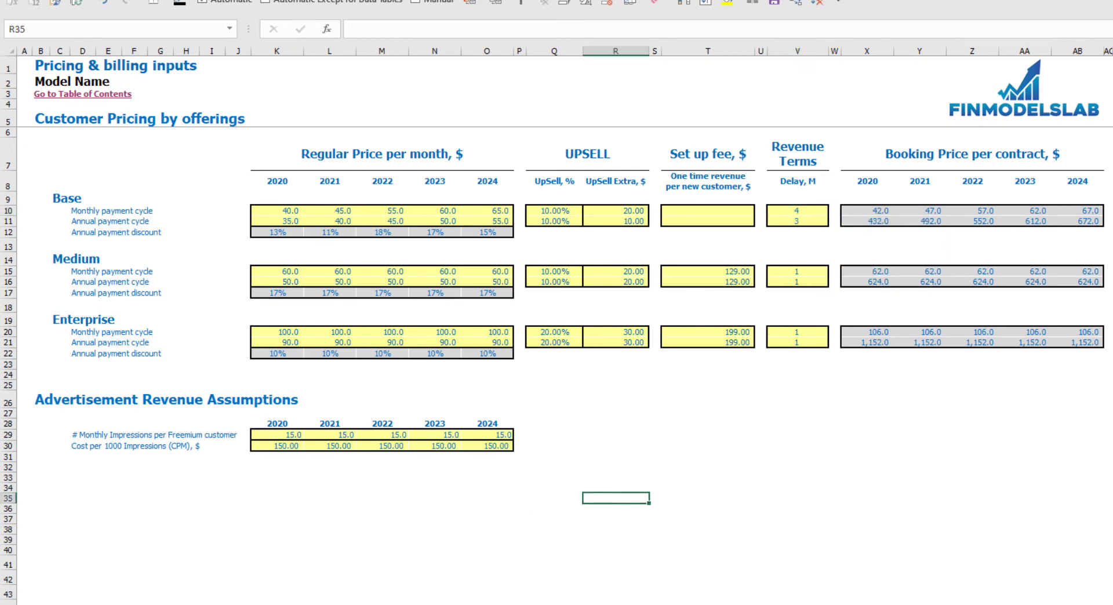
# - Look at the Accounts Receivable row on the Balance Sheet and return to the pricing and billing inputs
pyautogui.click(232, 603)
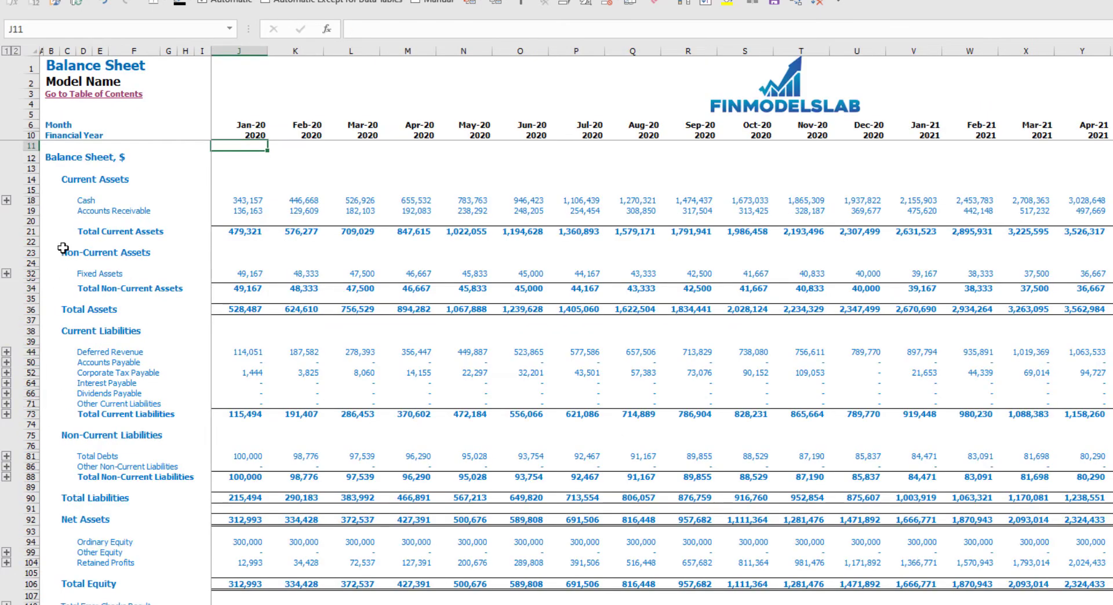
pyautogui.click(33, 212)
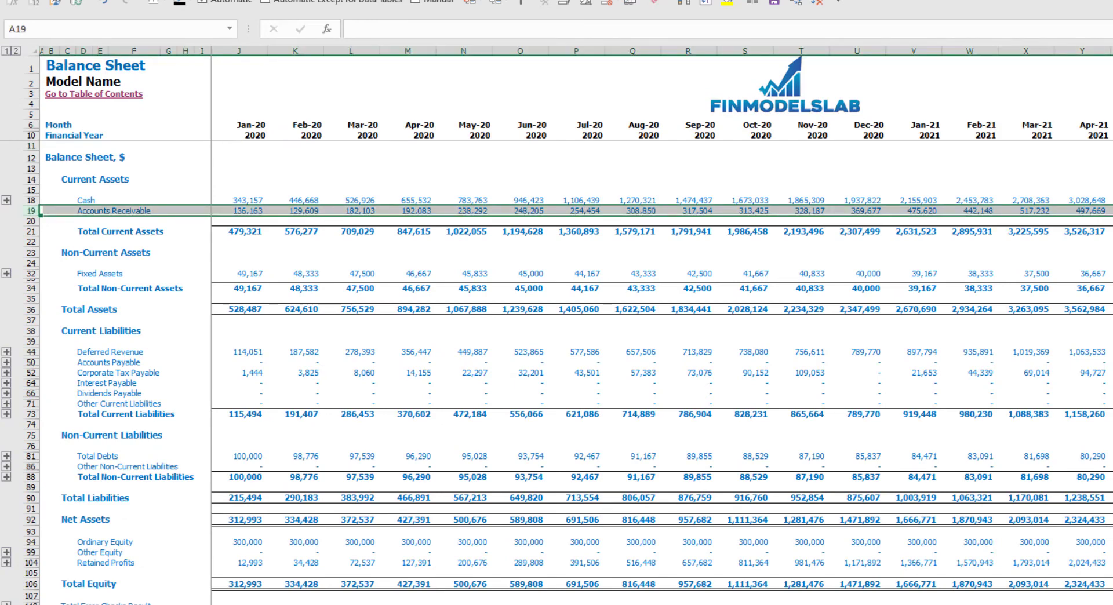
pyautogui.hotkey('ctrl', 'pageup')
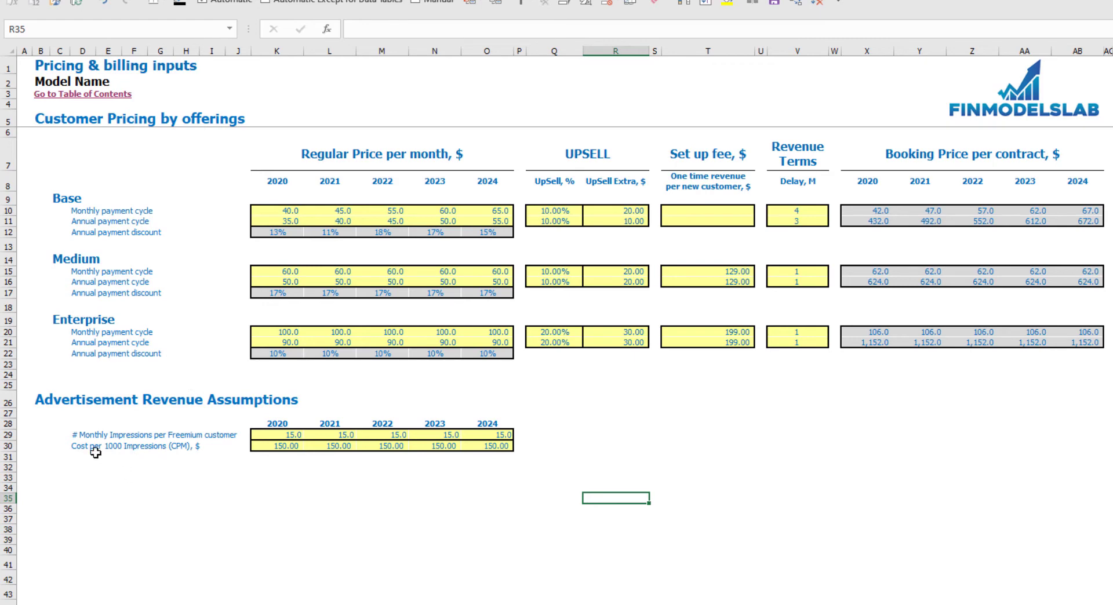
# - Examine the monthly impressions per freemium customer and cost per 1000 impressions inputs for 2020 and their explanatory notes
pyautogui.click(84, 435)
pyautogui.press('Right')
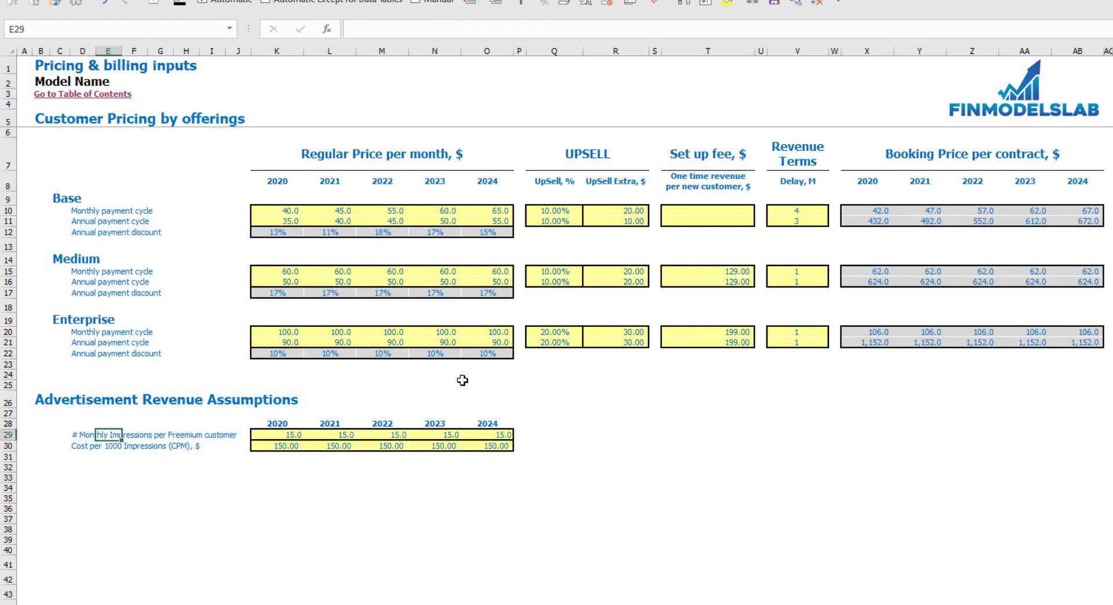
pyautogui.press('Left')
pyautogui.press('Left')
pyautogui.press('Right')
pyautogui.press('Right')
pyautogui.click(291, 435)
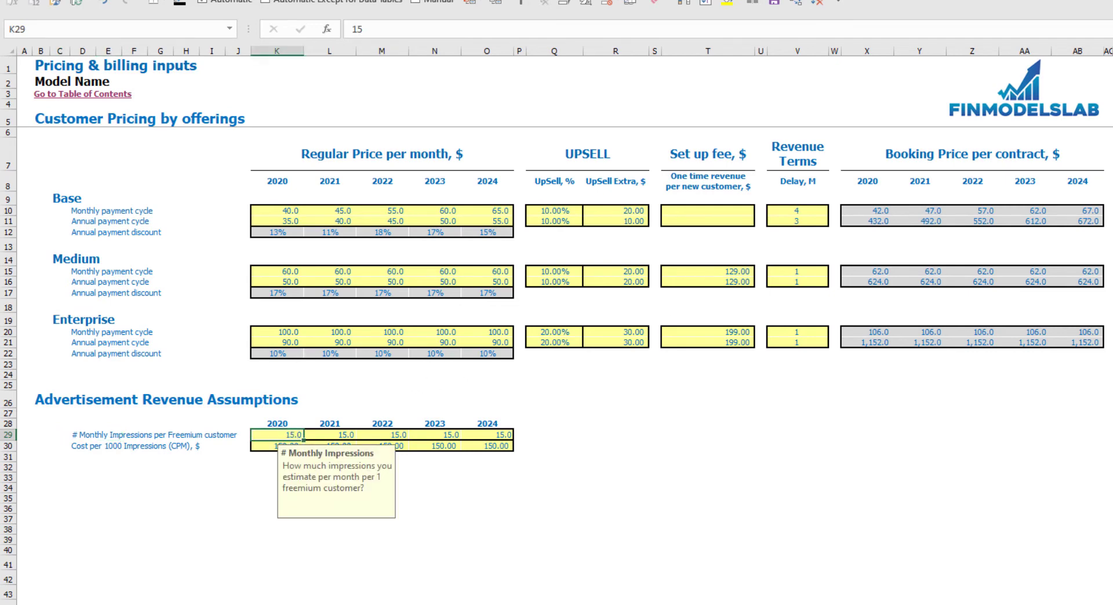
pyautogui.click(277, 446)
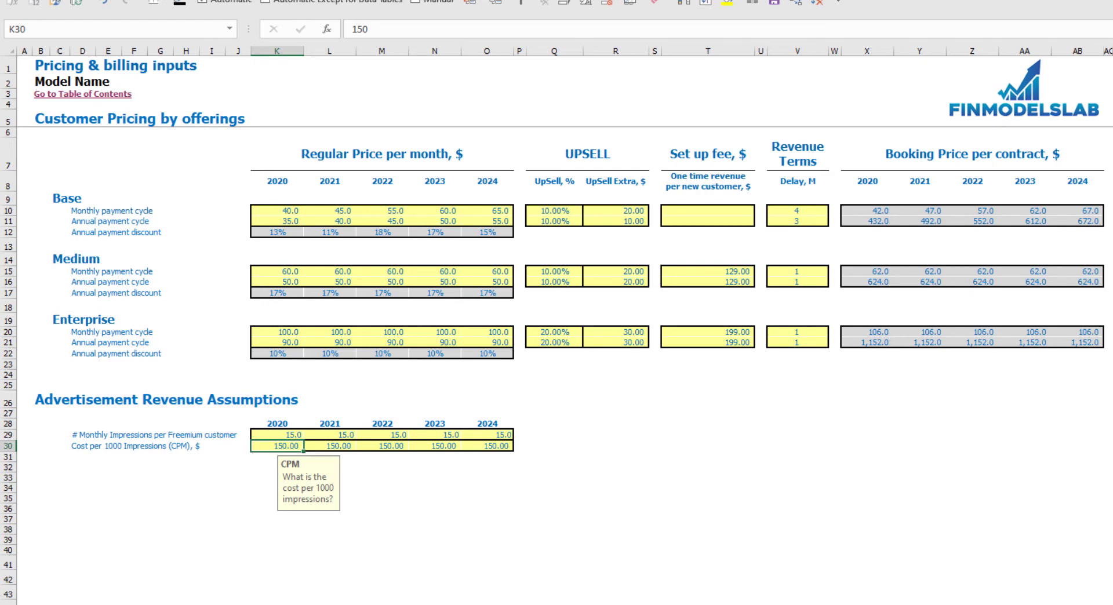
# - Set the cost per 1000 impressions to 165 for 2021, 170 for 2022, 185 for 2023 and 200 for 2024
pyautogui.press('Left')
pyautogui.press('Right')
pyautogui.press('Right')
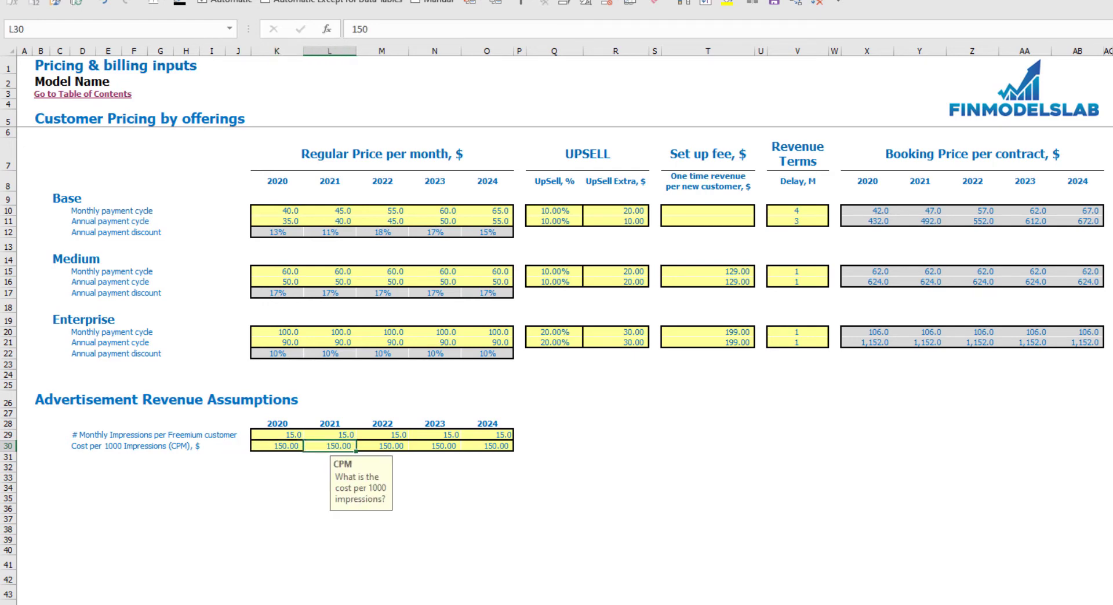
pyautogui.write('14')
pyautogui.write('5')
pyautogui.press('BackSpace')
pyautogui.press('BackSpace')
pyautogui.write('65')
pyautogui.press('Right')
pyautogui.write('170')
pyautogui.press('Right')
pyautogui.write('1')
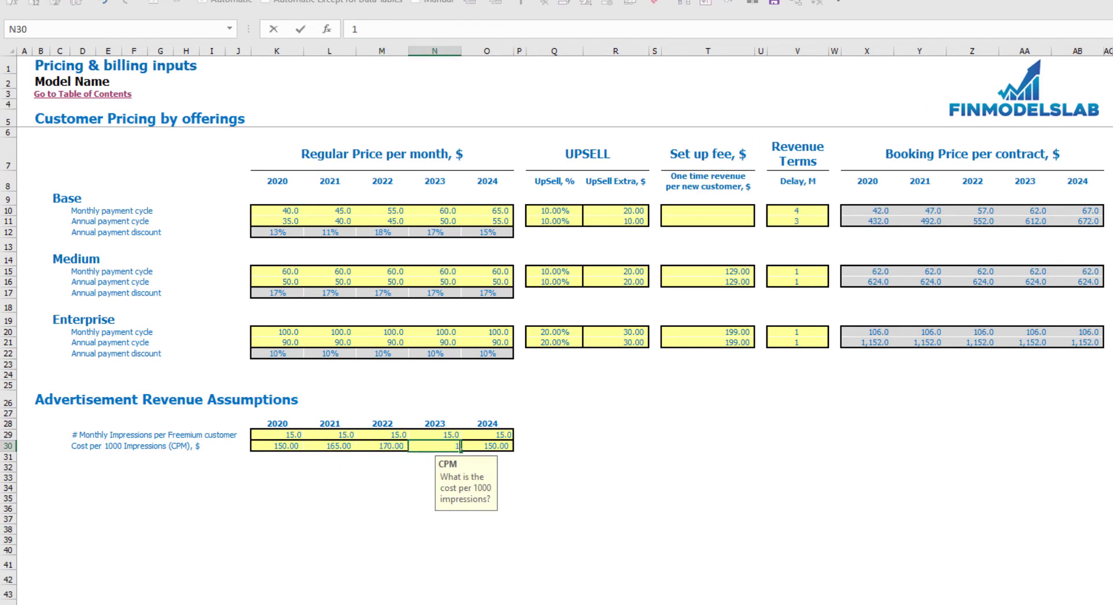
pyautogui.write('85')
pyautogui.press('Right')
pyautogui.write('200')
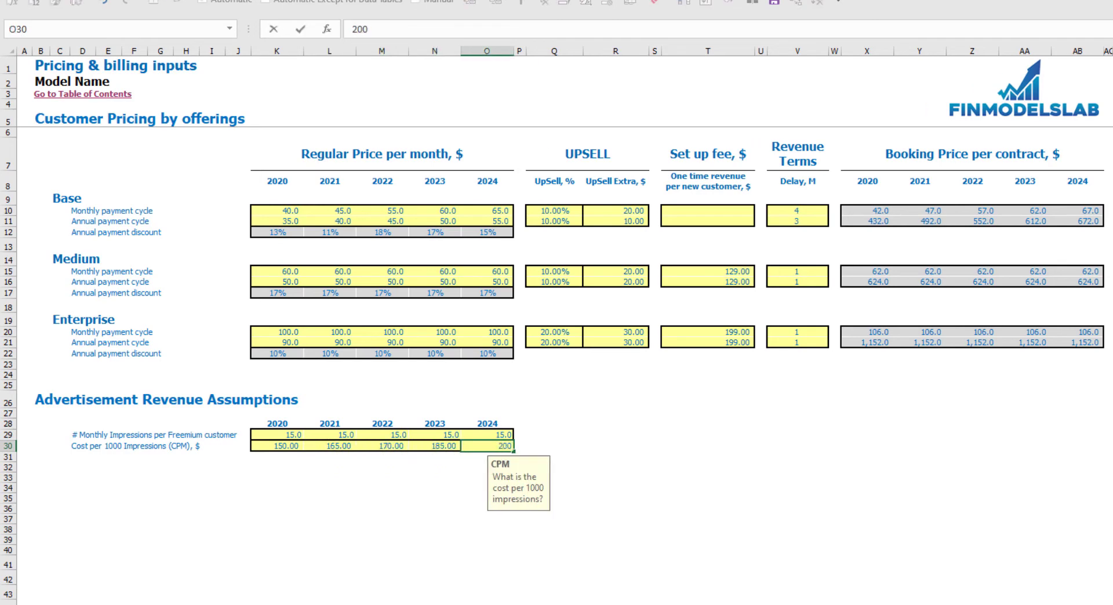
pyautogui.click(329, 446)
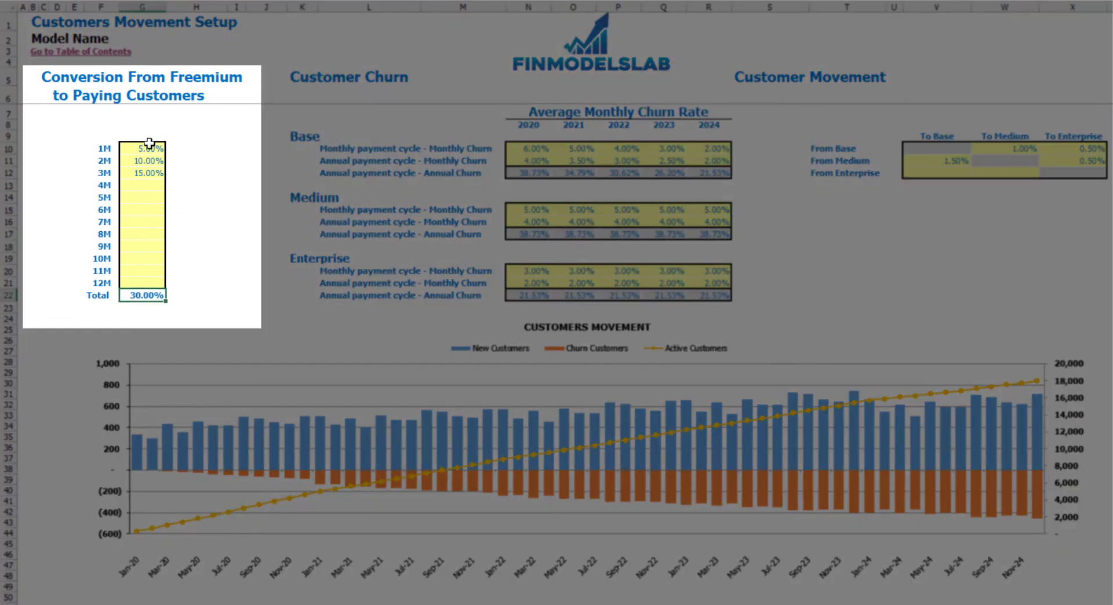
# - Clear the 1M to 3M freemium-to-paying conversion rates in the Customers Movement Setup
pyautogui.moveTo(149, 146); pyautogui.dragTo(151, 172)
pyautogui.press('Delete')
pyautogui.click(144, 116)
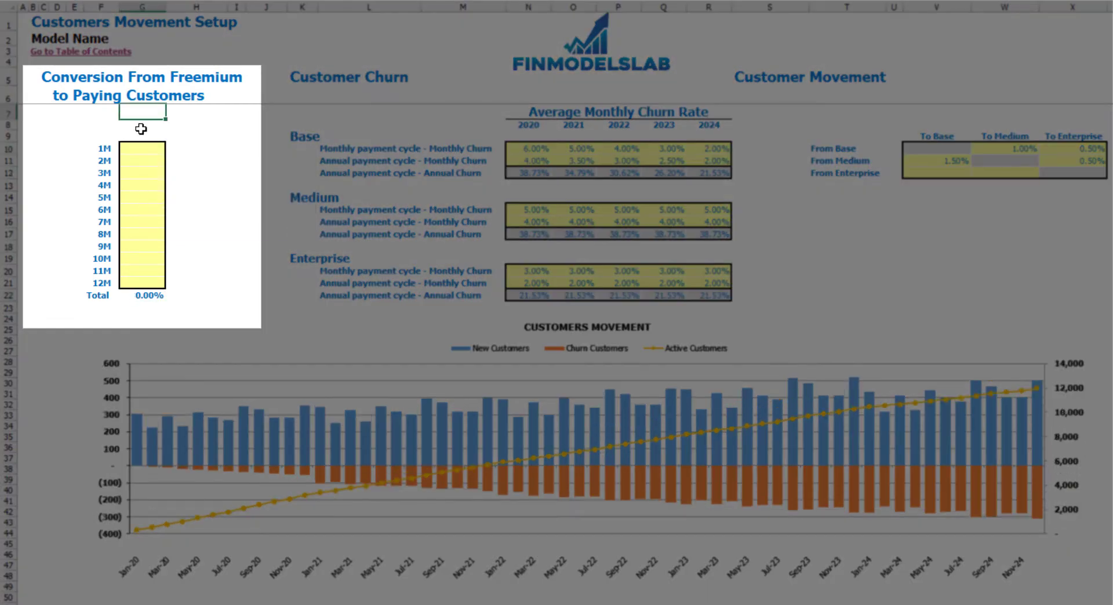
# - Set the 1M freemium-to-paying conversion rate to 10% and check the total
pyautogui.click(103, 149)
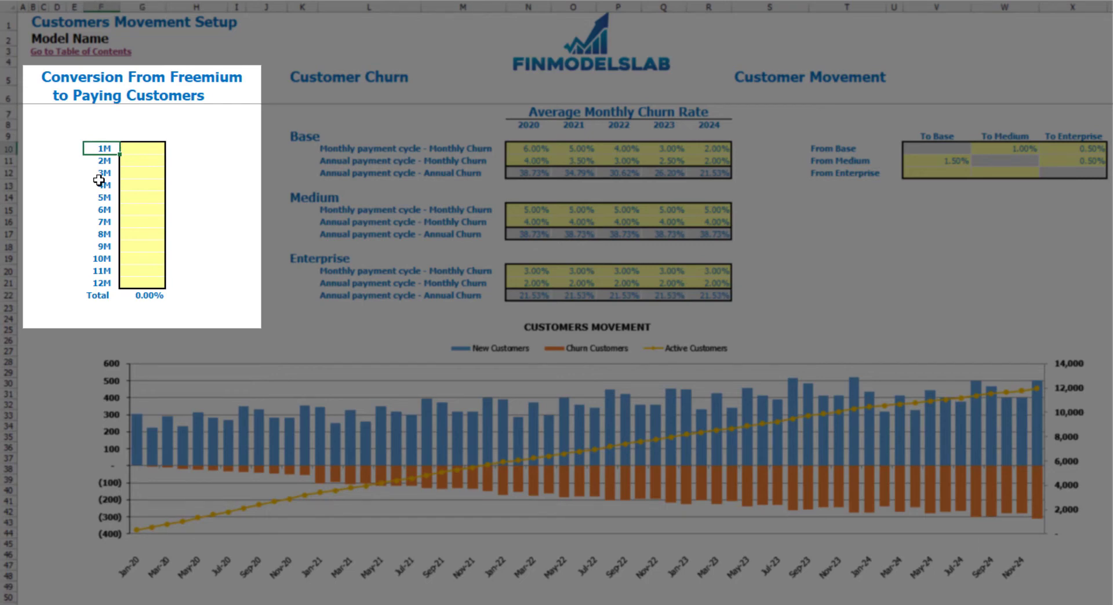
pyautogui.press('Right')
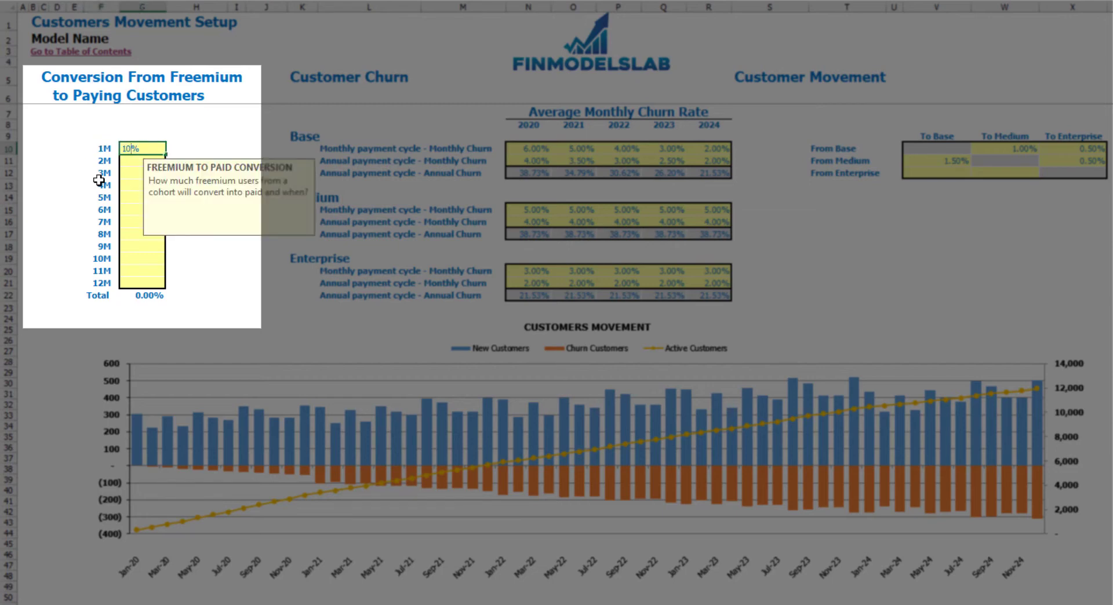
pyautogui.write('10')
pyautogui.press('Return')
pyautogui.click(177, 113)
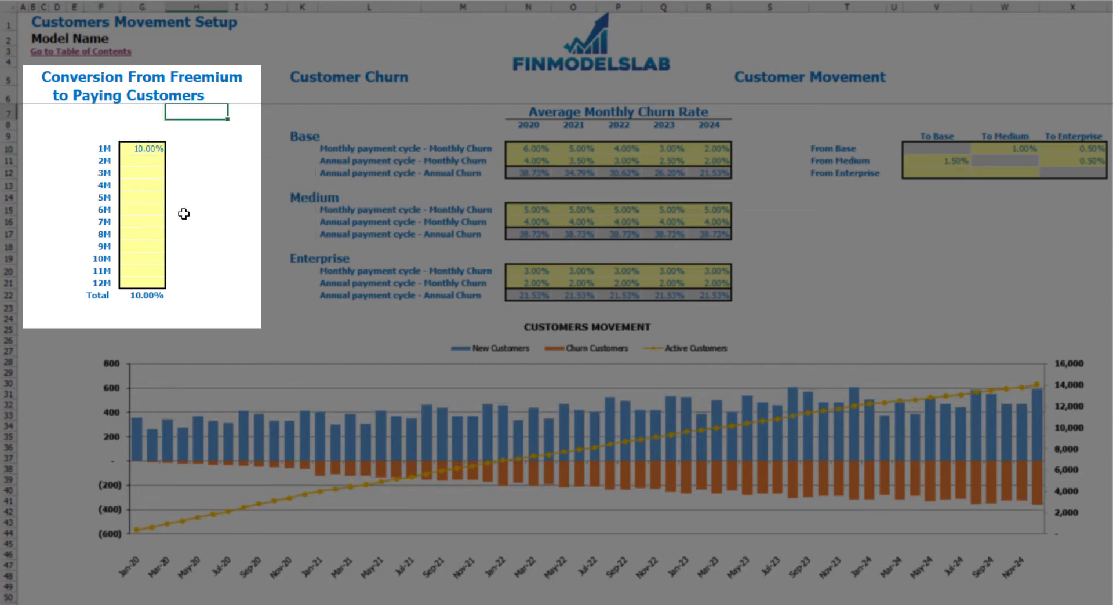
pyautogui.click(156, 295)
pyautogui.click(212, 175)
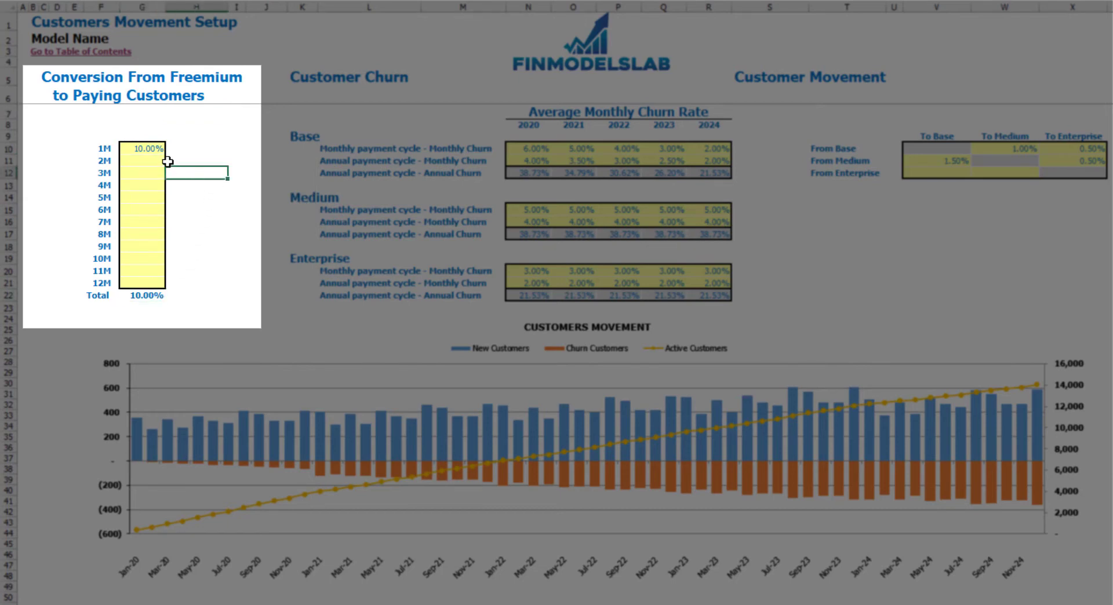
# - Set the 2M freemium-to-paying conversion rate to 5% and review the total conversion
pyautogui.click(161, 161)
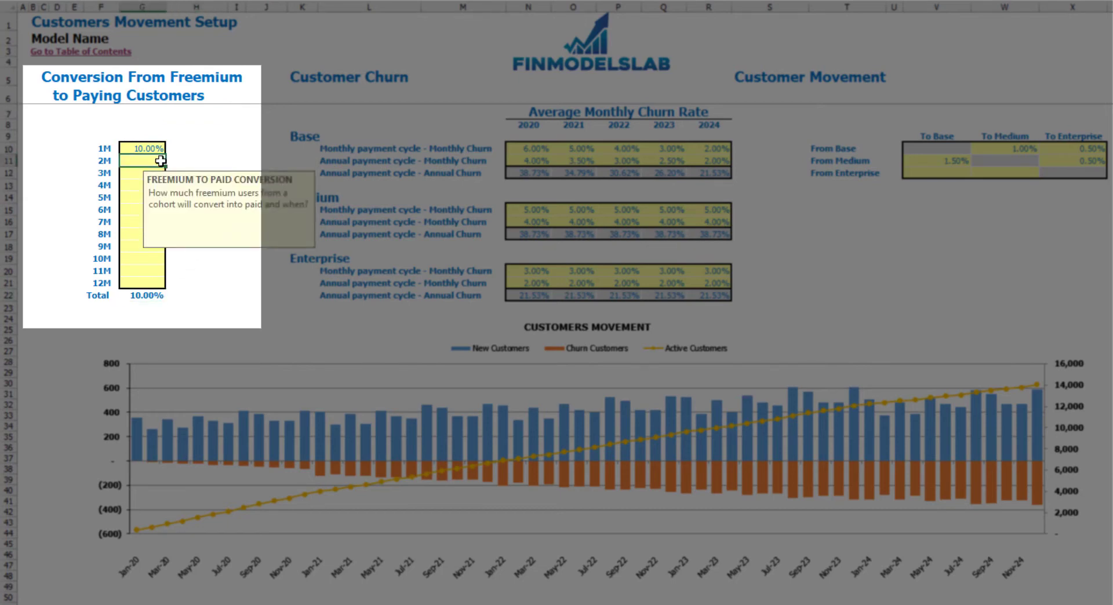
pyautogui.write('5')
pyautogui.hotkey('ctrl', 'Return')
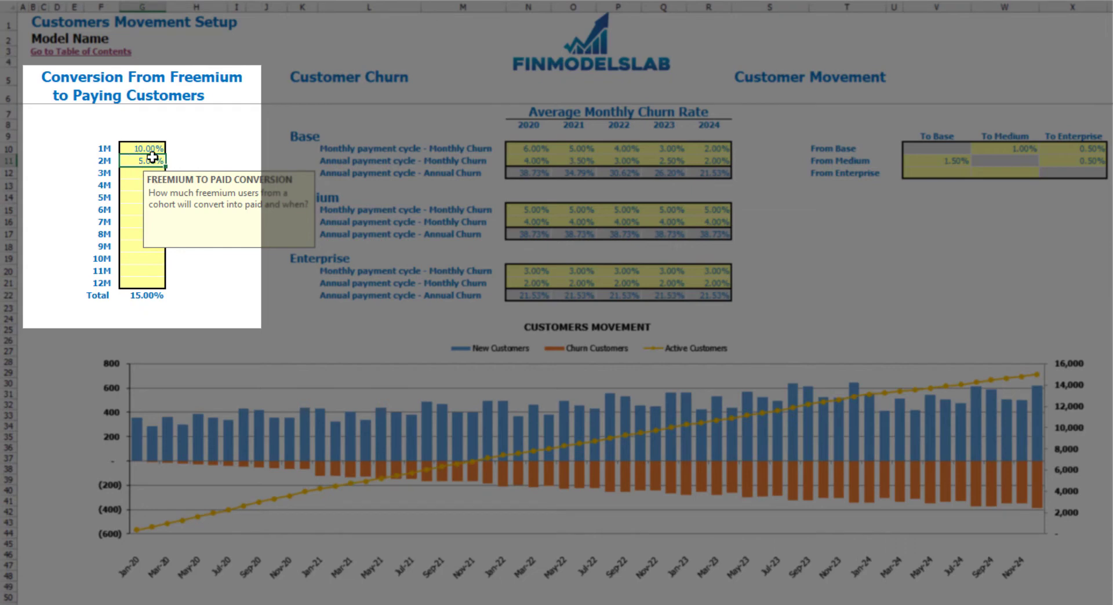
pyautogui.click(193, 146)
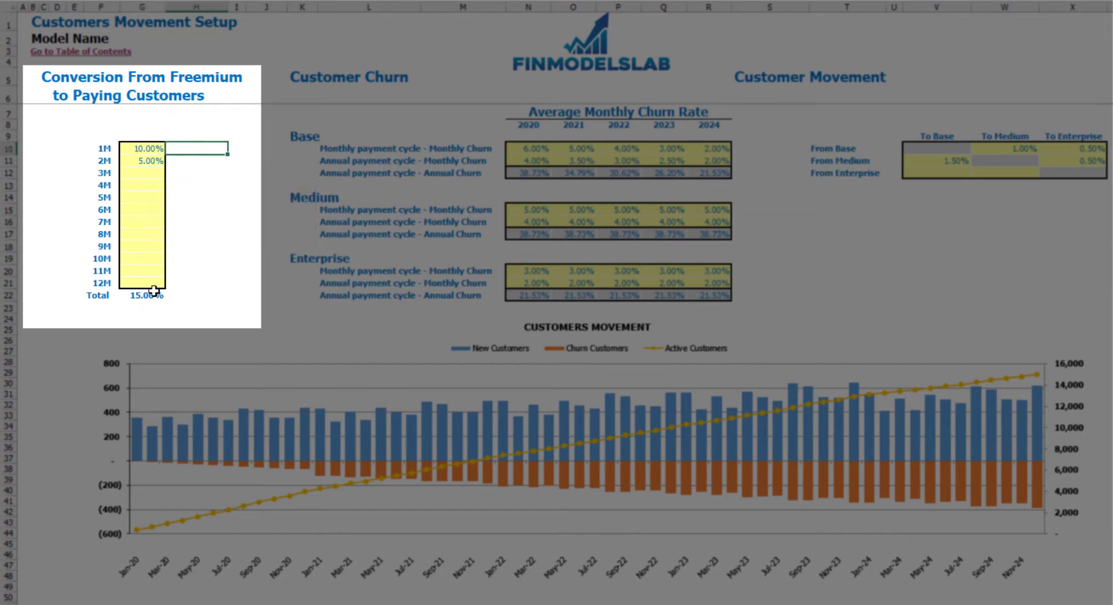
pyautogui.click(151, 294)
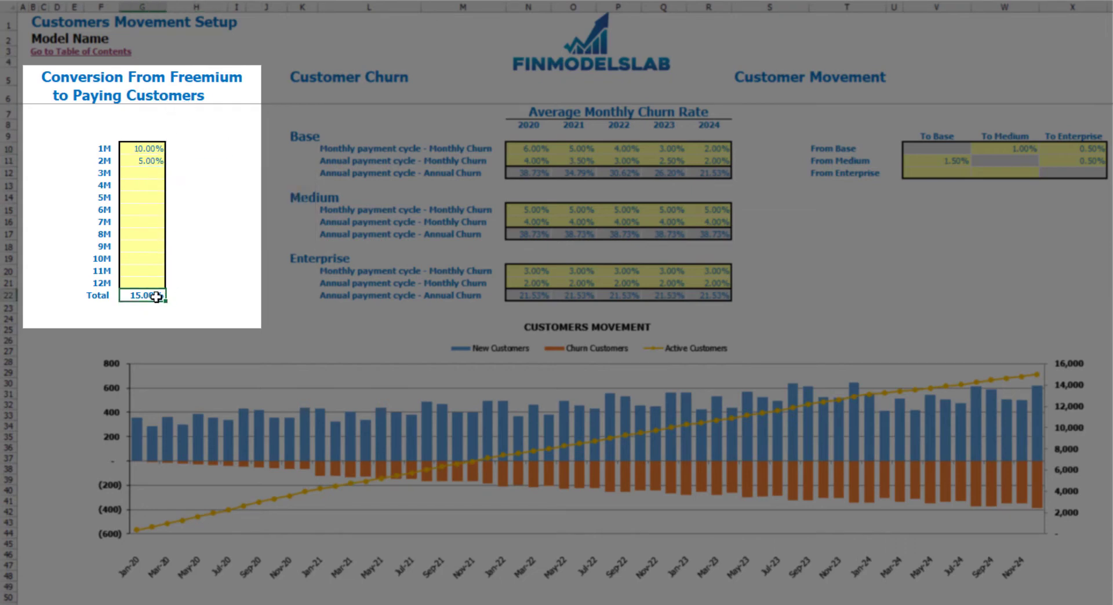
pyautogui.click(145, 174)
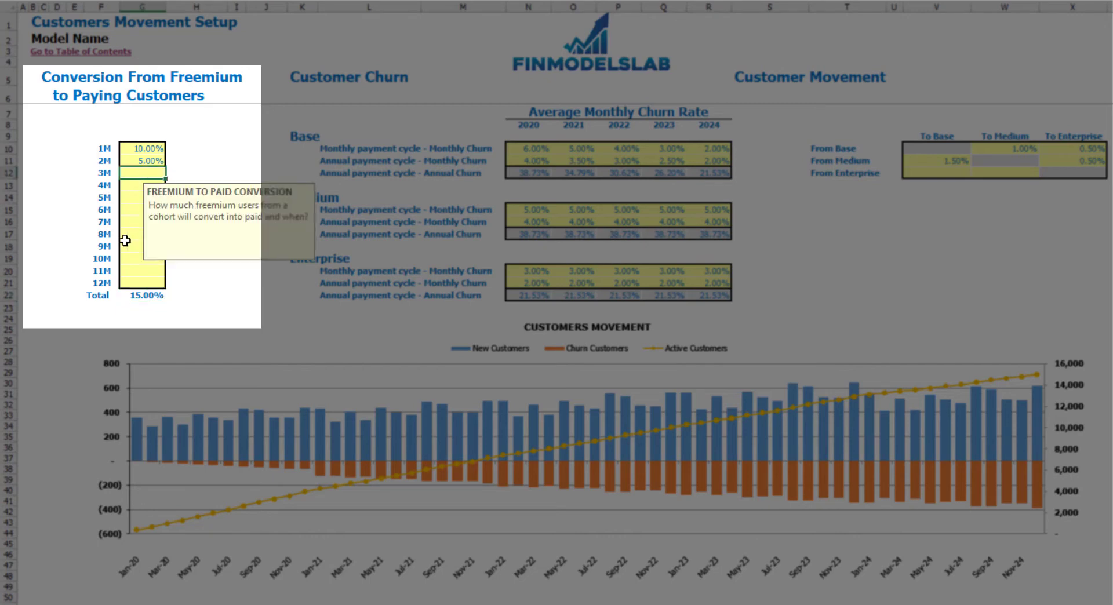
# - Set the 3M freemium-to-paying conversion rate to 3% and review the 1M to 3M rates against the total
pyautogui.press('Return')
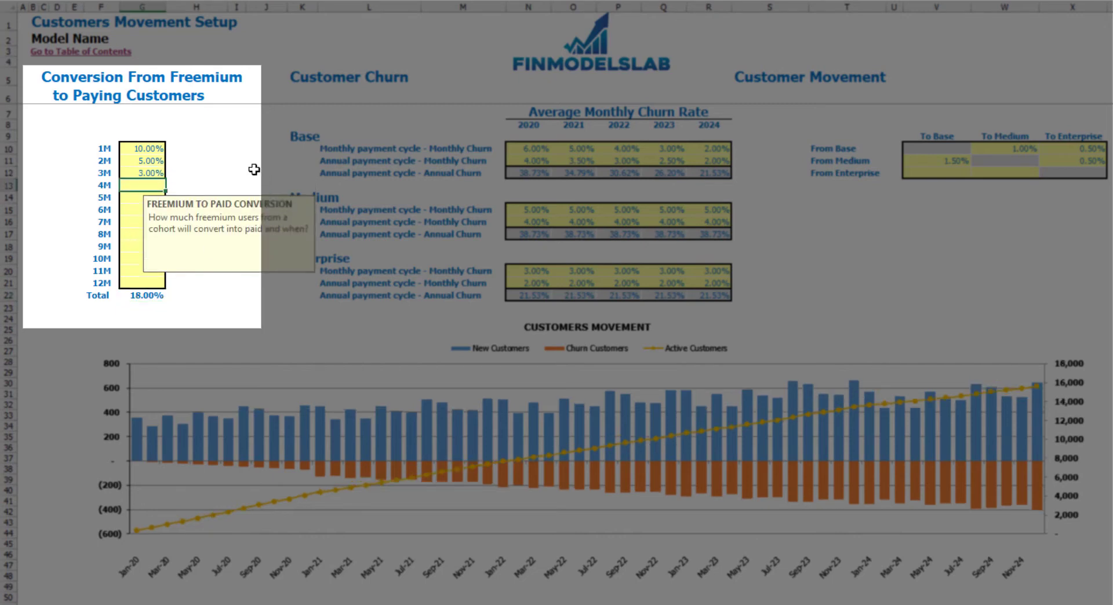
pyautogui.click(236, 160)
pyautogui.click(145, 293)
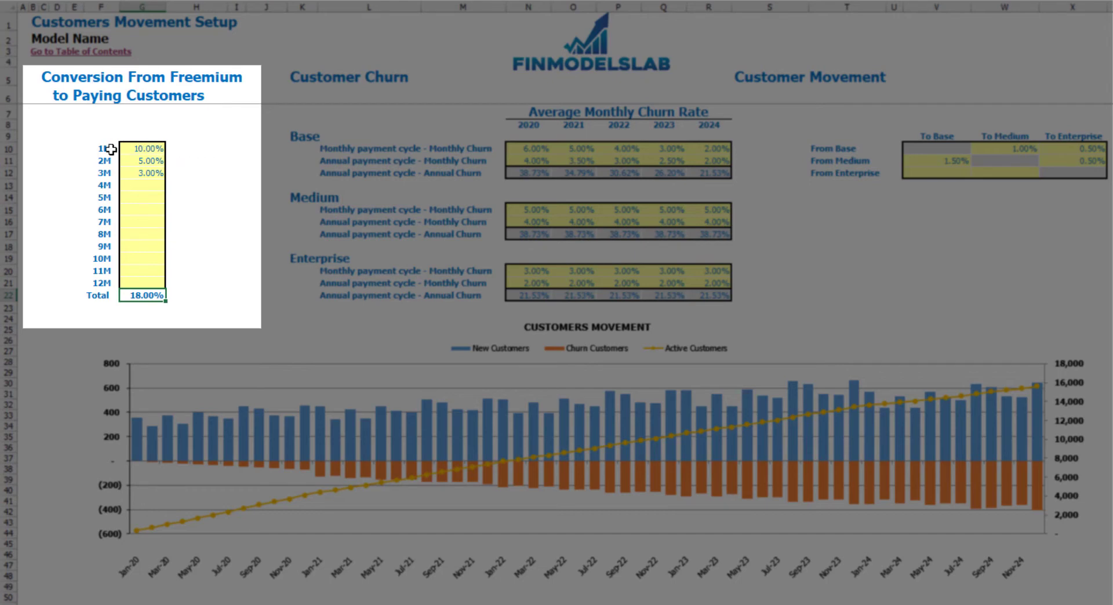
pyautogui.click(181, 148)
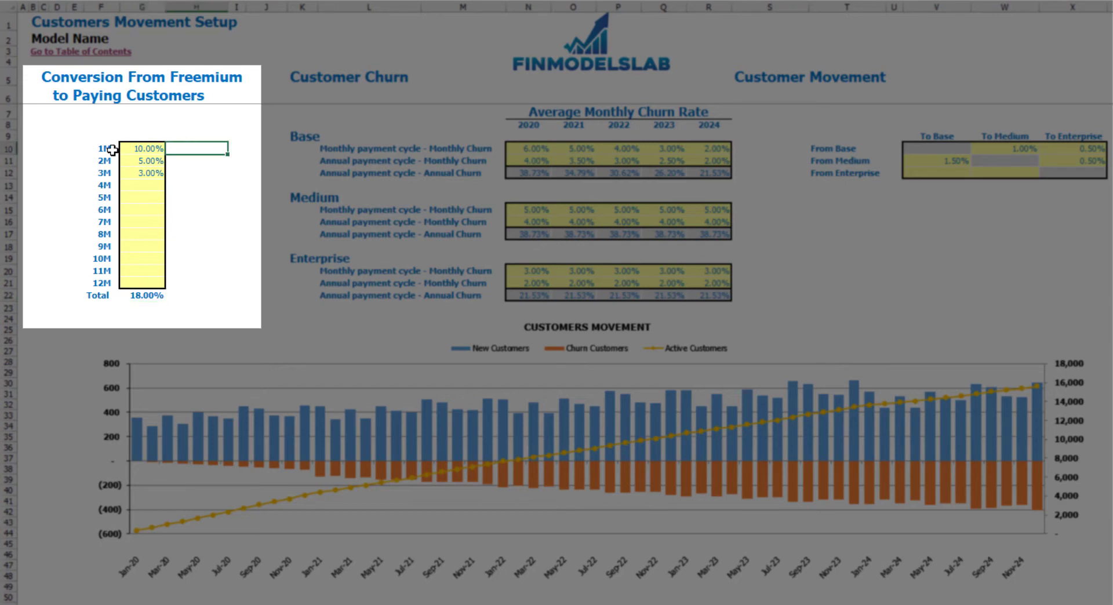
pyautogui.click(149, 148)
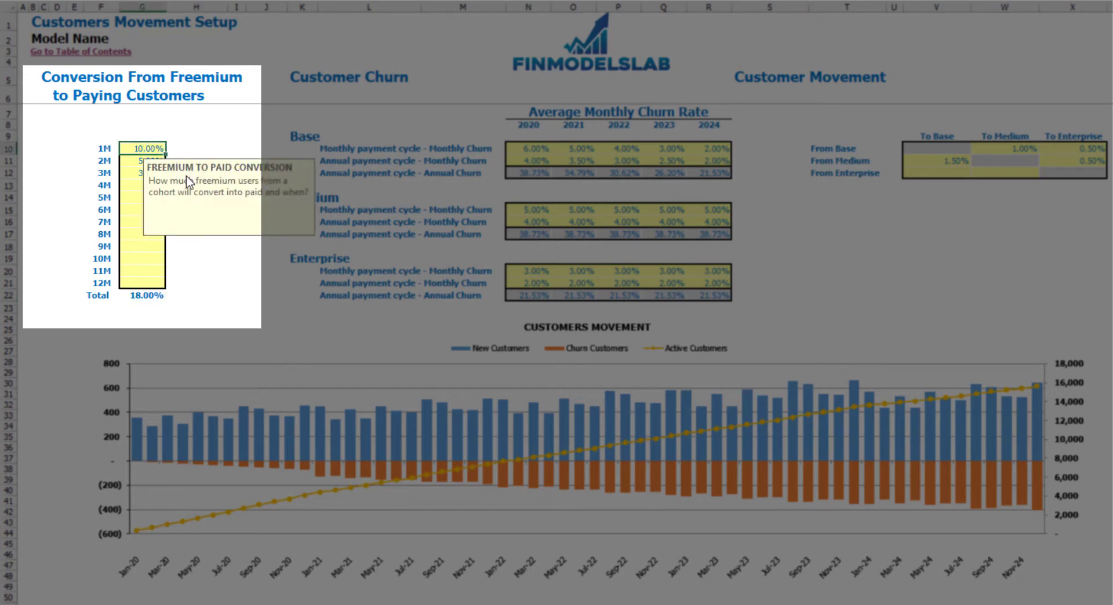
pyautogui.press('Down')
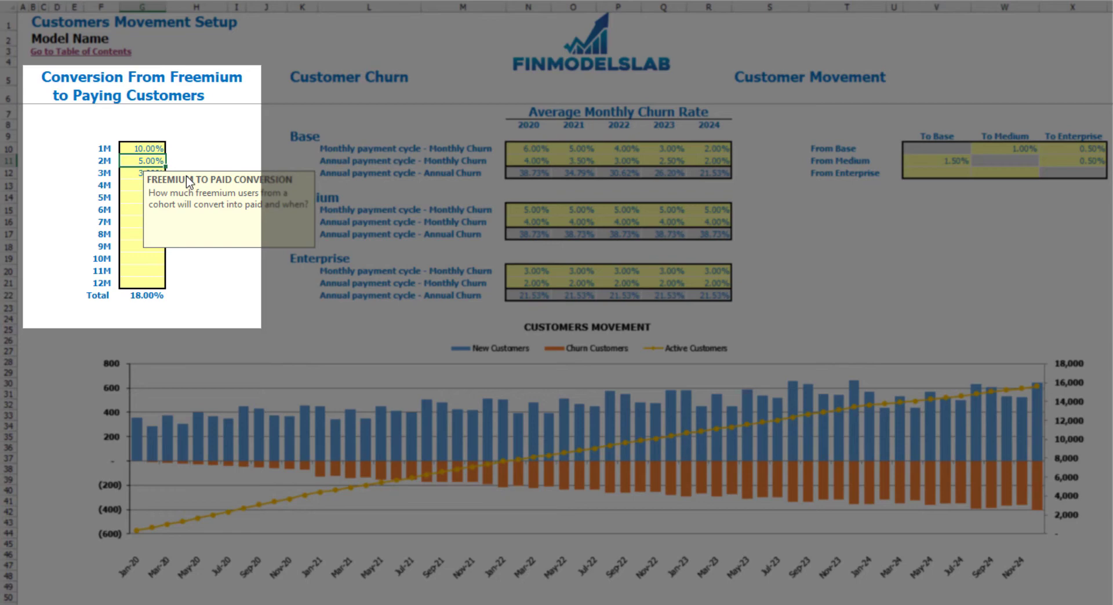
pyautogui.press('Down')
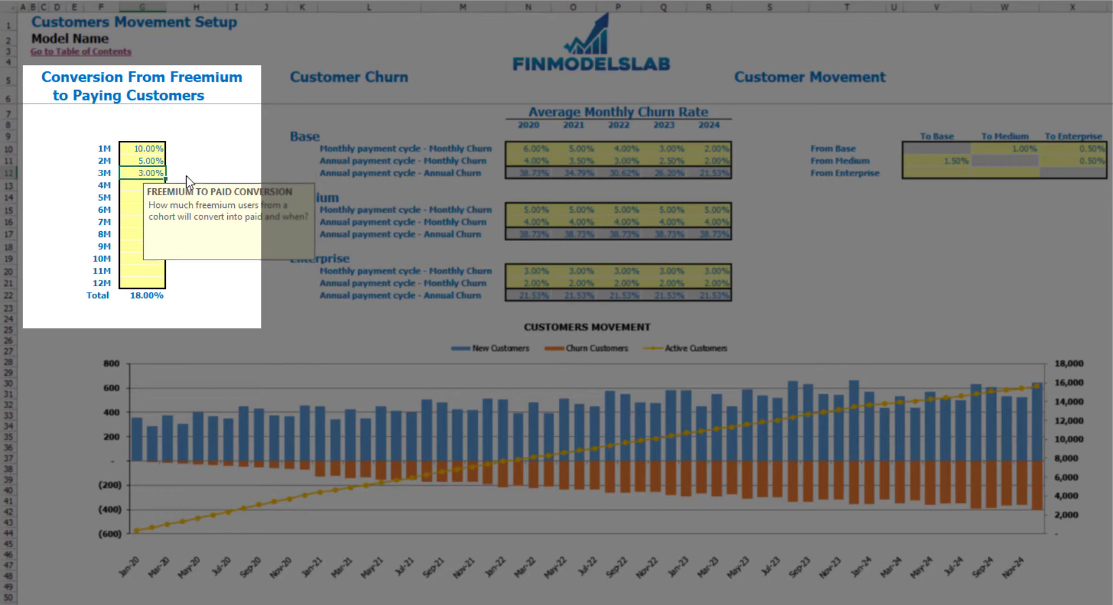
pyautogui.click(152, 150)
pyautogui.click(144, 295)
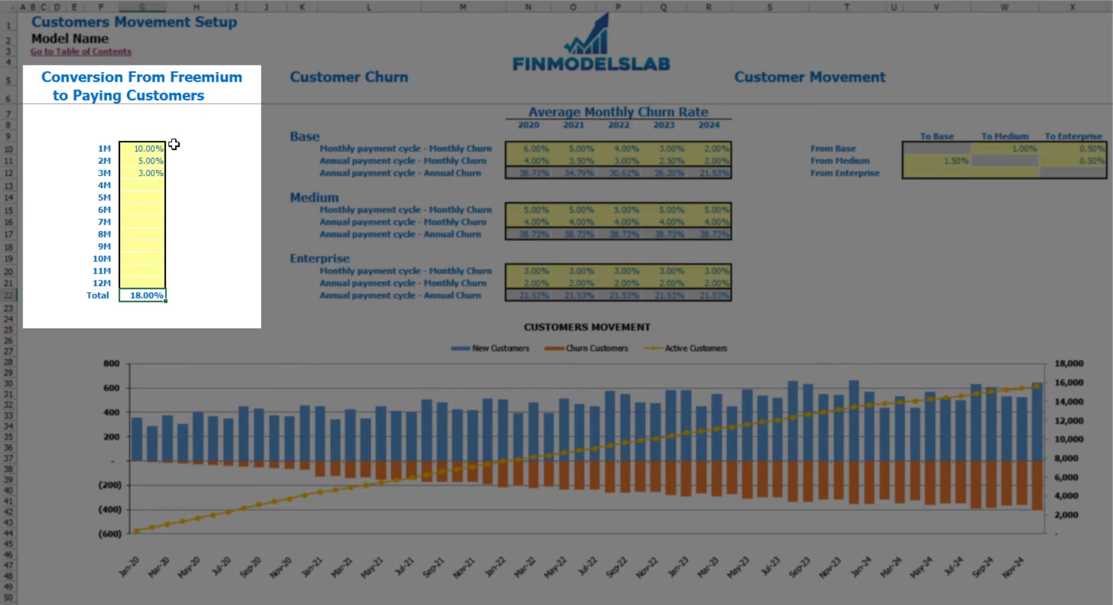
# - Clear the 1M to 3M freemium-to-paying conversion rates, set the 4M rate to 10% and review the monthly distribution
pyautogui.moveTo(152, 152); pyautogui.dragTo(134, 175)
pyautogui.press('Delete')
pyautogui.click(129, 185)
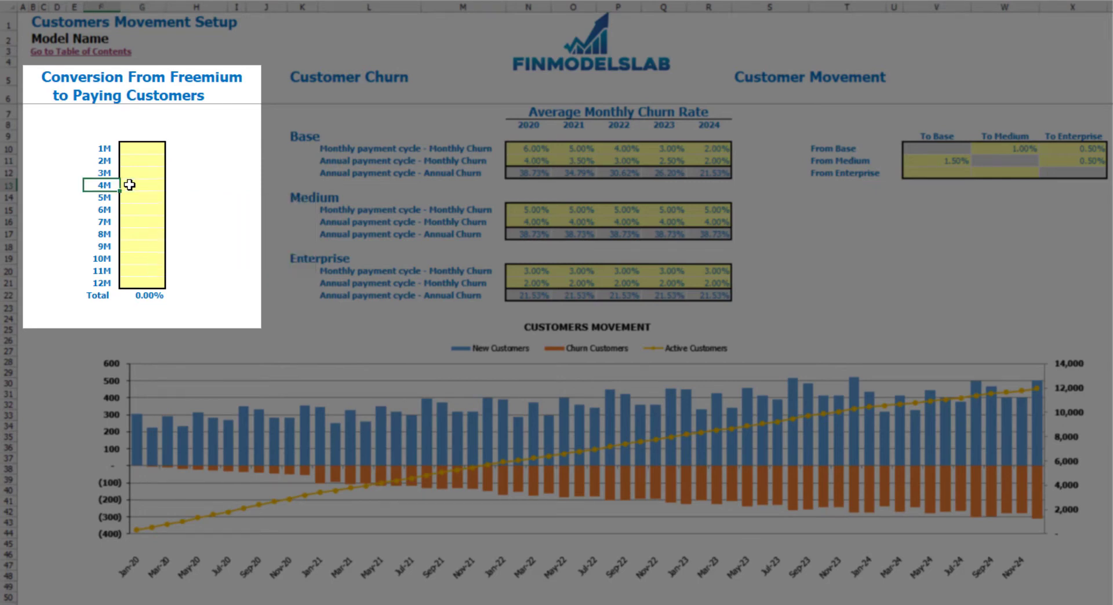
pyautogui.press('Return')
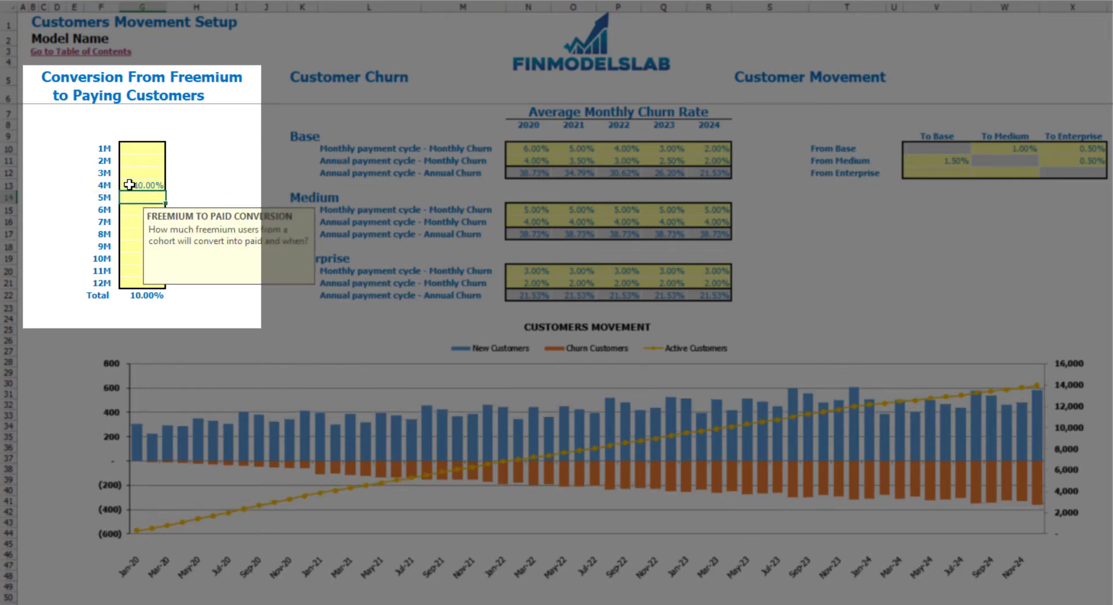
pyautogui.click(181, 172)
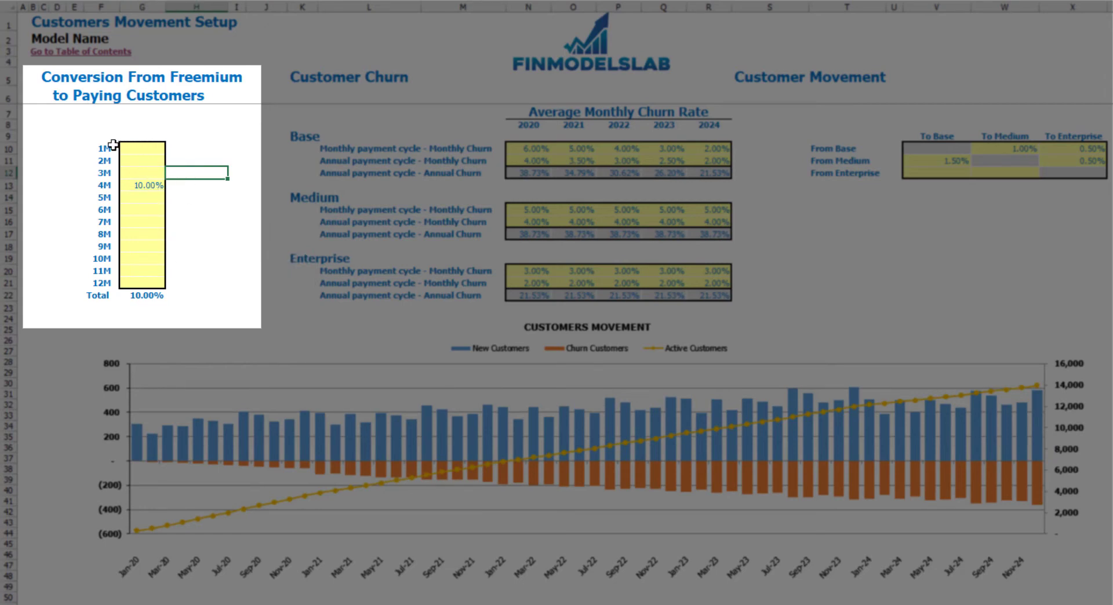
pyautogui.click(134, 148)
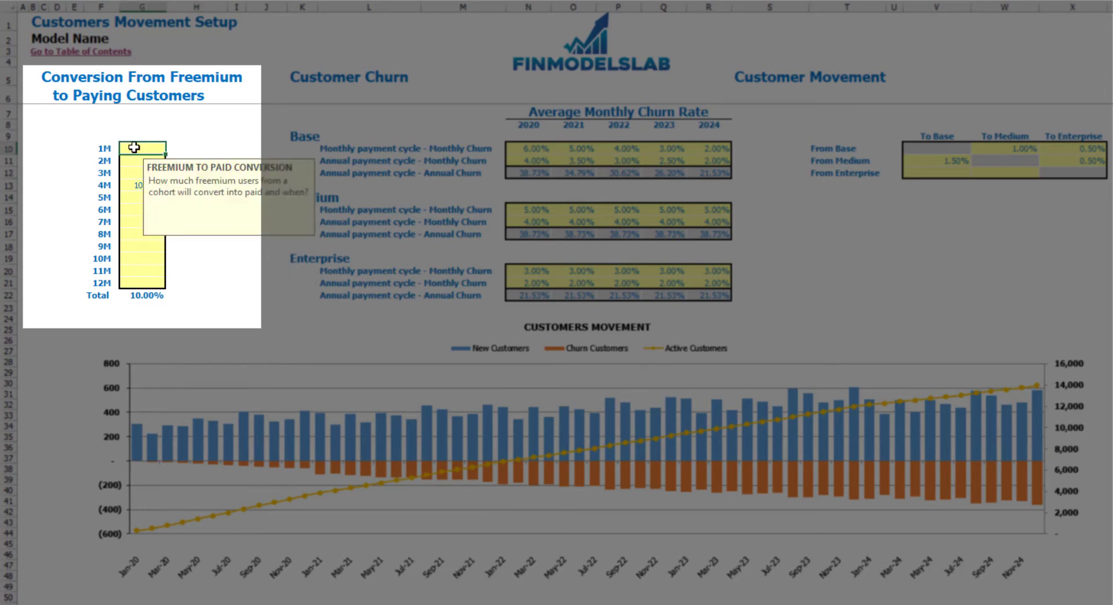
pyautogui.click(200, 124)
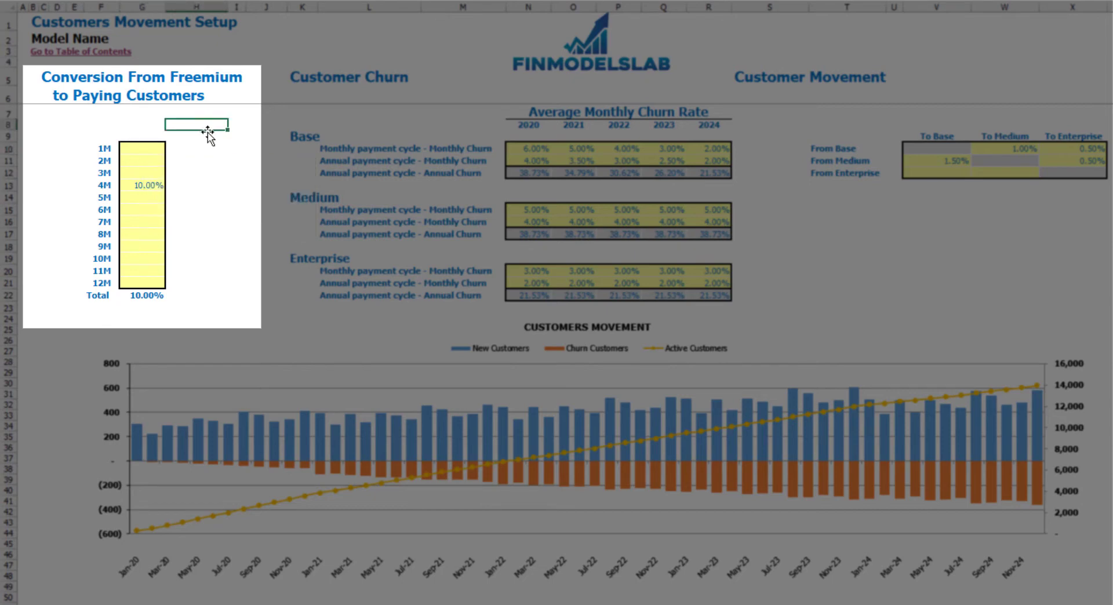
pyautogui.click(150, 185)
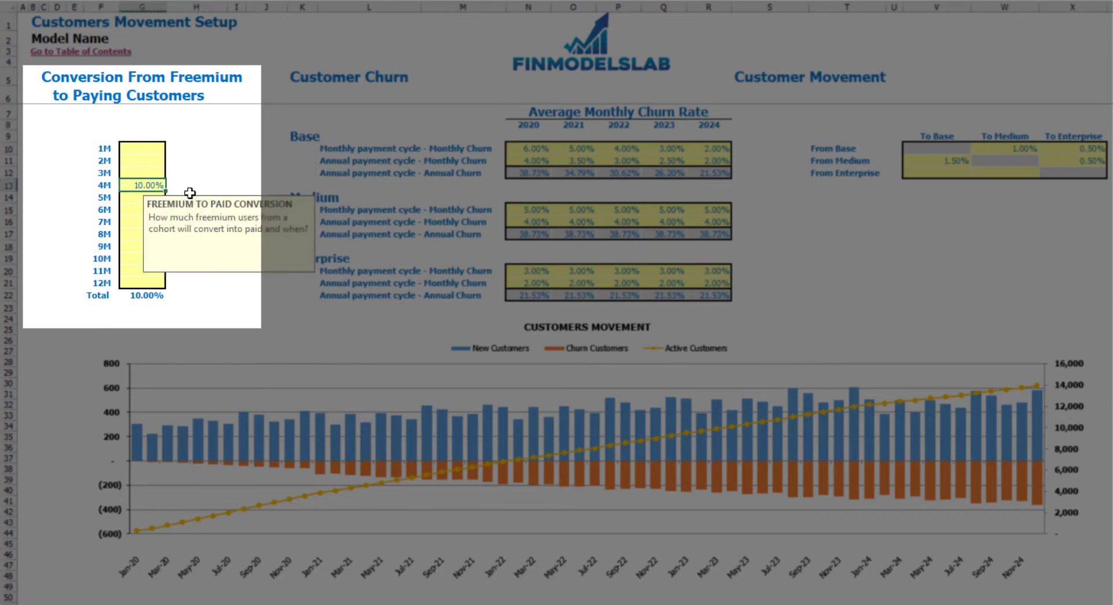
pyautogui.click(191, 183)
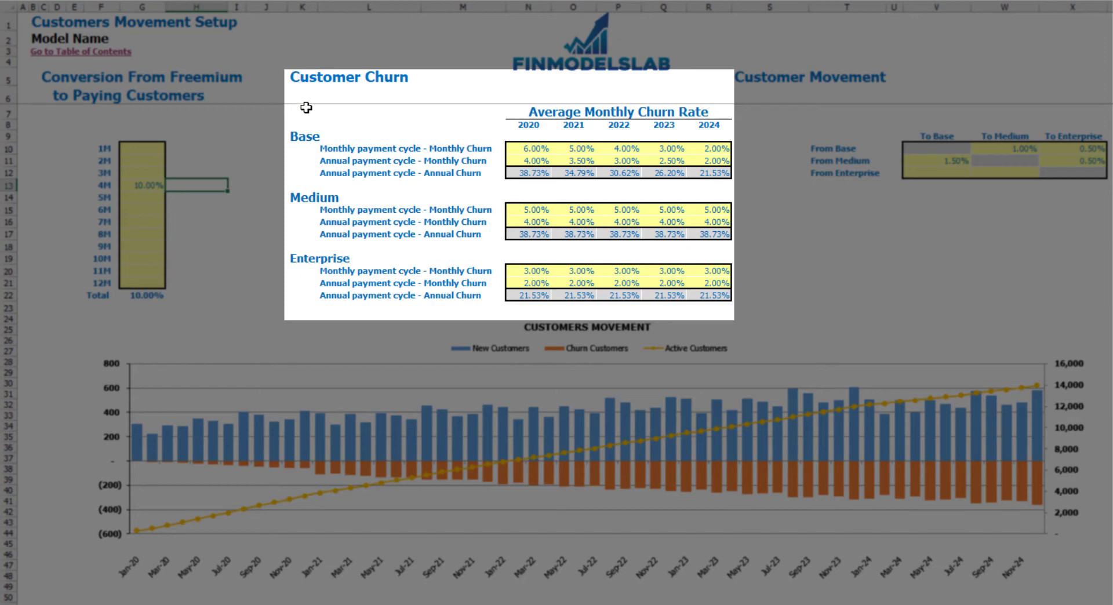
# - Review the Base, Medium and Enterprise sections of the Customer Churn table and its average monthly churn rate heading
pyautogui.click(299, 134)
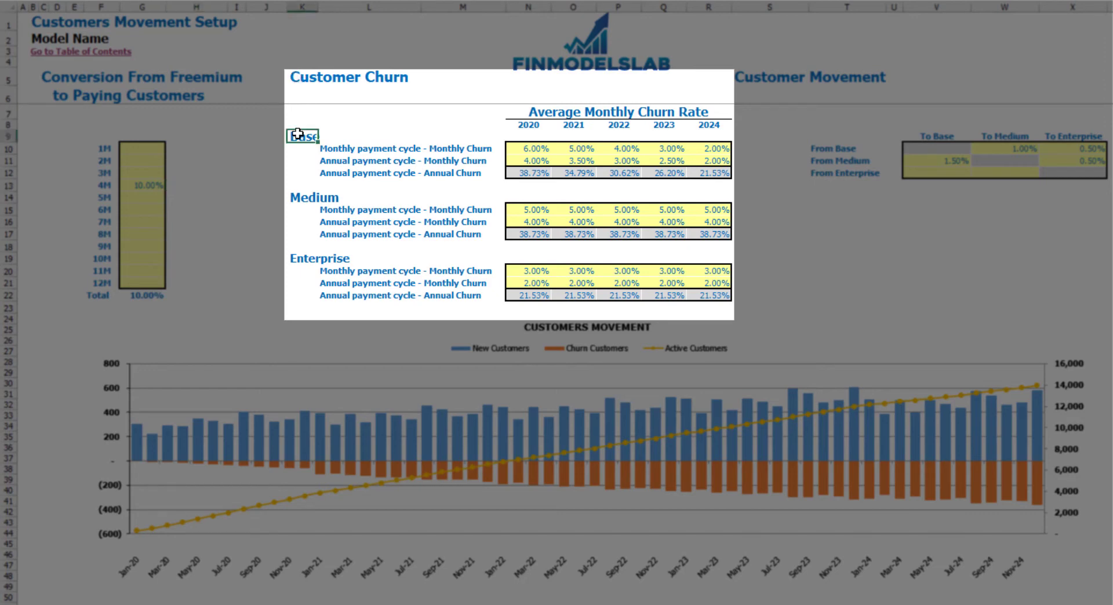
pyautogui.click(298, 195)
pyautogui.click(297, 260)
pyautogui.click(631, 111)
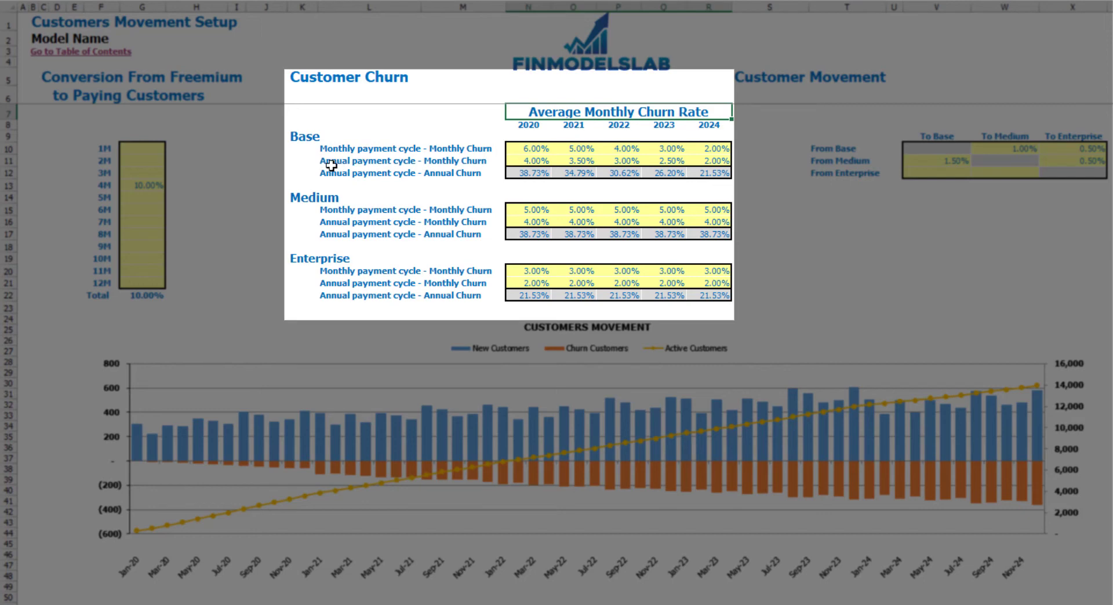
# - Set the Base monthly-payment-cycle monthly churn to 5%, 4.5%, 4%, 3.5% and 3% for 2020 through 2024
pyautogui.click(522, 148)
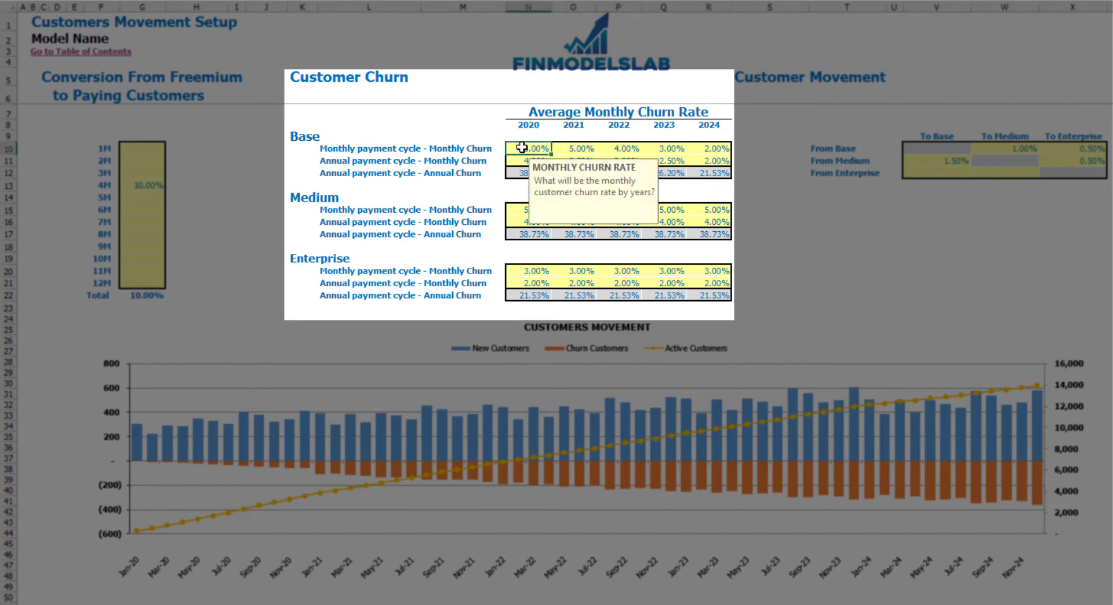
pyautogui.write('5')
pyautogui.press('Tab')
pyautogui.write('4.5')
pyautogui.press('Tab')
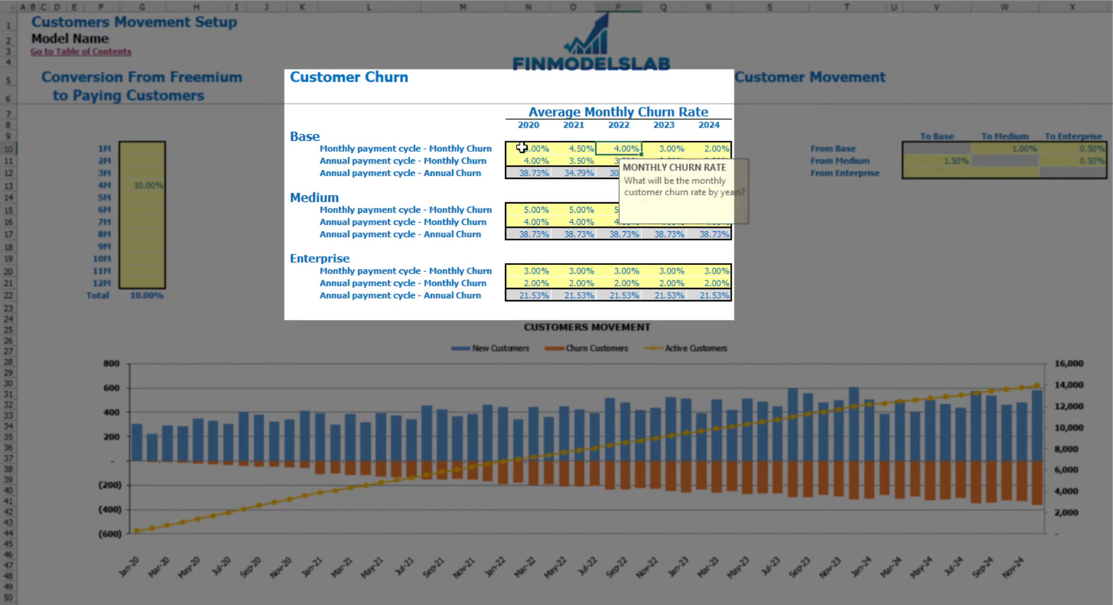
pyautogui.write('4')
pyautogui.press('Tab')
pyautogui.write('3.5')
pyautogui.press('Tab')
pyautogui.write('3')
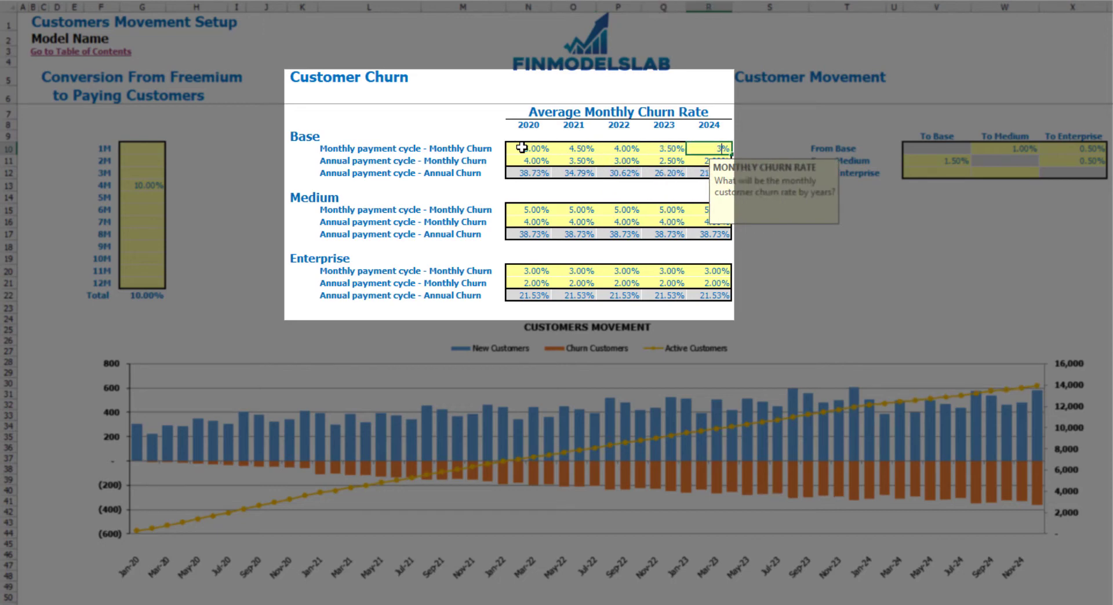
pyautogui.press('Return')
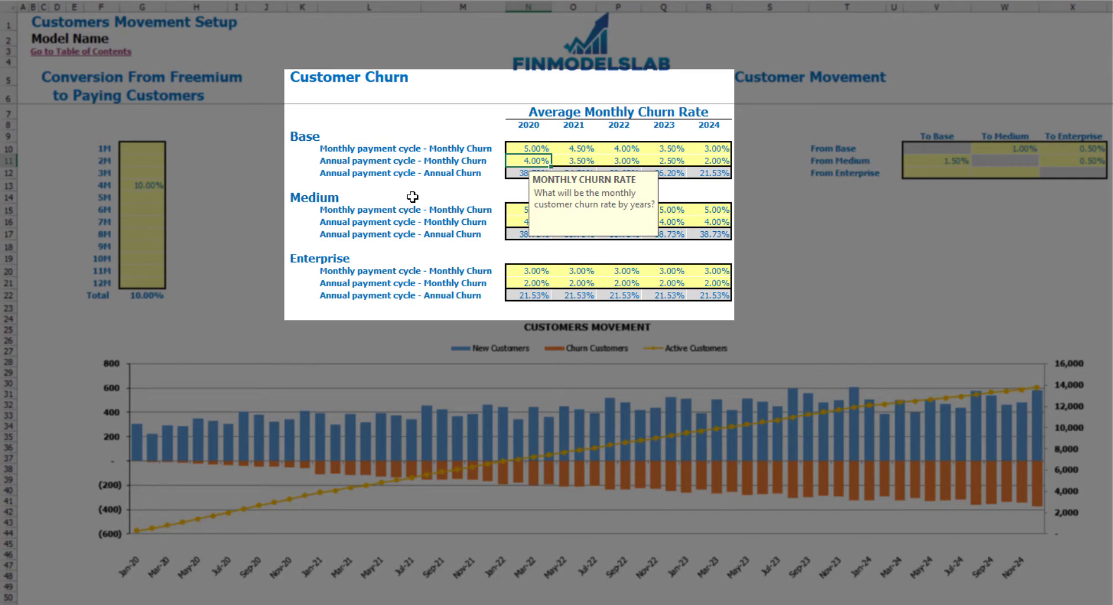
# - Set the Base annual-payment-cycle monthly churn to 4.8% for 2021, 4.6% for 2022, 4.4% for 2023 and 4.2% for 2024
pyautogui.press('Tab')
pyautogui.write('4.8')
pyautogui.press('Tab')
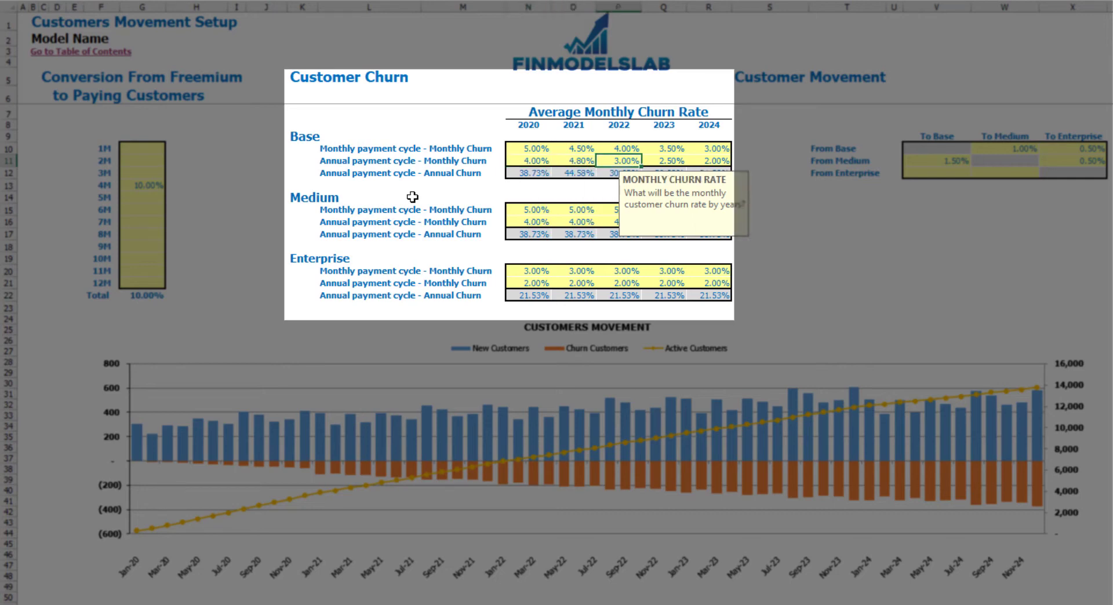
pyautogui.write('4.6')
pyautogui.press('Tab')
pyautogui.write('4')
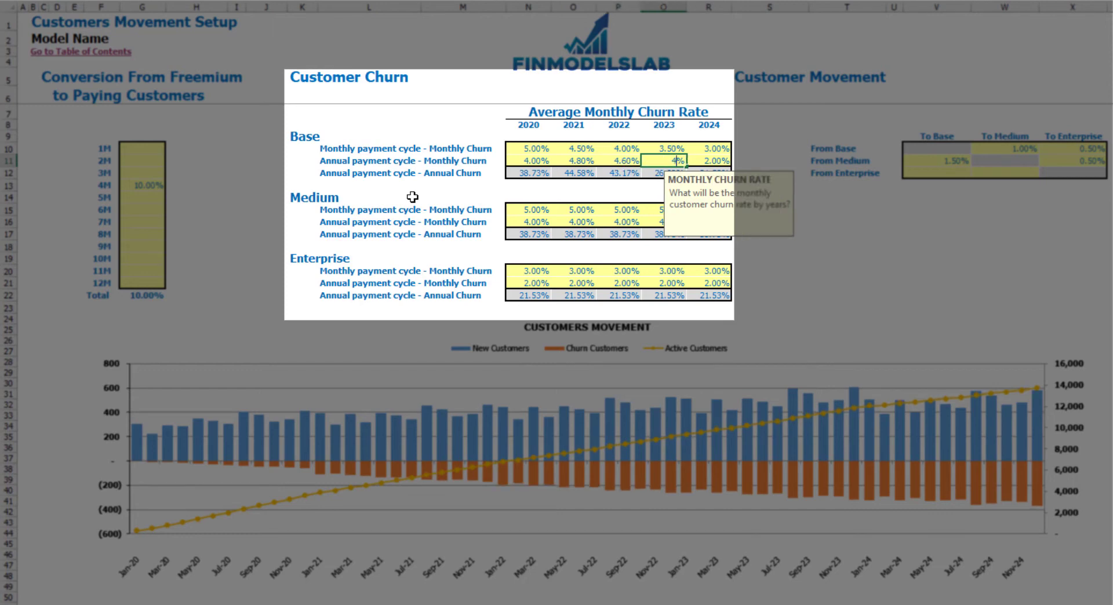
pyautogui.press('Tab')
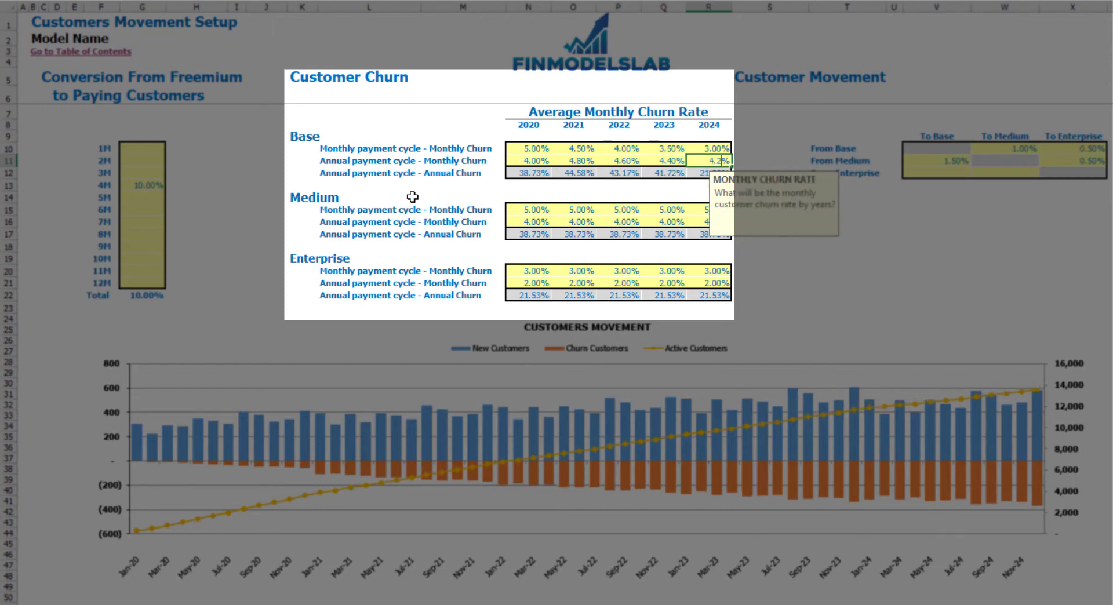
pyautogui.write('4.2')
pyautogui.press('Return')
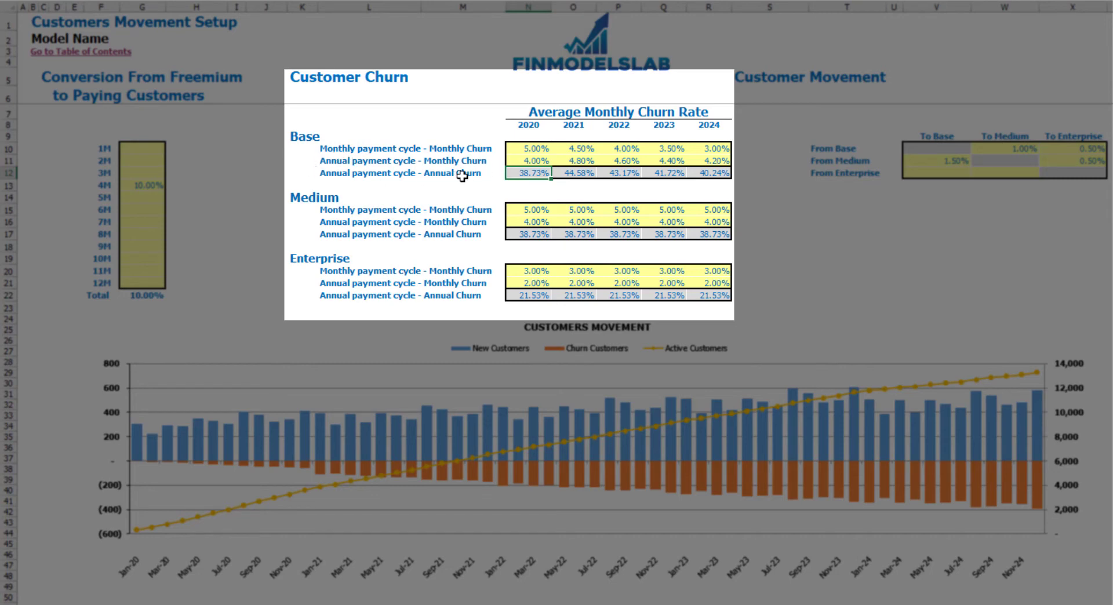
# - Review the Base annual churn for 2021 to 2024 and the Medium and Enterprise churn blocks
pyautogui.click(569, 172)
pyautogui.click(605, 172)
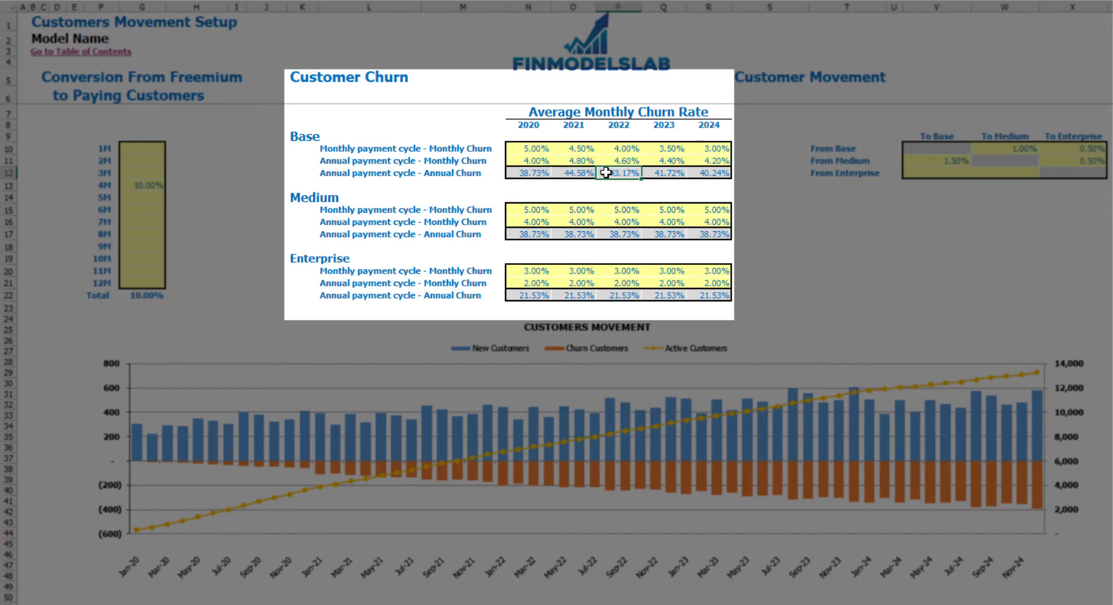
pyautogui.click(665, 173)
pyautogui.click(704, 173)
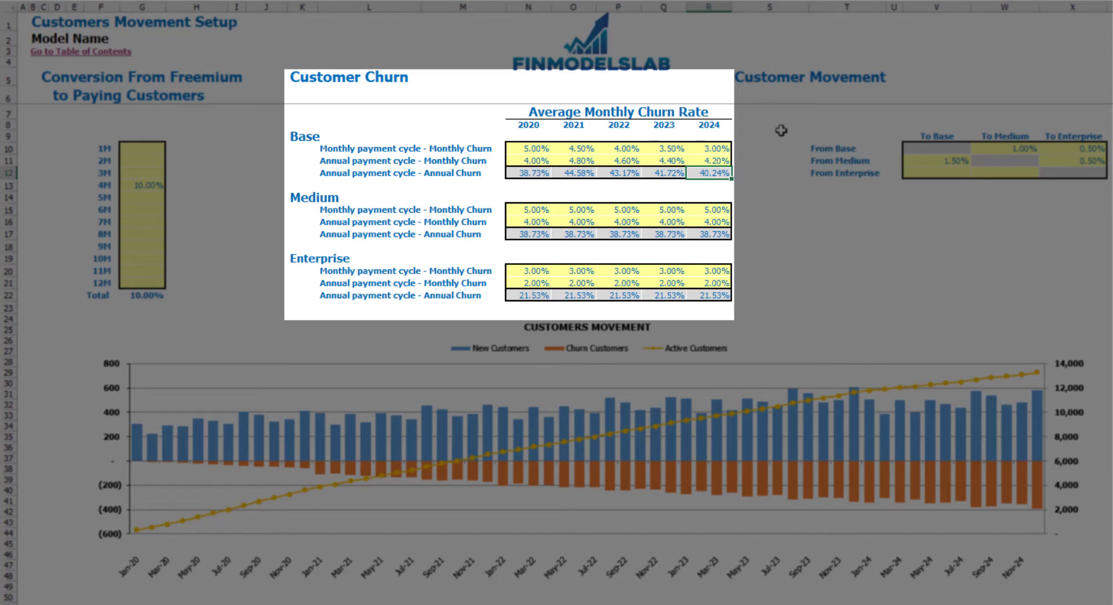
pyautogui.moveTo(294, 194); pyautogui.dragTo(707, 235)
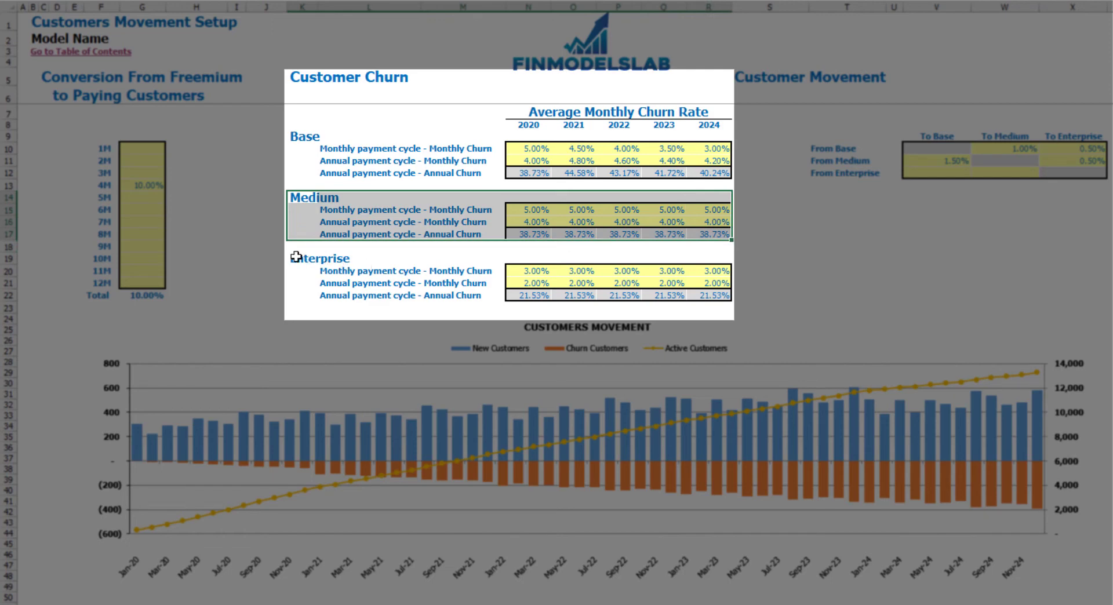
pyautogui.moveTo(296, 253); pyautogui.dragTo(699, 301)
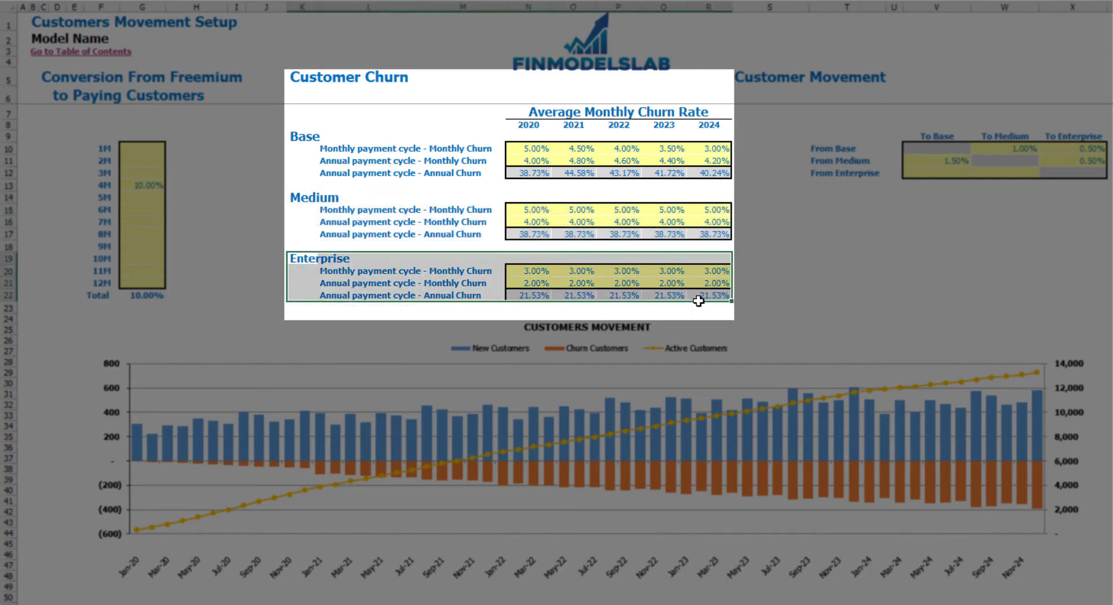
# - Clear all rates in the Customer Movement matrix
pyautogui.click(861, 235)
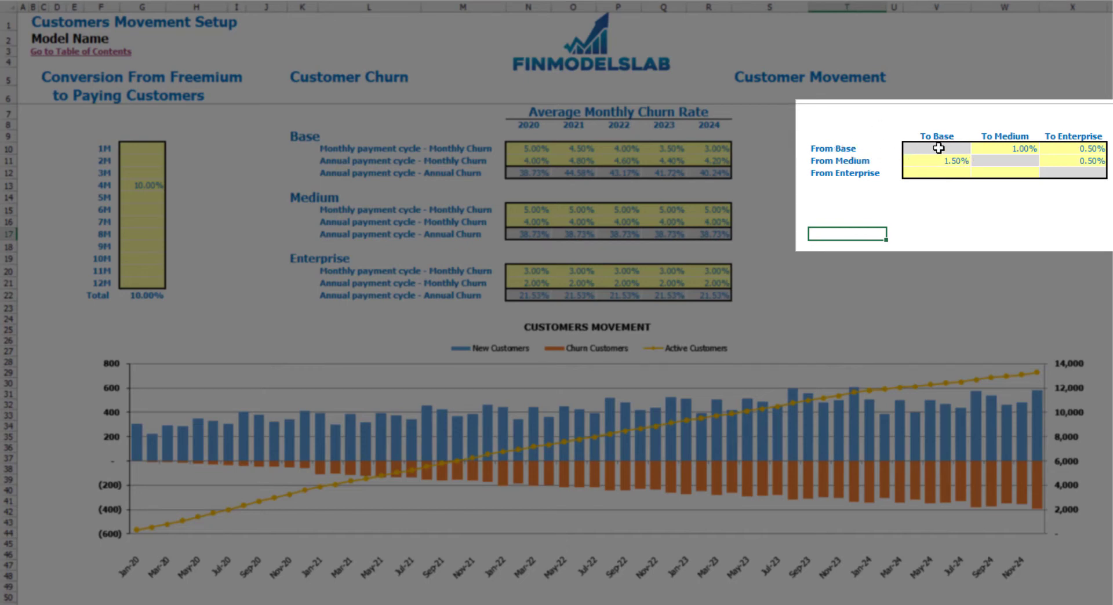
pyautogui.moveTo(938, 149); pyautogui.dragTo(1064, 175)
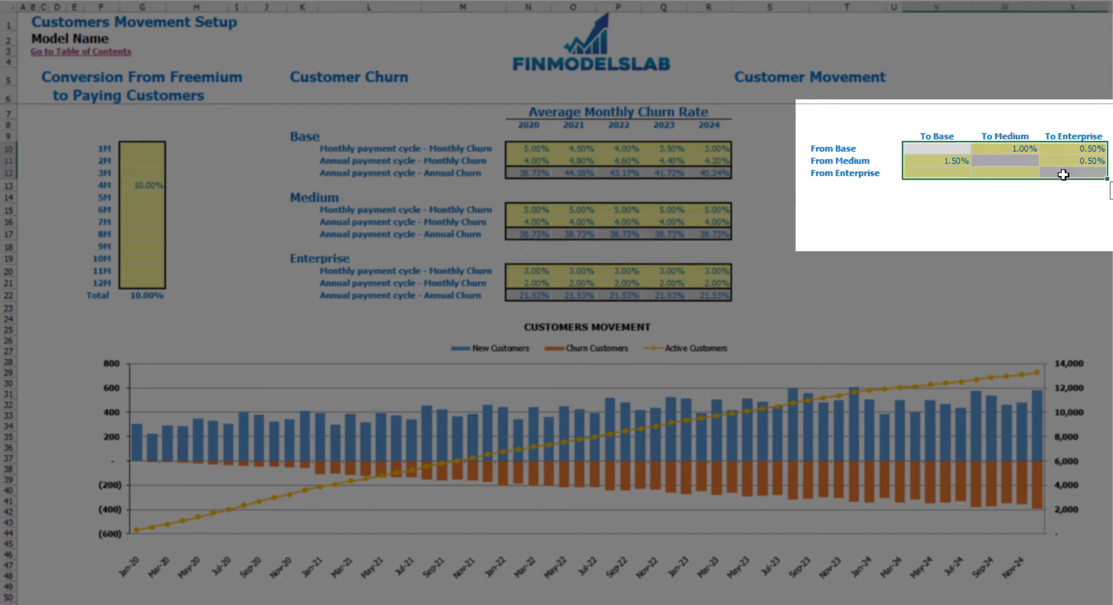
pyautogui.press('Delete')
# - Set the monthly customer movement rate from Base to Medium to 0.5% and check the entry
pyautogui.click(818, 148)
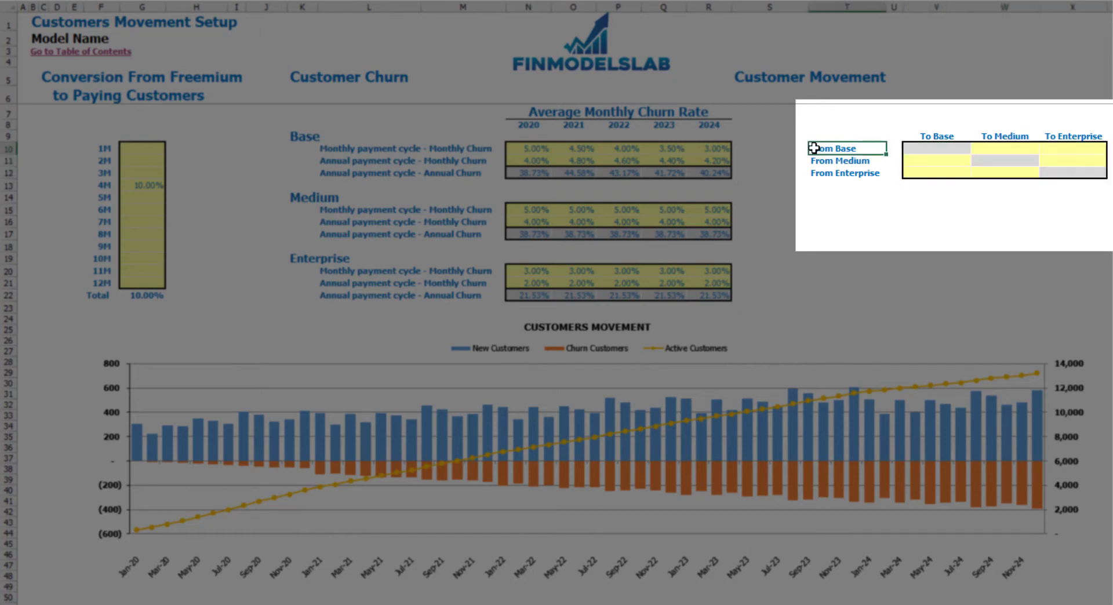
pyautogui.click(1015, 133)
pyautogui.click(1065, 136)
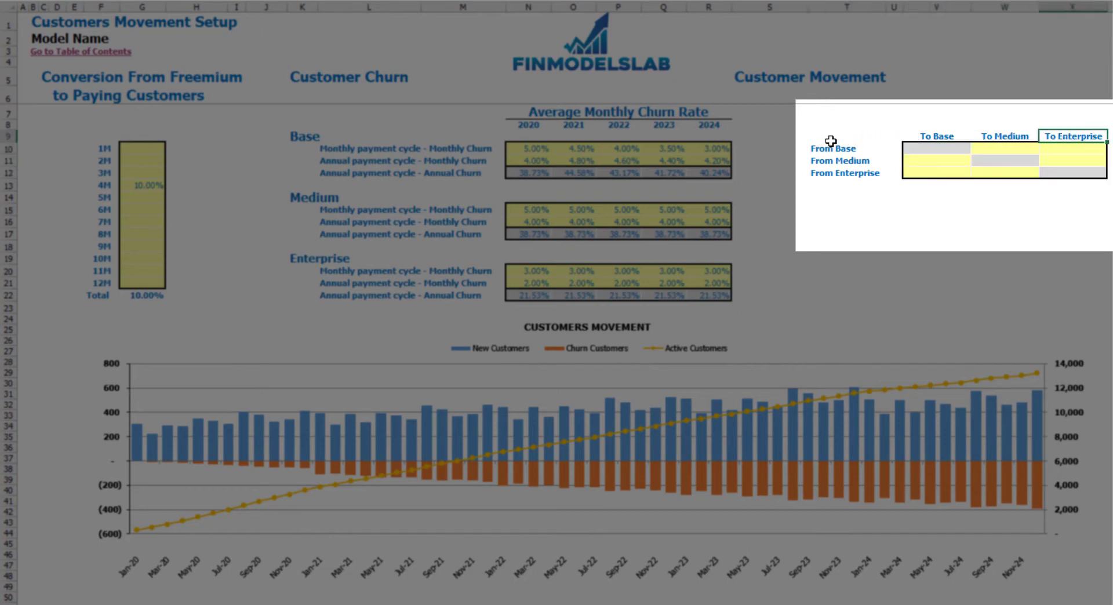
pyautogui.click(822, 149)
pyautogui.click(988, 146)
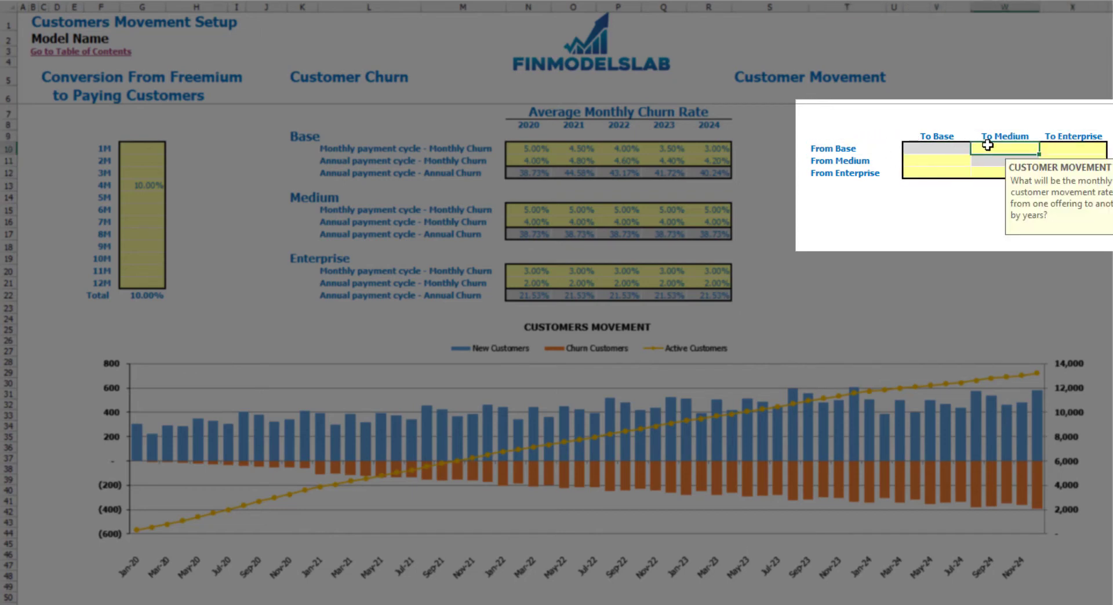
pyautogui.press('Return')
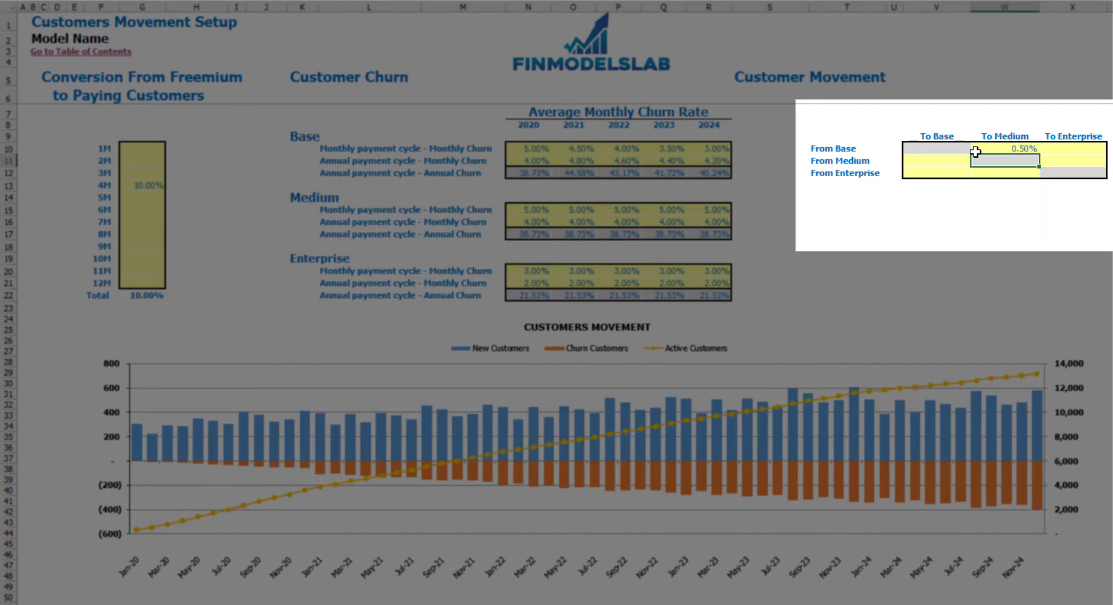
pyautogui.click(1005, 149)
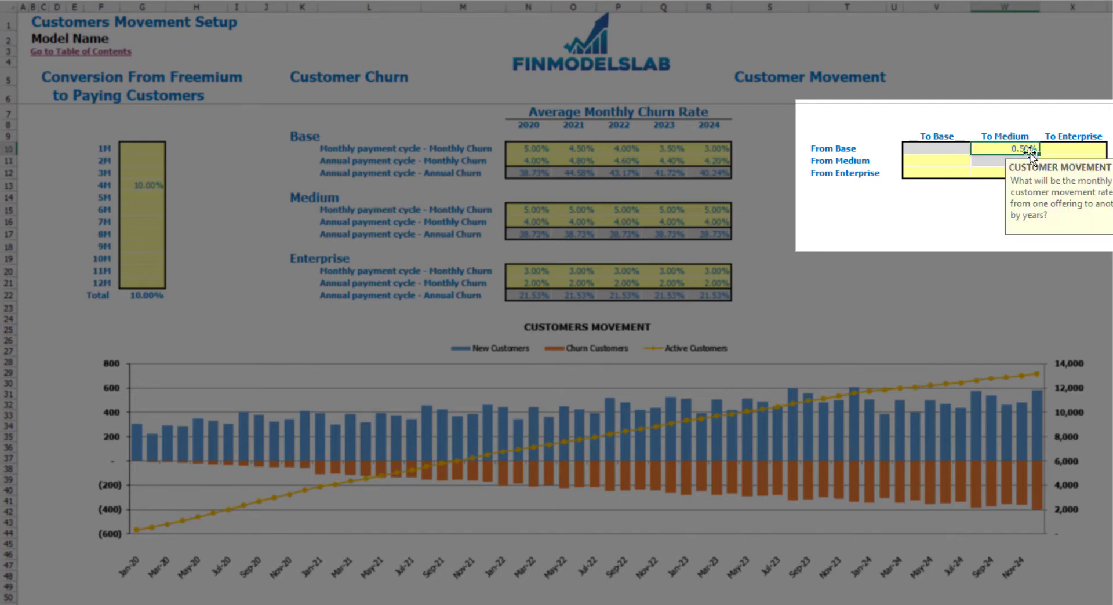
# - Set the monthly customer movement rate from Base to Enterprise to 0.7%
pyautogui.click(949, 202)
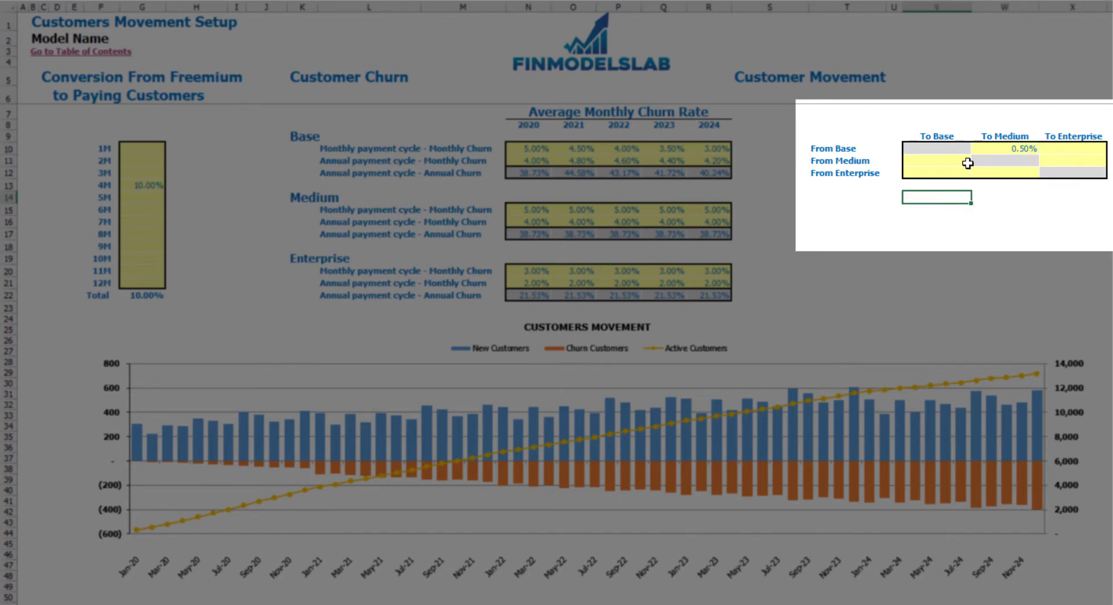
pyautogui.click(835, 149)
pyautogui.click(1000, 149)
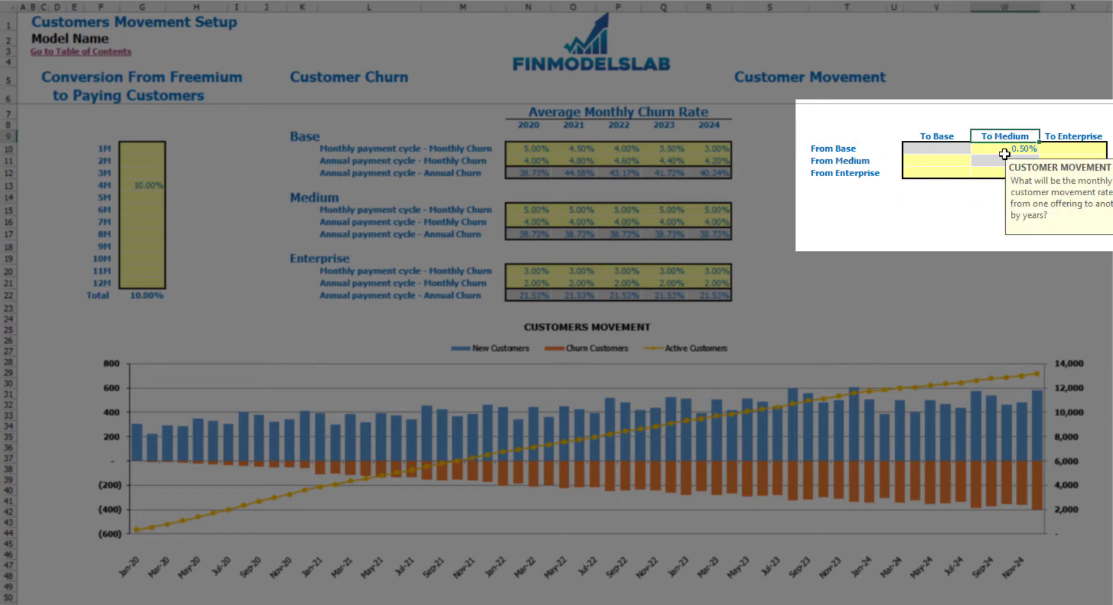
pyautogui.click(1056, 150)
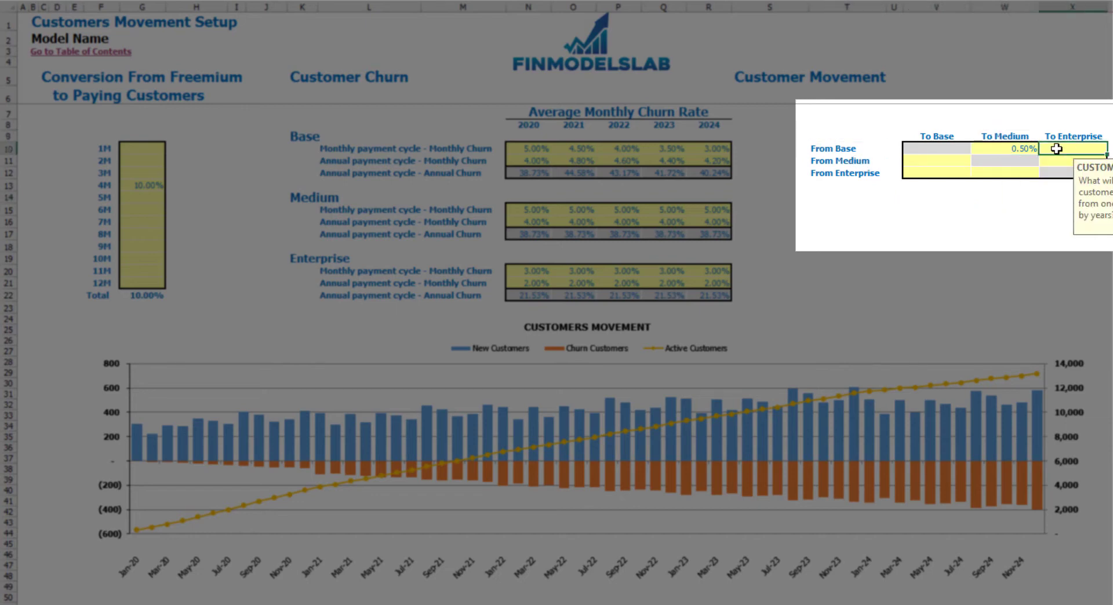
pyautogui.write('0.7')
pyautogui.press('Return')
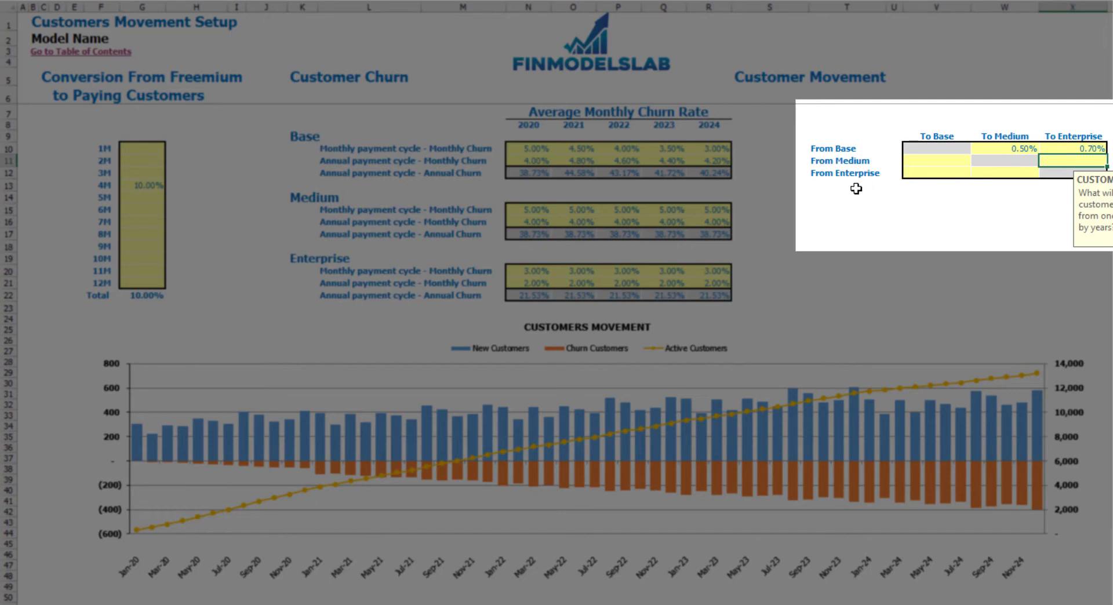
# - Enter the monthly customer movement rate from Enterprise to Medium
pyautogui.click(824, 175)
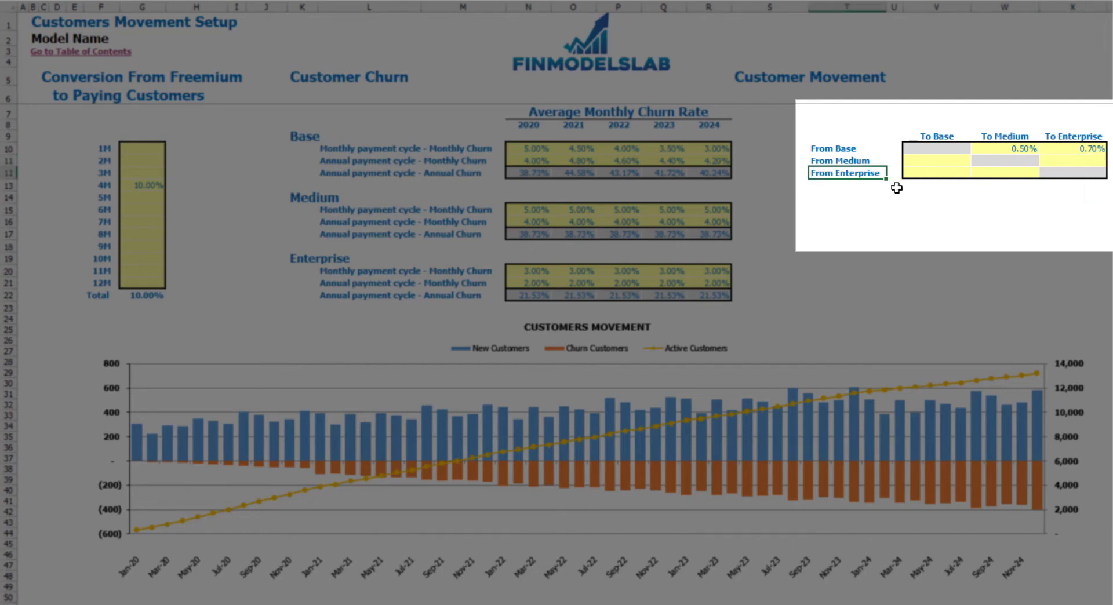
pyautogui.click(1007, 173)
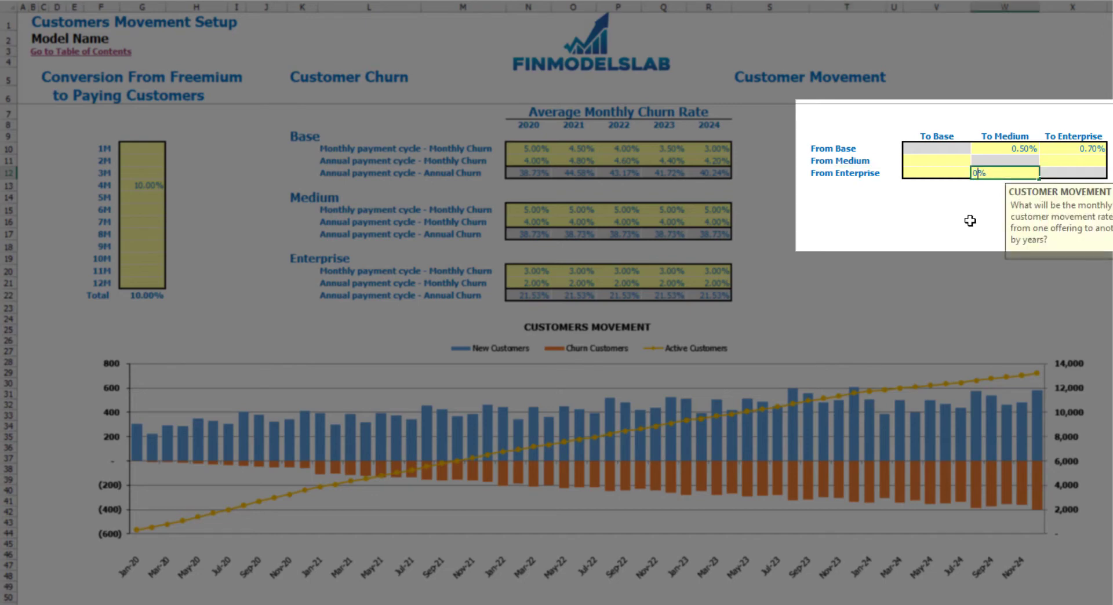
# - Set the customer movement rate from Enterprise to Medium to 0.1%
pyautogui.write('0.1')
pyautogui.press('Return')
pyautogui.click(970, 221)
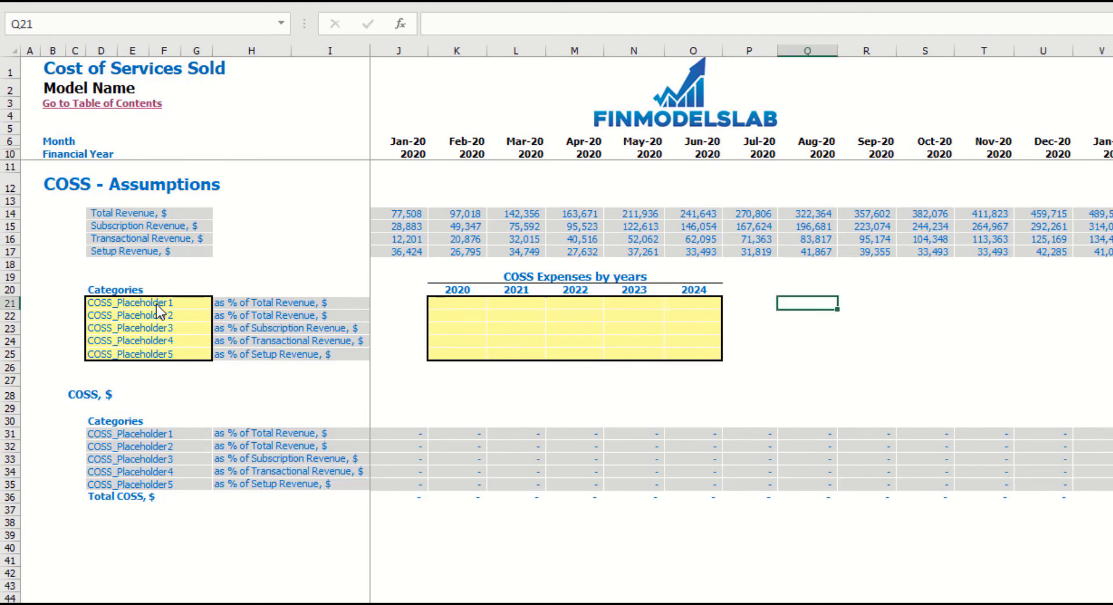
# - Rename the first Cost of Services Sold category in the assumptions as Hosting Cost
pyautogui.moveTo(155, 303)
pyautogui.mouseDown()
pyautogui.moveTo(150, 360)
pyautogui.moveTo(139, 306)
pyautogui.mouseUp()
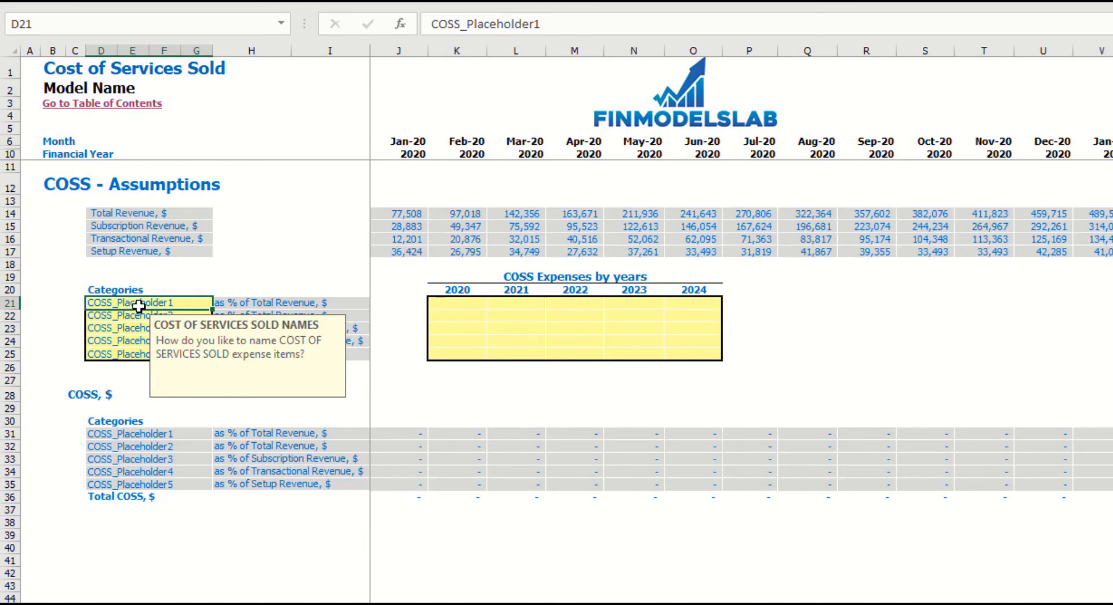
pyautogui.write('Hosting')
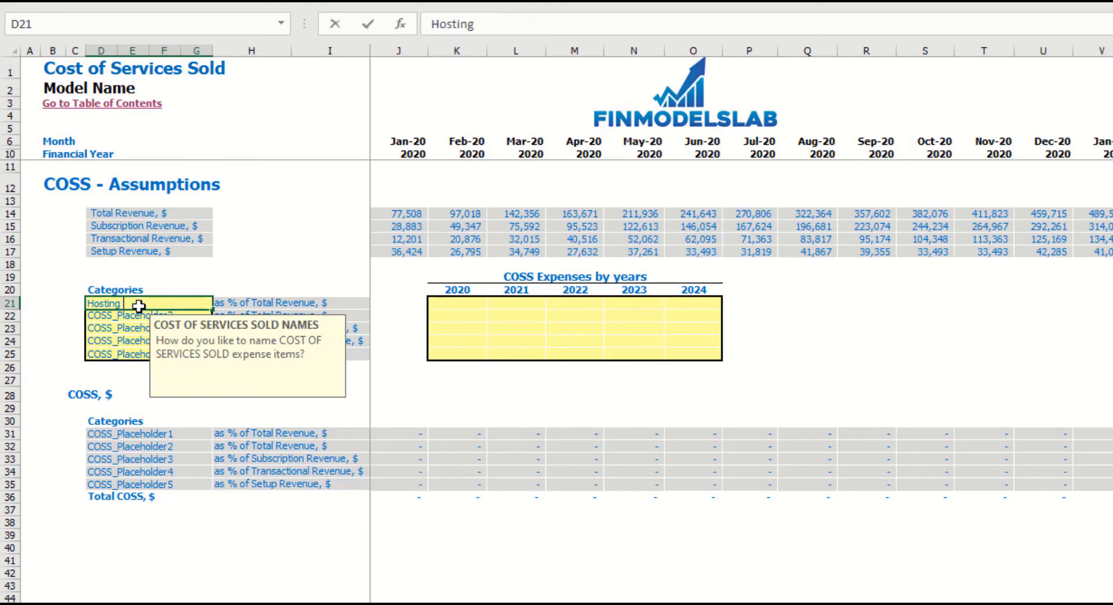
pyautogui.write(' Cost')
pyautogui.press('Return')
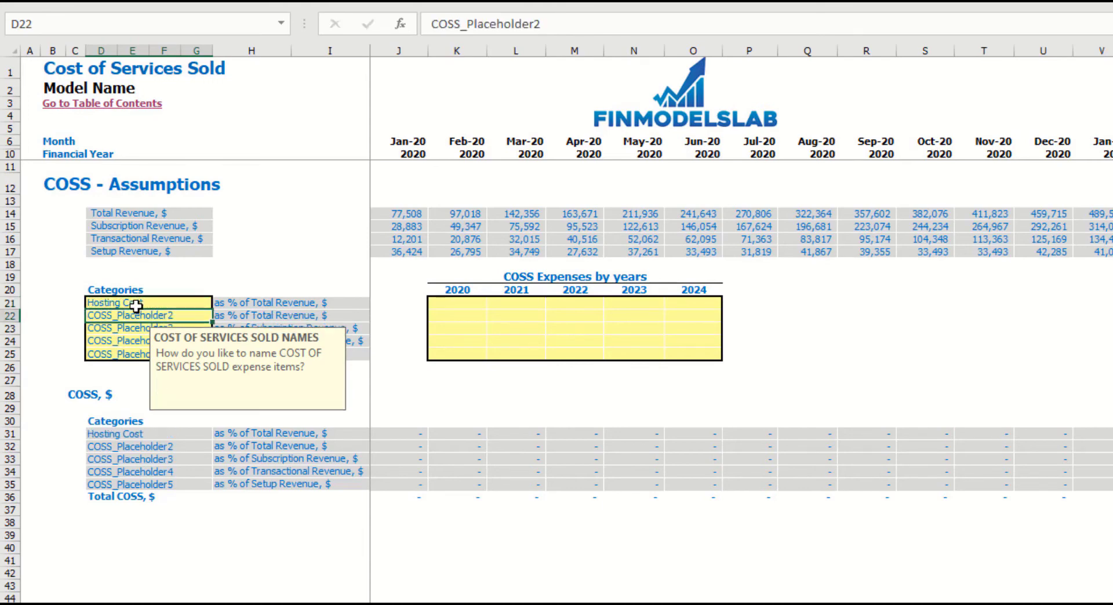
# - Examine which revenue type each COSS category is a percentage of, and the matching revenue rows above the categories
pyautogui.click(258, 239)
pyautogui.moveTo(304, 303); pyautogui.dragTo(315, 357)
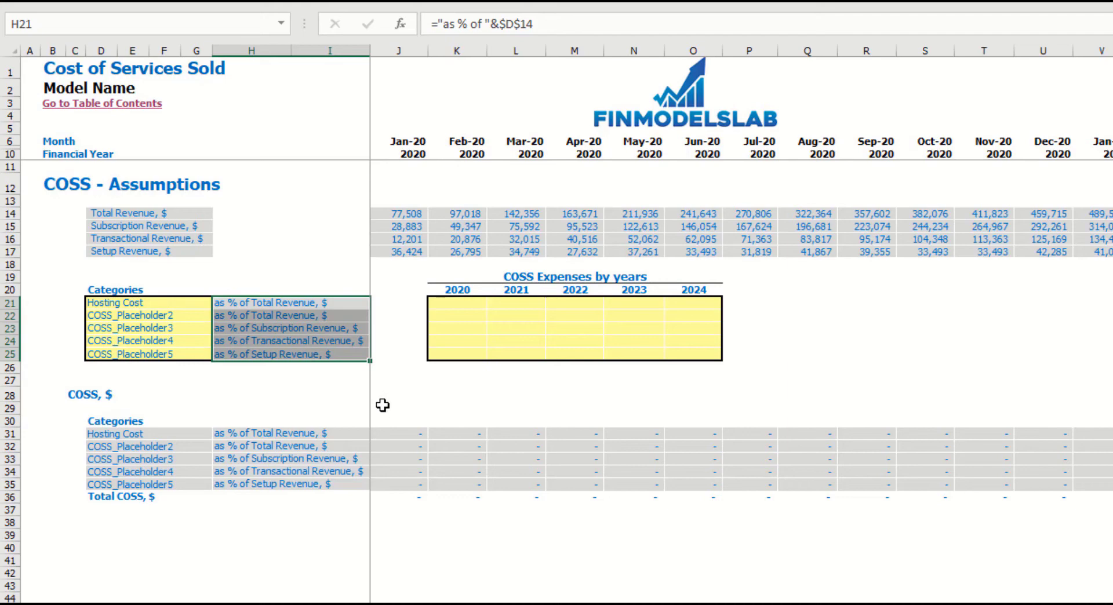
pyautogui.moveTo(298, 303); pyautogui.dragTo(298, 316)
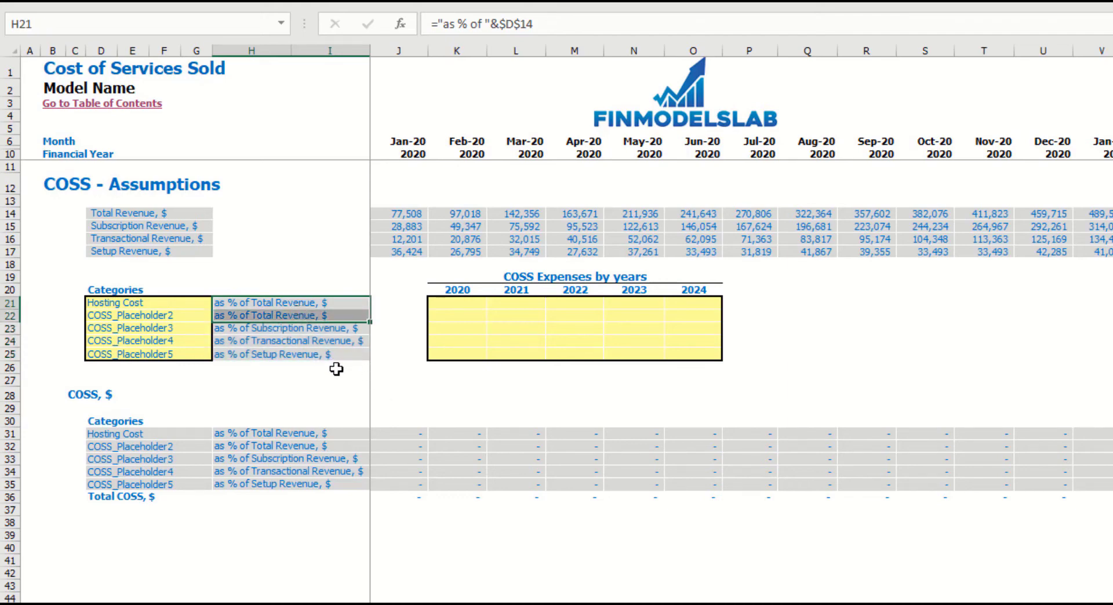
pyautogui.click(338, 330)
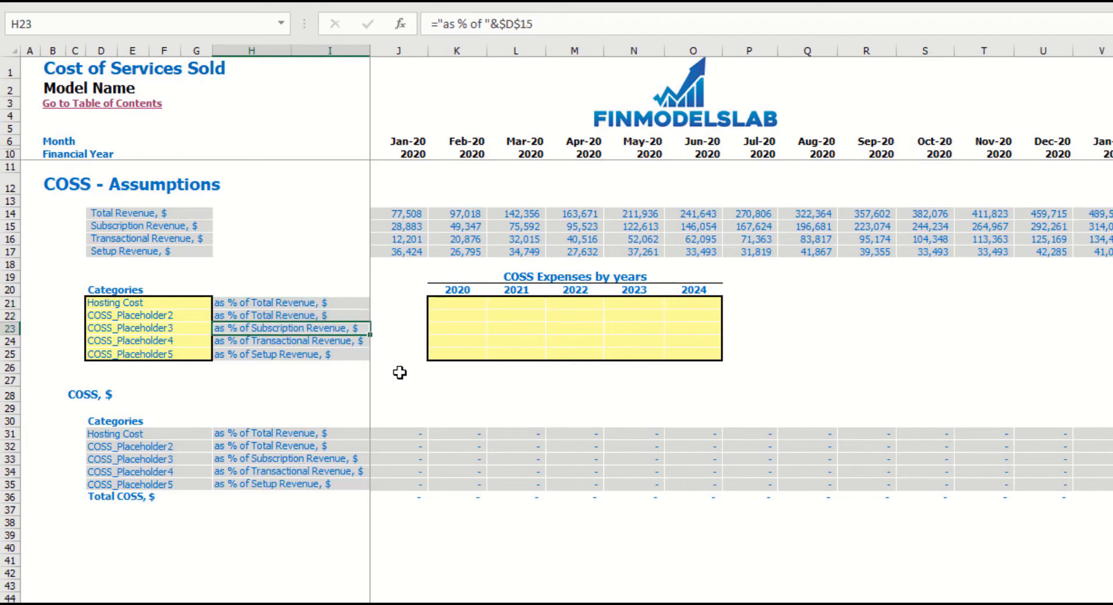
pyautogui.press('Down')
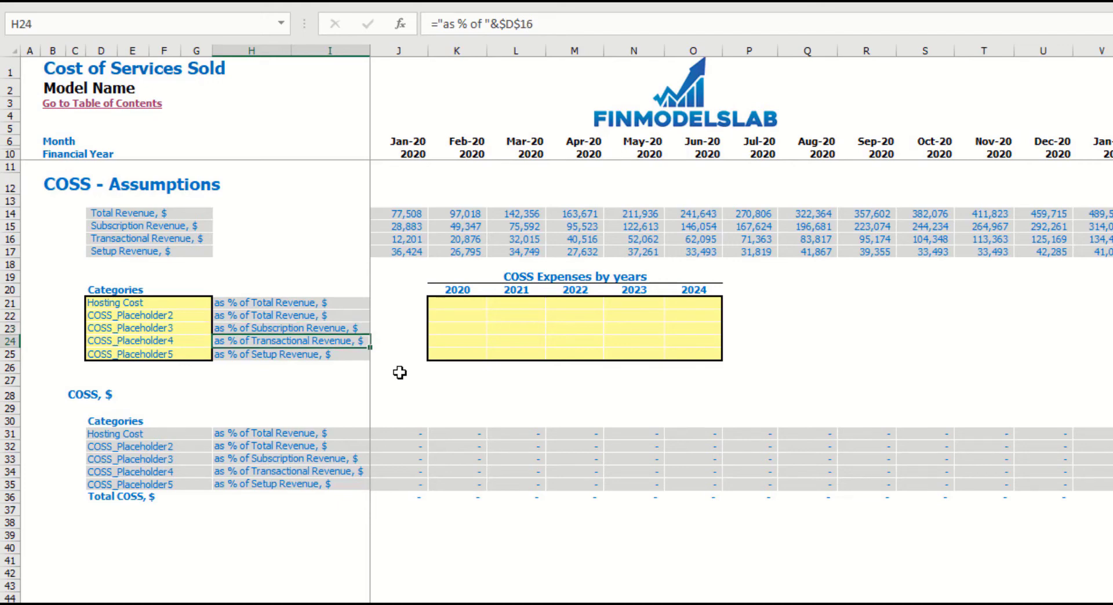
pyautogui.press('Down')
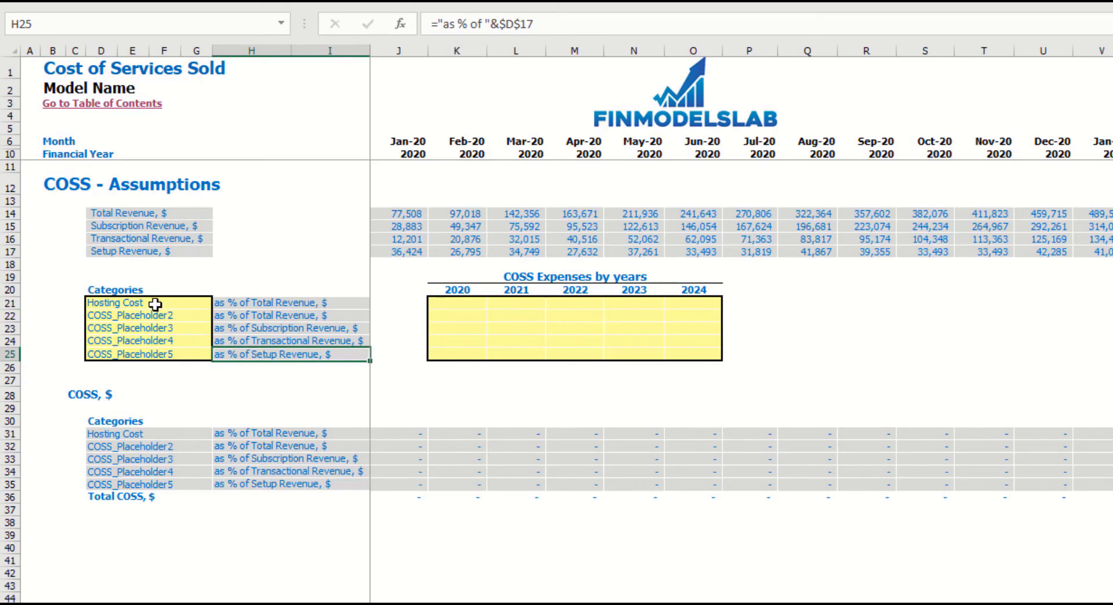
pyautogui.moveTo(13, 214); pyautogui.dragTo(14, 251)
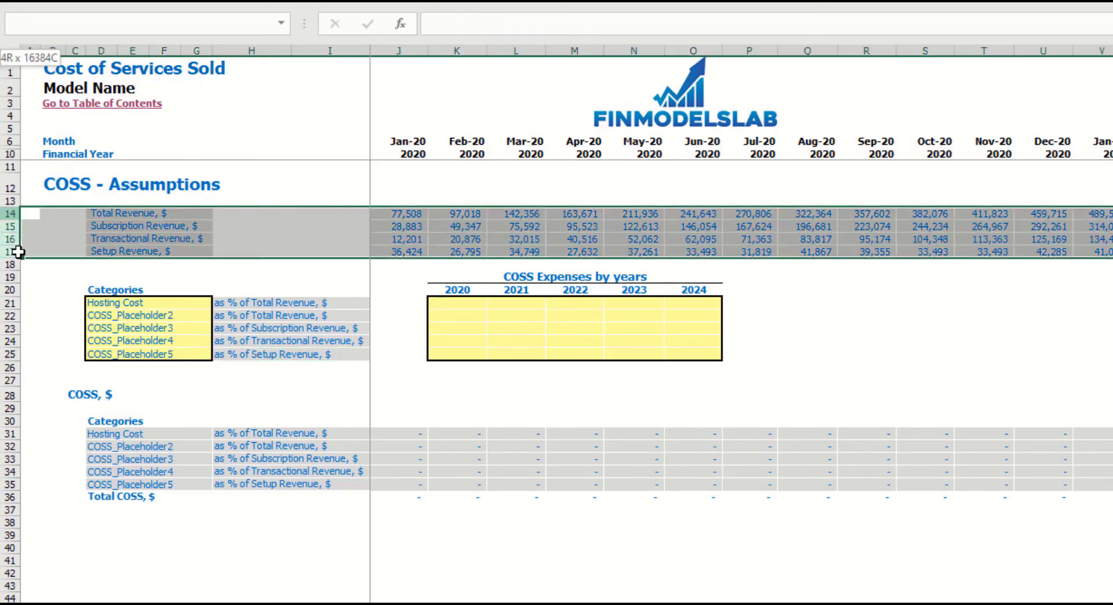
pyautogui.click(121, 213)
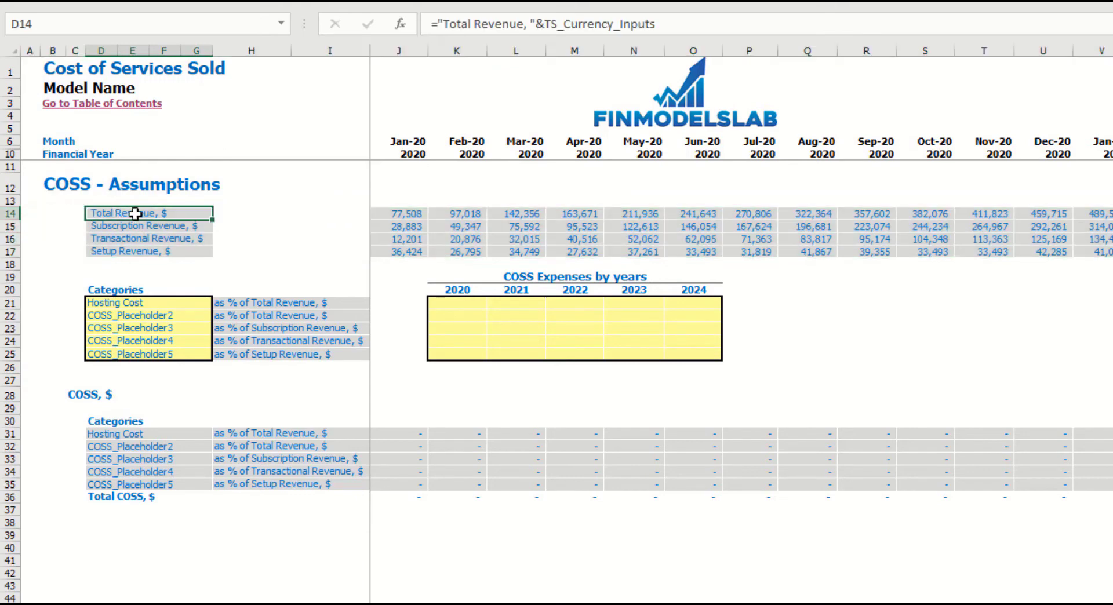
pyautogui.click(11, 227)
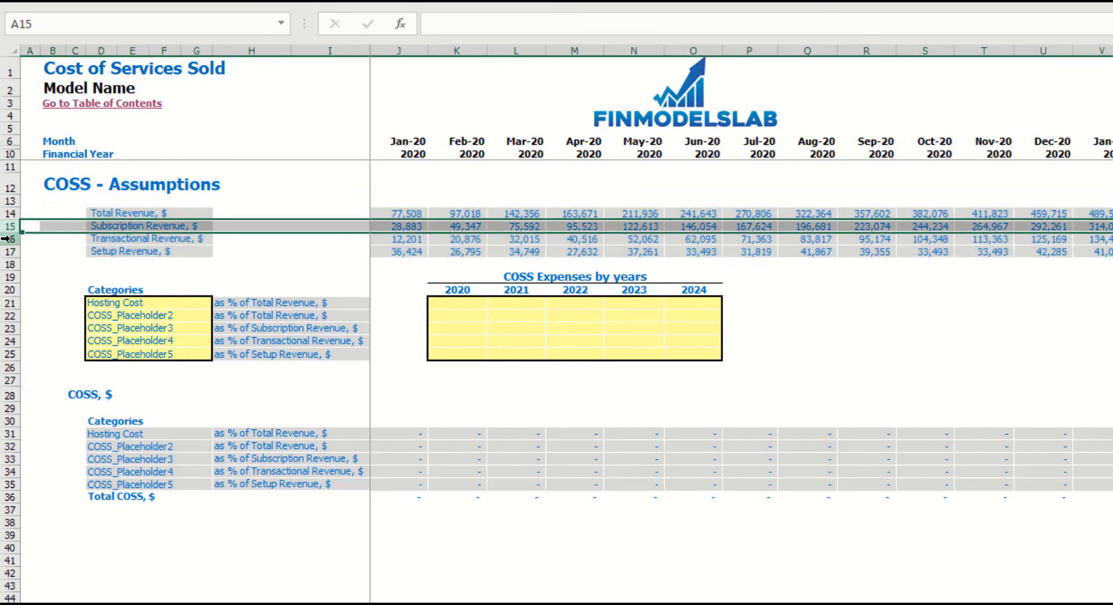
pyautogui.click(9, 238)
pyautogui.click(8, 251)
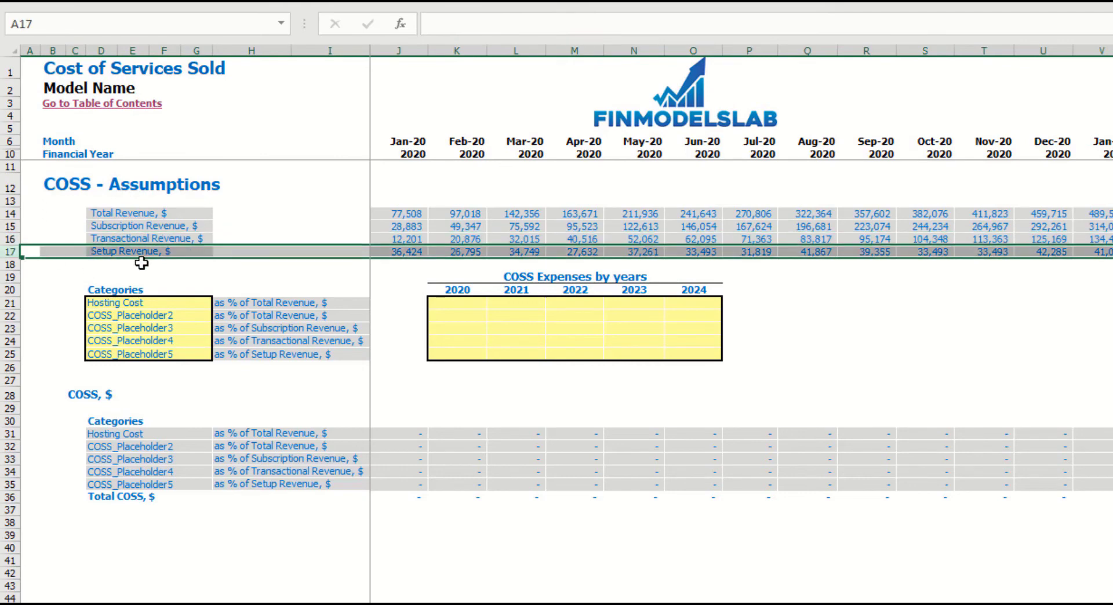
pyautogui.click(217, 267)
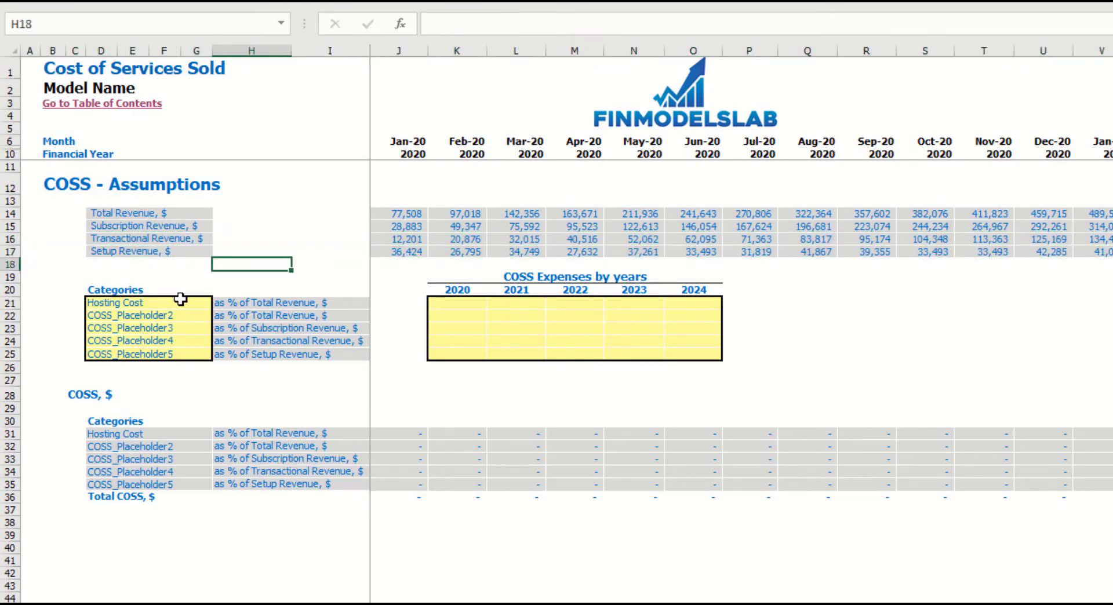
# - Set Hosting Cost as a percentage of total revenue to 10%, 12%, 13%, 14% and 15% for 2020 through 2024
pyautogui.click(302, 301)
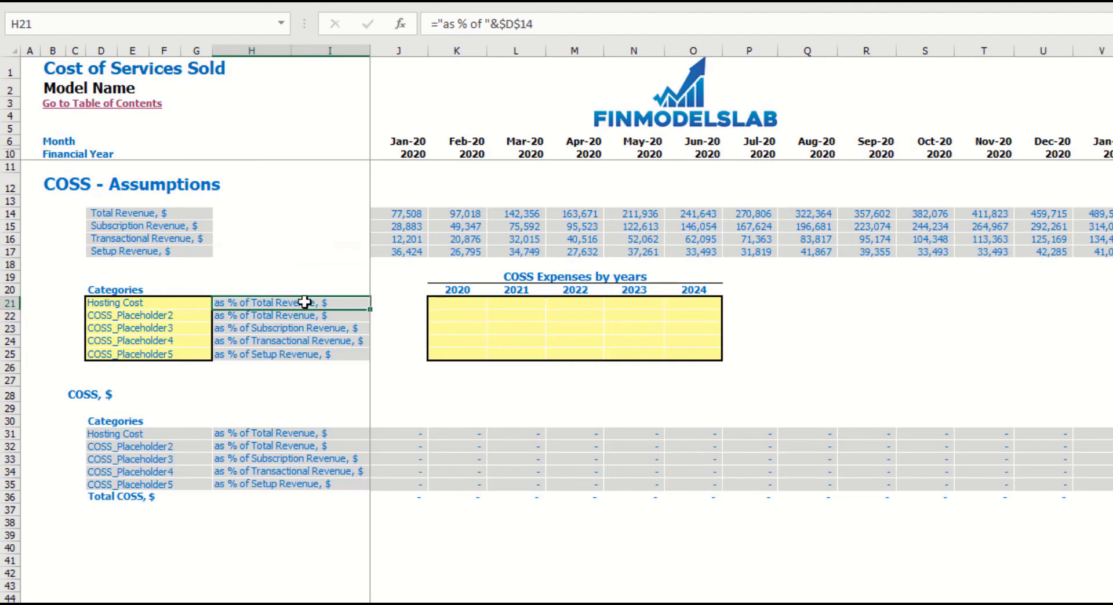
pyautogui.click(468, 302)
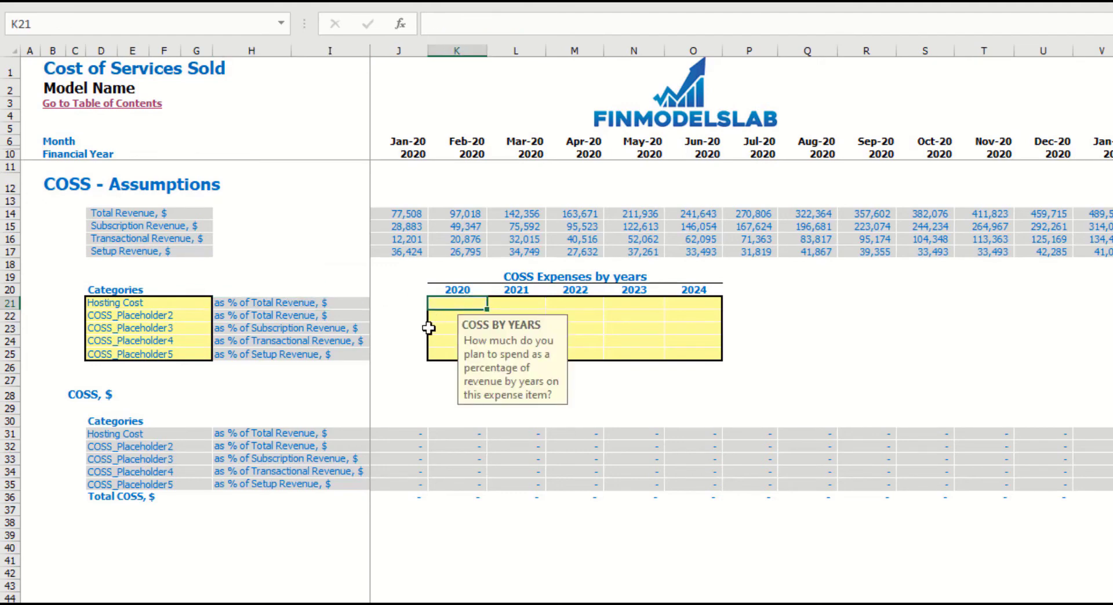
pyautogui.write('10%')
pyautogui.press('Tab')
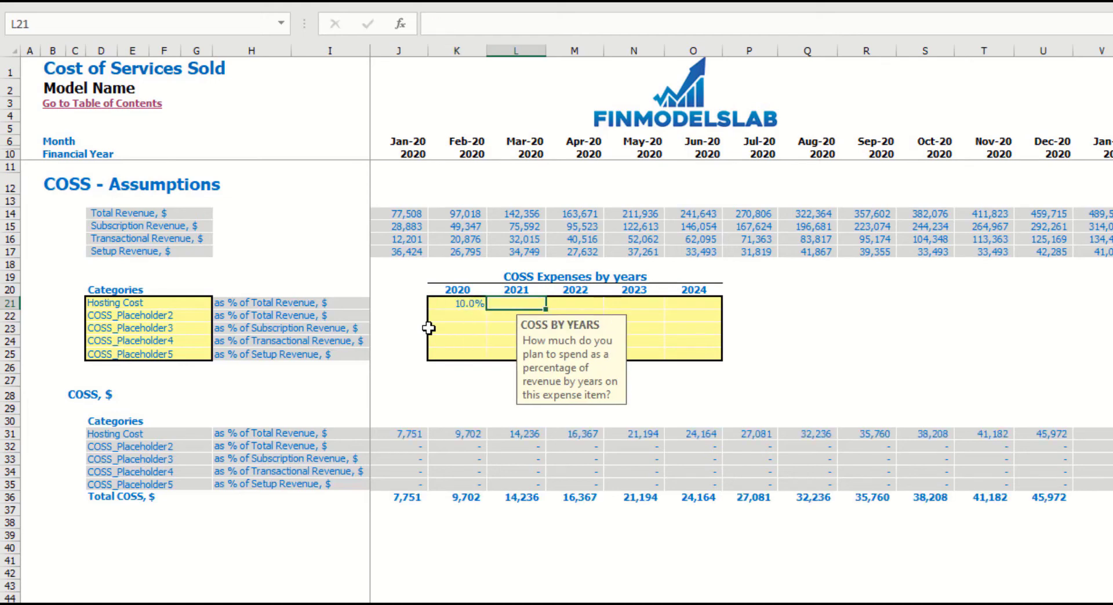
pyautogui.write('12%')
pyautogui.press('Tab')
pyautogui.write('13%')
pyautogui.press('Tab')
pyautogui.write('14%')
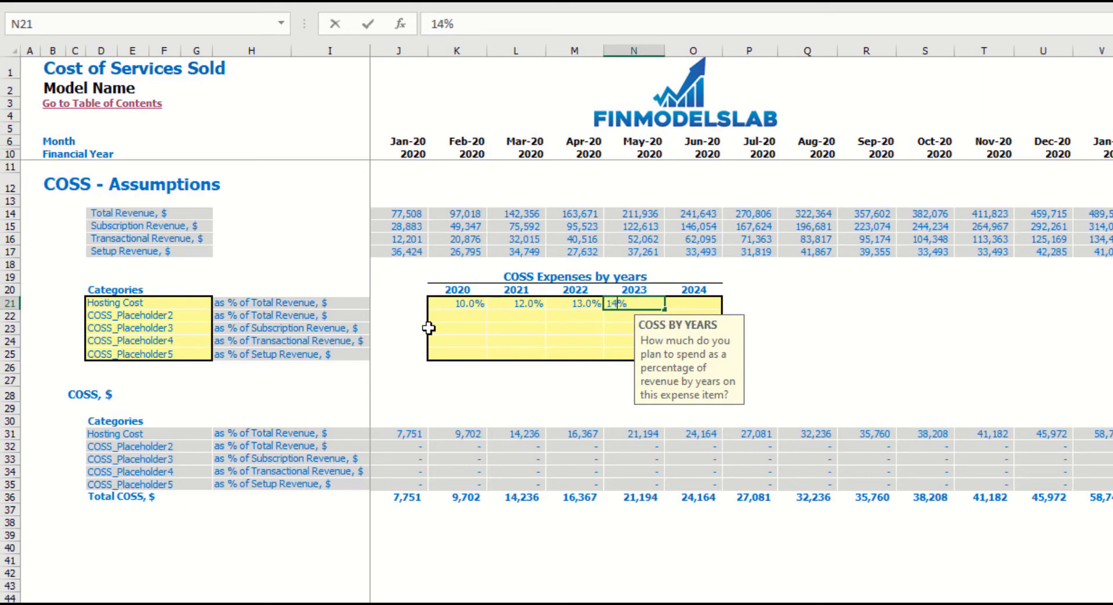
pyautogui.press('Tab')
pyautogui.write('15%')
pyautogui.press('Return')
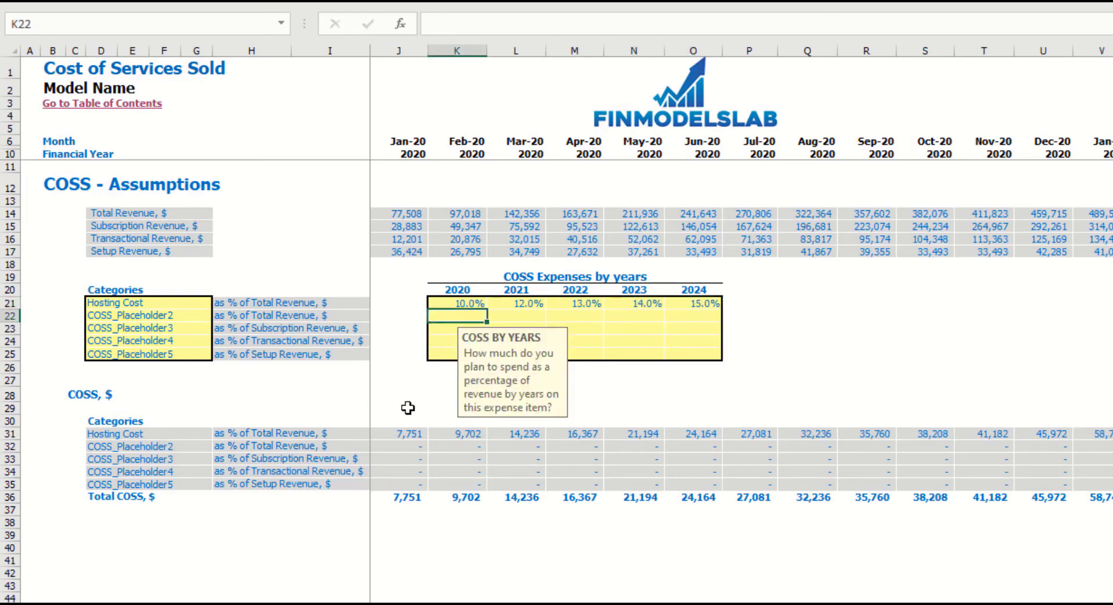
# - Review the 2020 monthly Hosting Cost amounts in the COSS calculation and in the expanded COSS breakdown of the Income Statement
pyautogui.moveTo(406, 434); pyautogui.dragTo(1026, 430)
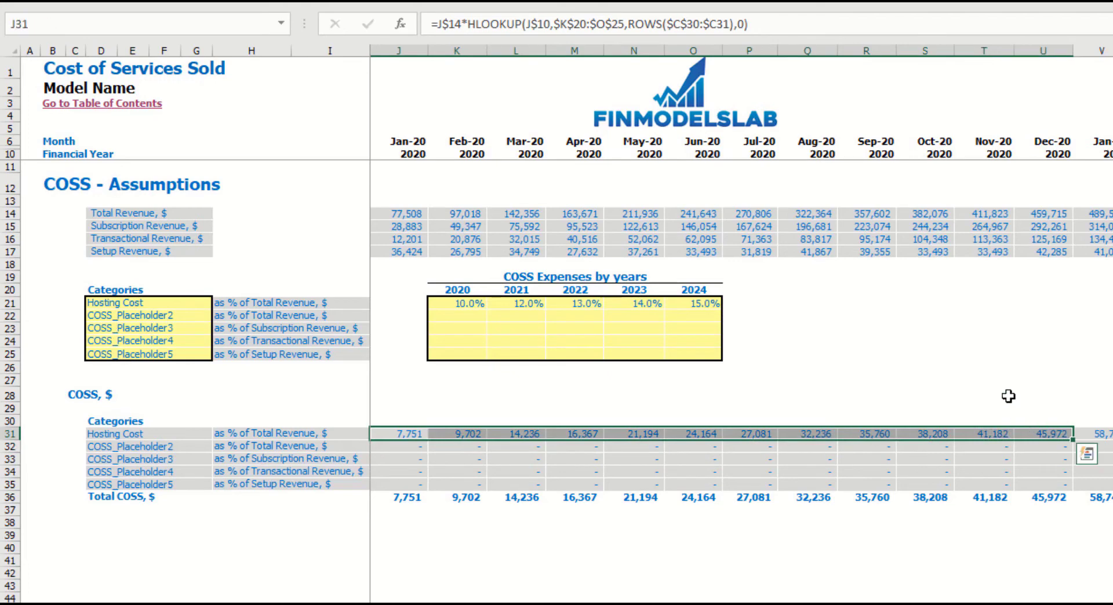
pyautogui.click(986, 367)
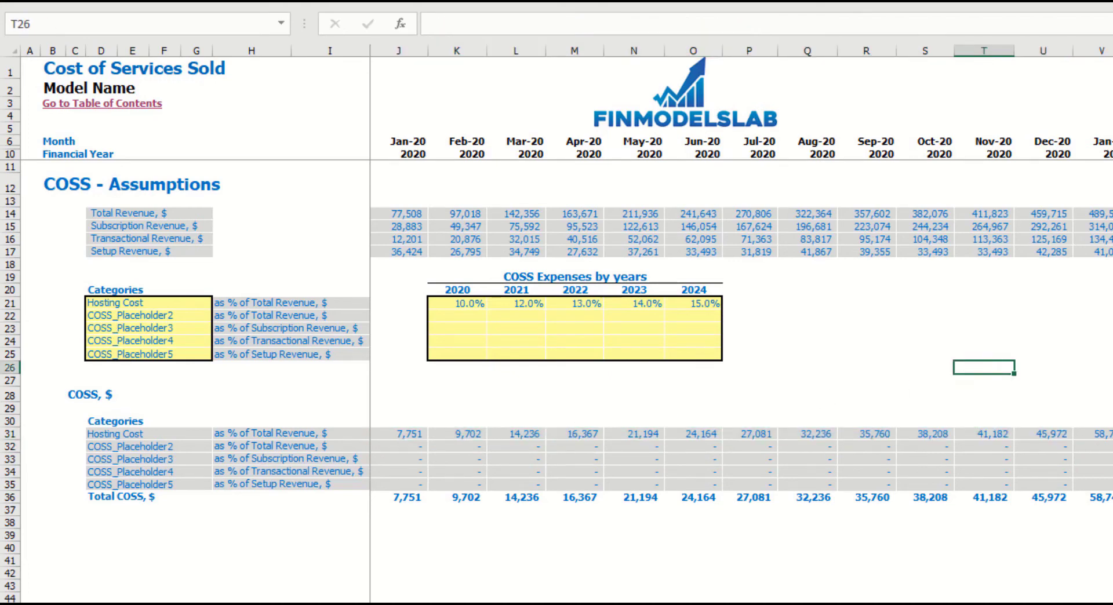
pyautogui.click(139, 603)
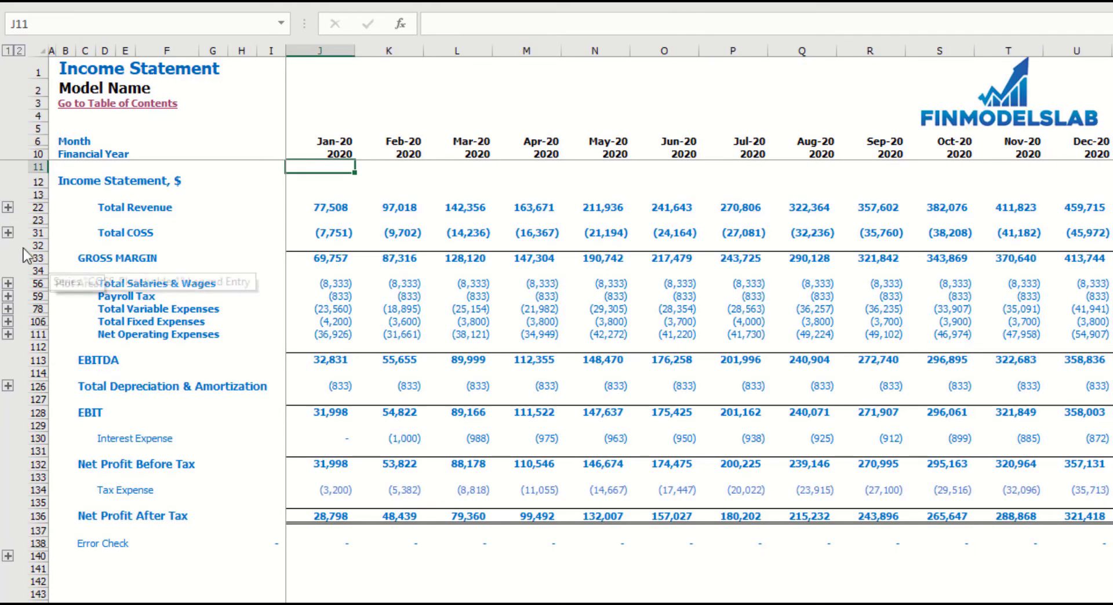
pyautogui.click(8, 234)
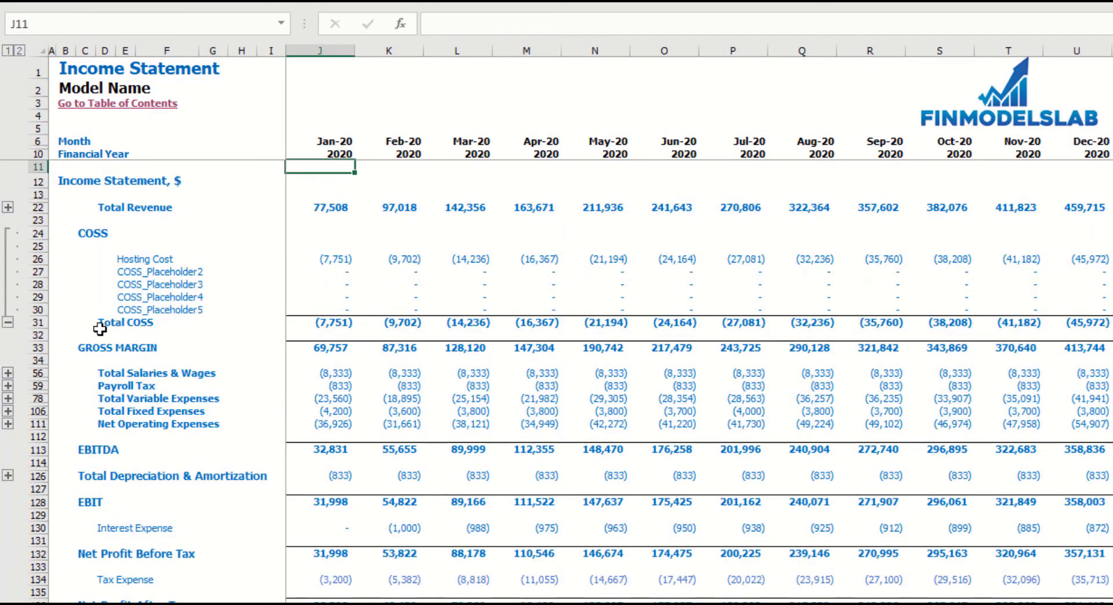
pyautogui.moveTo(124, 264); pyautogui.dragTo(124, 310)
pyautogui.moveTo(299, 258); pyautogui.dragTo(963, 272)
pyautogui.click(998, 232)
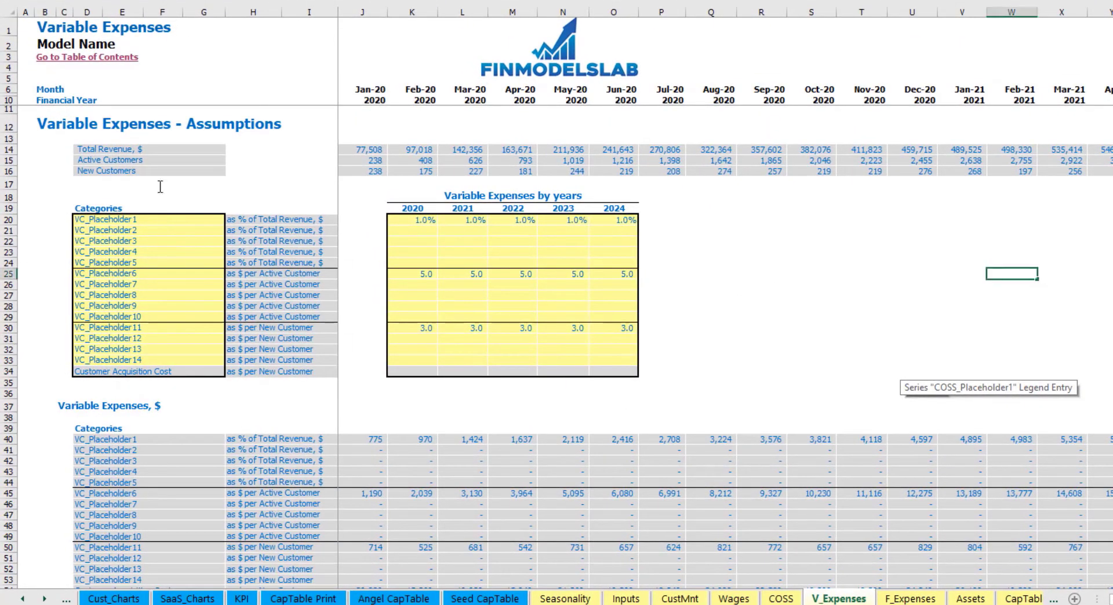
# - Examine the variable expense name inputs and the Customer Acquisition Cost row in both the assumptions and the monthly calculation
pyautogui.moveTo(165, 219); pyautogui.dragTo(168, 360)
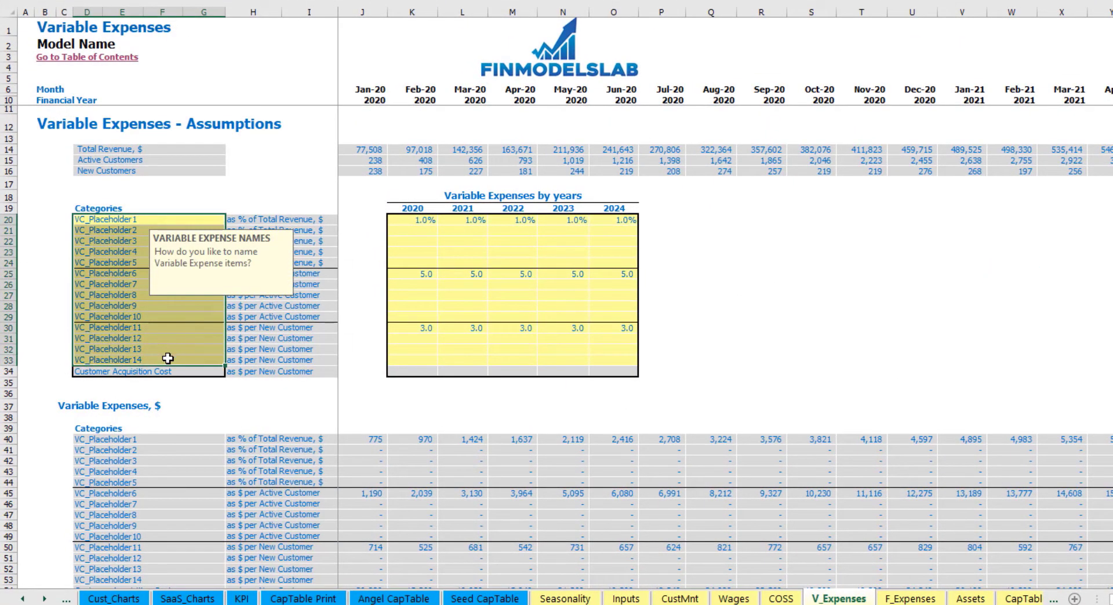
pyautogui.click(862, 273)
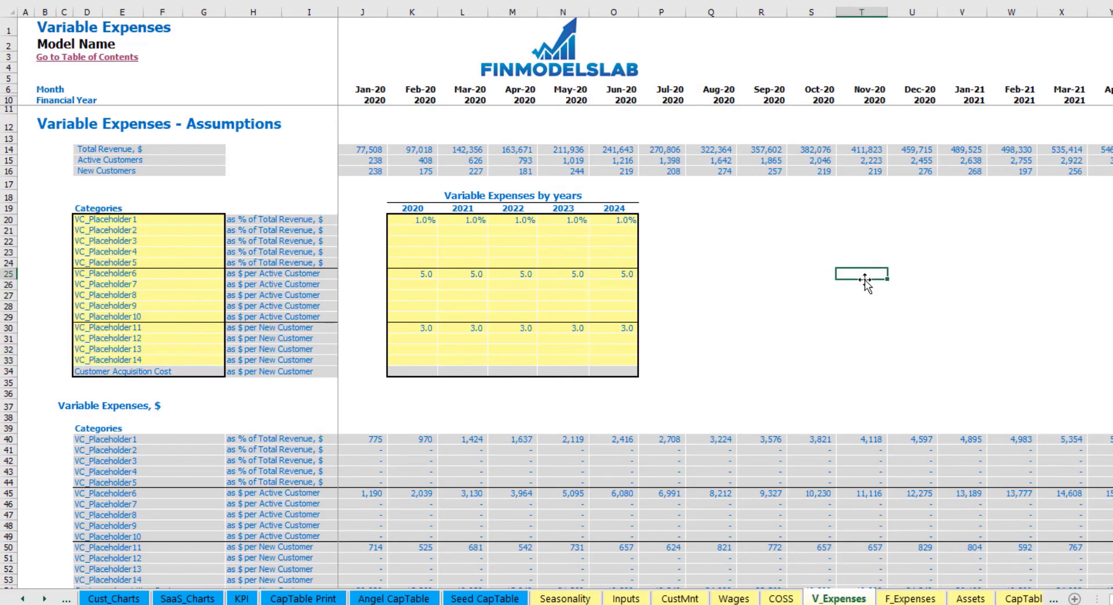
pyautogui.click(123, 372)
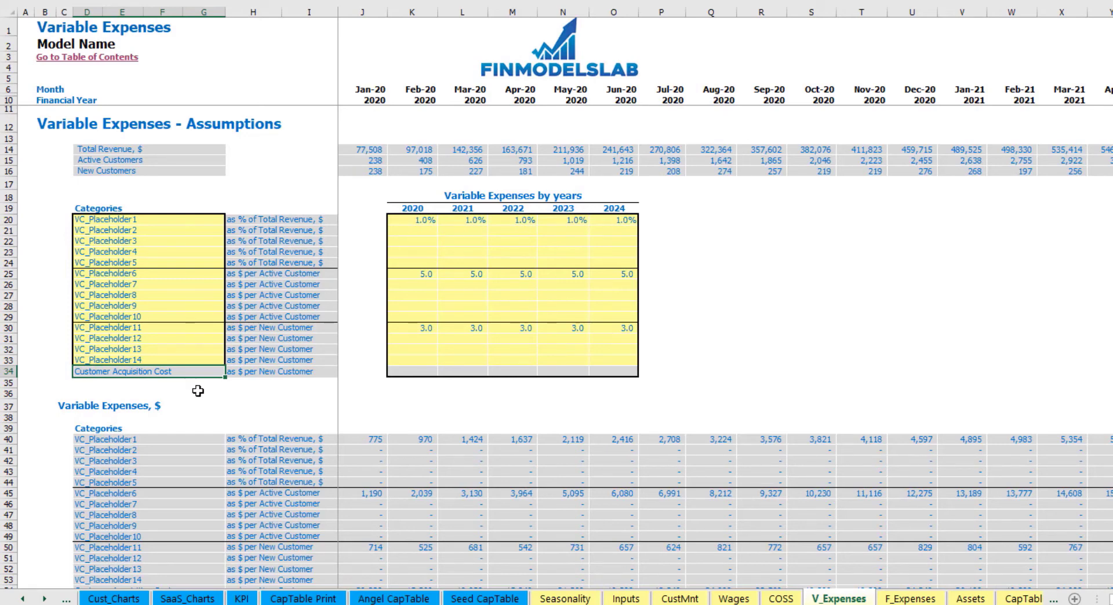
pyautogui.scroll(-3, 243, 388)
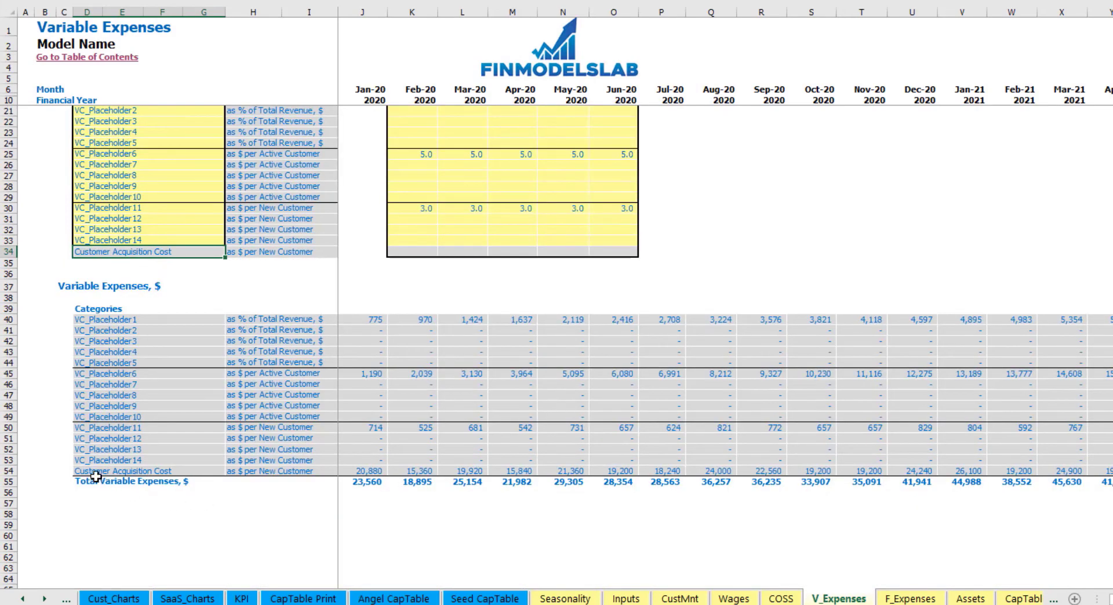
pyautogui.moveTo(367, 471); pyautogui.dragTo(676, 473)
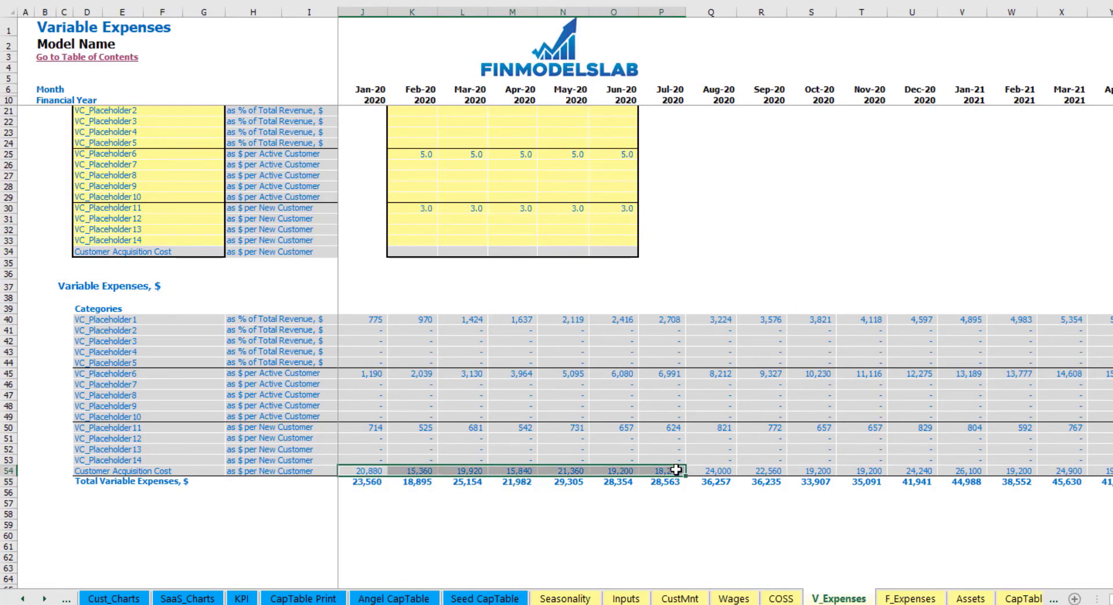
pyautogui.scroll(3, 707, 284)
pyautogui.moveTo(412, 369); pyautogui.dragTo(629, 372)
pyautogui.click(806, 327)
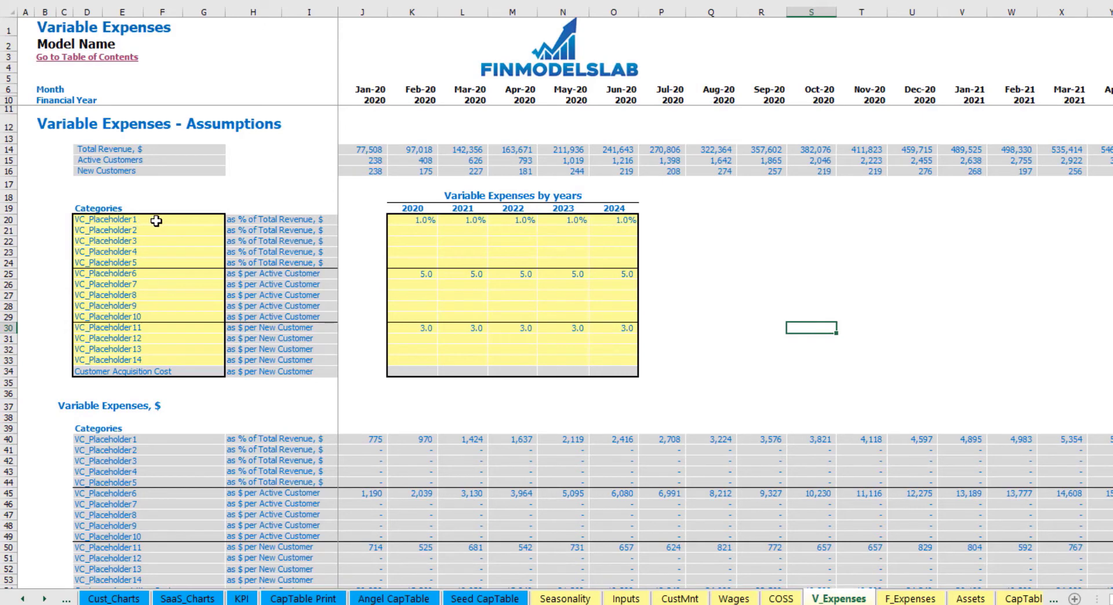
# - Examine the calculation basis of each variable expense and the Total Revenue, Active Customers and New Customers rows that drive them
pyautogui.moveTo(281, 219); pyautogui.dragTo(306, 364)
pyautogui.click(723, 243)
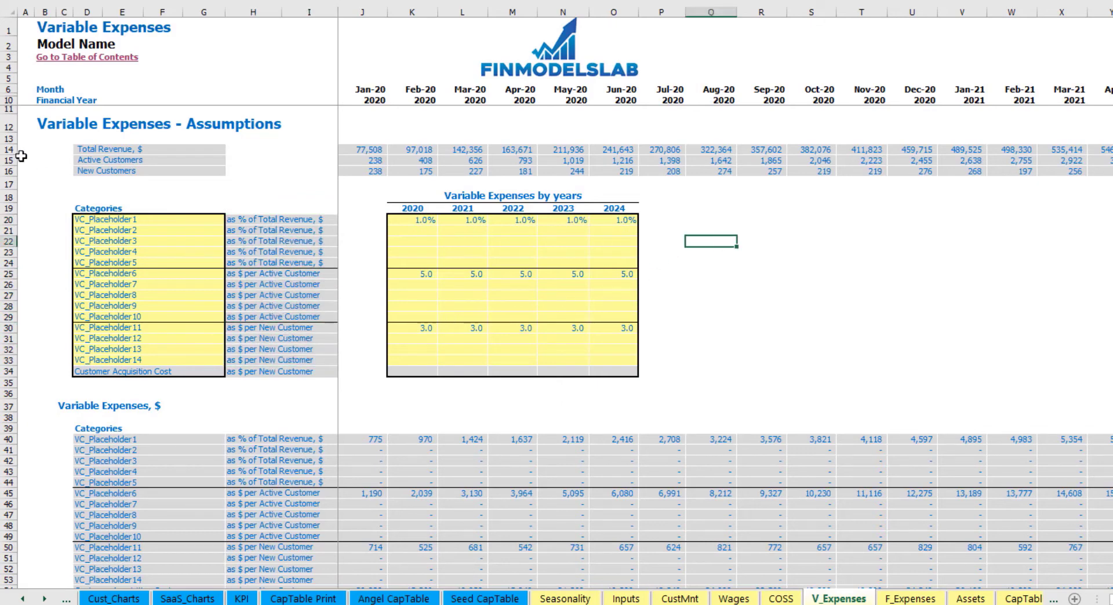
pyautogui.moveTo(11, 150); pyautogui.dragTo(23, 172)
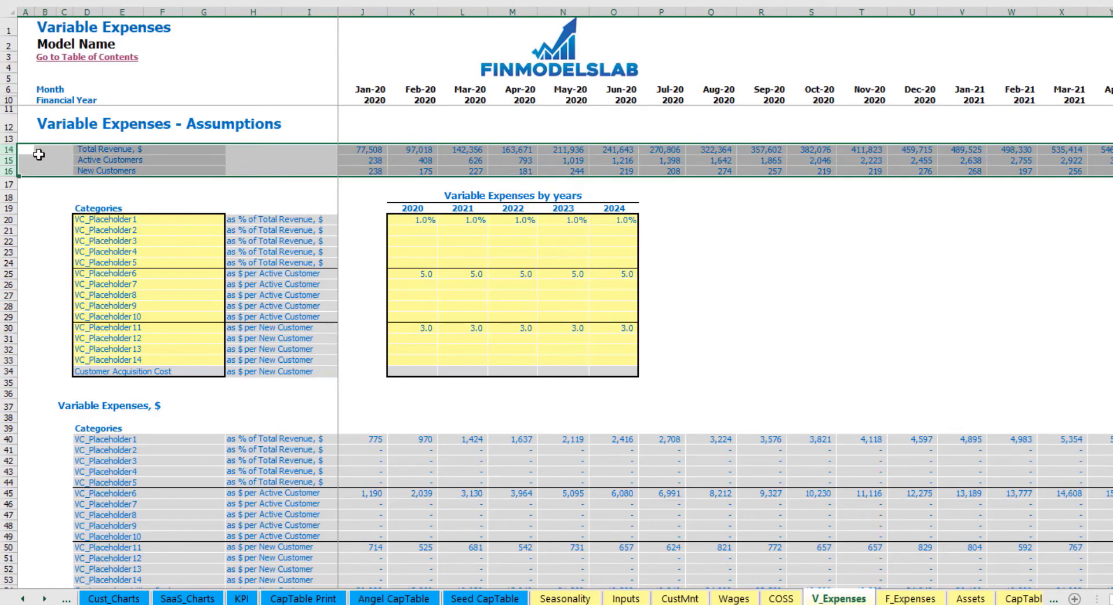
pyautogui.click(37, 154)
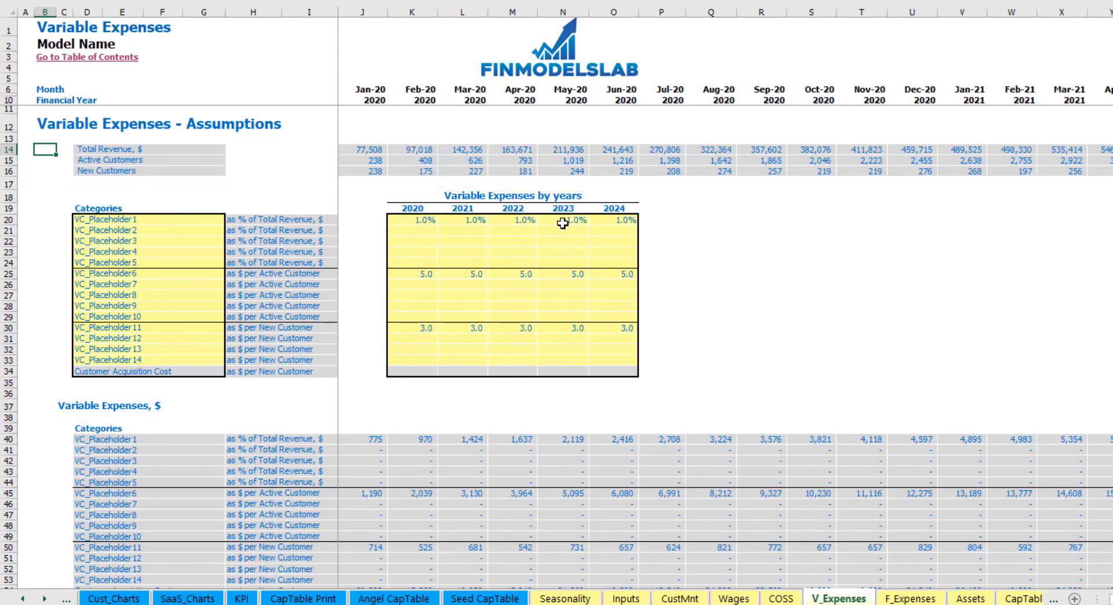
# - Rename the first variable expense category, calculated as a percentage of total revenue, as Utilities
pyautogui.click(160, 219)
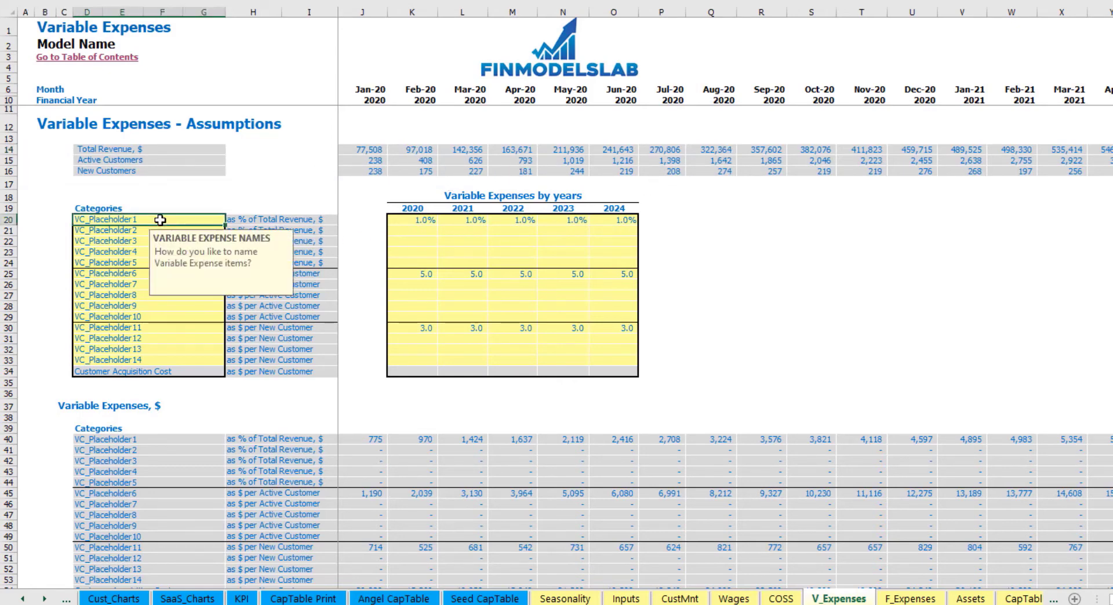
pyautogui.write('Utilities')
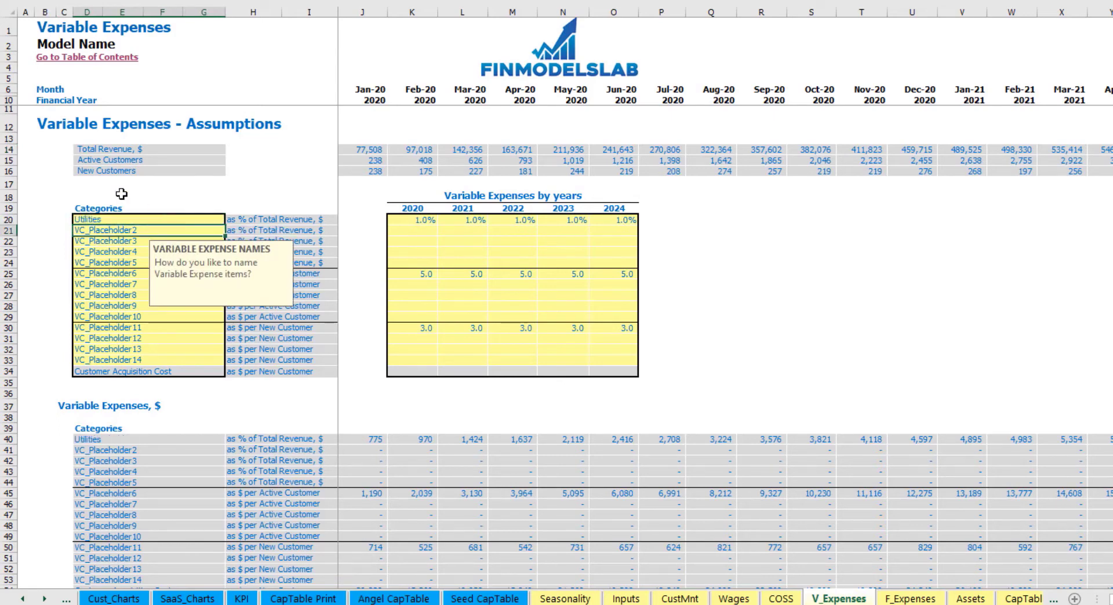
# - Set the Utilities expense to 2%, 3%, 4%, 5% and 5.5% of total revenue for 2020 through 2024
pyautogui.click(406, 220)
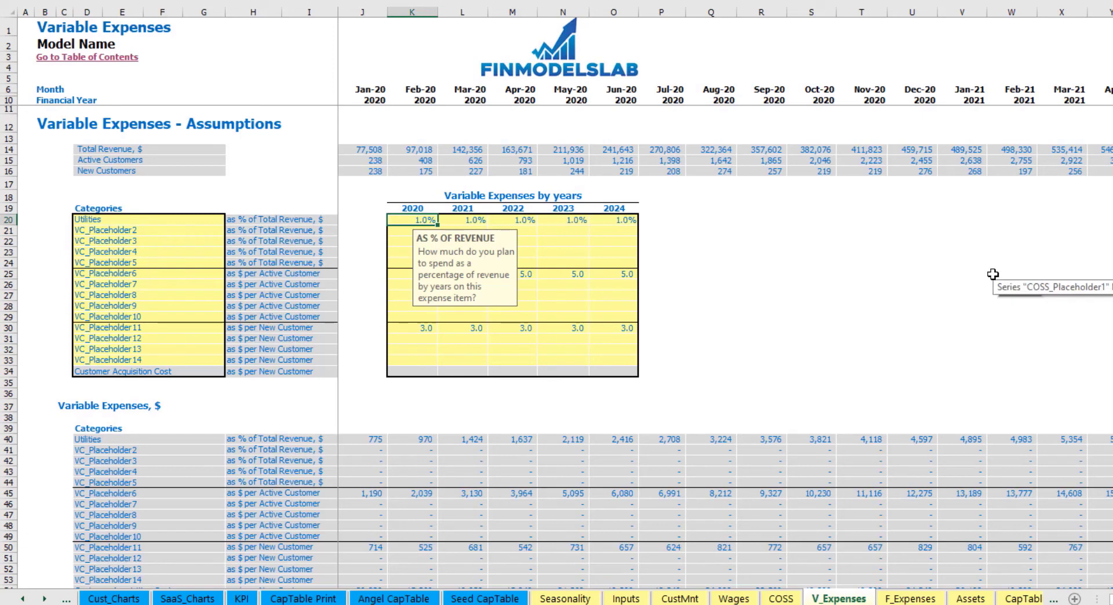
pyautogui.write('2')
pyautogui.press('Tab')
pyautogui.write('3')
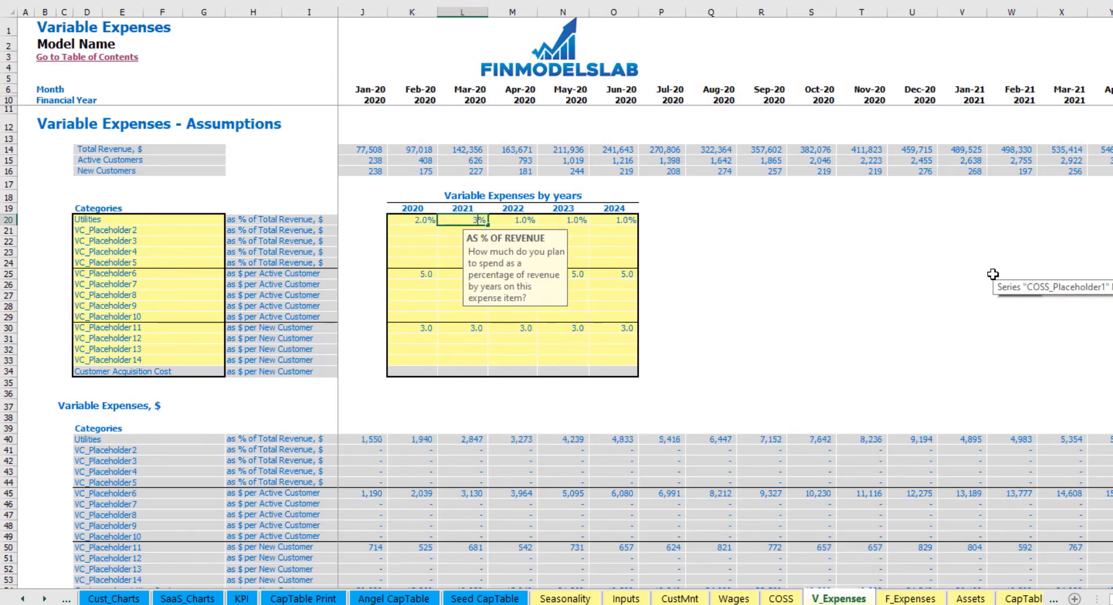
pyautogui.press('Tab')
pyautogui.write('4')
pyautogui.press('Tab')
pyautogui.write('5')
pyautogui.press('Tab')
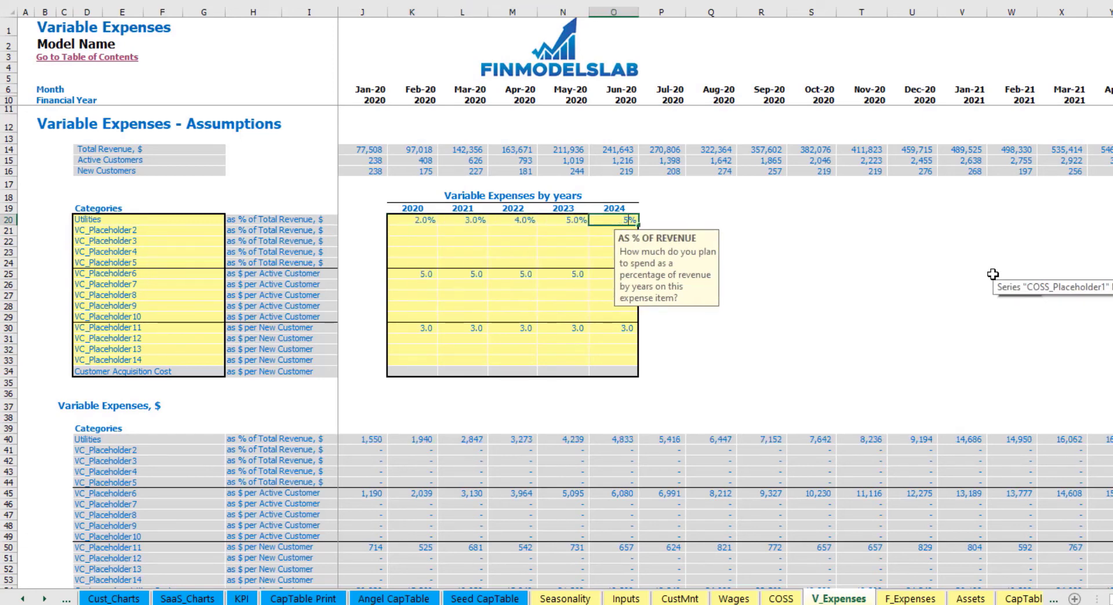
pyautogui.write('5.5')
pyautogui.press('Return')
pyautogui.click(690, 328)
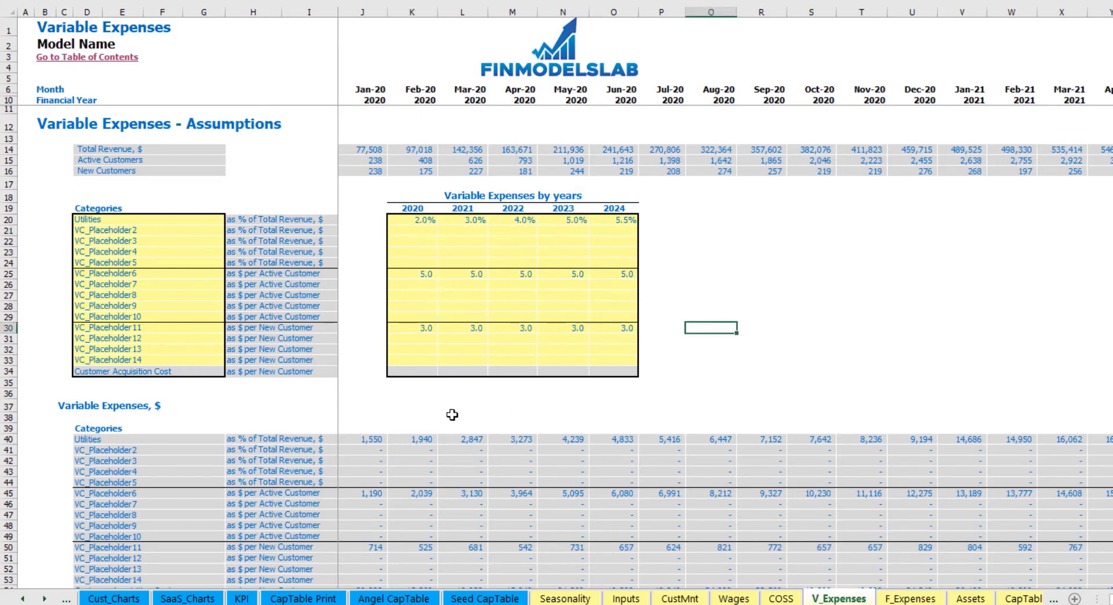
# - Review the monthly Utilities amounts from Jan-20 to Oct-20 and the expense names calculated per active customer
pyautogui.moveTo(372, 442); pyautogui.dragTo(824, 439)
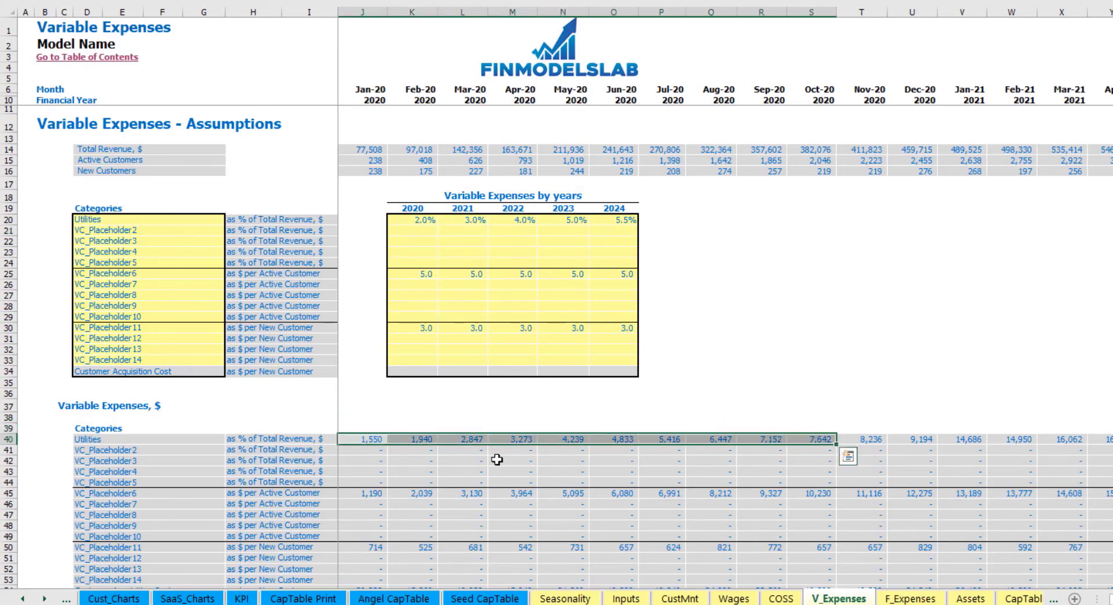
pyautogui.click(854, 341)
pyautogui.moveTo(144, 274); pyautogui.dragTo(163, 312)
pyautogui.click(804, 273)
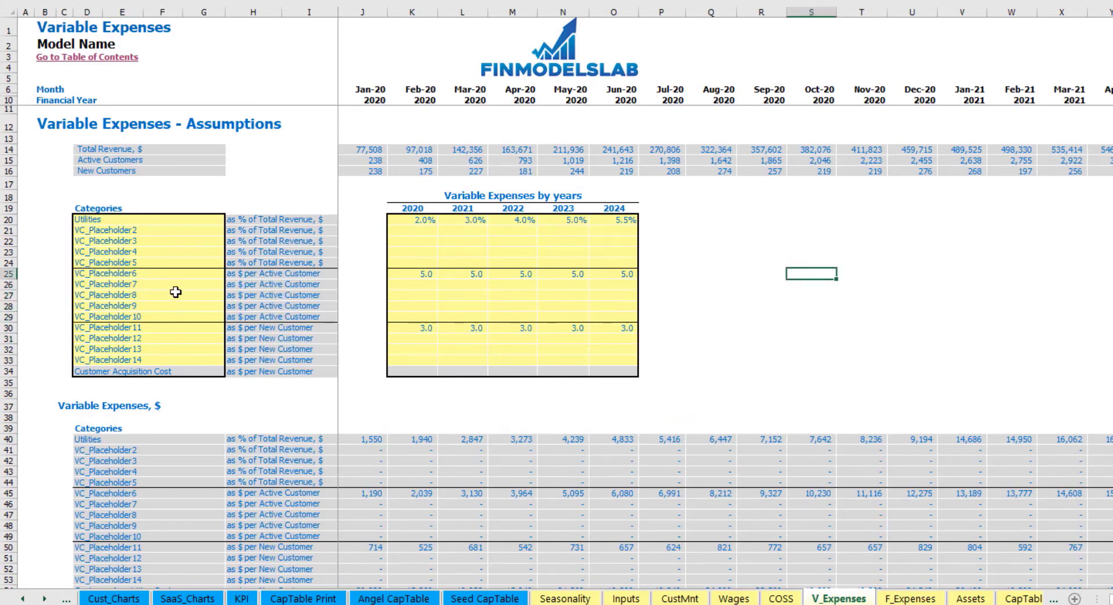
# - Set VC_Placeholder6 to $5, 4, 6, 7 and 8 per active customer for 2020 through 2024
pyautogui.click(273, 271)
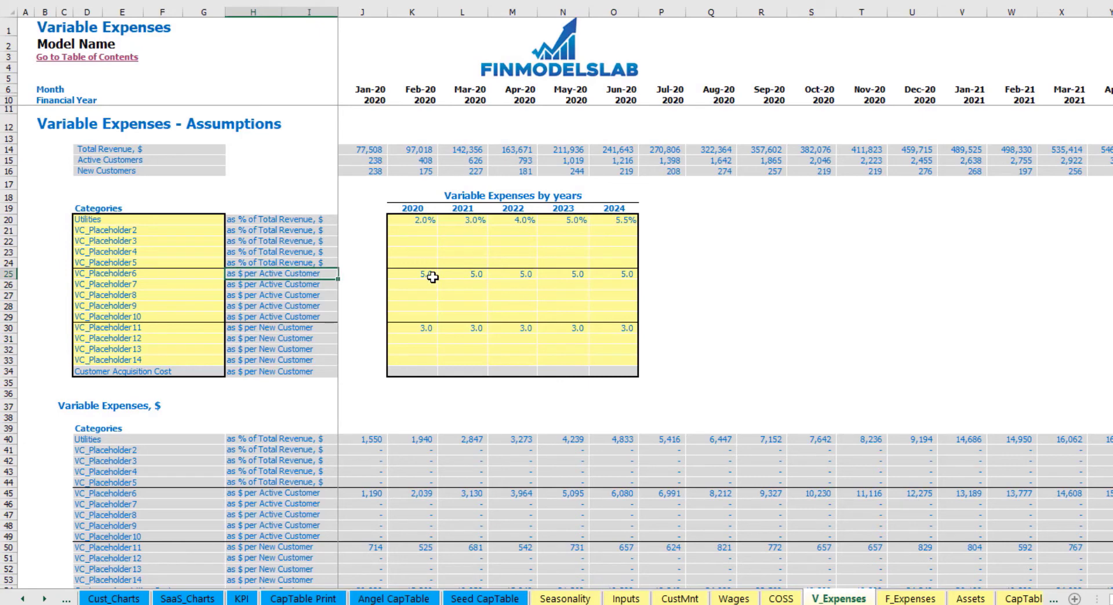
pyautogui.click(430, 277)
pyautogui.write('5')
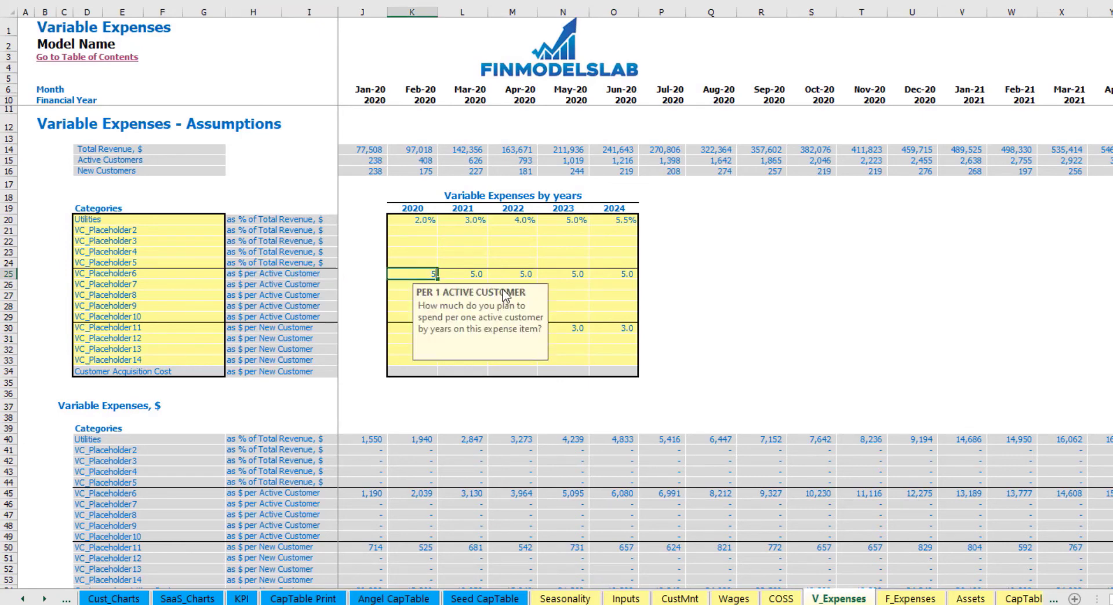
pyautogui.press('Tab')
pyautogui.write('4')
pyautogui.press('Tab')
pyautogui.write('6')
pyautogui.press('Tab')
pyautogui.write('7')
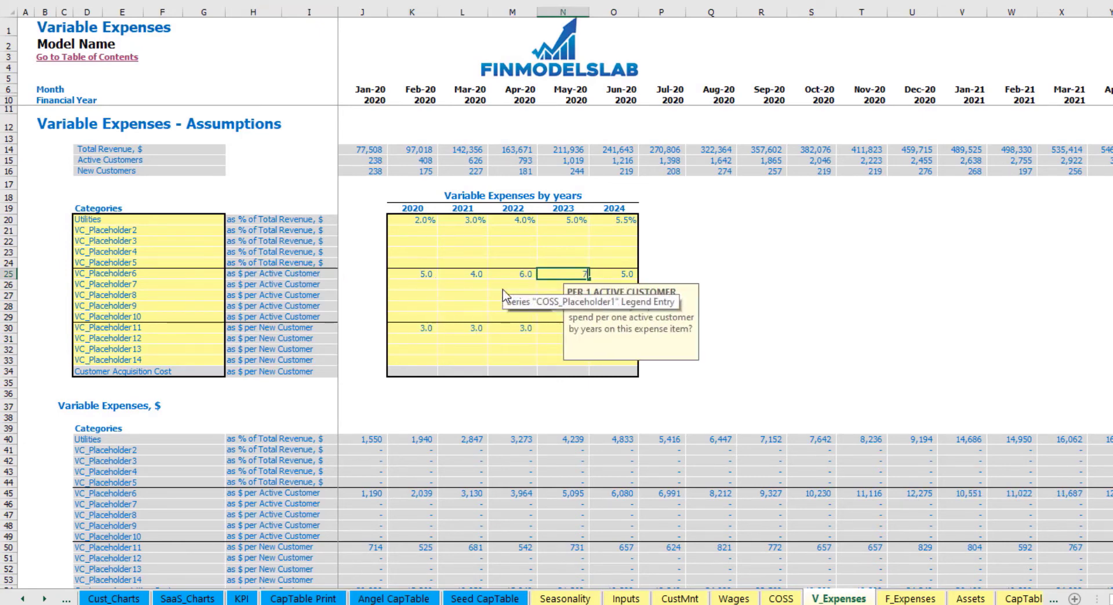
pyautogui.press('Tab')
pyautogui.write('8')
pyautogui.press('Tab')
# - Set VC_Placeholder11 to $1, 2, 3, 4 and 5 per new customer for 2020 through 2024
pyautogui.click(268, 329)
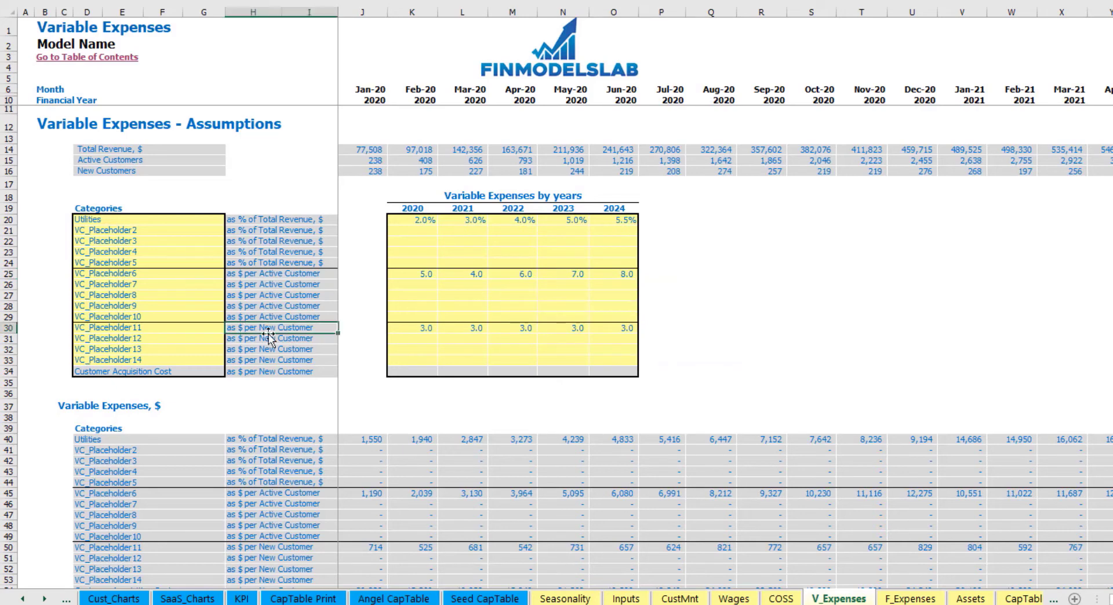
pyautogui.click(427, 328)
pyautogui.write('1')
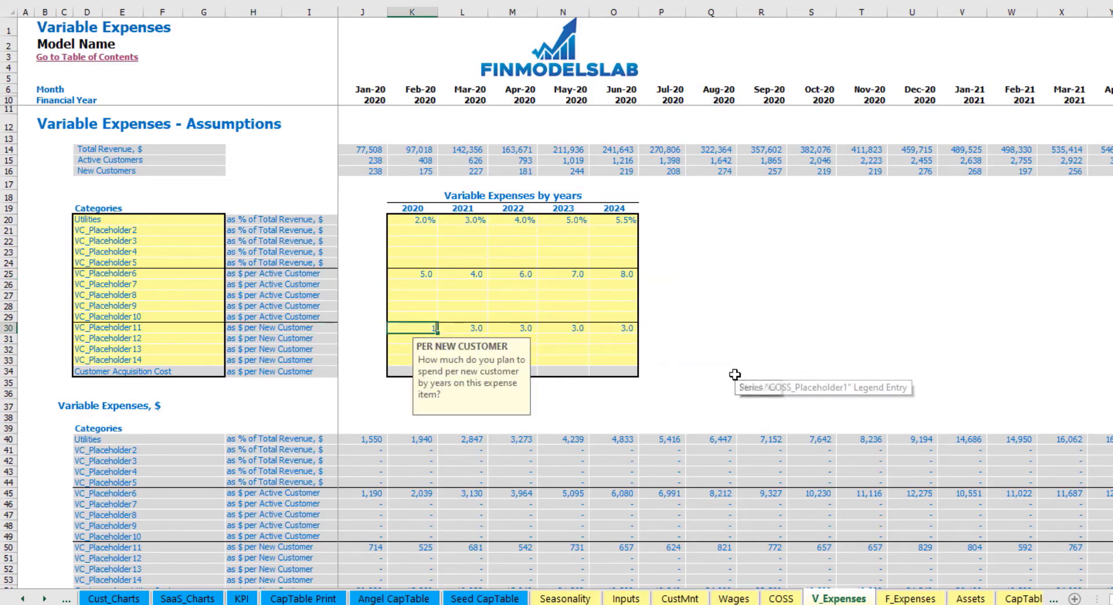
pyautogui.press('Tab')
pyautogui.write('2')
pyautogui.press('Tab')
pyautogui.write('3')
pyautogui.press('Tab')
pyautogui.write('4')
pyautogui.press('Tab')
pyautogui.write('5')
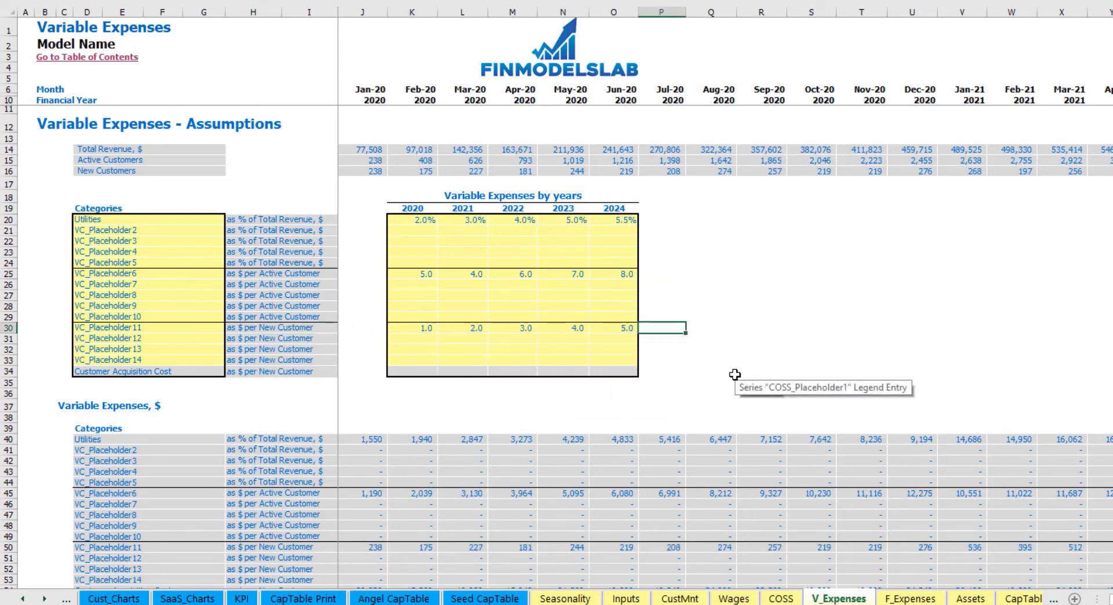
# - Review the yearly inputs of the three variable expense groups and the monthly calculation down to Total Variable Expenses
pyautogui.click(413, 326)
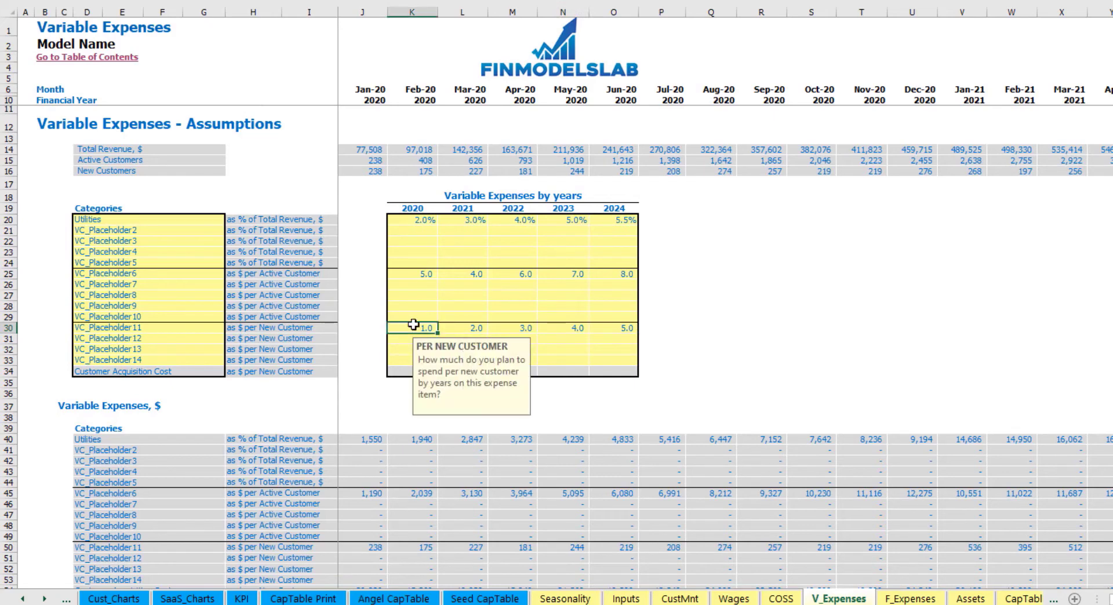
pyautogui.click(415, 278)
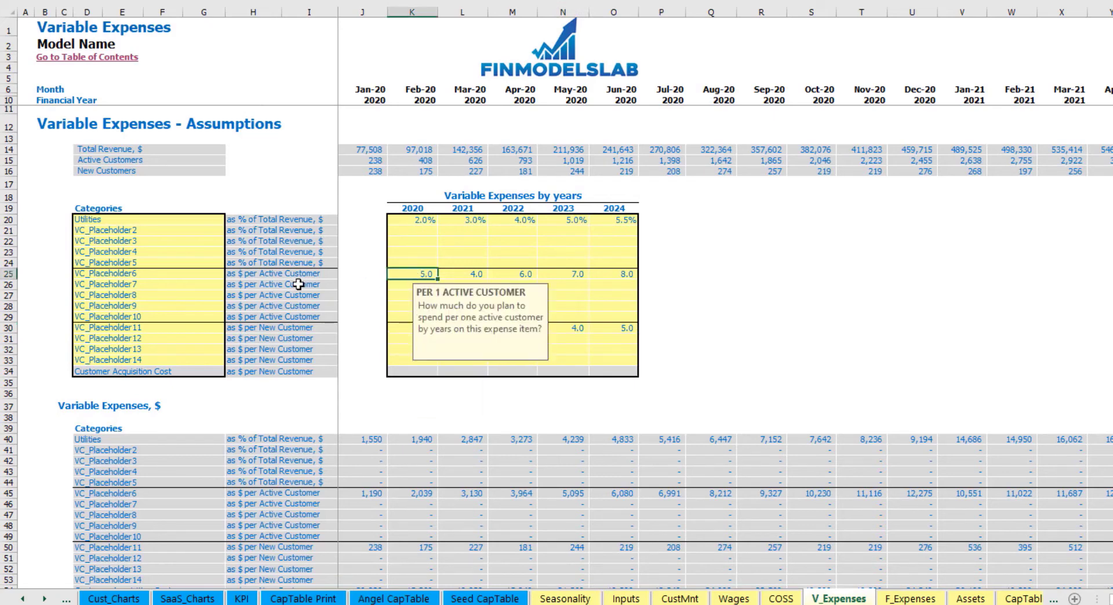
pyautogui.click(412, 224)
pyautogui.click(580, 223)
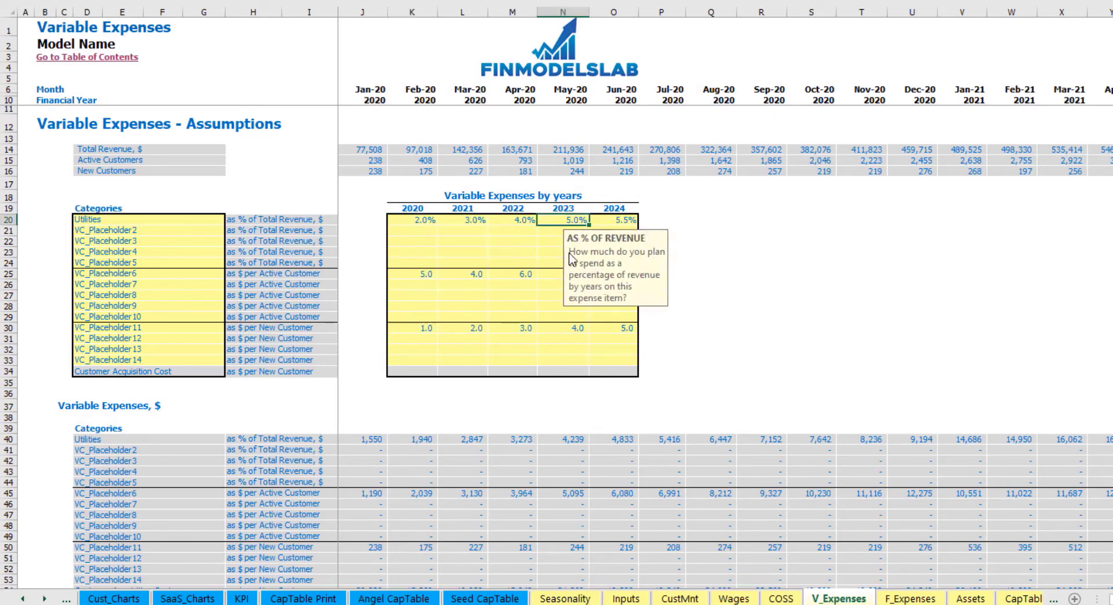
pyautogui.click(531, 275)
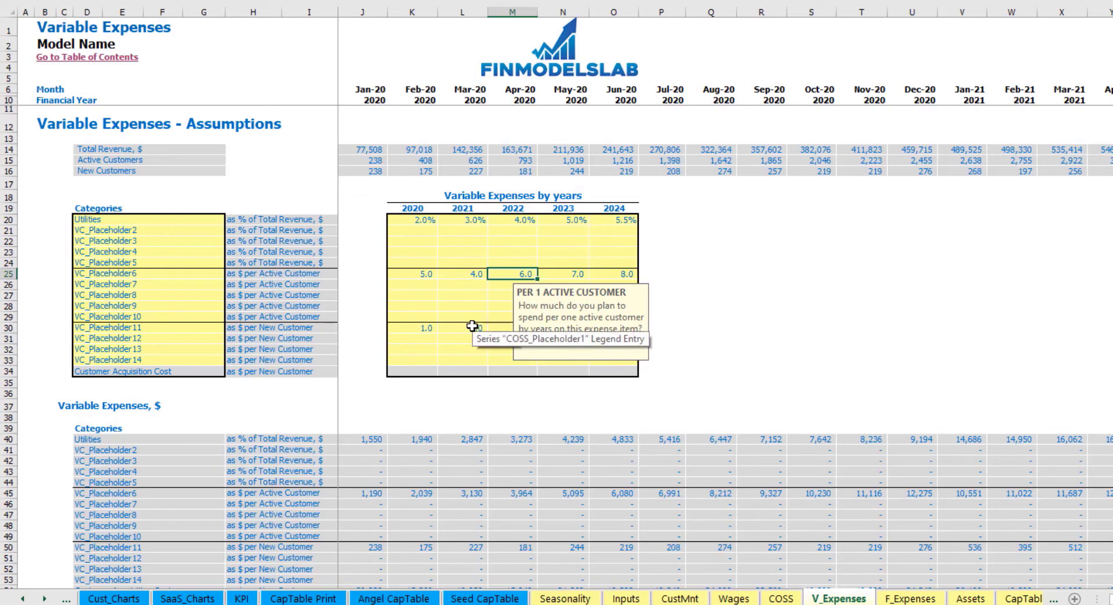
pyautogui.scroll(-3, 100, 464)
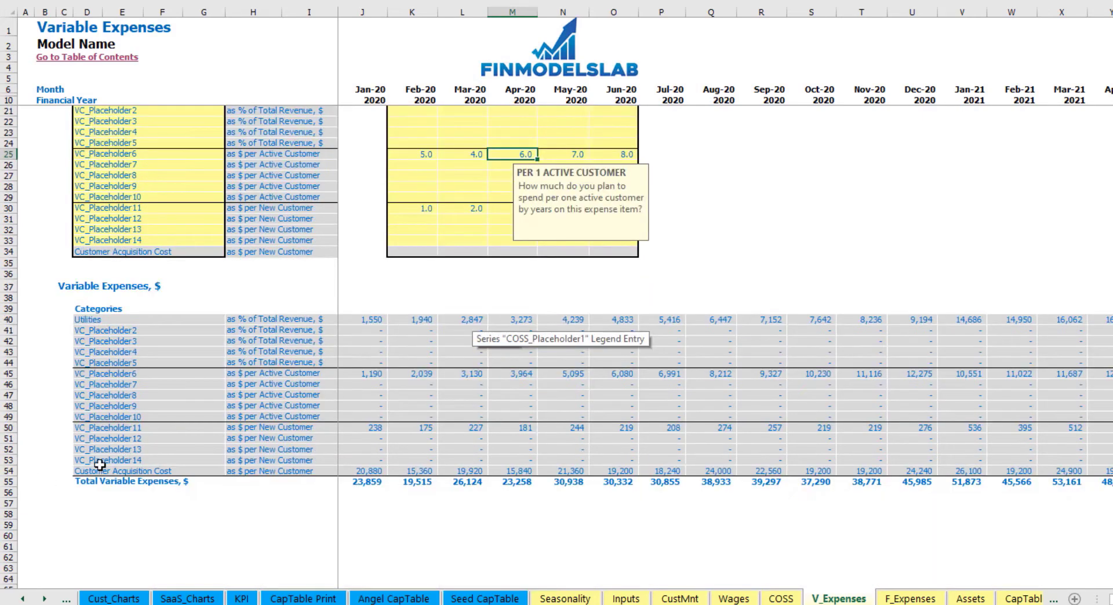
# - Expand the Variable Expenses breakdown in the Income Statement and review its categories and monthly amounts
pyautogui.click(23, 599)
pyautogui.click(23, 599)
pyautogui.click(22, 599)
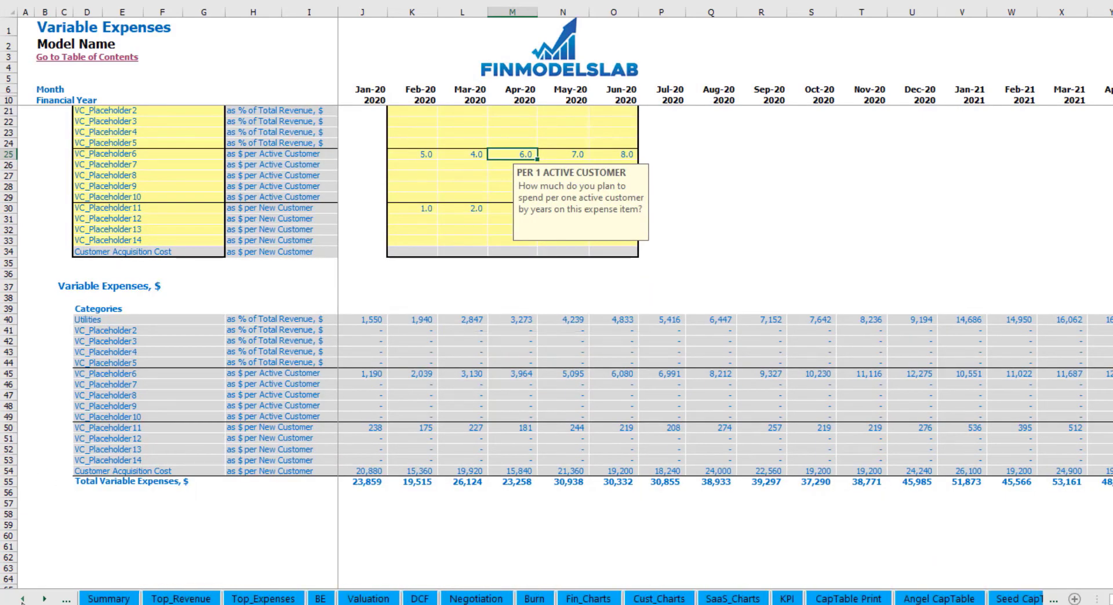
pyautogui.click(23, 599)
pyautogui.click(23, 599)
pyautogui.click(162, 600)
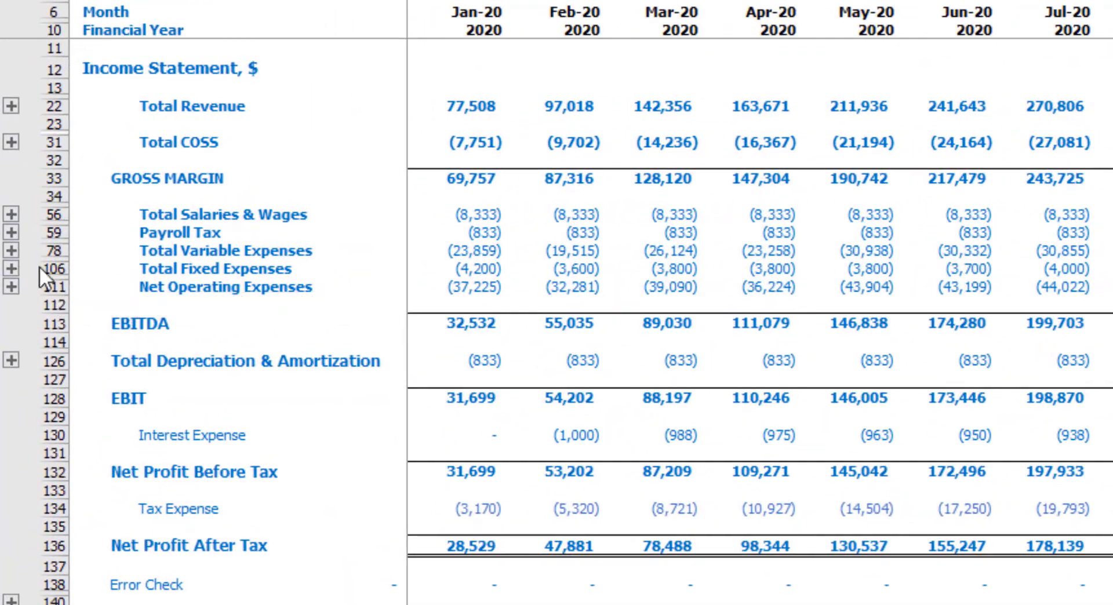
pyautogui.click(6, 232)
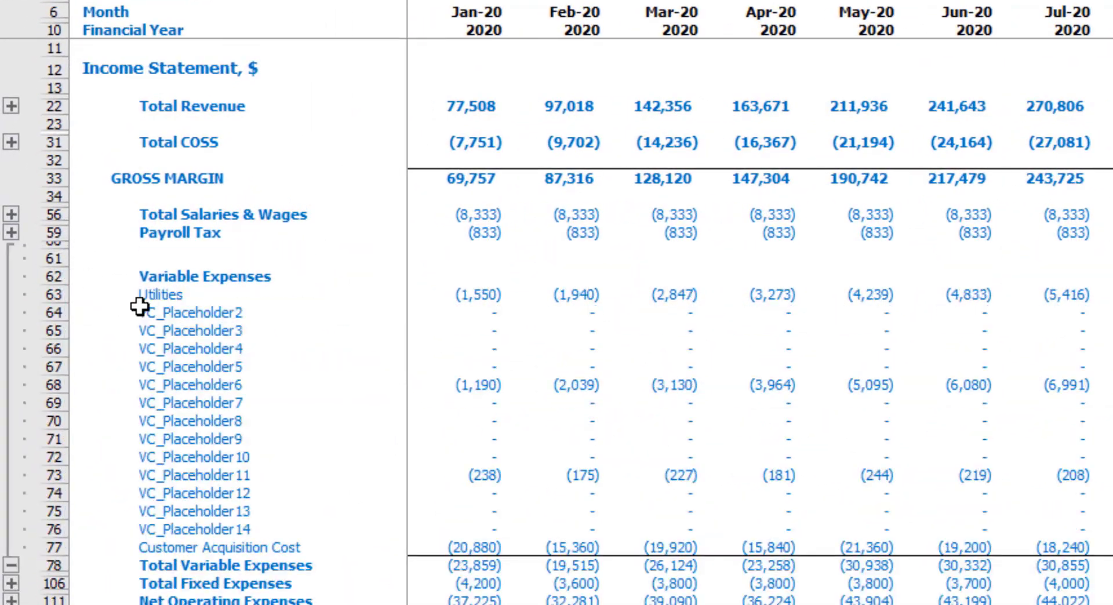
pyautogui.moveTo(139, 297); pyautogui.dragTo(150, 545)
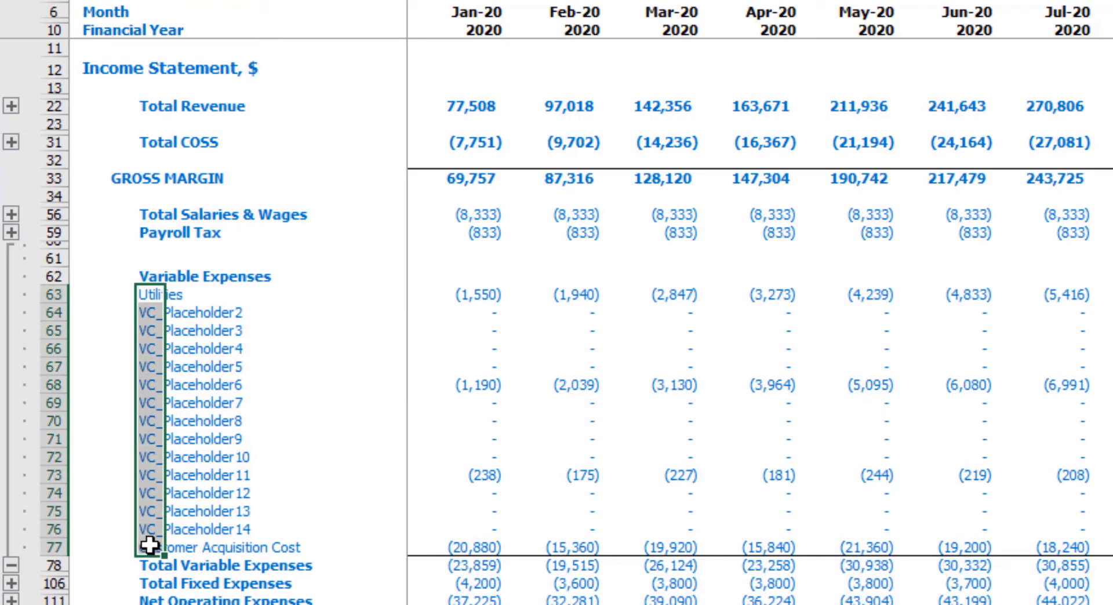
pyautogui.moveTo(472, 293); pyautogui.dragTo(1112, 547)
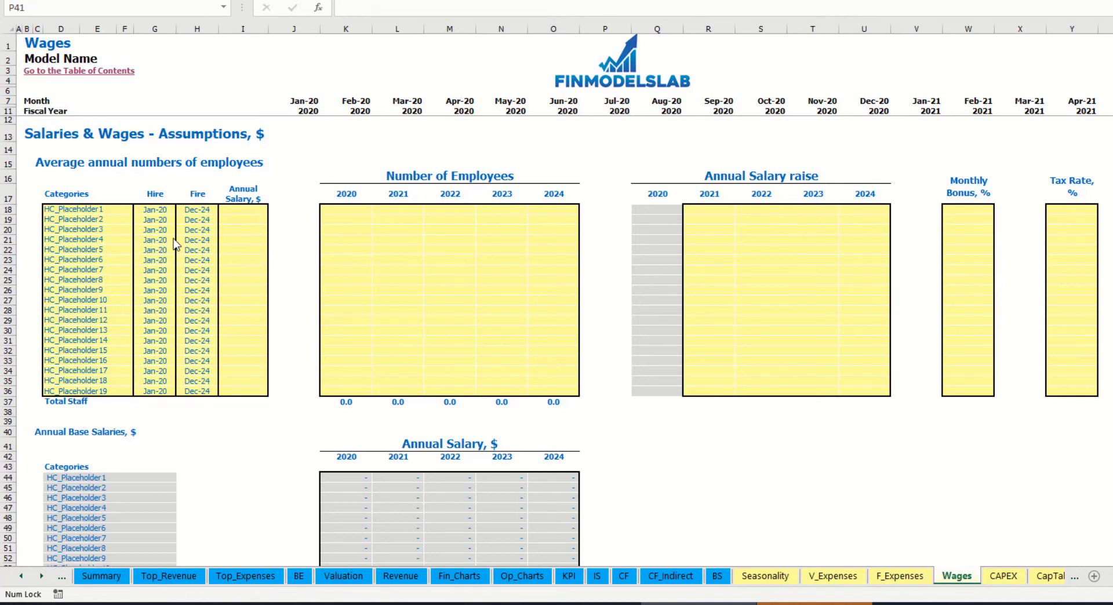
# - Rename the first staff category in the Wages assumptions as CFO and set its hire date to Mar-20
pyautogui.click(117, 210)
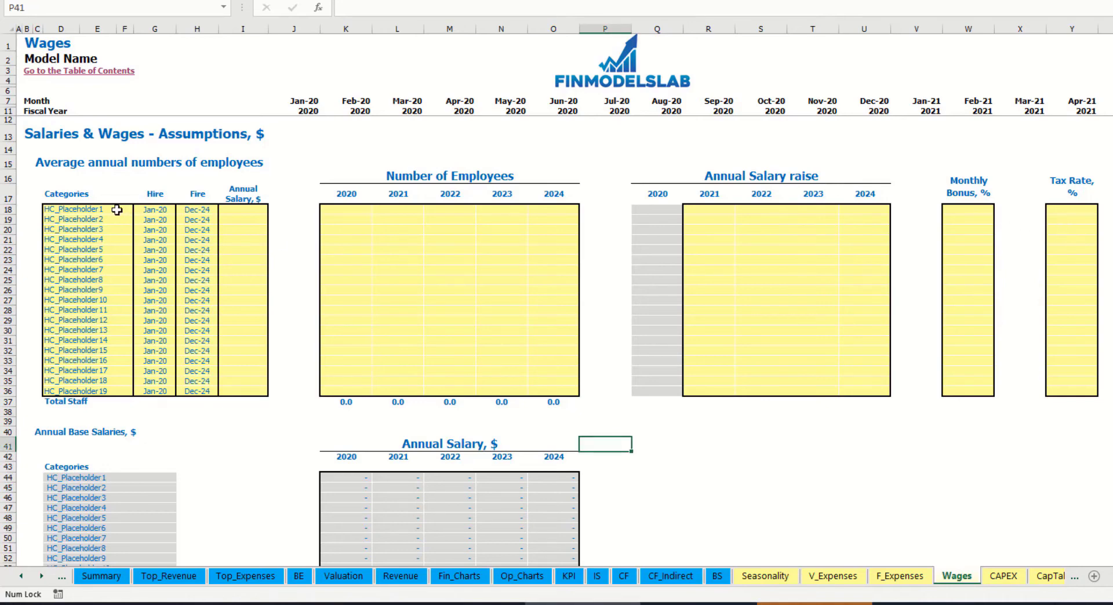
pyautogui.click(117, 210)
pyautogui.write('CFO')
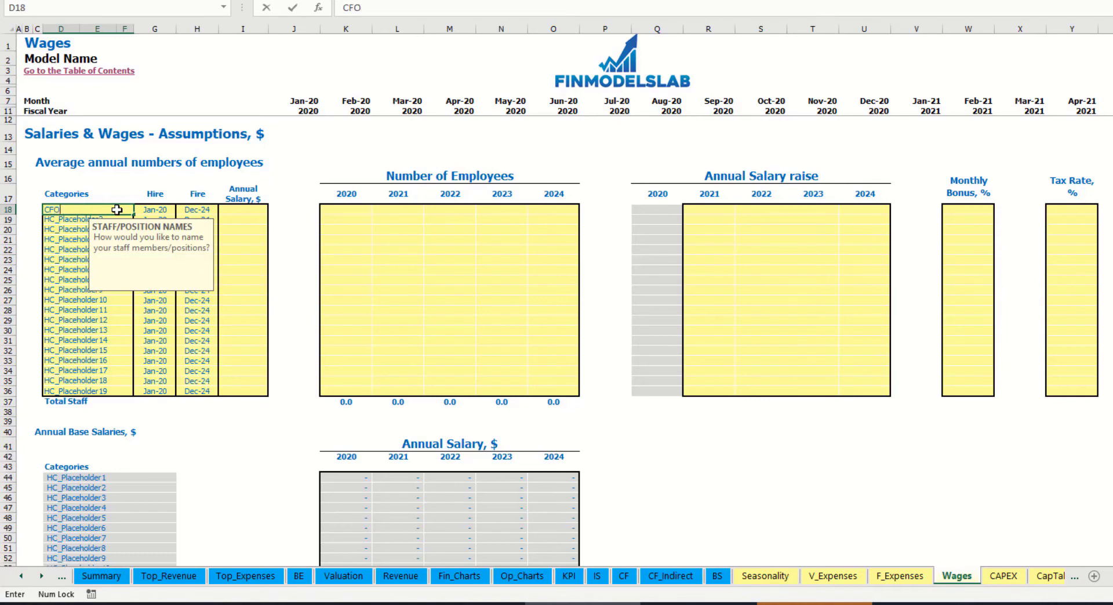
pyautogui.press('Return')
pyautogui.click(163, 213)
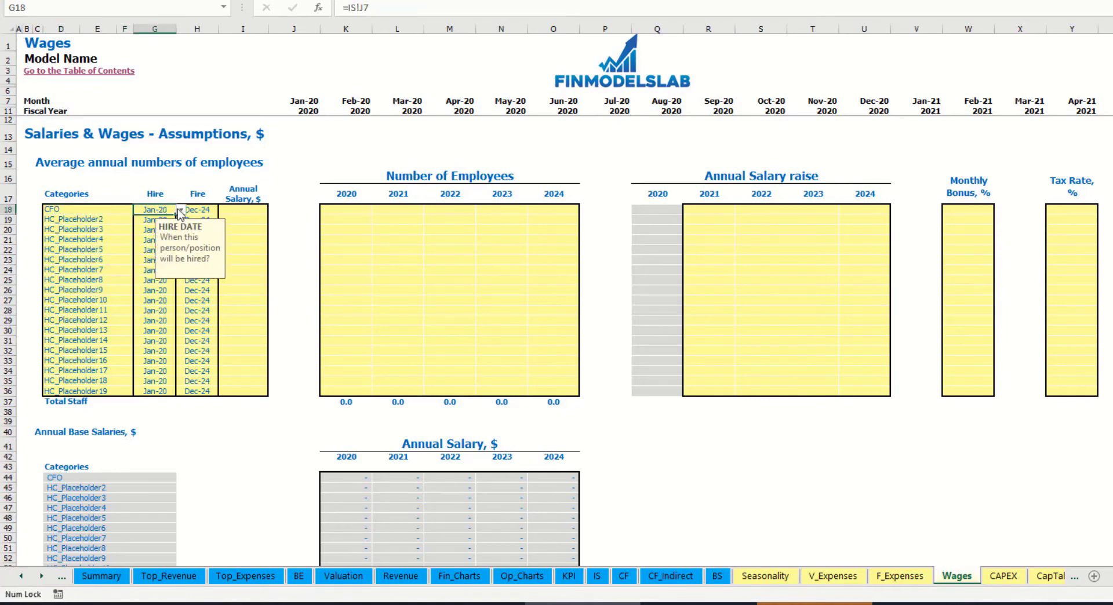
pyautogui.click(180, 210)
pyautogui.click(152, 236)
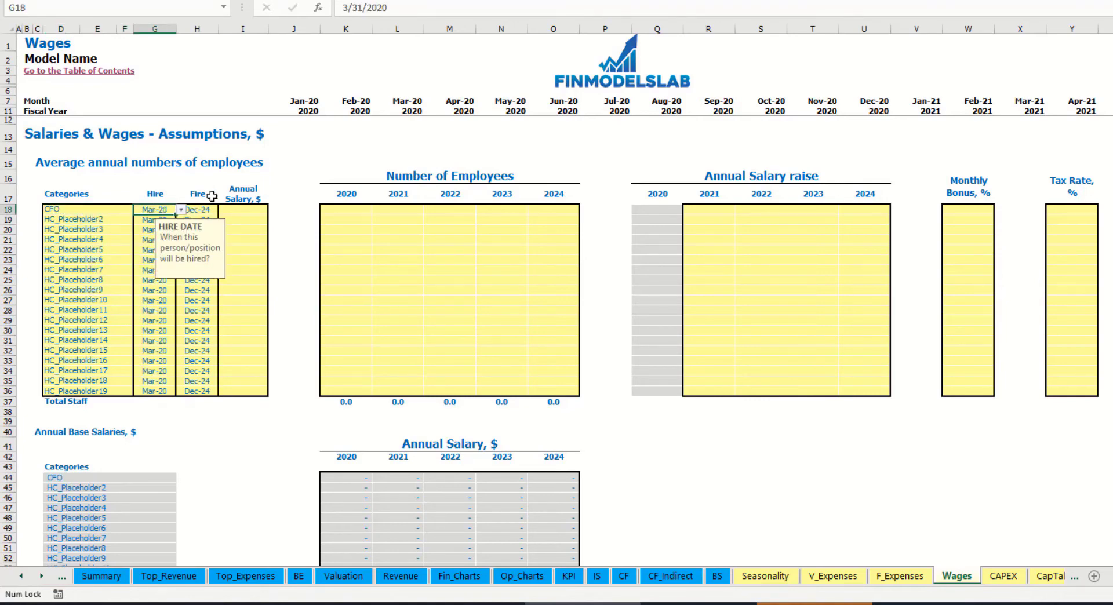
# - Set the CFO's annual salary to $50,000 and the number of employees to 1 for each year from 2020 to 2024
pyautogui.click(199, 210)
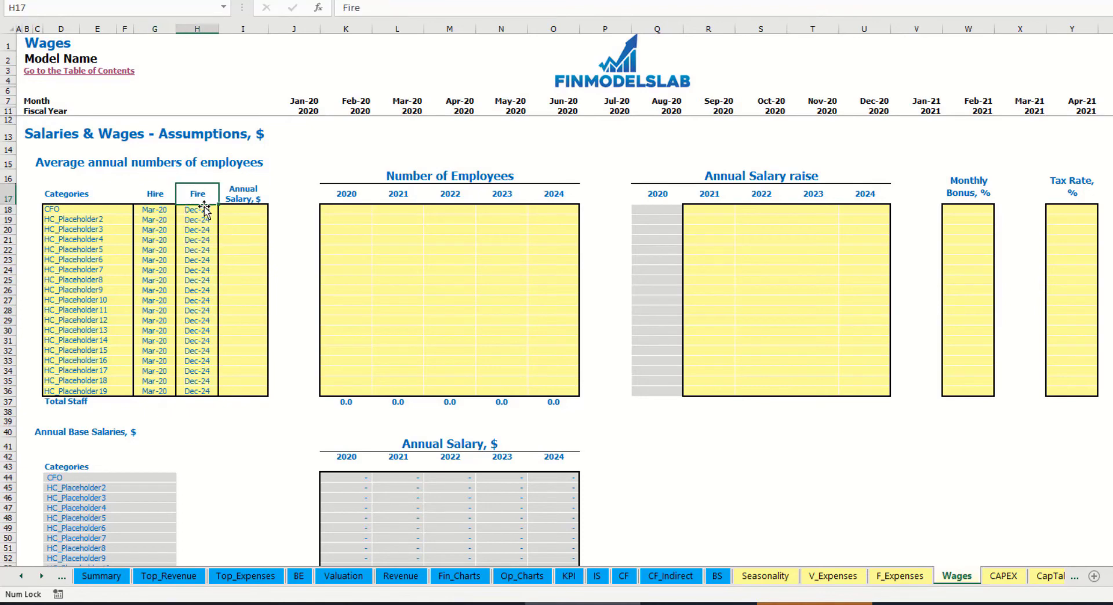
pyautogui.click(247, 212)
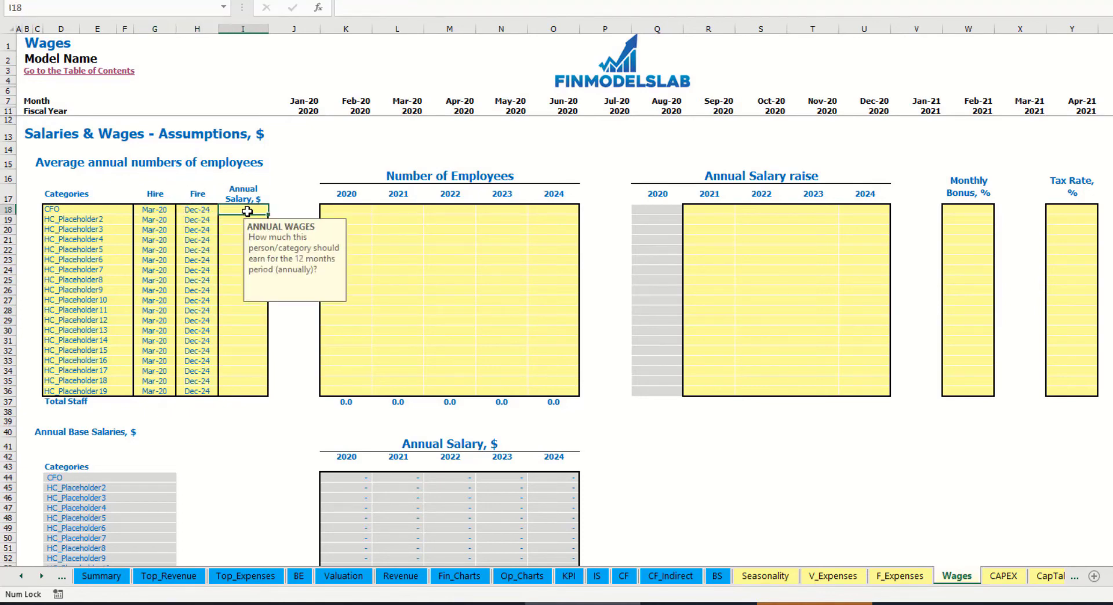
pyautogui.write('50000')
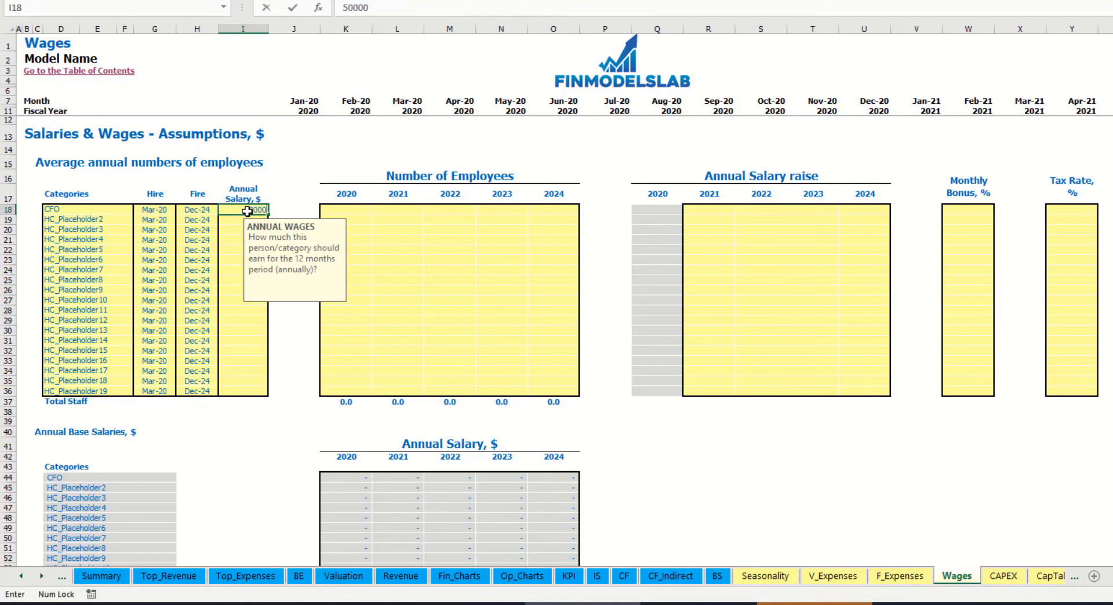
pyautogui.press('Return')
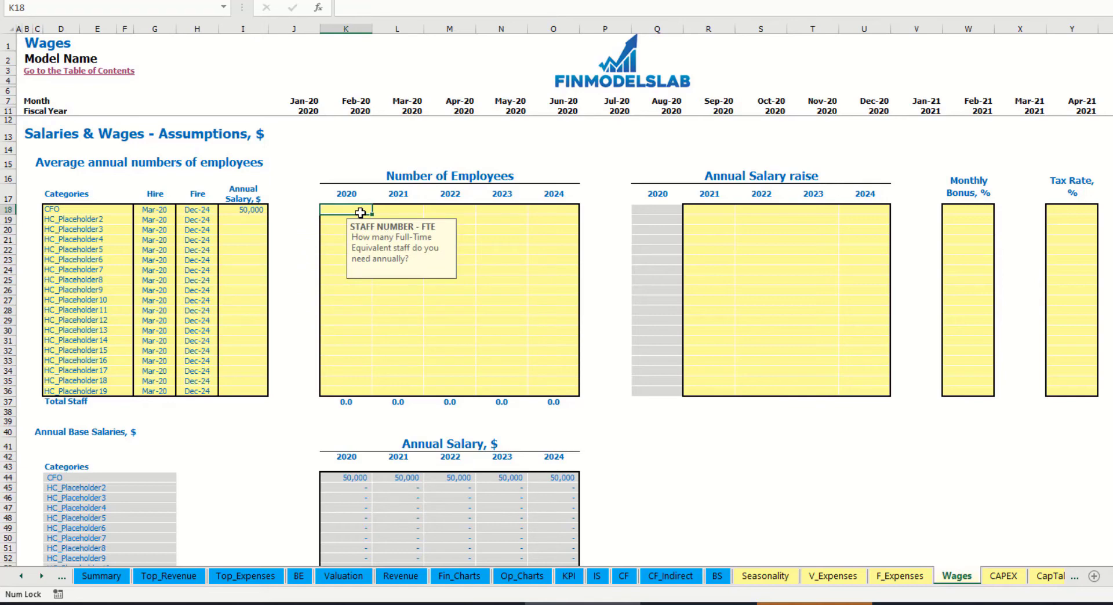
pyautogui.write('1\t1\t1\t1\t1')
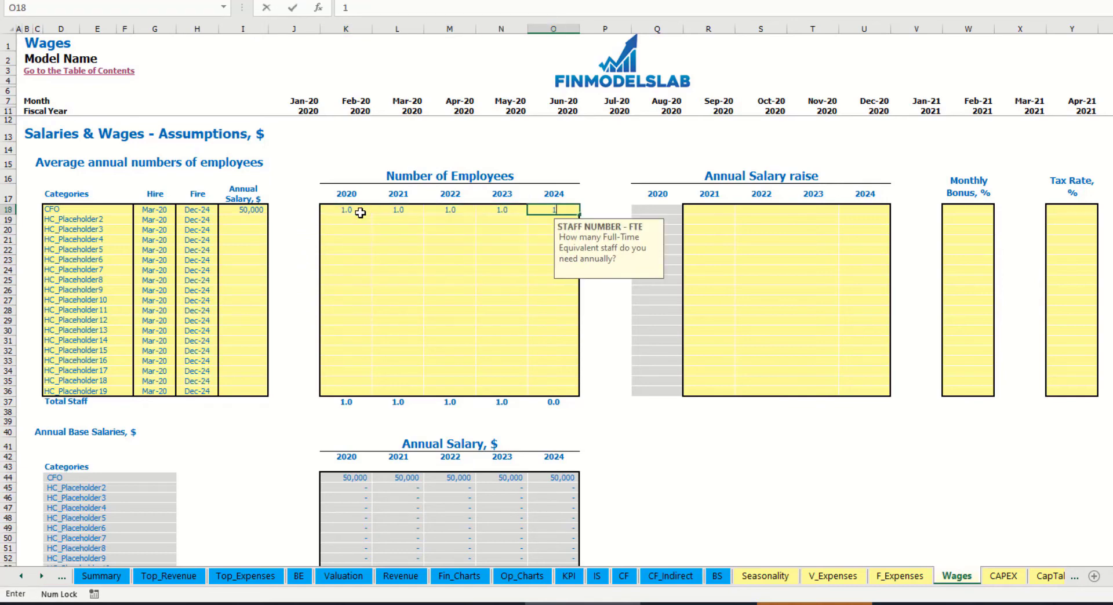
pyautogui.press('Tab')
# - Examine the CFO row in the monthly Total Staff Numbers calculation on the Wages sheet
pyautogui.scroll(-3, 609, 305)
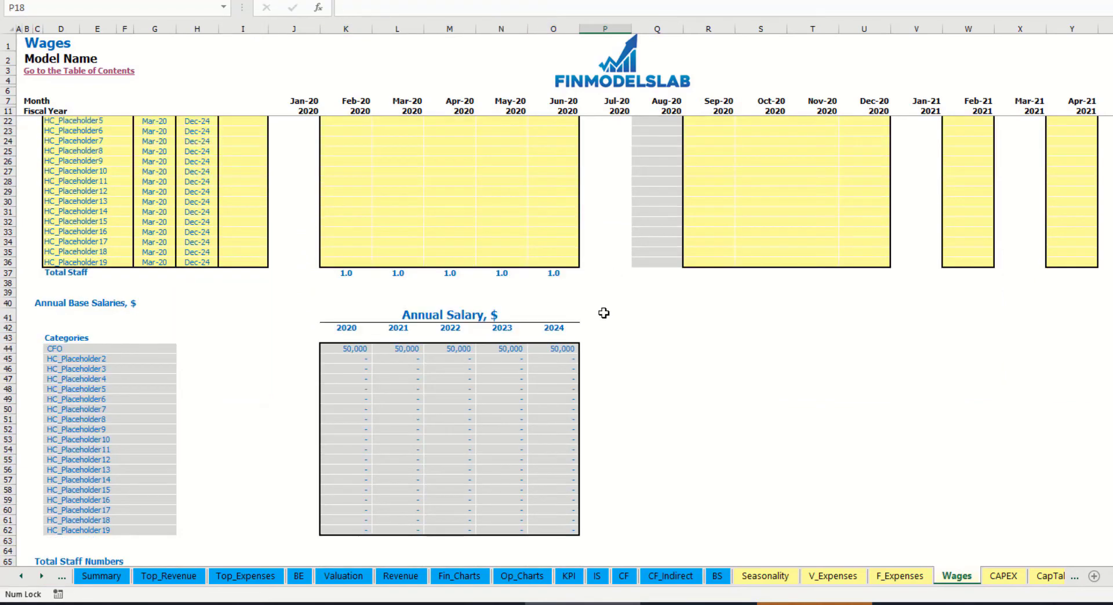
pyautogui.scroll(3, 605, 314)
pyautogui.scroll(-13, 465, 382)
pyautogui.click(413, 282)
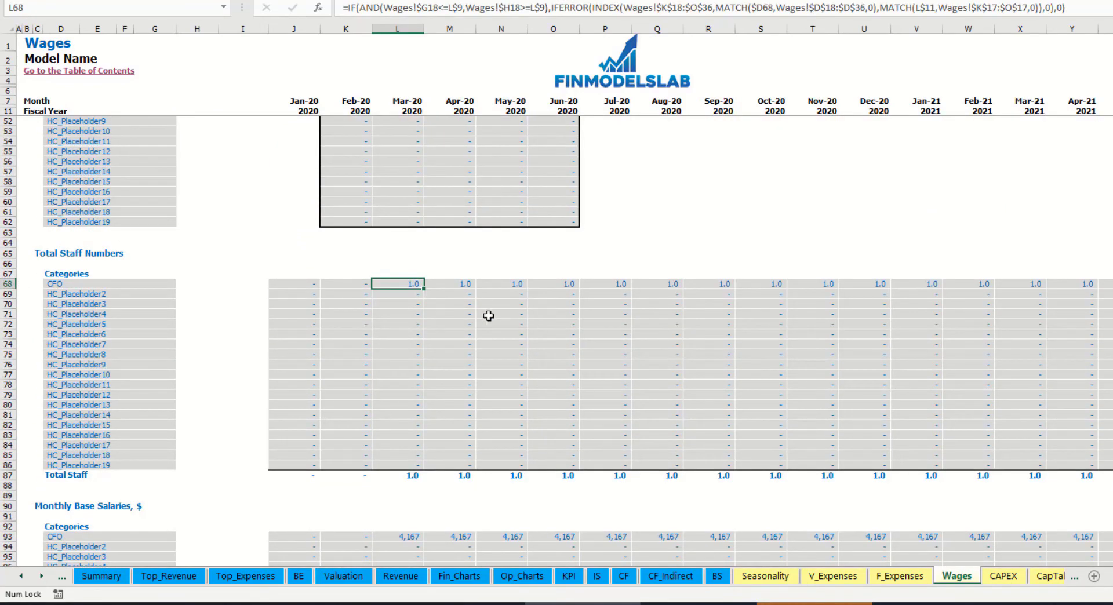
pyautogui.hotkey('ctrl', 'Right')
pyautogui.press('Home')
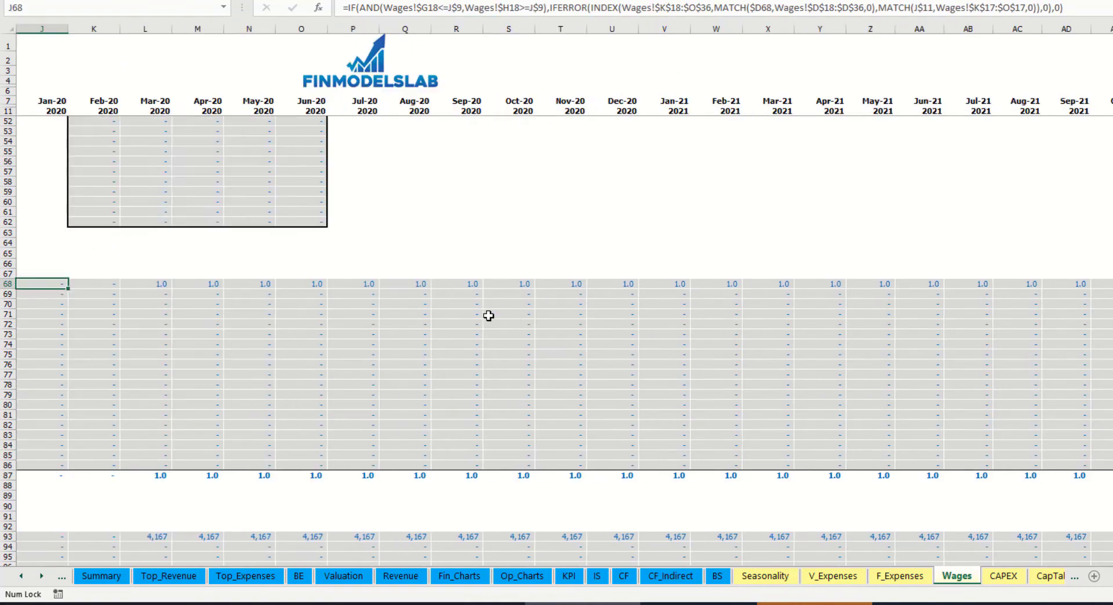
pyautogui.scroll(13, 489, 316)
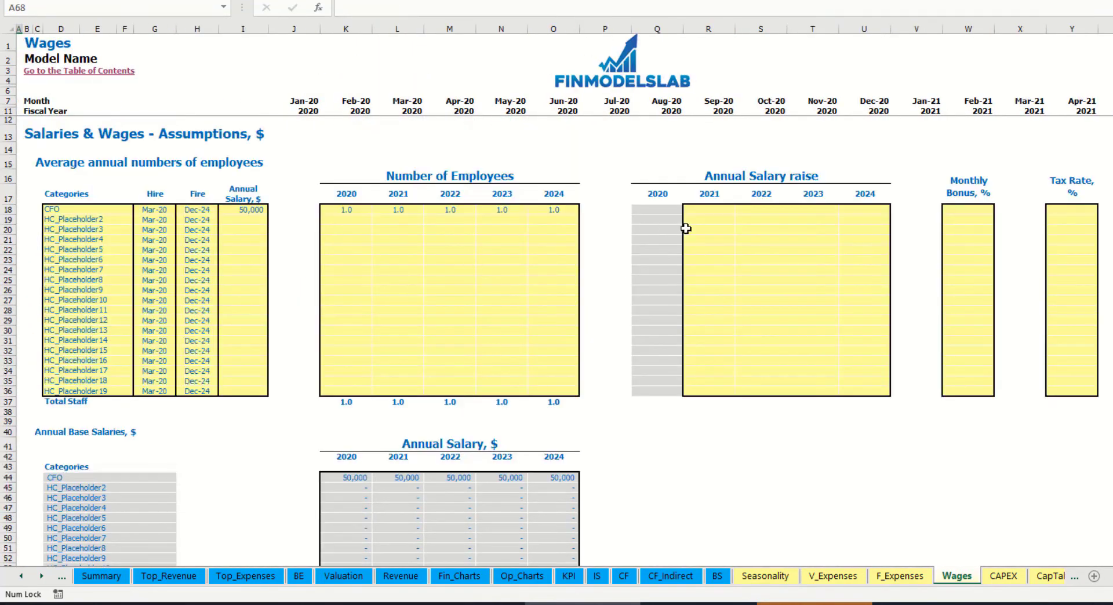
# - Set the CFO's annual salary raise to 5% for each year from 2021 to 2024
pyautogui.click(715, 211)
pyautogui.write('5%')
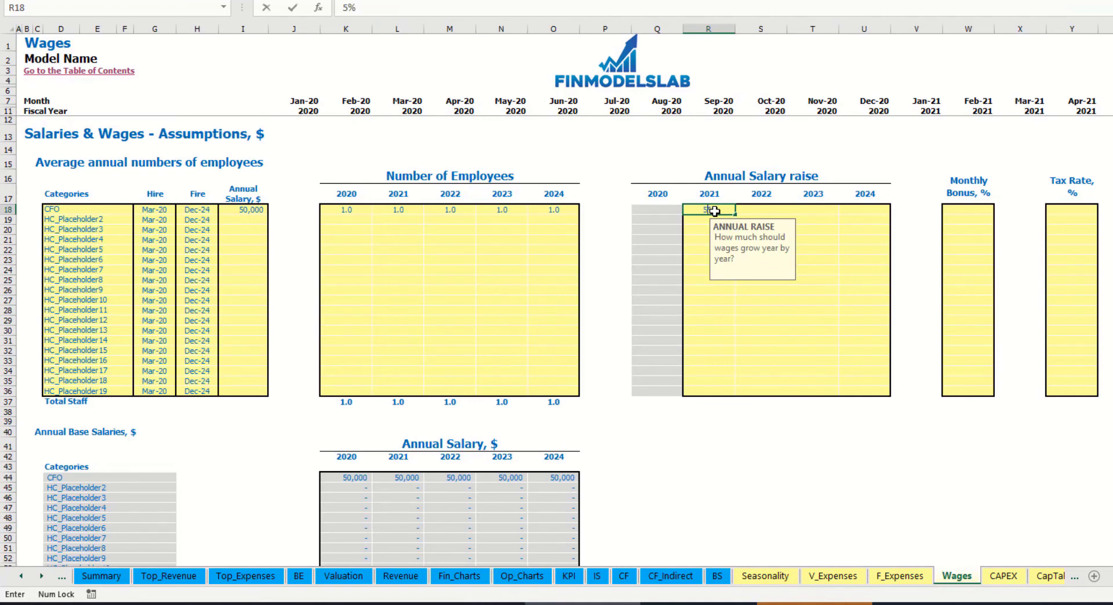
pyautogui.press('Return')
pyautogui.press('Up')
pyautogui.hotkey('ctrl', 'c')
pyautogui.press('Right')
pyautogui.hotkey('shift', 'Right')
pyautogui.hotkey('shift', 'Right')
pyautogui.hotkey('ctrl', 'v')
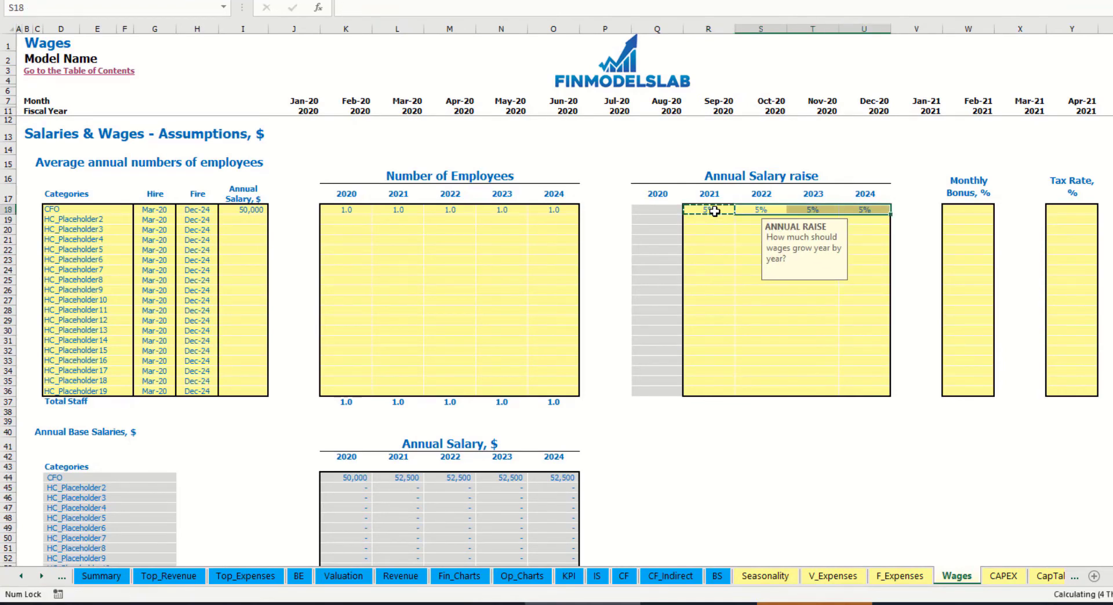
# - Examine the CFO's yearly figures in the Annual Base Salaries table against the salary and raise assumptions
pyautogui.click(632, 443)
pyautogui.click(351, 482)
pyautogui.moveTo(357, 479); pyautogui.dragTo(547, 472)
pyautogui.click(408, 490)
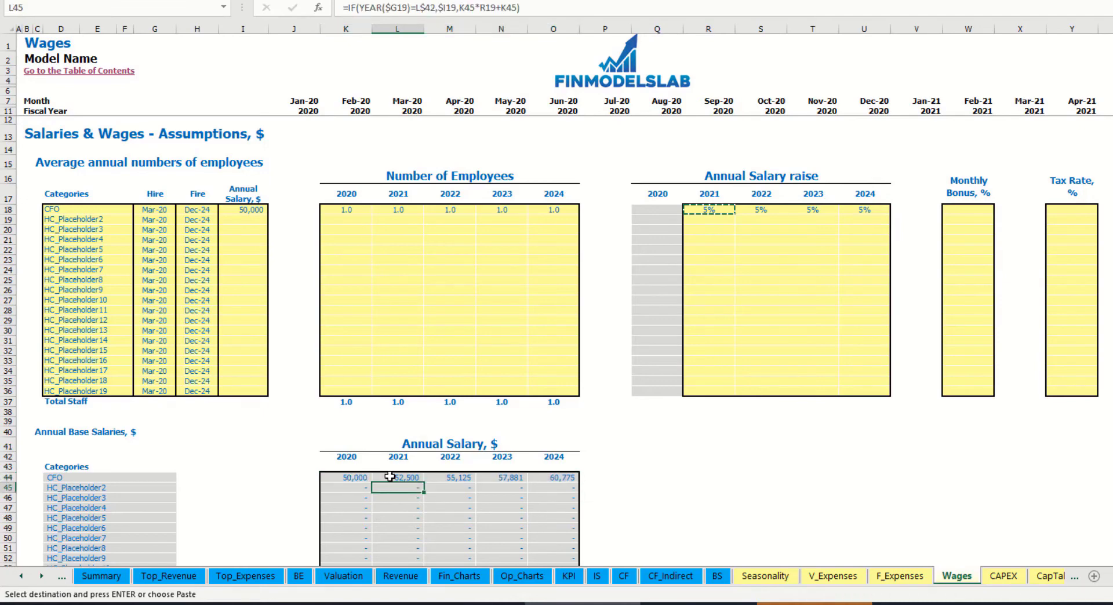
pyautogui.click(251, 212)
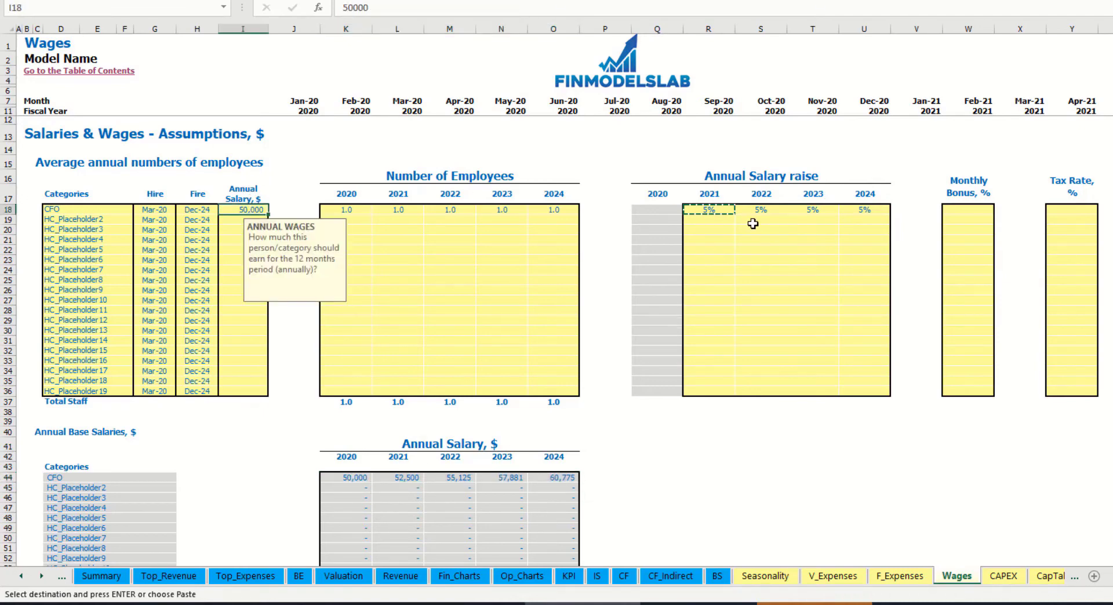
pyautogui.moveTo(734, 213); pyautogui.dragTo(856, 214)
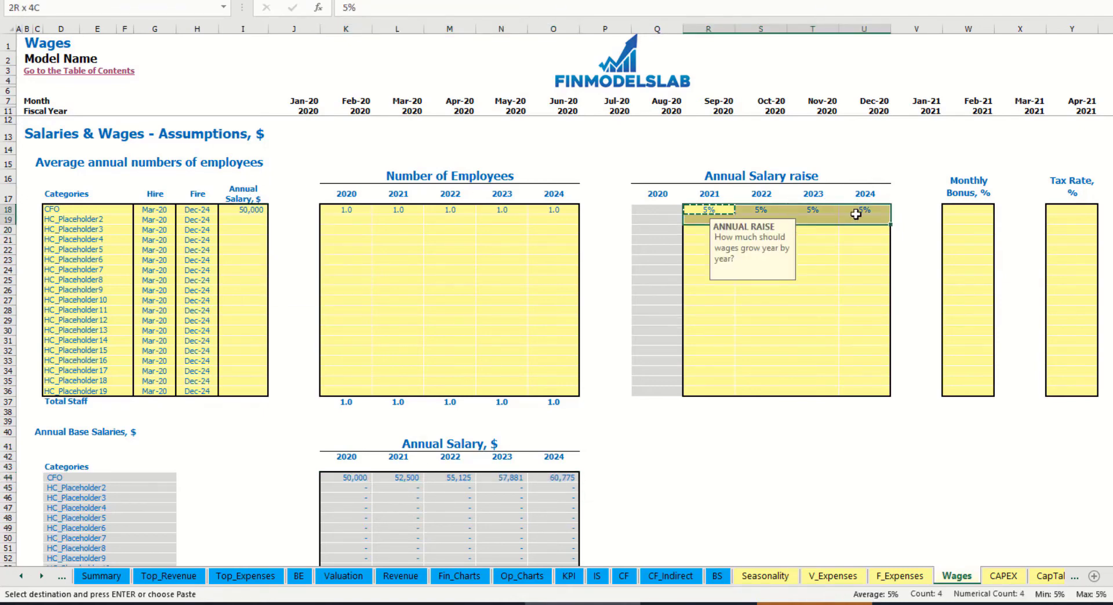
pyautogui.click(396, 478)
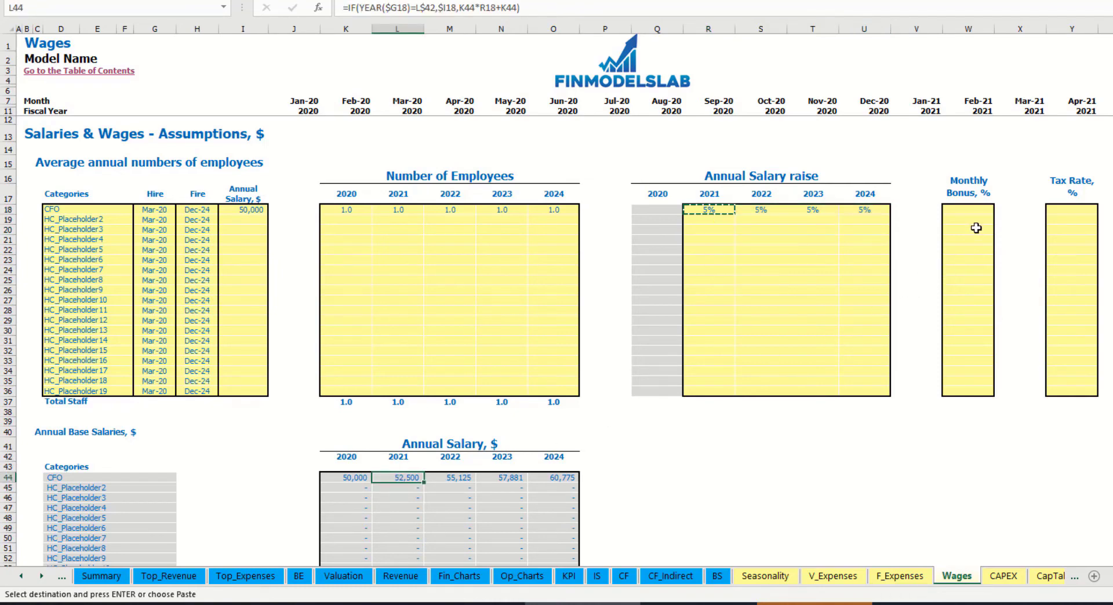
# - Set the CFO's monthly bonus to 10% and tax rate to 5%
pyautogui.click(974, 210)
pyautogui.write('10')
pyautogui.press('Return')
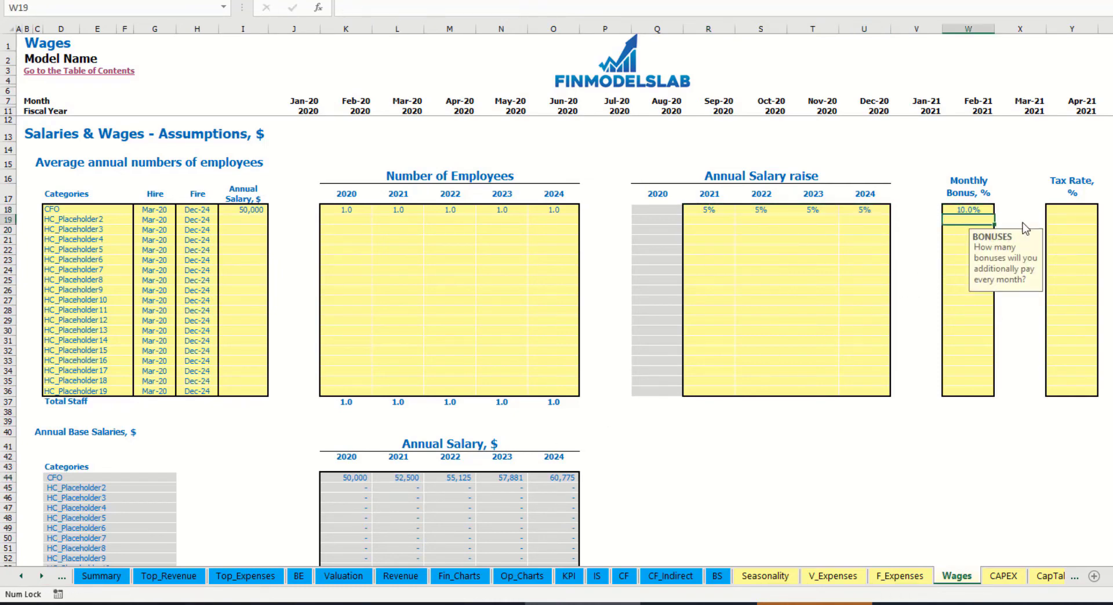
pyautogui.click(1085, 208)
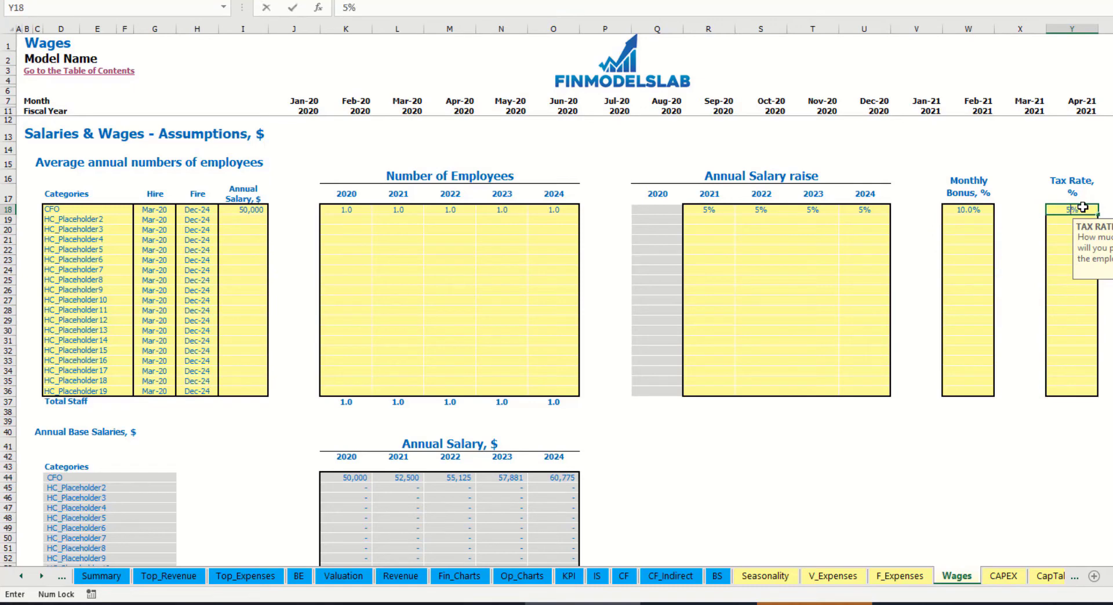
pyautogui.write('5')
pyautogui.press('Return')
# - Examine the CFO rows in the Monthly Base Salaries, Monthly Bonus and Monthly Base Taxes calculations
pyautogui.scroll(-17, 450, 340)
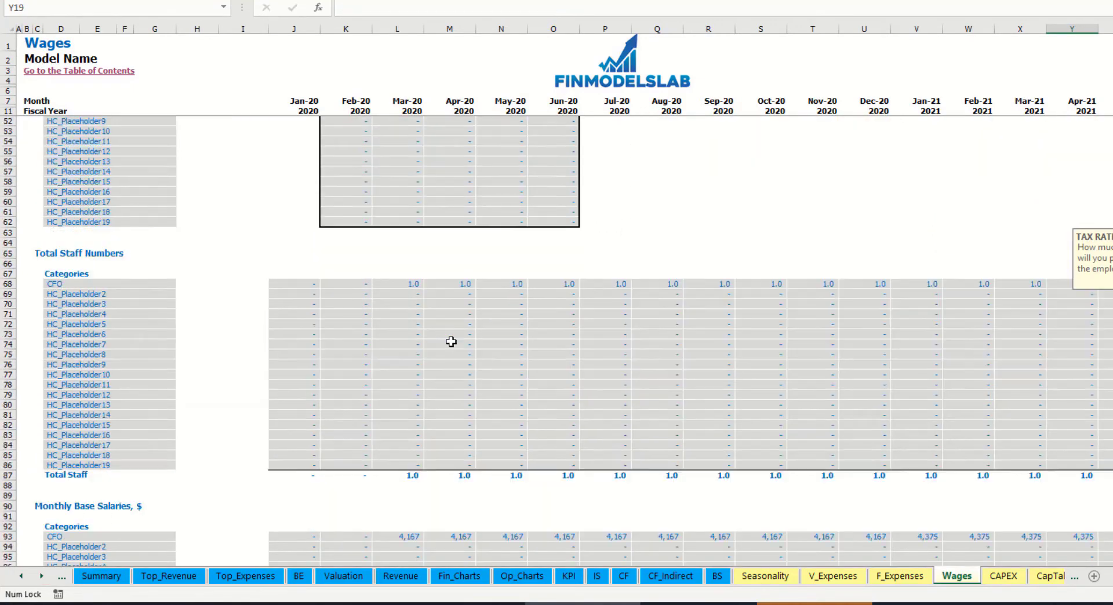
pyautogui.scroll(-3, 57, 446)
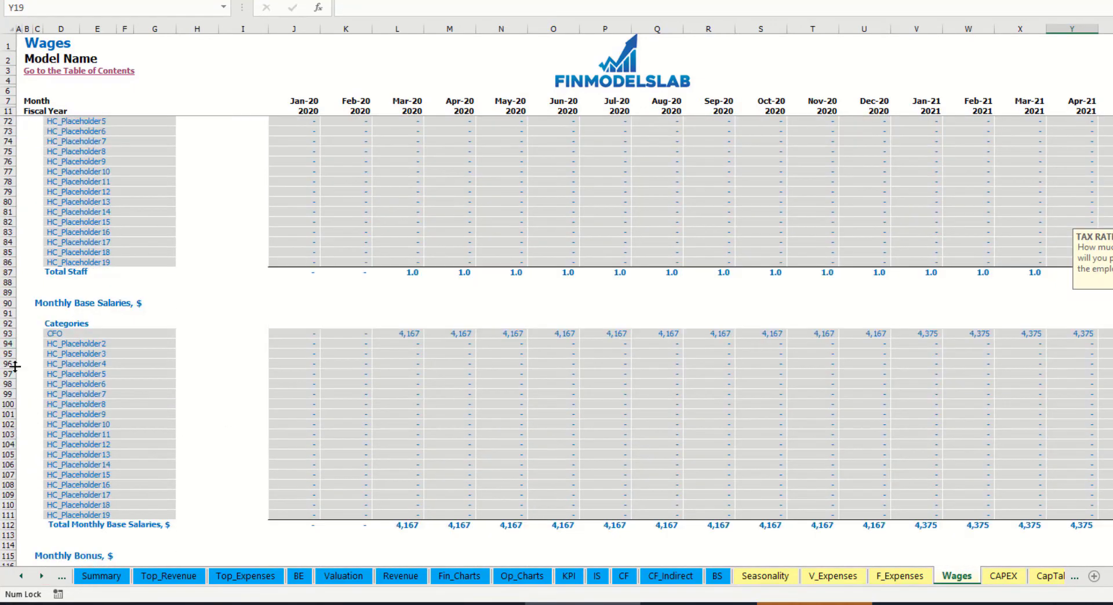
pyautogui.click(3, 334)
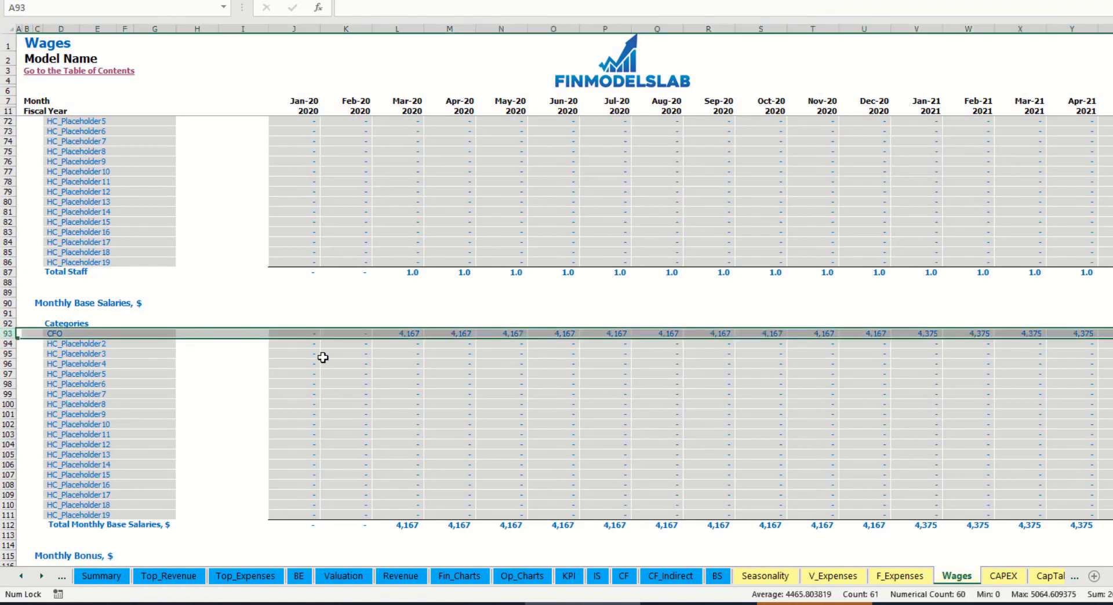
pyautogui.click(413, 334)
pyautogui.scroll(-7, 360, 381)
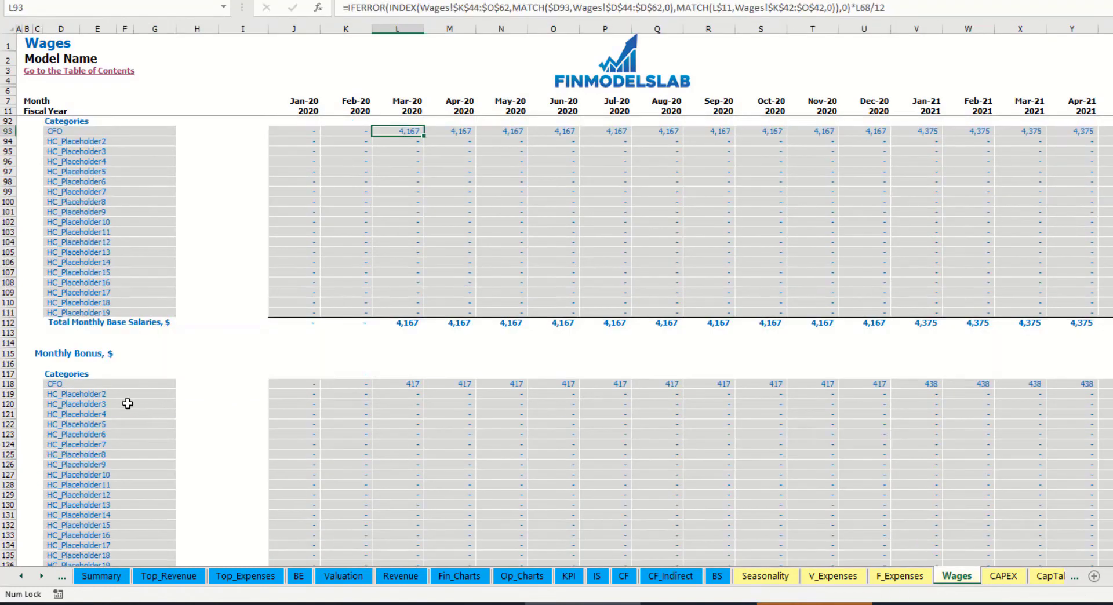
pyautogui.click(8, 384)
pyautogui.click(412, 384)
pyautogui.scroll(-7, 78, 400)
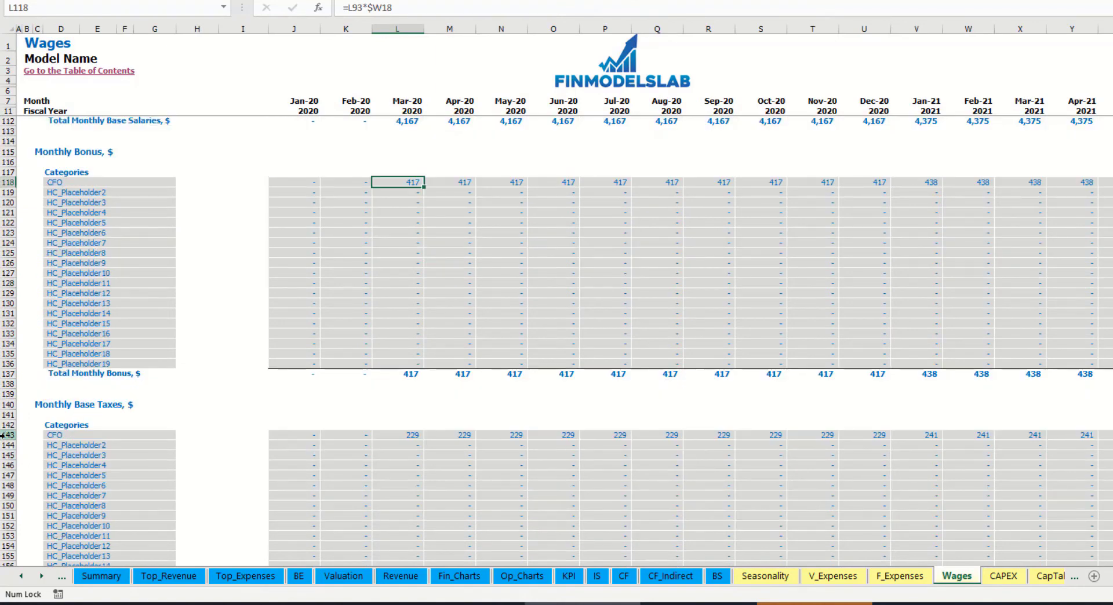
pyautogui.click(3, 435)
# - Rename the second staff category in the Wages assumptions as Admin HC and set its hire date to Apr-20
pyautogui.scroll(20, 489, 412)
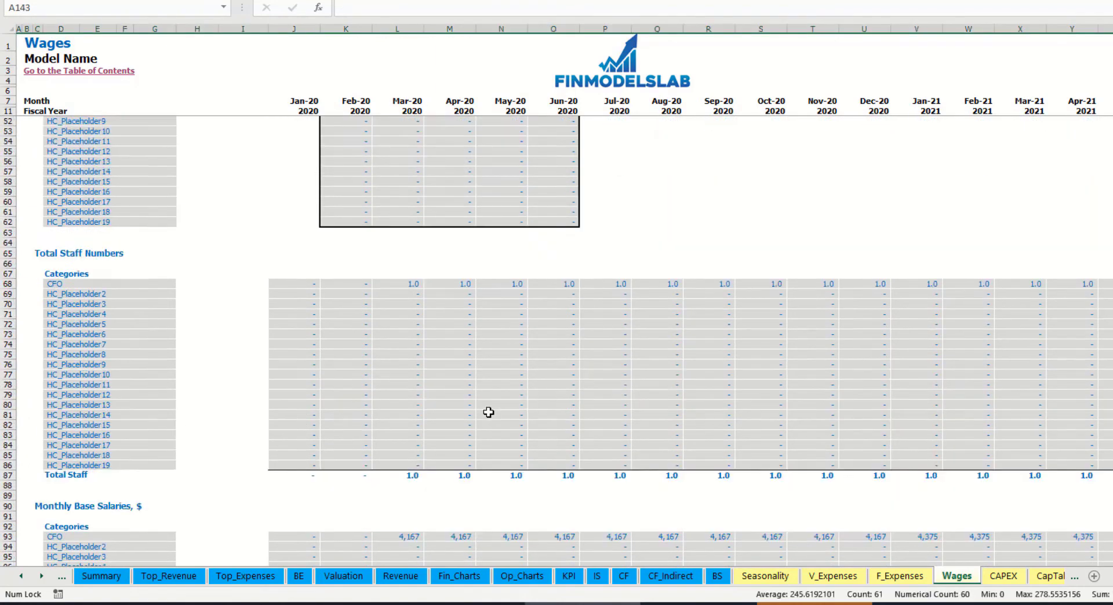
pyautogui.scroll(13, 489, 412)
pyautogui.click(85, 219)
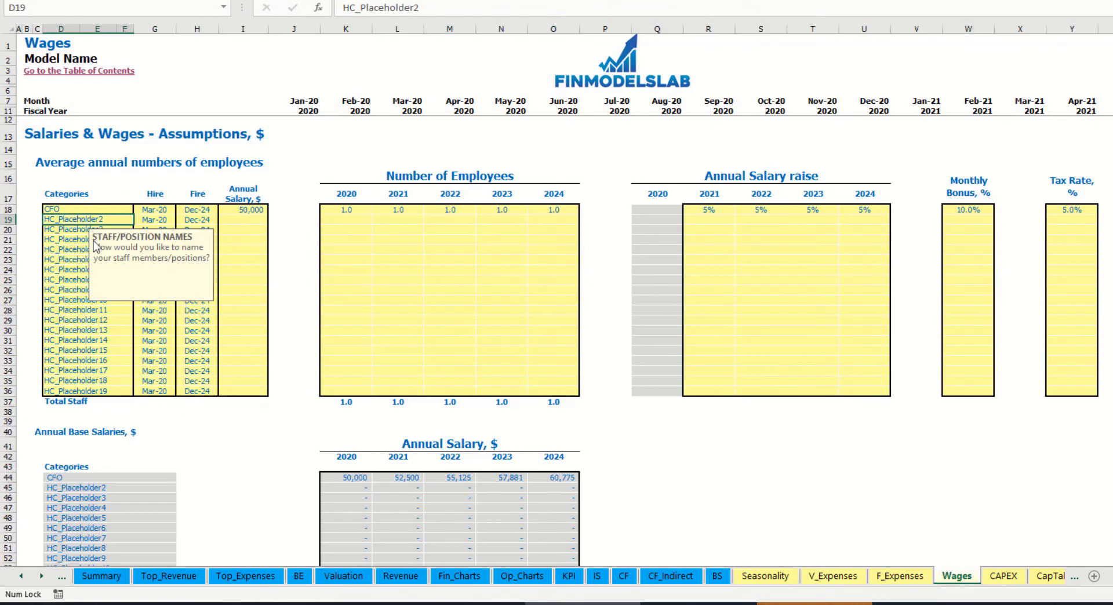
pyautogui.write('Admin HC')
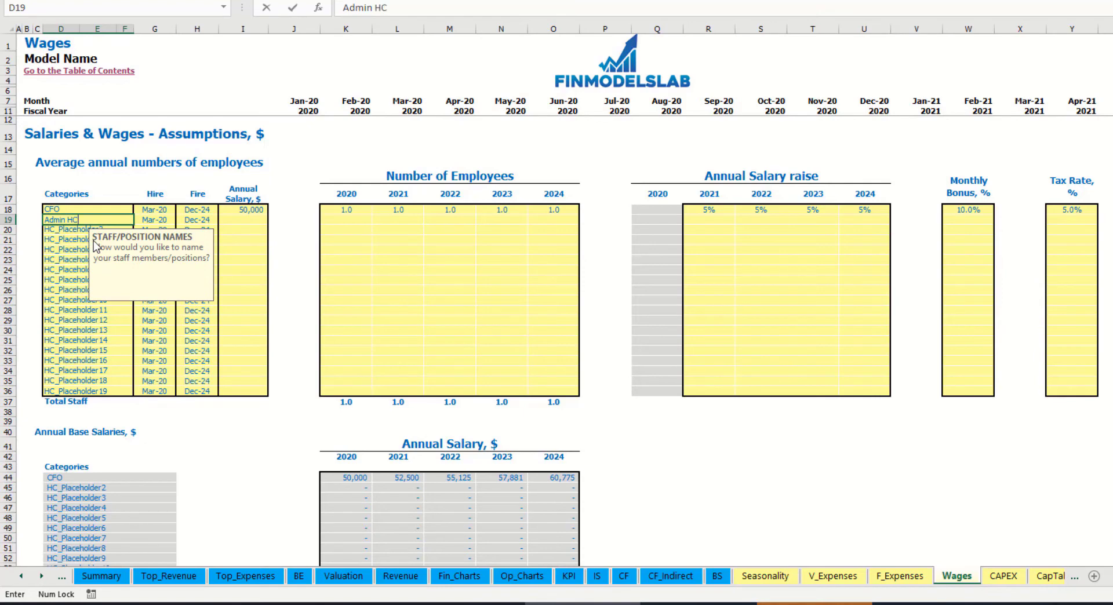
pyautogui.press('Return')
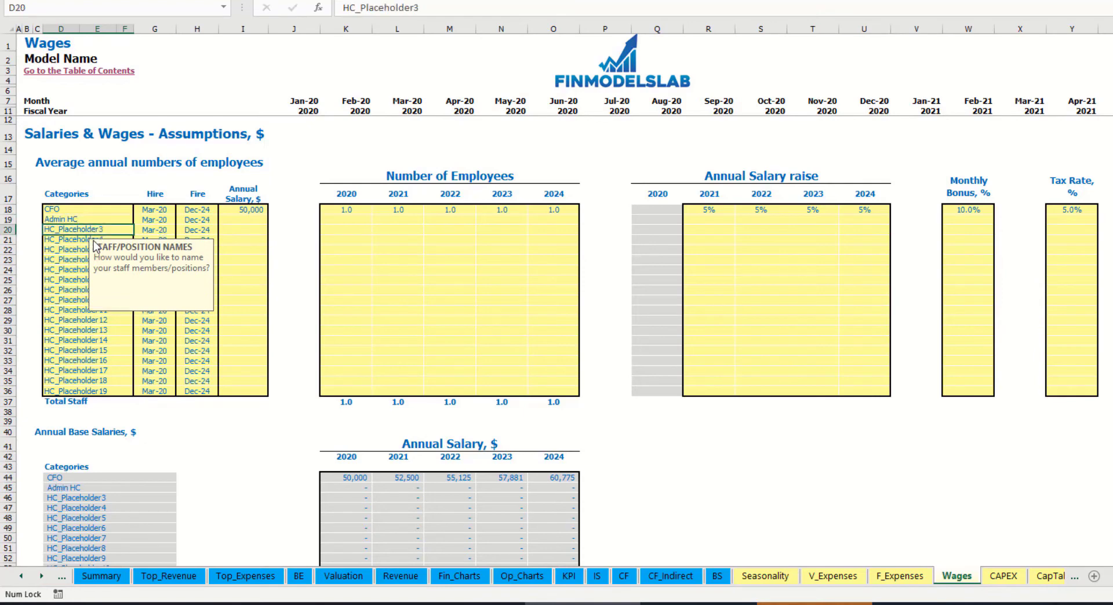
pyautogui.click(169, 220)
pyautogui.click(181, 220)
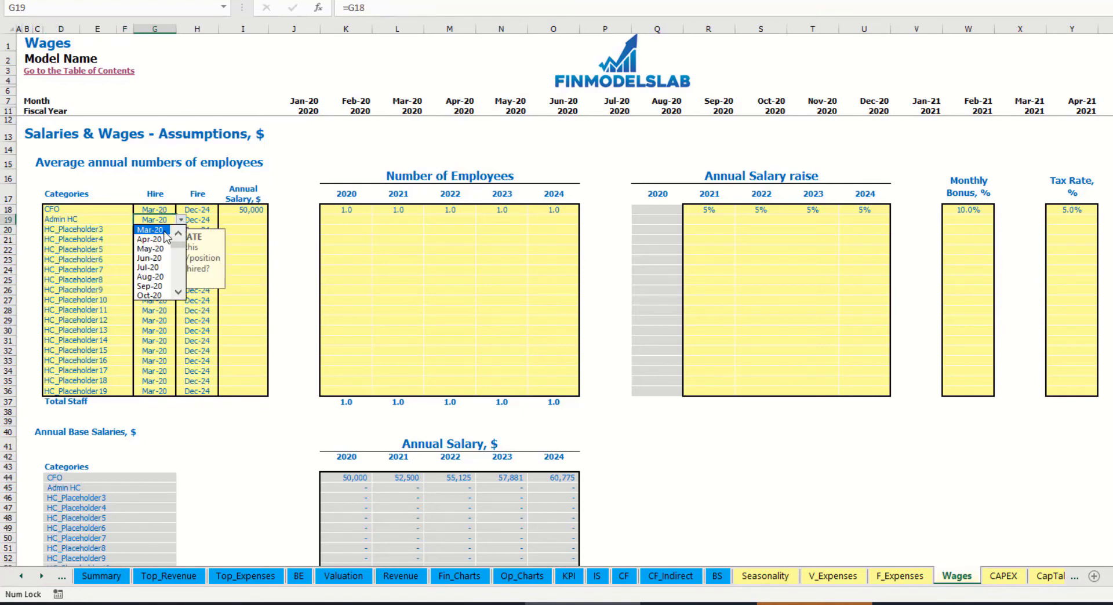
pyautogui.click(152, 235)
# - Set the annual salary for Admin HC to $30,000
pyautogui.click(208, 222)
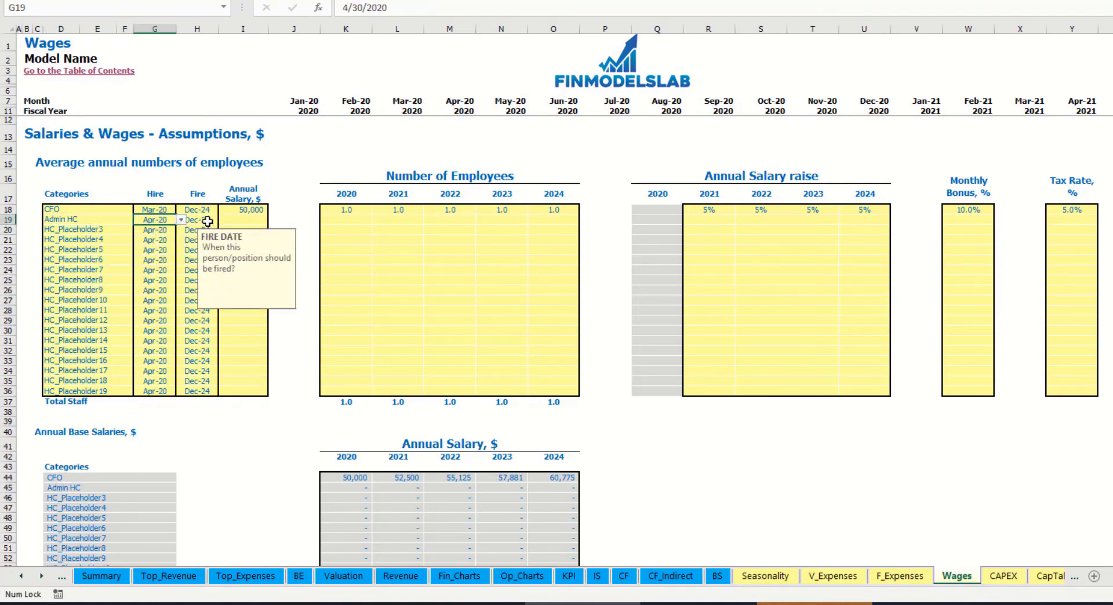
pyautogui.click(238, 218)
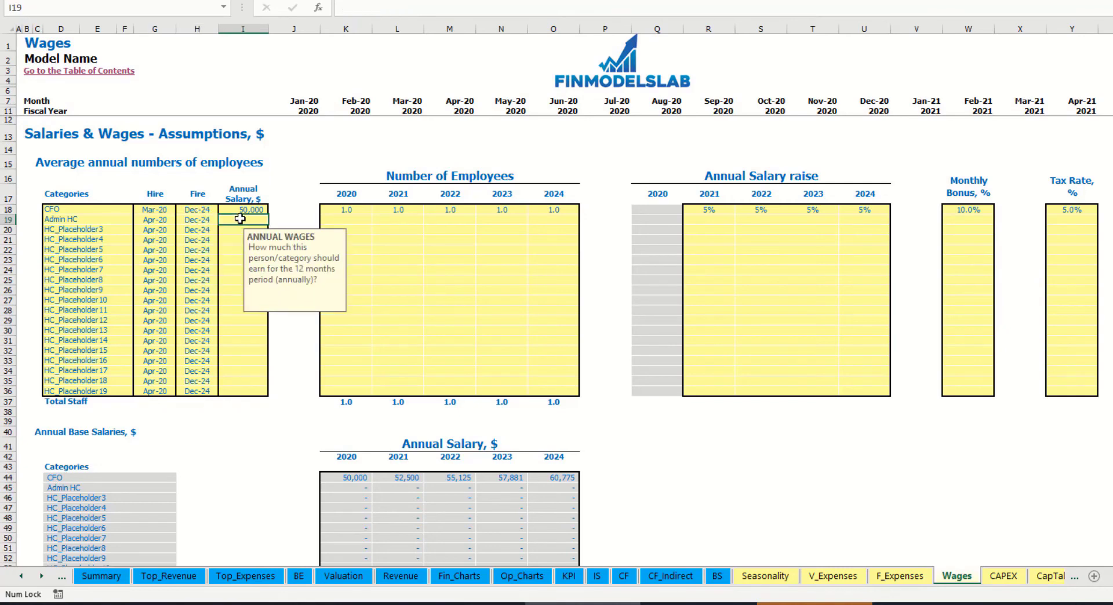
pyautogui.write('30,000')
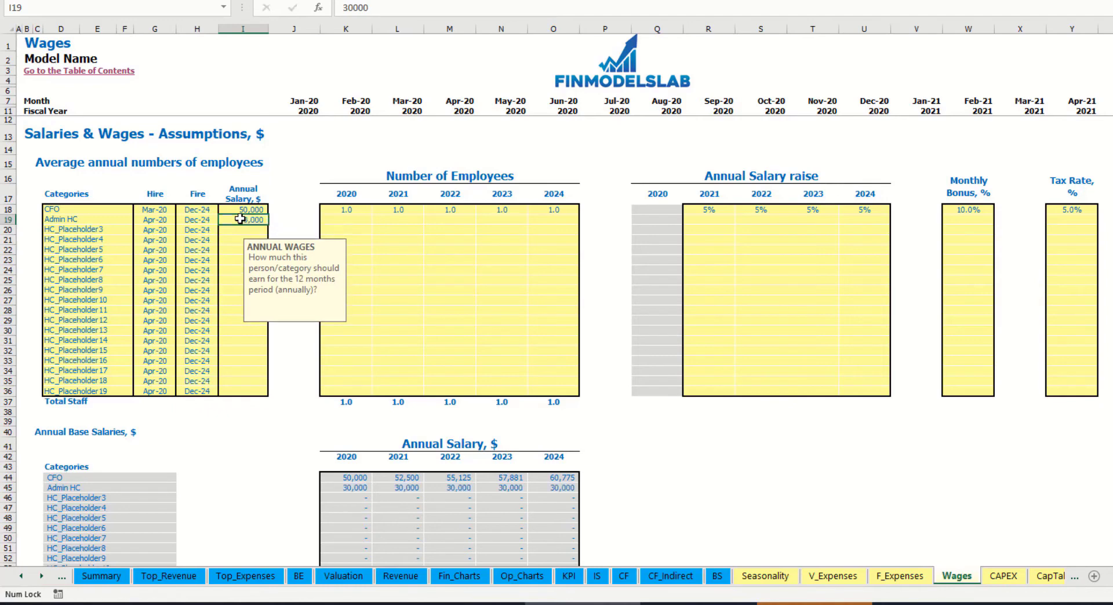
pyautogui.press('Return')
# - Set the number of Admin HC employees to 2, 4, 6, 8 and 10 for the years 2020 through 2024
pyautogui.click(356, 219)
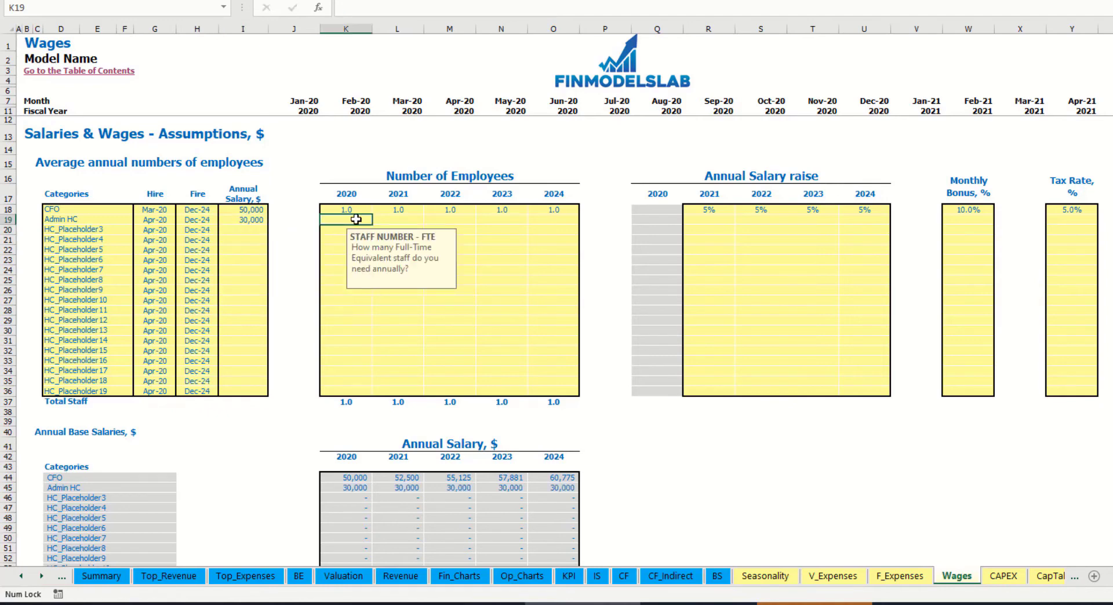
pyautogui.write('2')
pyautogui.press('Tab')
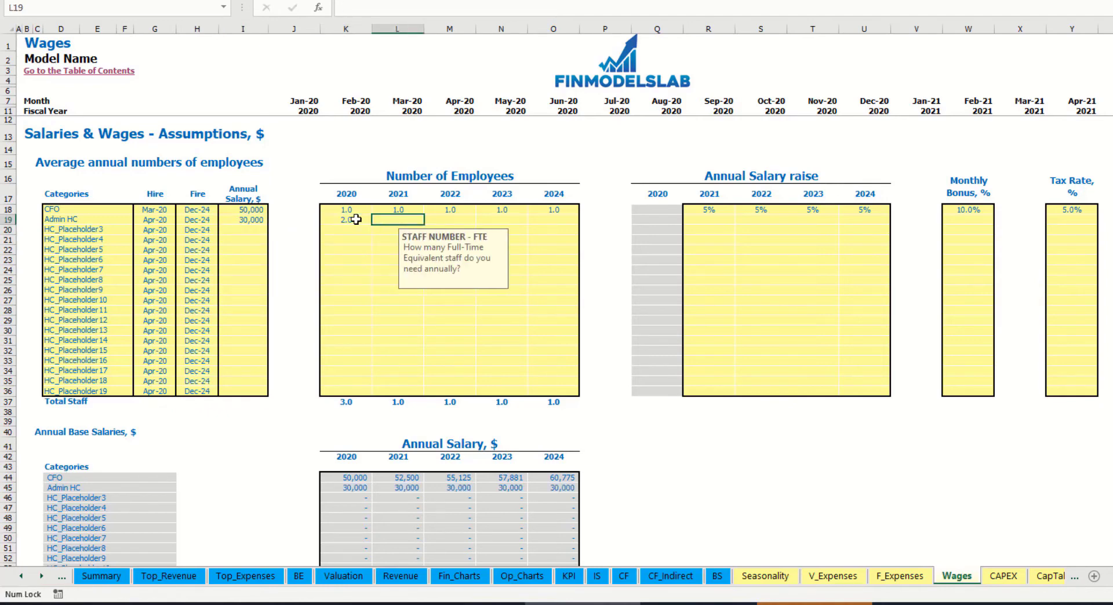
pyautogui.write('4')
pyautogui.press('Tab')
pyautogui.write('6')
pyautogui.press('Tab')
pyautogui.write('8')
pyautogui.press('Tab')
pyautogui.write('10')
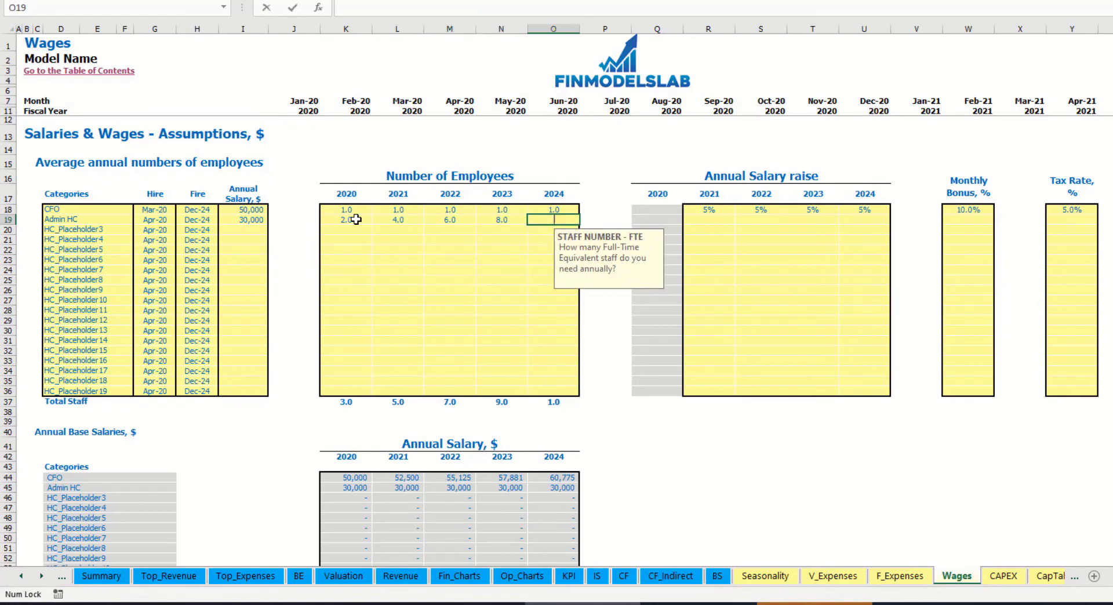
pyautogui.press('Tab')
# - Set the Admin HC annual salary raise to 3% for each year from 2021 to 2024
pyautogui.click(706, 219)
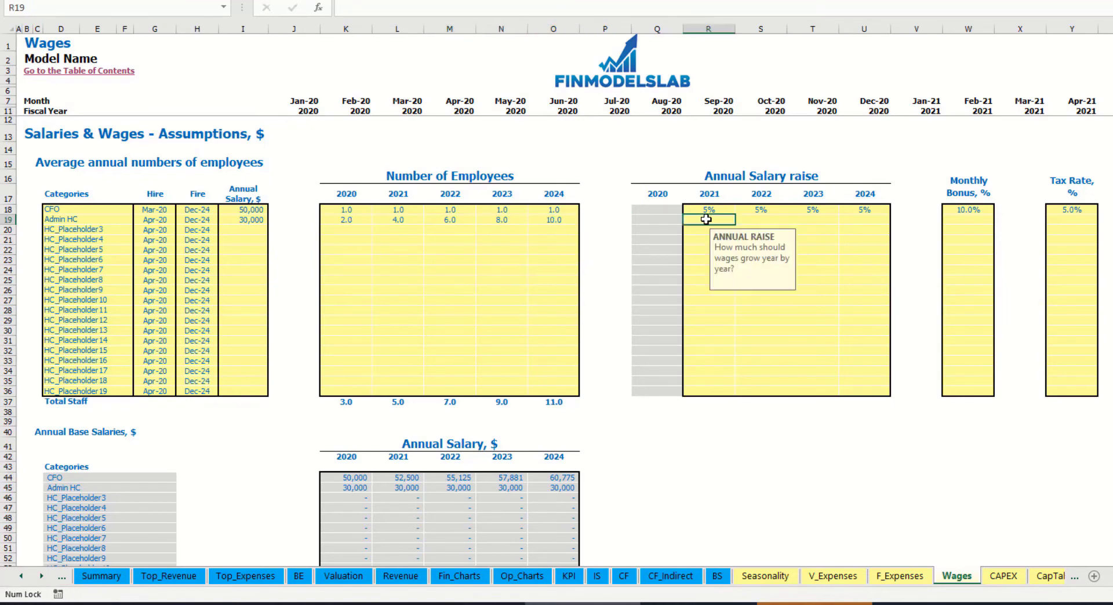
pyautogui.write('3')
pyautogui.hotkey('ctrl', 'Return')
pyautogui.hotkey('ctrl', 'c')
pyautogui.press('Right')
pyautogui.hotkey('shift', 'Right')
pyautogui.hotkey('shift', 'Right')
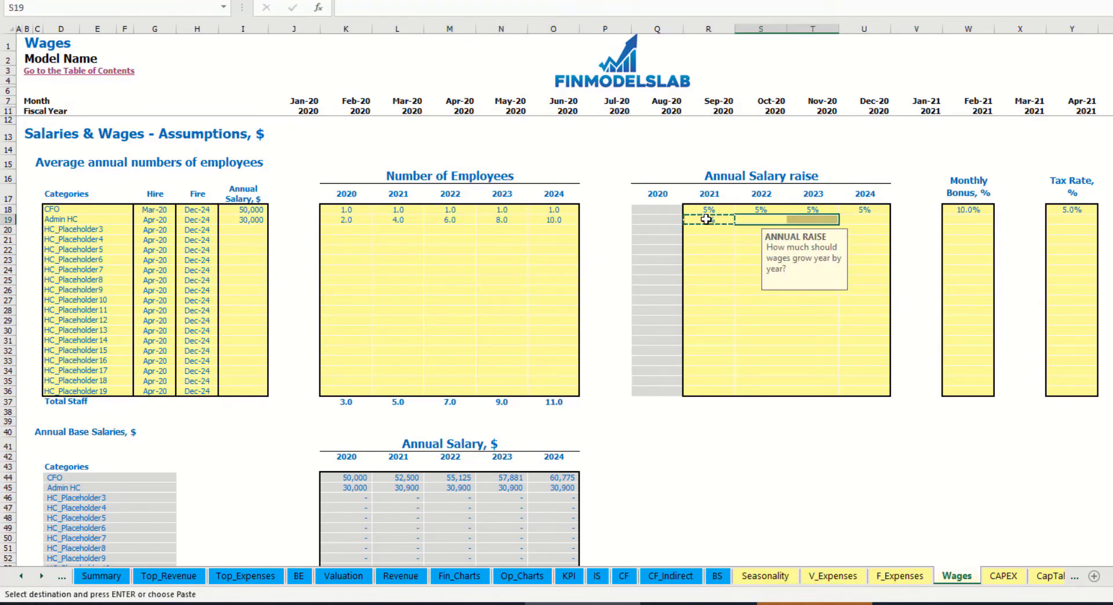
pyautogui.hotkey('ctrl', 'v')
# - Set the Admin HC monthly bonus and tax rate to 5% each
pyautogui.click(984, 224)
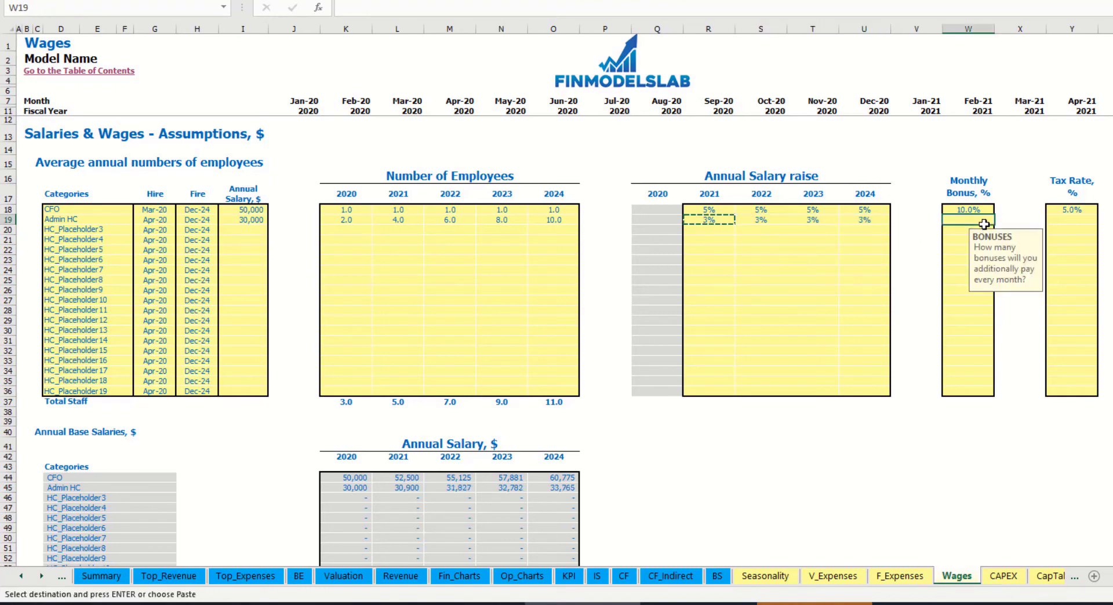
pyautogui.write('5')
pyautogui.press('Tab')
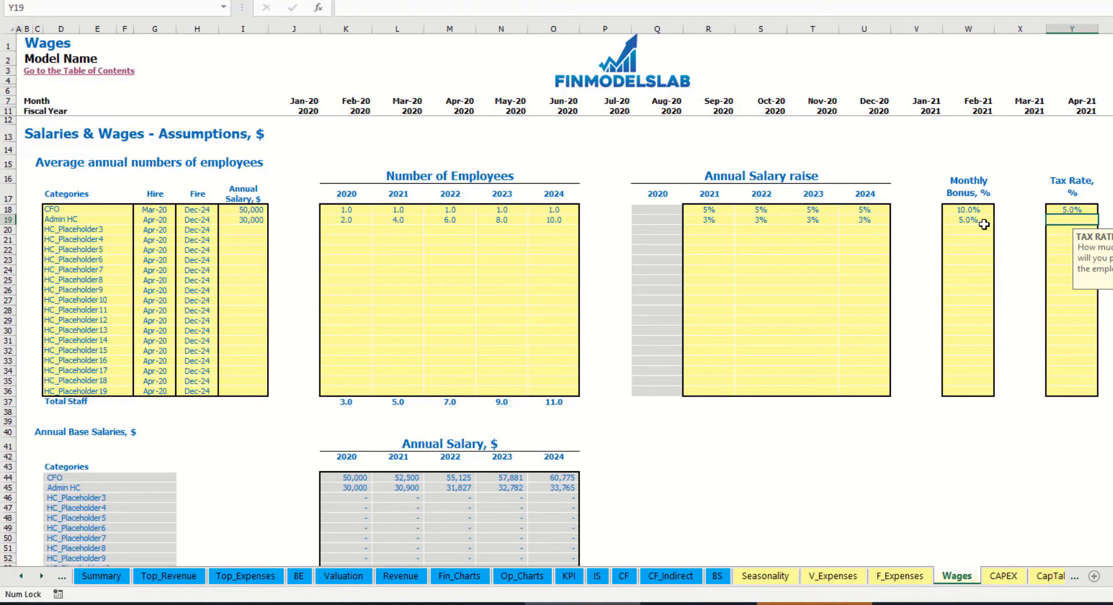
pyautogui.write('5')
pyautogui.press('Return')
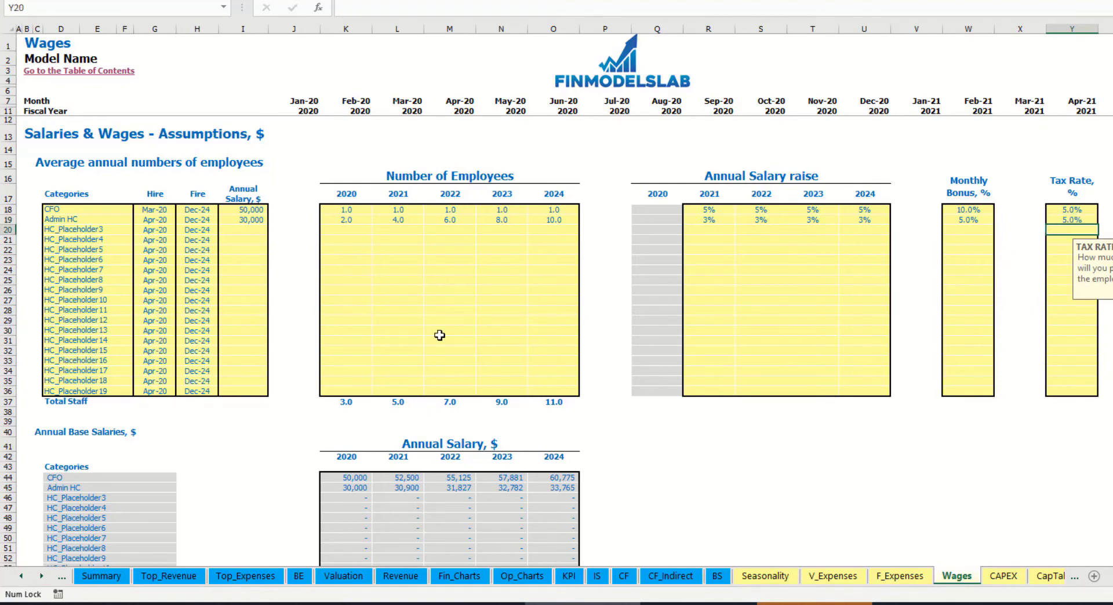
# - Examine the Admin HC row in the monthly Total Staff Numbers calculation from 2020 into 2023
pyautogui.scroll(-13, 439, 336)
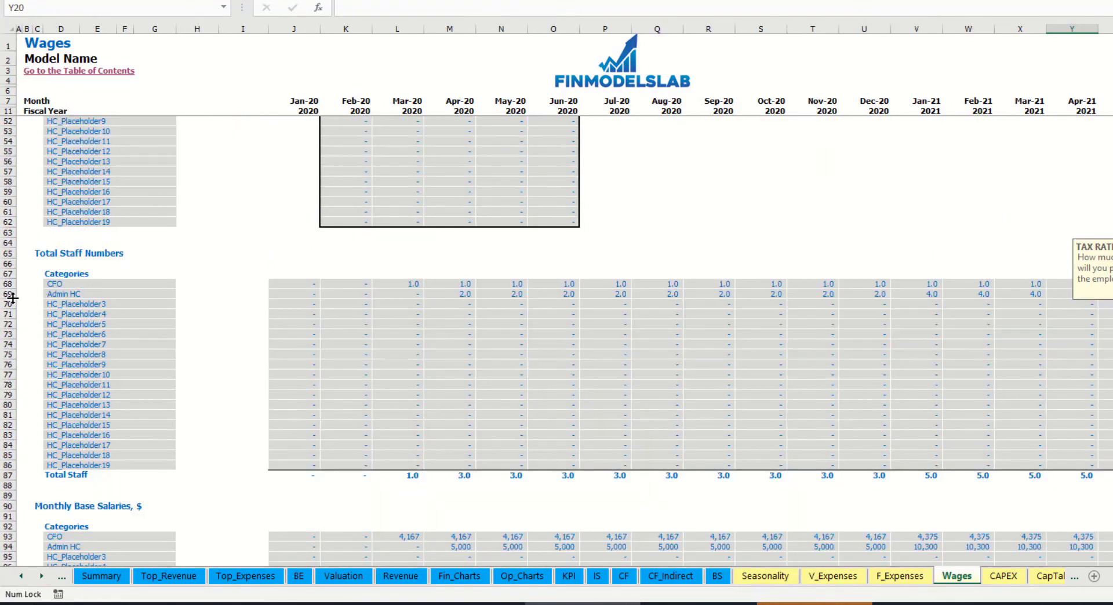
pyautogui.click(13, 297)
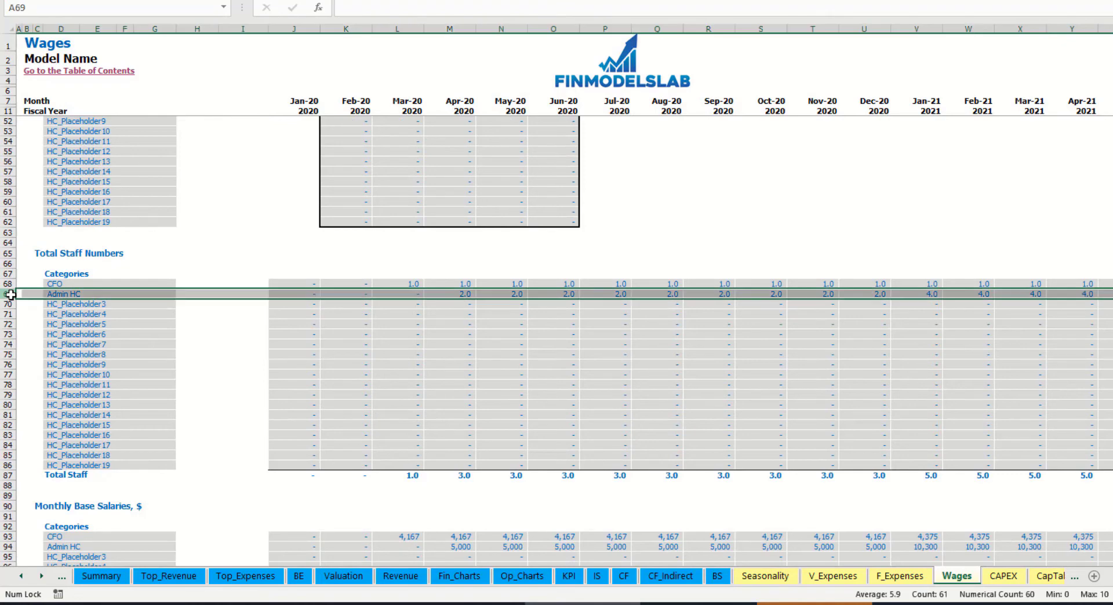
pyautogui.click(462, 294)
pyautogui.moveTo(463, 292); pyautogui.dragTo(875, 292)
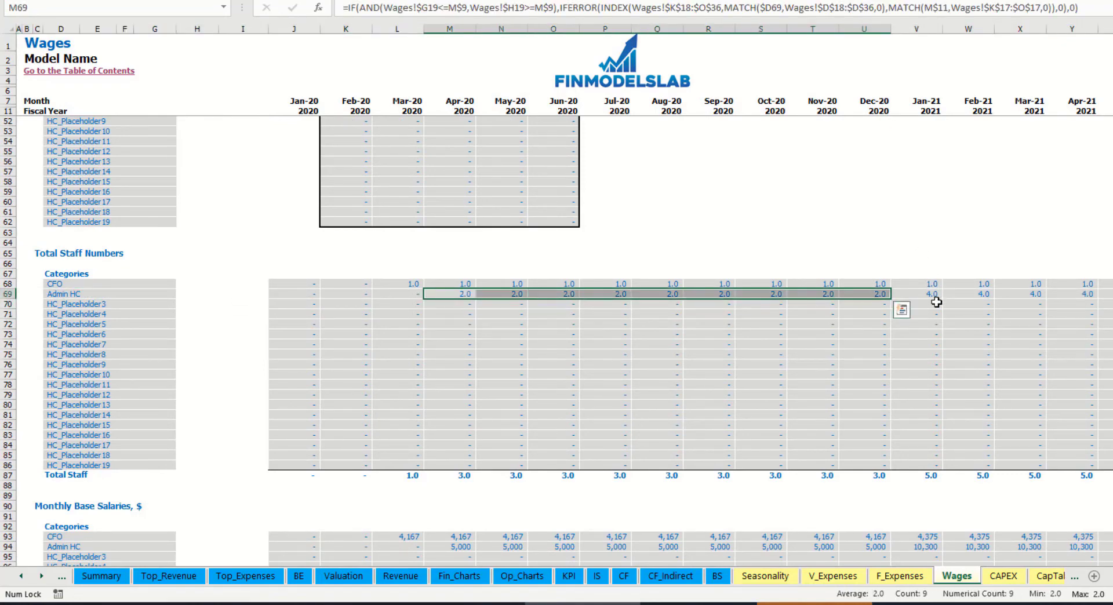
pyautogui.moveTo(935, 294); pyautogui.dragTo(1107, 294)
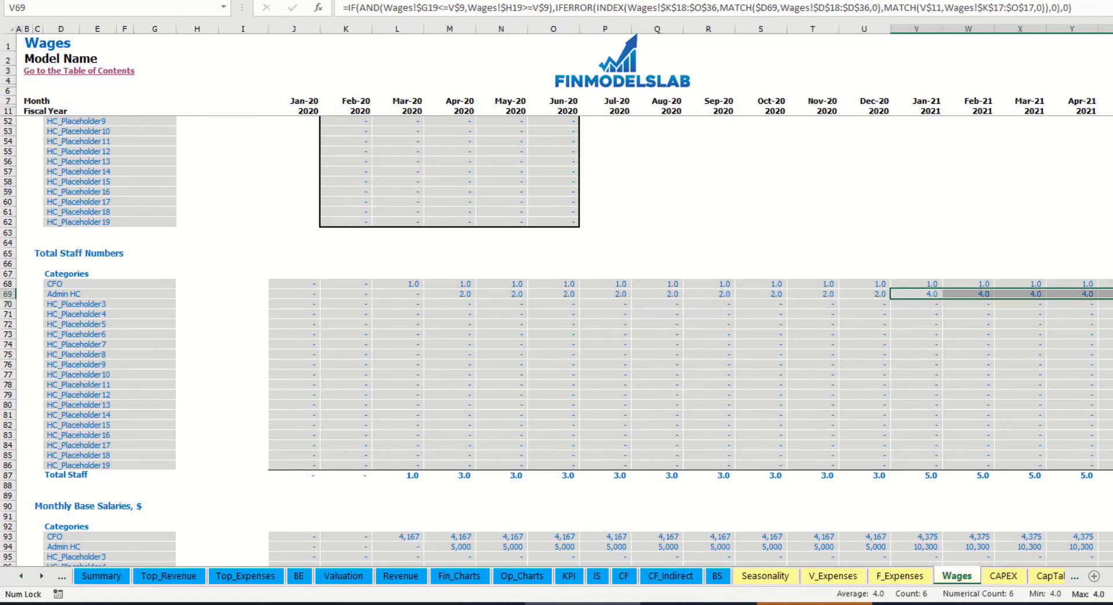
pyautogui.hscroll(10, 564, 296)
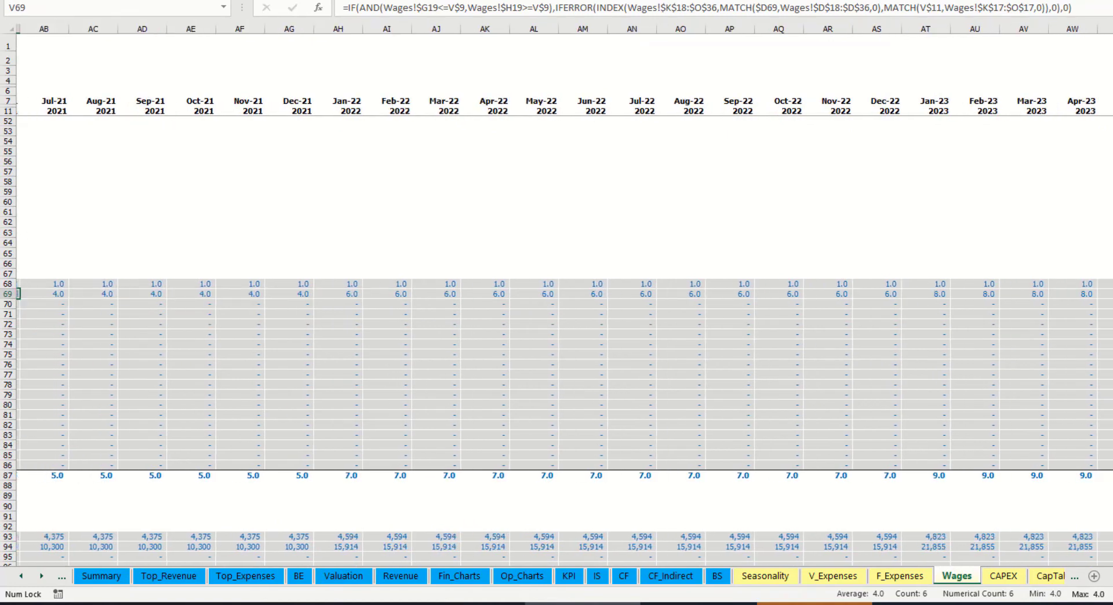
pyautogui.click(1059, 294)
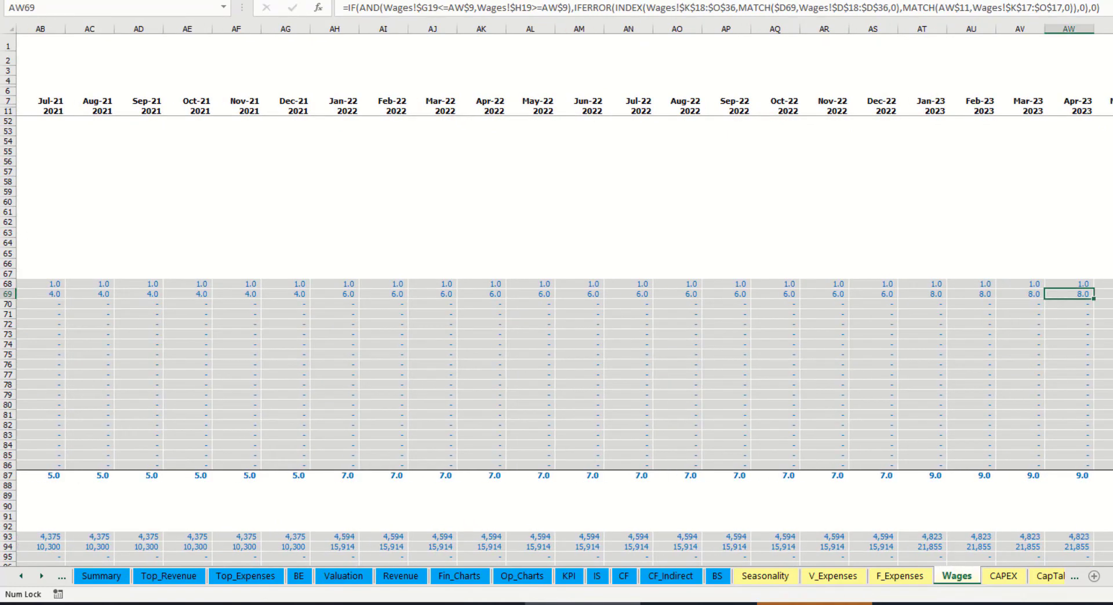
# - Examine the Admin HC staff numbers through 2024 and the monthly base salaries, bonus and base taxes calculated from them
pyautogui.hscroll(5, 947, 290)
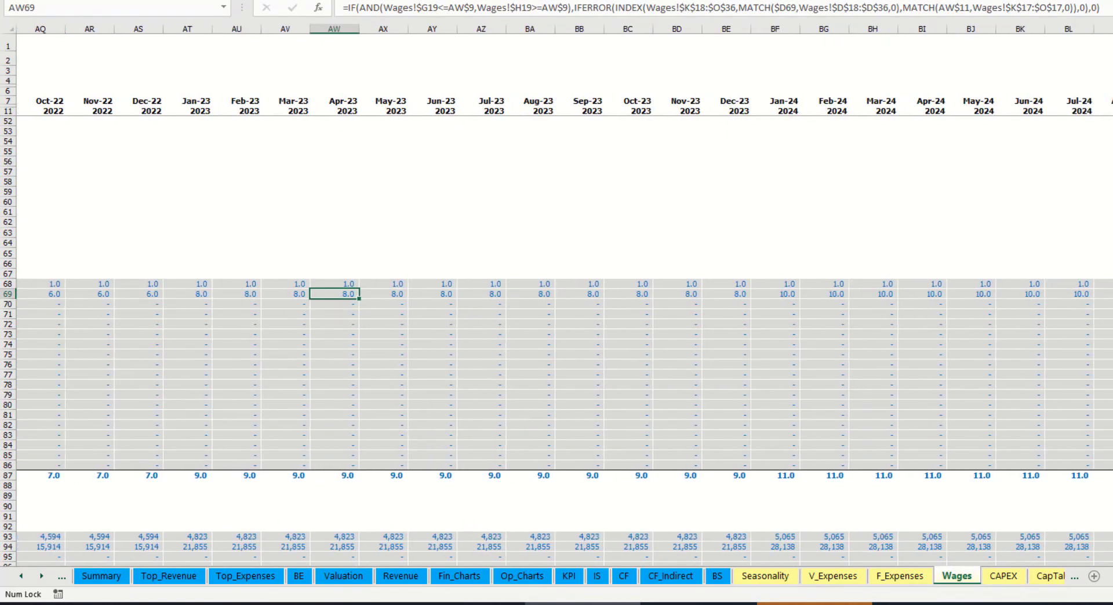
pyautogui.hscroll(-15, 1110, 582)
pyautogui.scroll(-3, 67, 480)
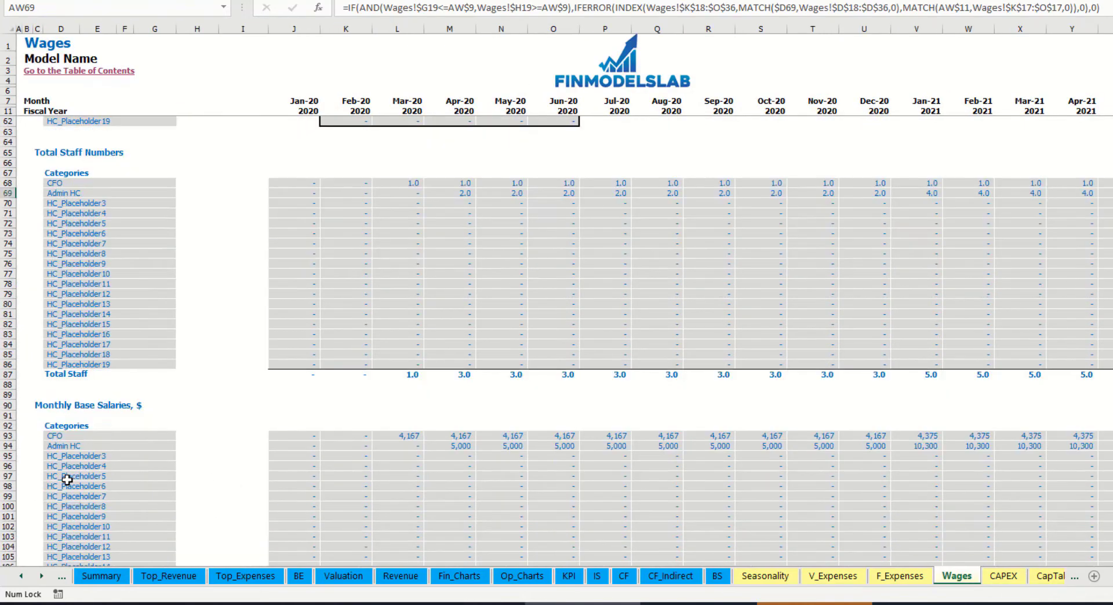
pyautogui.click(15, 446)
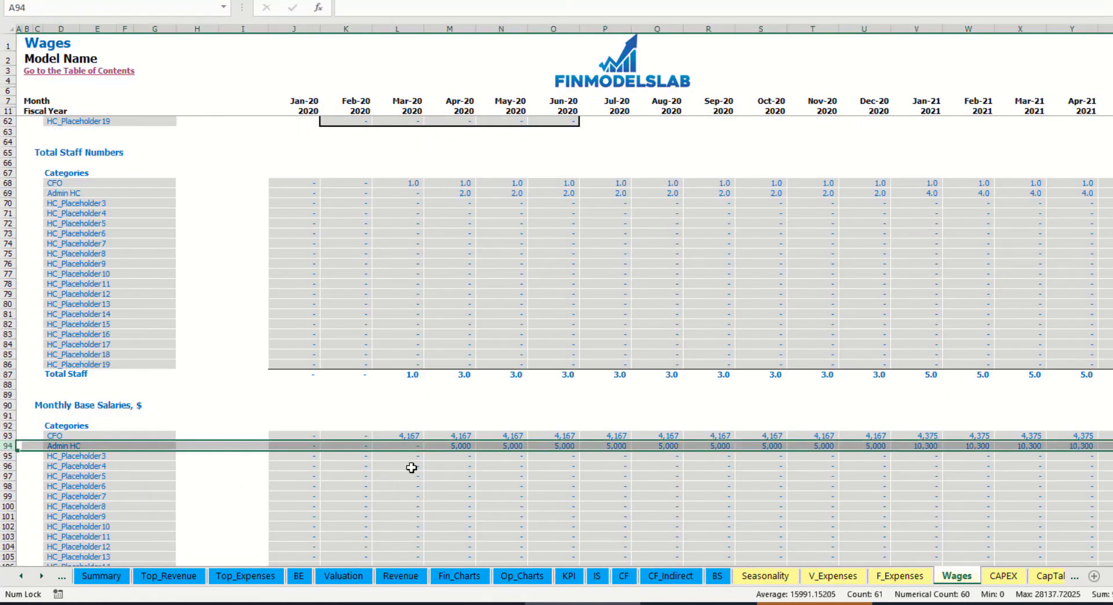
pyautogui.click(452, 448)
pyautogui.click(461, 194)
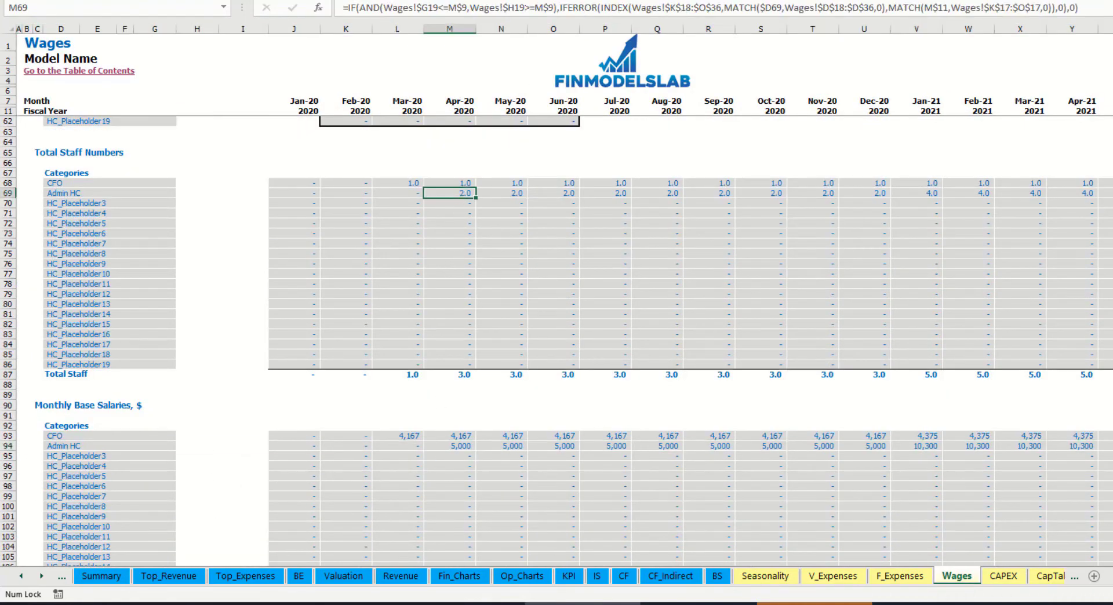
pyautogui.click(1107, 193)
pyautogui.click(1107, 446)
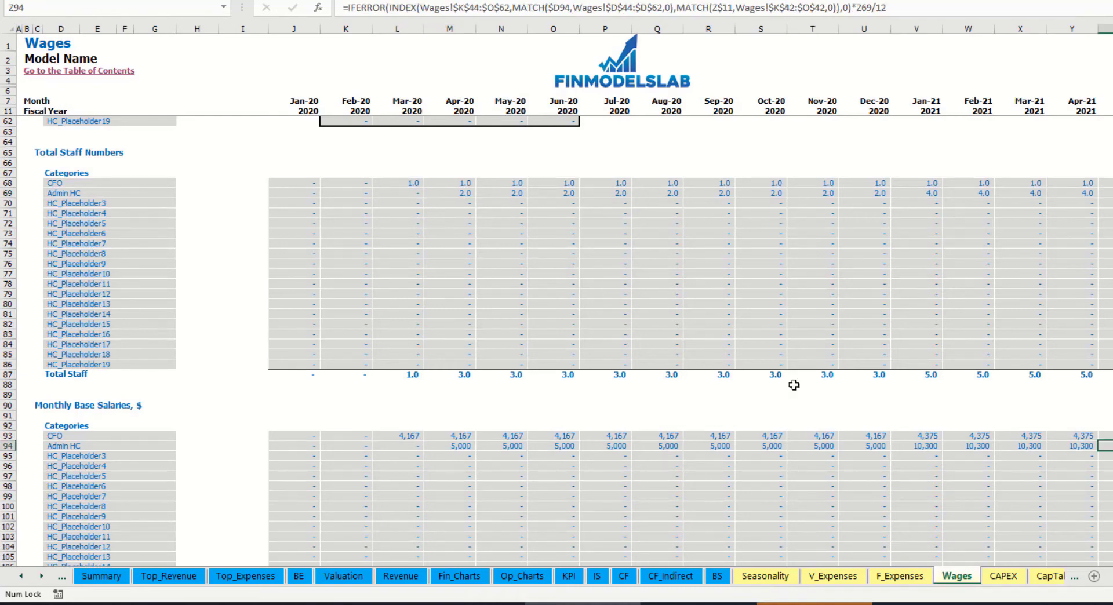
pyautogui.scroll(-10, 507, 463)
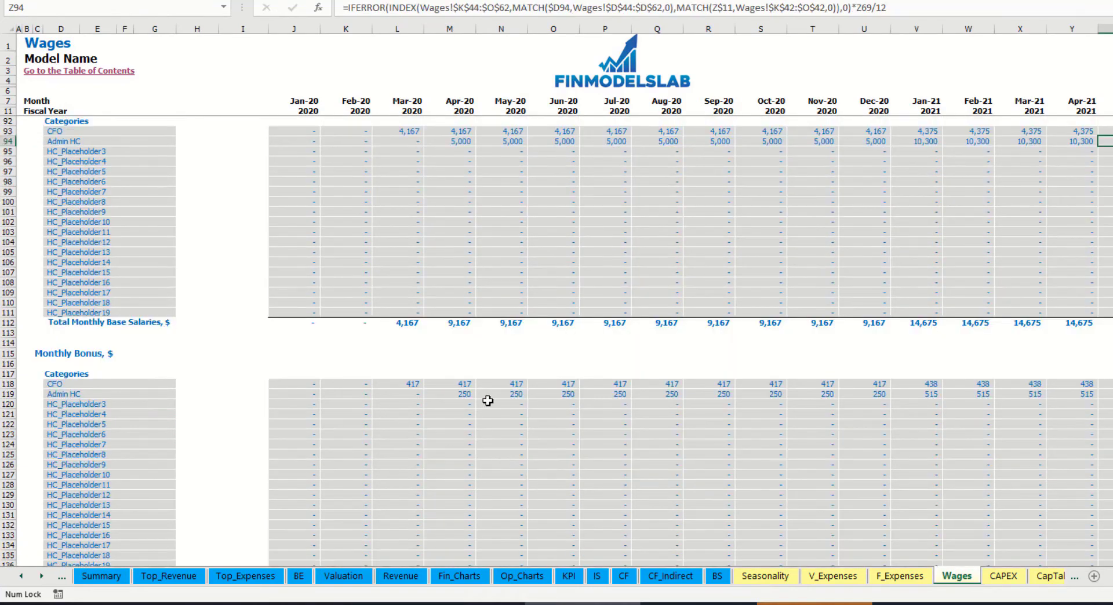
pyautogui.scroll(-7, 515, 404)
pyautogui.scroll(-3, 188, 438)
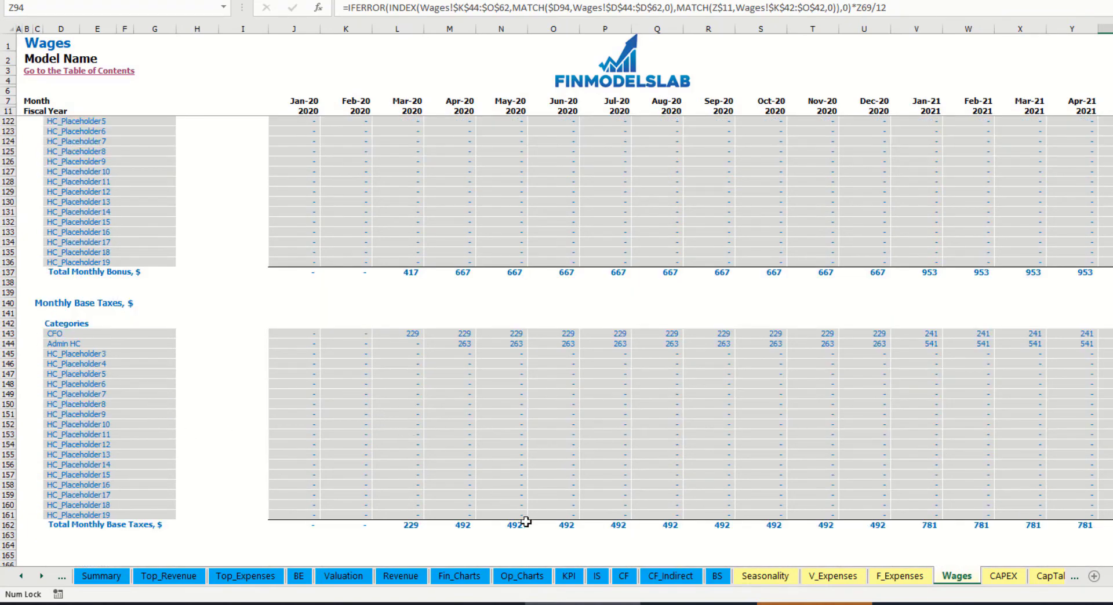
# - Expand the Salary and Wages lines in the Income Statement and examine the CFO and Admin HC rows
pyautogui.click(598, 576)
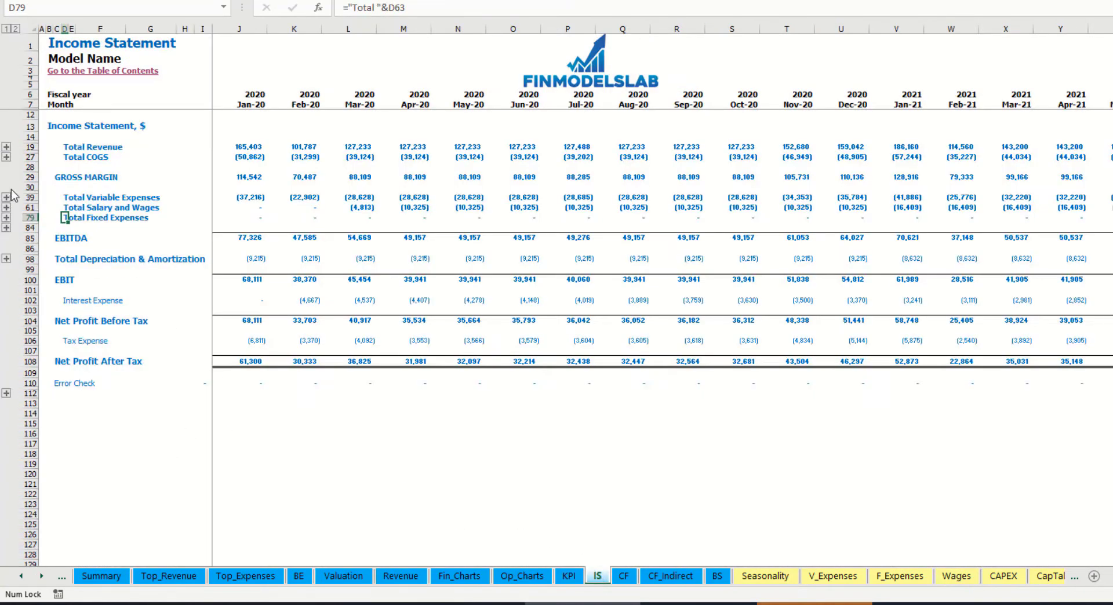
pyautogui.click(7, 208)
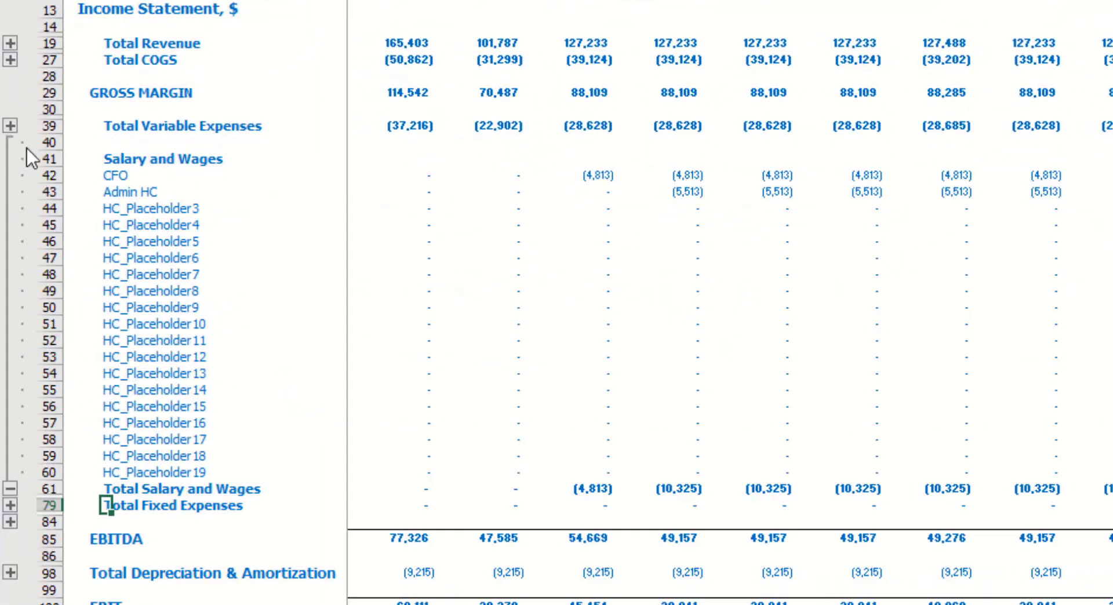
pyautogui.click(365, 173)
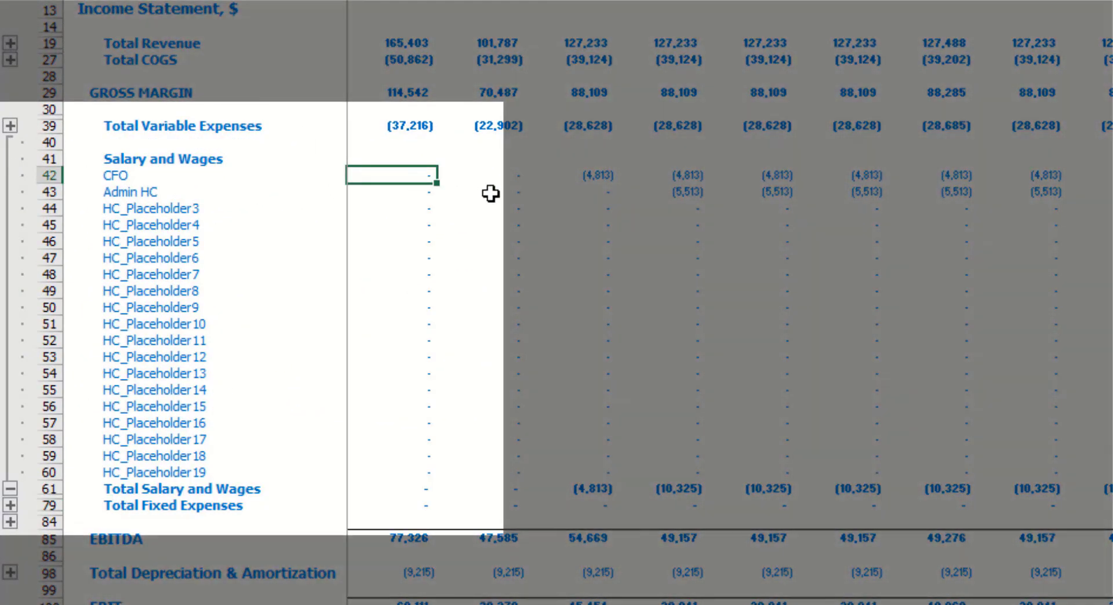
pyautogui.moveTo(114, 174); pyautogui.dragTo(115, 467)
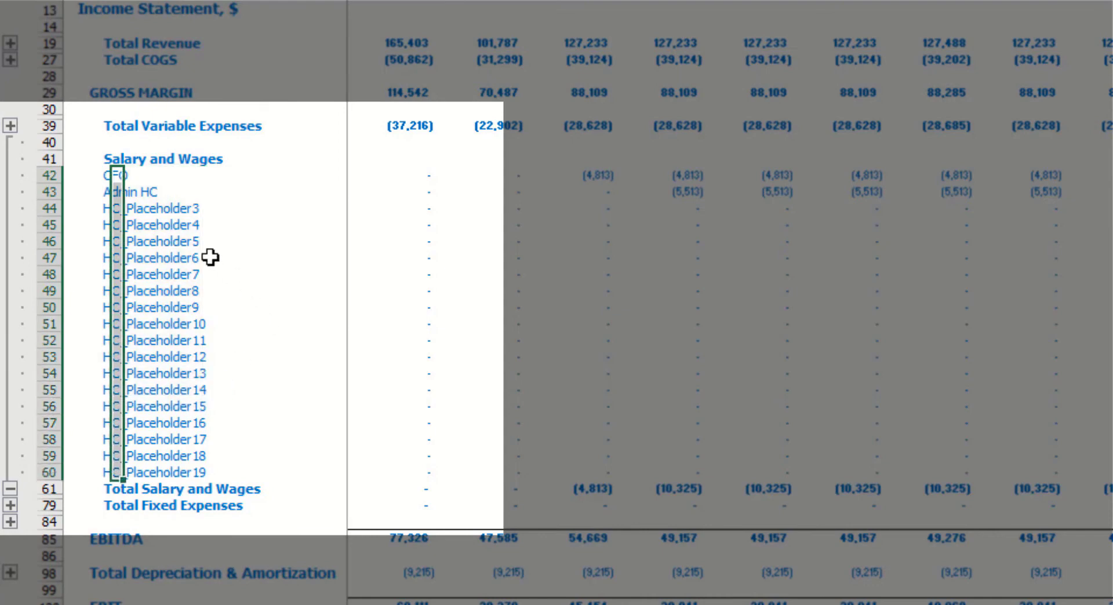
pyautogui.click(202, 190)
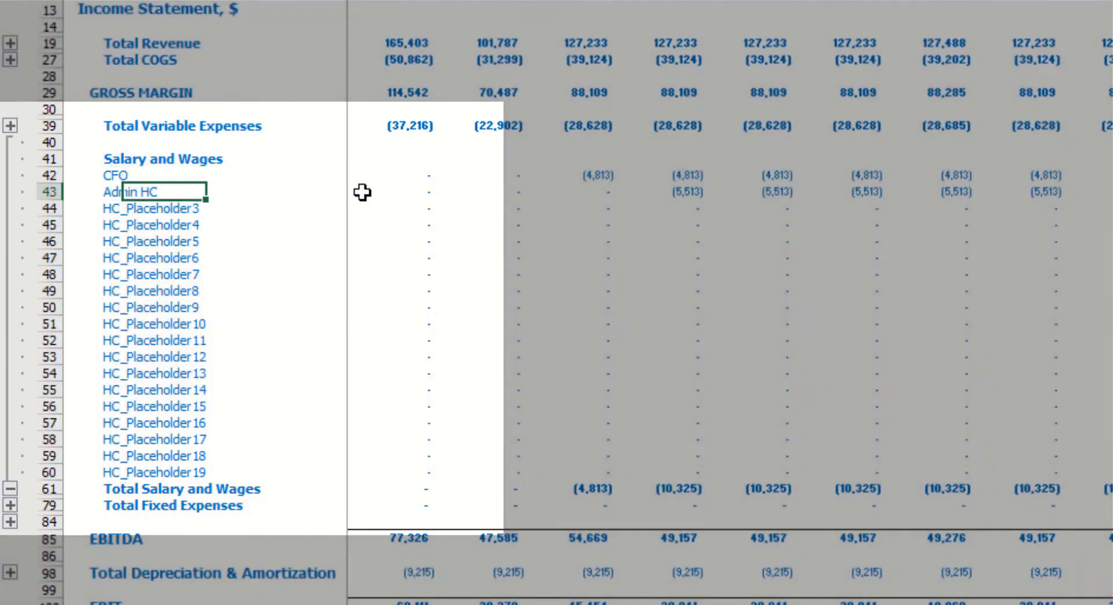
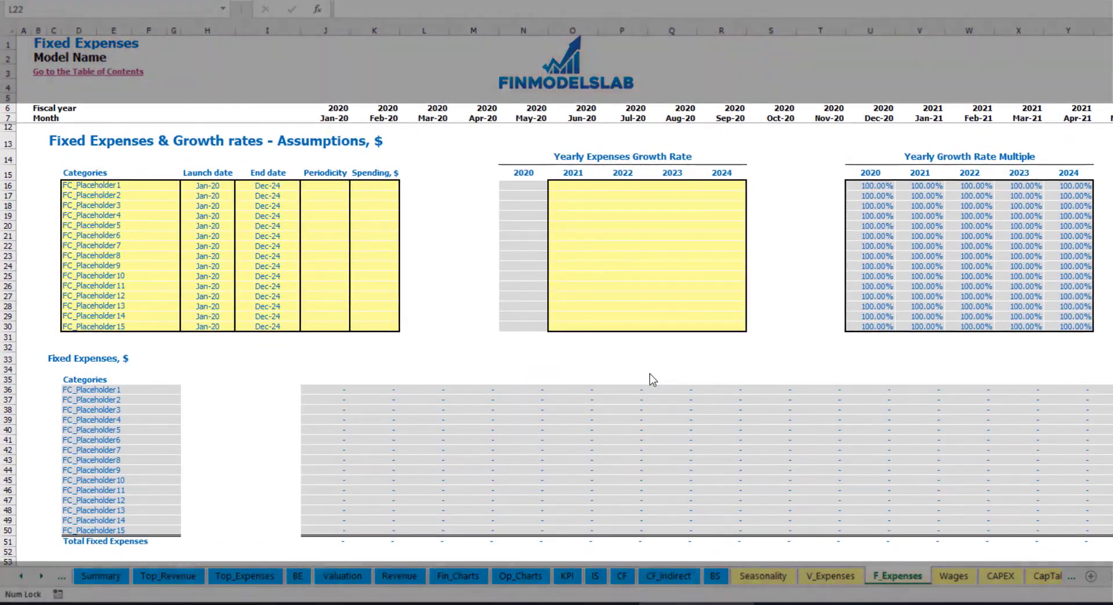
# - Name the first fixed expense category Utilities on the Fixed Expenses sheet and set its launch date to Mar-20
pyautogui.click(122, 185)
pyautogui.write('Utilities')
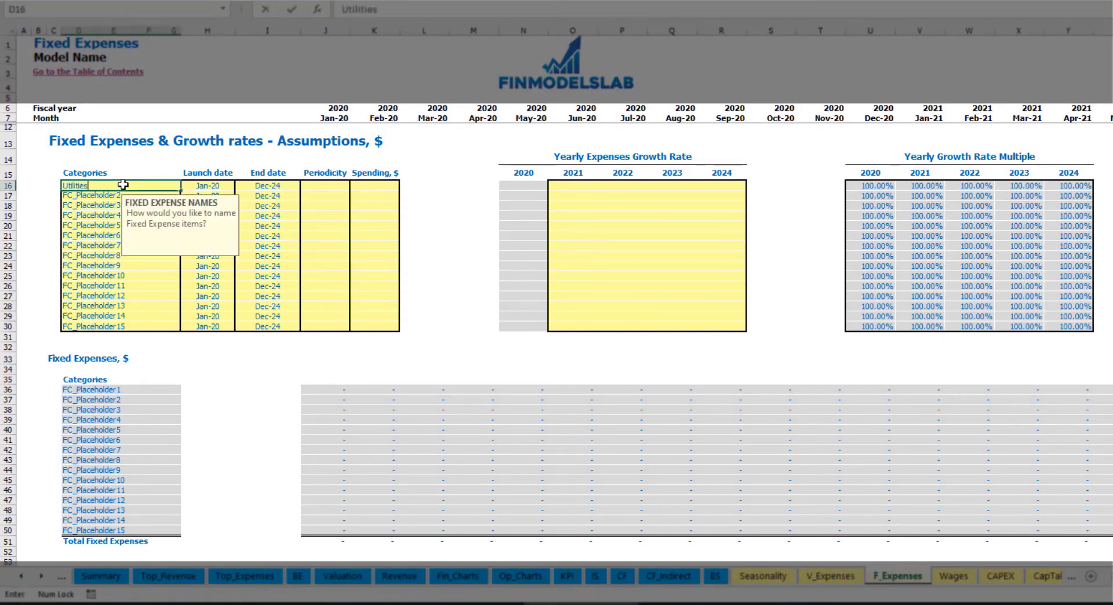
pyautogui.press('Return')
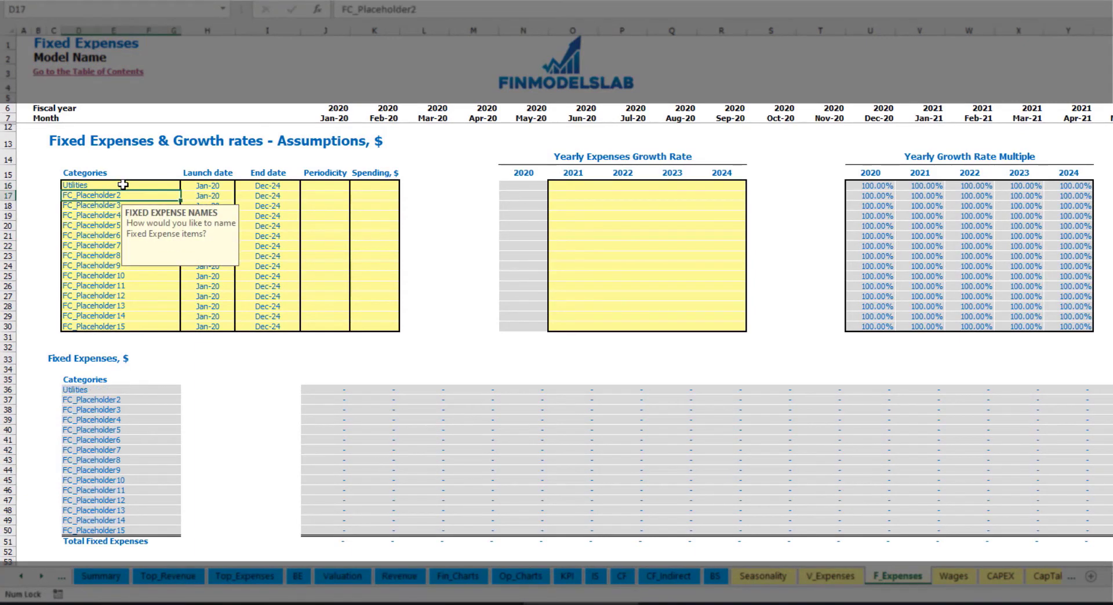
pyautogui.click(212, 185)
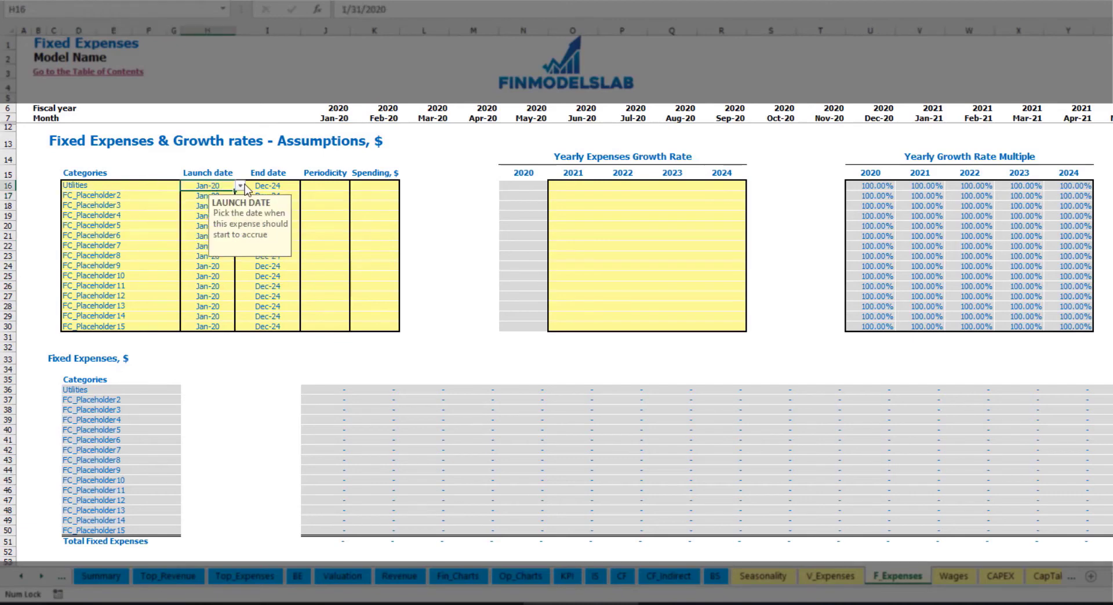
pyautogui.click(240, 185)
pyautogui.click(209, 215)
pyautogui.click(287, 186)
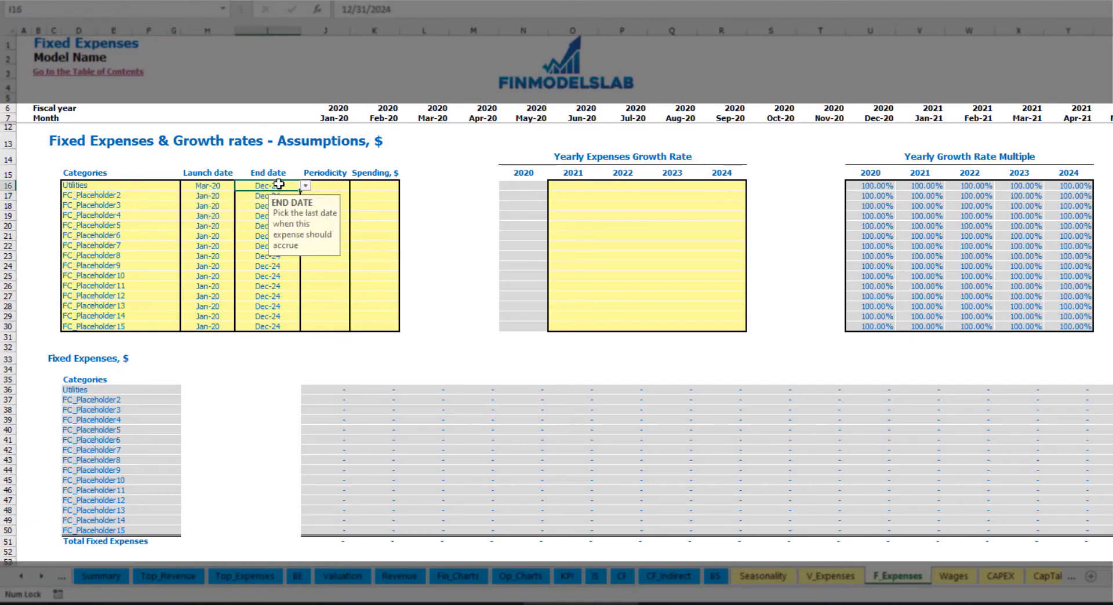
# - Look over the monthly timeline of the Fixed Expenses sheet from Jan-20 into 2024 and return to its start
pyautogui.click(333, 120)
pyautogui.hotkey('ctrl', 'Right')
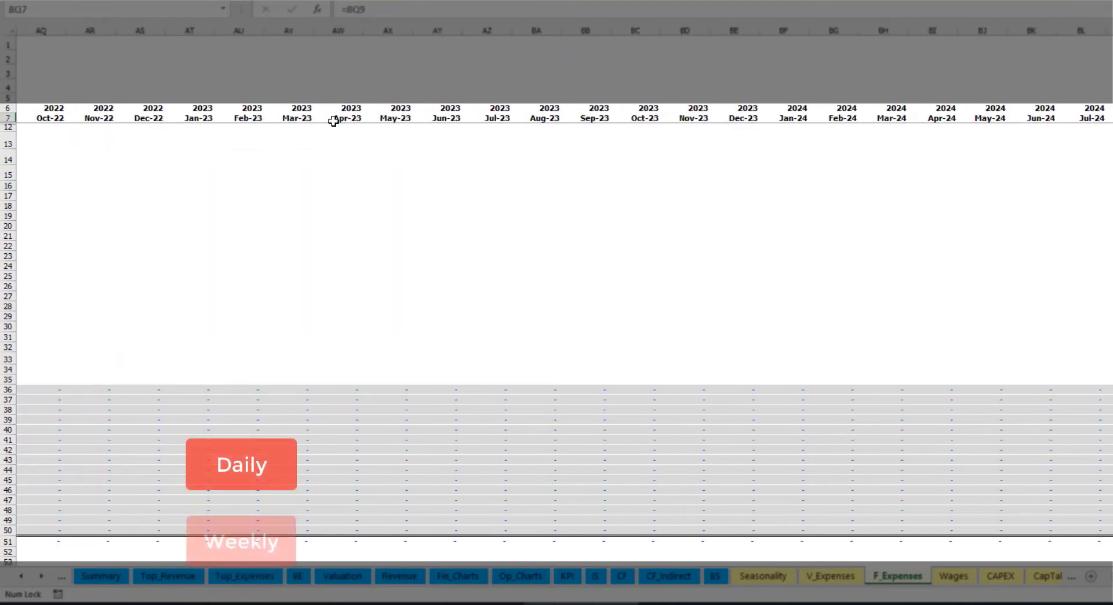
pyautogui.hotkey('ctrl', 'Left')
pyautogui.press('Left')
pyautogui.press('Left')
pyautogui.press('Left')
pyautogui.press('Left')
pyautogui.press('Left')
pyautogui.press('Left')
pyautogui.press('Left')
pyautogui.press('Left')
pyautogui.press('Left')
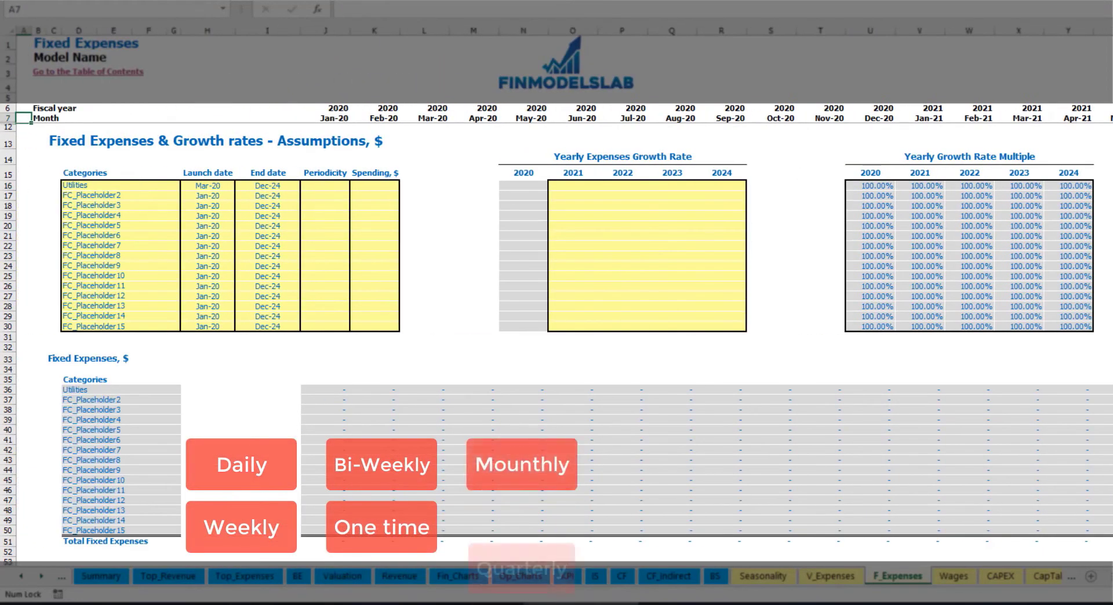
# - Set the Utilities expense periodicity to Daily and its spending to $50
pyautogui.click(342, 186)
pyautogui.click(355, 186)
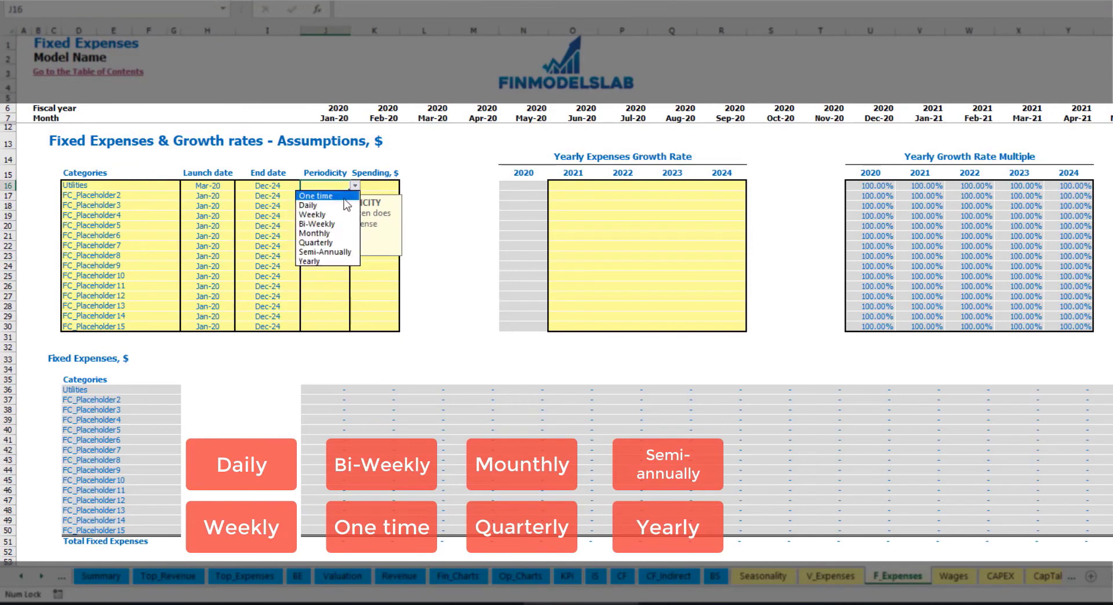
pyautogui.click(325, 205)
pyautogui.press('Right')
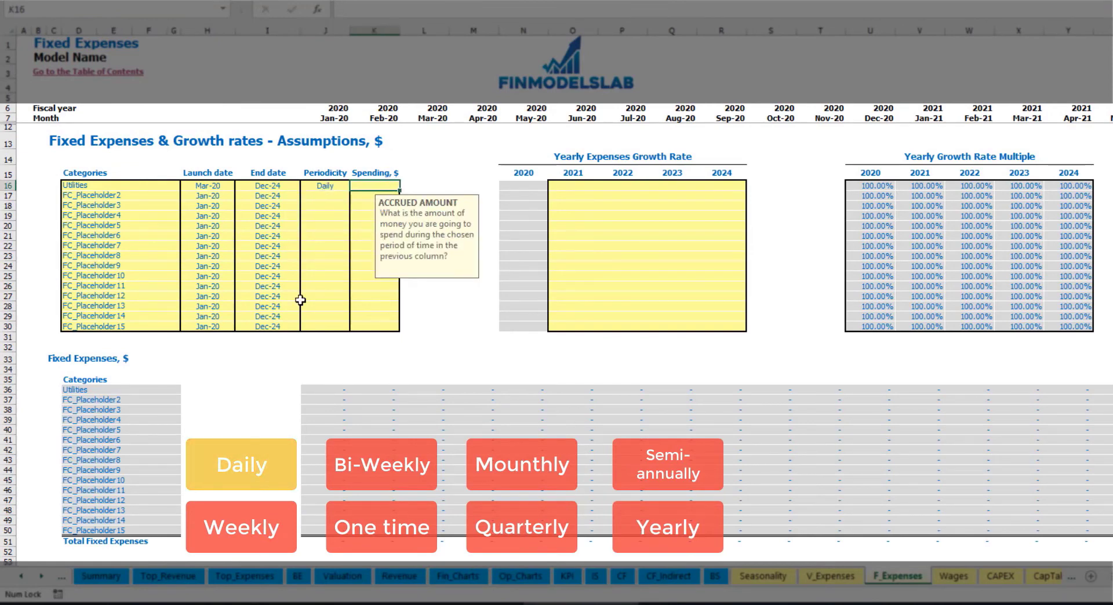
pyautogui.write('50')
pyautogui.press('Return')
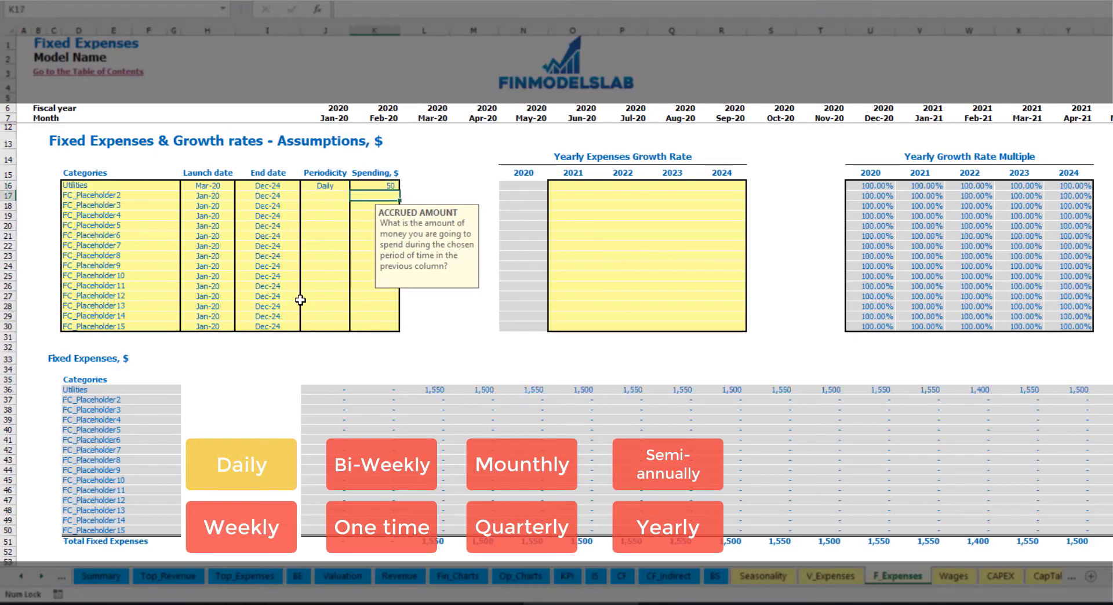
# - Examine the calculated monthly Utilities expenses, comparing March, April and May 2020
pyautogui.click(432, 393)
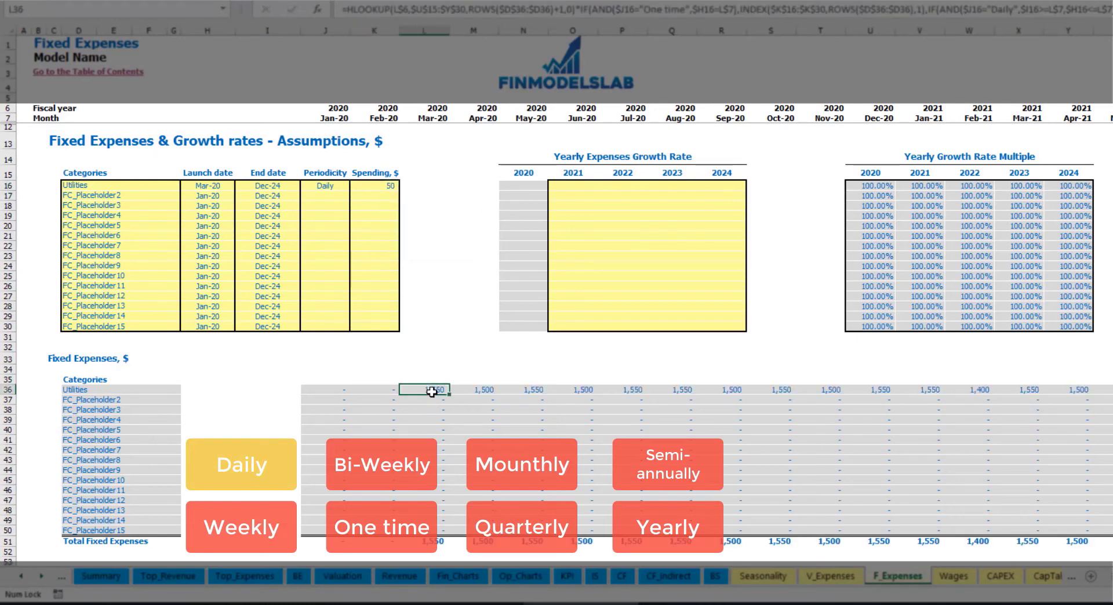
pyautogui.click(484, 391)
pyautogui.click(541, 391)
pyautogui.click(435, 389)
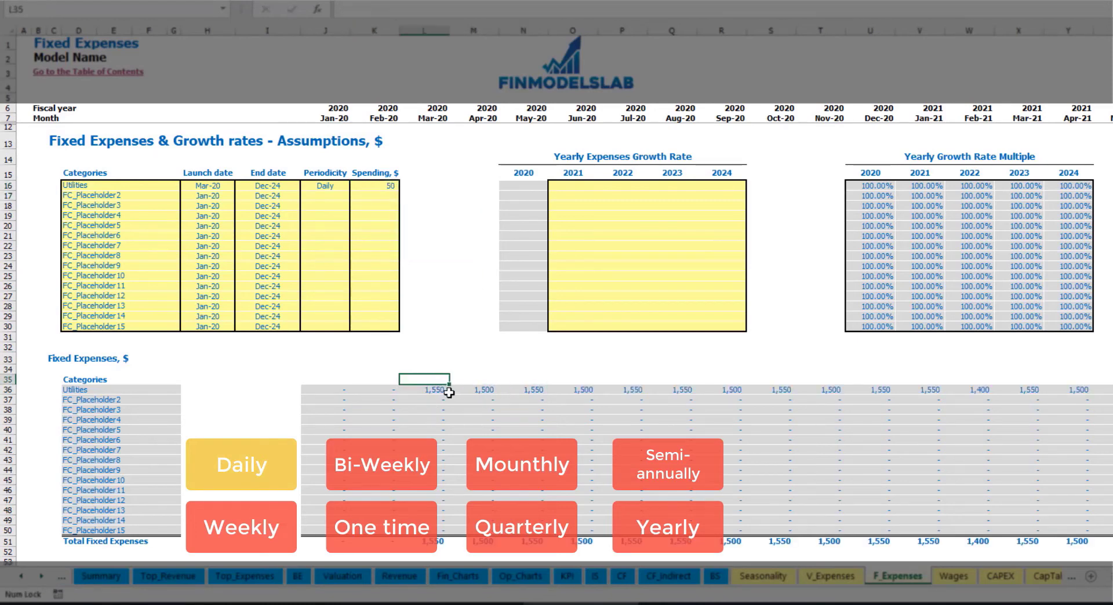
pyautogui.click(465, 393)
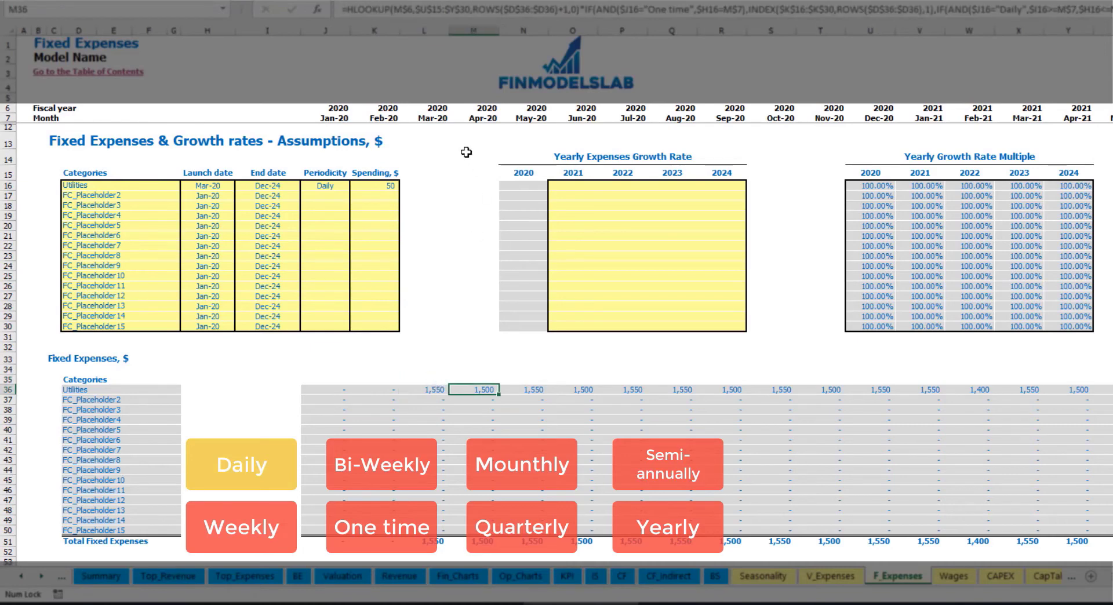
pyautogui.click(427, 116)
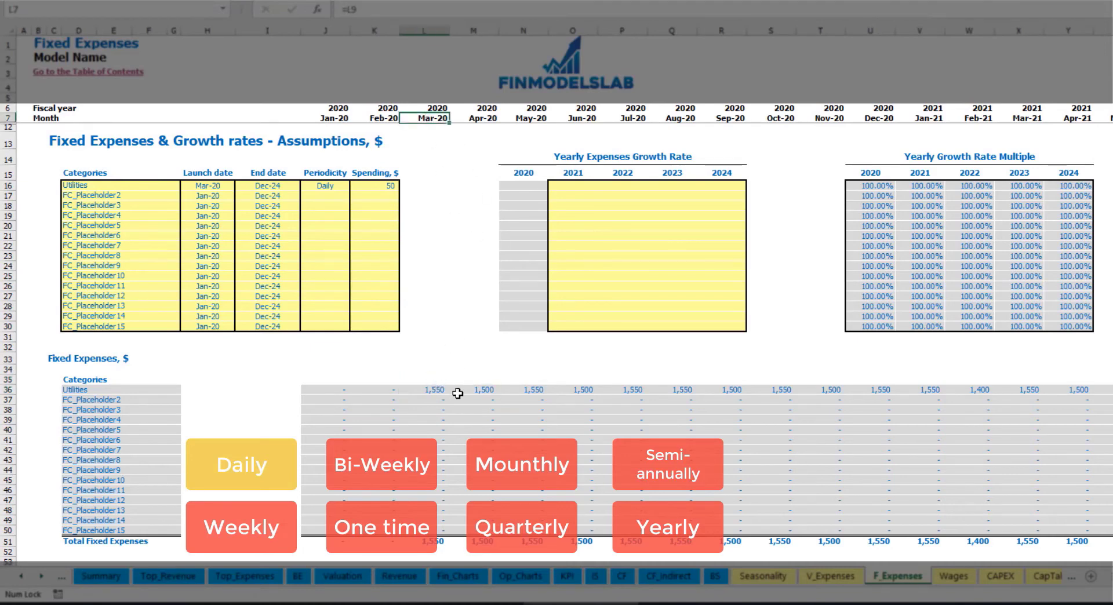
pyautogui.click(439, 391)
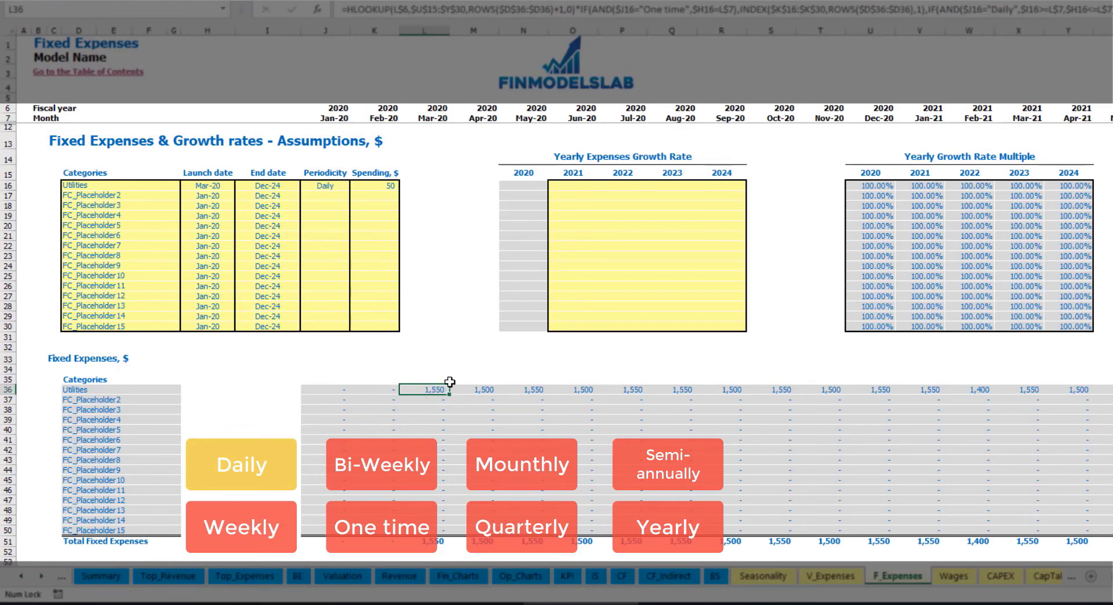
pyautogui.click(486, 391)
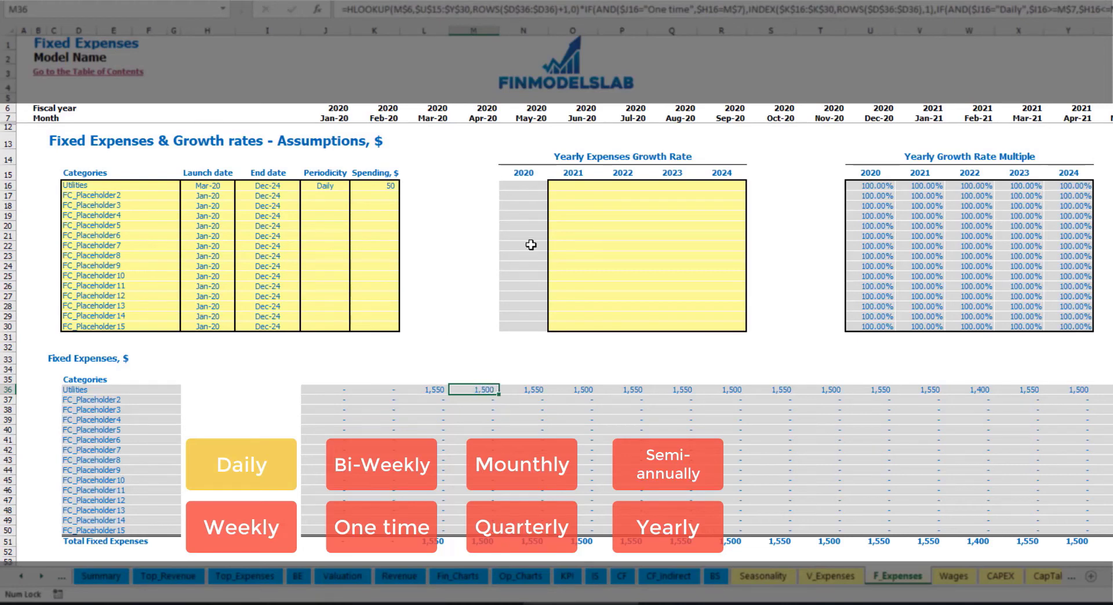
# - Set the Utilities yearly expenses growth rate to 5% for each year from 2021 to 2024
pyautogui.click(579, 188)
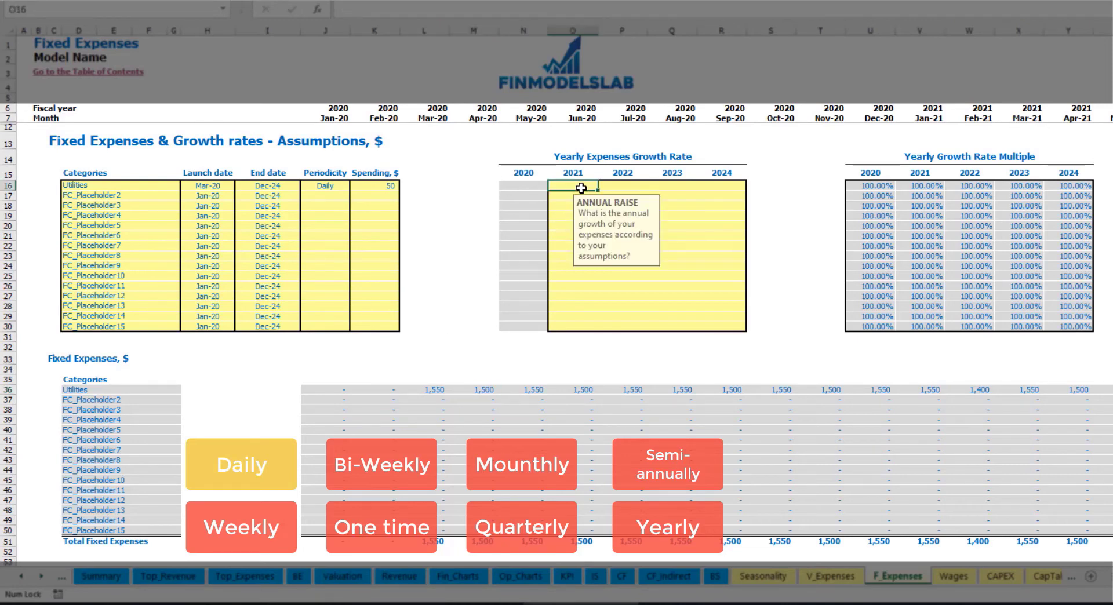
pyautogui.write('5%')
pyautogui.press('Return')
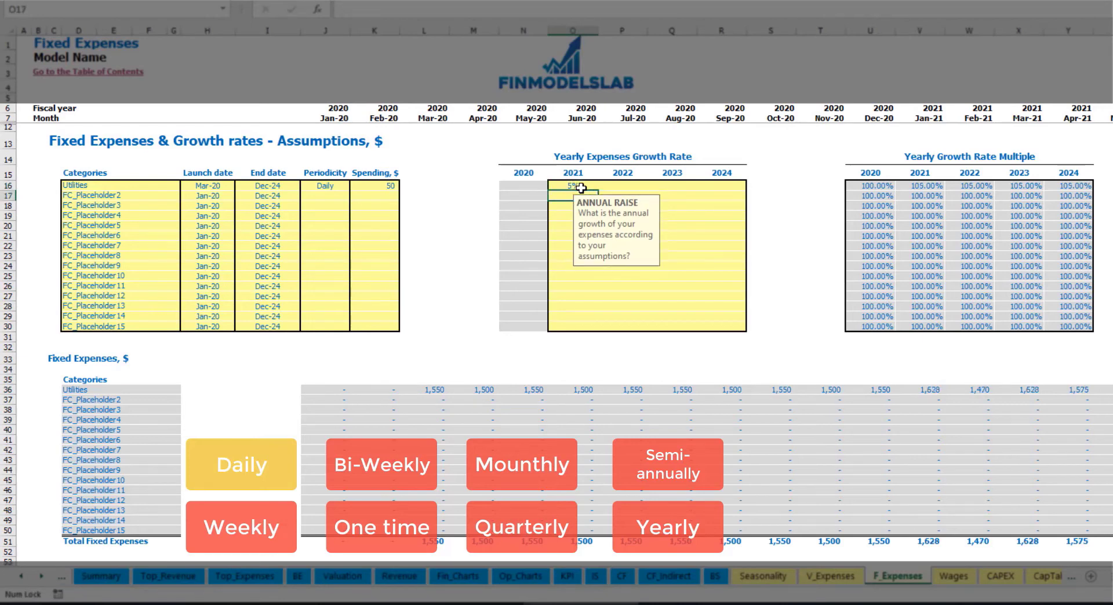
pyautogui.press('Up')
pyautogui.hotkey('ctrl', 'c')
pyautogui.press('Right')
pyautogui.hotkey('shift', 'Right')
pyautogui.hotkey('shift', 'Right')
pyautogui.hotkey('ctrl', 'v')
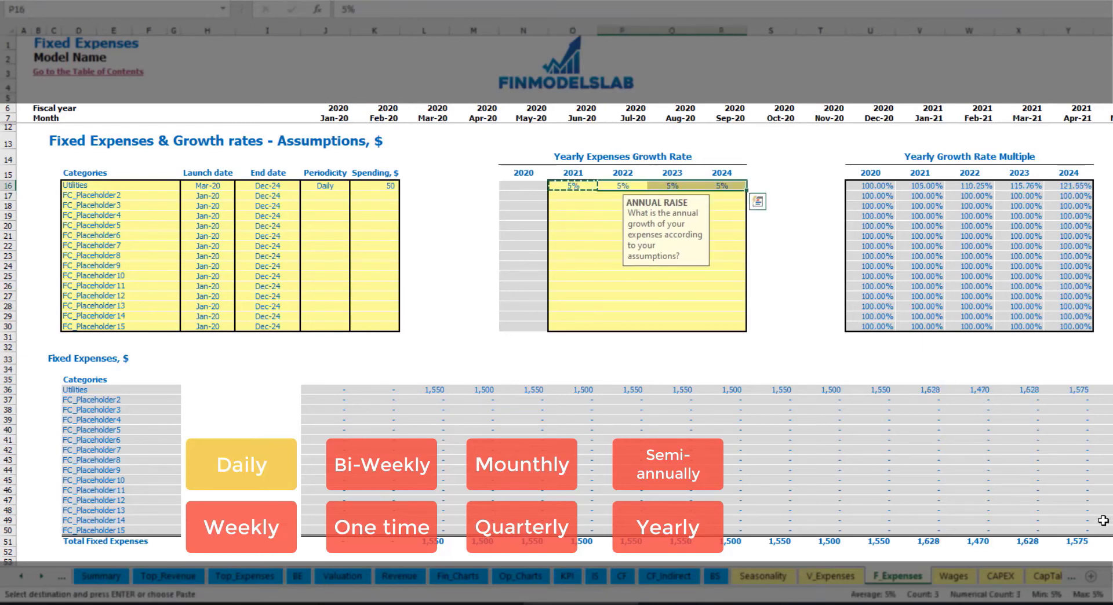
pyautogui.moveTo(580, 187); pyautogui.dragTo(722, 186)
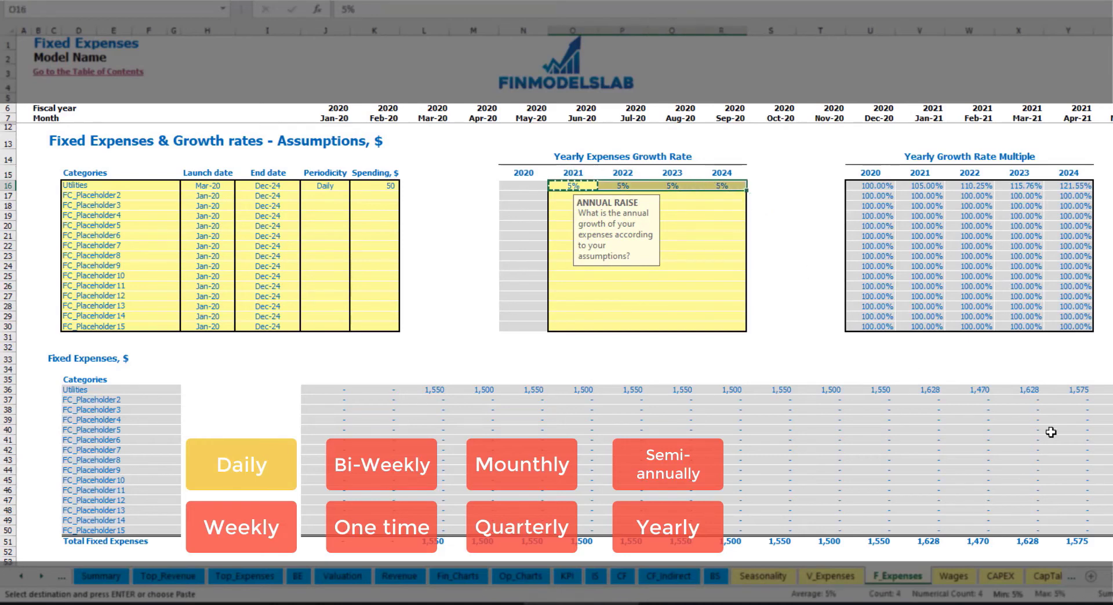
pyautogui.hscroll(10, 1033, 562)
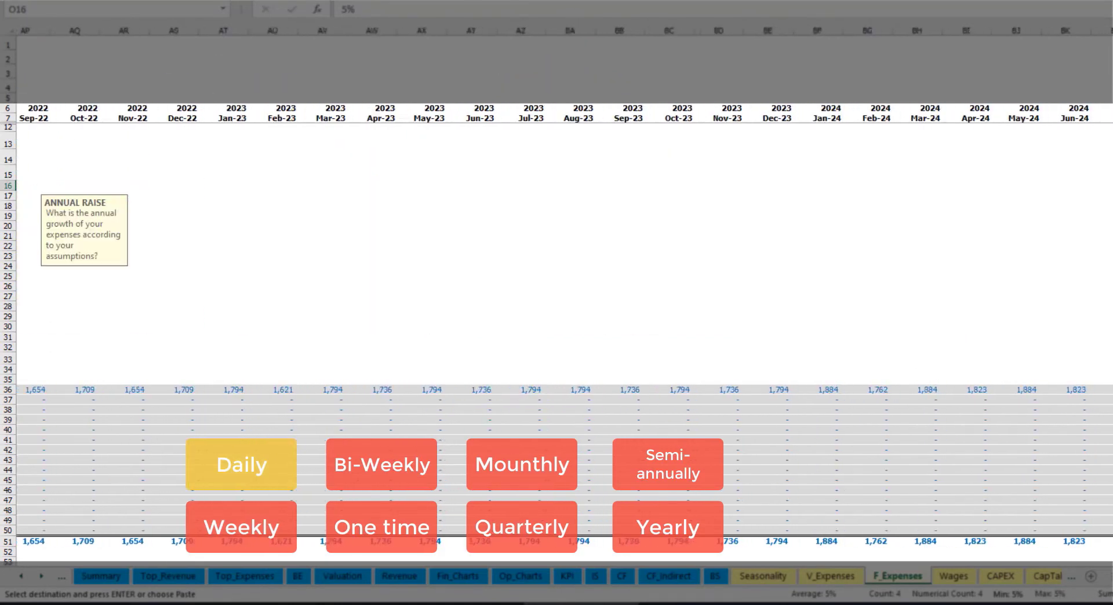
pyautogui.hscroll(-10, 1034, 561)
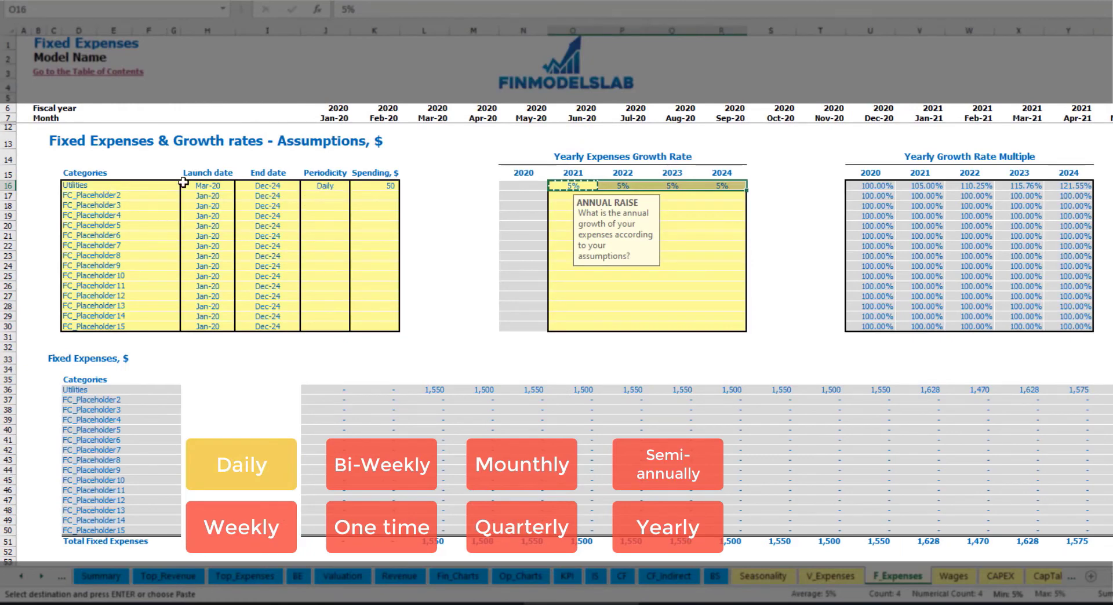
# - Name the second fixed expense category Advertising
pyautogui.click(131, 193)
pyautogui.write('Ad')
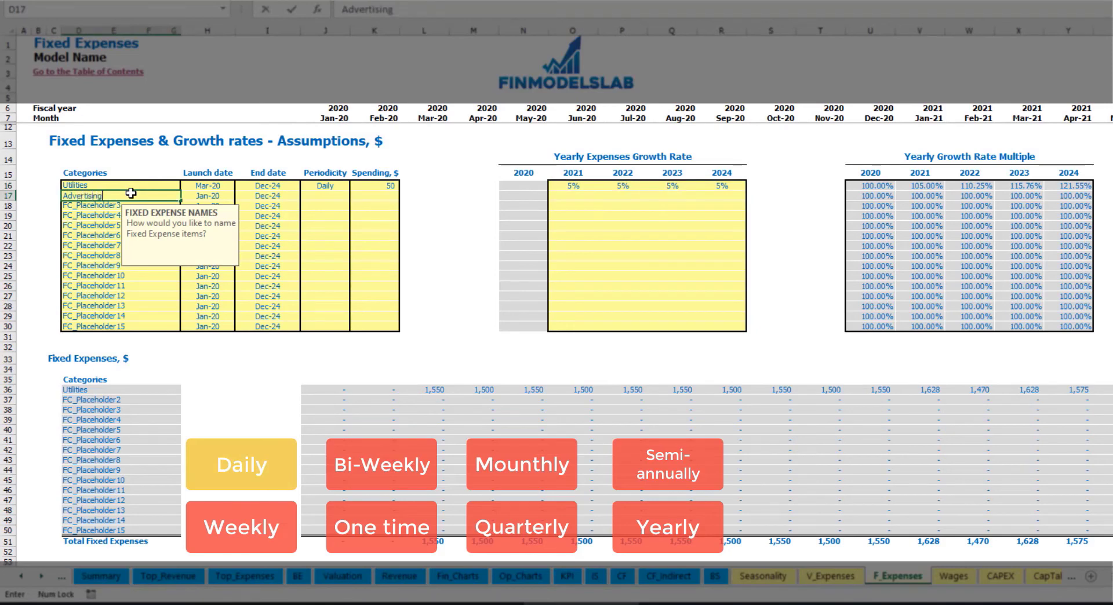
pyautogui.write('vertising')
pyautogui.press('Return')
# - Set the Advertising expense launch date to Mar-20 and its end date to Aug-24
pyautogui.click(207, 197)
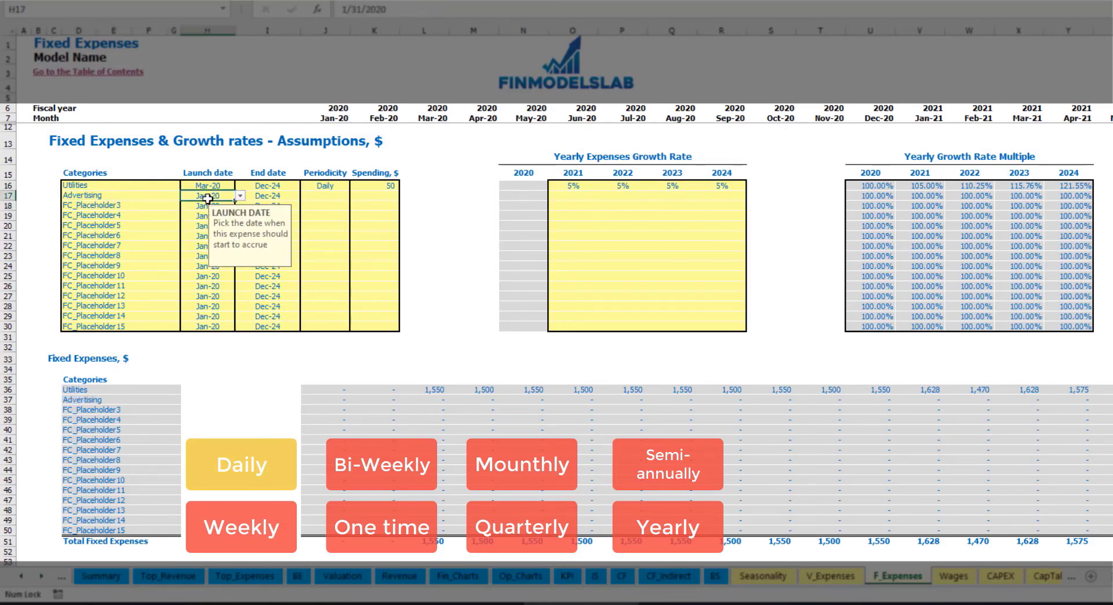
pyautogui.click(241, 196)
pyautogui.click(200, 220)
pyautogui.click(272, 196)
pyautogui.click(306, 196)
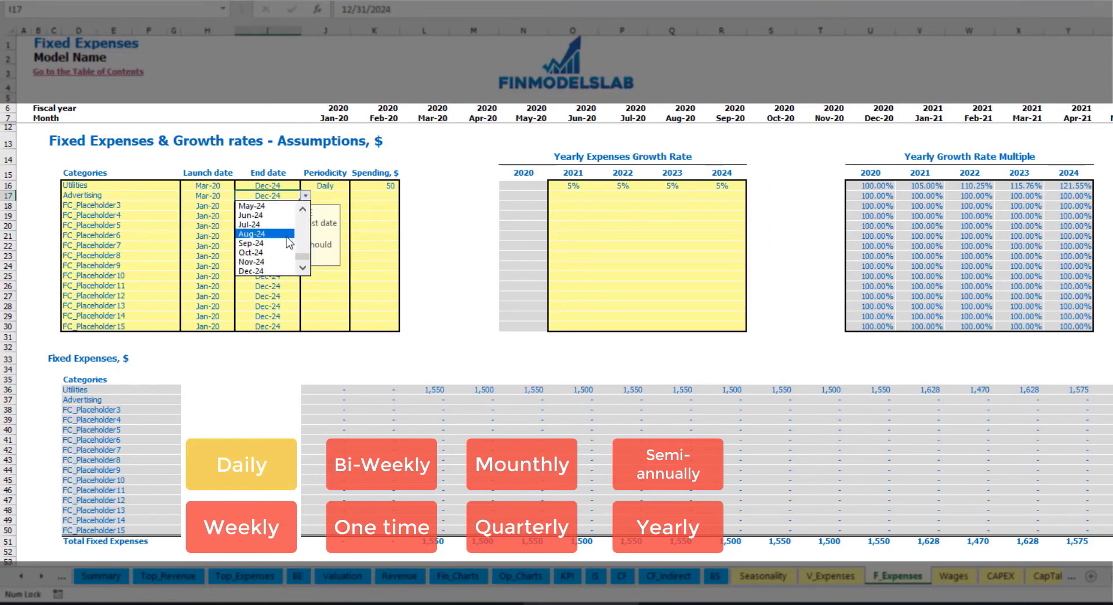
pyautogui.click(271, 235)
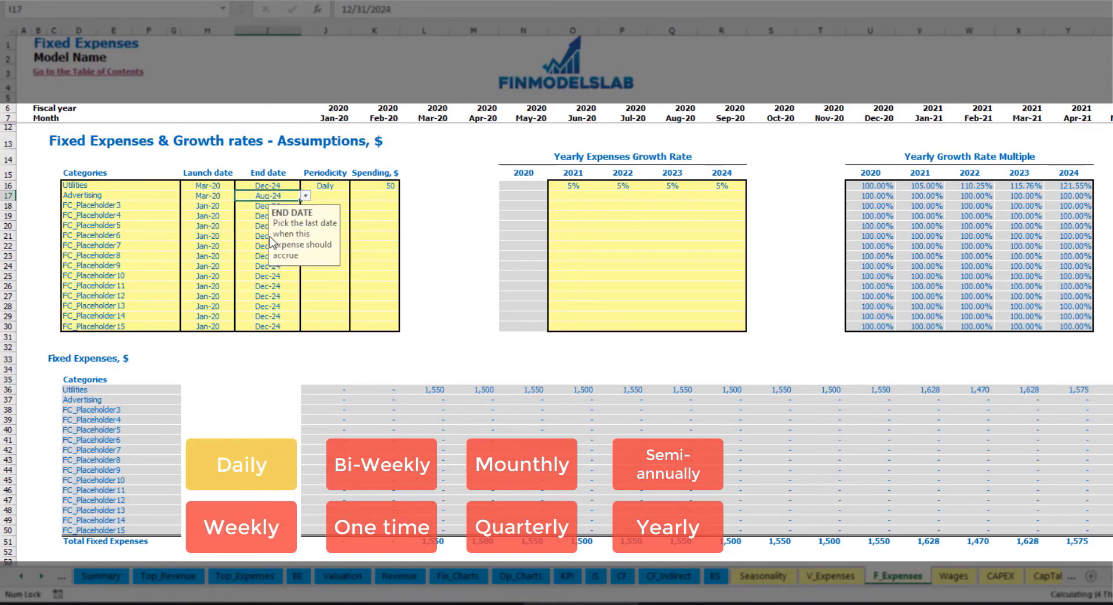
# - Set the Advertising expense periodicity to Weekly and its spending to $100
pyautogui.click(325, 195)
pyautogui.click(355, 196)
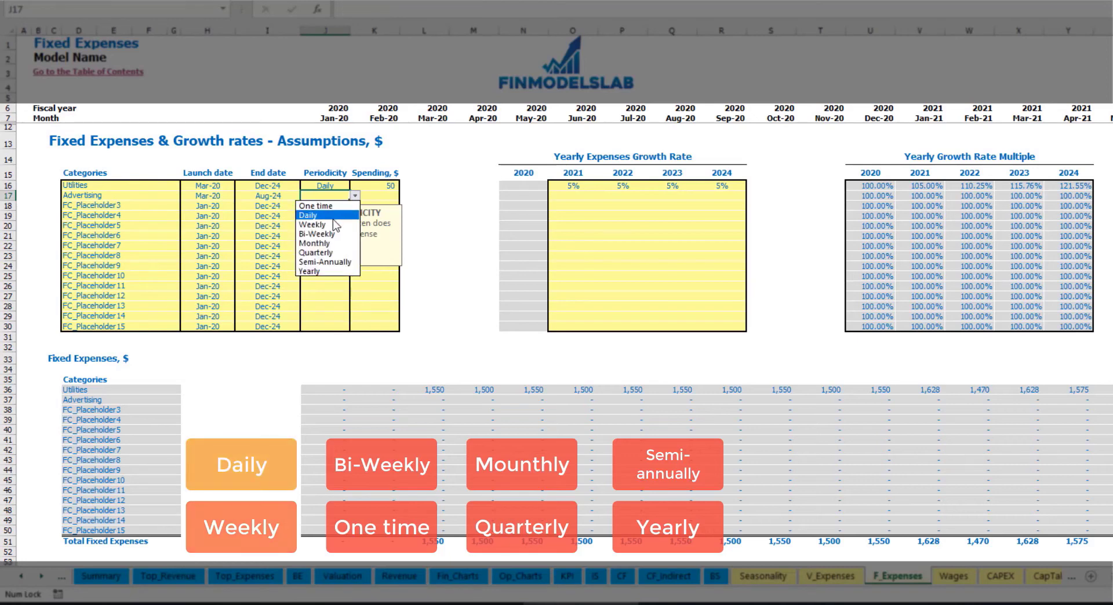
pyautogui.click(327, 224)
pyautogui.click(372, 199)
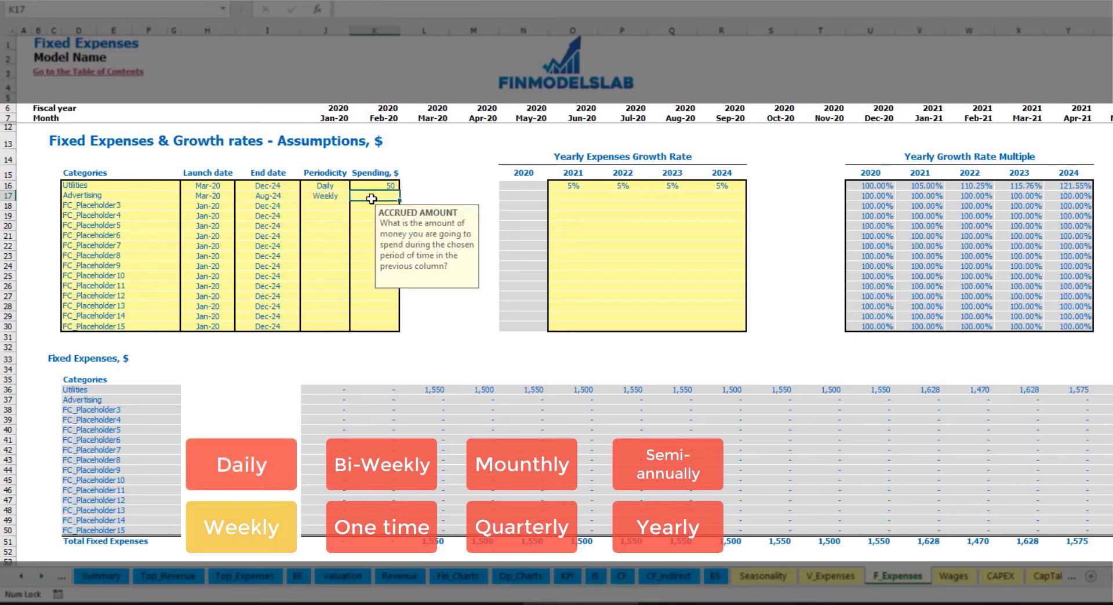
pyautogui.write('100')
pyautogui.press('Return')
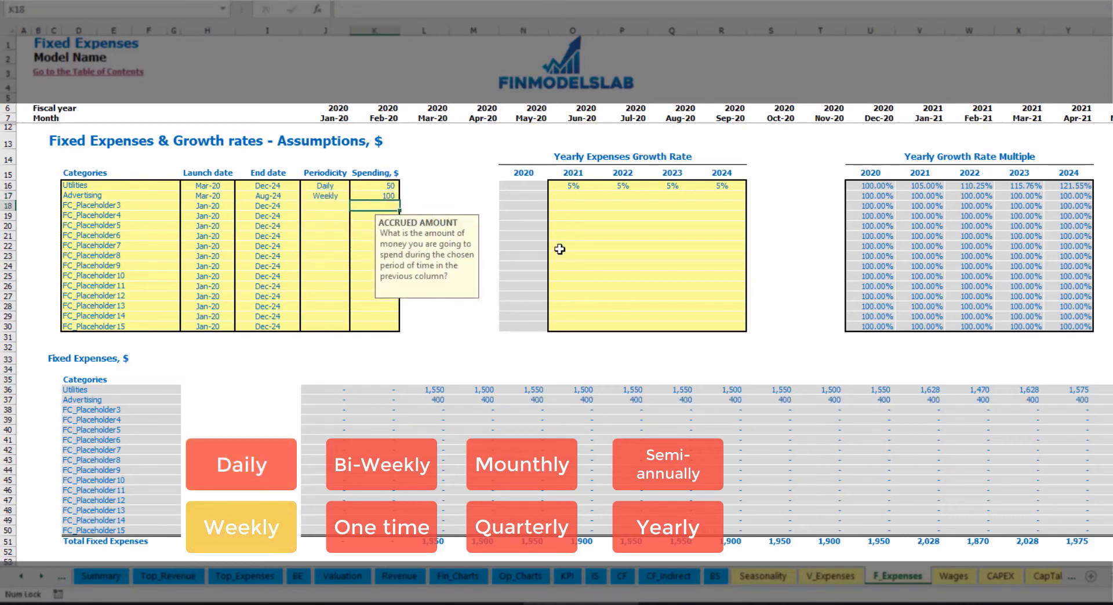
# - Examine the calculated monthly Advertising expenses from March 2020 through 2024 and return to the start of the timeline
pyautogui.click(443, 402)
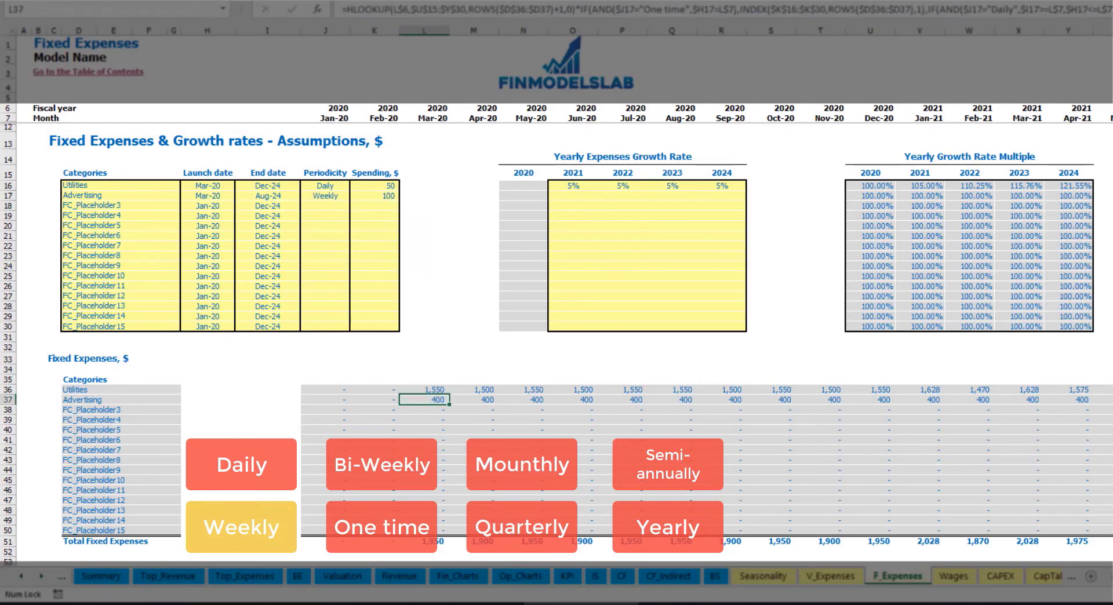
pyautogui.hscroll(10, 556, 290)
pyautogui.hscroll(2, 556, 290)
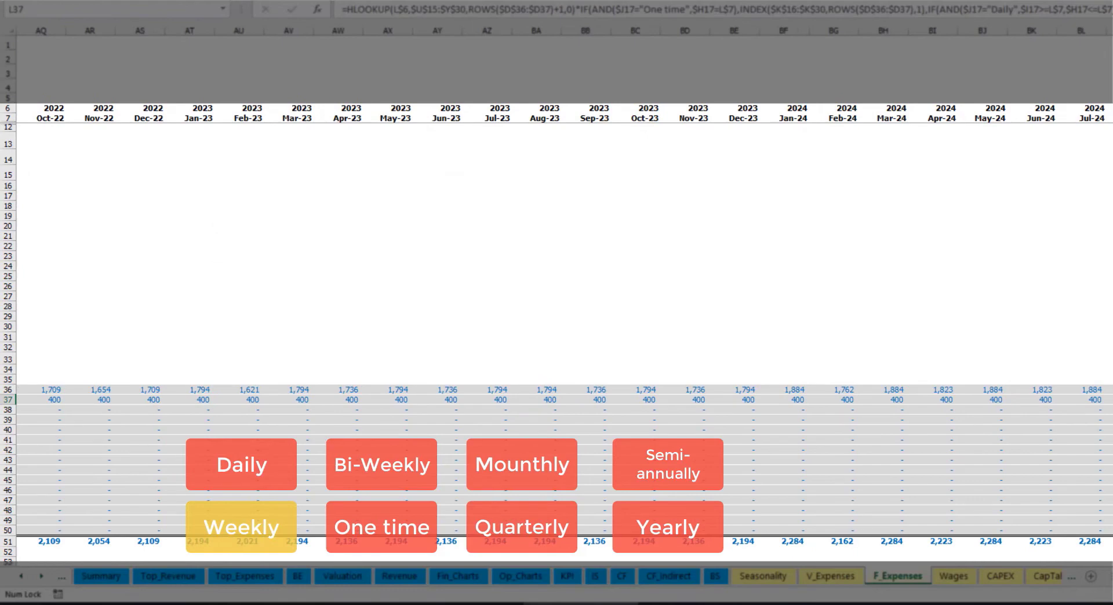
pyautogui.click(1110, 30)
pyautogui.click(1110, 401)
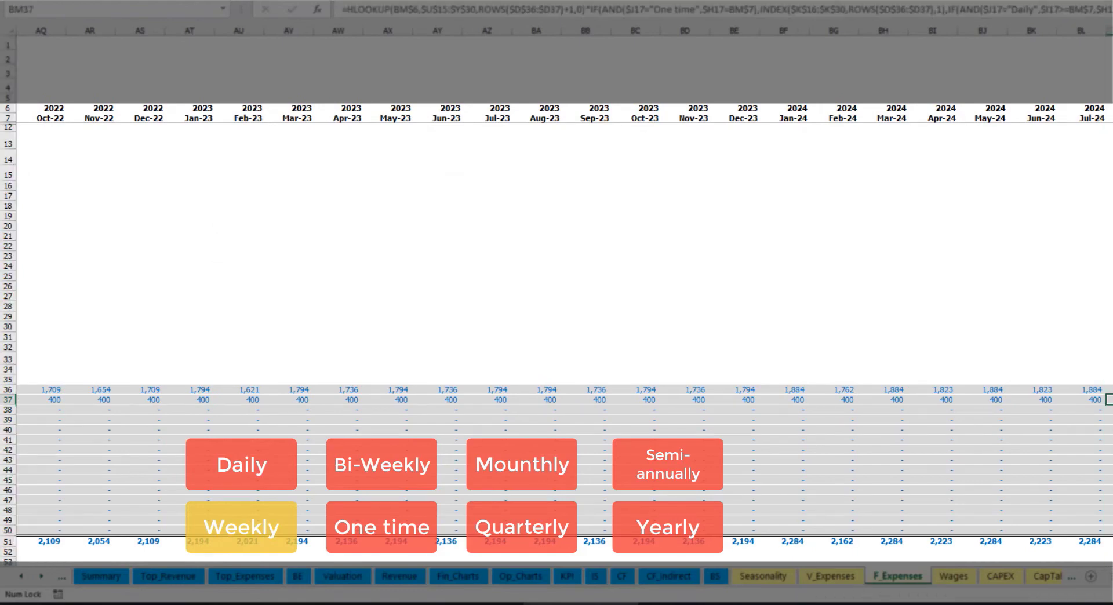
pyautogui.moveTo(1112, 577); pyautogui.dragTo(902, 602)
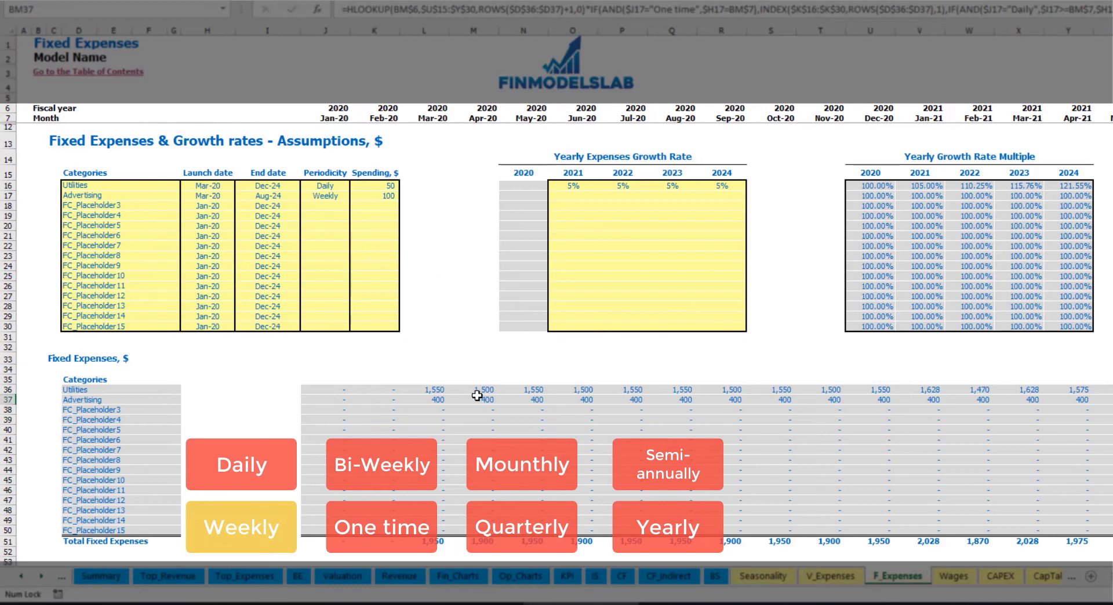
# - Set the Advertising expense periodicity to Bi-Weekly and its spending to $500
pyautogui.click(326, 196)
pyautogui.click(355, 196)
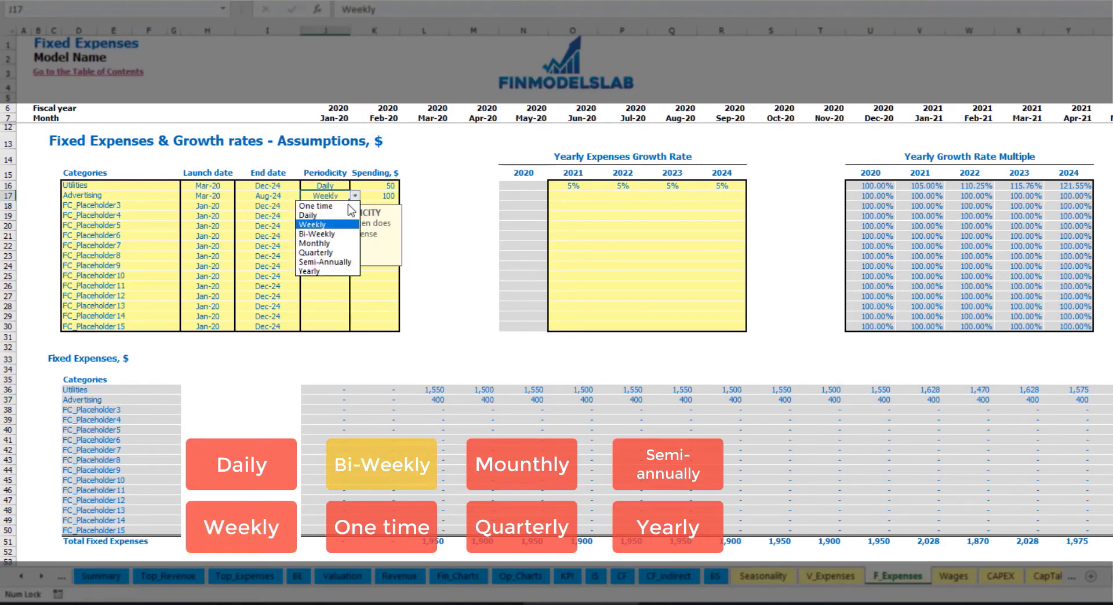
pyautogui.click(337, 234)
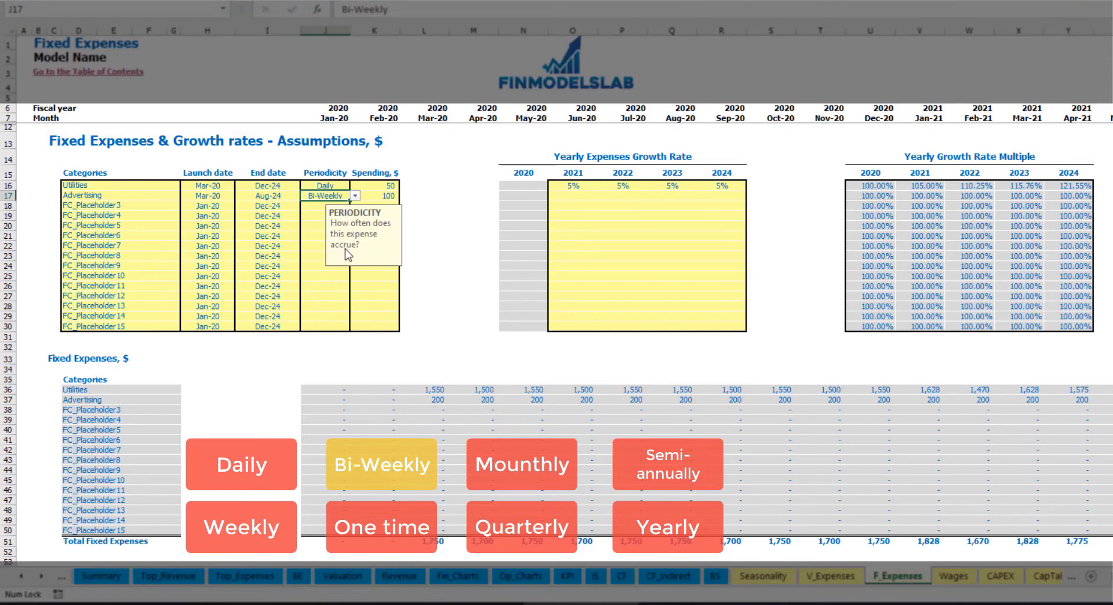
pyautogui.click(373, 197)
pyautogui.write('50')
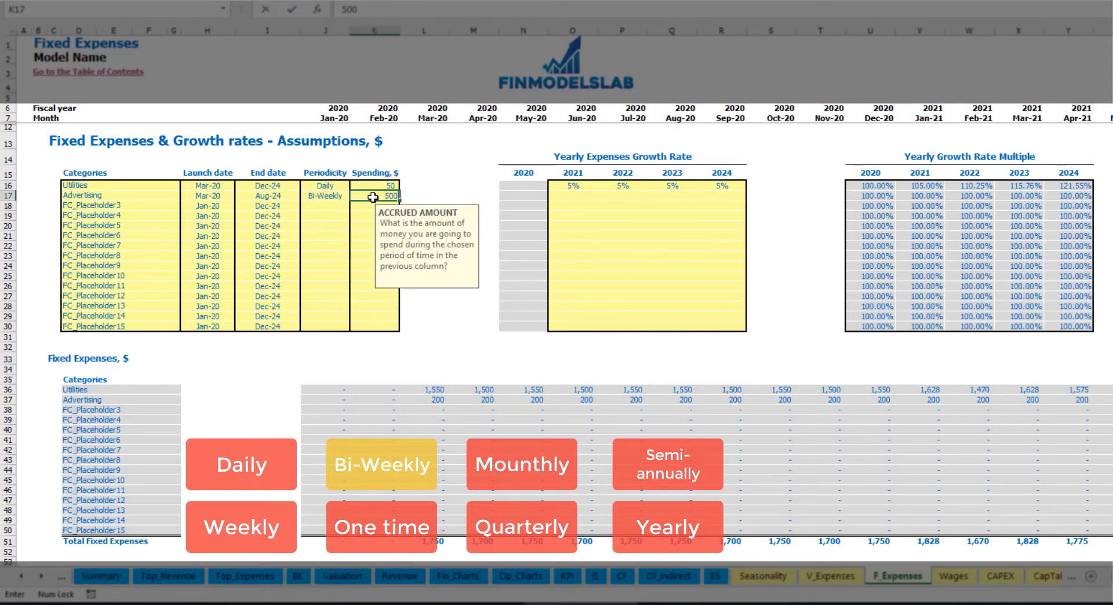
pyautogui.write('0')
# - Change the Advertising expense launch date to Jul-20
pyautogui.click(216, 188)
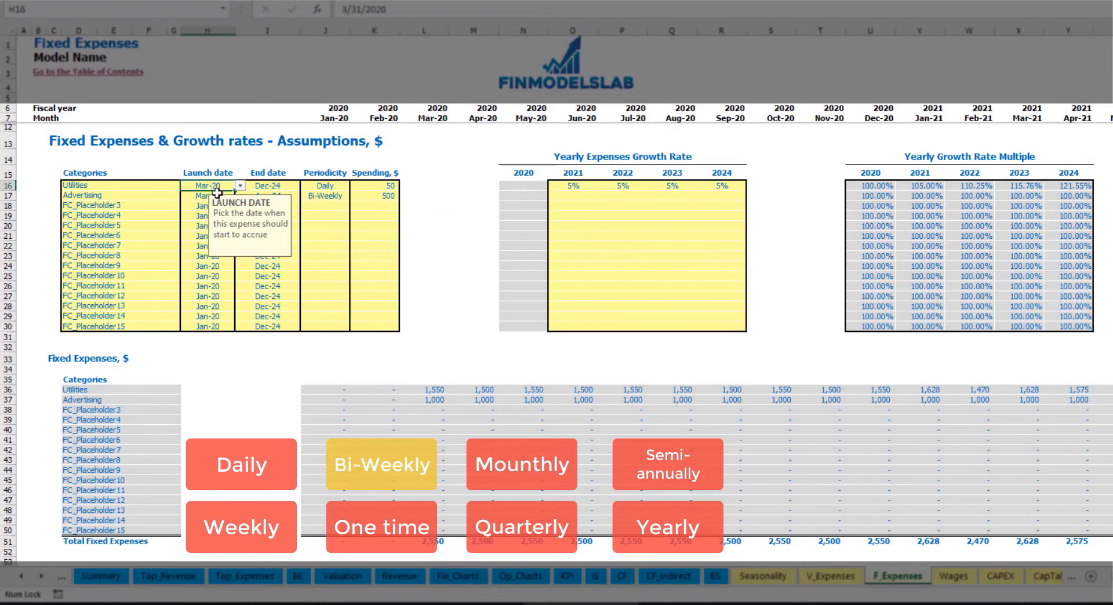
pyautogui.click(215, 196)
pyautogui.click(240, 196)
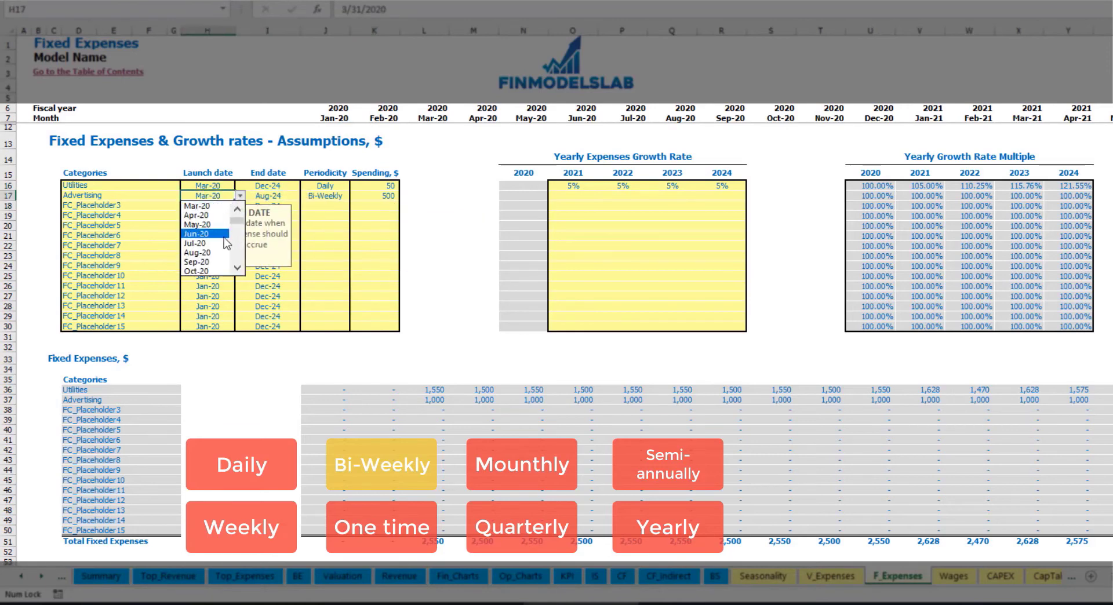
pyautogui.click(224, 244)
# - Go through the calculated monthly Advertising expenses from July 2020 into 2021 and return to July 2020
pyautogui.click(635, 401)
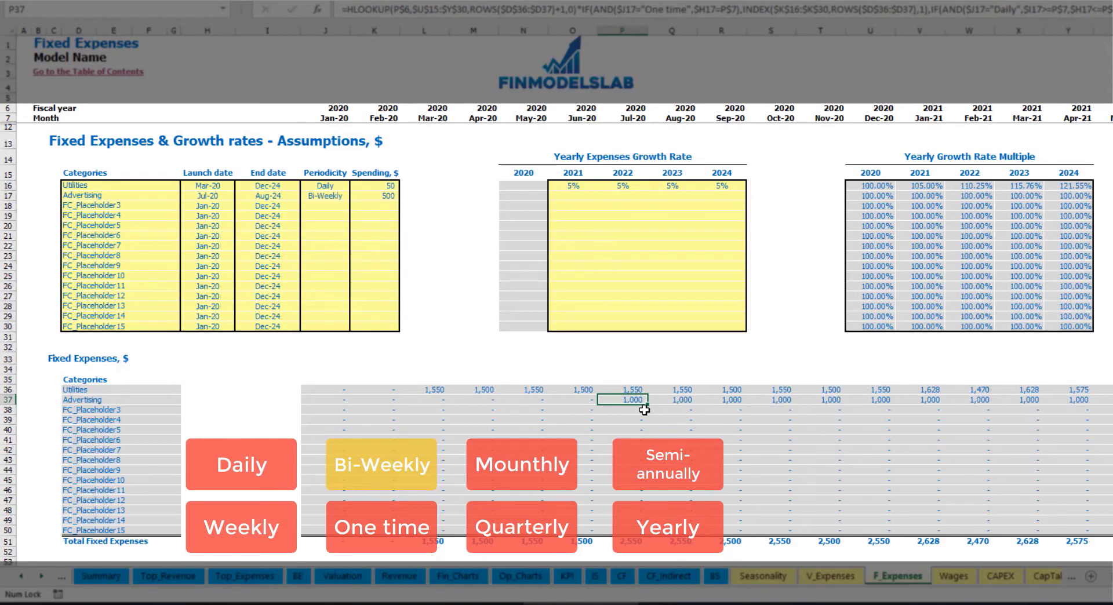
pyautogui.press('Right')
pyautogui.press('Right')
pyautogui.press('Right')
pyautogui.press('Right')
pyautogui.press('Right')
pyautogui.press('Right')
pyautogui.press('Right')
pyautogui.press('Right')
pyautogui.press('Right')
pyautogui.press('Right')
pyautogui.press('Right')
pyautogui.press('Right')
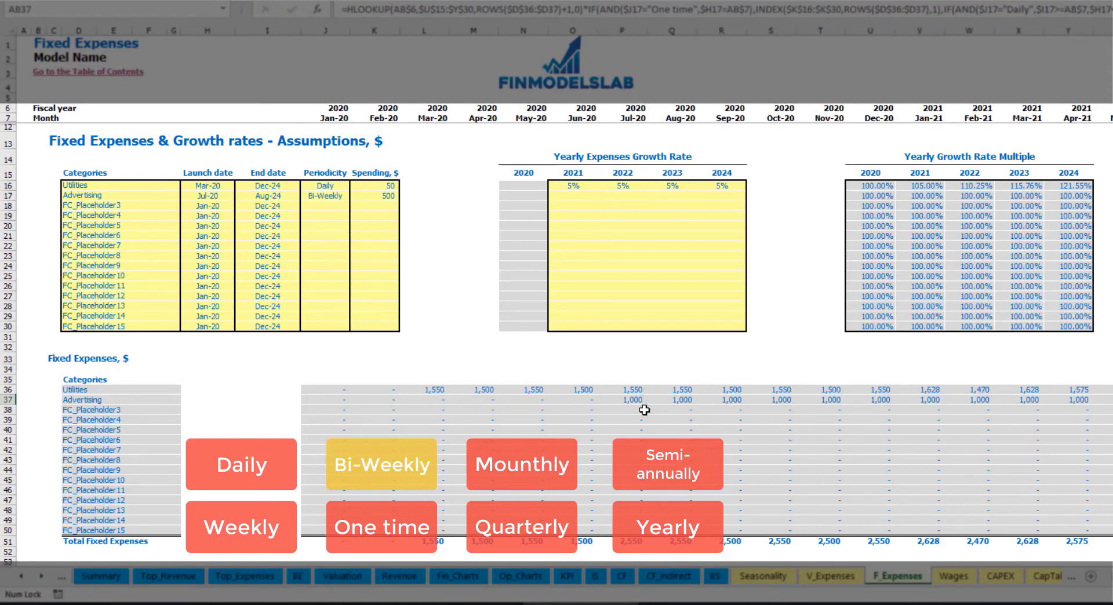
pyautogui.press('Left')
pyautogui.press('Left')
pyautogui.press('Left')
pyautogui.press('Left')
pyautogui.press('Left')
pyautogui.press('Left')
pyautogui.press('Left')
pyautogui.press('Left')
pyautogui.press('Left')
pyautogui.press('Left')
pyautogui.press('Left')
pyautogui.press('Left')
pyautogui.press('Left')
pyautogui.press('Left')
pyautogui.press('Left')
pyautogui.press('Left')
pyautogui.press('Left')
pyautogui.press('Left')
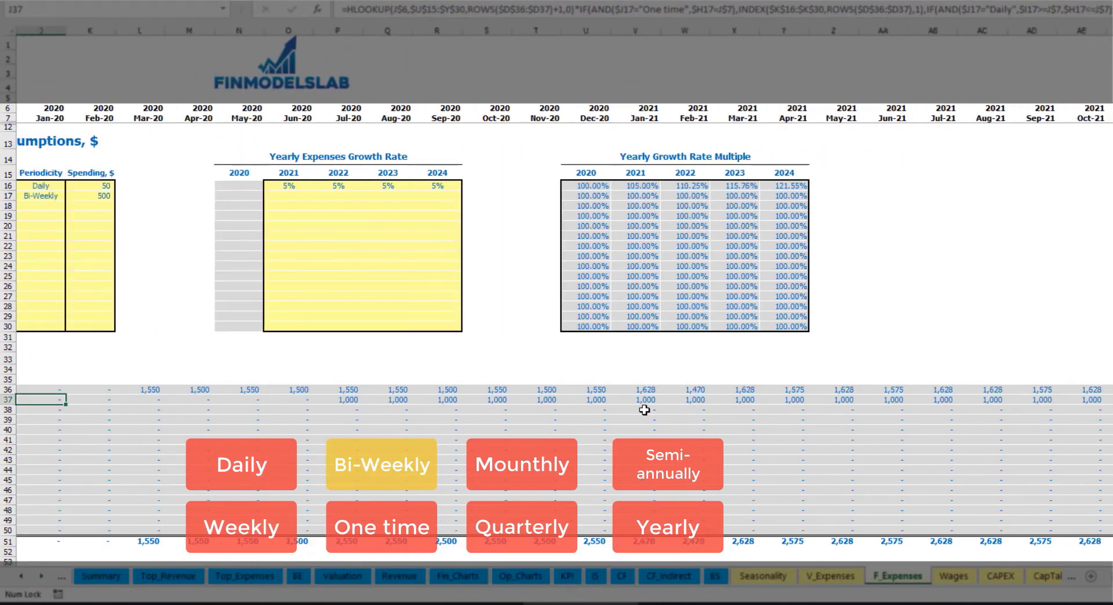
pyautogui.press('Left')
pyautogui.press('Left')
pyautogui.press('Left')
pyautogui.press('Left')
pyautogui.press('Left')
pyautogui.press('Left')
pyautogui.press('Left')
pyautogui.press('Left')
pyautogui.click(609, 401)
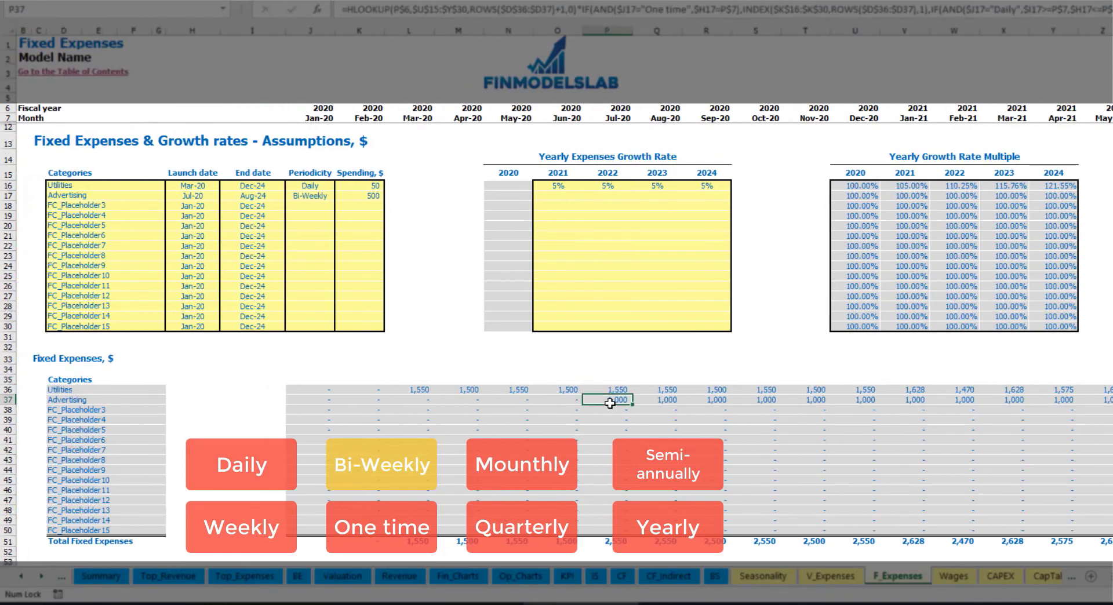
# - Set the Advertising yearly expenses growth rate to 3% for each year from 2021 to 2024
pyautogui.click(556, 198)
pyautogui.write('3')
pyautogui.press('Return')
pyautogui.press('Up')
pyautogui.hotkey('ctrl', 'c')
pyautogui.press('Right')
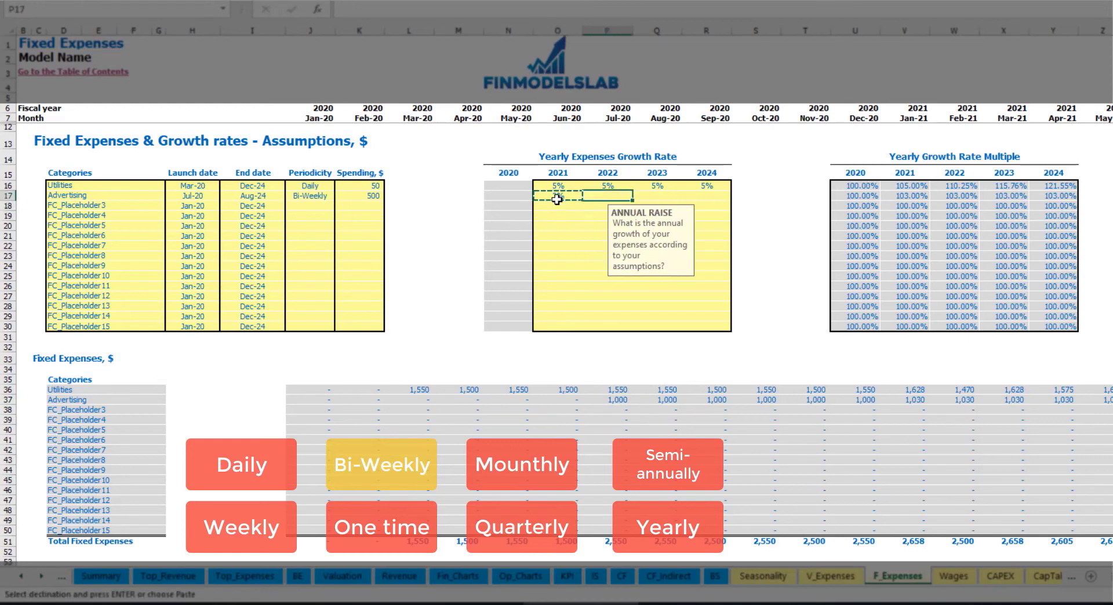
pyautogui.hotkey('shift', 'Right')
pyautogui.hotkey('shift', 'Right')
pyautogui.hotkey('ctrl', 'v')
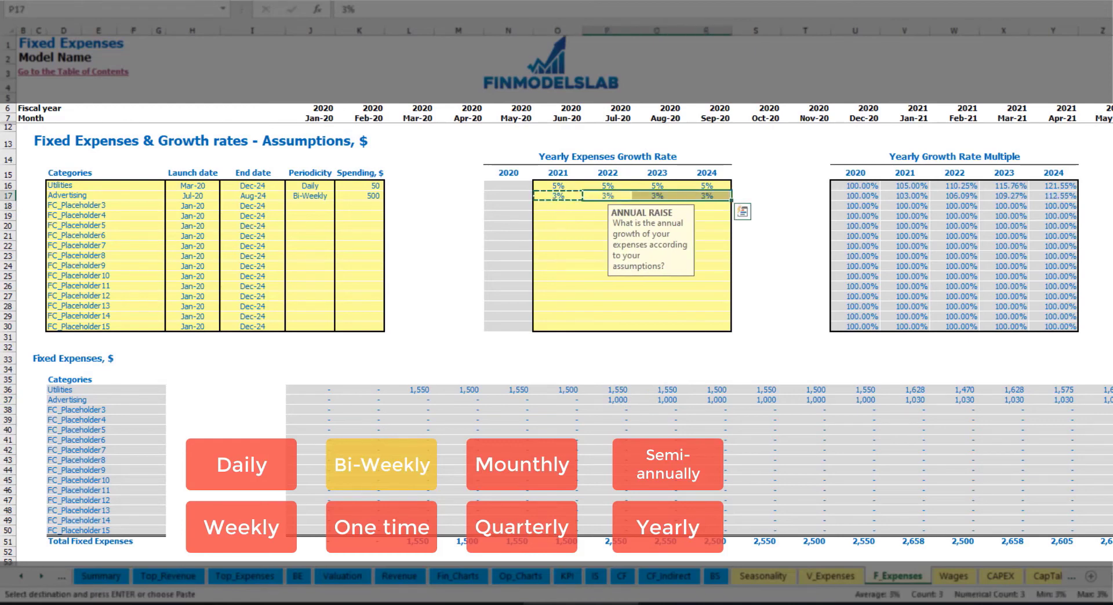
# - Examine how the growth rate affects the monthly Advertising expenses from January 2021 into 2024, and check the expense's end date
pyautogui.click(1112, 410)
pyautogui.click(1066, 398)
pyautogui.click(934, 400)
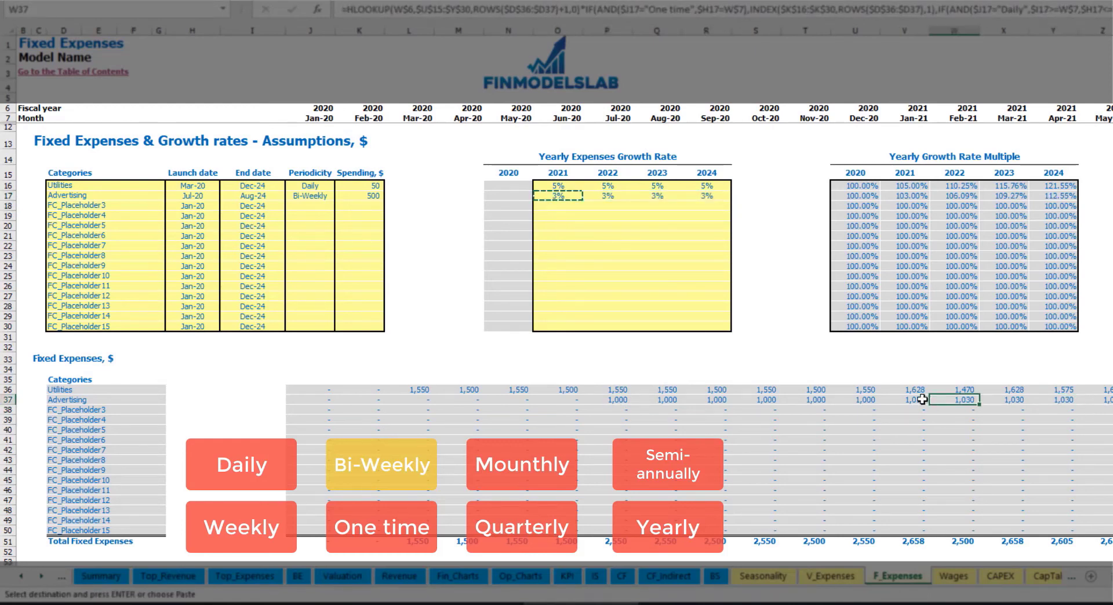
pyautogui.click(905, 397)
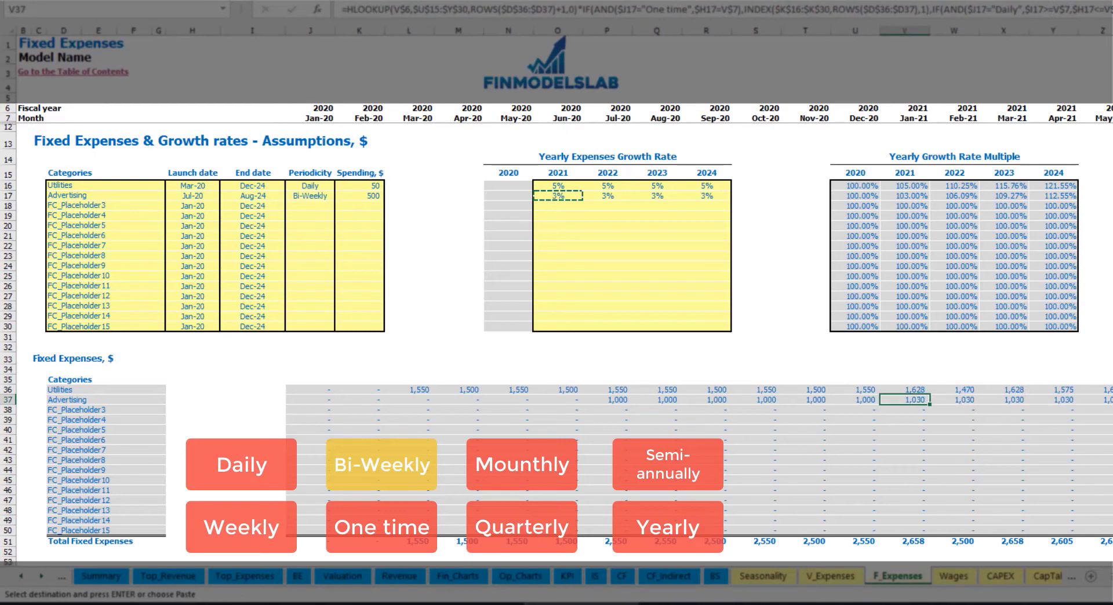
pyautogui.hscroll(10, 951, 400)
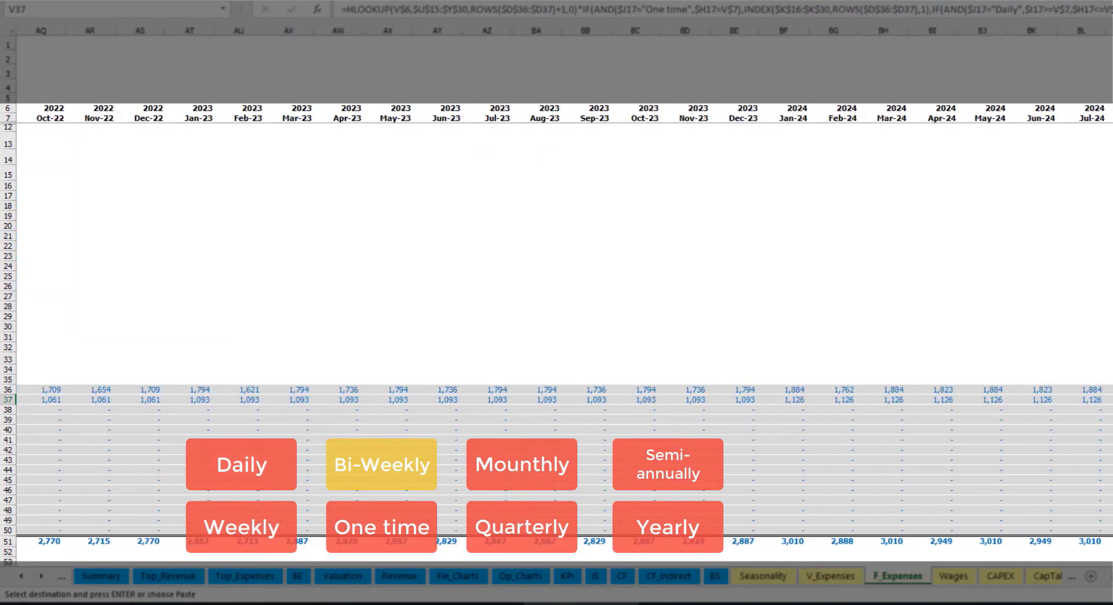
pyautogui.click(1110, 31)
pyautogui.hscroll(-15, 237, 261)
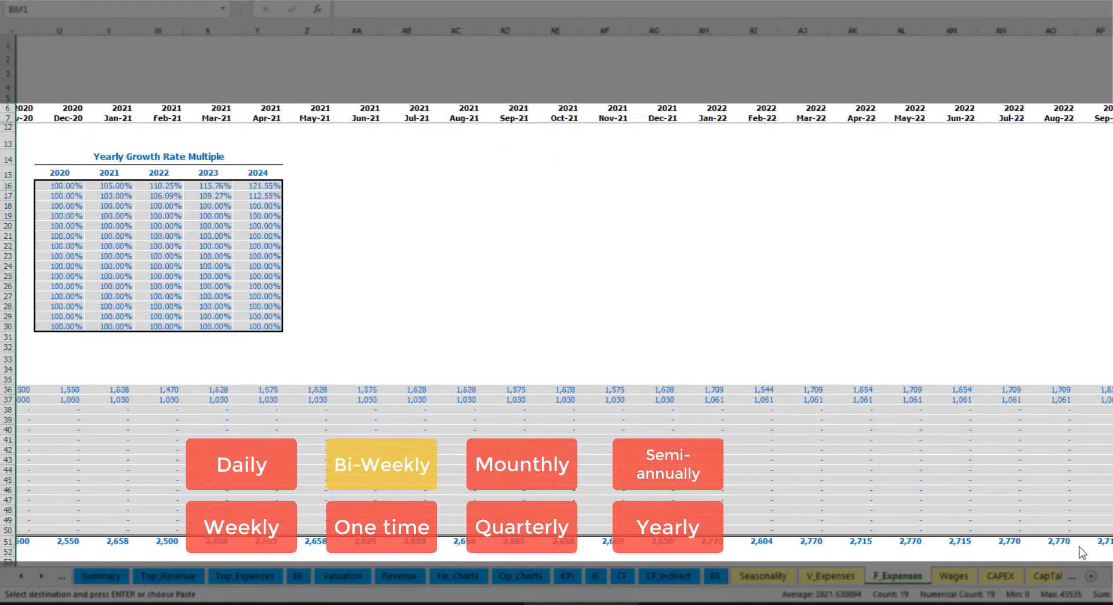
pyautogui.click(272, 195)
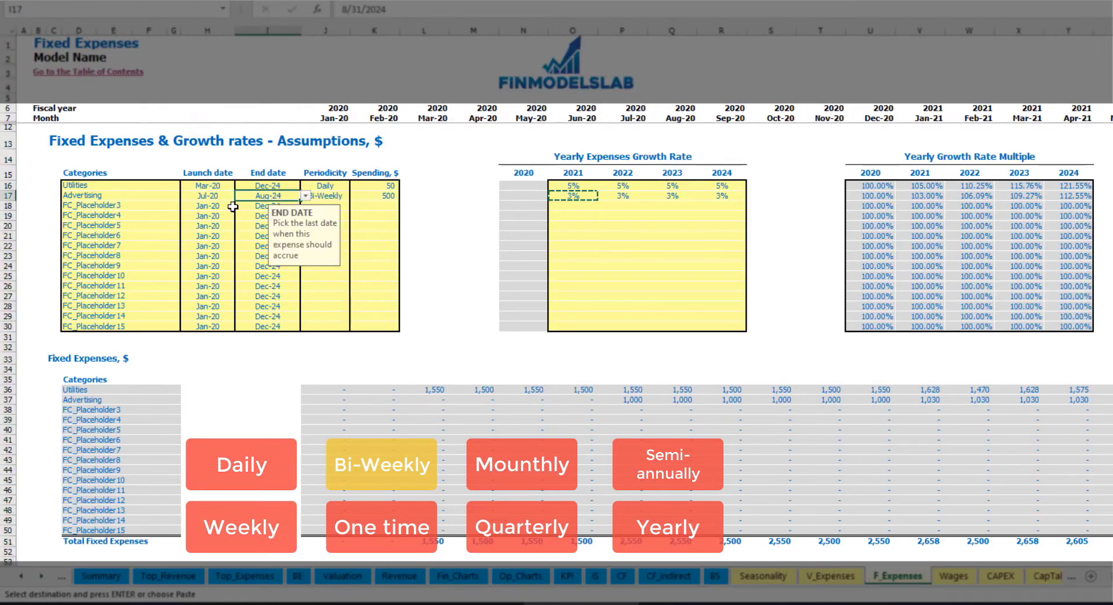
# - Name the third fixed expense category Office Setup
pyautogui.click(97, 205)
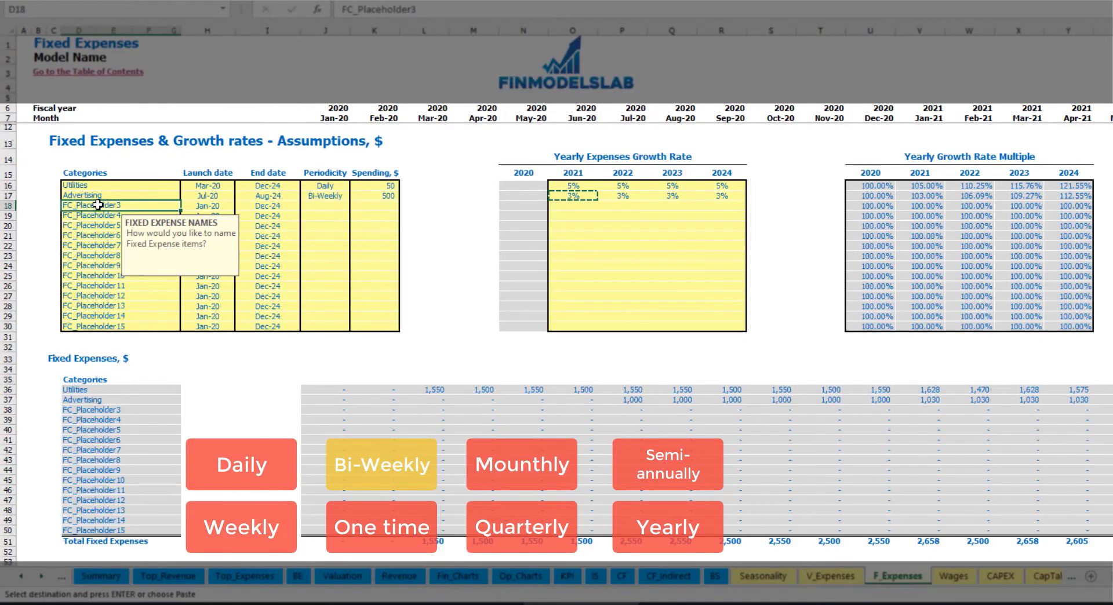
pyautogui.write('Setup')
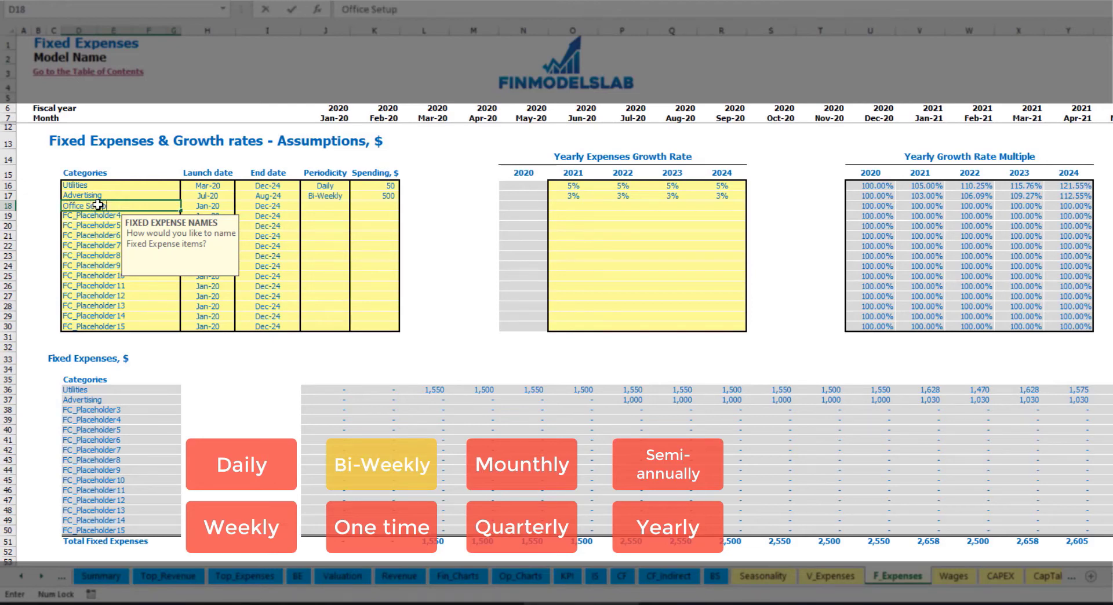
pyautogui.press('Return')
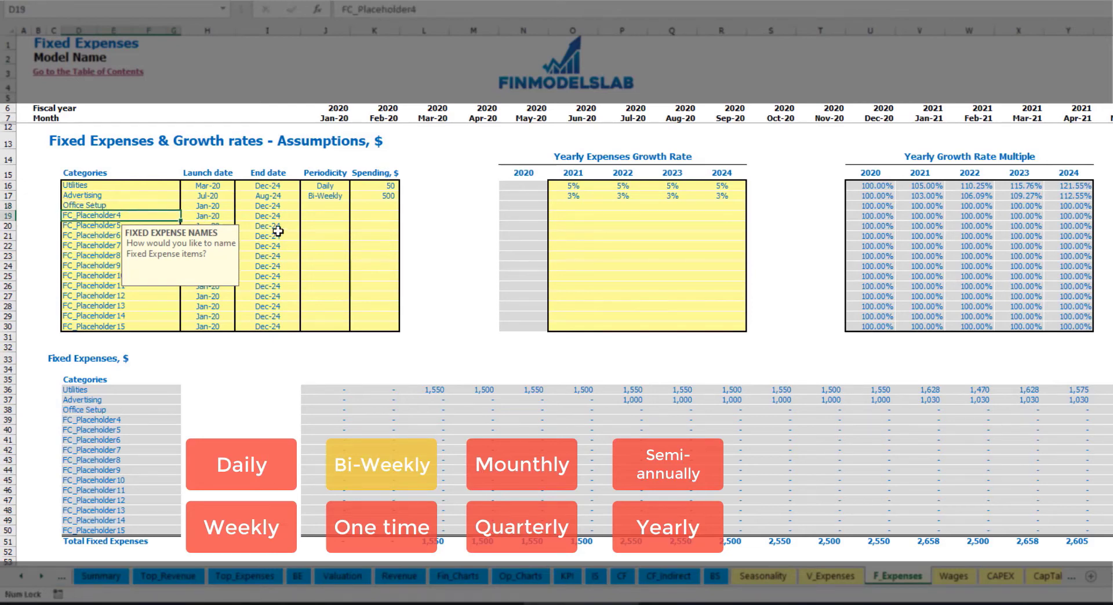
# - Set the Office Setup expense to One time periodicity with a Feb-20 launch date and $5,000 spending
pyautogui.click(328, 208)
pyautogui.click(355, 205)
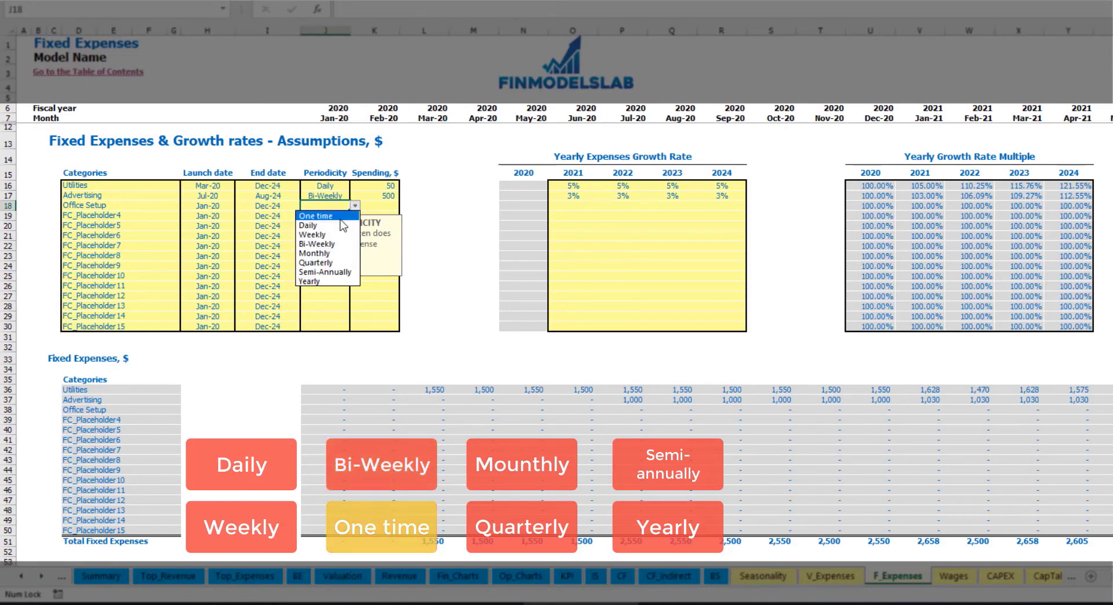
pyautogui.click(319, 214)
pyautogui.click(226, 206)
pyautogui.click(240, 205)
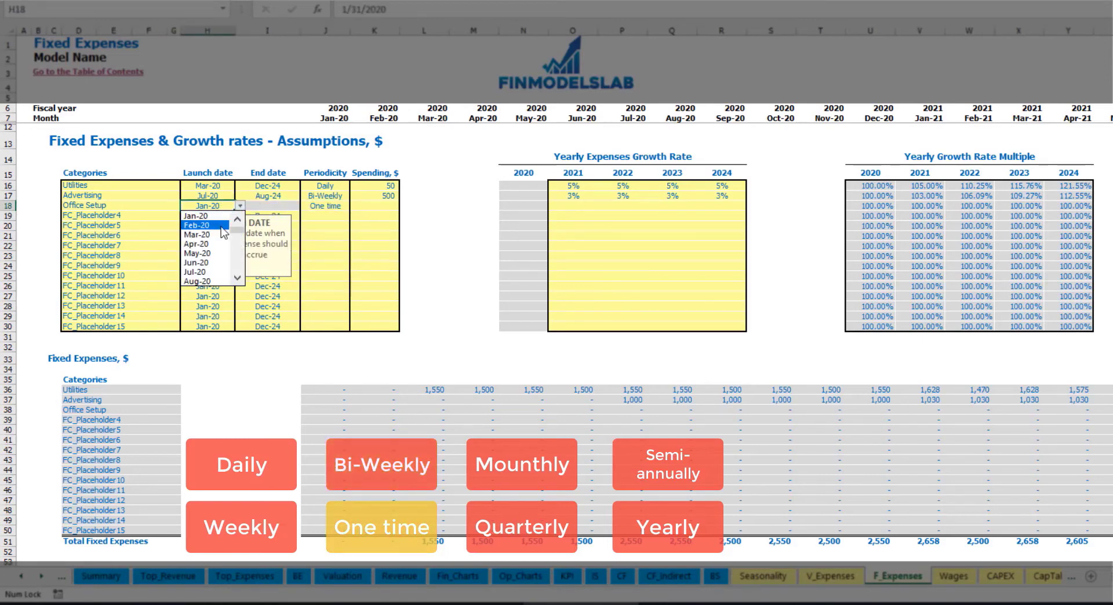
pyautogui.press('Escape')
pyautogui.click(366, 206)
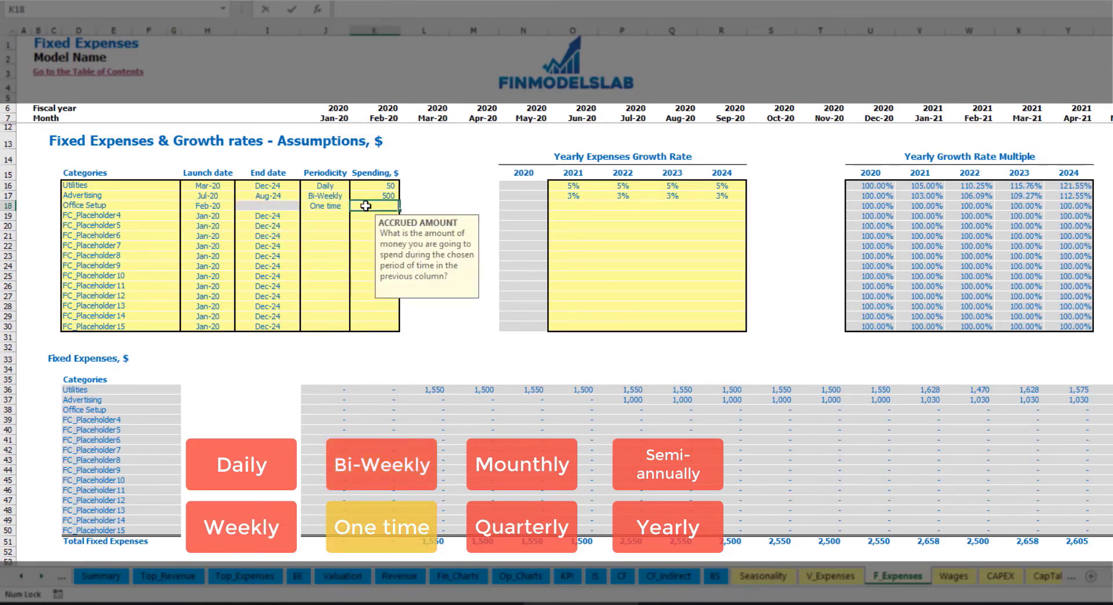
pyautogui.write('5000')
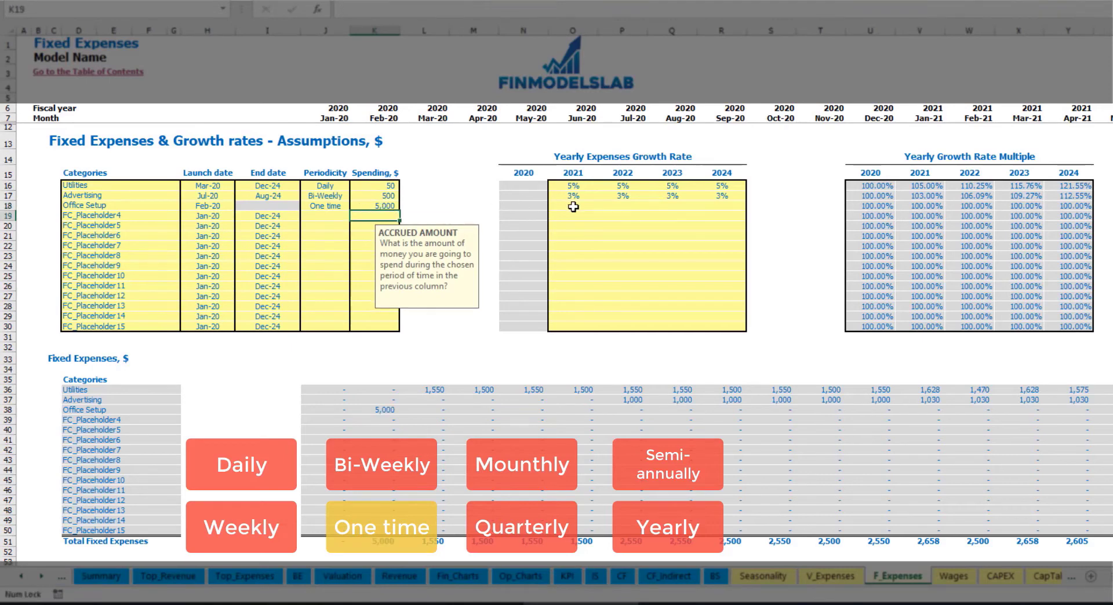
# - Check the Office Setup growth rate cells and its Feb-20 expense, and name the fourth fixed expense category Insurance
pyautogui.moveTo(573, 207); pyautogui.dragTo(710, 211)
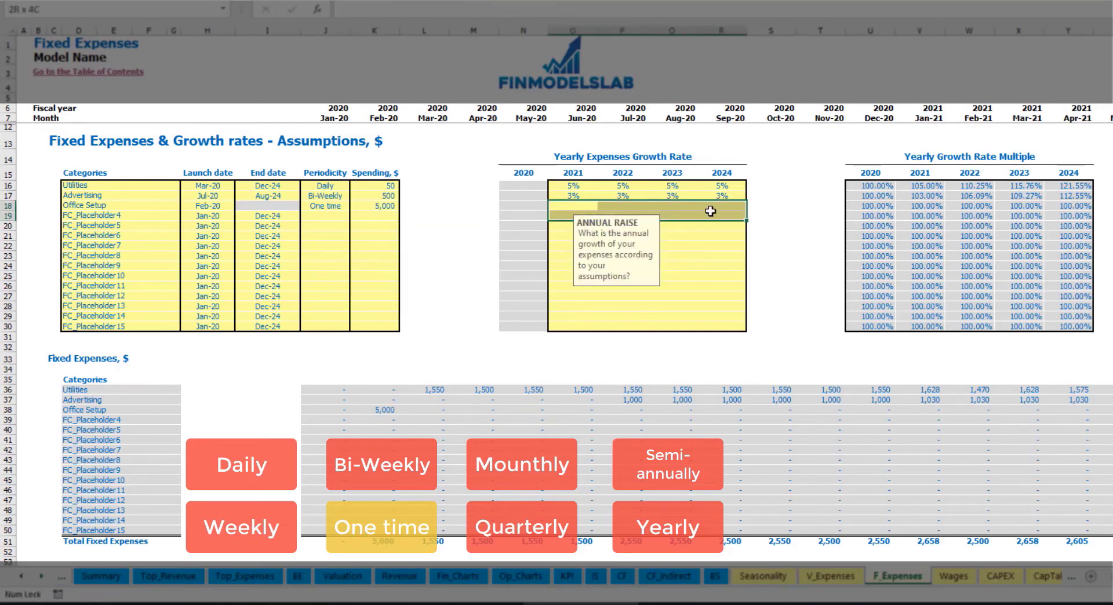
pyautogui.click(388, 410)
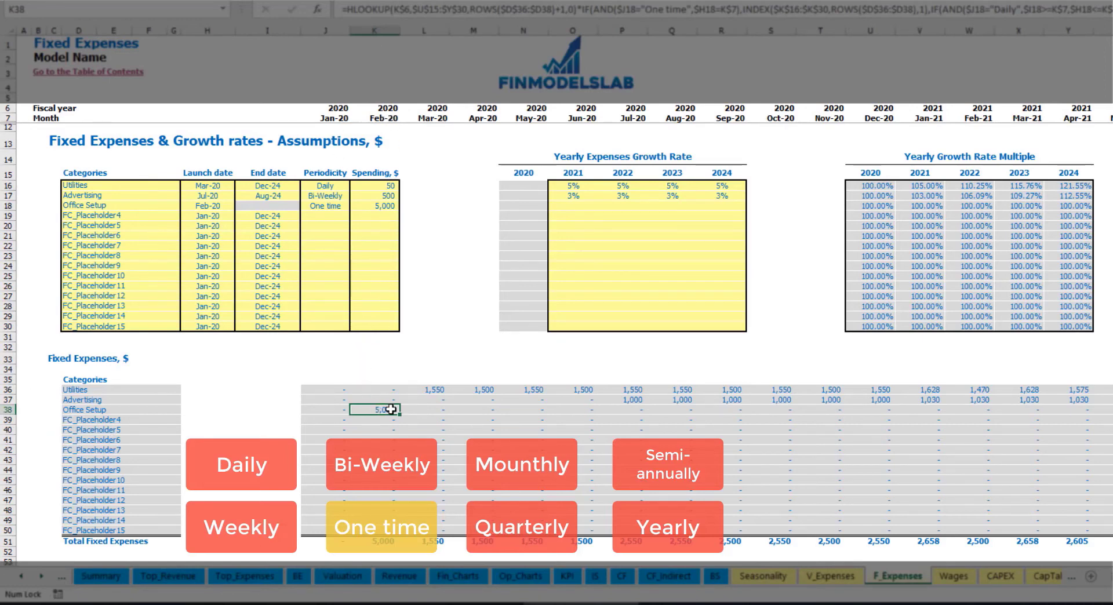
pyautogui.click(153, 219)
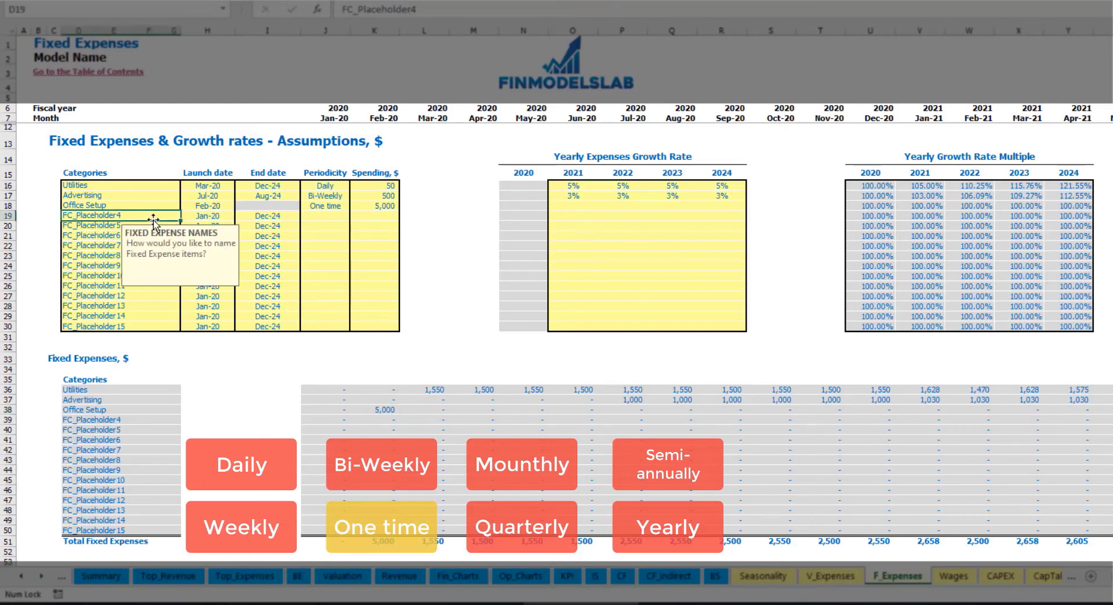
pyautogui.press('BackSpace')
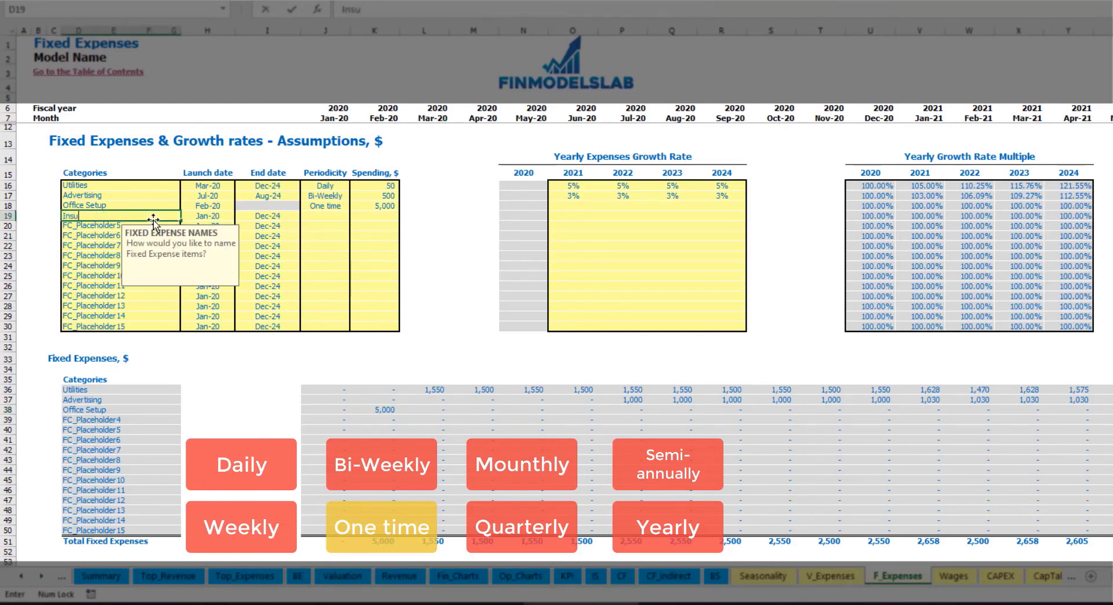
pyautogui.press('Return')
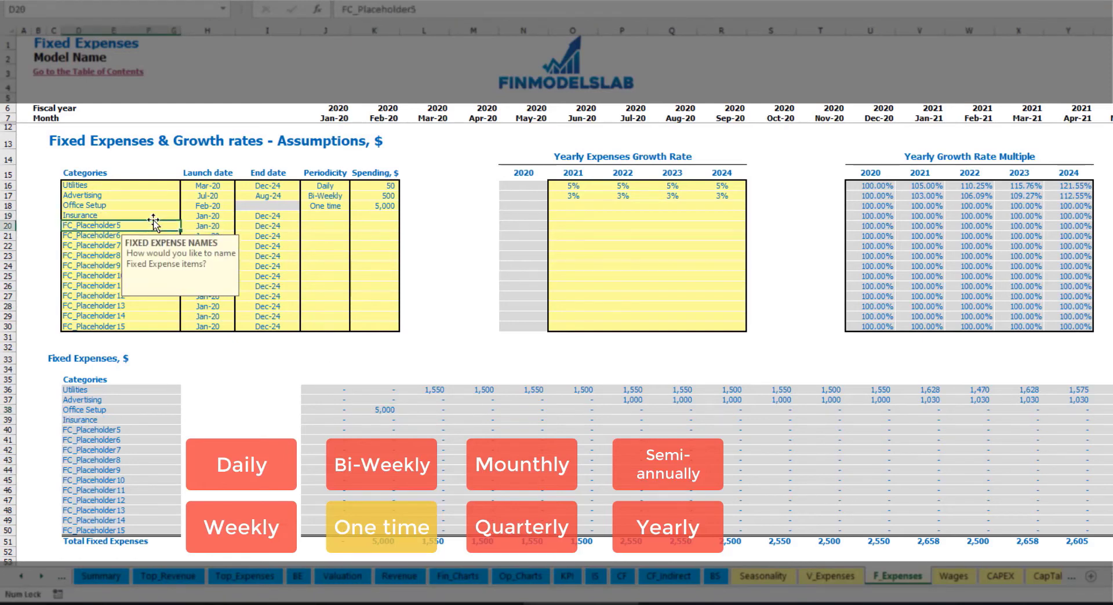
# - Set the Insurance expense to Monthly periodicity with $1,000 spending, keeping the Jan-20 launch and Dec-24 end dates
pyautogui.click(209, 218)
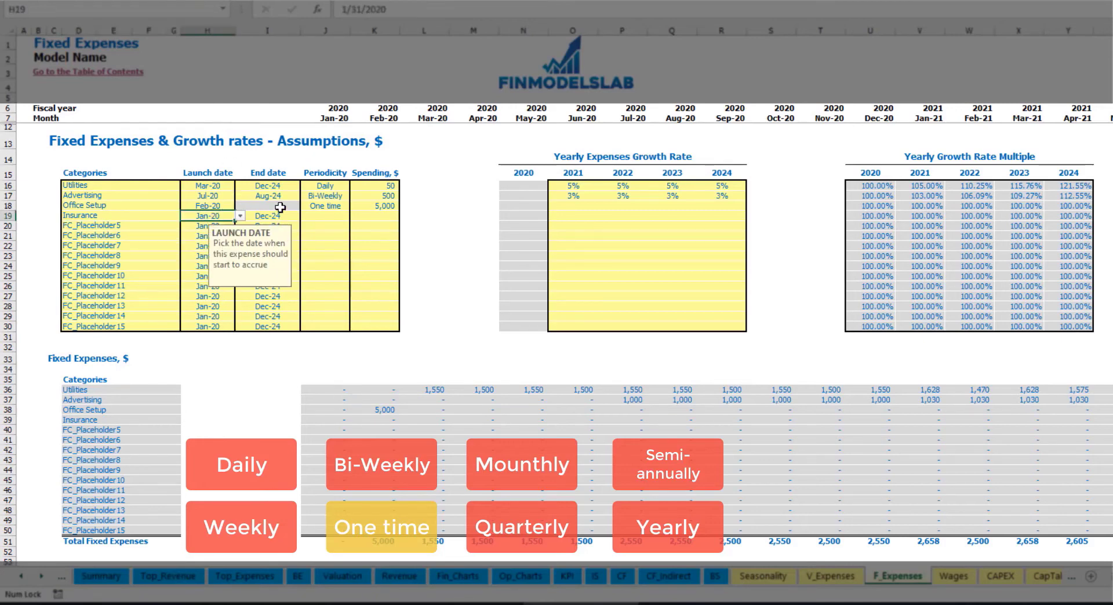
pyautogui.click(282, 217)
pyautogui.click(334, 218)
pyautogui.click(355, 217)
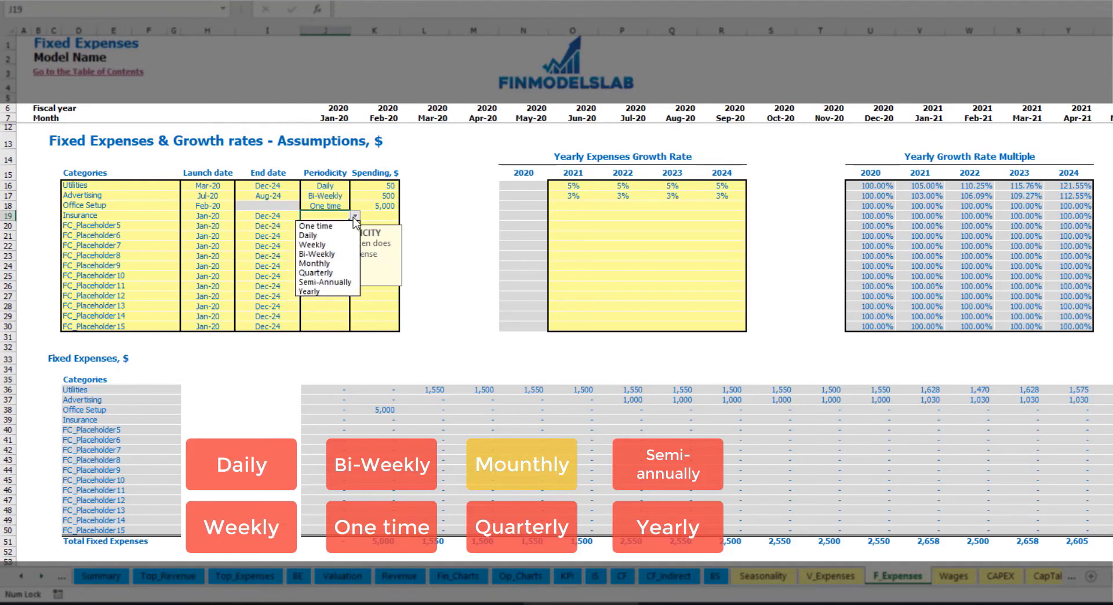
pyautogui.click(317, 263)
pyautogui.click(382, 216)
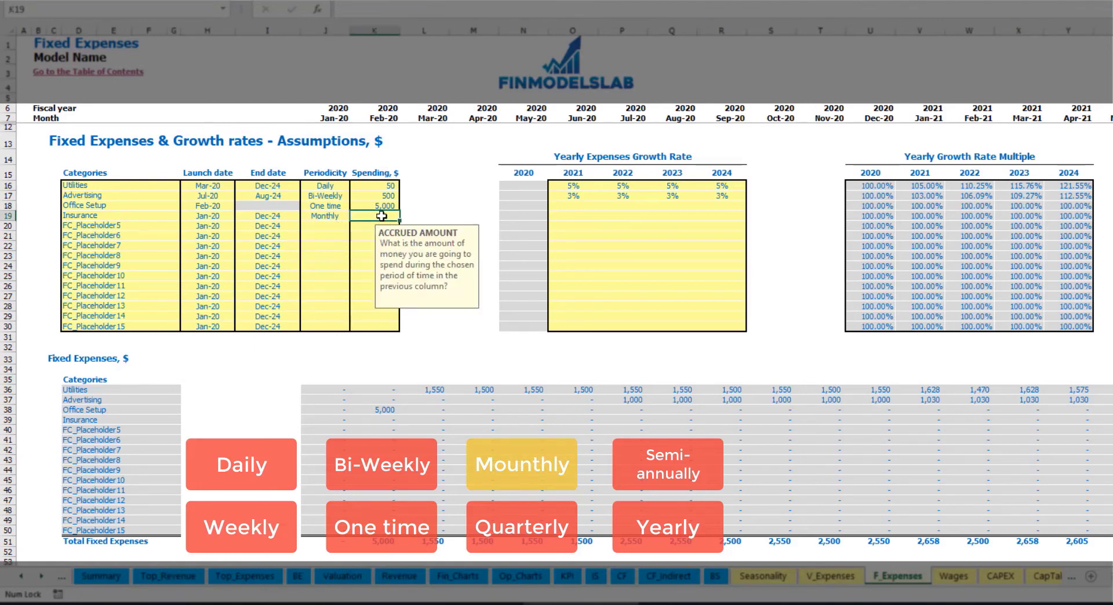
pyautogui.write('10')
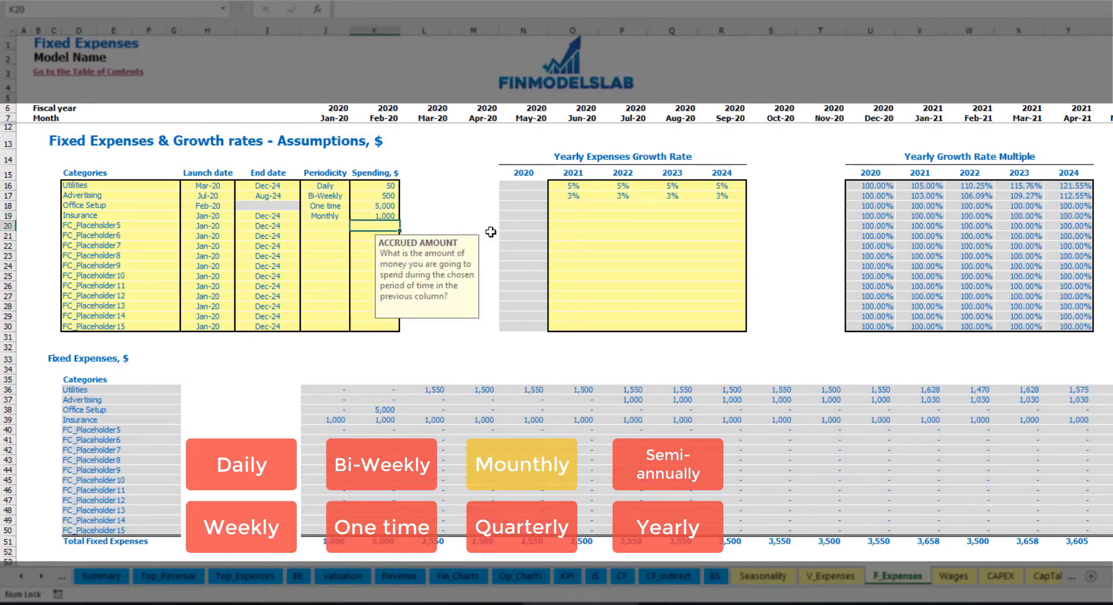
# - Set the Insurance yearly expenses growth rates to 5% for 2021, 3% for 2022, 2% for 2023 and 1% for 2024
pyautogui.click(574, 219)
pyautogui.click(575, 215)
pyautogui.write('5')
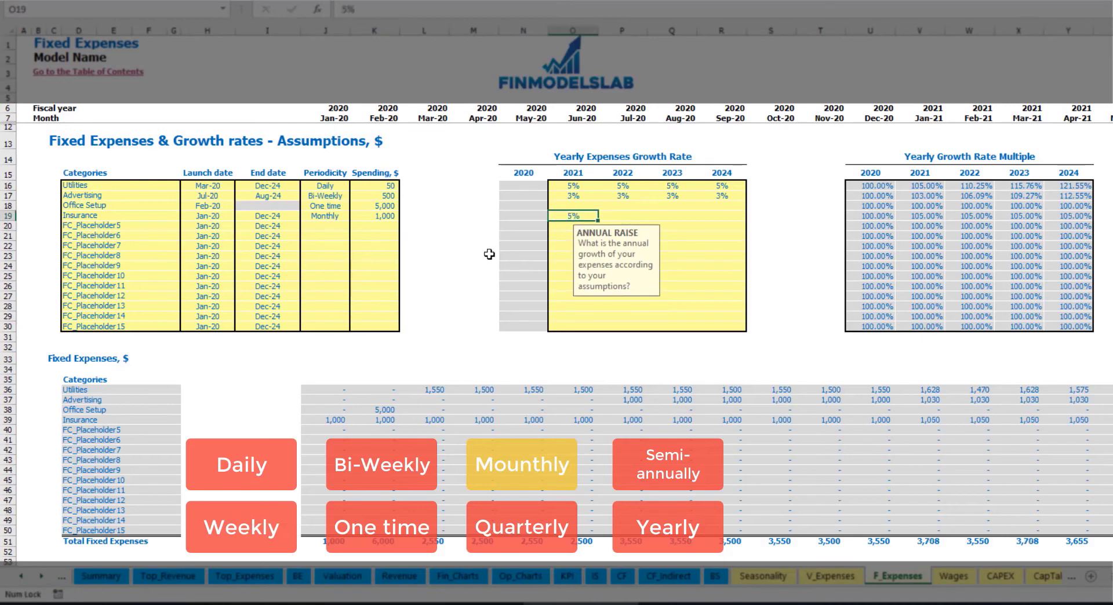
pyautogui.press('Tab')
pyautogui.write('3')
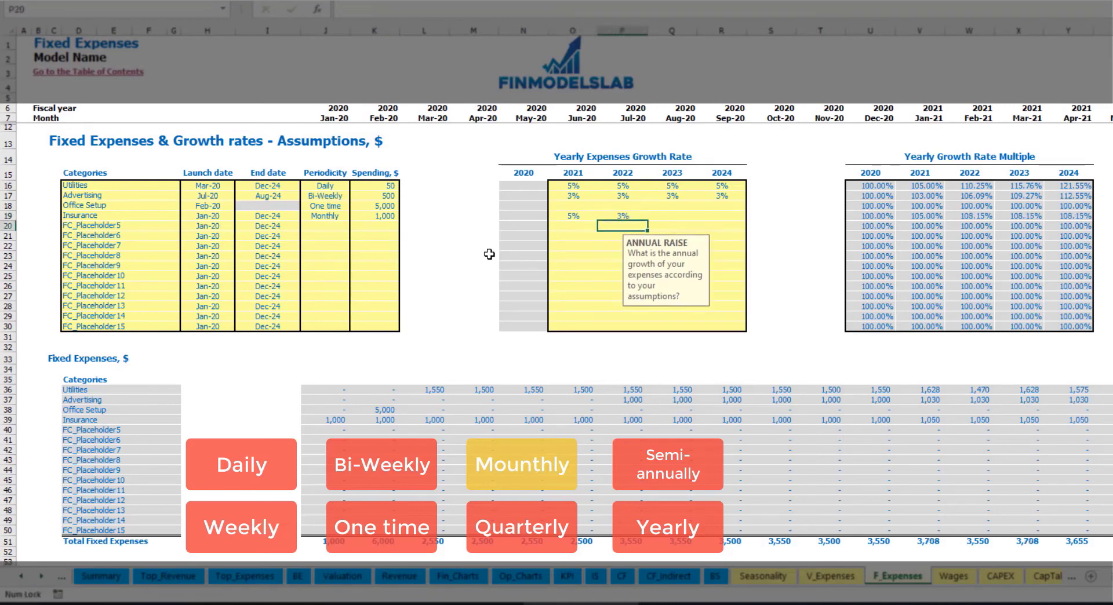
pyautogui.press('Tab')
pyautogui.write('2')
pyautogui.press('Return')
pyautogui.press('Up')
pyautogui.press('Right')
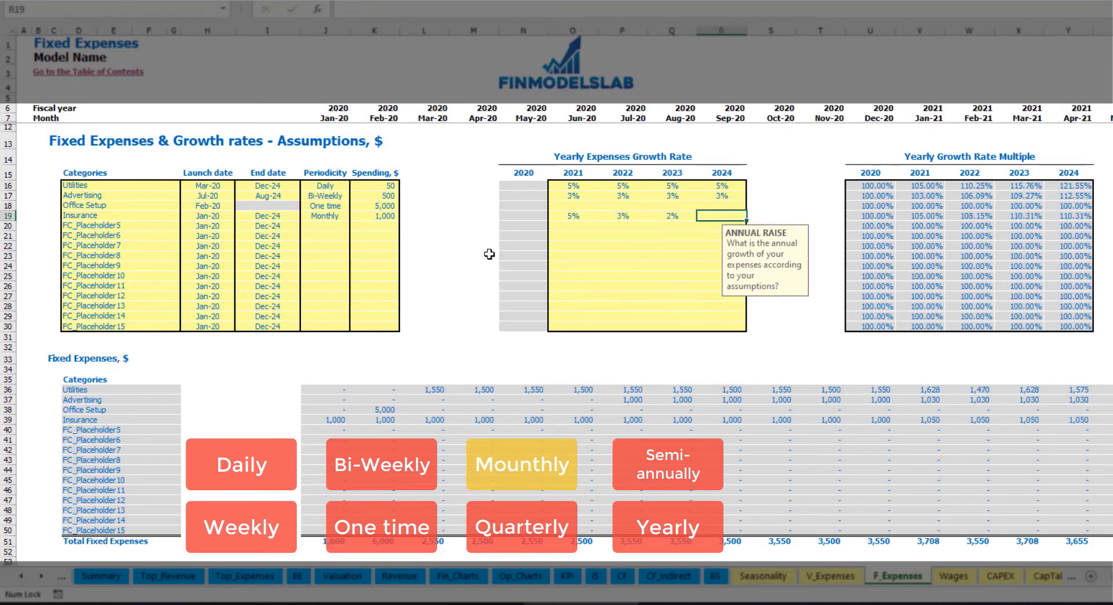
pyautogui.write('1')
pyautogui.press('Return')
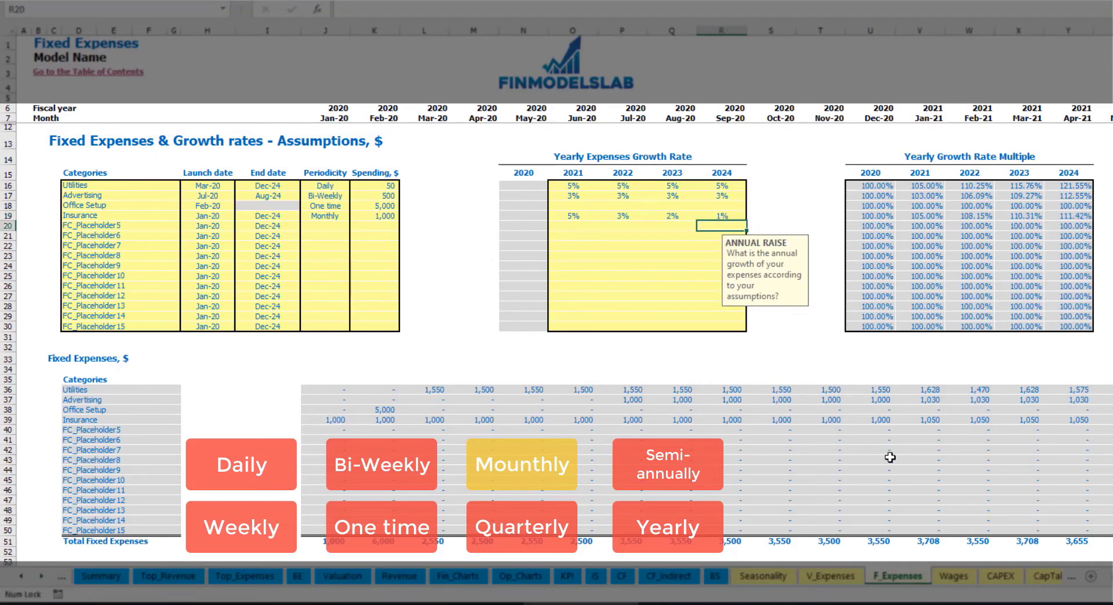
# - Examine the monthly Insurance expenses across 2020 and how the growth rate changes them from January 2021 onward
pyautogui.moveTo(336, 421); pyautogui.dragTo(736, 440)
pyautogui.moveTo(819, 425); pyautogui.dragTo(902, 422)
pyautogui.click(904, 421)
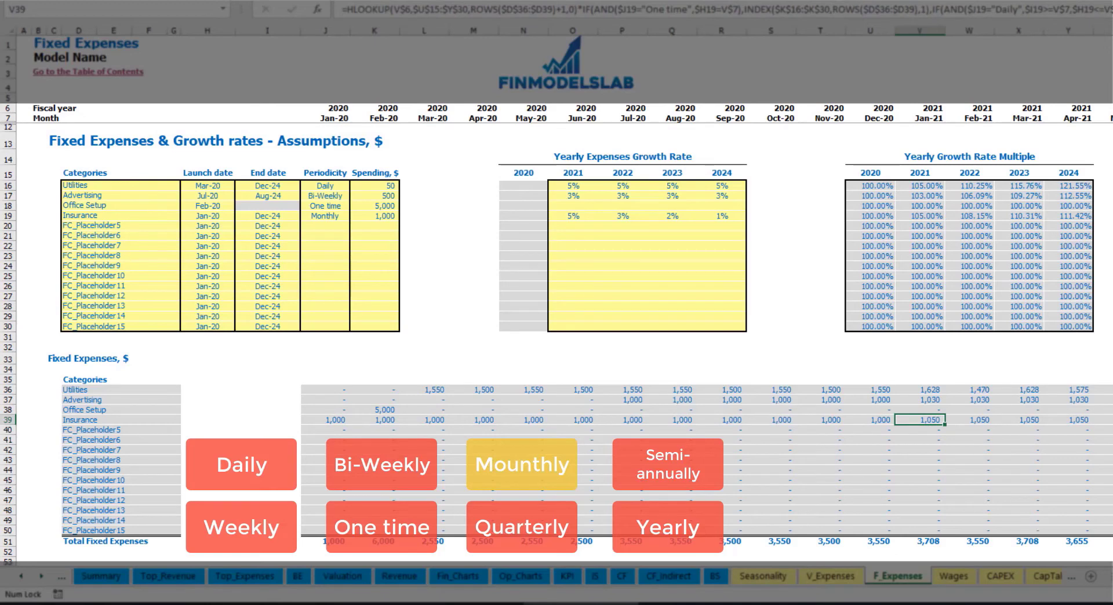
pyautogui.hscroll(3, 556, 284)
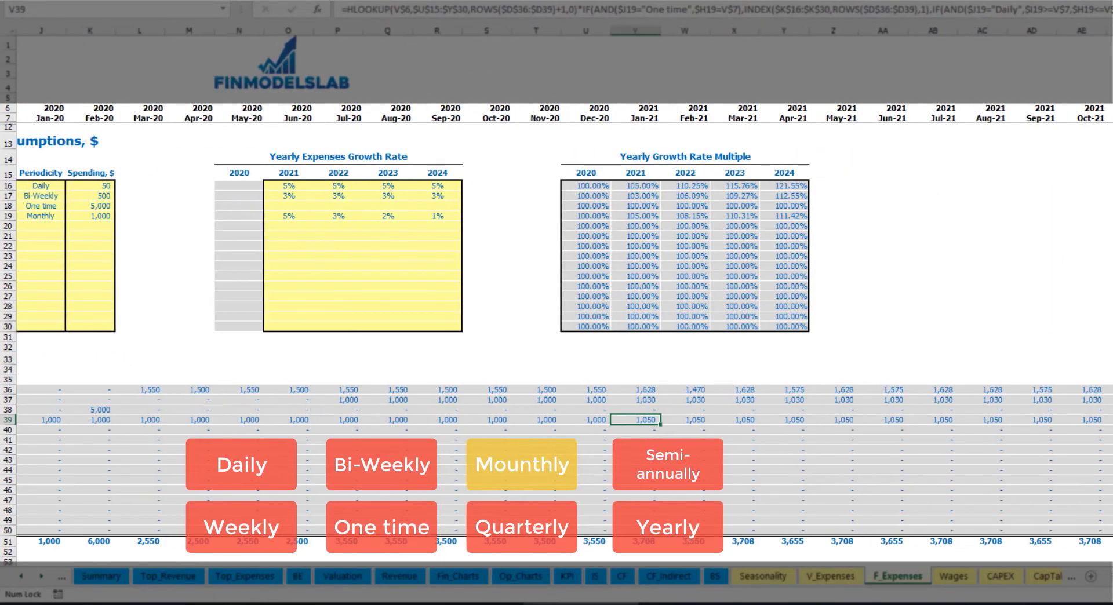
pyautogui.click(1111, 30)
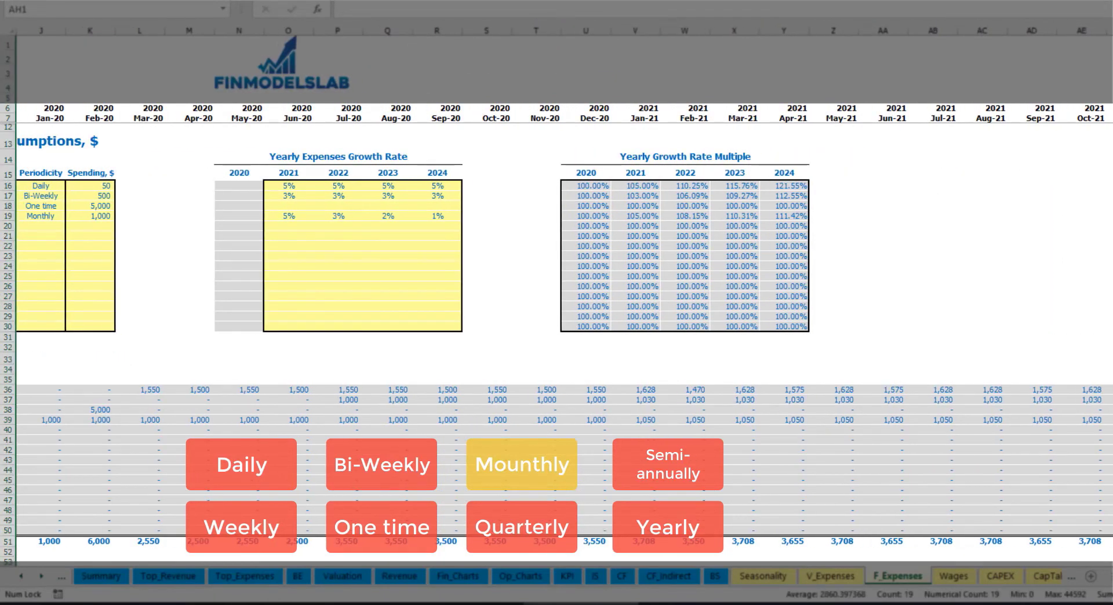
pyautogui.click(1110, 420)
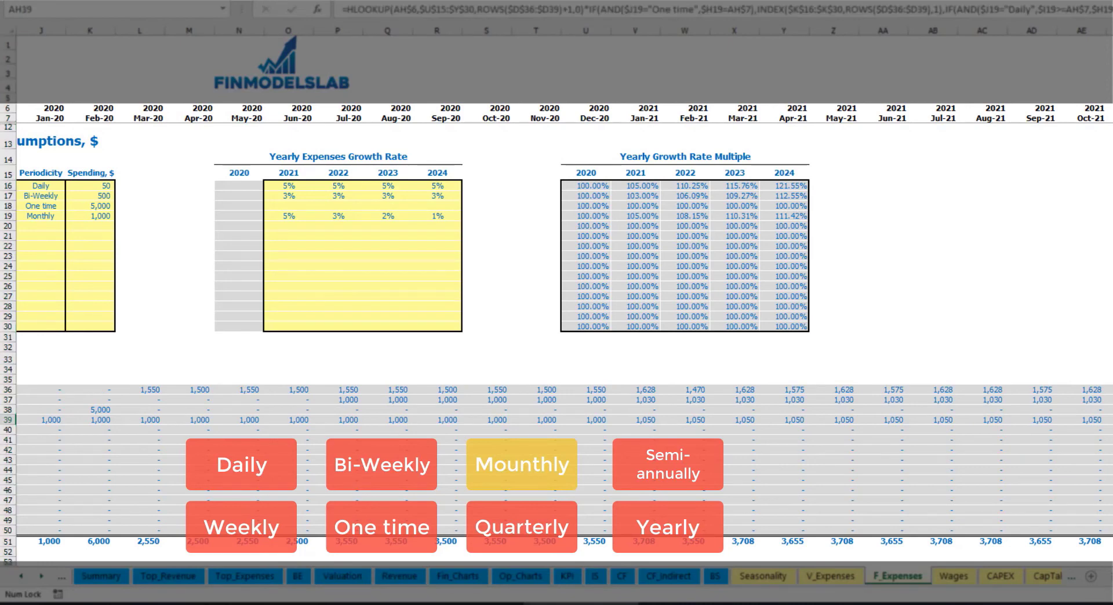
pyautogui.hscroll(-3, 555, 375)
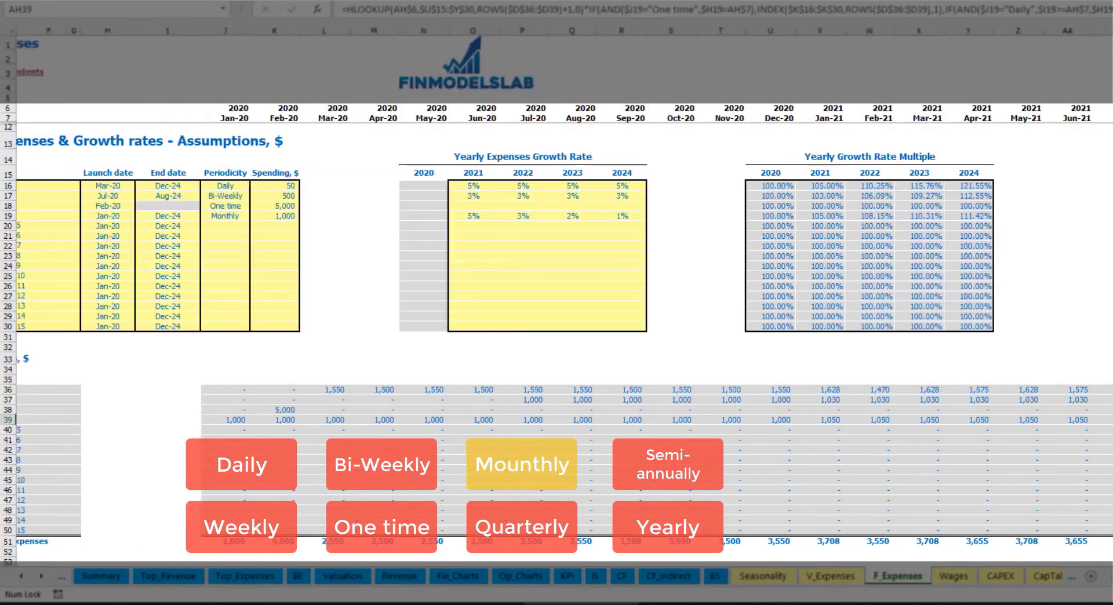
# - Change the Insurance periodicity to Quarterly and check in which months the expense accrues
pyautogui.click(337, 216)
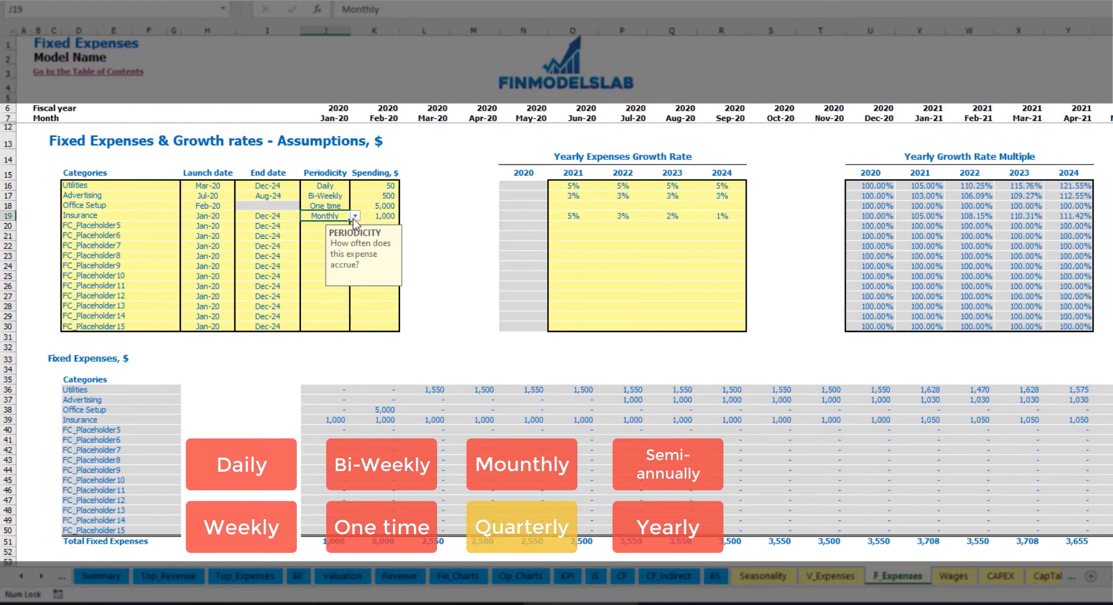
pyautogui.click(354, 218)
pyautogui.click(351, 271)
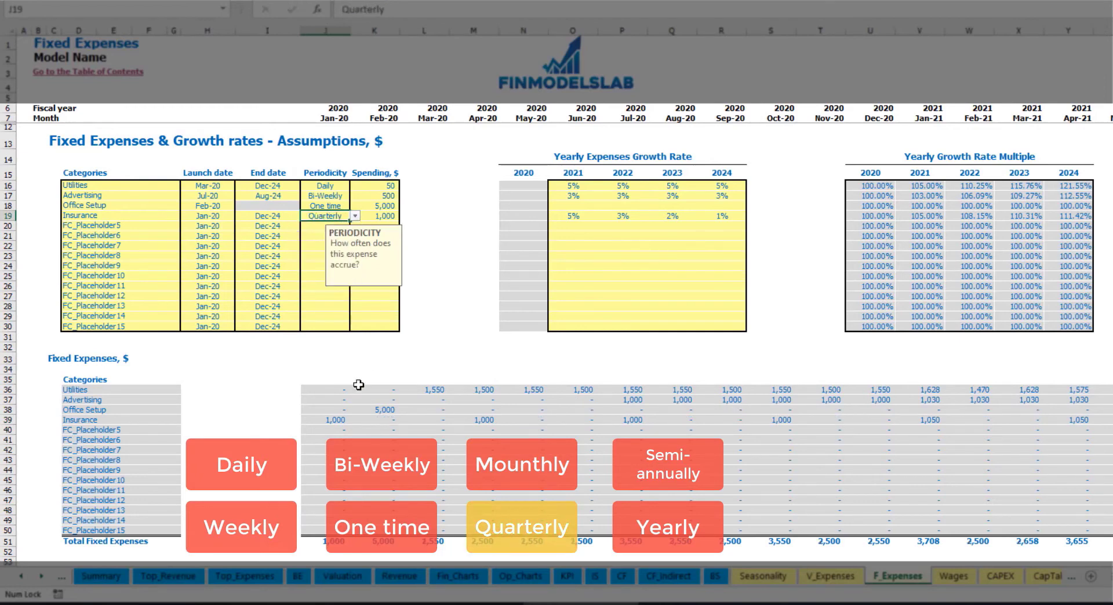
pyautogui.click(480, 419)
pyautogui.click(621, 421)
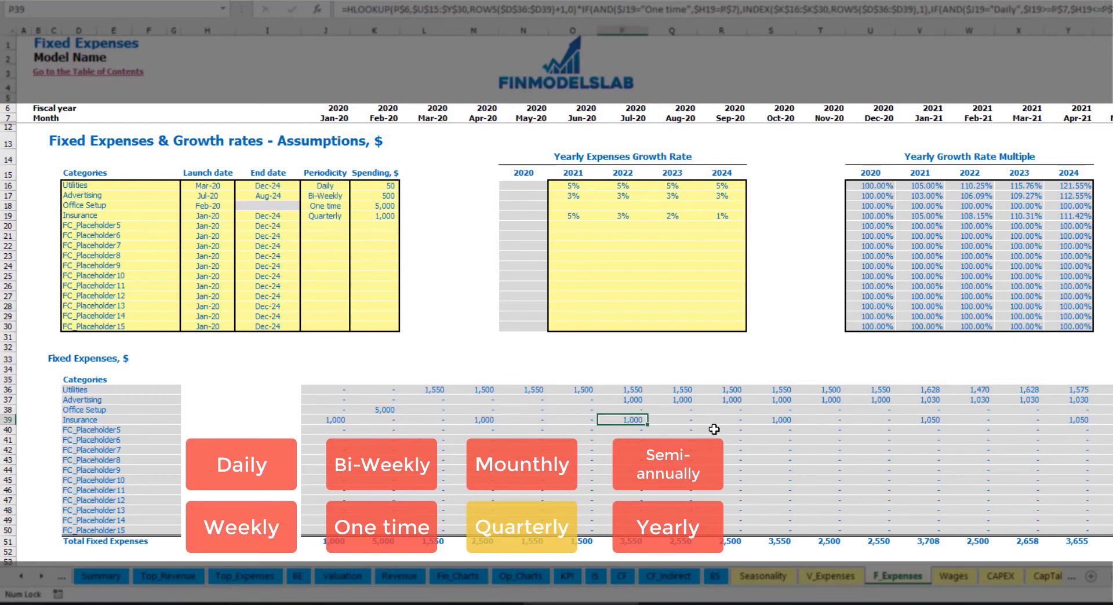
# - Set the Insurance launch date to Feb-20 and check which months of 2020 now carry the expense
pyautogui.click(225, 214)
pyautogui.click(240, 216)
pyautogui.click(218, 235)
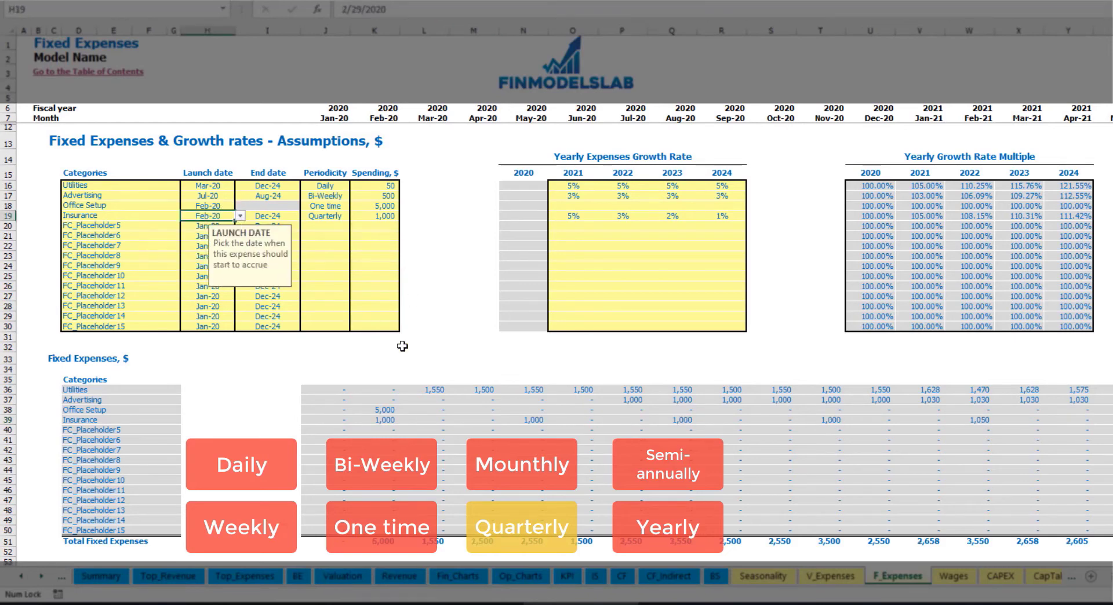
pyautogui.click(389, 417)
pyautogui.click(533, 420)
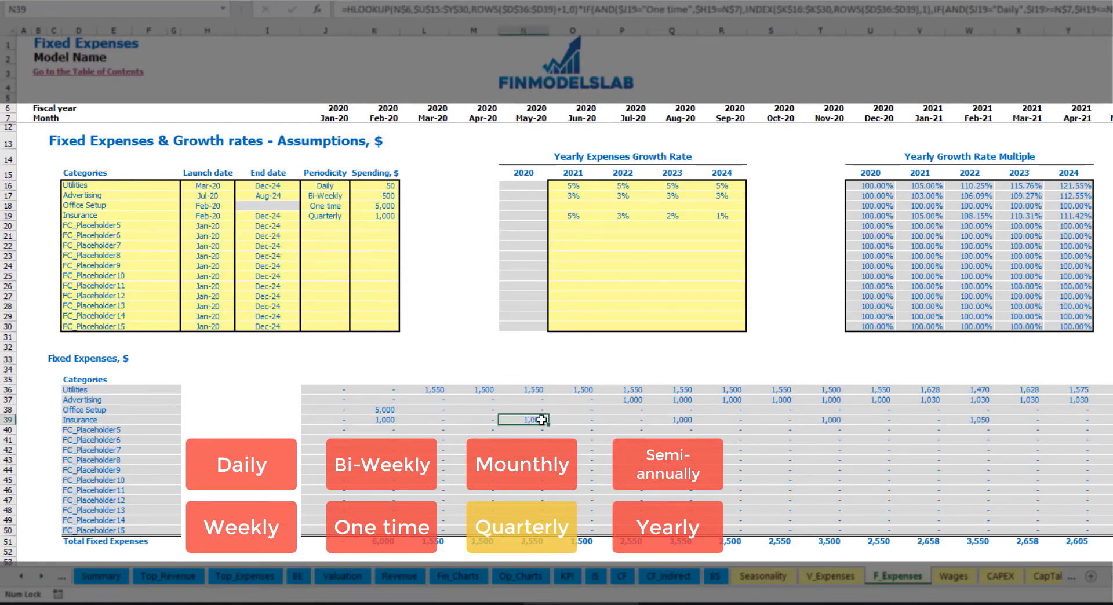
pyautogui.click(373, 422)
pyautogui.click(537, 421)
# - Change the Insurance periodicity to Semi-Annually and check the accrual months from Feb-20 into 2021
pyautogui.click(328, 216)
pyautogui.click(355, 216)
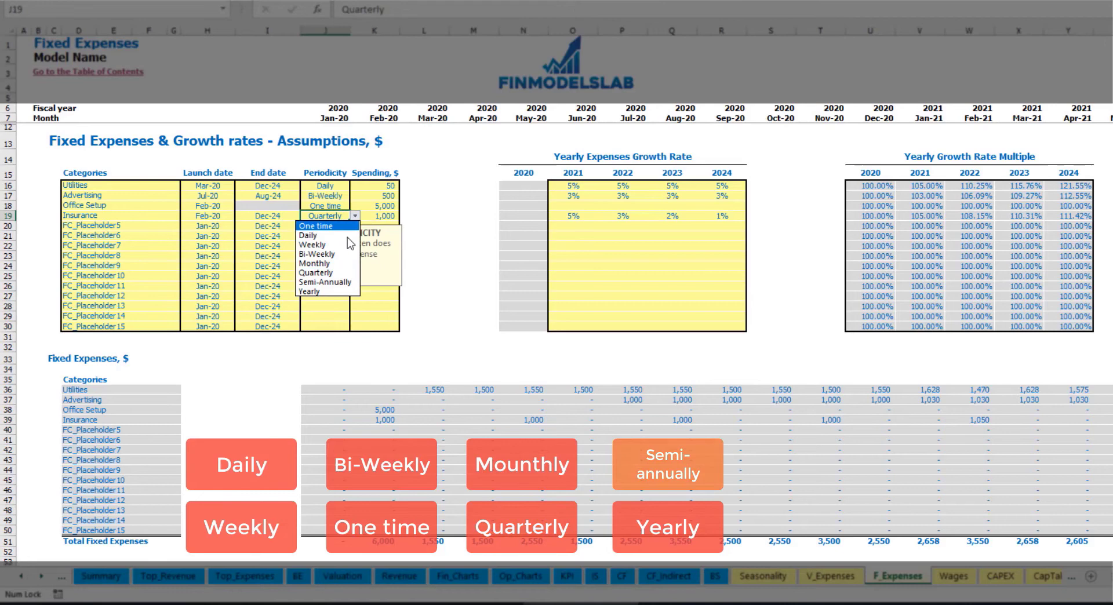
pyautogui.click(343, 283)
pyautogui.moveTo(384, 421); pyautogui.dragTo(929, 421)
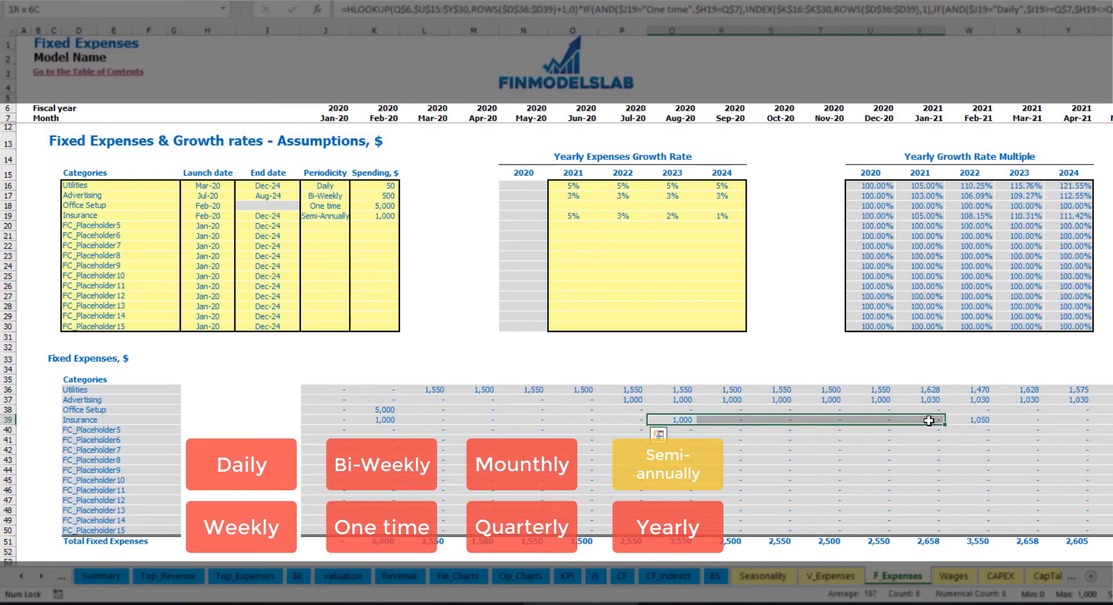
pyautogui.click(974, 430)
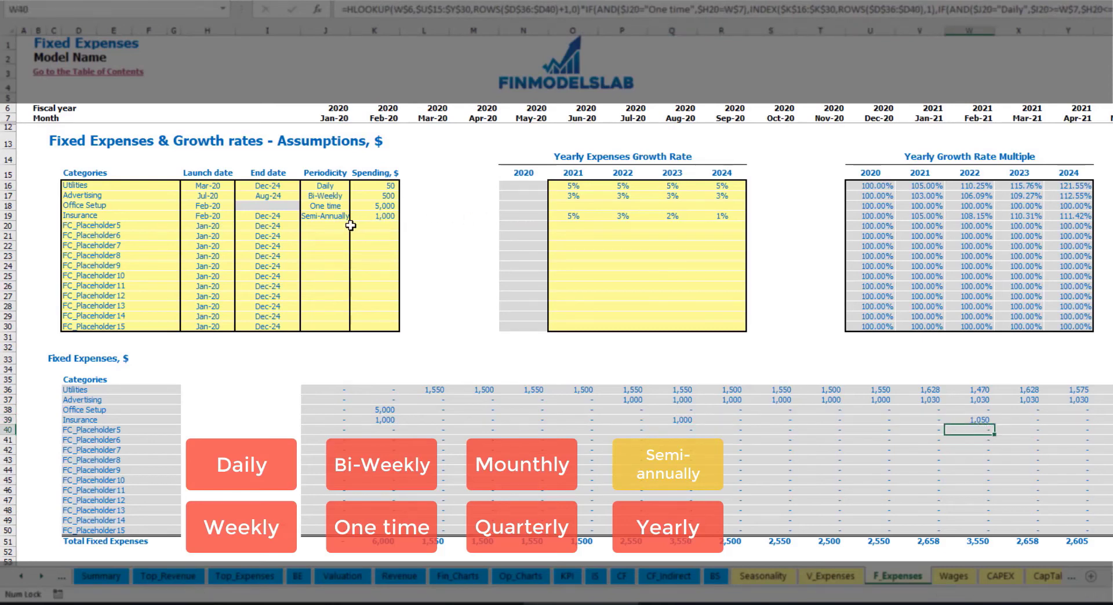
# - Change the Insurance periodicity to Yearly and check the expense's accrual from Feb-20 through Feb-21 and beyond
pyautogui.click(333, 216)
pyautogui.click(355, 216)
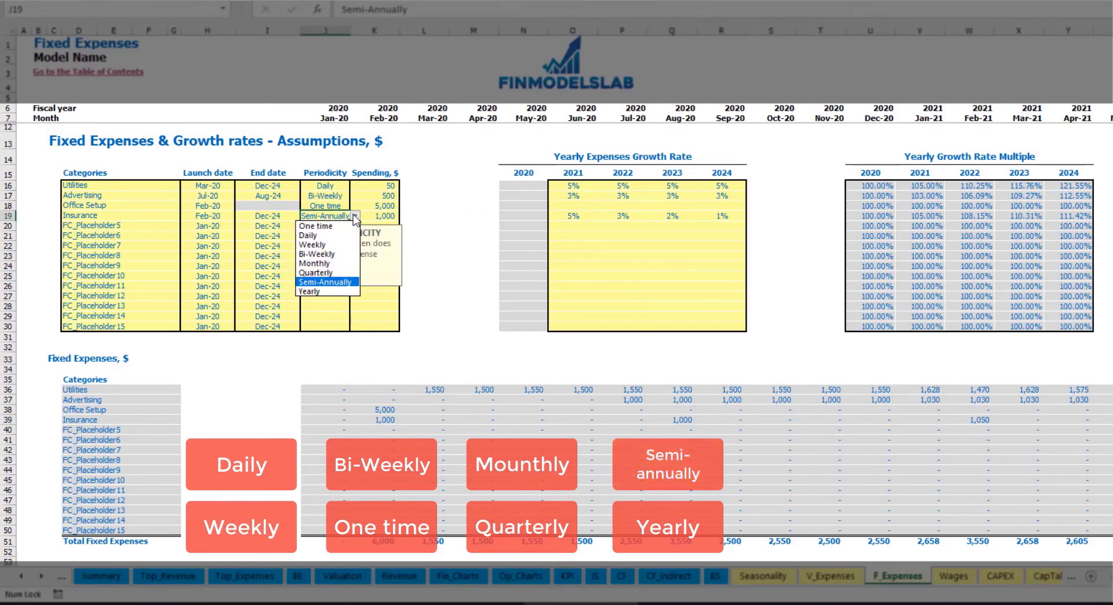
pyautogui.click(318, 291)
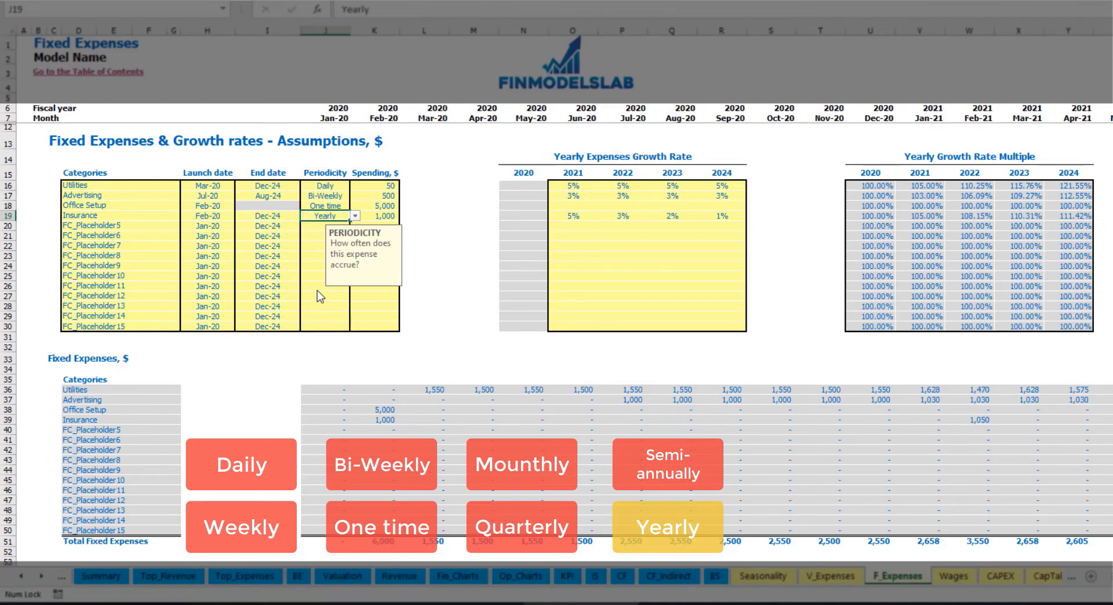
pyautogui.click(377, 422)
pyautogui.moveTo(399, 425); pyautogui.dragTo(1110, 421)
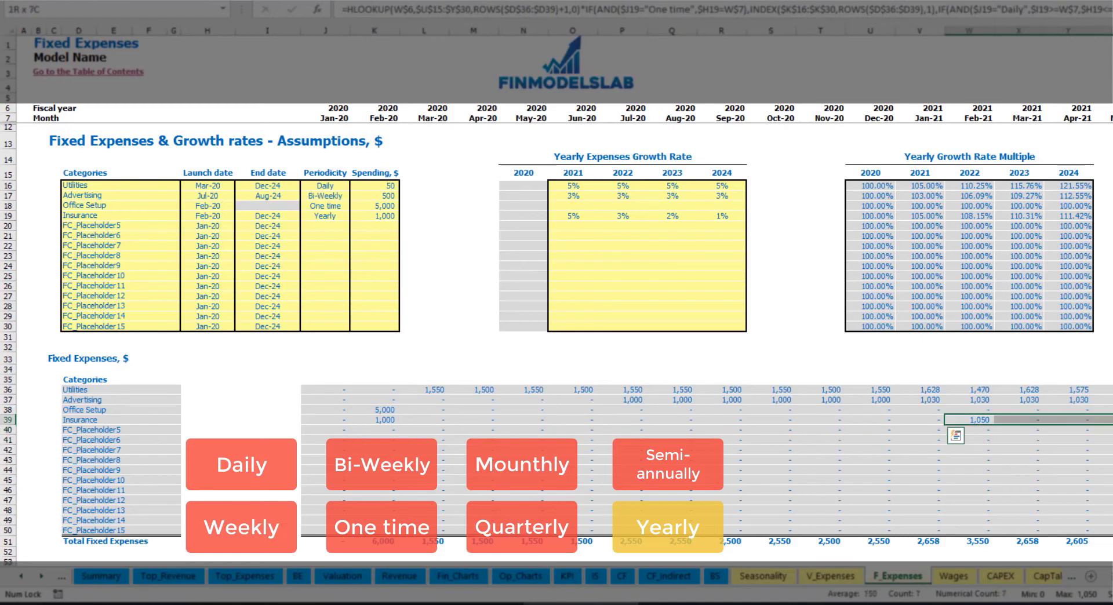
# - Check the Insurance launch and end dates, and review the calculated monthly fixed expenses for all categories
pyautogui.click(219, 217)
pyautogui.click(268, 216)
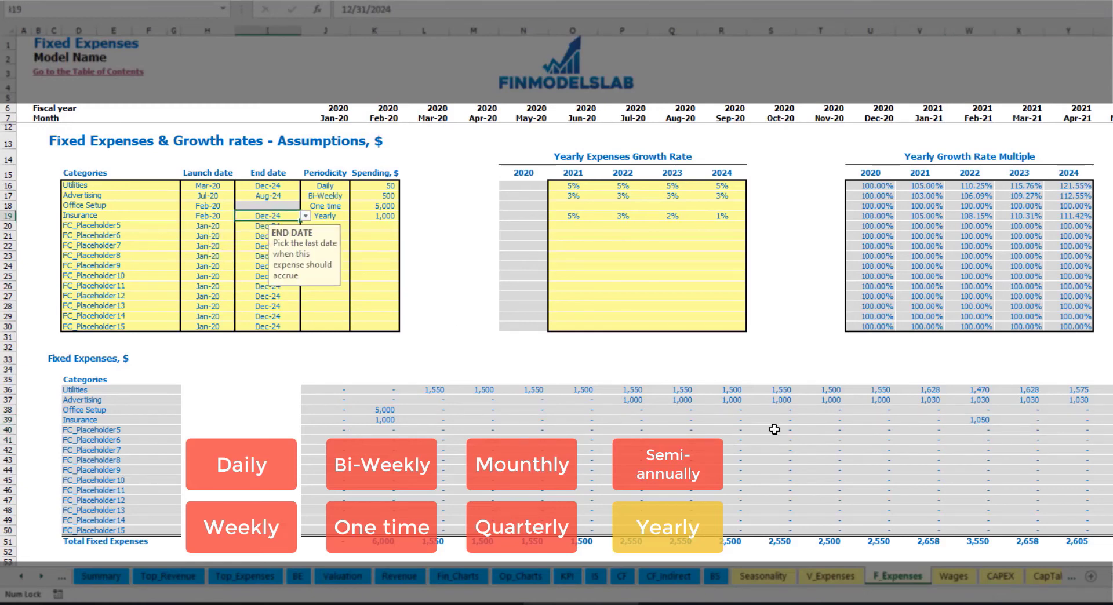
pyautogui.click(774, 327)
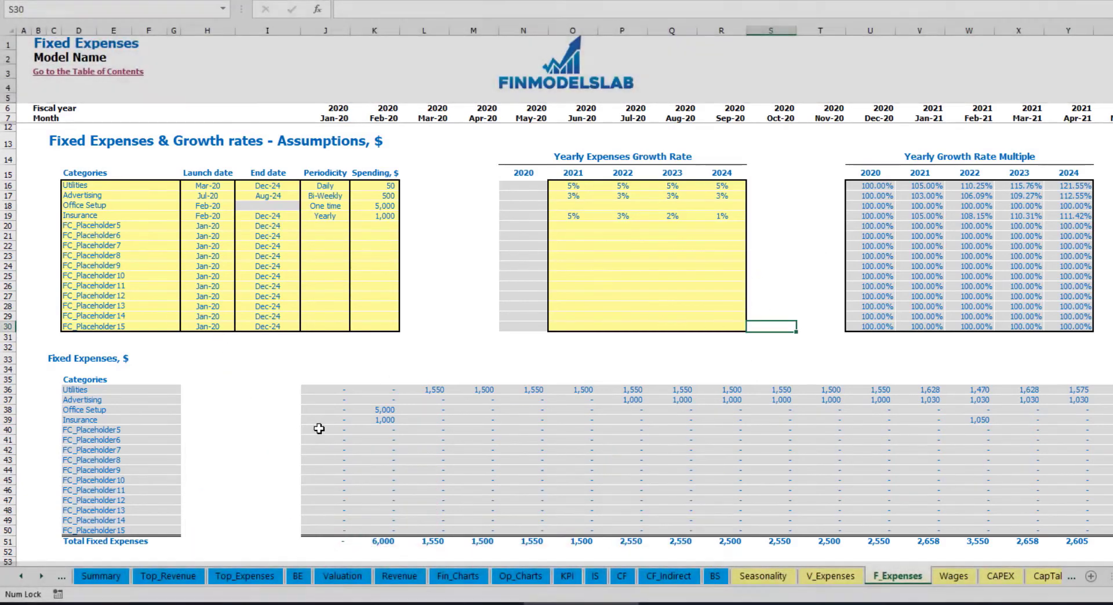
pyautogui.moveTo(323, 390); pyautogui.dragTo(1021, 530)
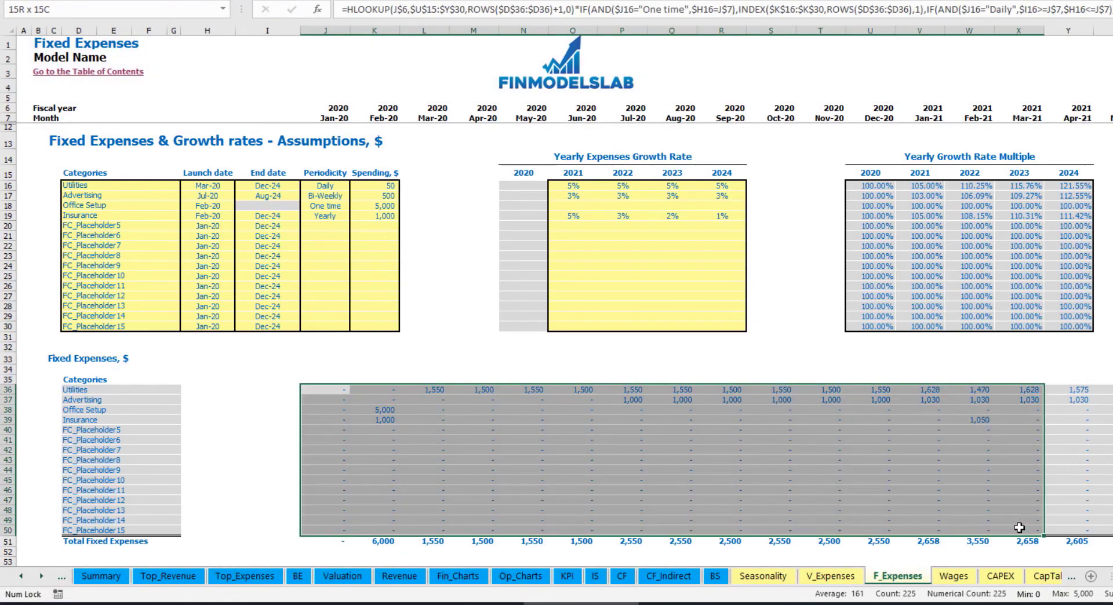
# - Expand the fixed expenses in the income statement and examine the Utilities, Advertising, Office Setup and Insurance rows
pyautogui.click(595, 576)
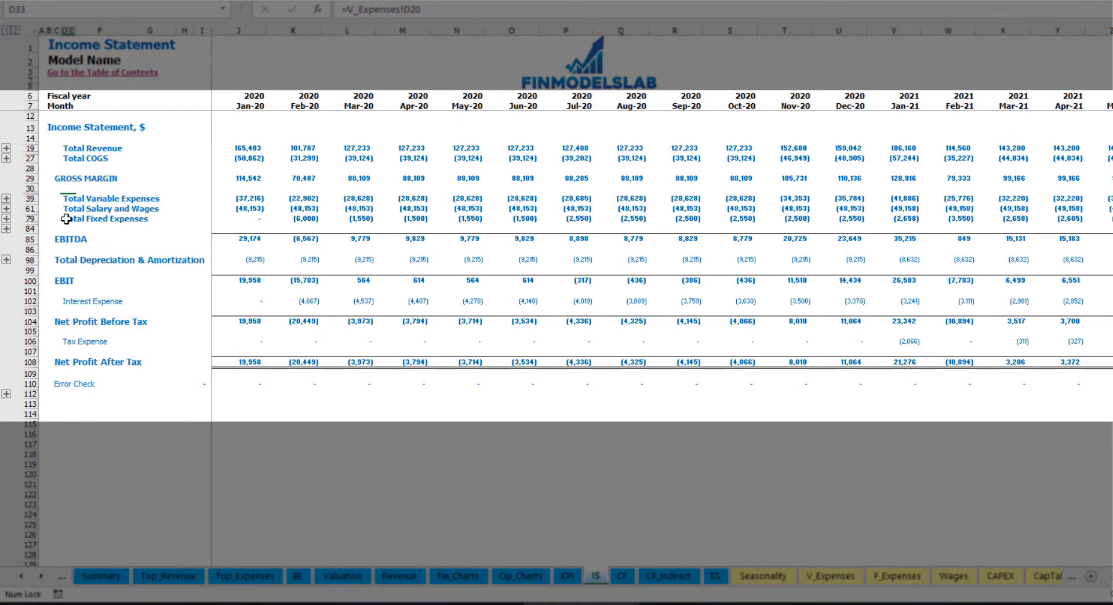
pyautogui.click(66, 219)
pyautogui.click(6, 218)
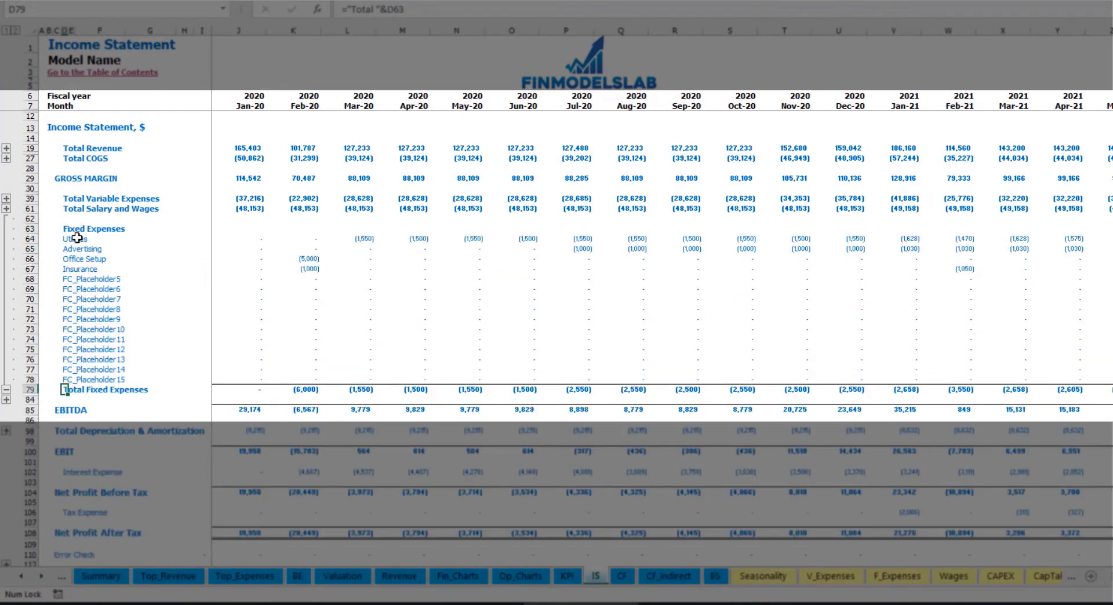
pyautogui.moveTo(29, 239); pyautogui.dragTo(34, 270)
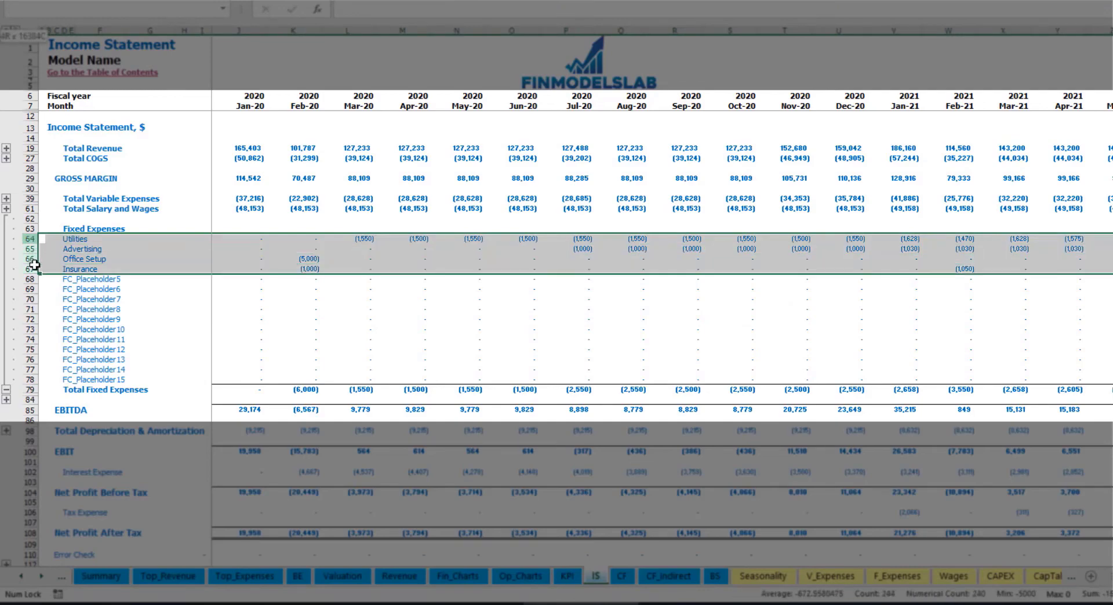
# - Review the fixed expense rows from Utilities down through the unused placeholders in the income statement
pyautogui.moveTo(72, 238); pyautogui.dragTo(74, 380)
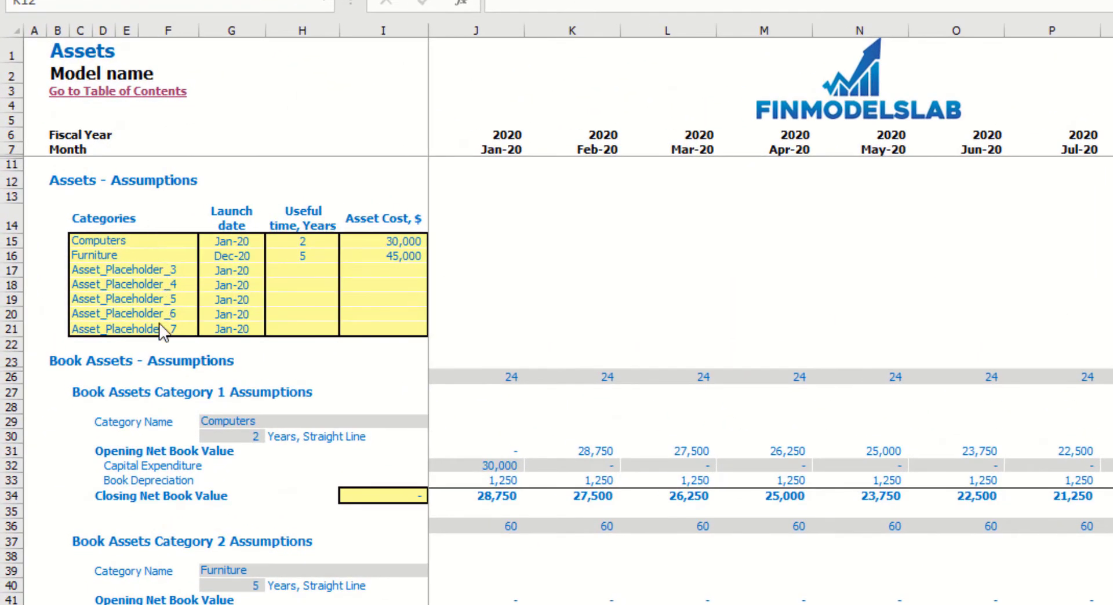
# - Rename the first asset category to Office expenses and set its launch date to Mar-20
pyautogui.click(173, 242)
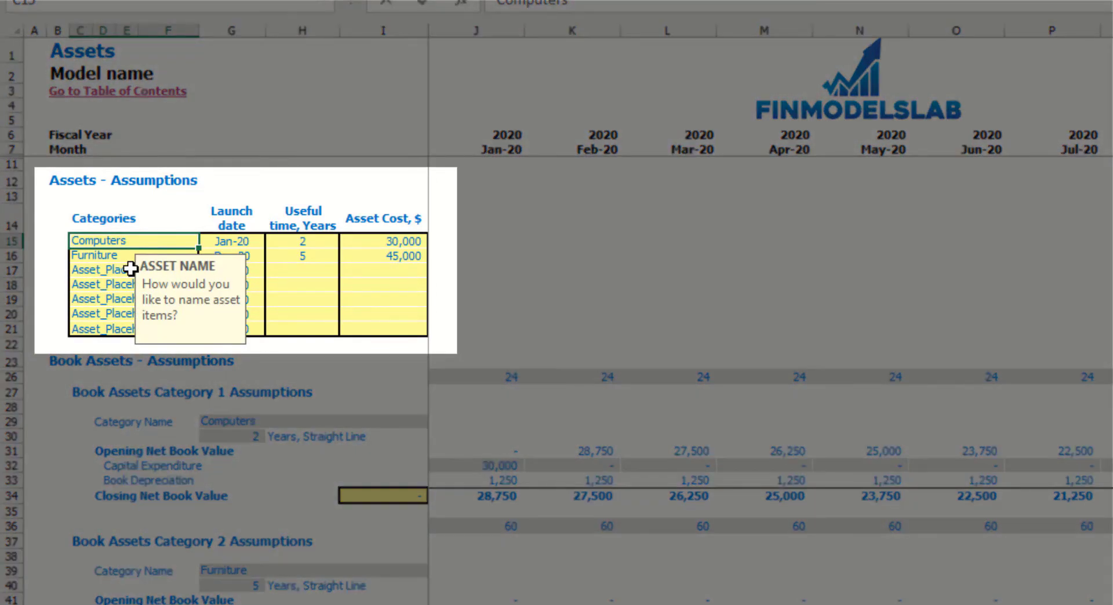
pyautogui.write('Office expe')
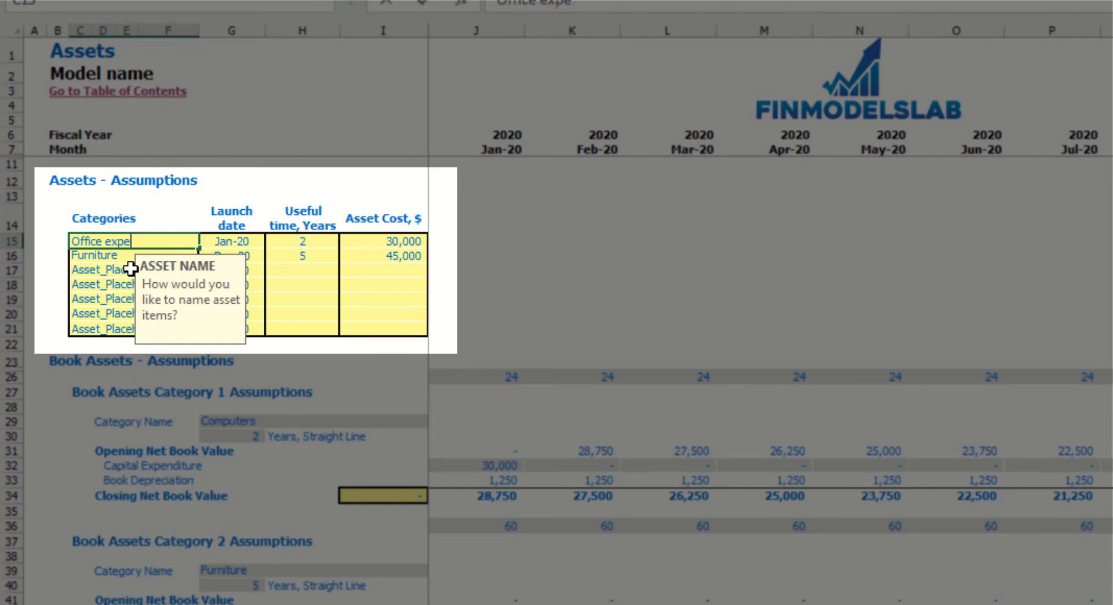
pyautogui.write('nses')
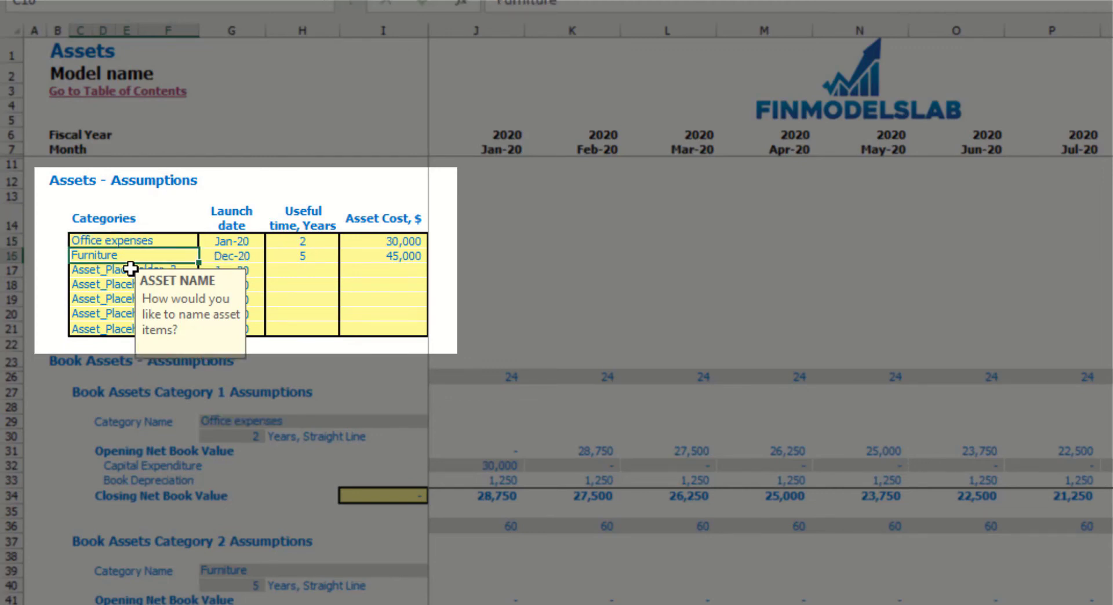
pyautogui.click(229, 241)
pyautogui.click(273, 242)
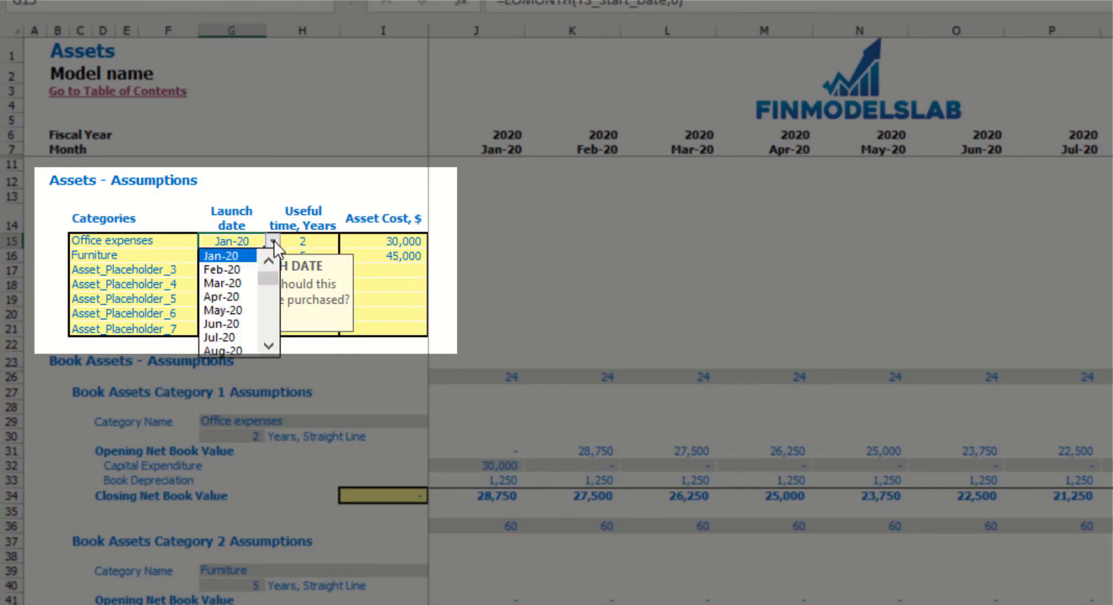
pyautogui.click(240, 286)
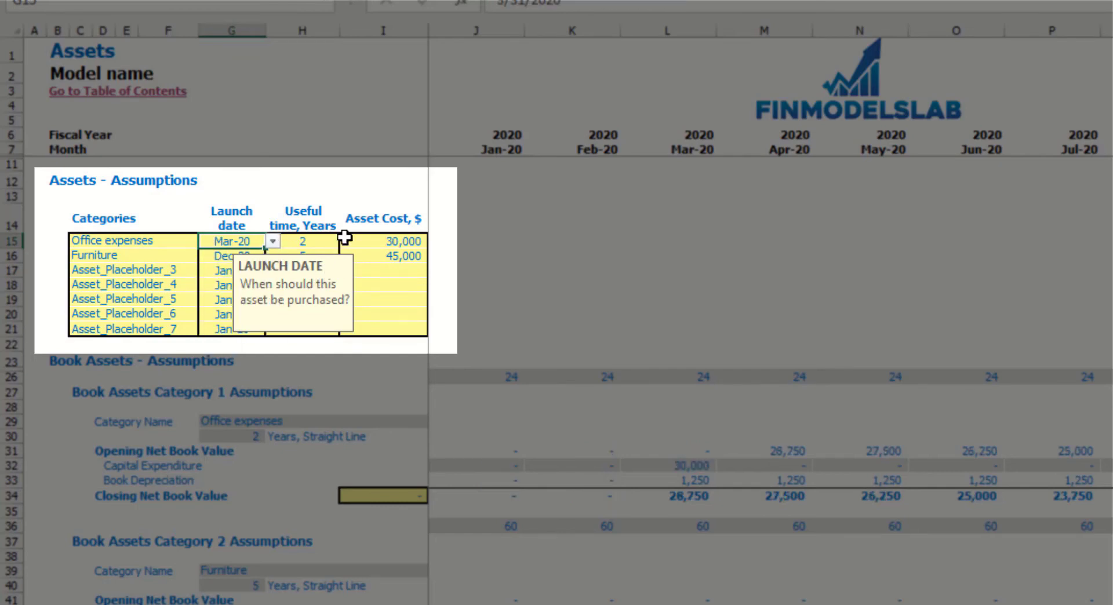
# - Set the Office expenses asset's useful time to 1 year and its cost to 50,000
pyautogui.click(322, 240)
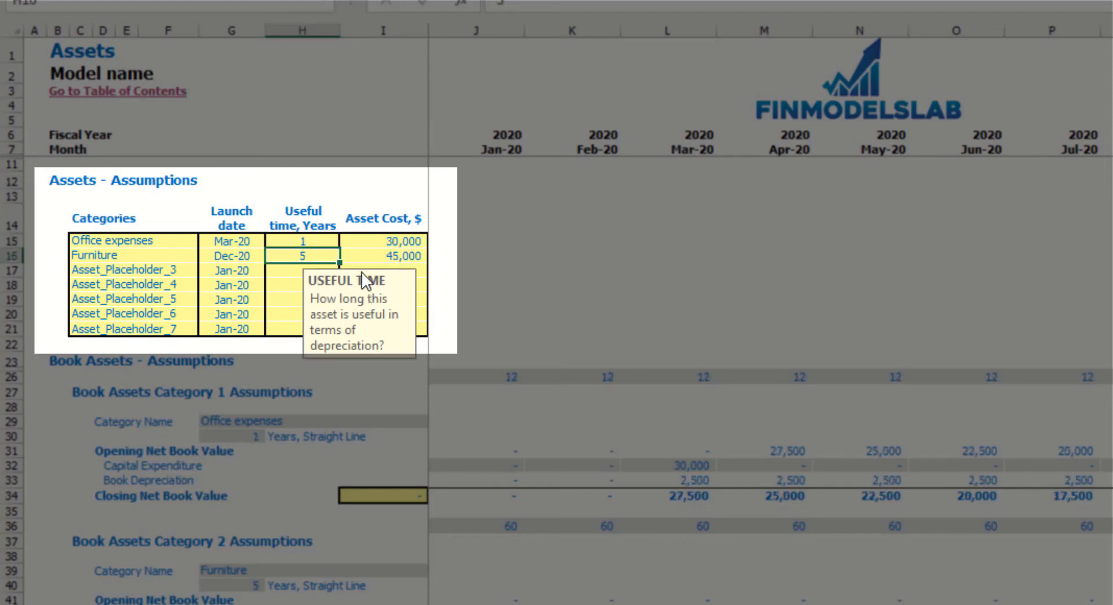
pyautogui.click(418, 243)
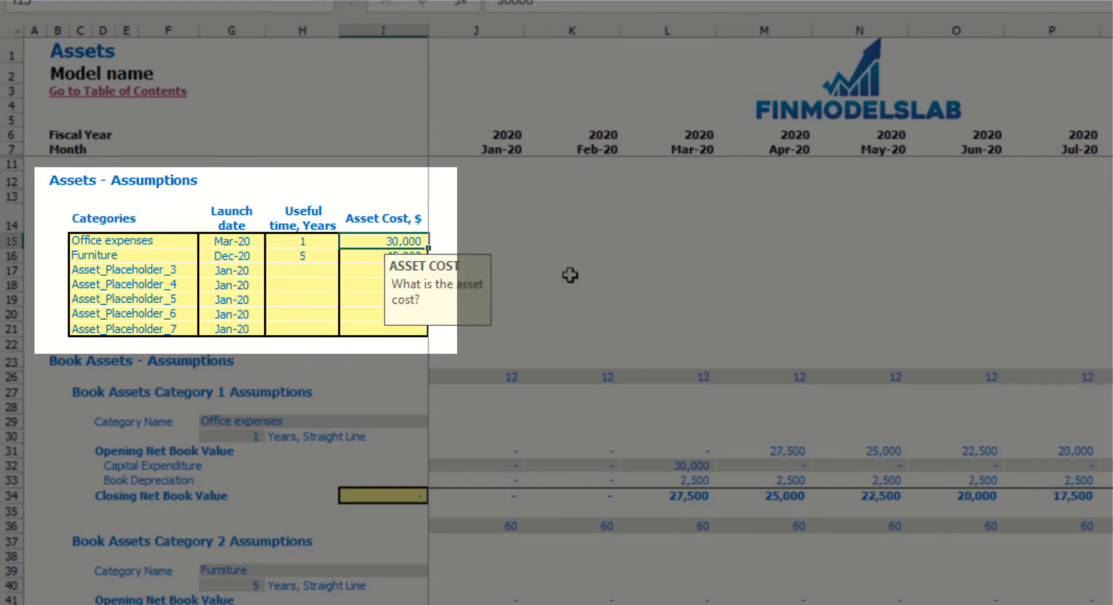
pyautogui.write('50000')
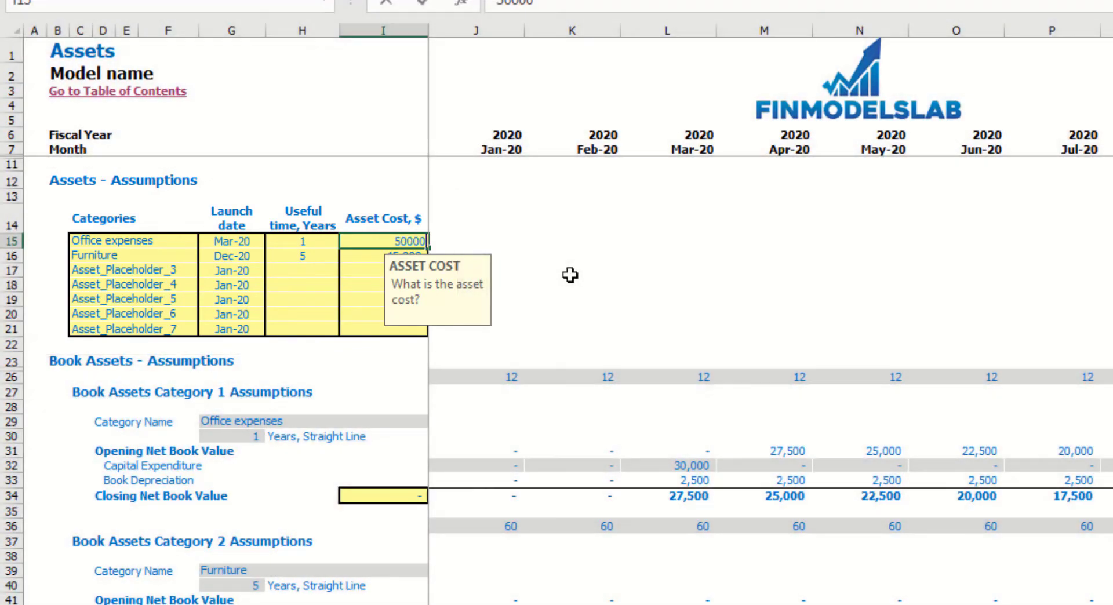
pyautogui.press('Return')
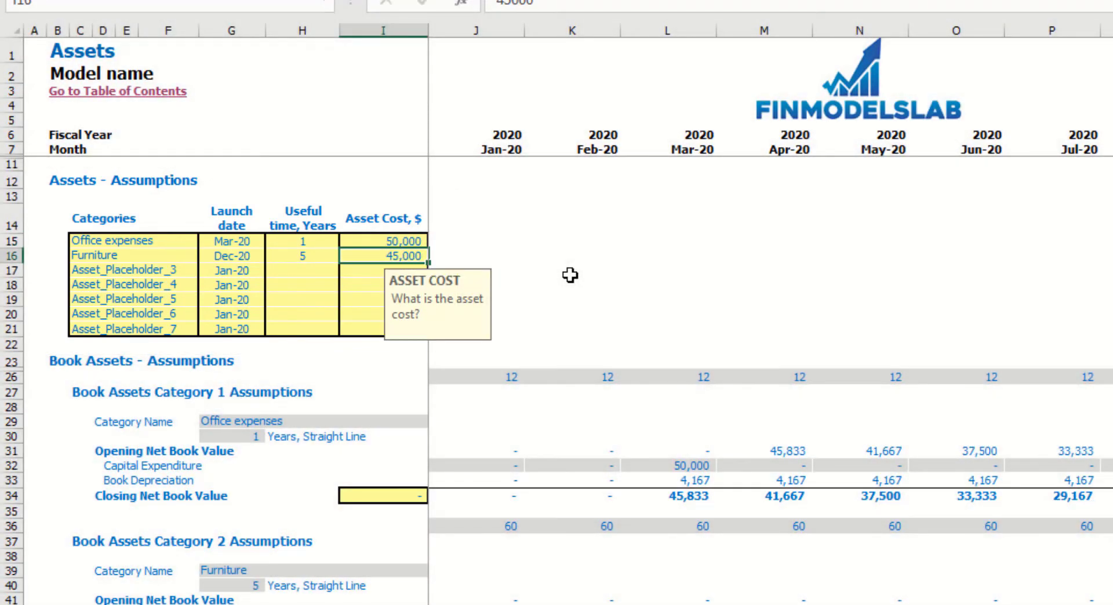
# - Check the Office expenses asset's capital expenditure in Mar-20 and its monthly book depreciation through the rest of 2020
pyautogui.click(10, 467)
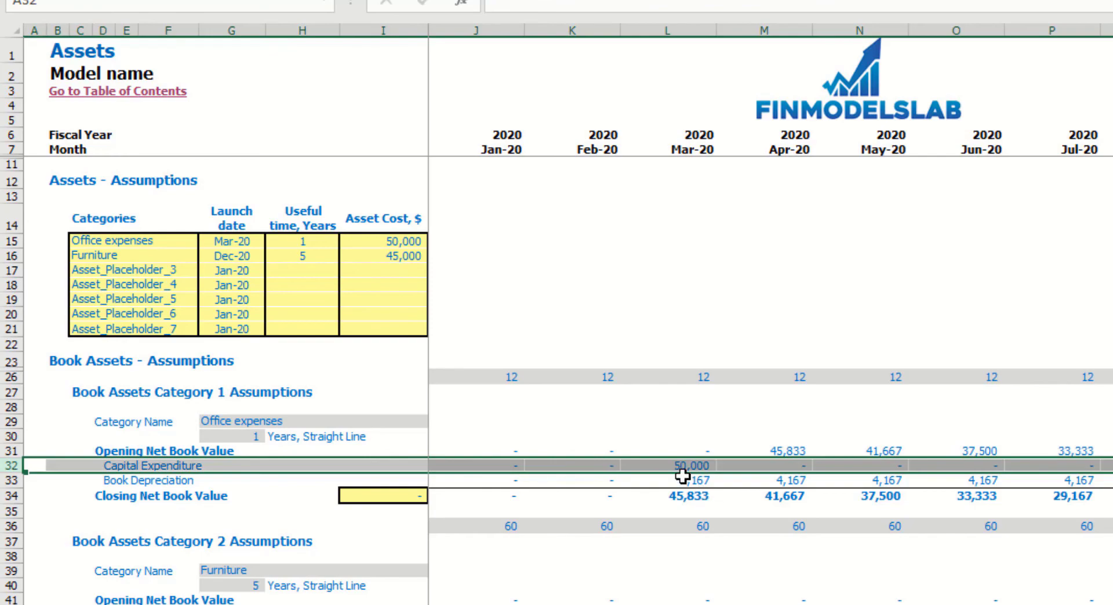
pyautogui.click(703, 465)
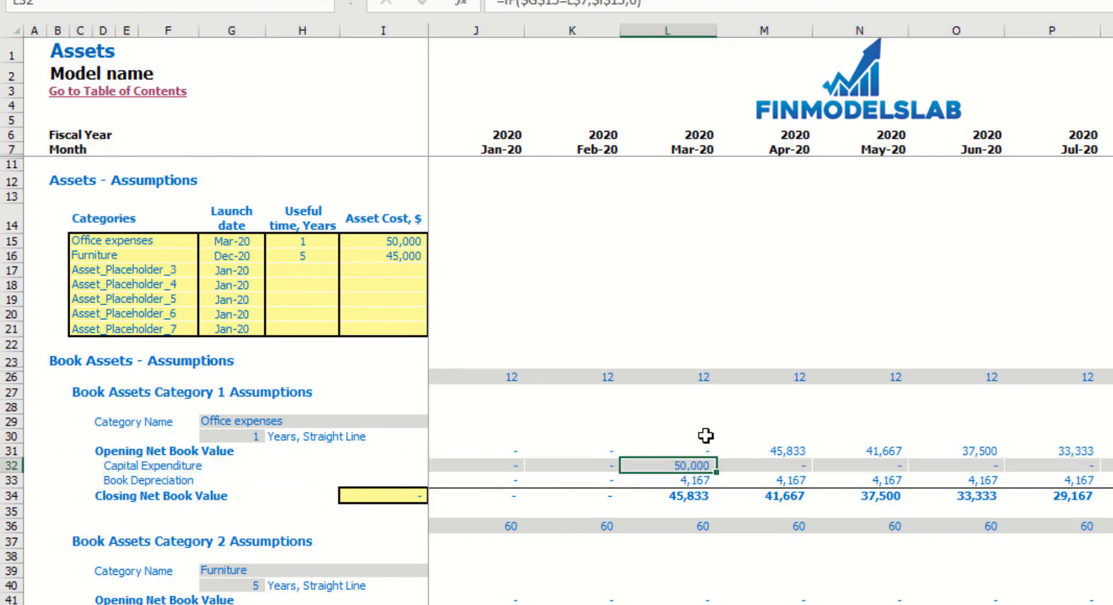
pyautogui.scroll(-2, 701, 426)
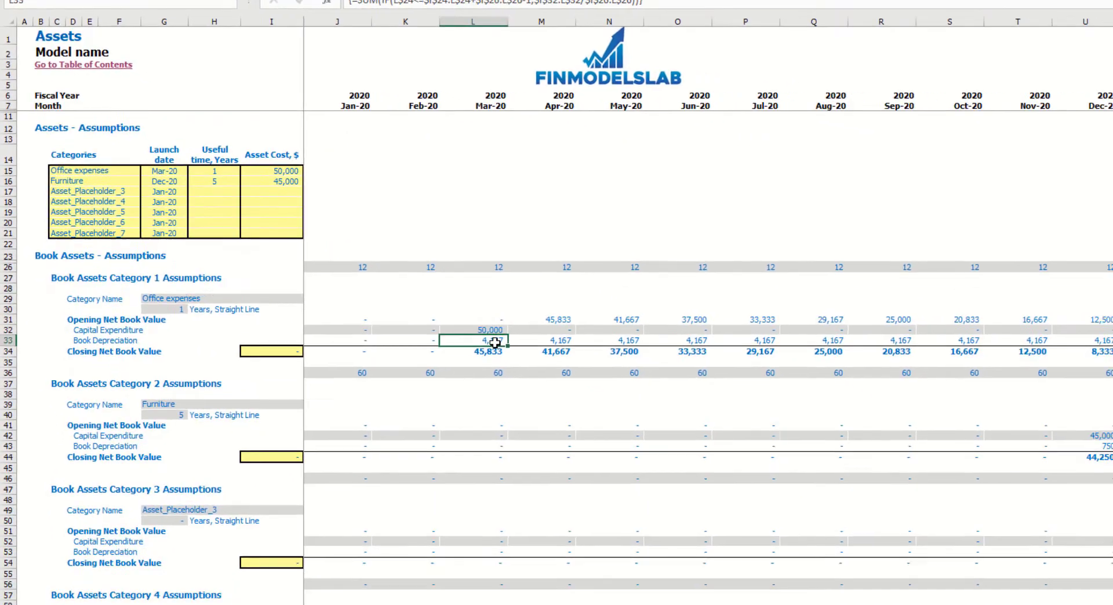
pyautogui.moveTo(464, 332); pyautogui.dragTo(630, 336)
pyautogui.moveTo(749, 331); pyautogui.dragTo(1111, 333)
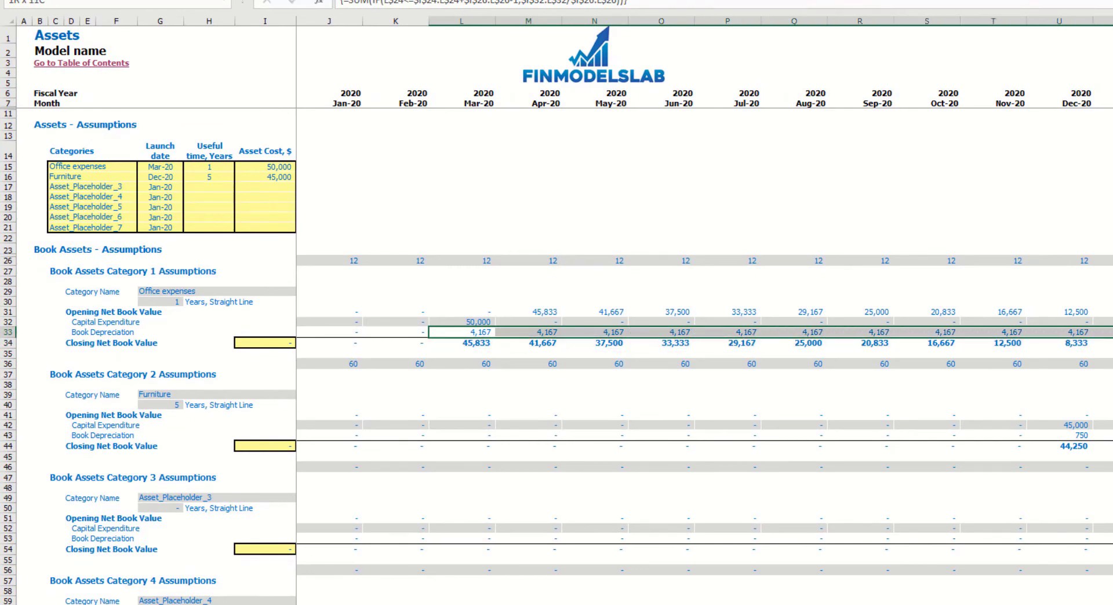
# - Set the Office expenses asset's useful time to 2 years and check its closing net book value at Feb-22
pyautogui.click(215, 167)
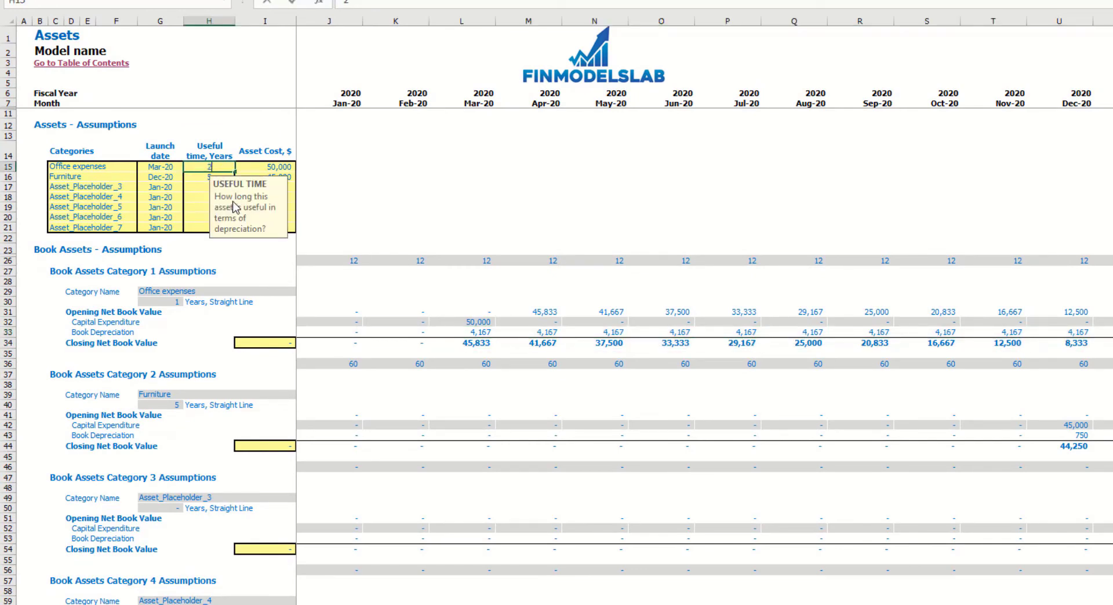
pyautogui.press('Return')
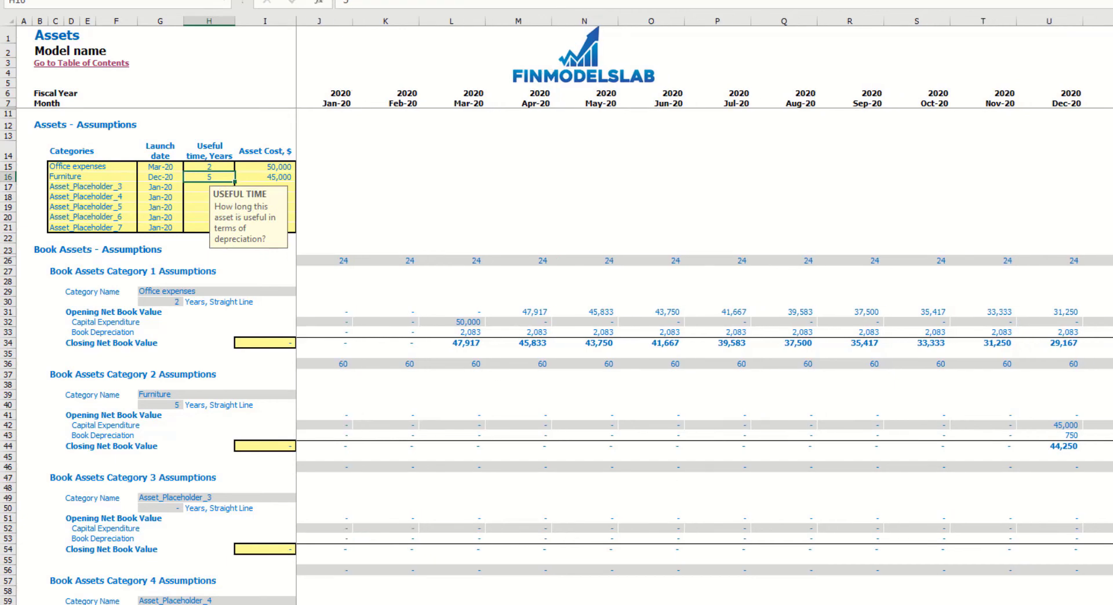
pyautogui.hscroll(10, 1036, 416)
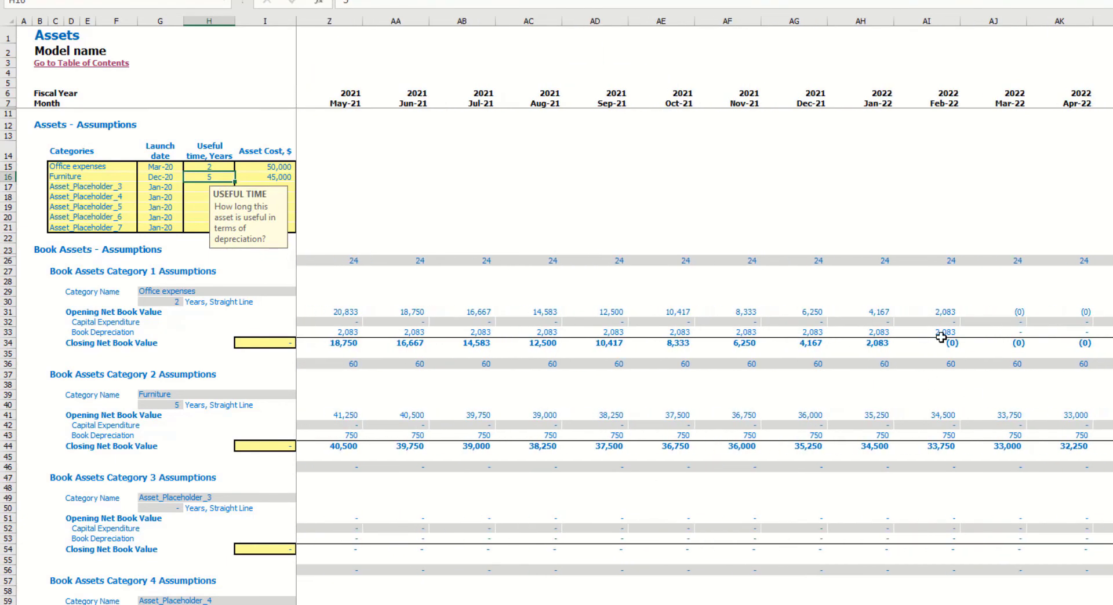
pyautogui.click(940, 346)
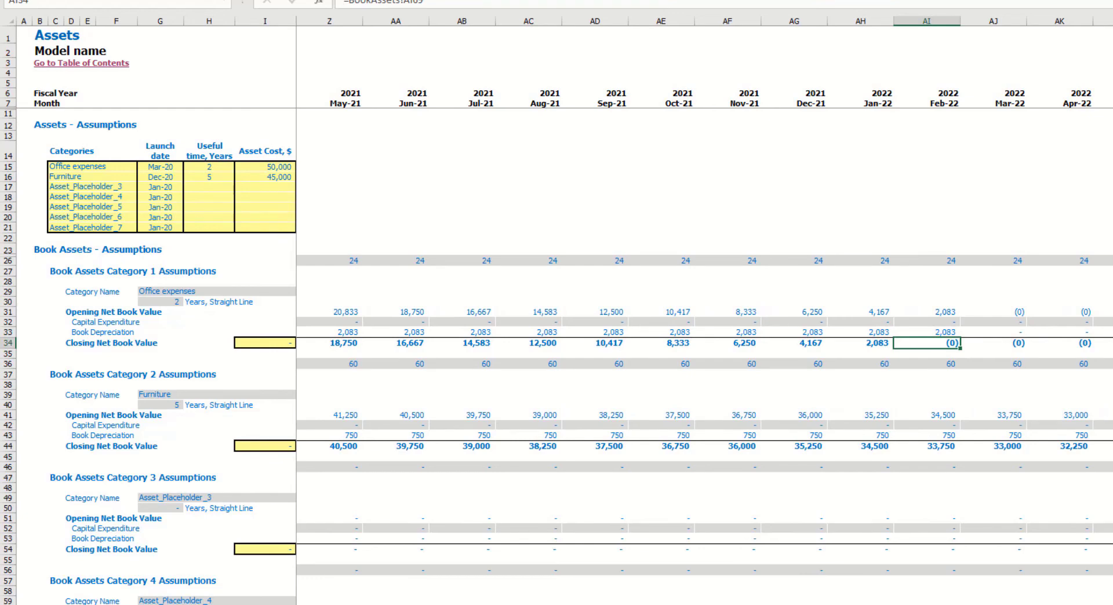
# - Examine the Office expenses closing net book values from Mar-20 to Dec-20 and the remaining asset categories
pyautogui.hscroll(-5, 927, 342)
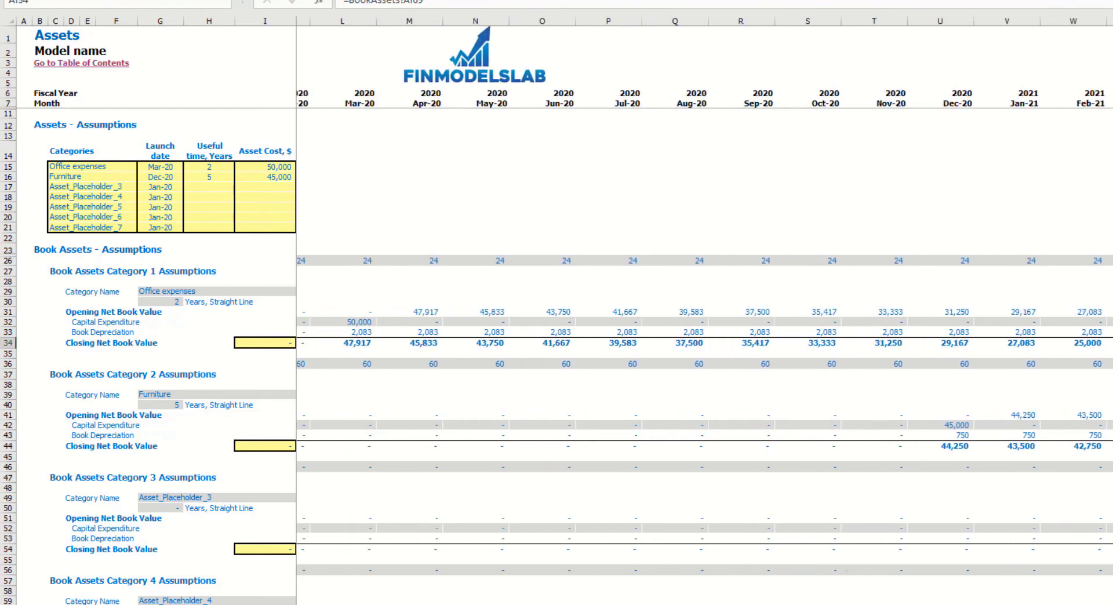
pyautogui.hscroll(-2, 702, 233)
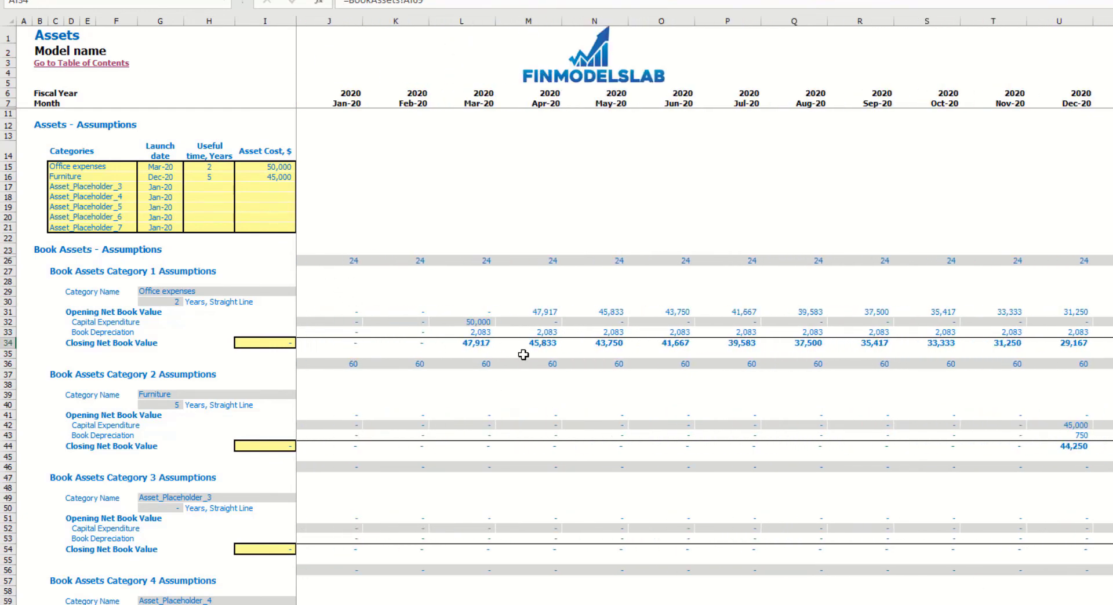
pyautogui.moveTo(484, 341); pyautogui.dragTo(1105, 343)
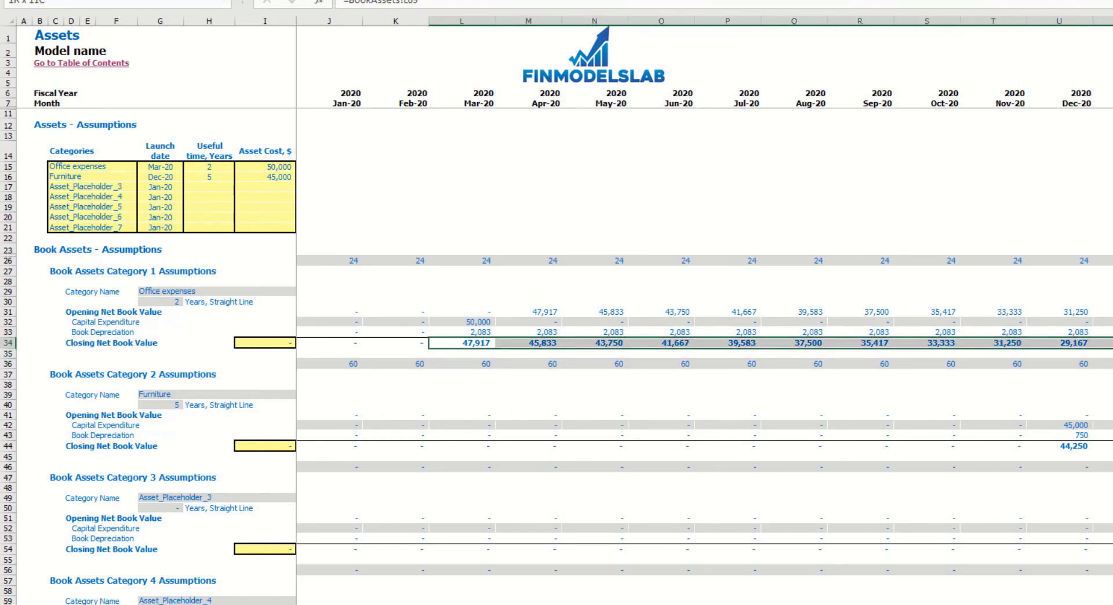
pyautogui.moveTo(80, 176); pyautogui.dragTo(95, 224)
pyautogui.click(381, 181)
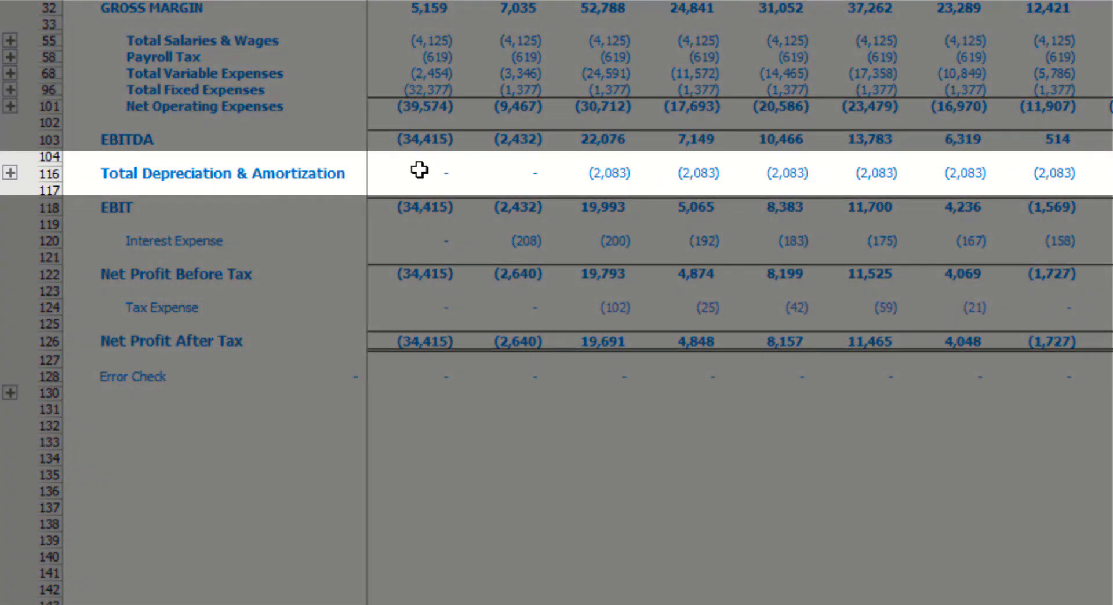
# - Check total depreciation in the income statement, fixed assets capital expenditure in the cash flow and fixed assets in the balance sheet
pyautogui.moveTo(420, 169); pyautogui.dragTo(1056, 169)
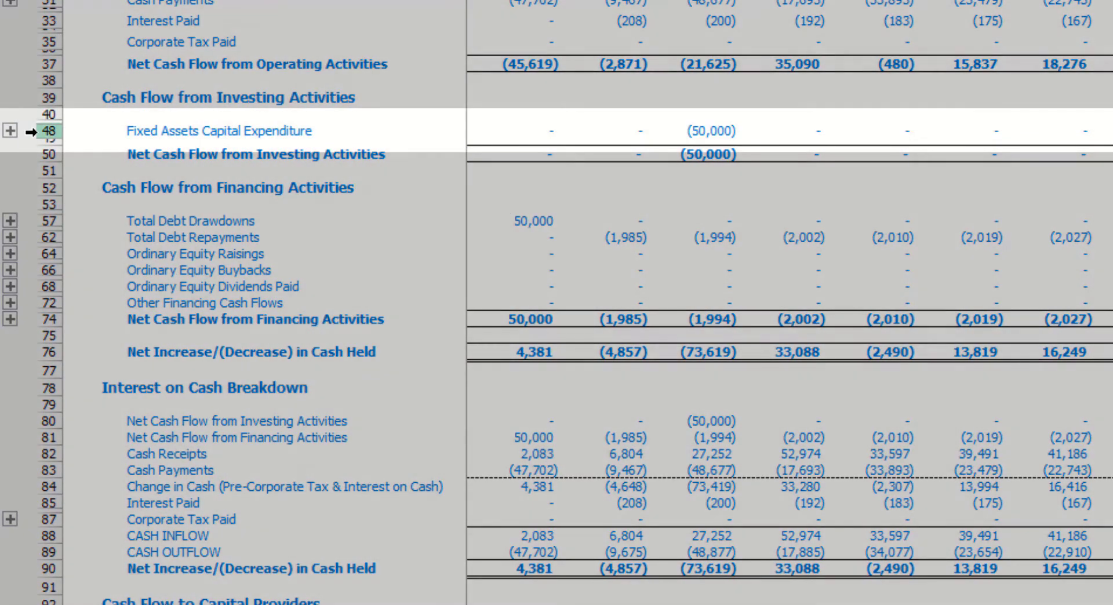
pyautogui.click(30, 132)
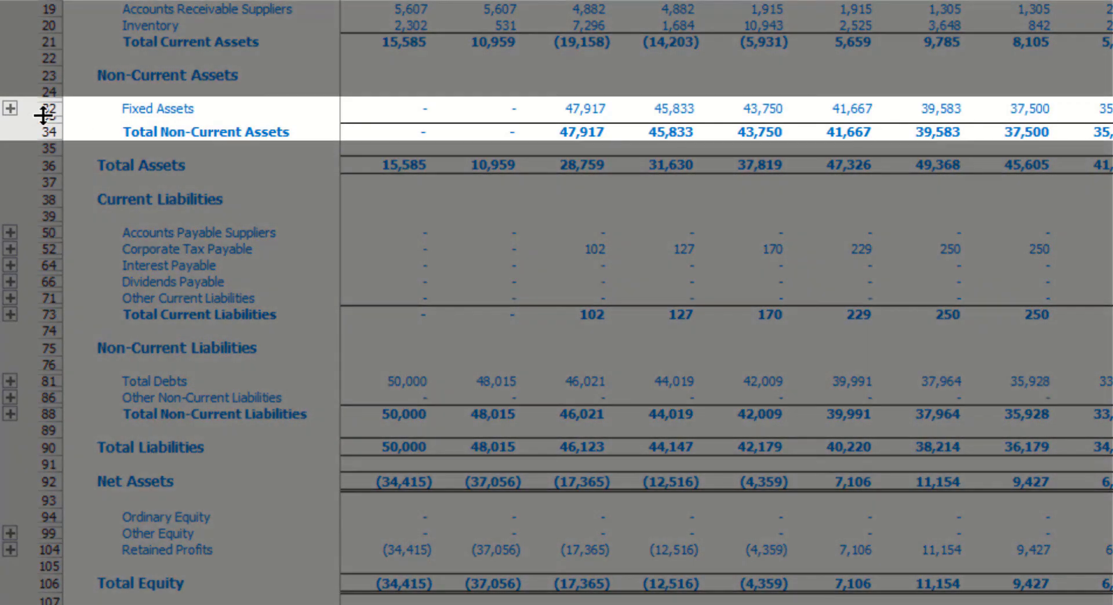
pyautogui.click(43, 110)
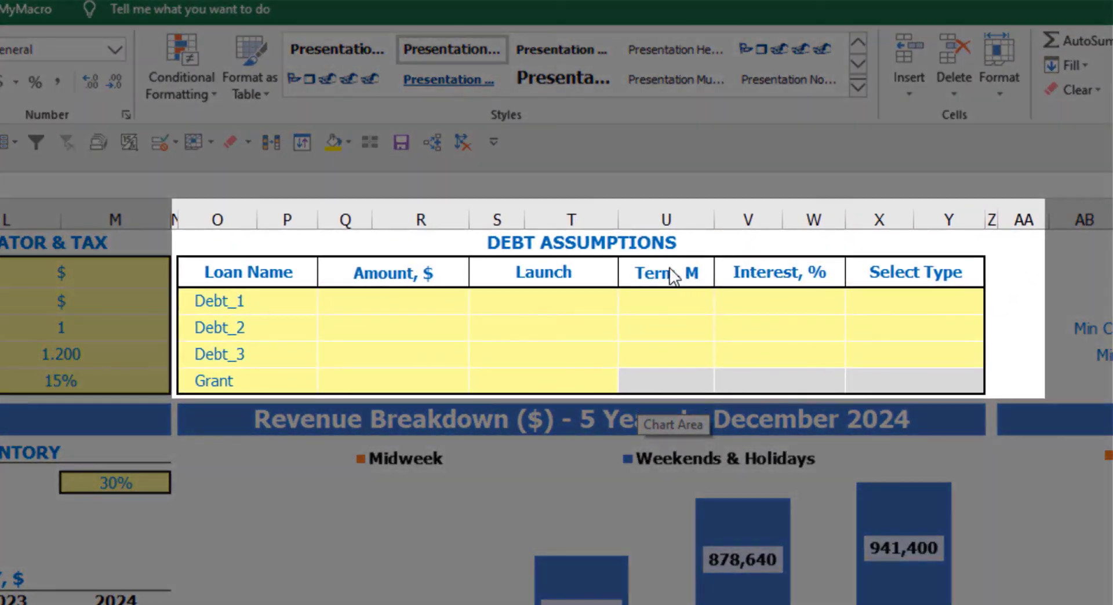
# - In the debt assumptions, try the Annuity repayment type for Debt_1 and settle on Usual
pyautogui.click(649, 242)
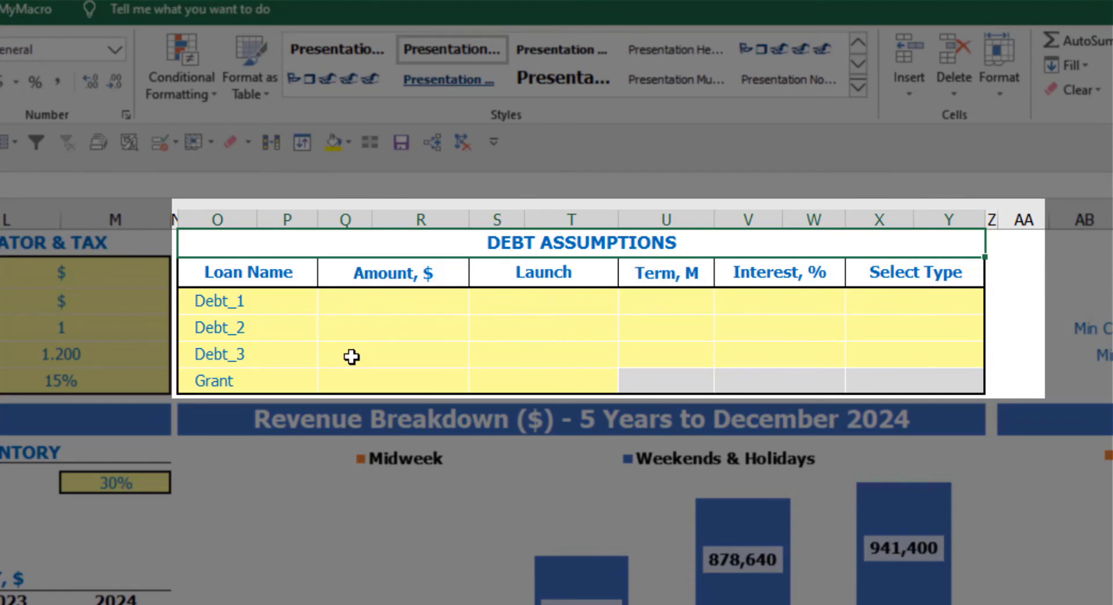
pyautogui.click(978, 296)
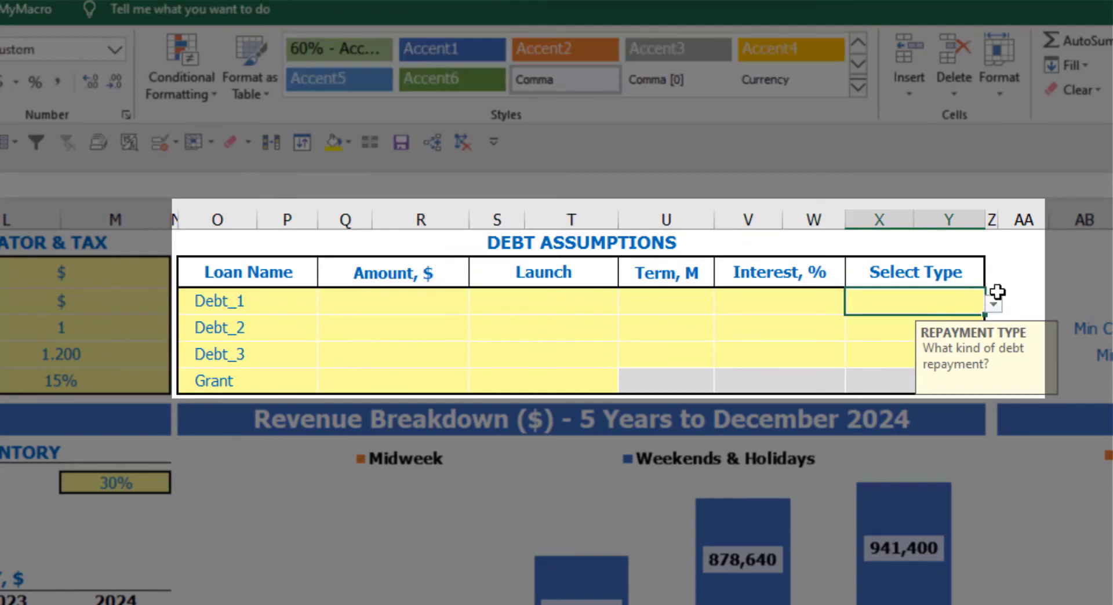
pyautogui.click(994, 304)
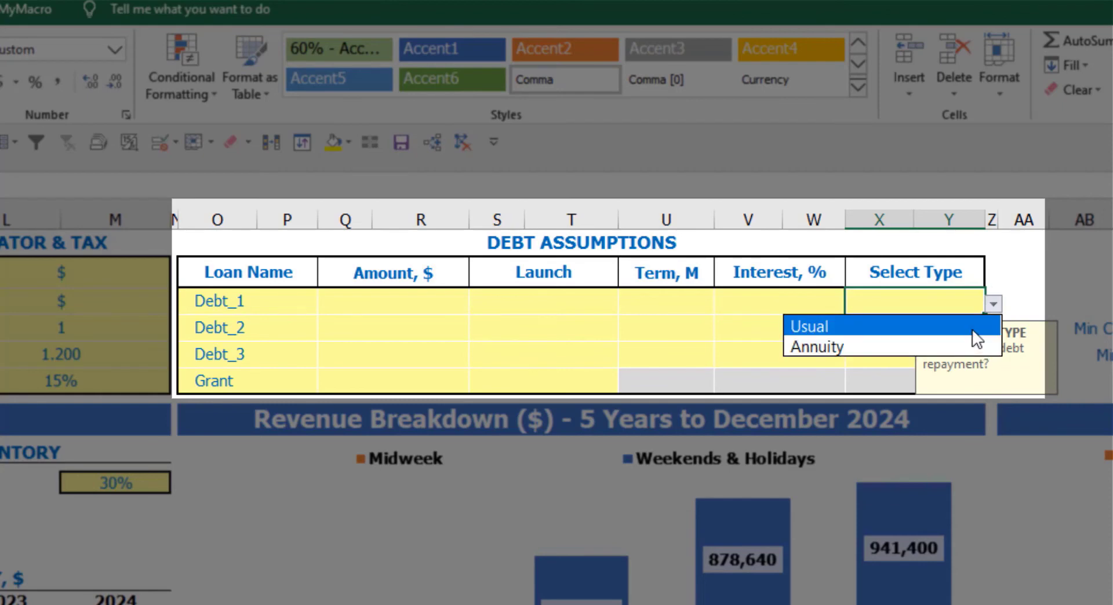
pyautogui.click(967, 342)
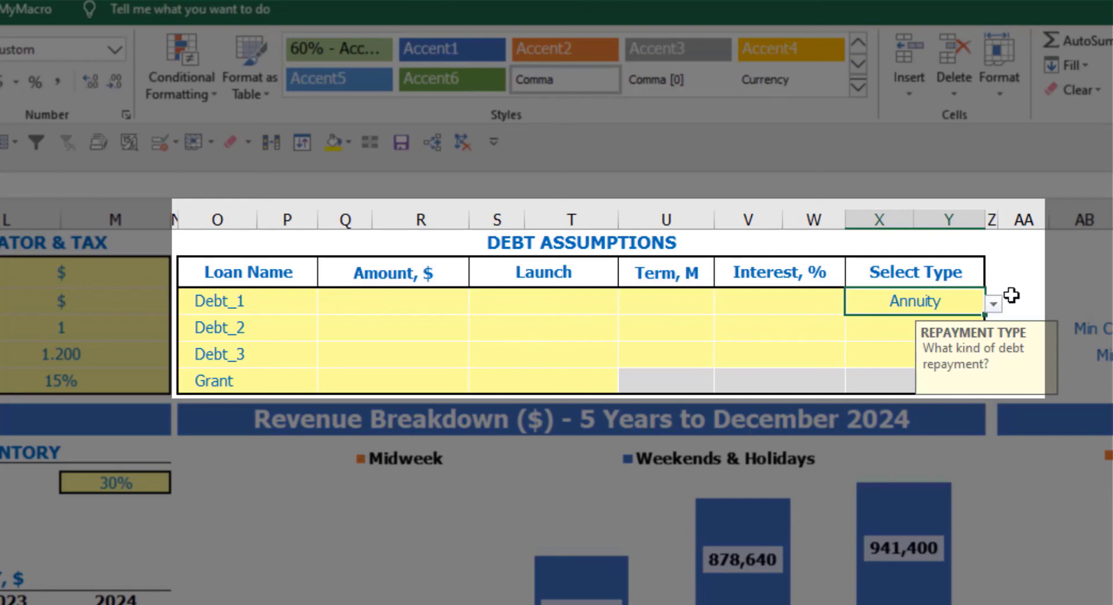
pyautogui.click(993, 305)
pyautogui.click(958, 337)
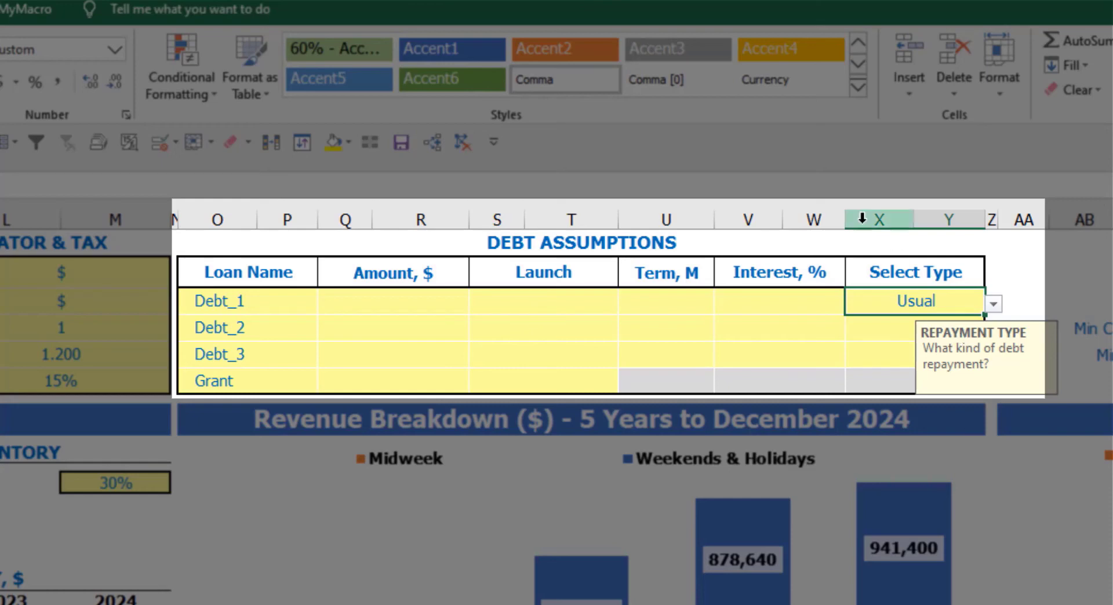
# - Set the Debt_1 loan amount to 1,000,000 and its launch date to Feb-20
pyautogui.click(440, 302)
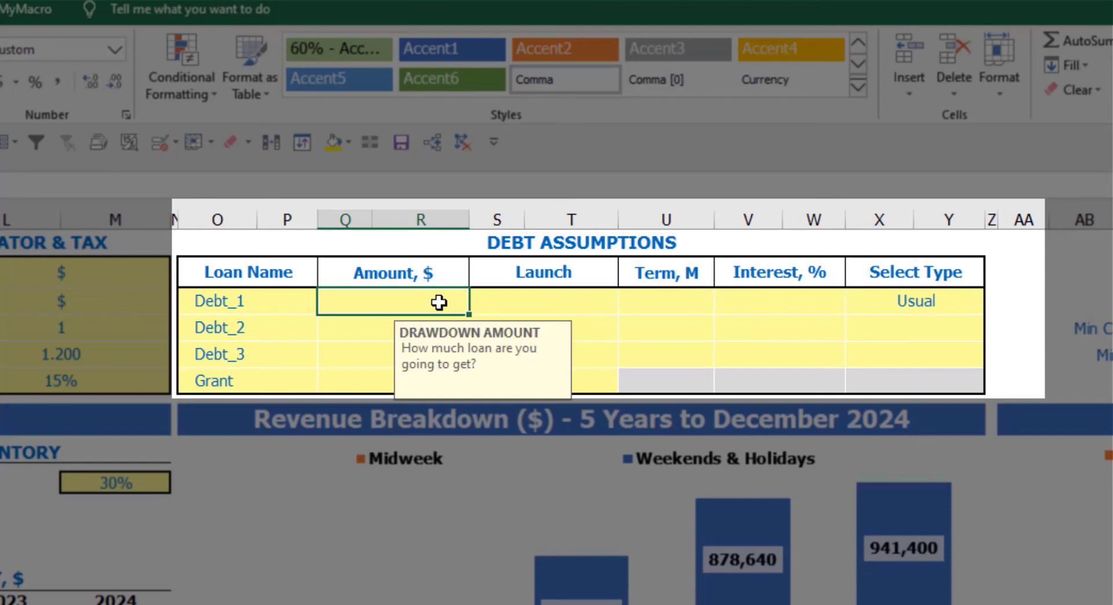
pyautogui.write('1,0')
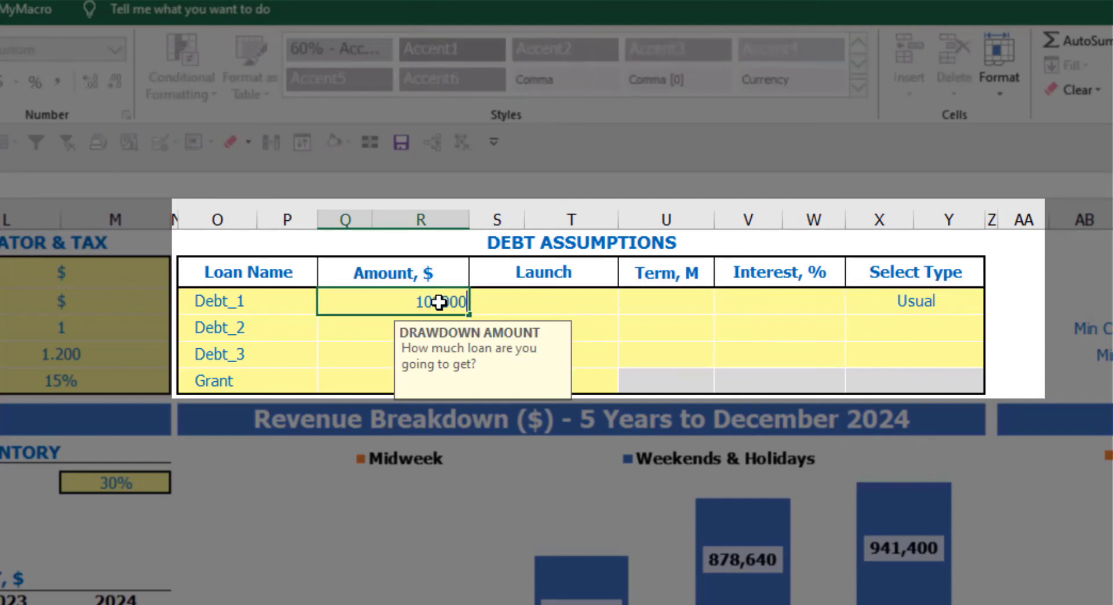
pyautogui.write('00,000')
pyautogui.press('Return')
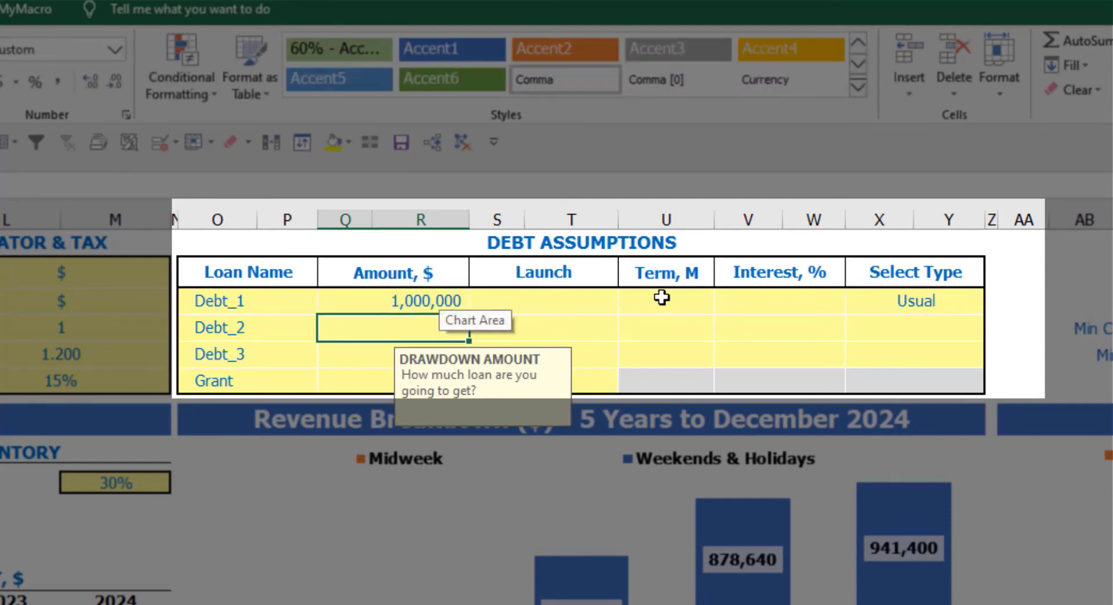
pyautogui.click(614, 300)
pyautogui.click(627, 307)
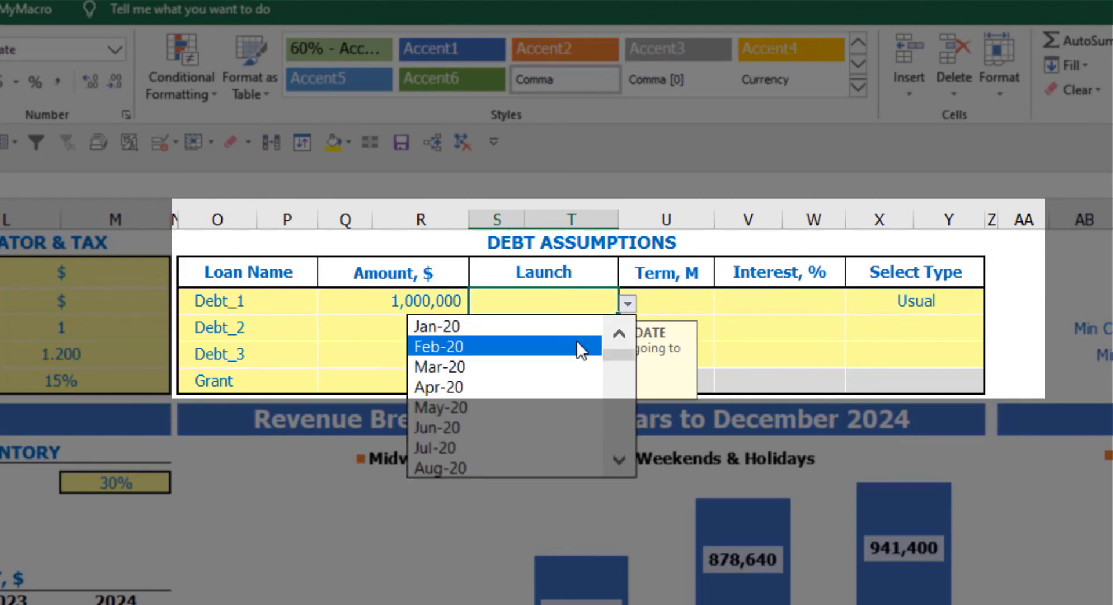
pyautogui.click(583, 348)
# - Set the Debt_1 repayment term to 60 months and its annual interest rate to 5%
pyautogui.click(668, 293)
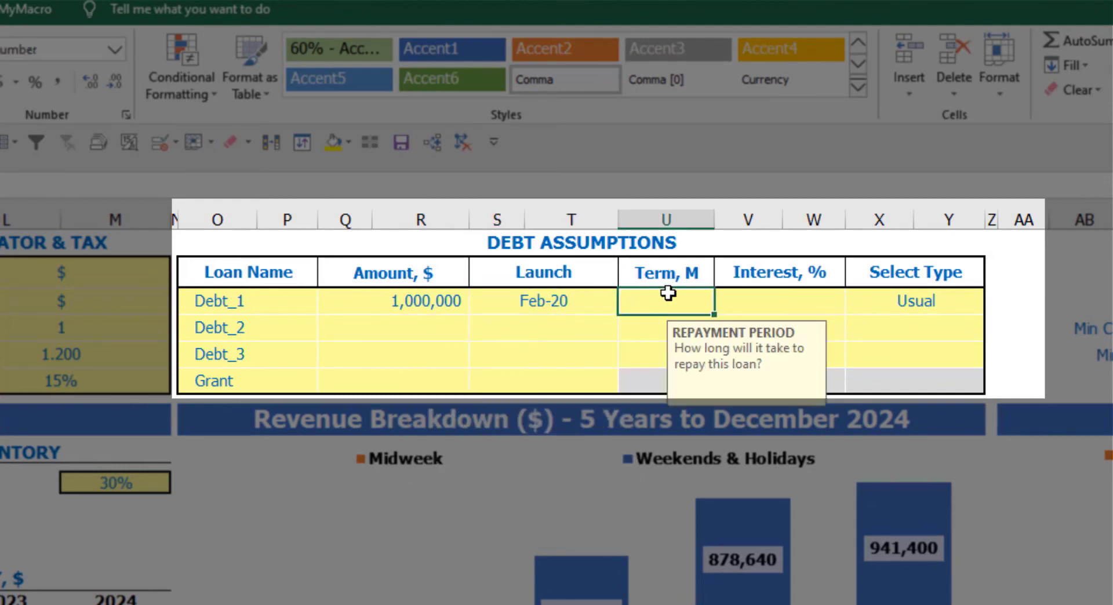
pyautogui.write('60')
pyautogui.press('Return')
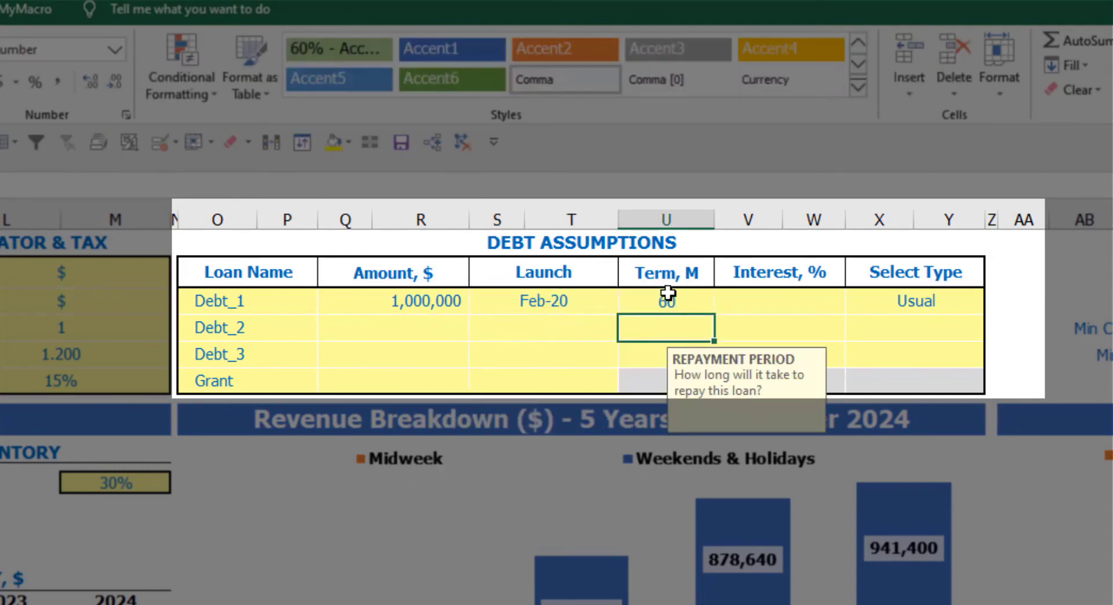
pyautogui.click(734, 299)
pyautogui.write('5')
pyautogui.press('Return')
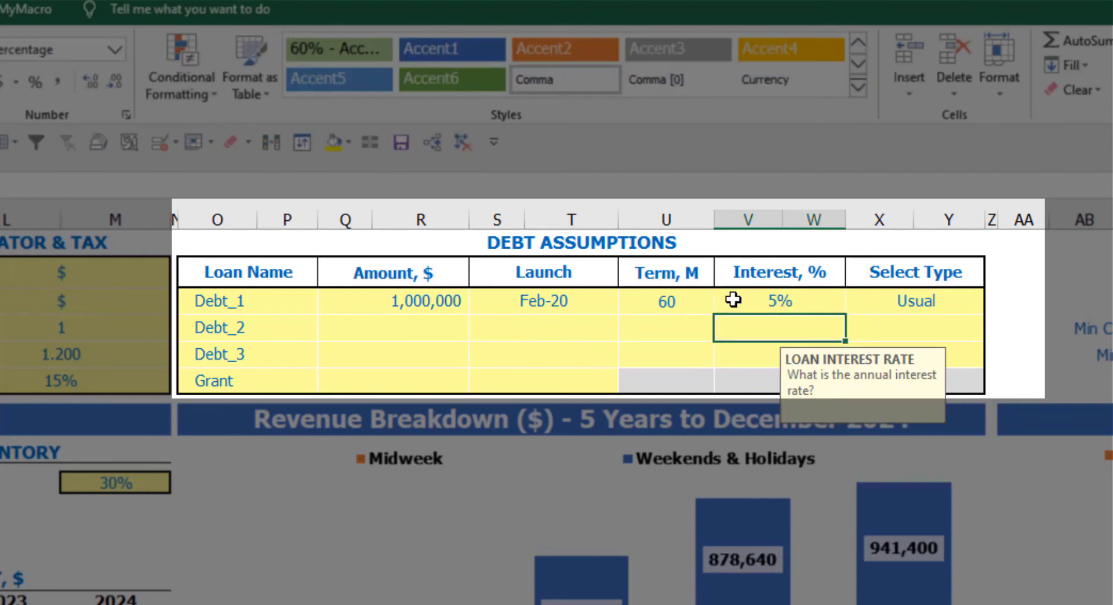
# - Enter a Grant amount of 500,000 with a launch date of Mar-20 in the debt assumptions
pyautogui.click(410, 385)
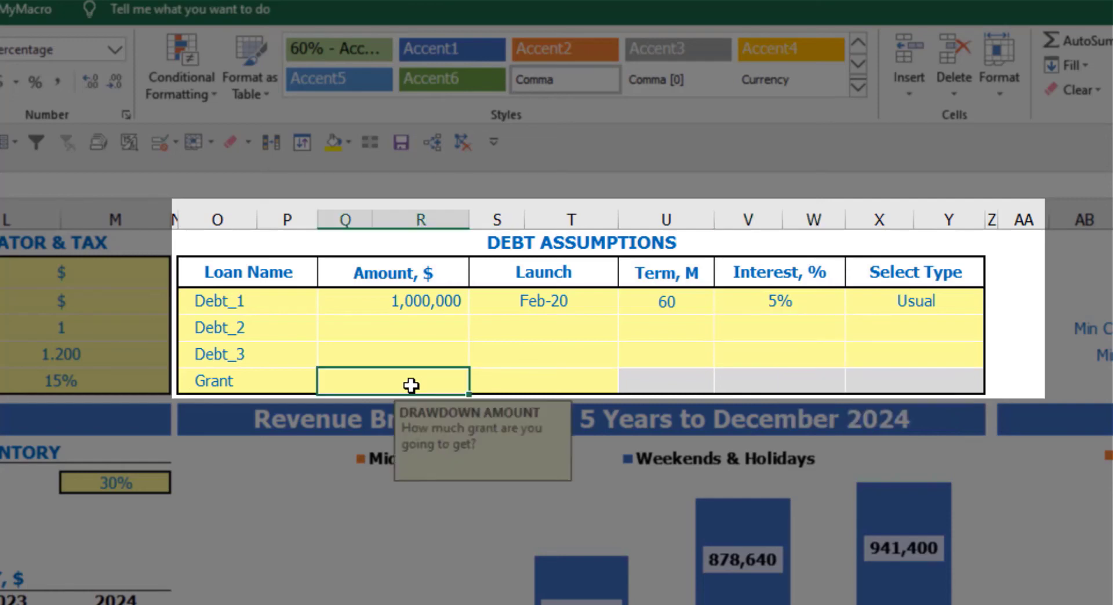
pyautogui.write('10')
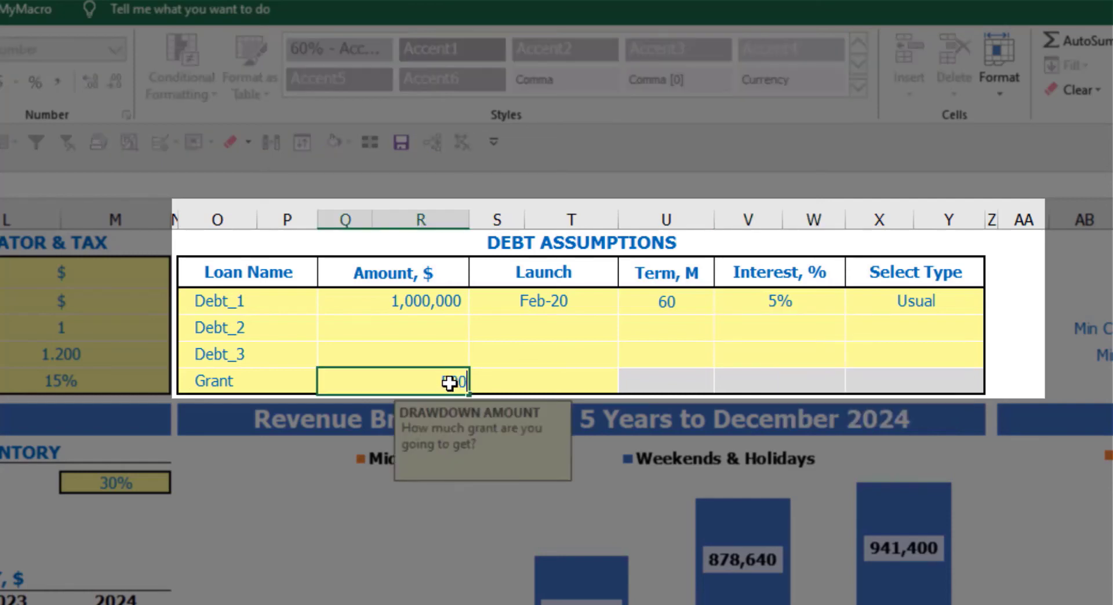
pyautogui.press('Return')
pyautogui.click(577, 384)
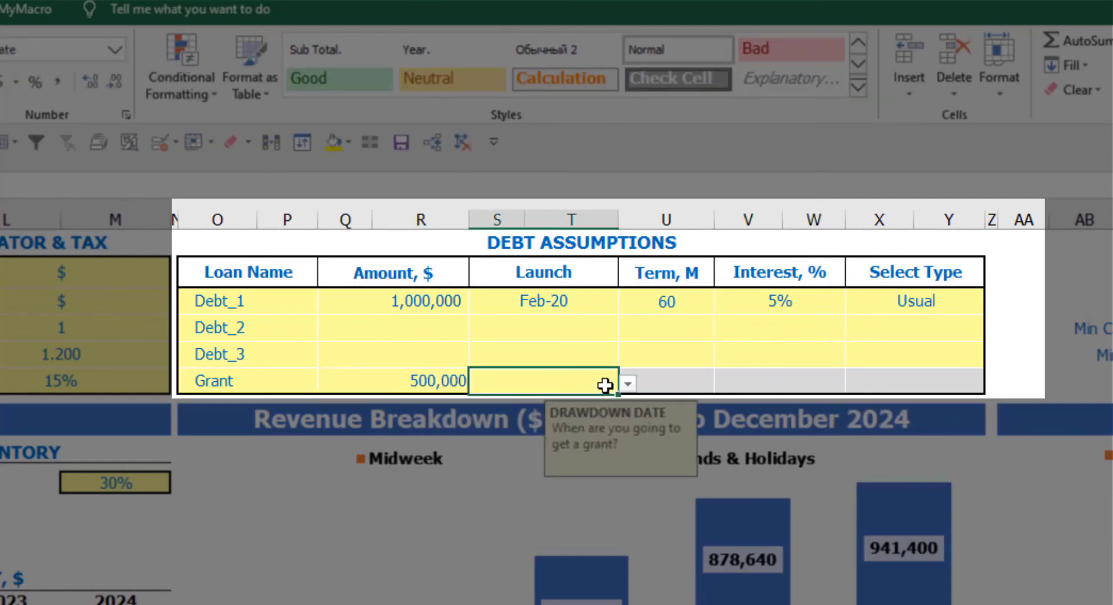
pyautogui.click(628, 384)
pyautogui.click(557, 441)
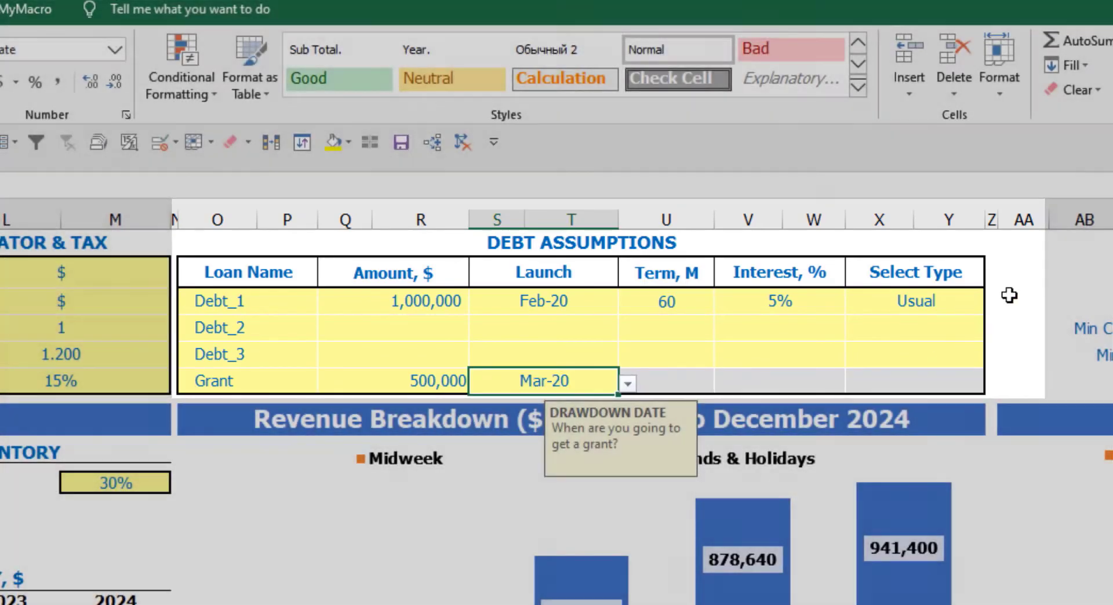
pyautogui.click(1015, 288)
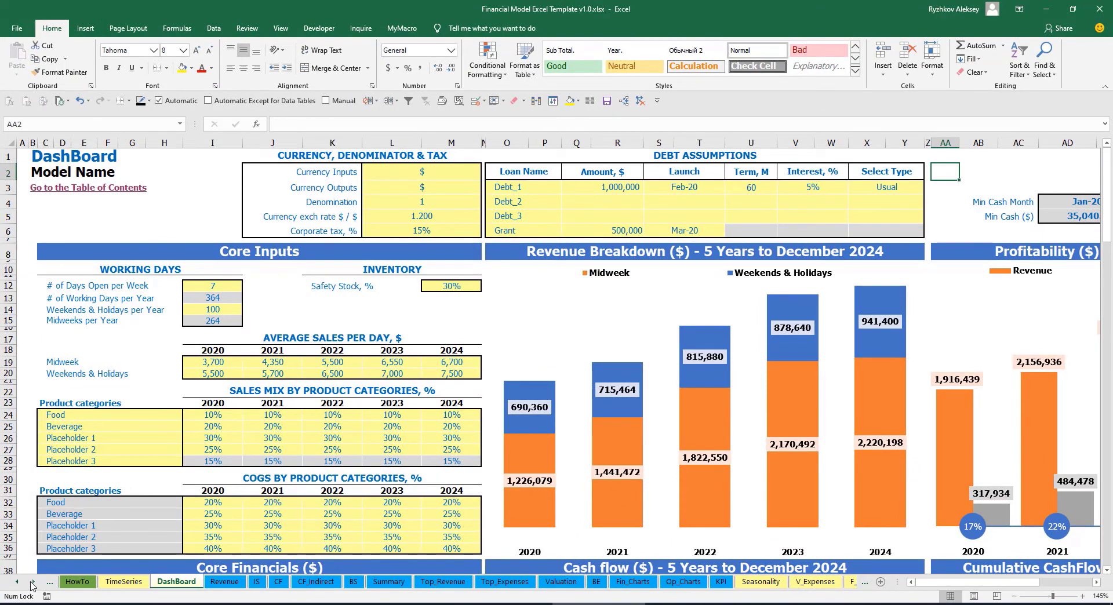
# - Examine the Capital sheet's drawdowns, repayments, balances and interest expense for Debt_1 through Debt_3 and total debts
pyautogui.click(32, 582)
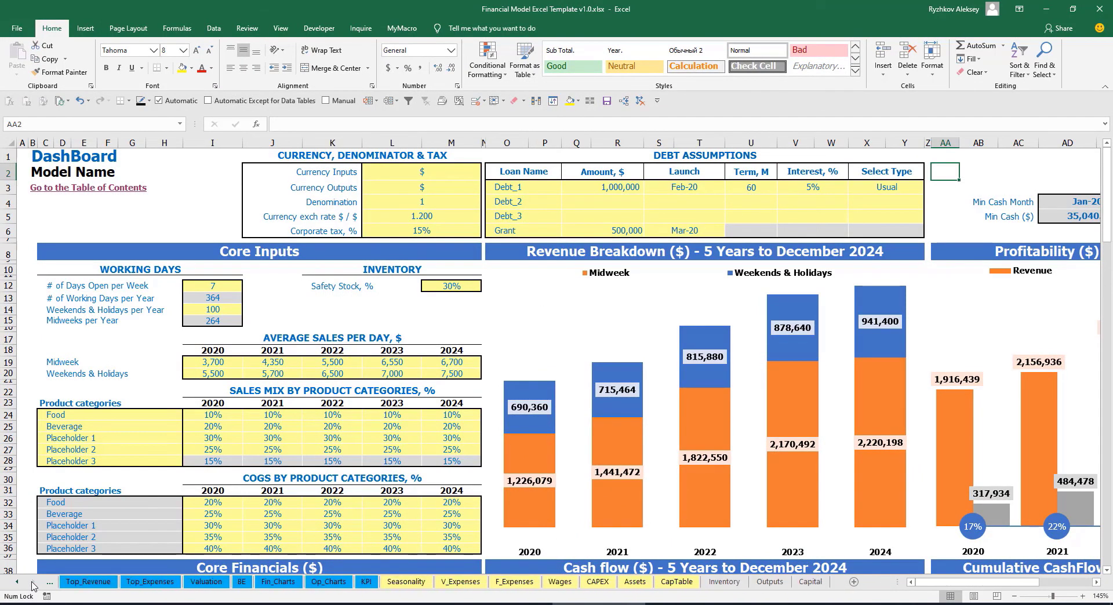
pyautogui.click(824, 586)
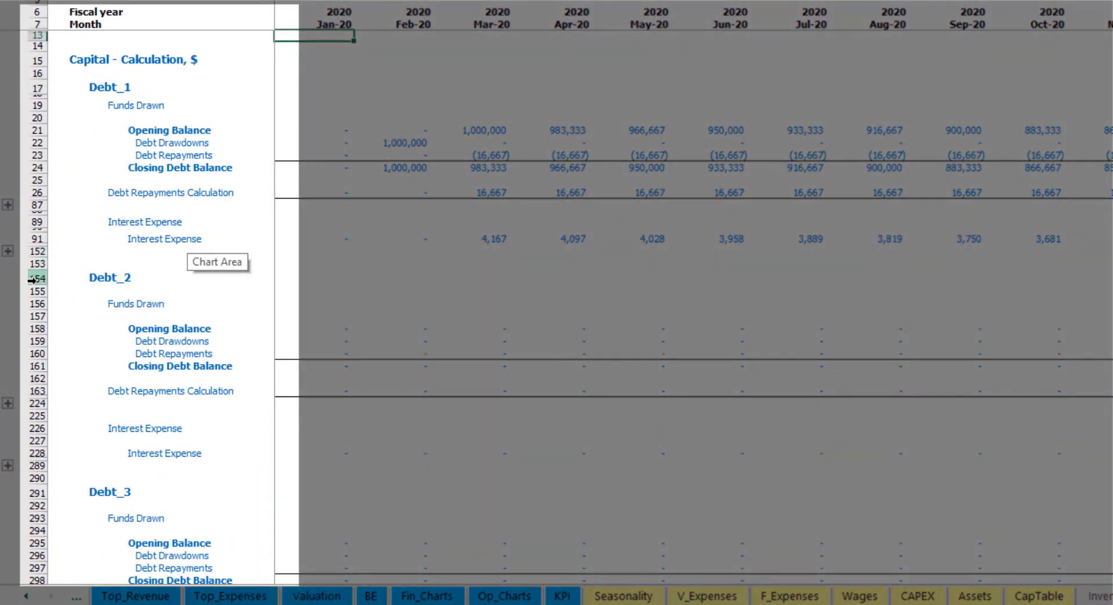
pyautogui.scroll(-5, 33, 252)
pyautogui.scroll(-3, 46, 254)
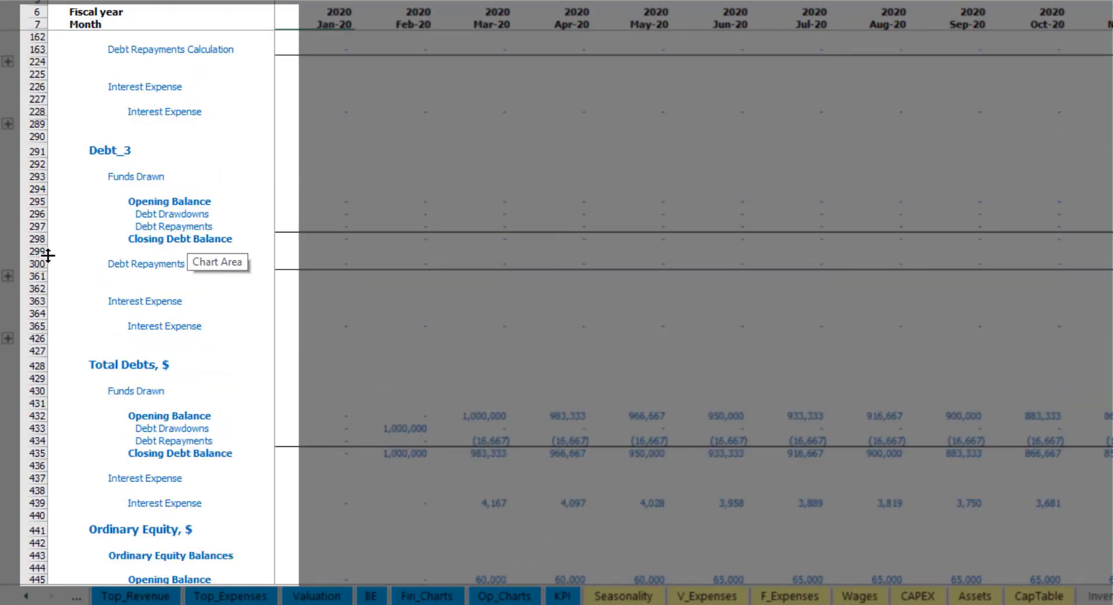
pyautogui.scroll(5, 70, 288)
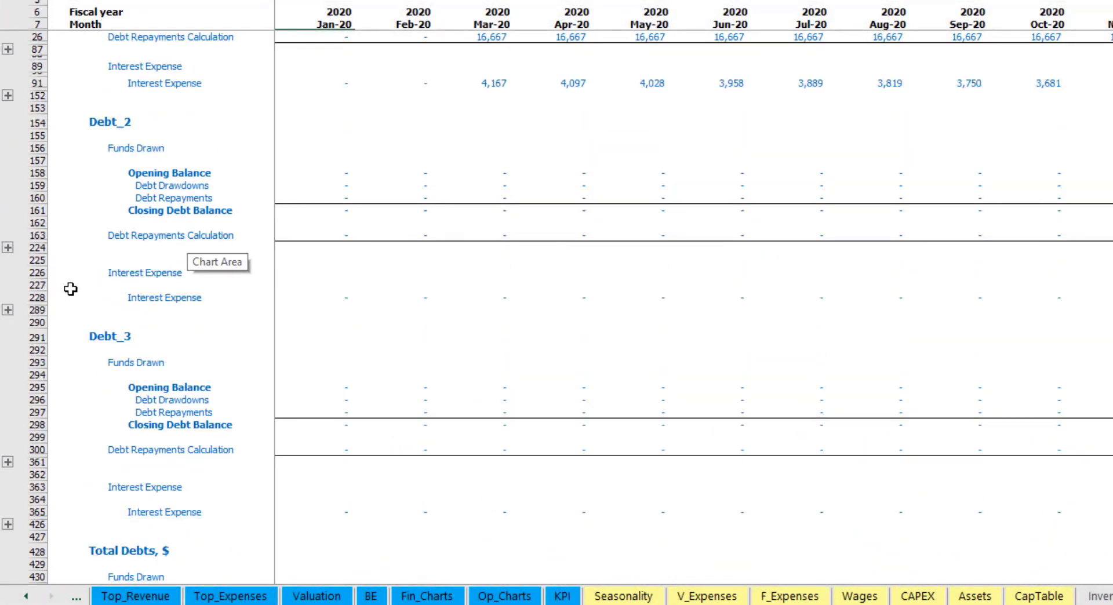
pyautogui.scroll(4, 70, 289)
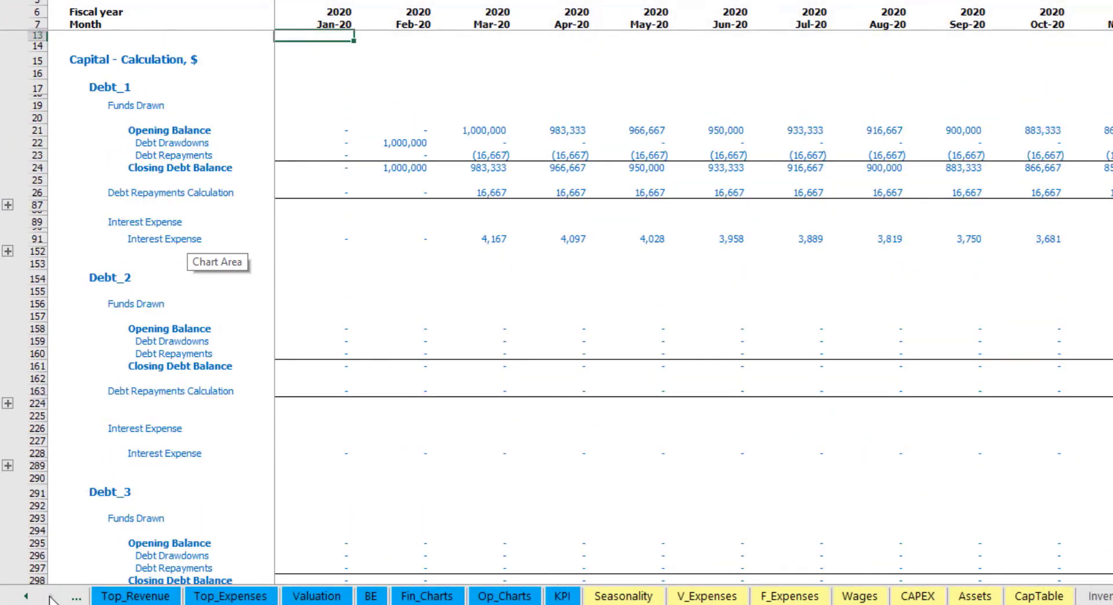
# - Check the monthly interest expense in the income statement
pyautogui.click(26, 596)
pyautogui.click(26, 596)
pyautogui.click(26, 596)
pyautogui.click(26, 596)
pyautogui.click(26, 596)
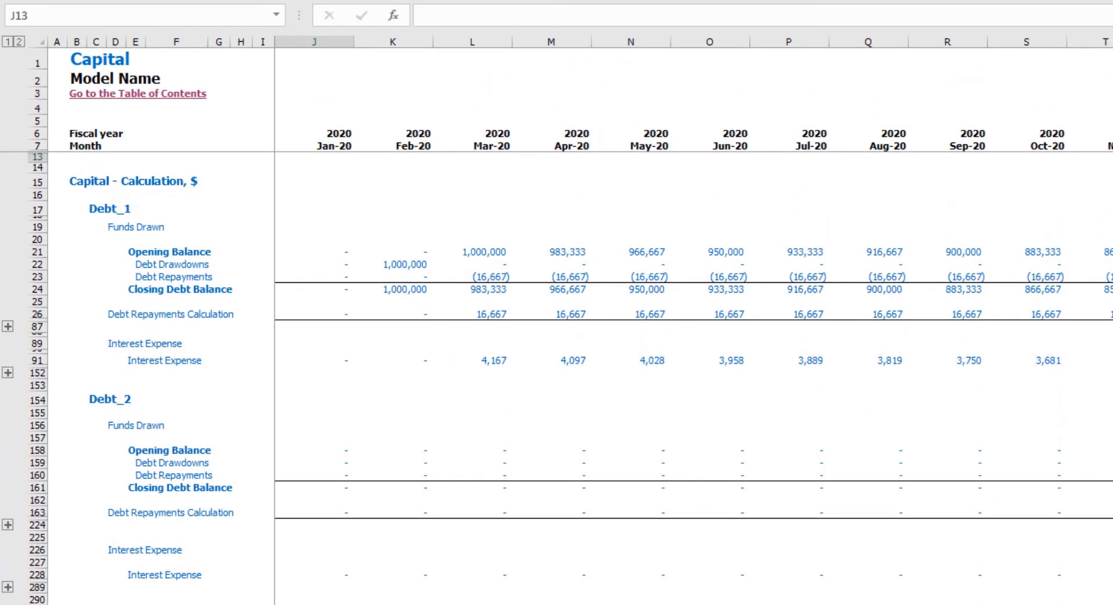
pyautogui.click(255, 603)
pyautogui.click(39, 379)
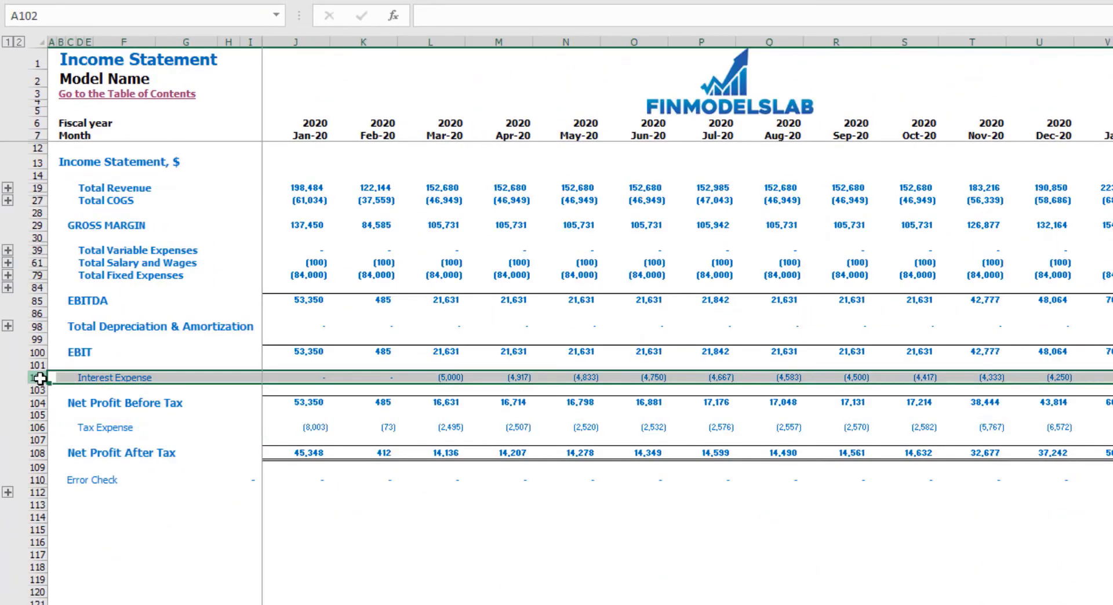
# - Check interest paid, debt drawdowns and debt repayments in the cash flow statement
pyautogui.click(284, 603)
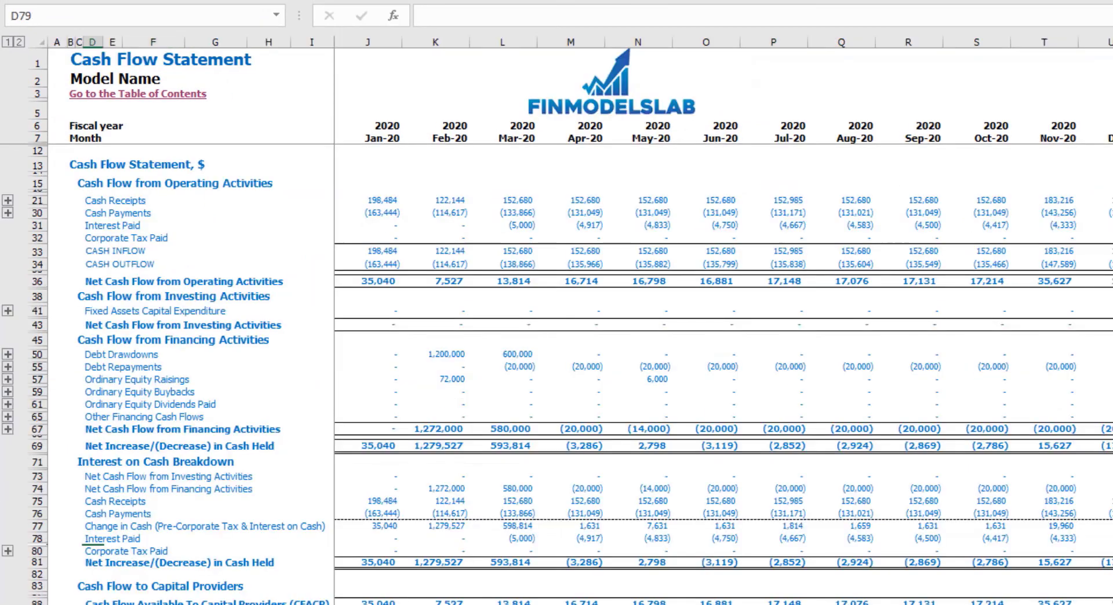
pyautogui.click(41, 226)
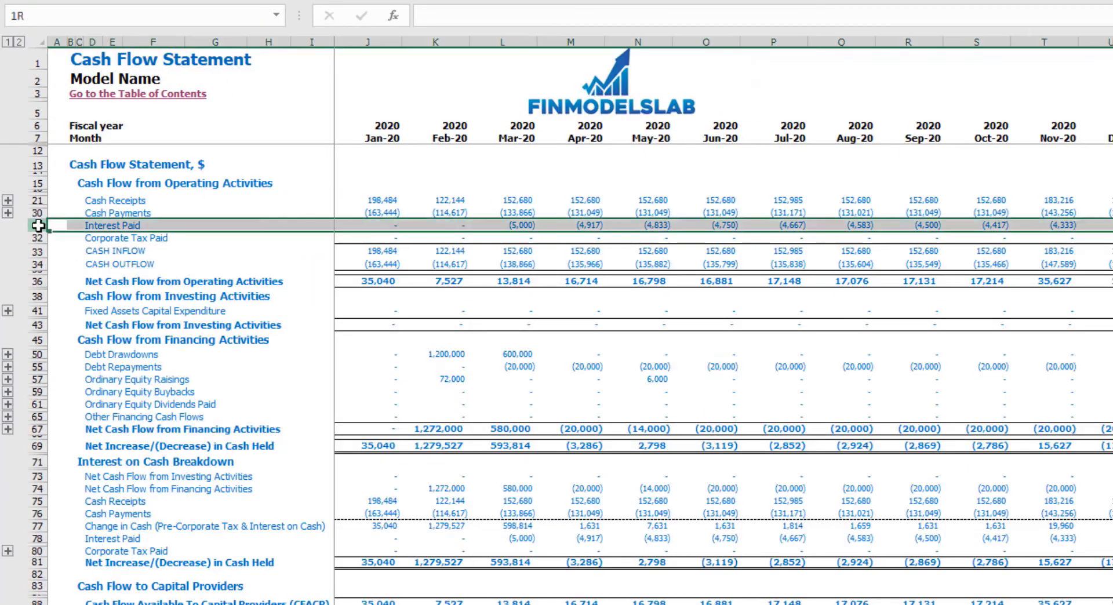
pyautogui.click(38, 354)
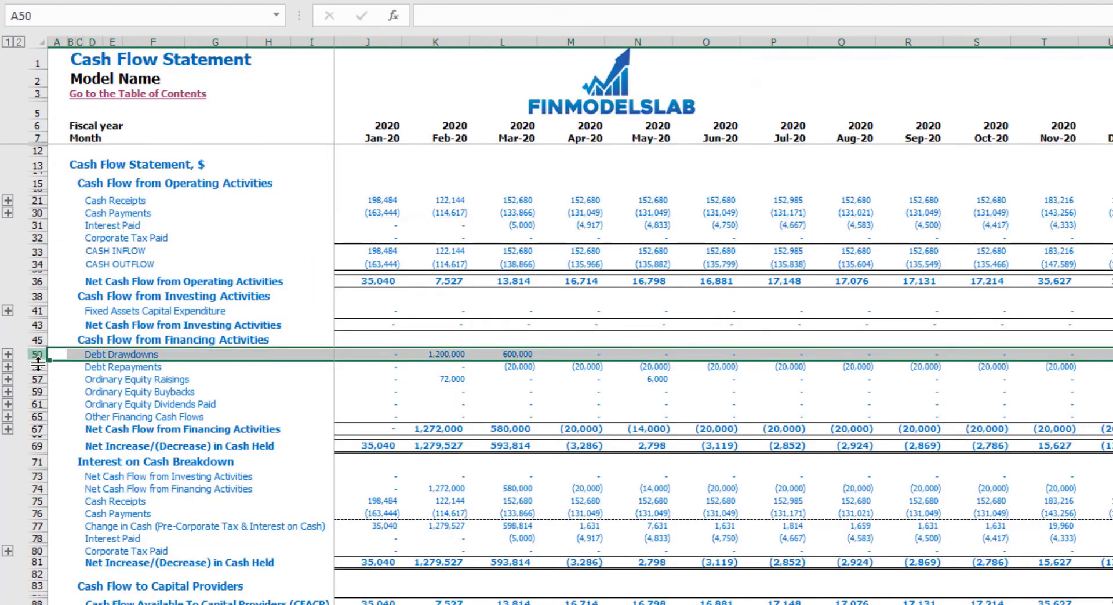
pyautogui.click(33, 368)
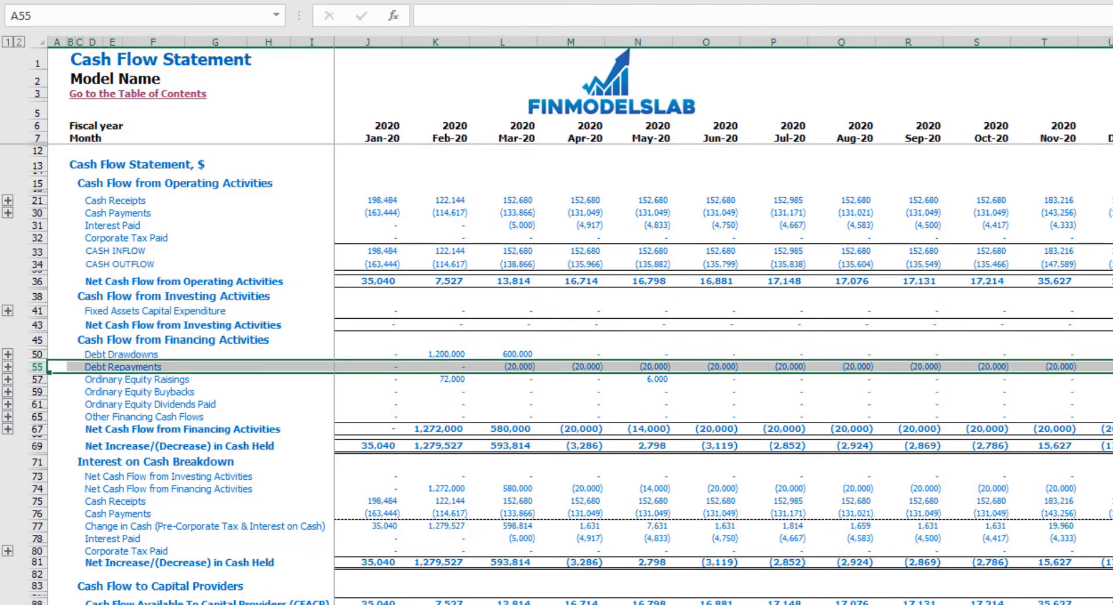
# - Check the debt row under non-current liabilities in the balance sheet
pyautogui.hotkey('ctrl', 'pageup')
pyautogui.click(125, 520)
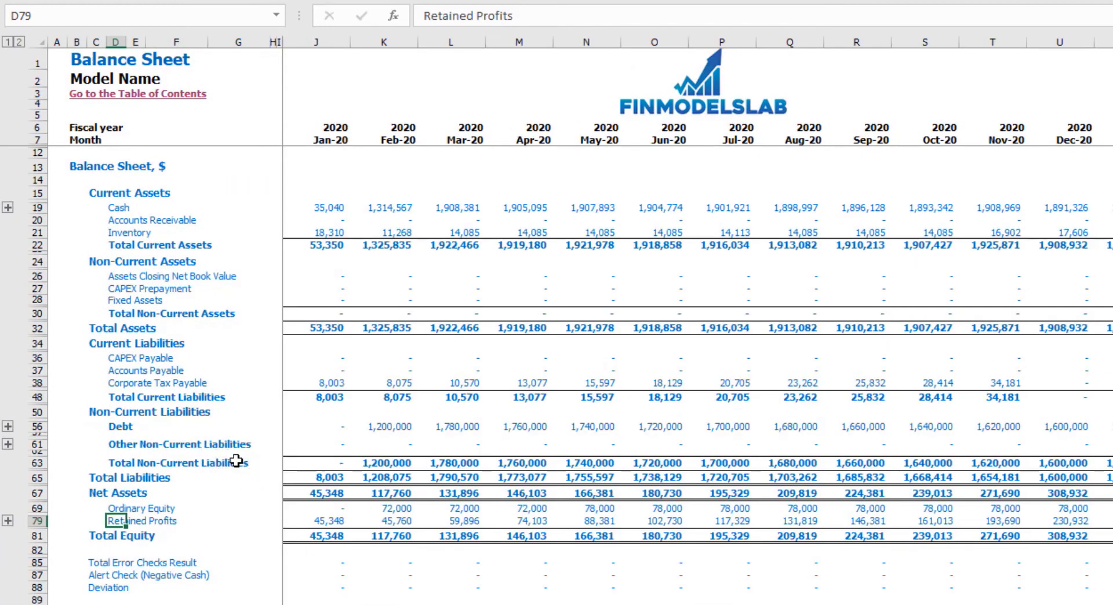
pyautogui.click(34, 426)
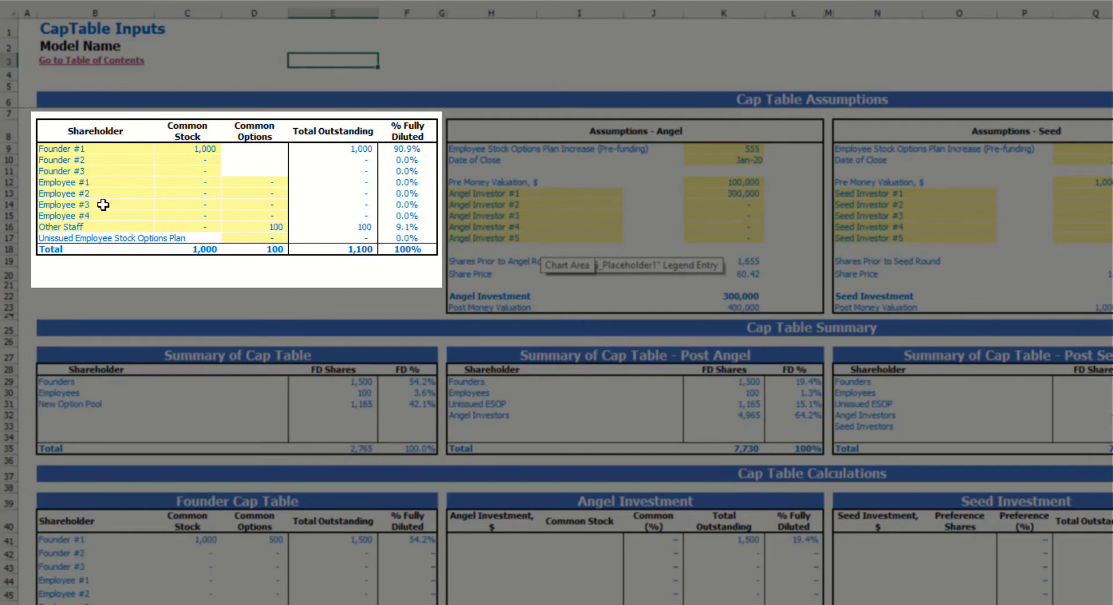
# - In the CapTable shareholder table, rename Founder #1 as "Name" and set that shareholder's common stock to 1,500
pyautogui.click(110, 151)
pyautogui.write('Name')
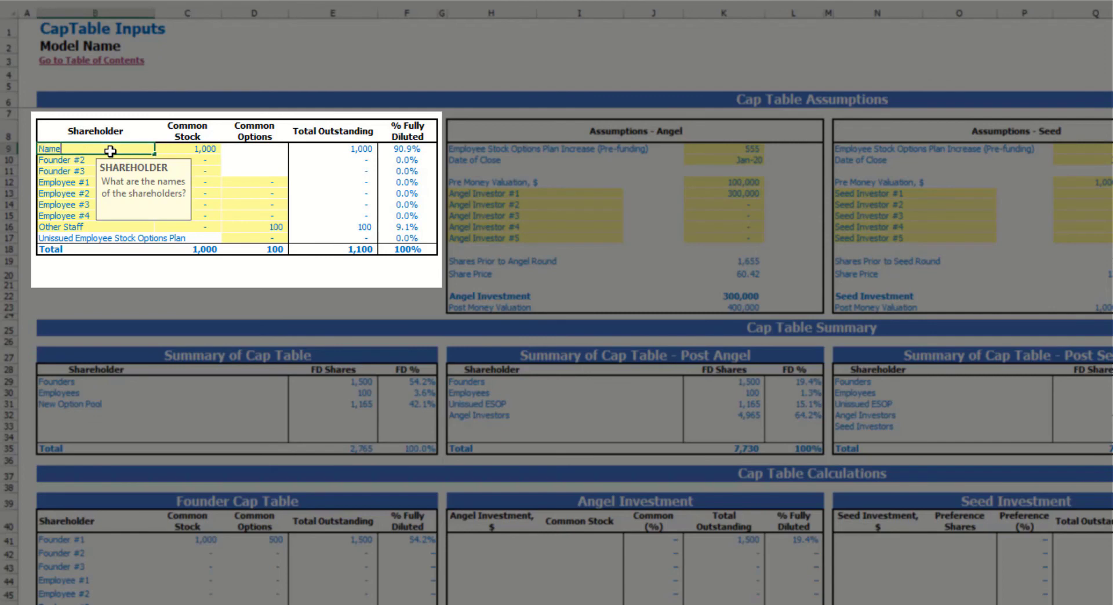
pyautogui.click(261, 59)
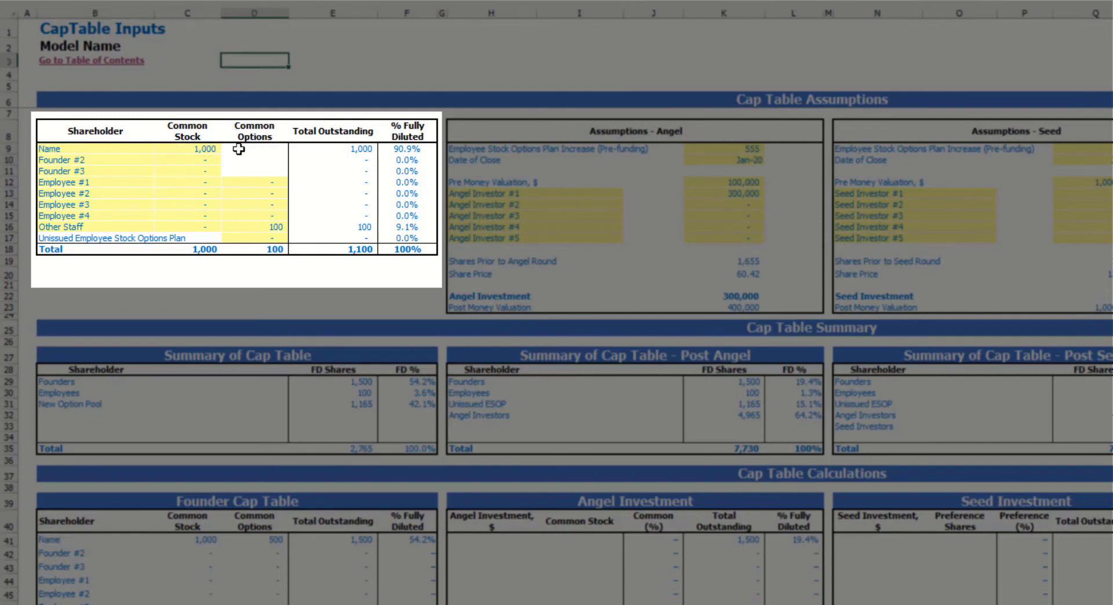
pyautogui.click(200, 149)
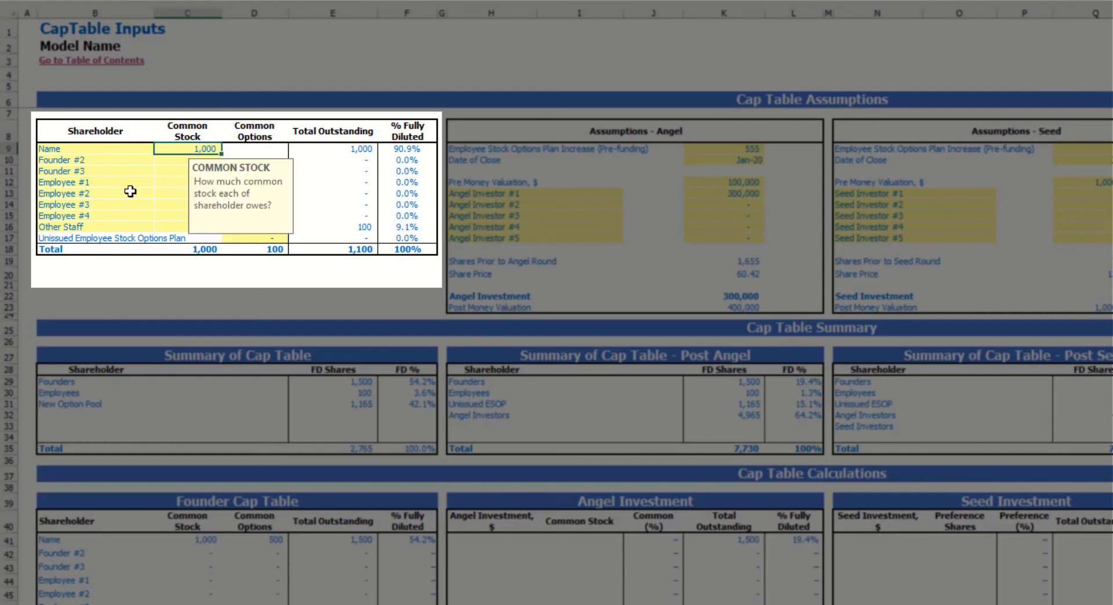
pyautogui.press('Return')
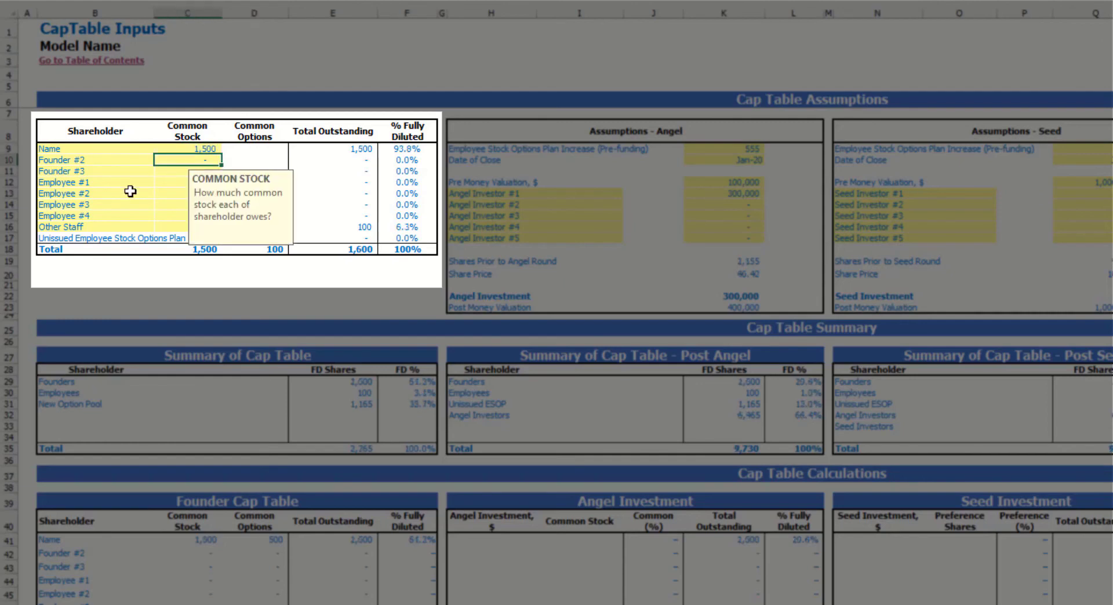
# - Set the common options of Employee #1 to 500 in the shareholder table
pyautogui.click(269, 62)
pyautogui.click(266, 185)
pyautogui.write('50')
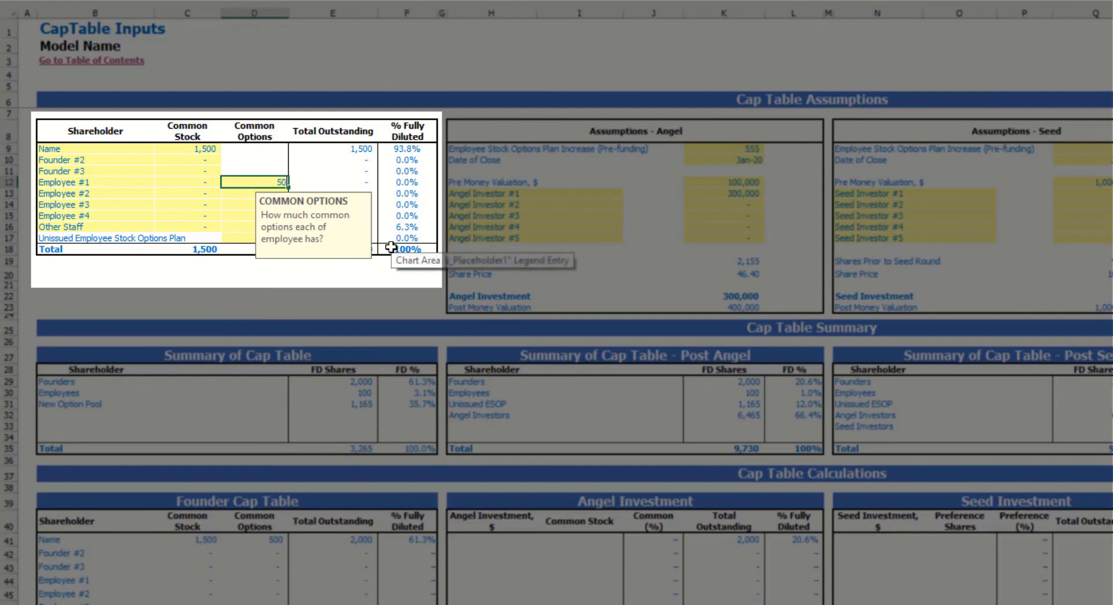
pyautogui.write('0')
pyautogui.press('Return')
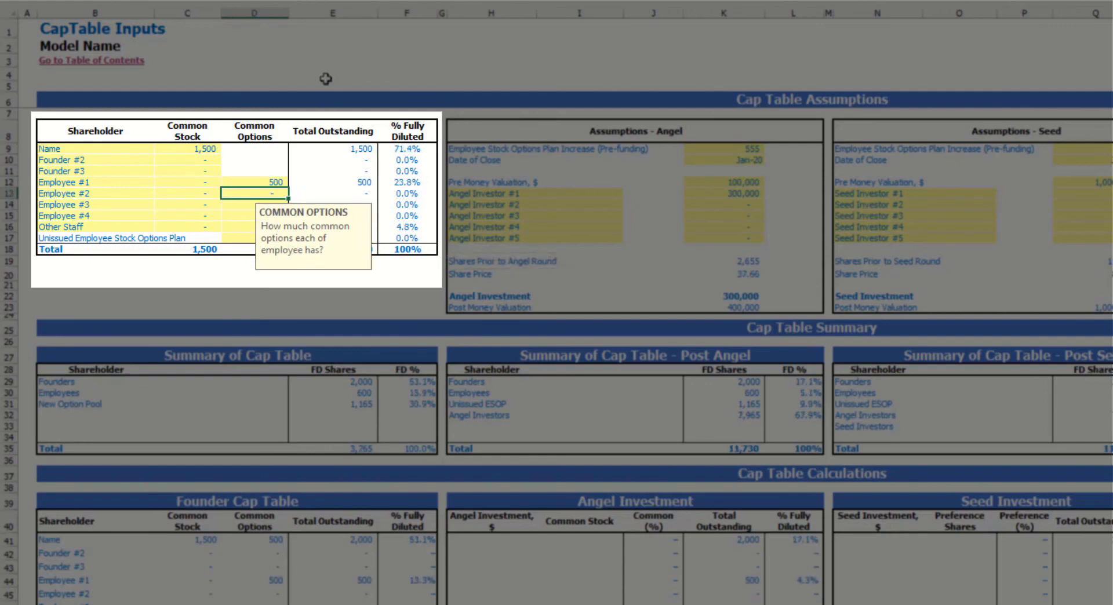
pyautogui.click(332, 47)
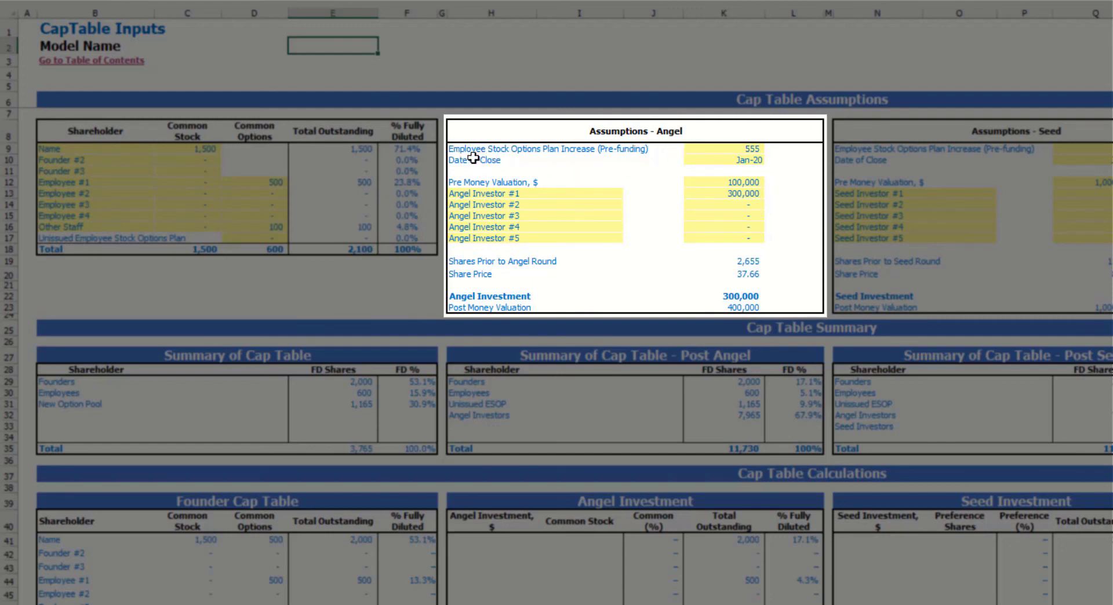
# - In the Angel assumptions, set the employee stock options plan increase to 600 and the date of close to Apr-20
pyautogui.click(725, 149)
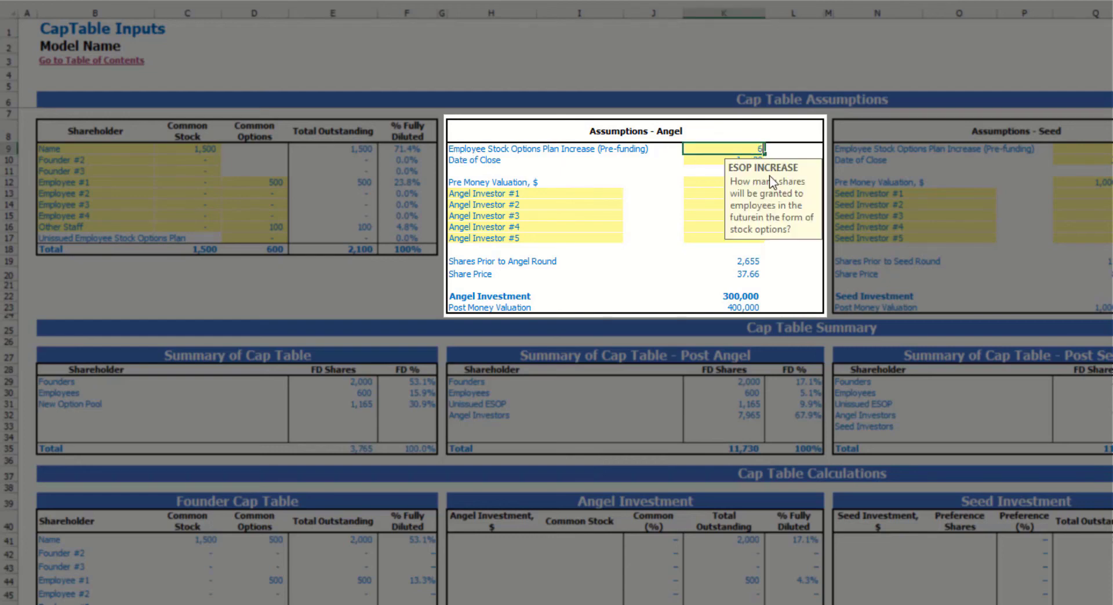
pyautogui.write('600')
pyautogui.press('Return')
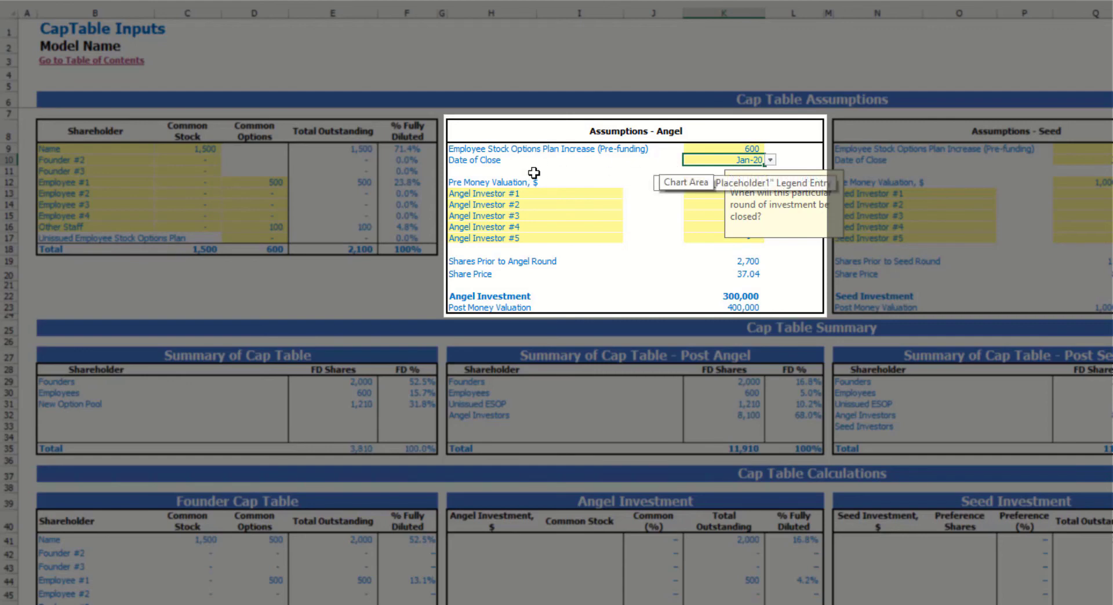
pyautogui.click(770, 160)
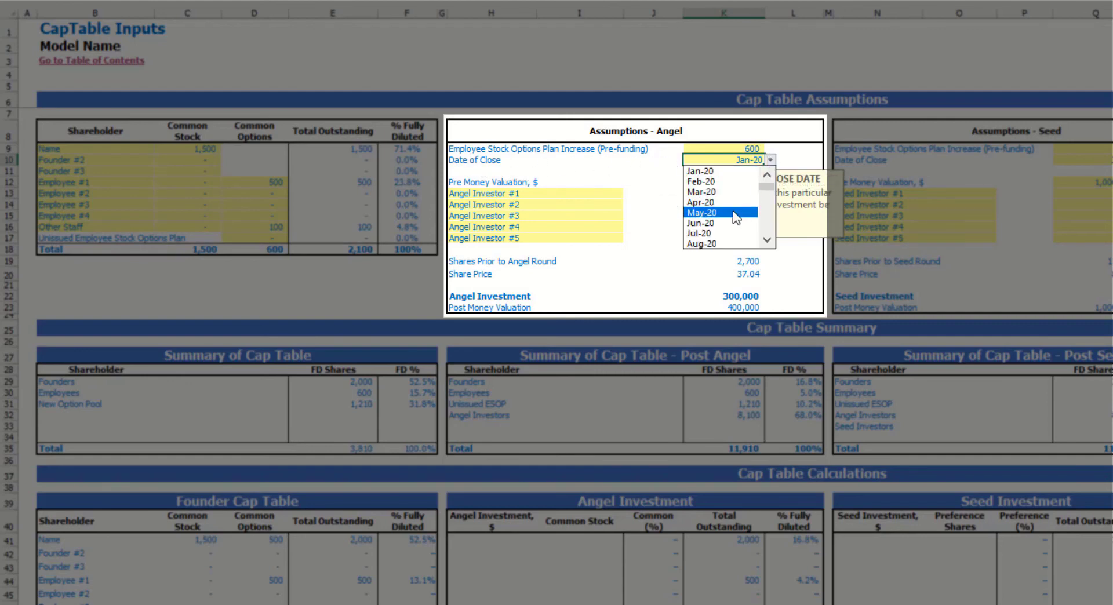
pyautogui.click(726, 203)
pyautogui.click(754, 75)
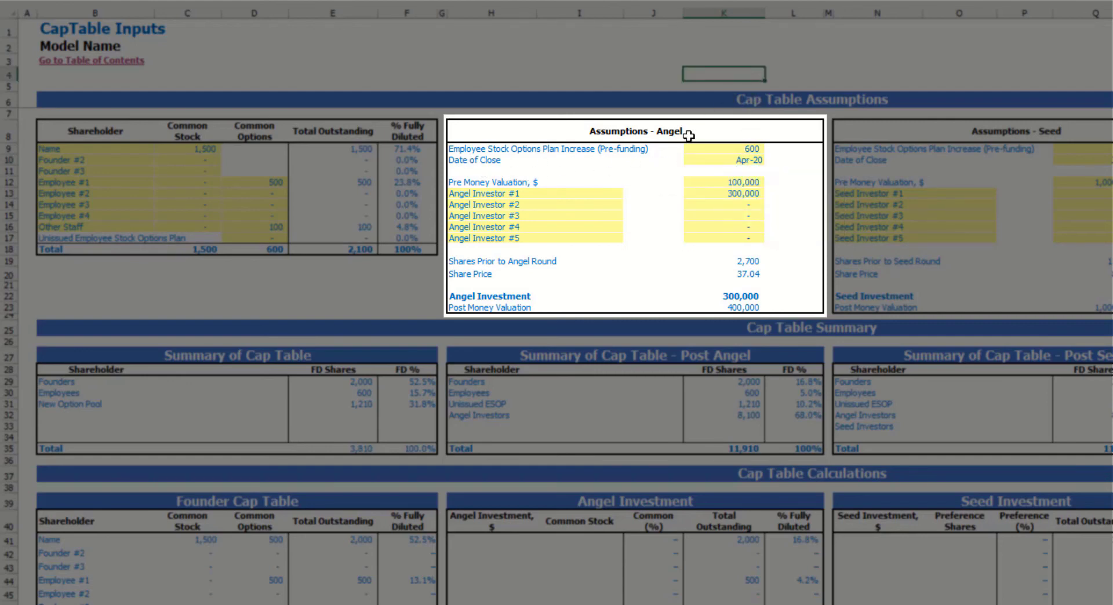
# - Set the Angel round's pre money valuation to 500,000
pyautogui.click(724, 182)
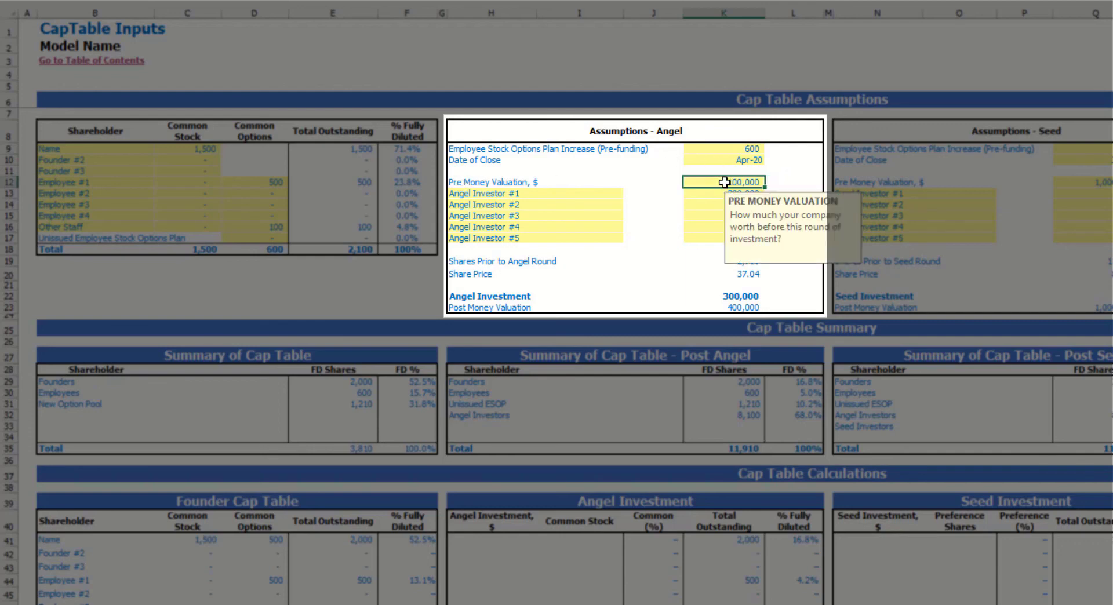
pyautogui.write('500')
pyautogui.press('Return')
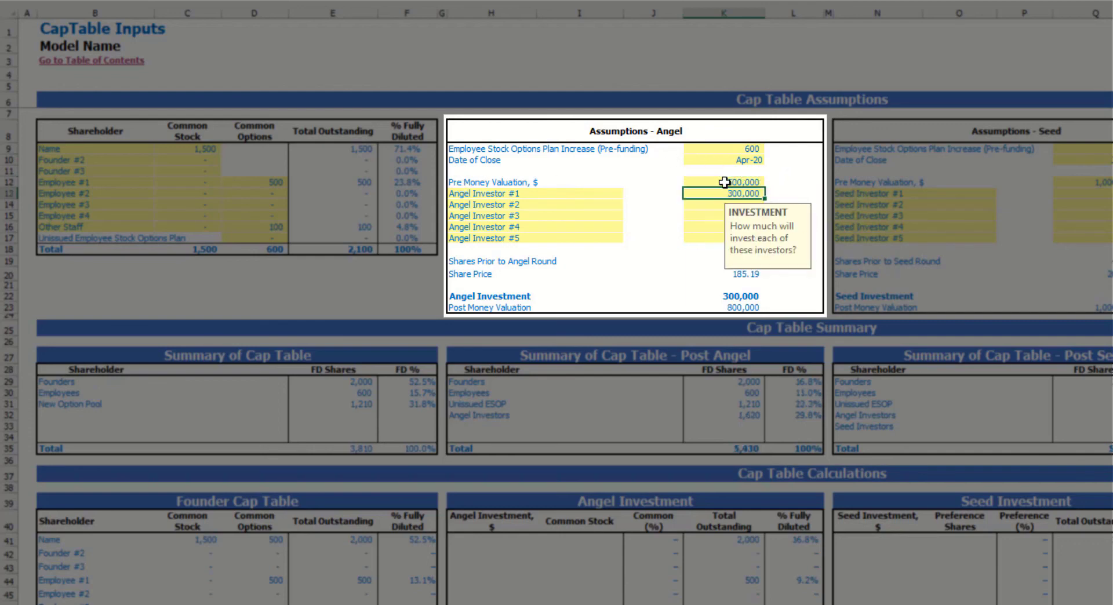
pyautogui.click(732, 70)
pyautogui.click(748, 180)
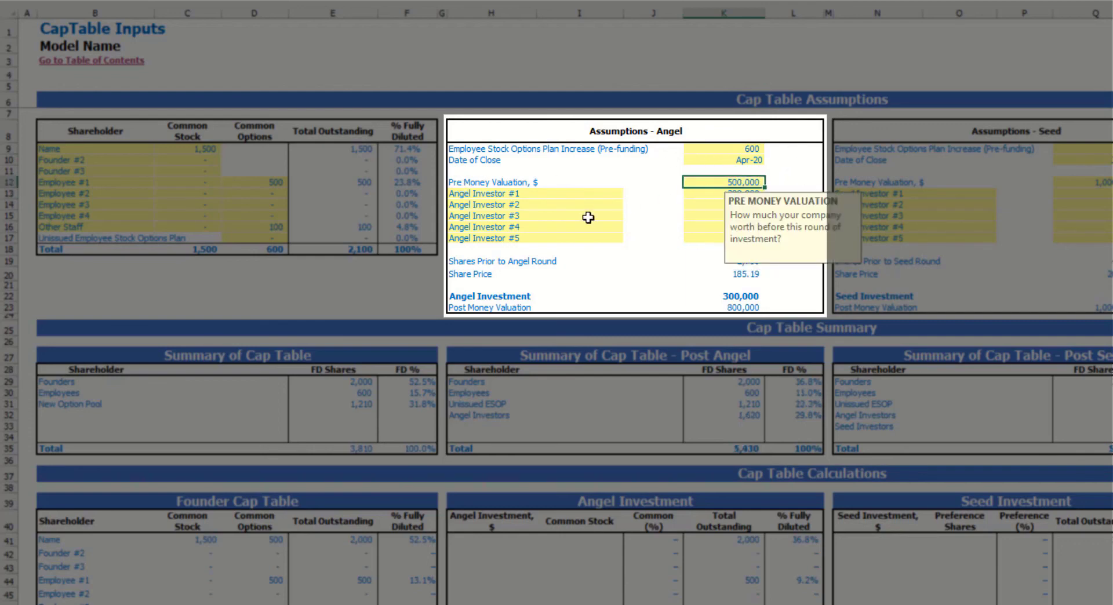
# - In the Angel assumptions, select the investor name cells and set Angel Investor #1's investment to 200,000
pyautogui.moveTo(512, 194); pyautogui.dragTo(520, 231)
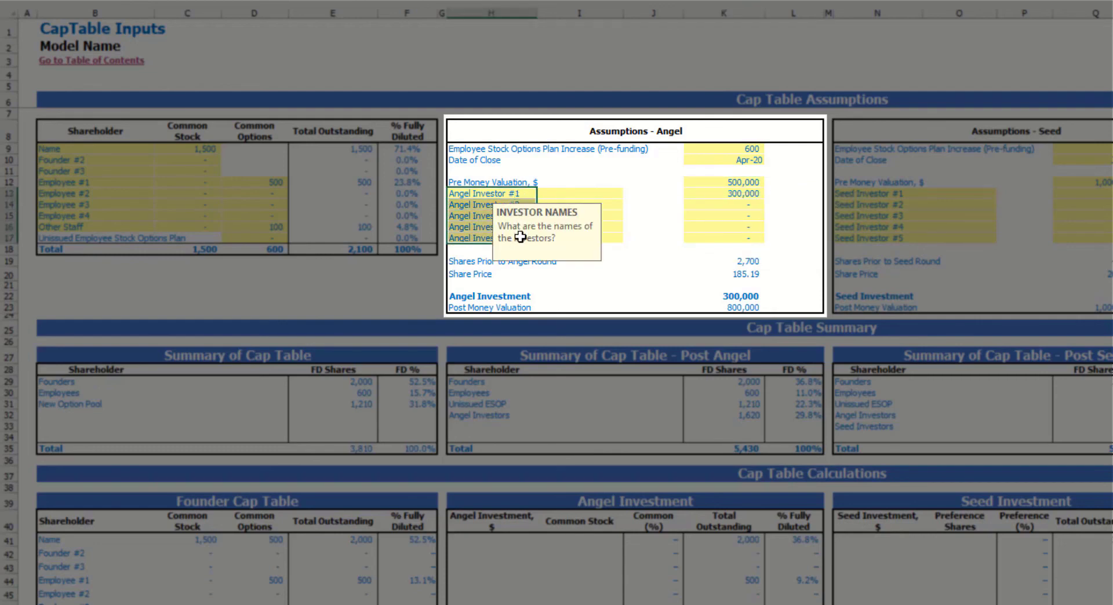
pyautogui.click(562, 73)
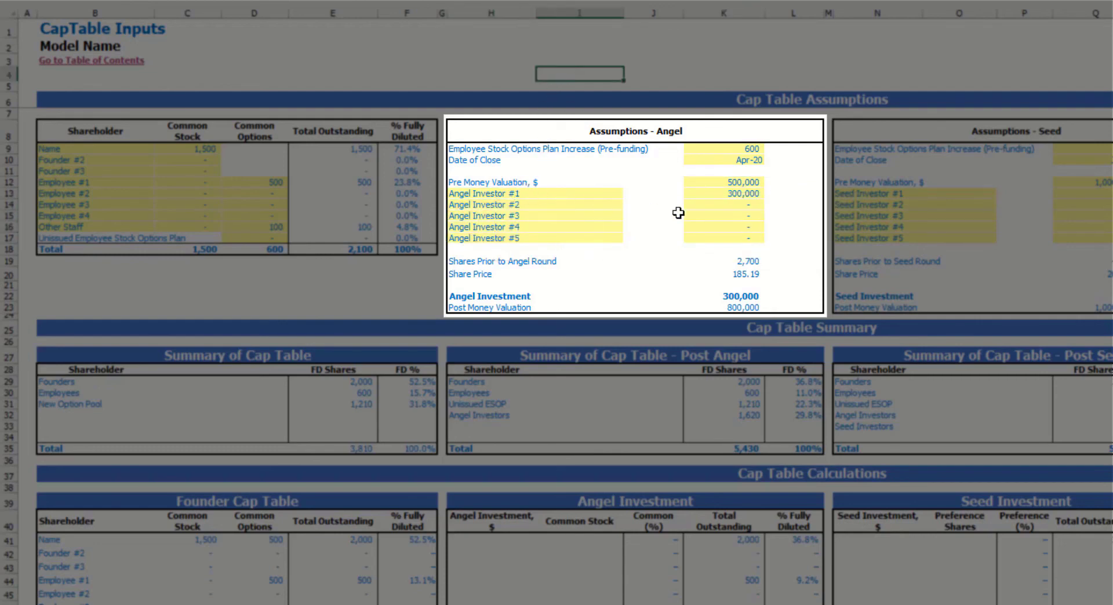
pyautogui.click(720, 195)
pyautogui.write('200000')
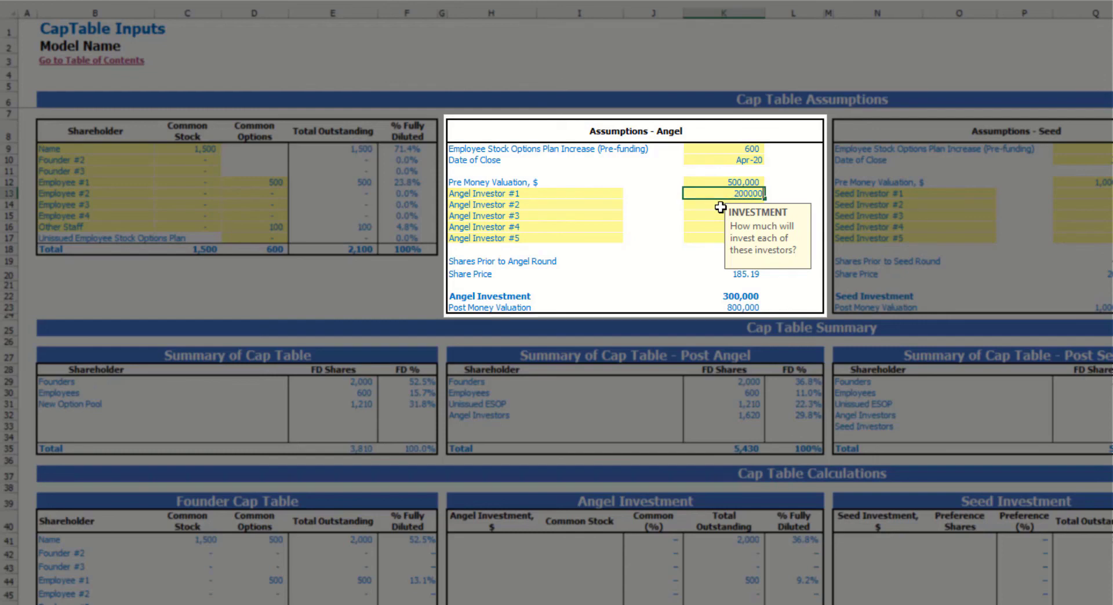
pyautogui.press('Return')
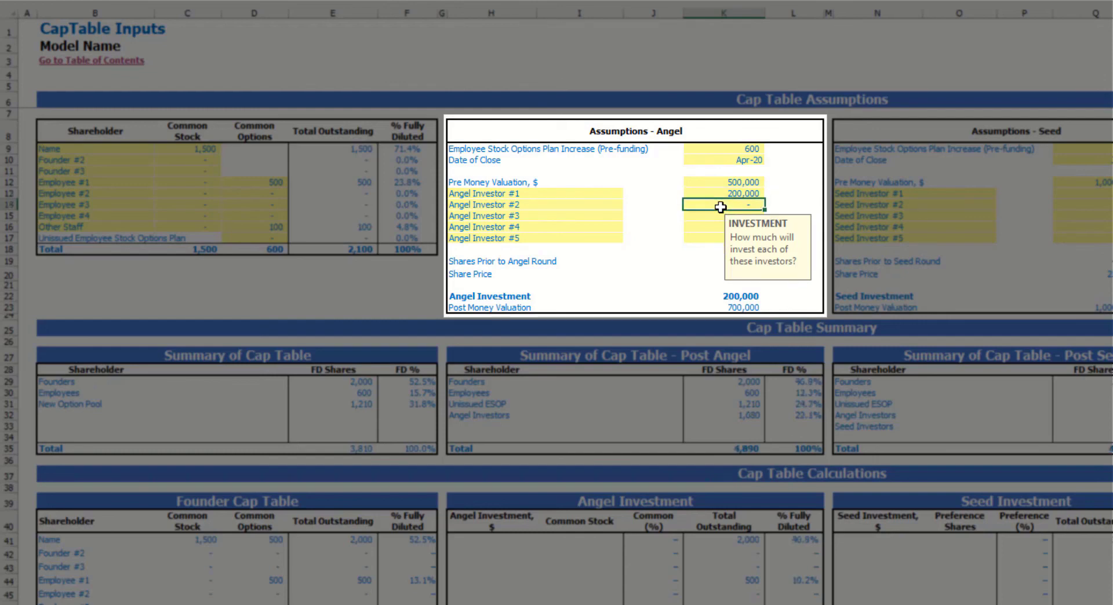
pyautogui.click(540, 46)
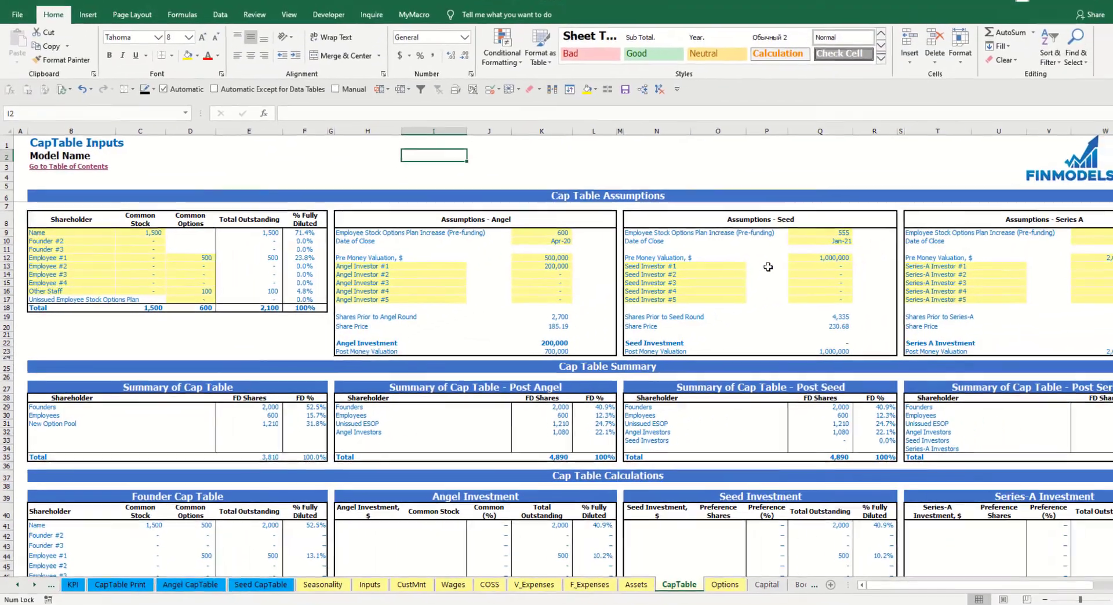
# - Review the Seed and Series A assumptions and the shareholder groups in the cap table summaries for each round
pyautogui.hscroll(3, 886, 583)
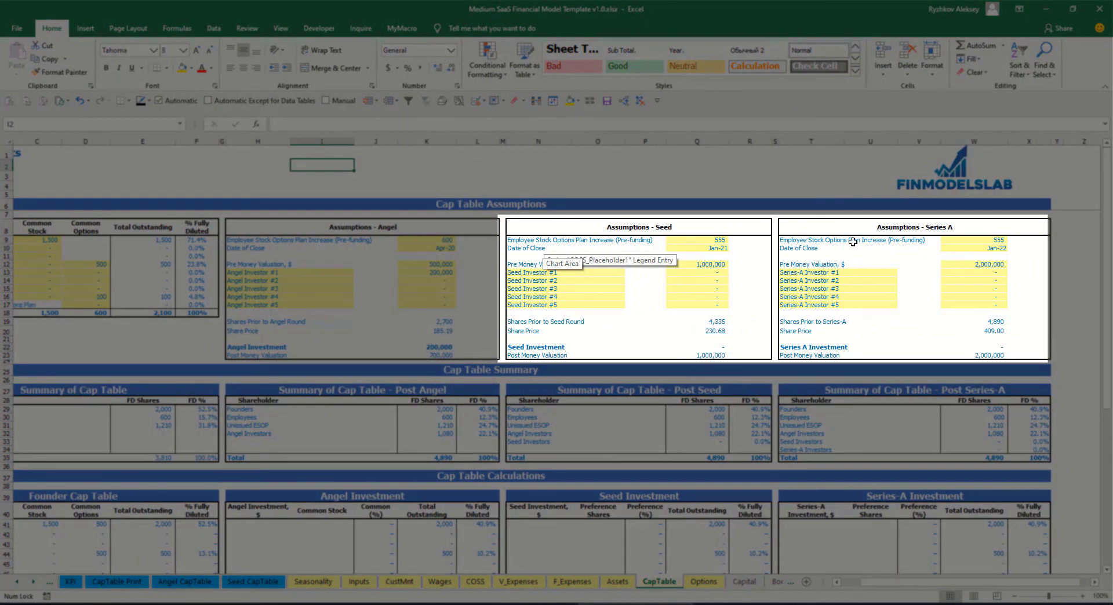
pyautogui.hscroll(-3, 288, 408)
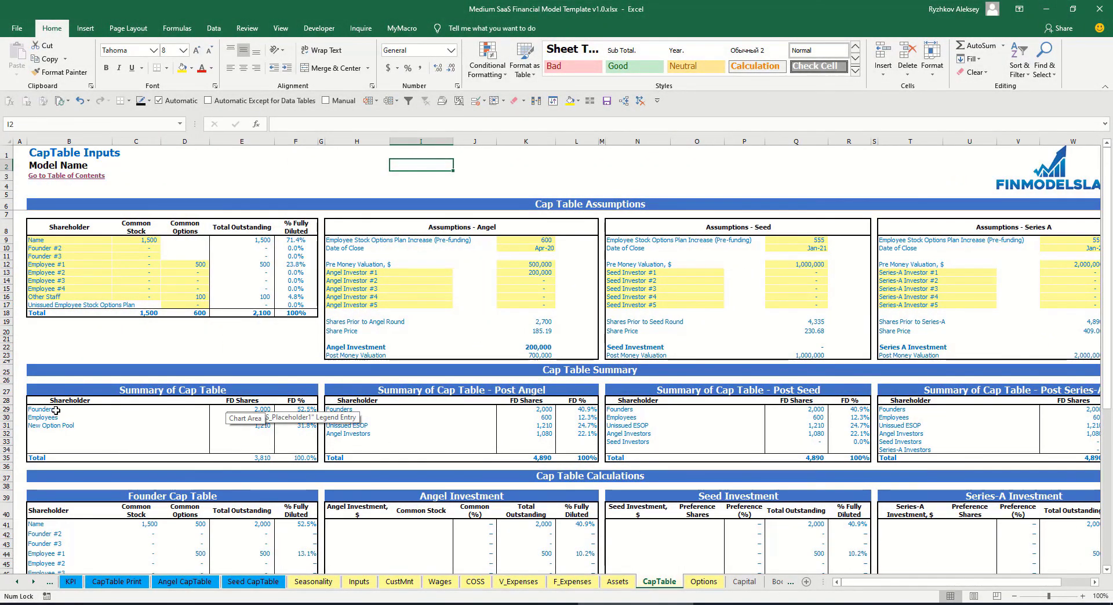
pyautogui.moveTo(56, 410); pyautogui.dragTo(62, 426)
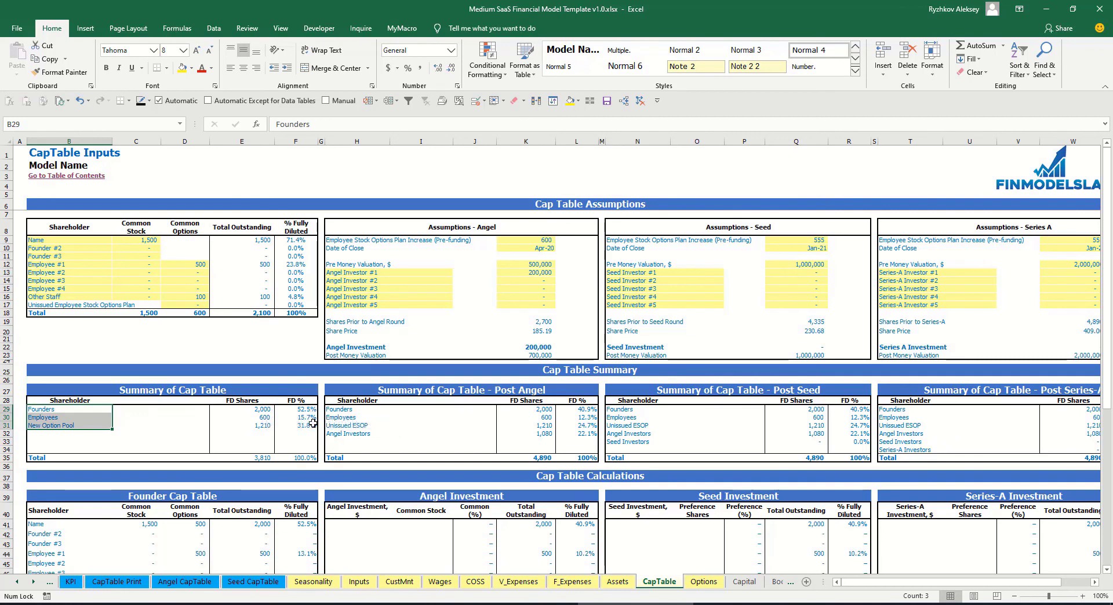
pyautogui.click(373, 432)
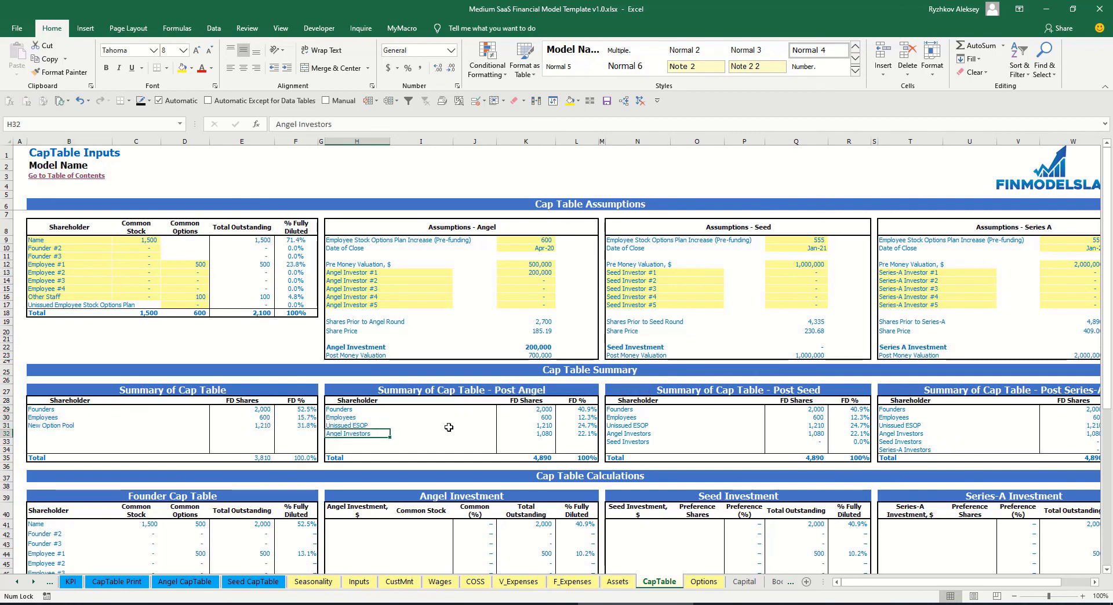
pyautogui.click(649, 443)
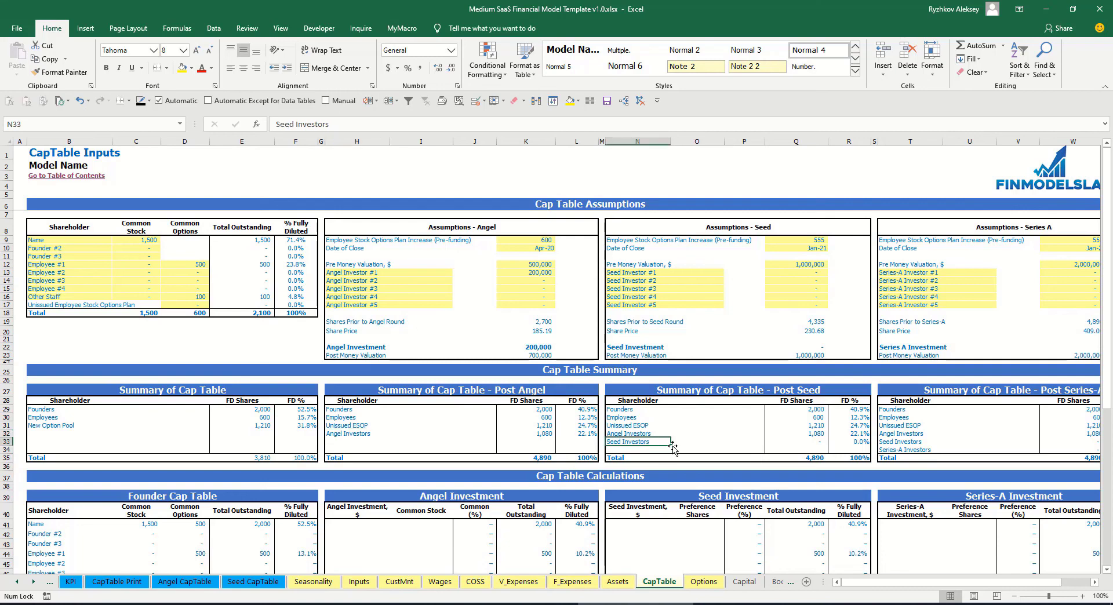
pyautogui.click(933, 450)
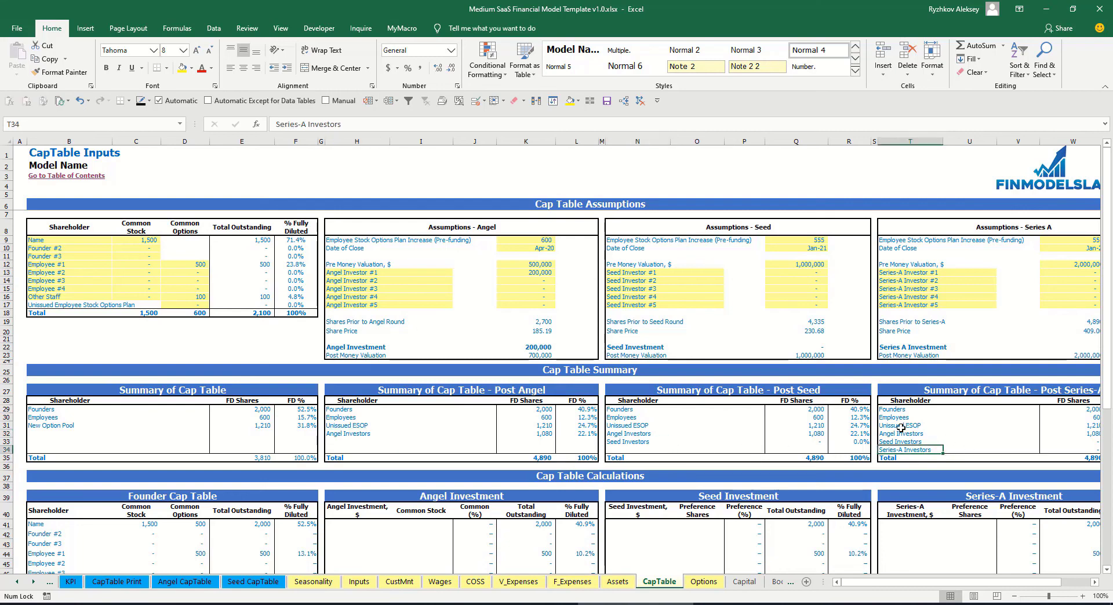
# - Examine the cap table calculations, covering the founder table's shareholders and fully diluted percentages and the angel investment amounts
pyautogui.scroll(-10, 599, 419)
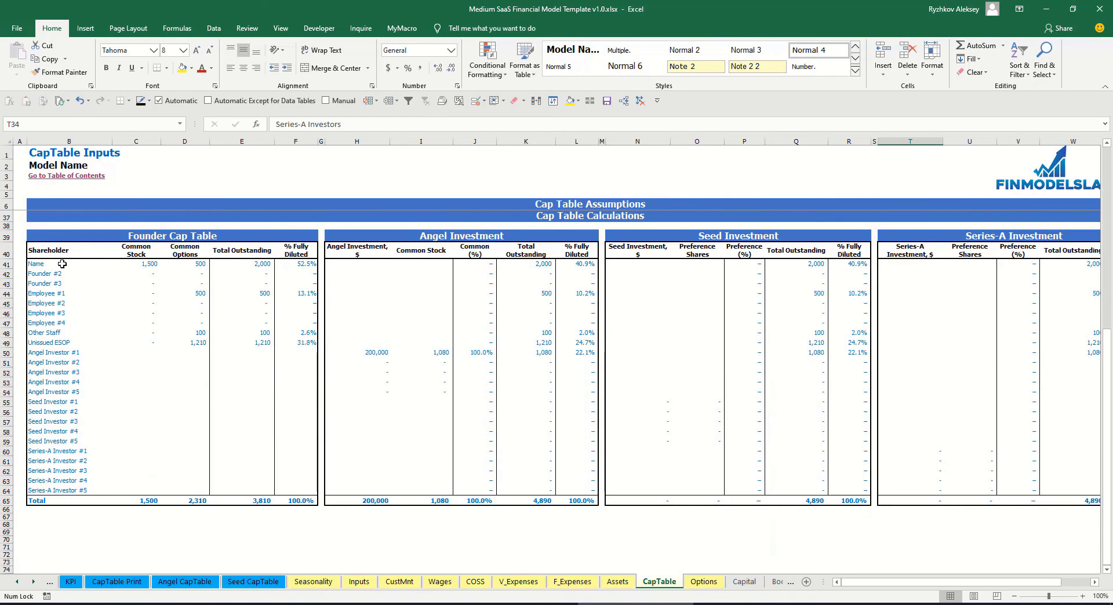
pyautogui.moveTo(62, 263); pyautogui.dragTo(58, 323)
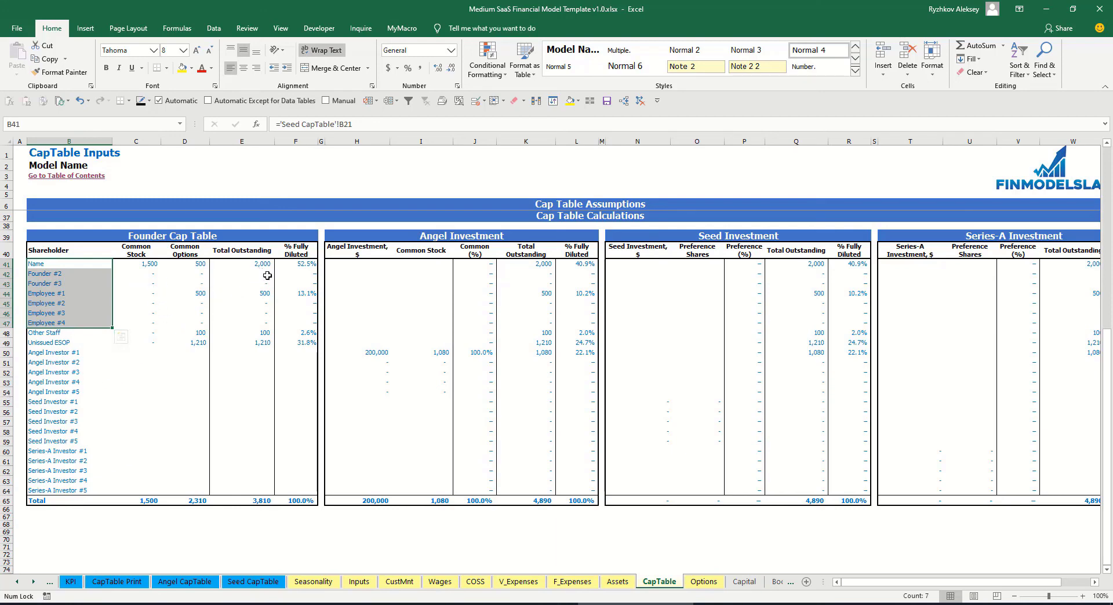
pyautogui.moveTo(295, 265); pyautogui.dragTo(294, 343)
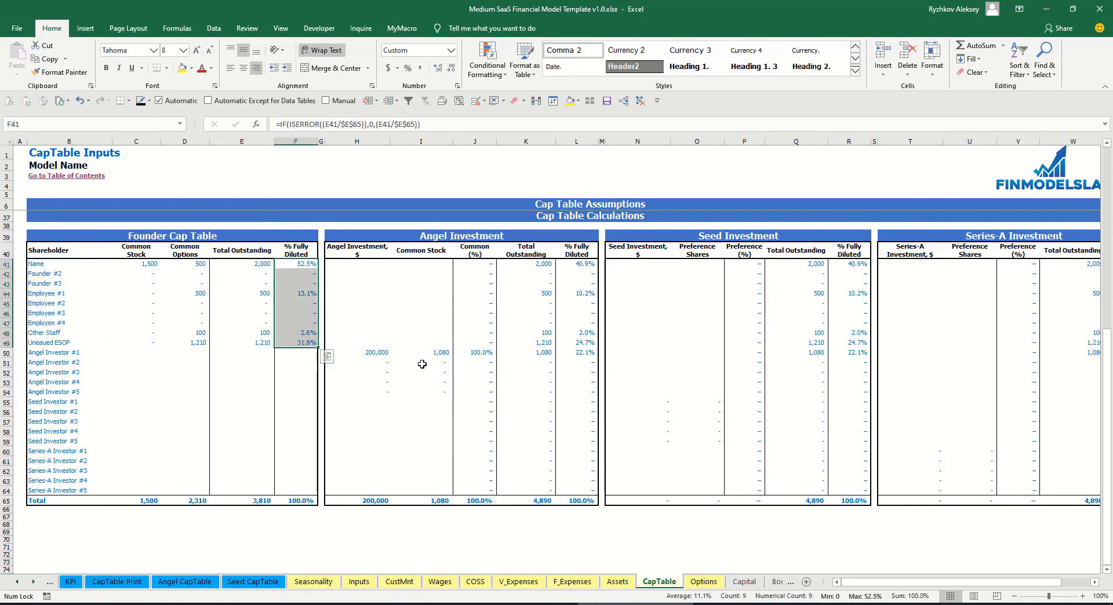
pyautogui.moveTo(374, 352); pyautogui.dragTo(377, 394)
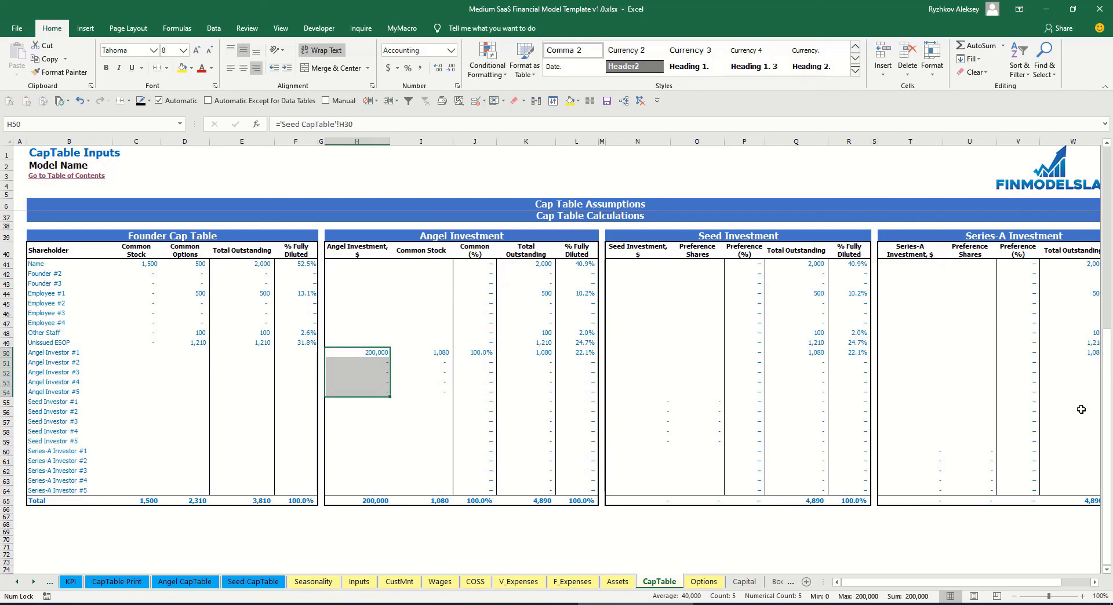
pyautogui.scroll(10, 638, 421)
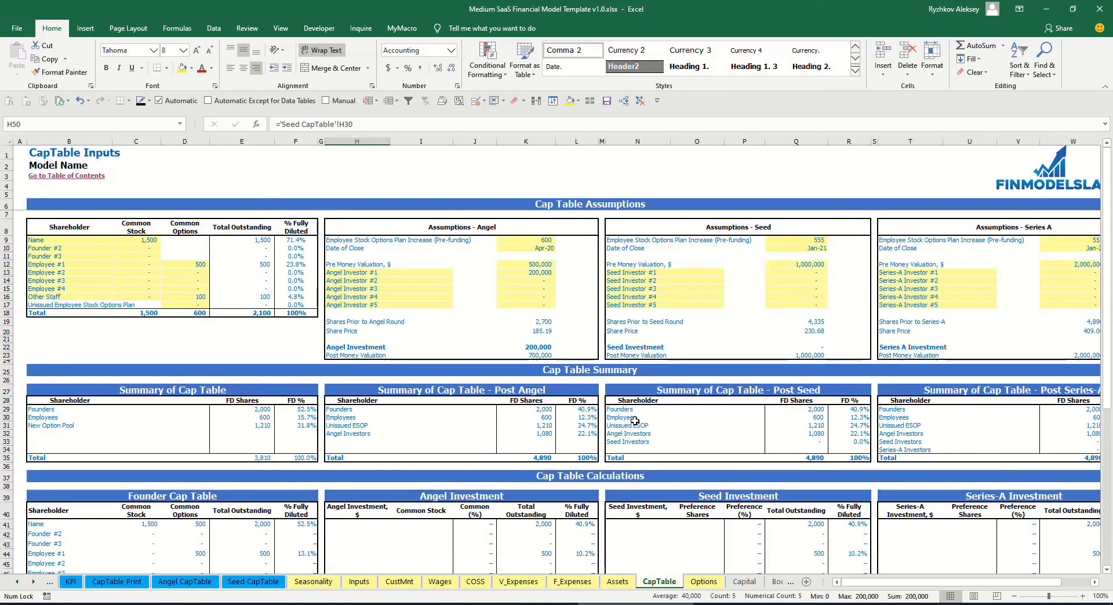
# - On the Options sheet, set Founder #1's new options issuance in the Seed round to 600
pyautogui.click(704, 582)
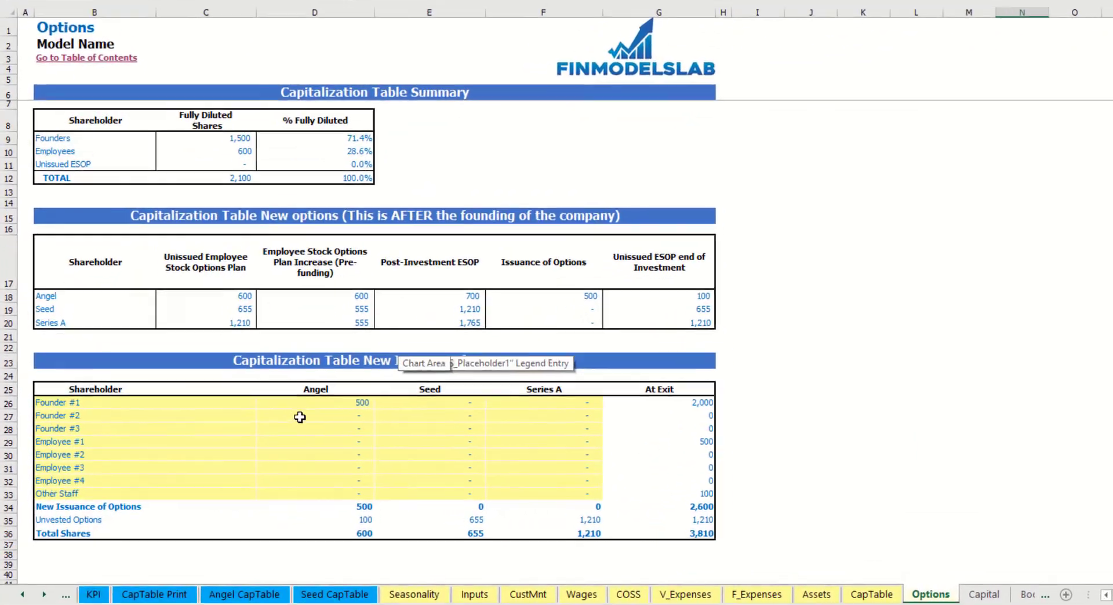
pyautogui.click(951, 279)
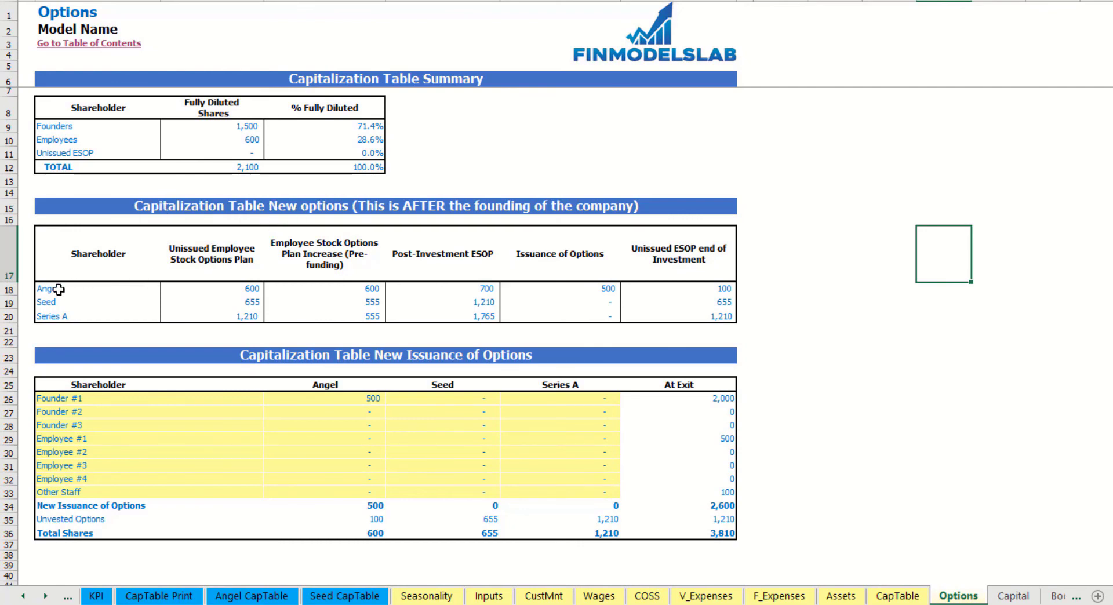
pyautogui.moveTo(59, 290); pyautogui.dragTo(63, 311)
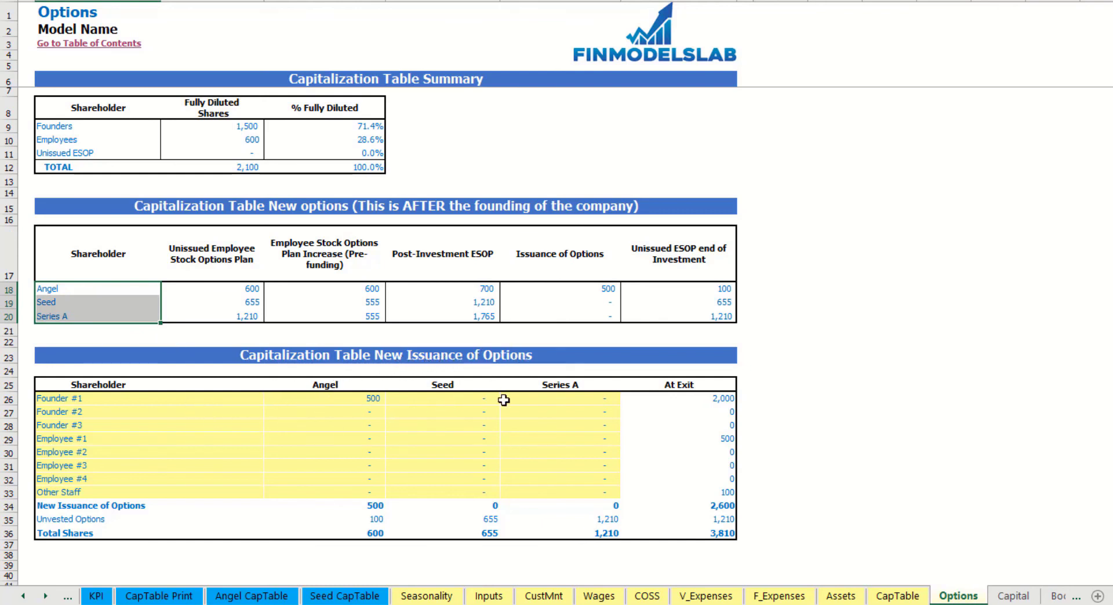
pyautogui.click(434, 399)
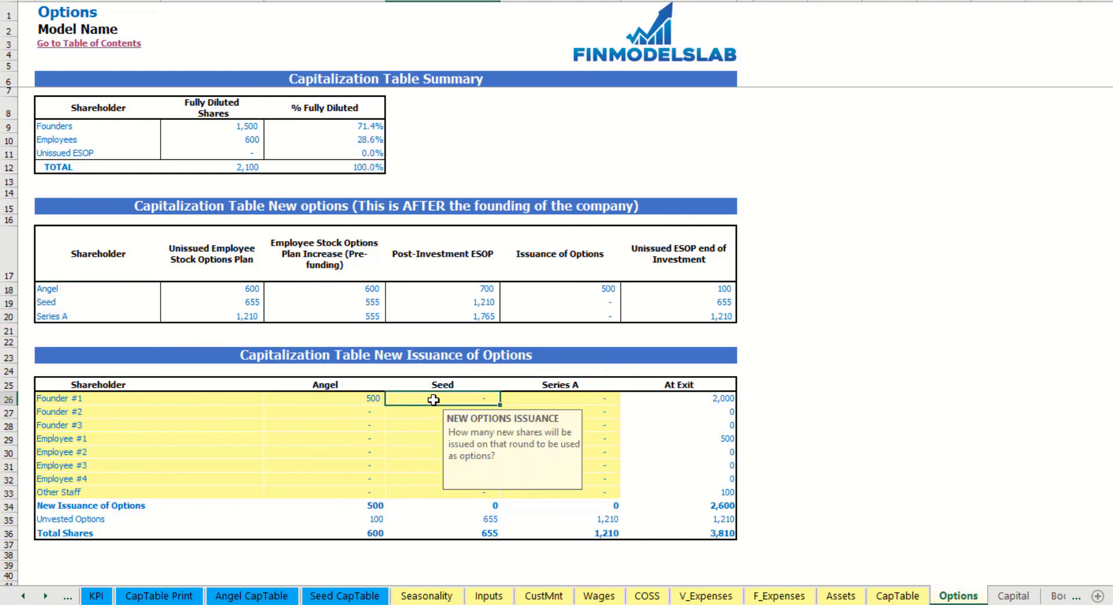
pyautogui.write('600')
pyautogui.press('Return')
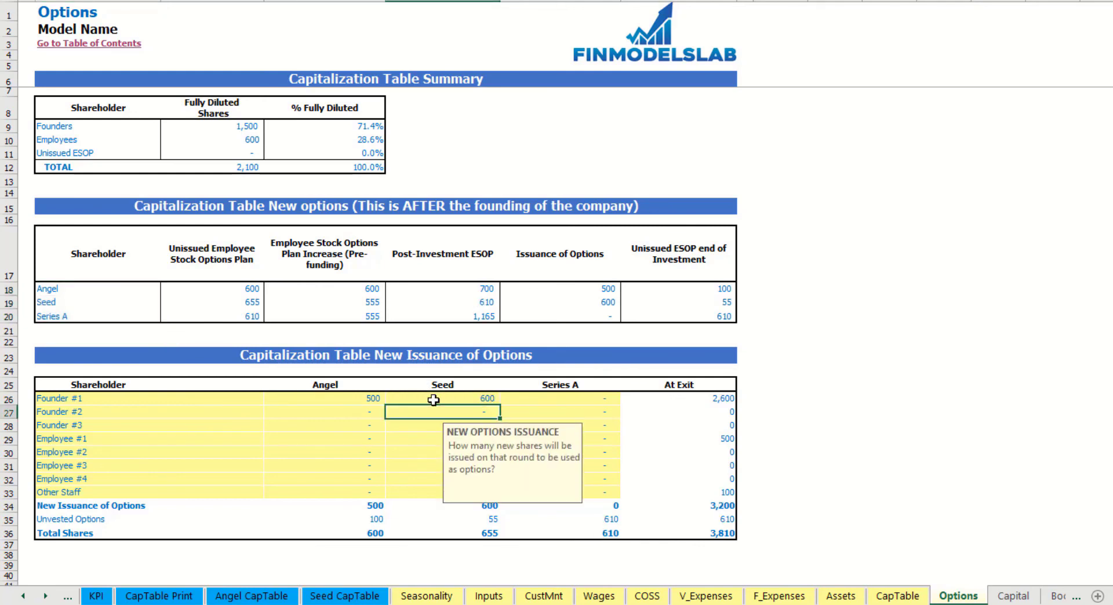
# - Set Employee #1's new options issuance in the Series A round to 300
pyautogui.click(101, 439)
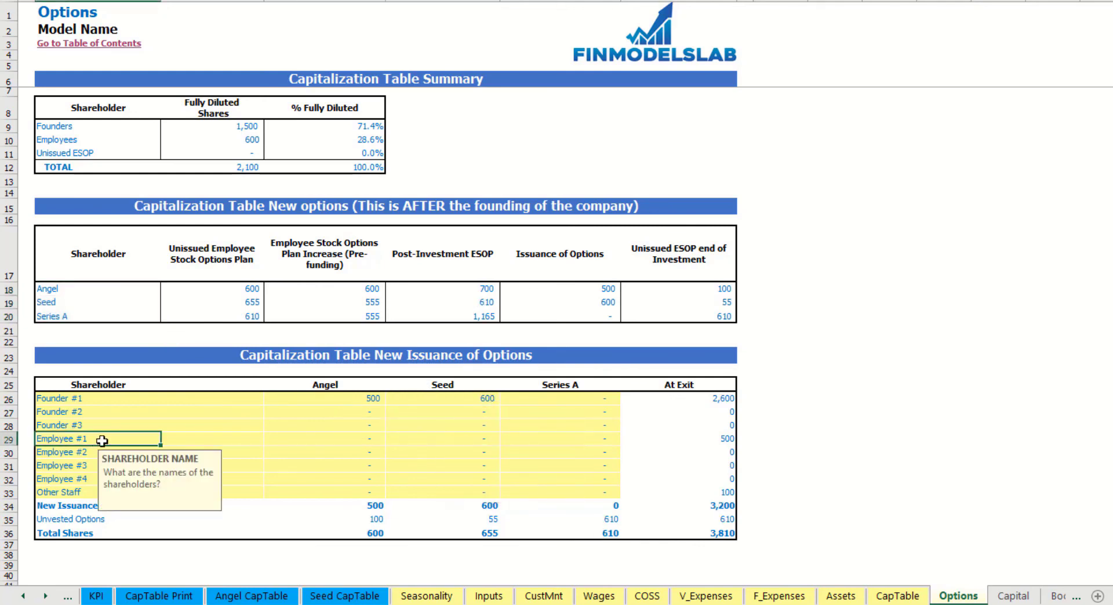
pyautogui.click(589, 438)
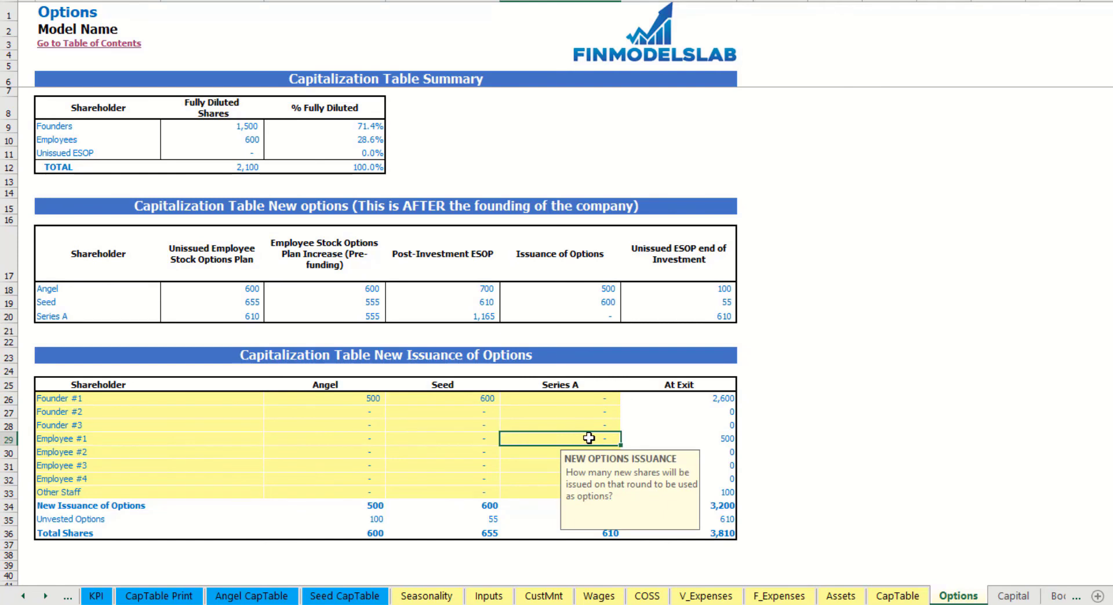
pyautogui.write('300')
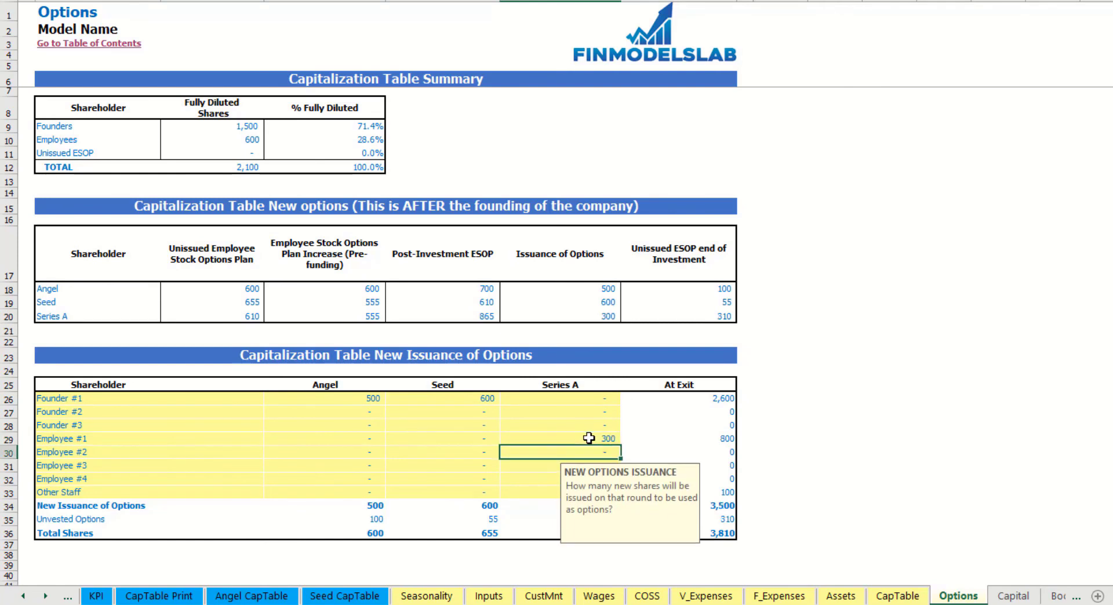
pyautogui.click(835, 398)
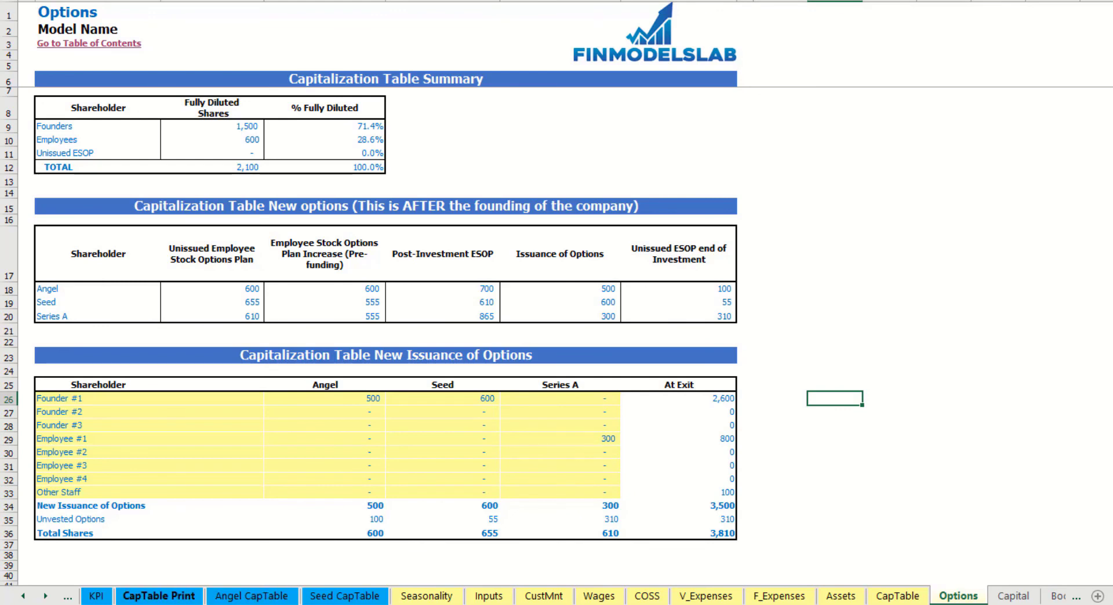
# - Review the capitalization outputs on the CapTable Print, Angel CapTable and Seed CapTable sheets, including the angel round's total outstanding shares
pyautogui.click(159, 596)
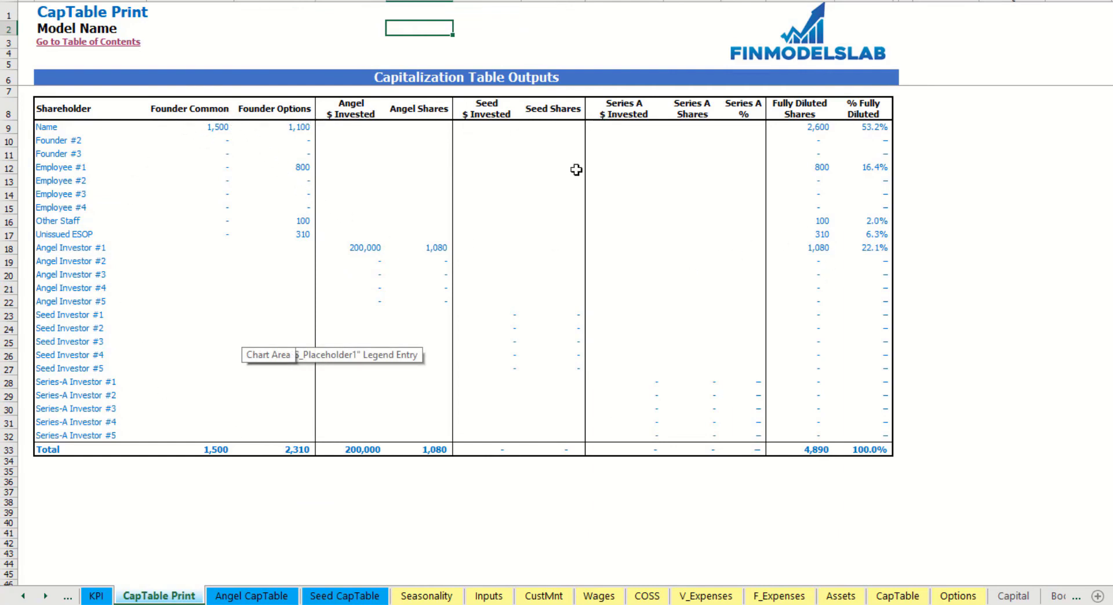
pyautogui.click(258, 596)
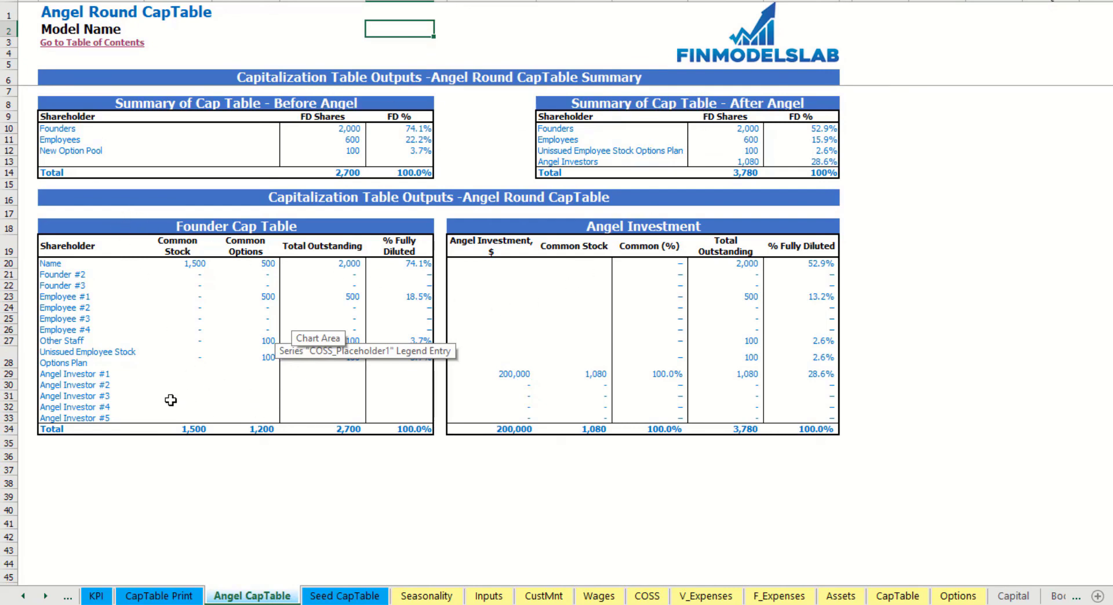
pyautogui.moveTo(116, 374); pyautogui.dragTo(116, 407)
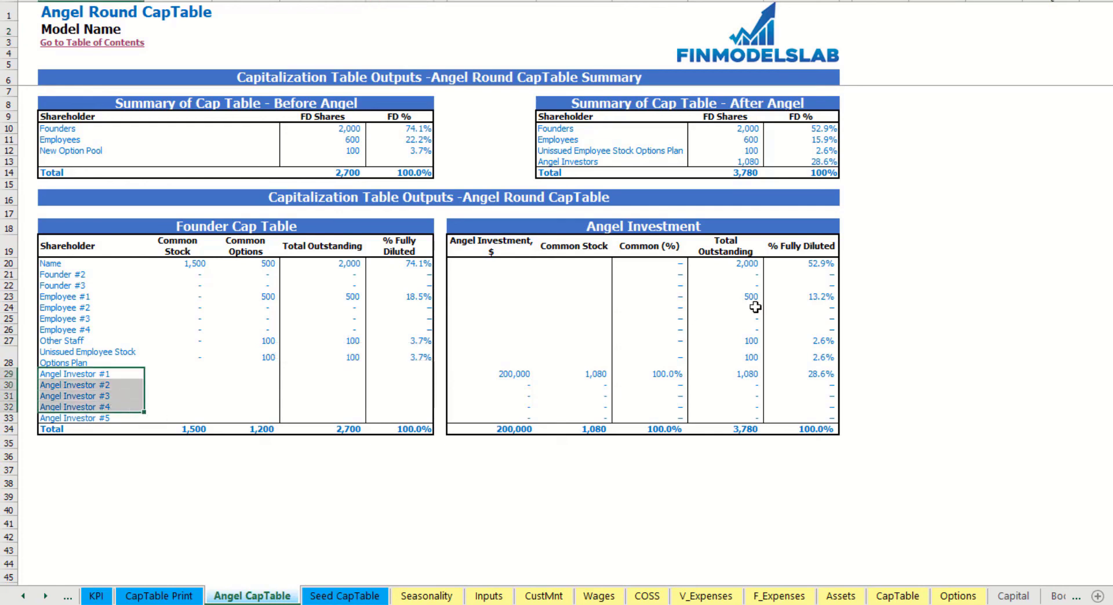
pyautogui.moveTo(802, 274); pyautogui.dragTo(800, 385)
pyautogui.moveTo(726, 262); pyautogui.dragTo(726, 385)
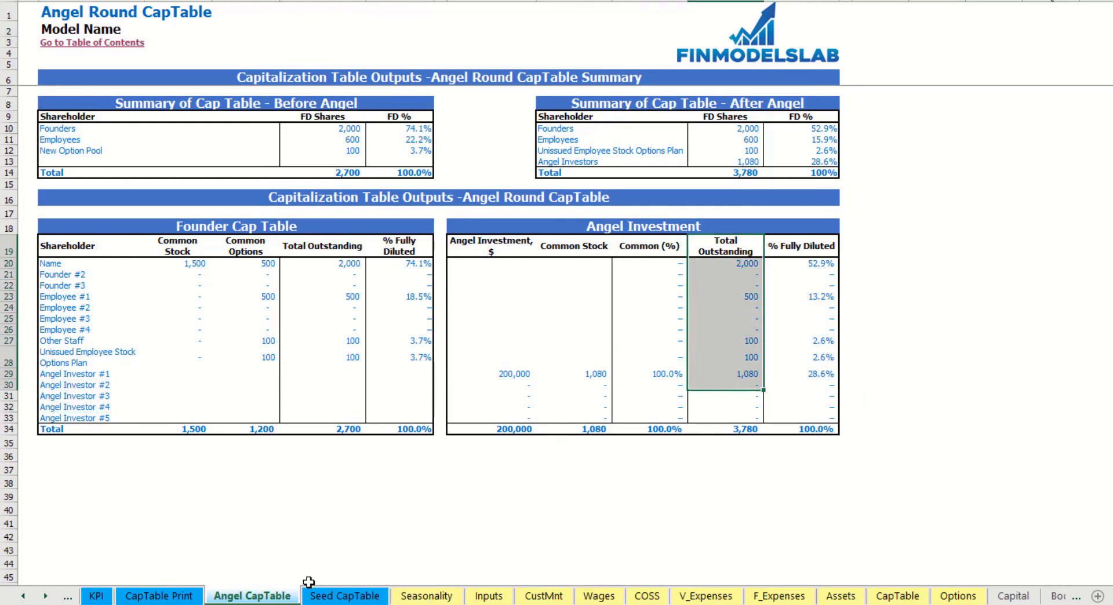
pyautogui.click(342, 596)
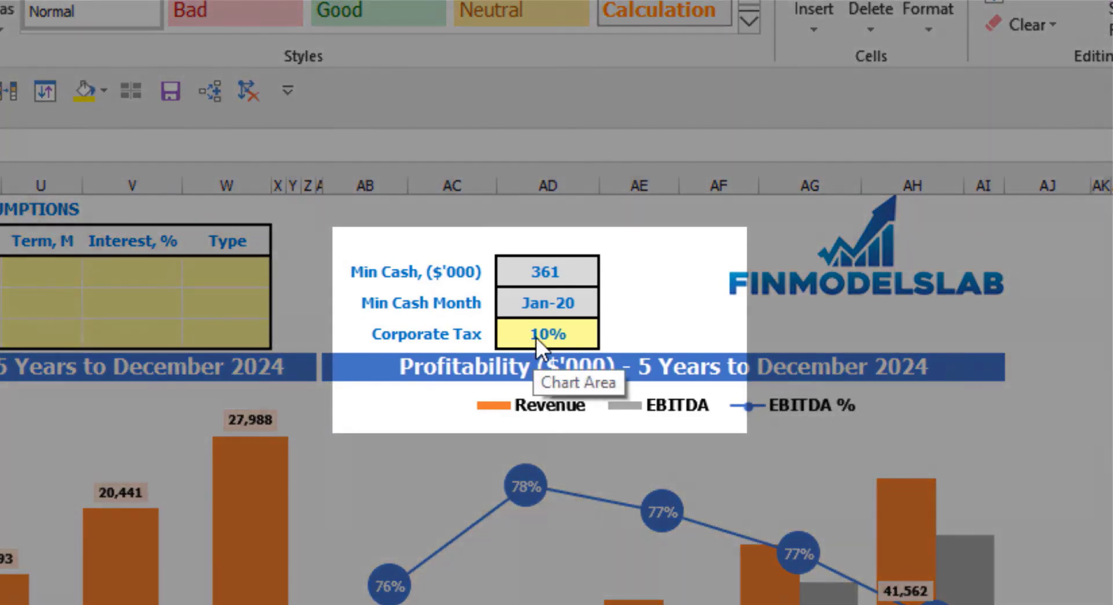
# - Set the corporate tax on the Dashboard to 30%
pyautogui.click(536, 338)
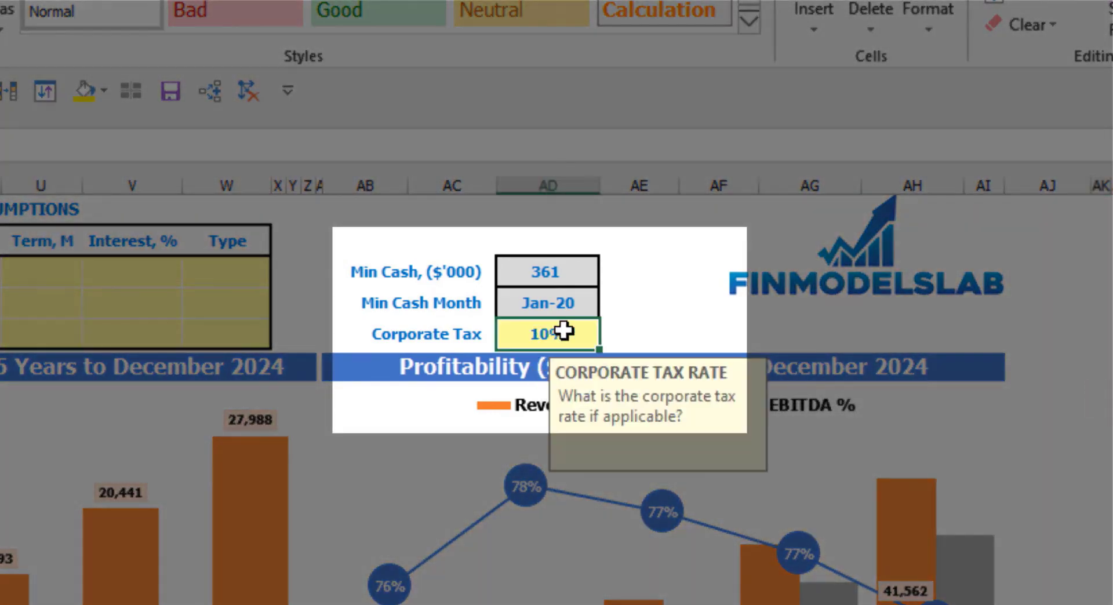
pyautogui.write('30')
pyautogui.press('Return')
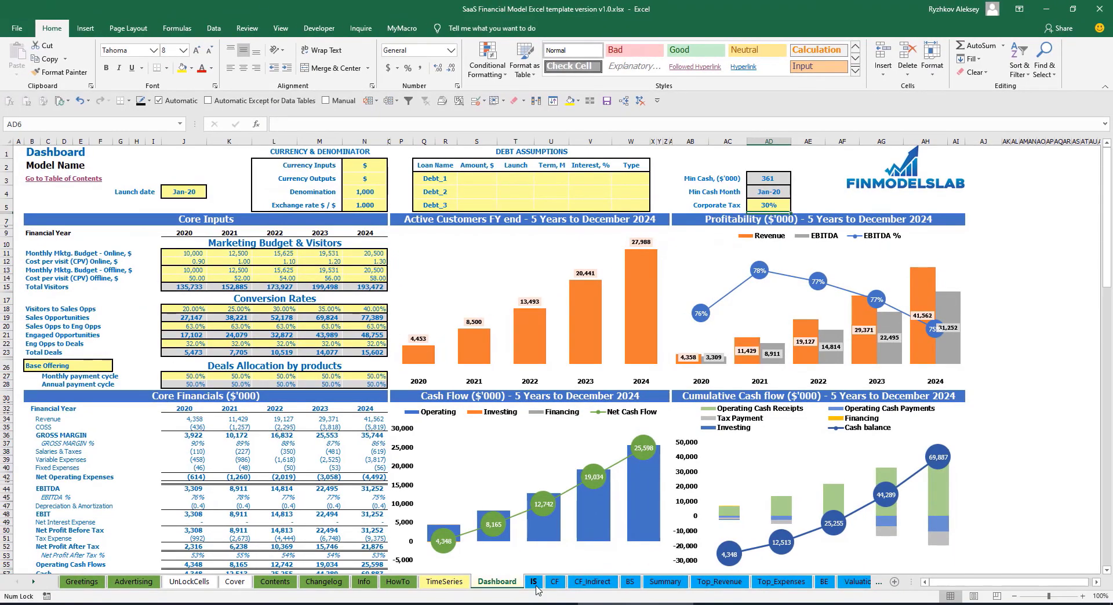
# - Check the Tax Expense row in the income statement and the Corporate Tax Paid row in the cash flow statement
pyautogui.click(535, 583)
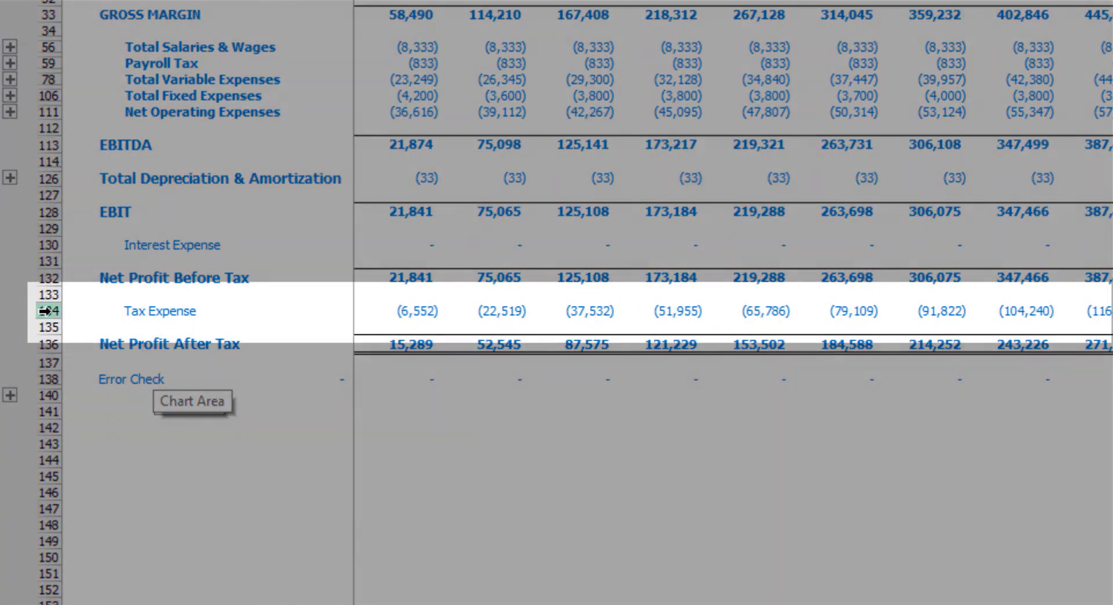
pyautogui.click(45, 312)
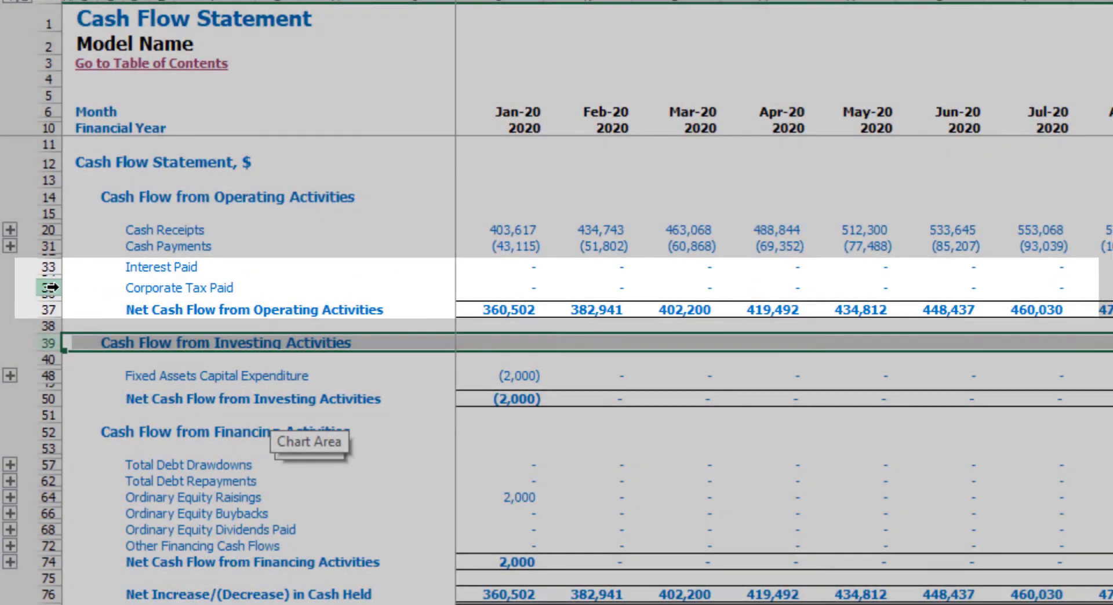
pyautogui.click(51, 288)
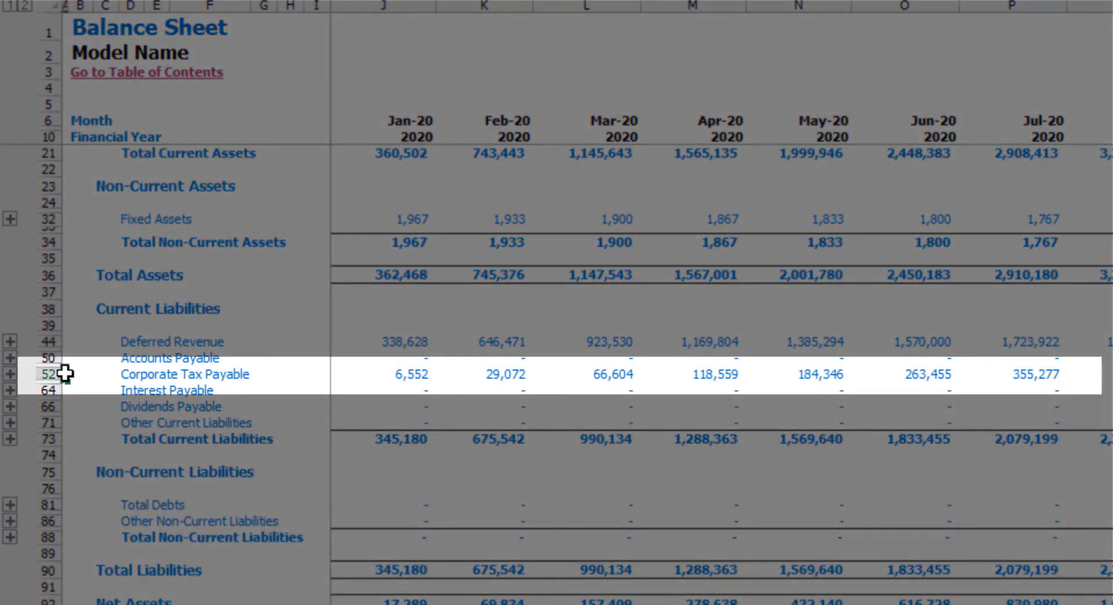
# - Check the Corporate Tax Payable row in the balance sheet
pyautogui.click(56, 374)
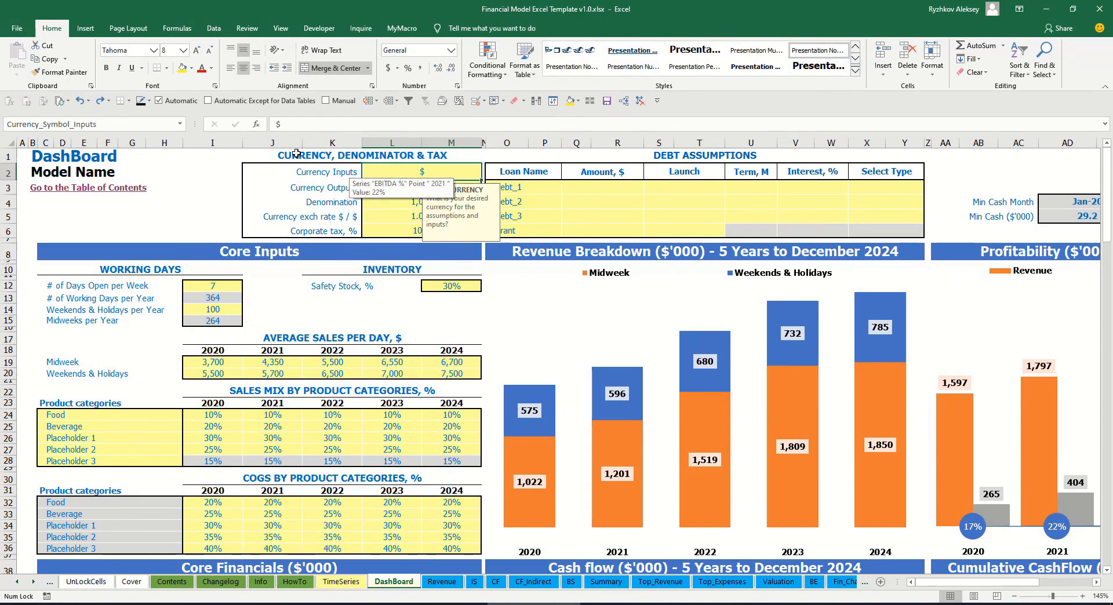
# - On the Dashboard, set the currency for inputs to USD and the currency for outputs to EUR
pyautogui.click(198, 178)
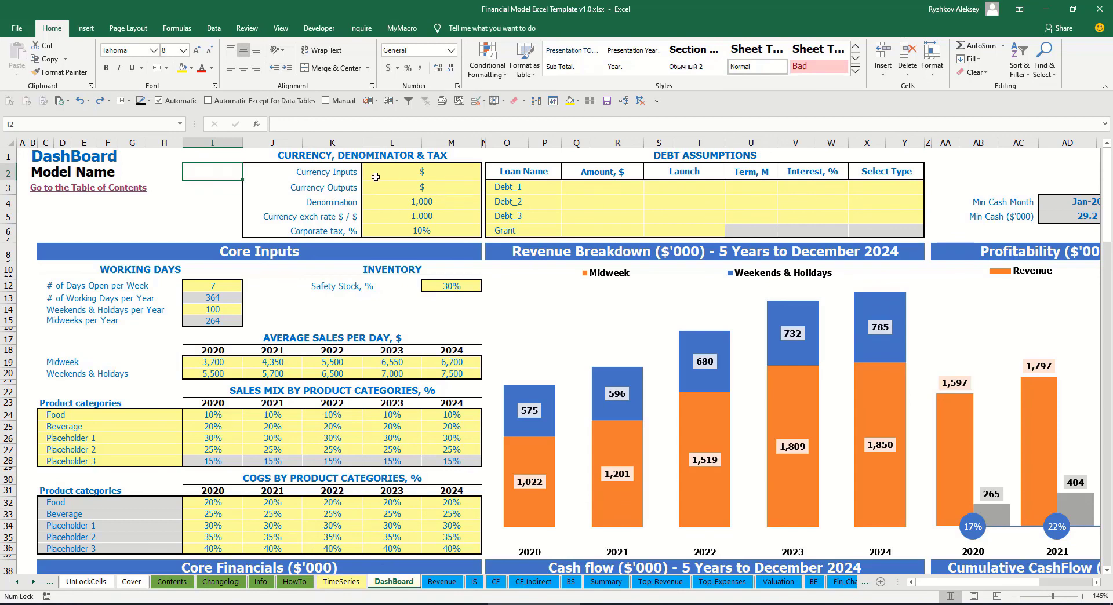
pyautogui.click(402, 179)
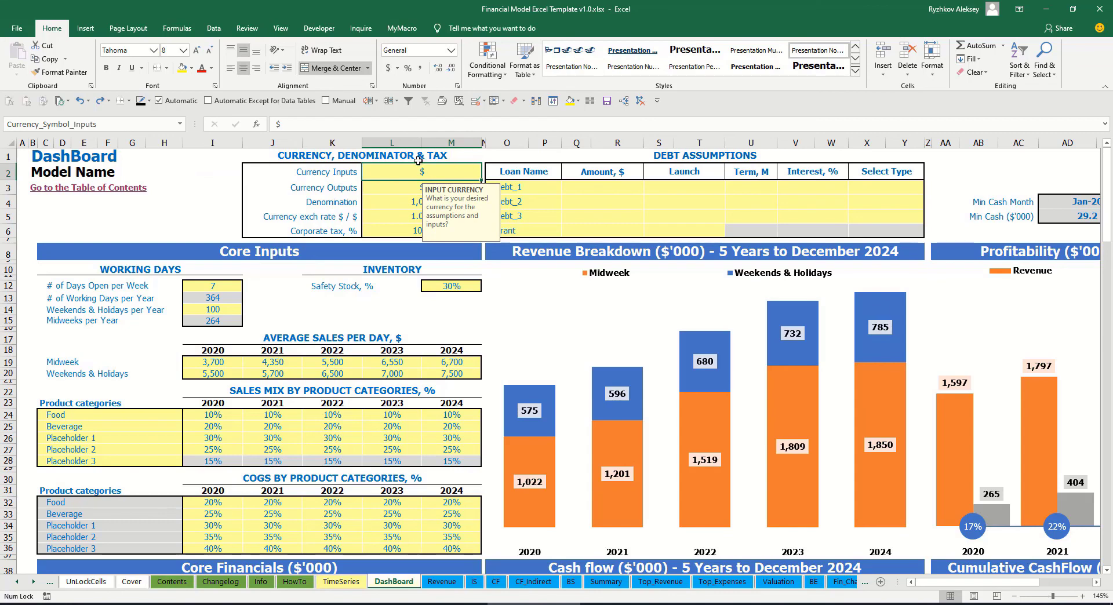
pyautogui.click(385, 188)
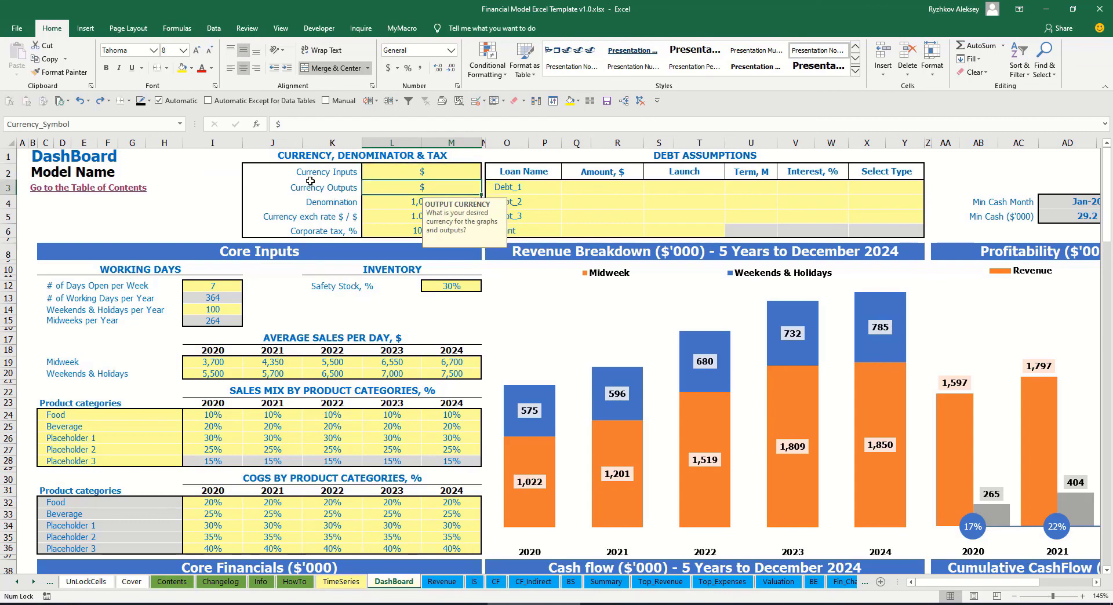
pyautogui.click(396, 174)
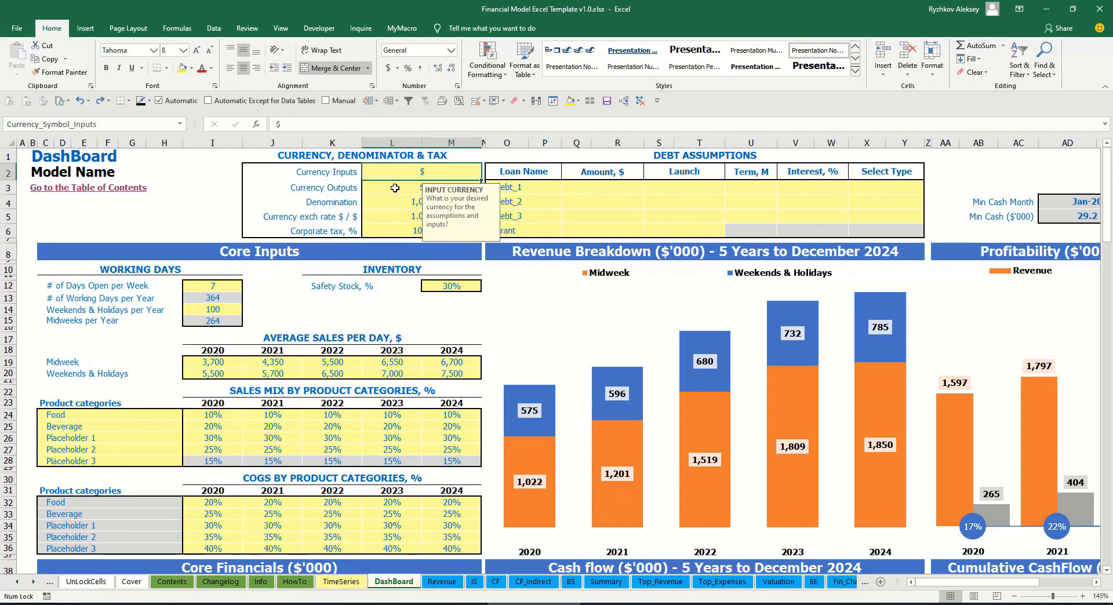
pyautogui.click(395, 188)
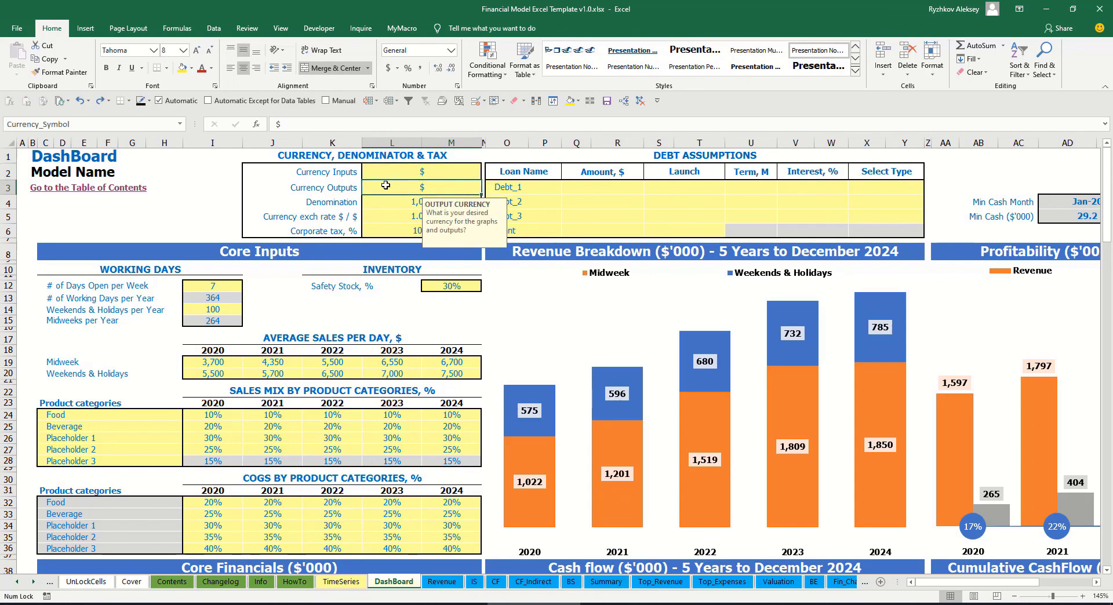
pyautogui.click(410, 173)
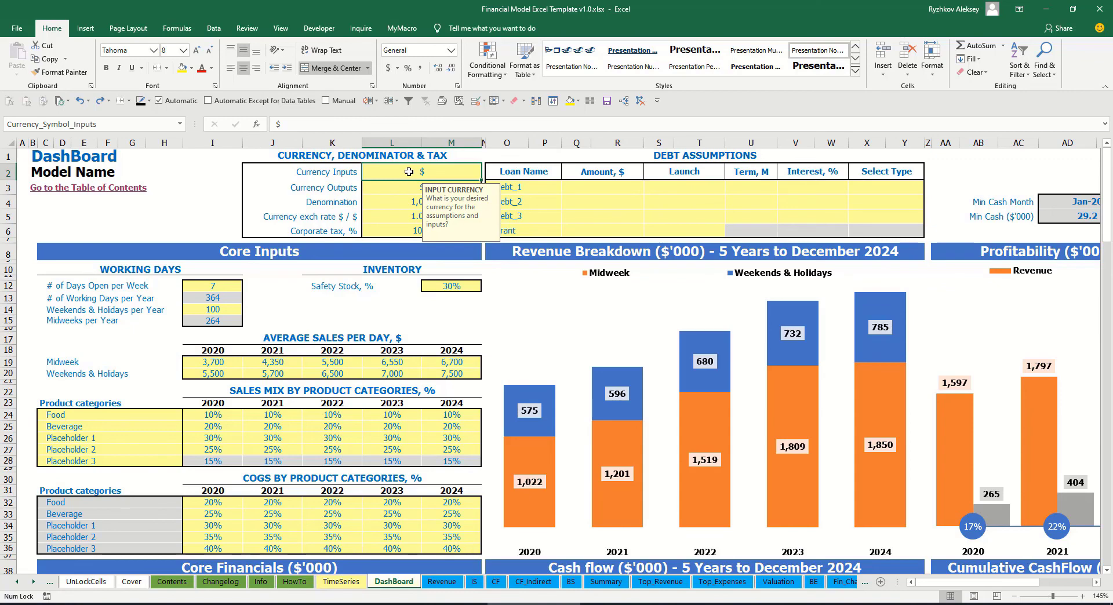
pyautogui.write('USD')
pyautogui.press('Return')
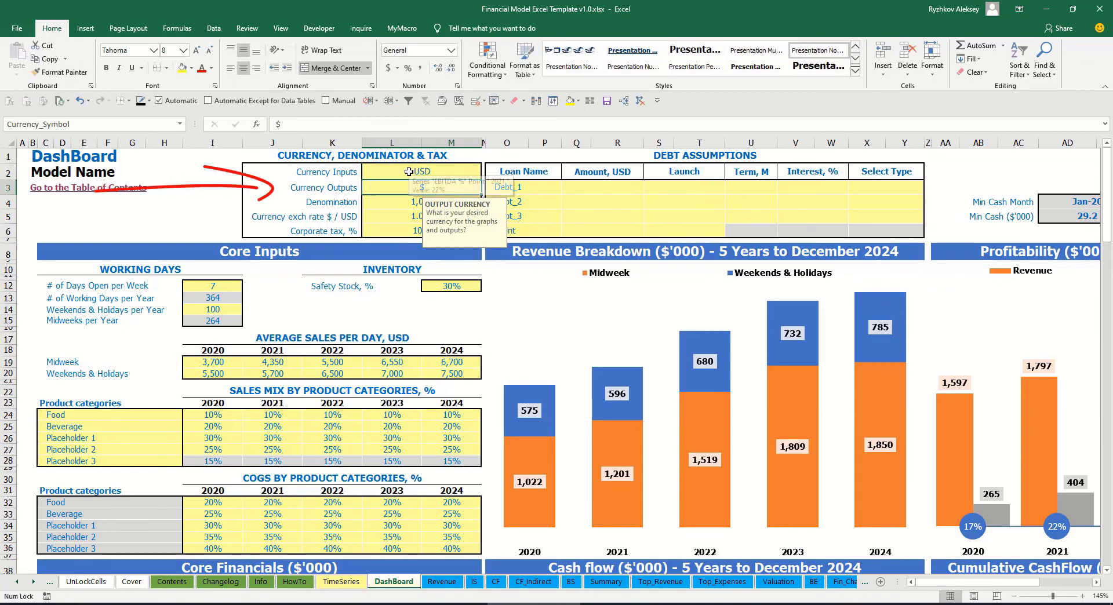
pyautogui.write('EUR')
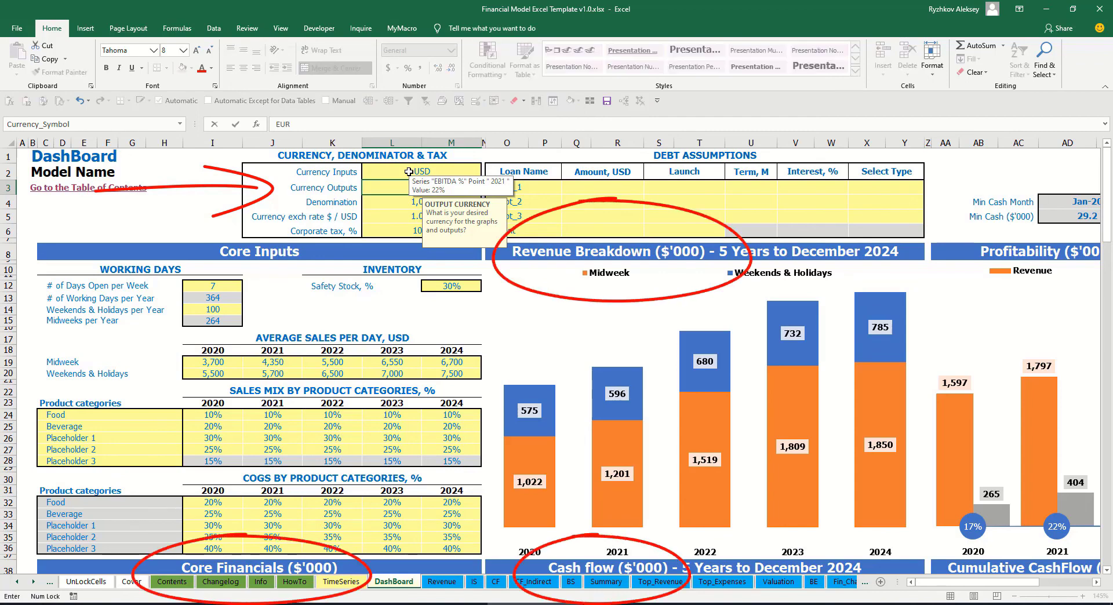
pyautogui.press('Return')
pyautogui.press('Return')
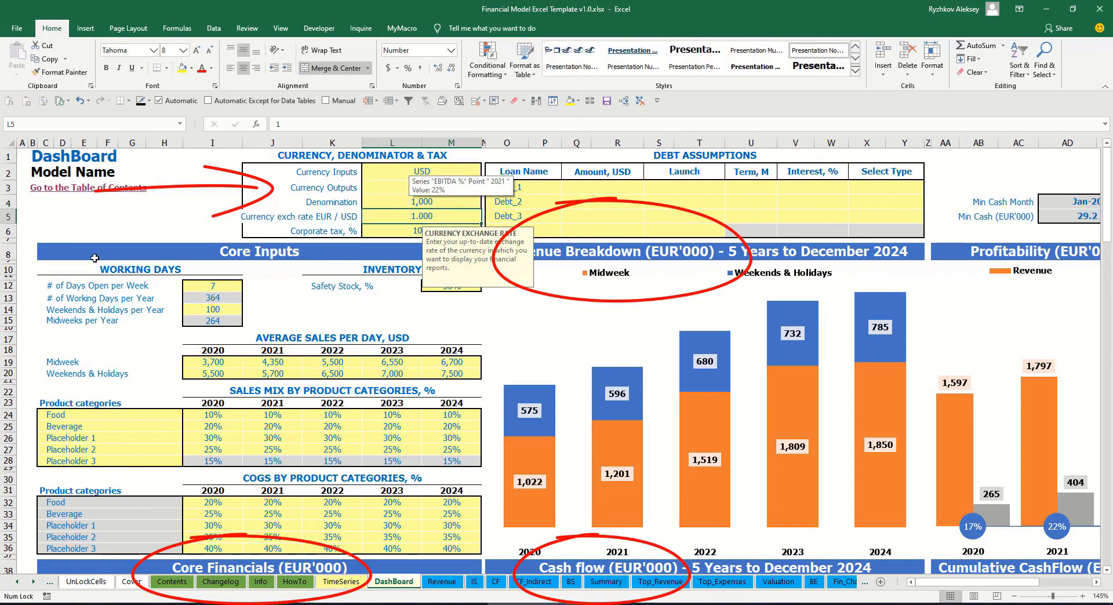
# - Set the EUR / USD currency exchange rate on the Dashboard to 1.2
pyautogui.click(221, 194)
pyautogui.click(422, 217)
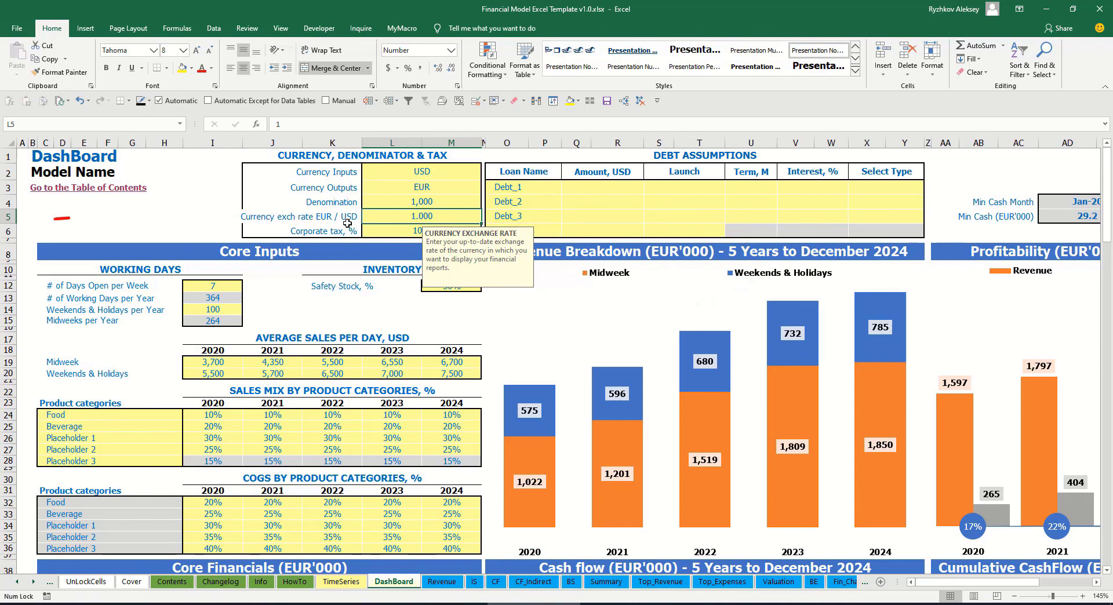
pyautogui.write('1.2')
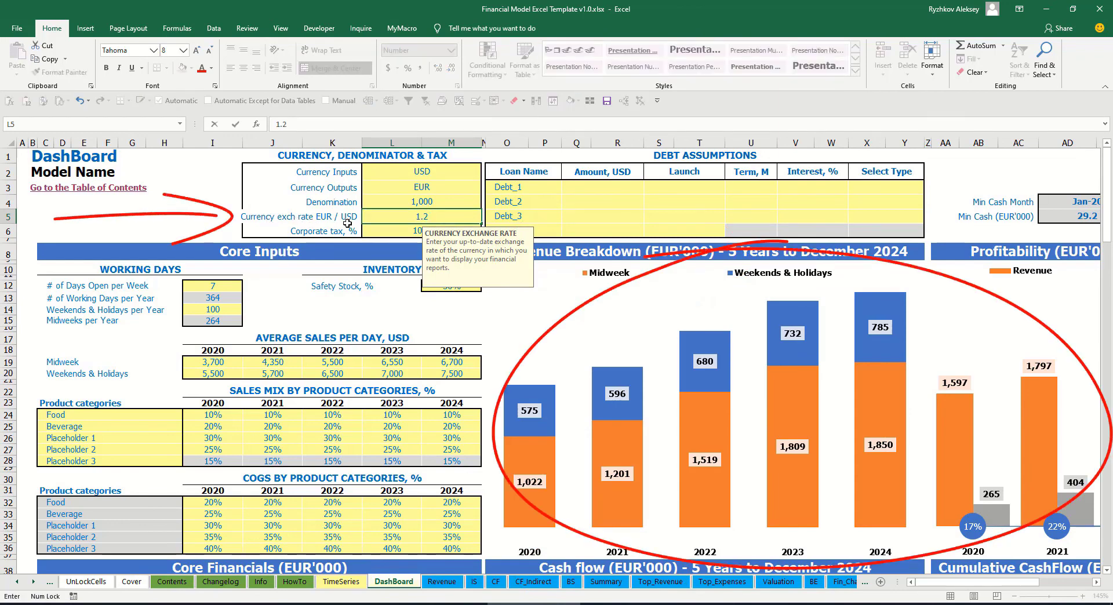
pyautogui.press('Return')
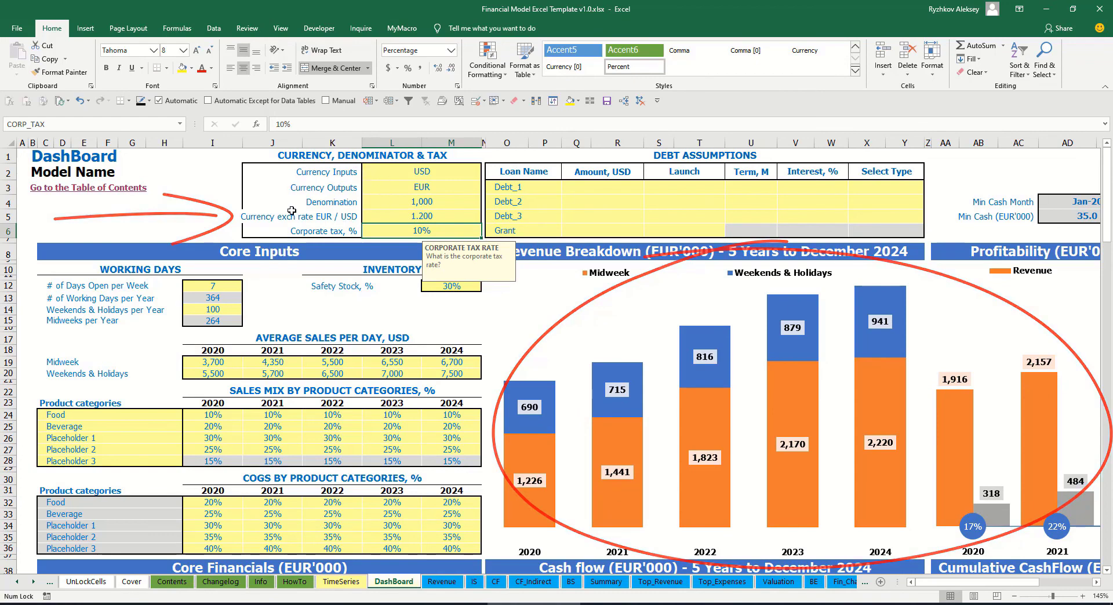
# - Review the Dashboard's input currency, output currency and exchange rate settings
pyautogui.press('Up')
pyautogui.press('Up')
pyautogui.press('Up')
pyautogui.press('Up')
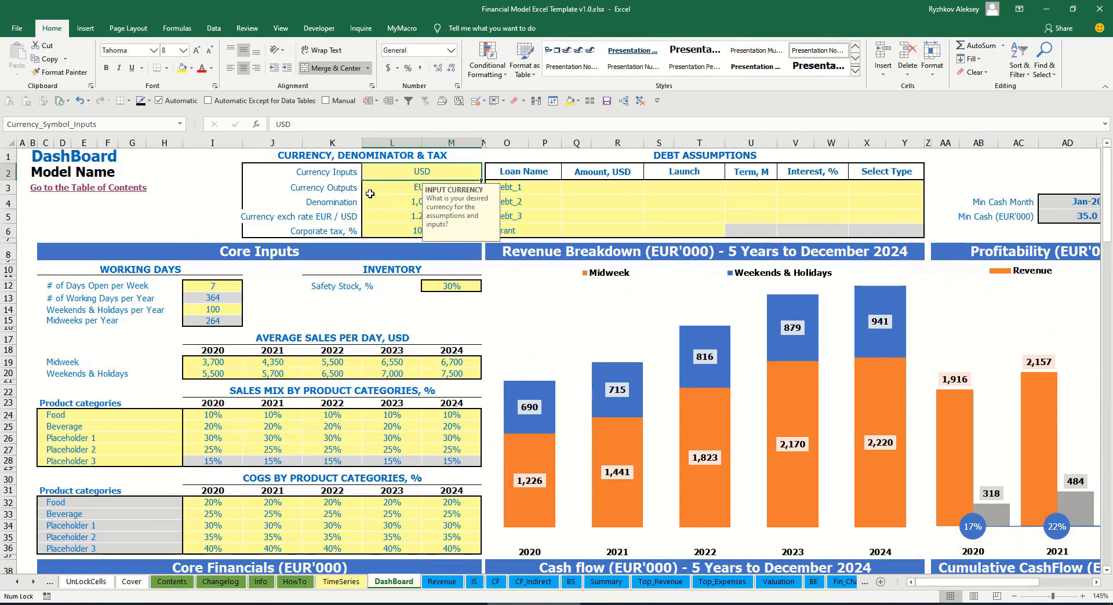
pyautogui.click(392, 188)
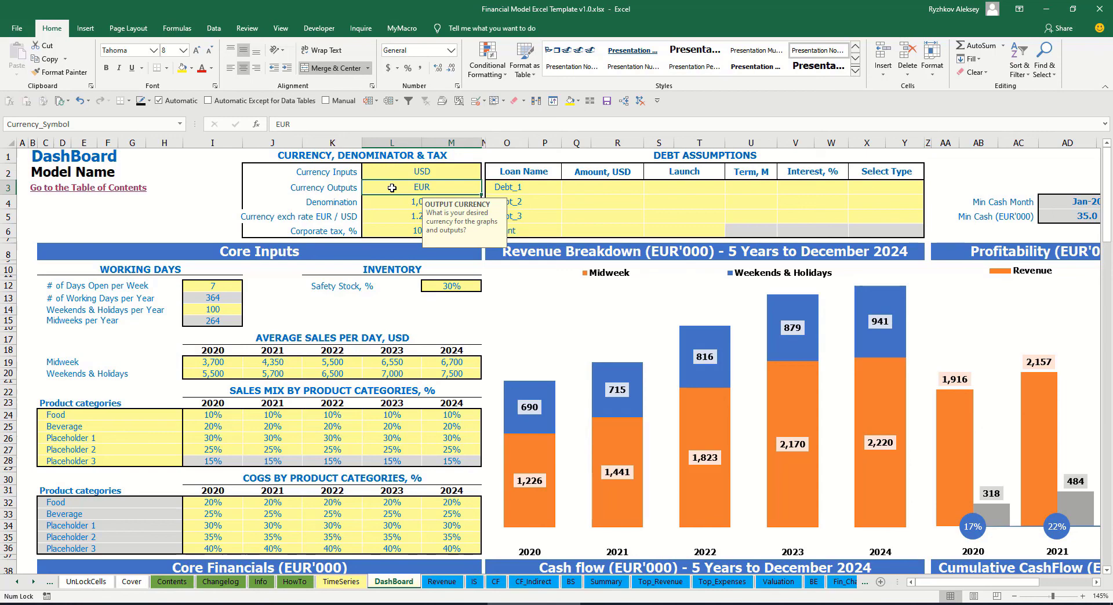
pyautogui.click(379, 217)
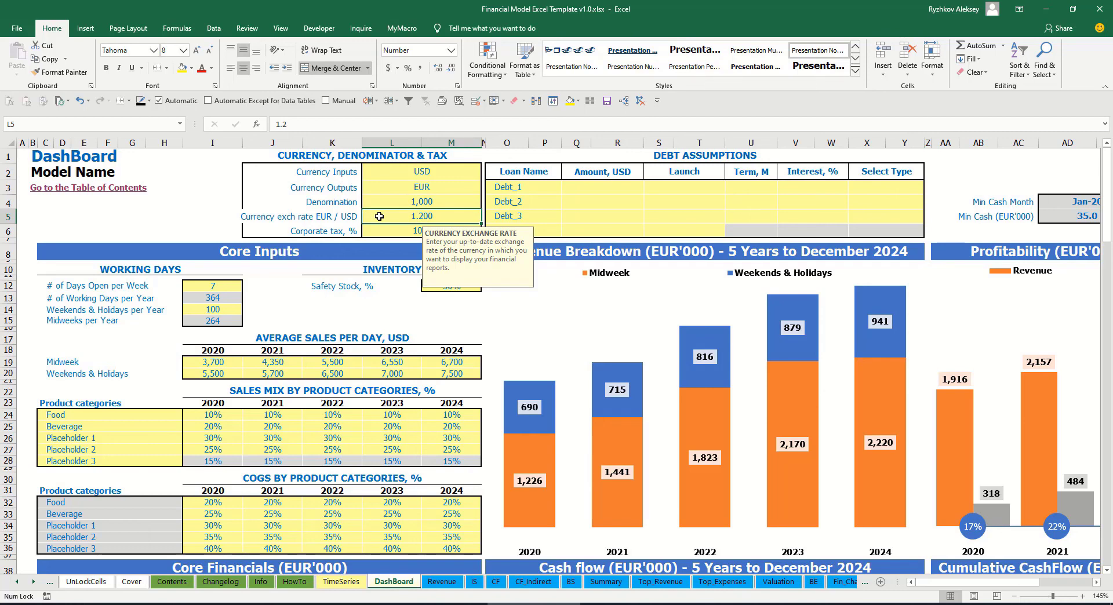
# - Compare the Dashboard's denomination setting with the income statement headings on the Summary sheet
pyautogui.click(397, 201)
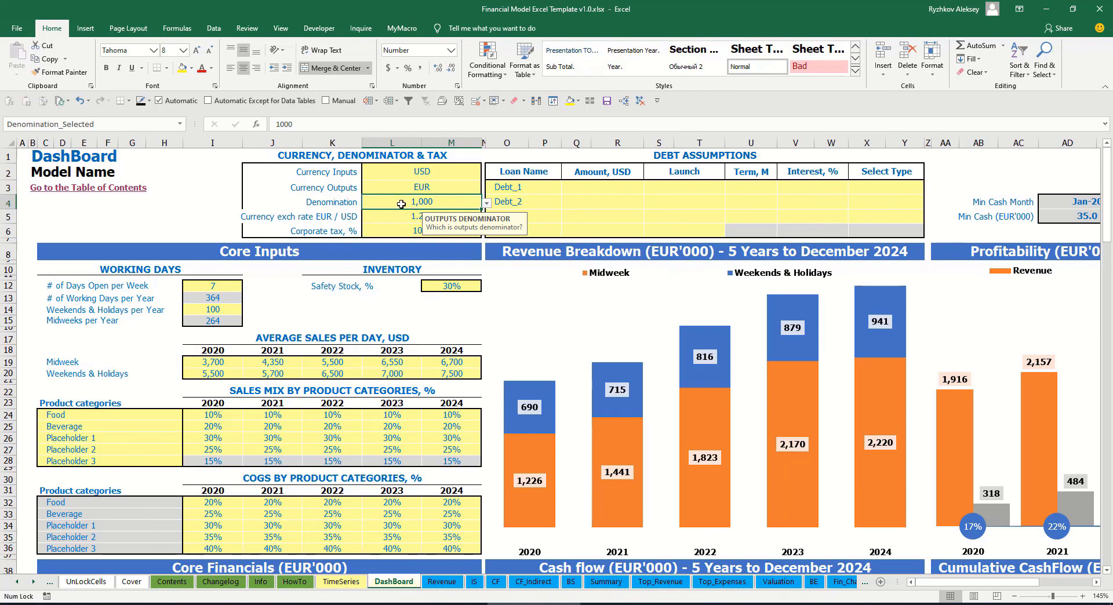
pyautogui.click(606, 581)
pyautogui.click(182, 200)
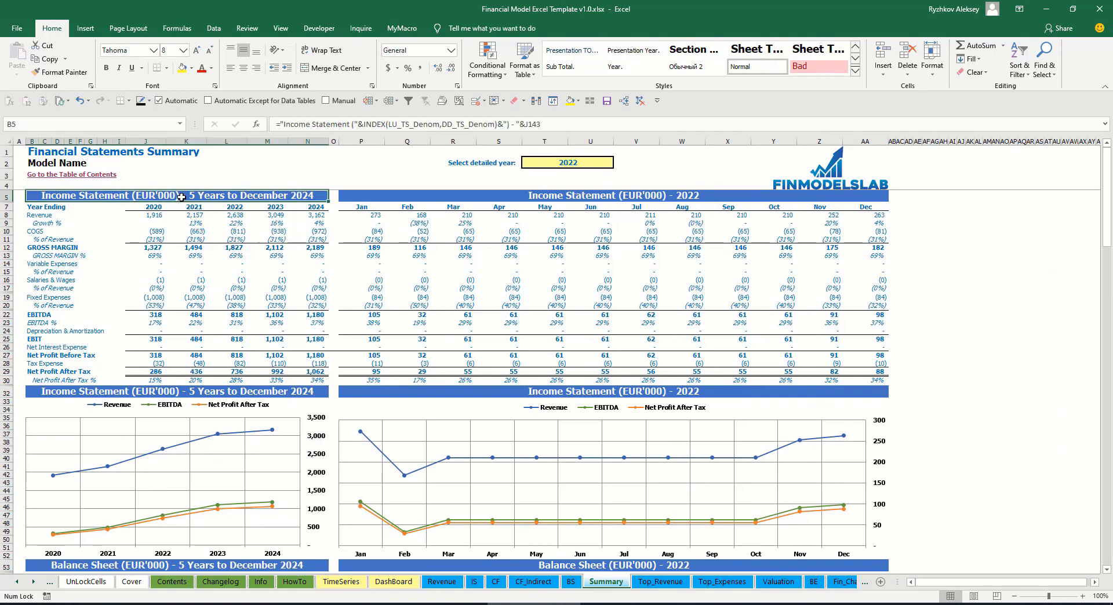
pyautogui.click(606, 192)
pyautogui.click(225, 199)
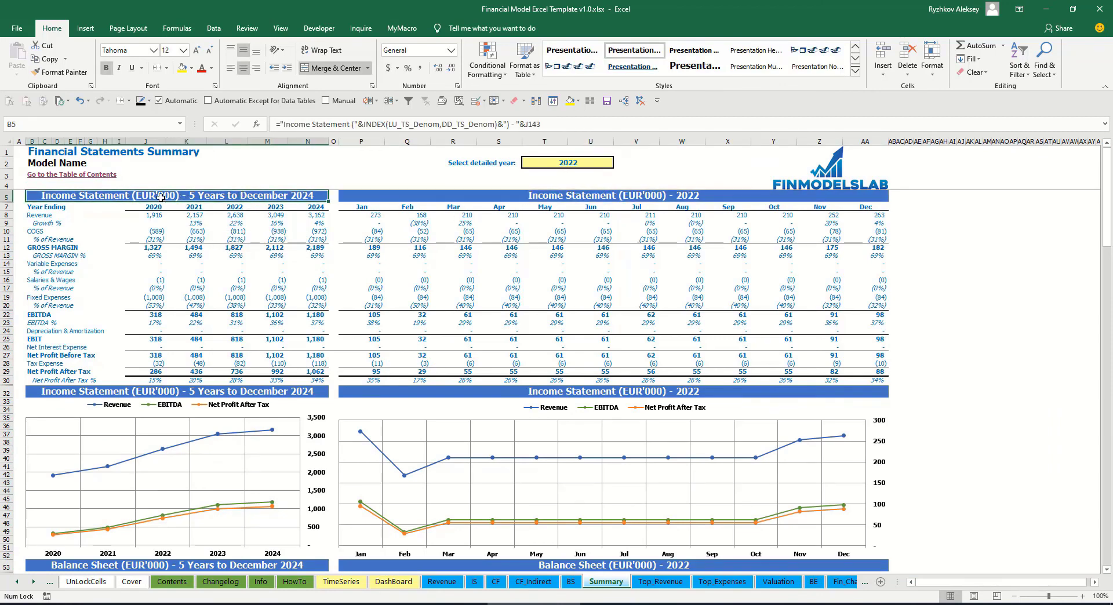
# - Set the Dashboard's denomination to 1,000,000 and check the income statement headings and figures on the Summary sheet
pyautogui.click(394, 581)
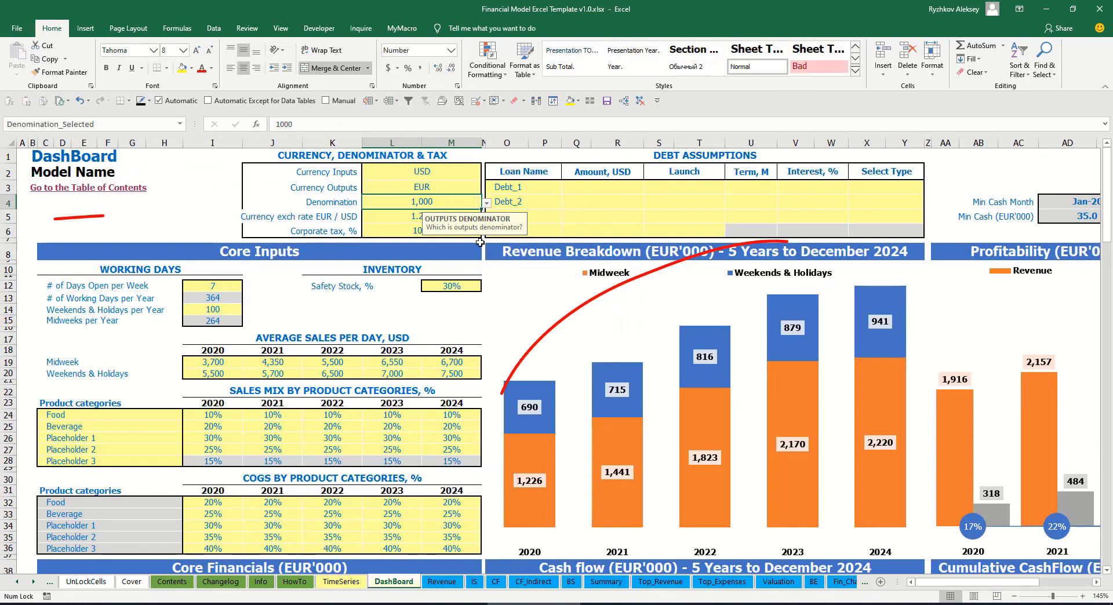
pyautogui.click(486, 202)
pyautogui.click(427, 240)
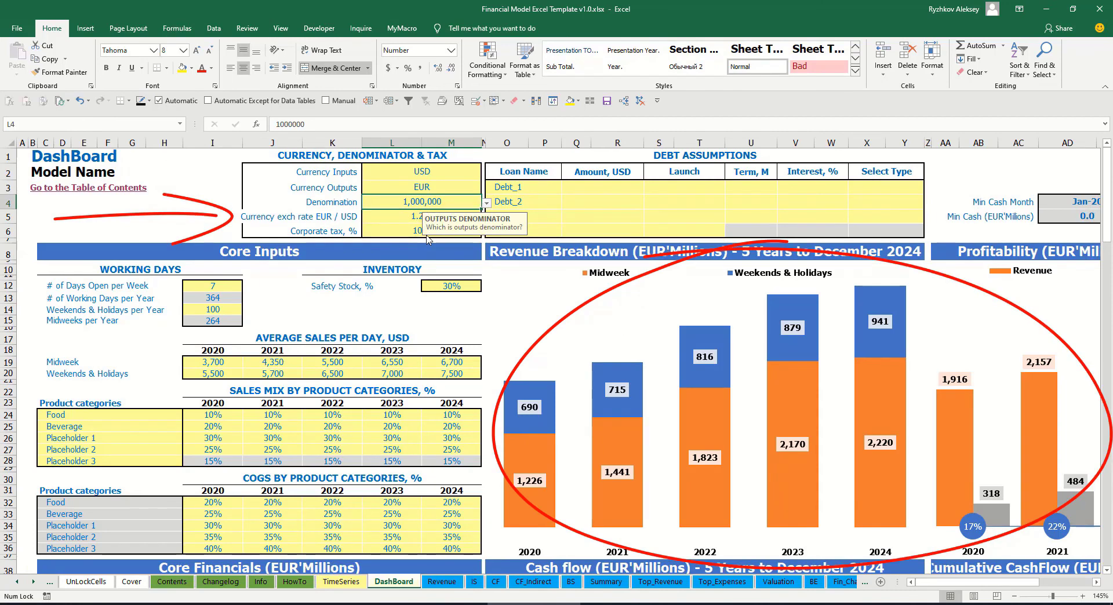
pyautogui.click(606, 581)
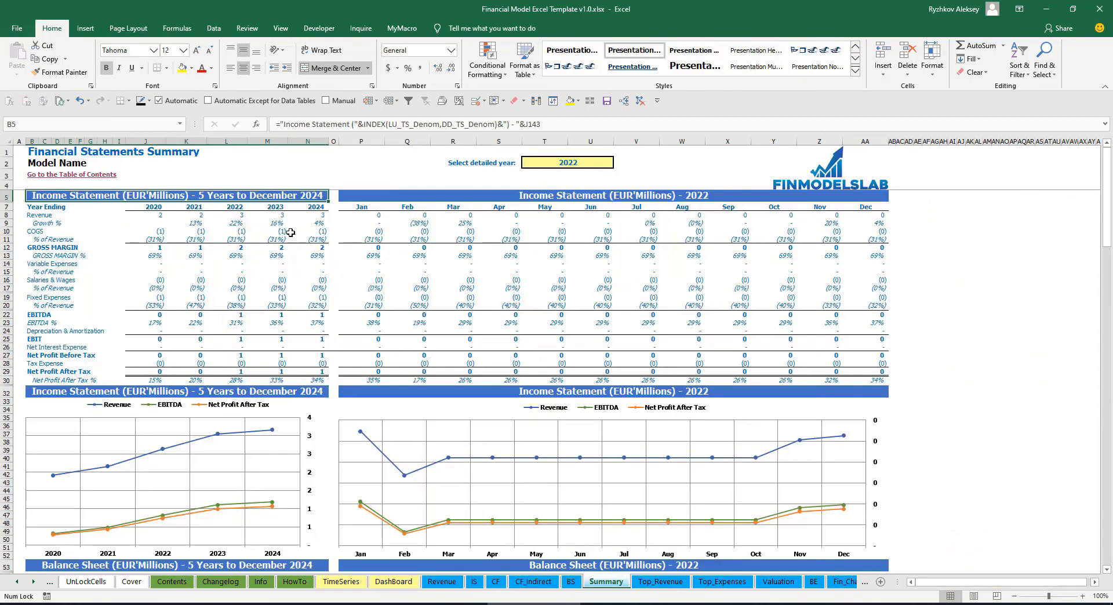
pyautogui.click(464, 195)
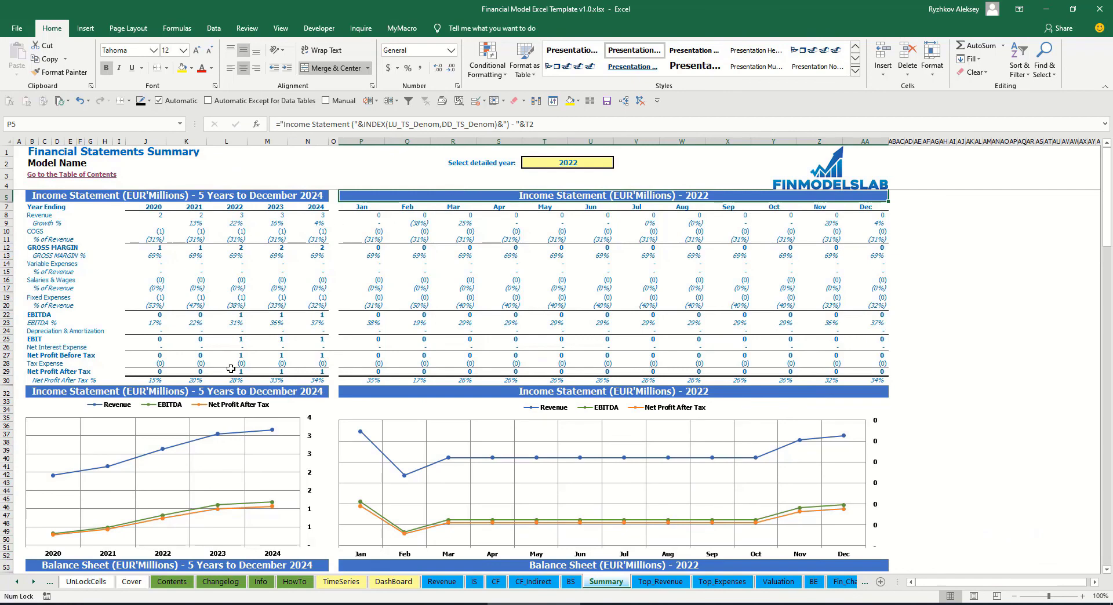
# - Set the Dashboard's denomination to 1 and check the income statement on the Summary sheet
pyautogui.click(394, 582)
pyautogui.click(486, 203)
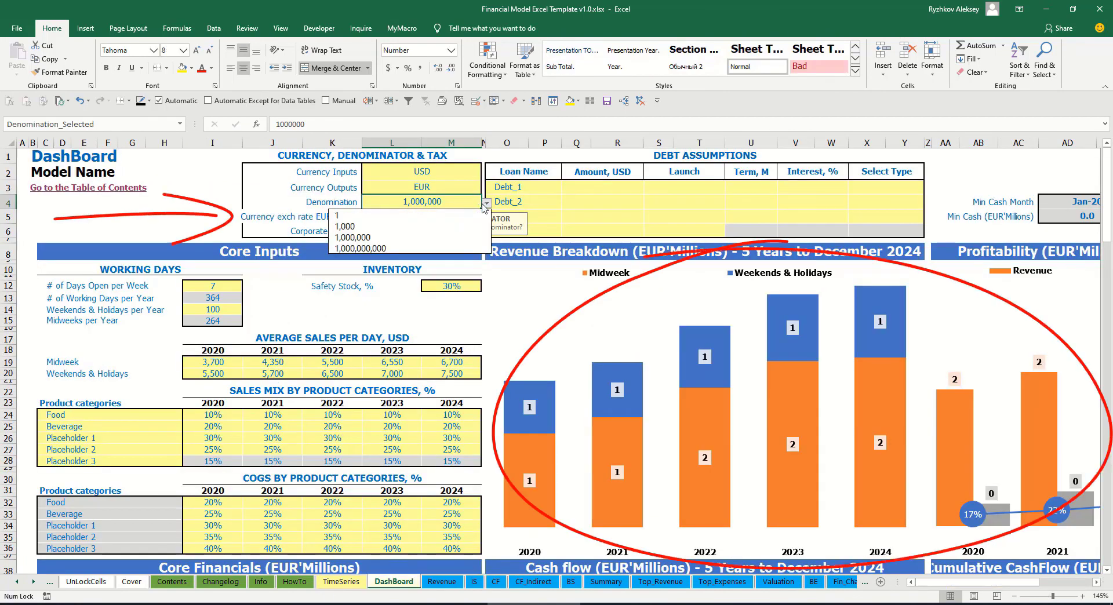
pyautogui.click(409, 217)
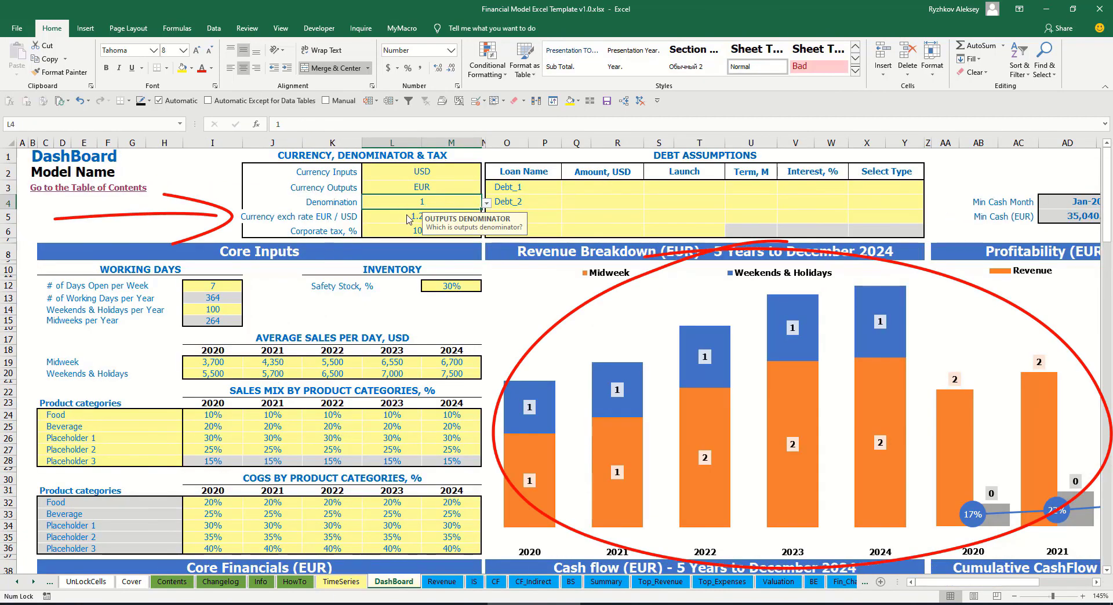
pyautogui.click(606, 582)
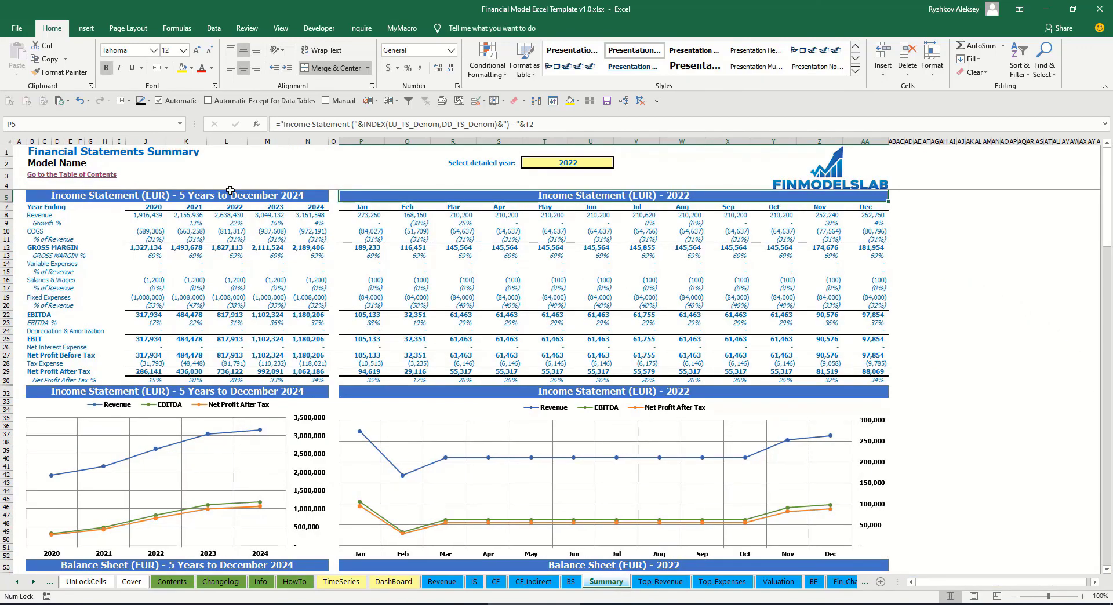
# - Set the corporate tax on the Dashboard to 15% and check the Tax Expense row in the income statement
pyautogui.click(393, 582)
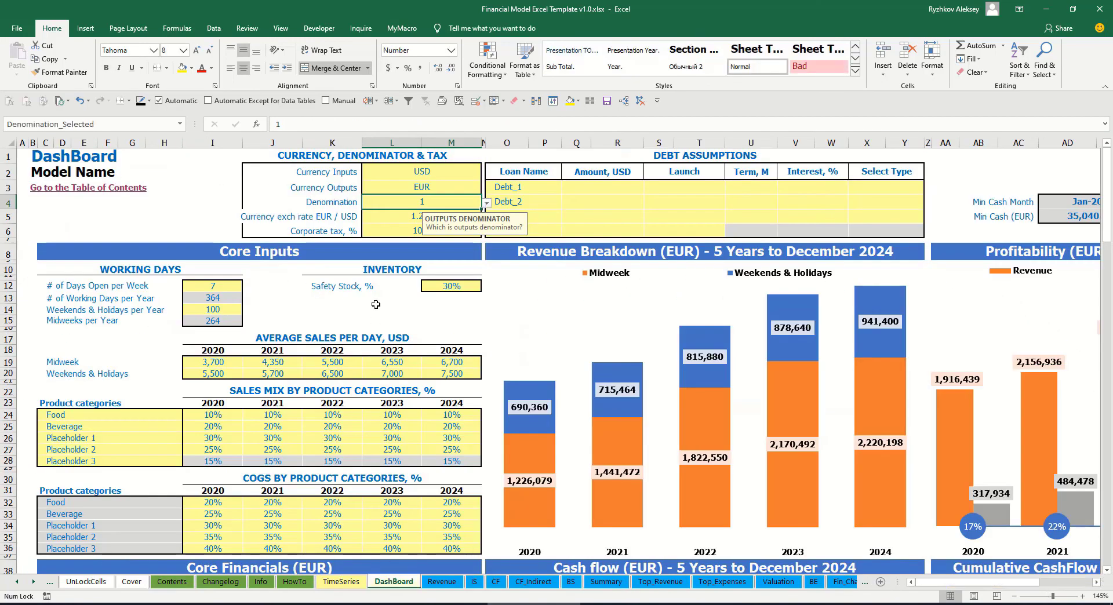
pyautogui.click(397, 226)
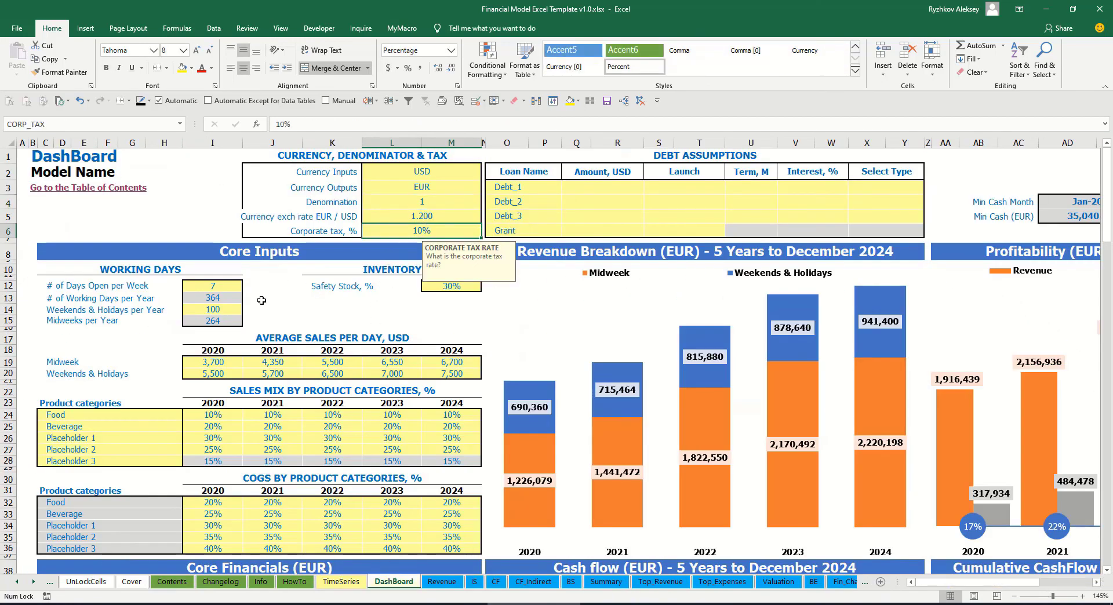
pyautogui.write('15')
pyautogui.press('Return')
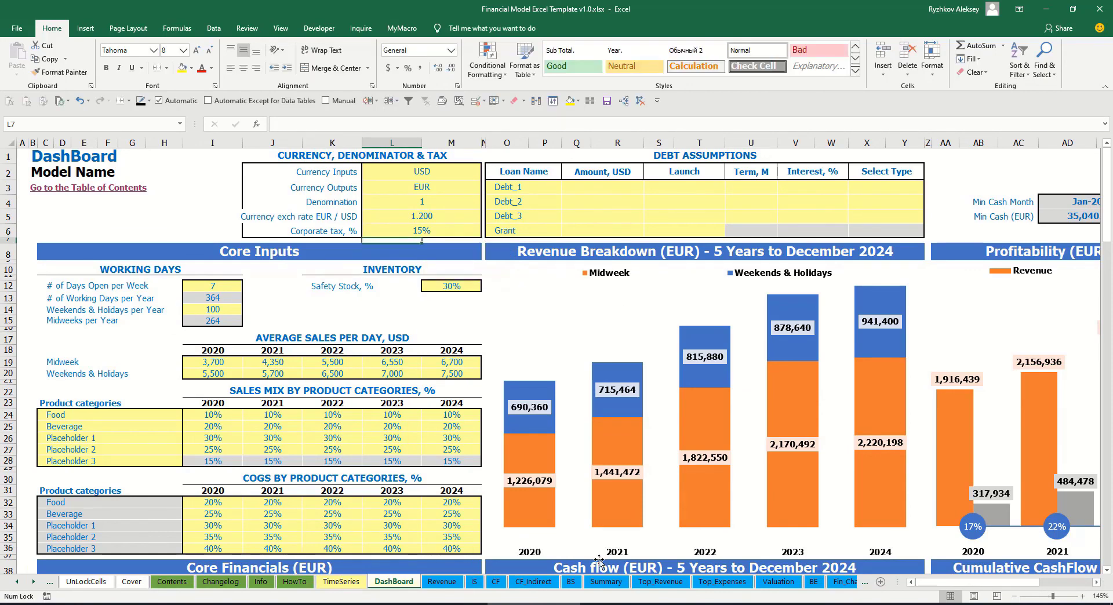
pyautogui.click(477, 582)
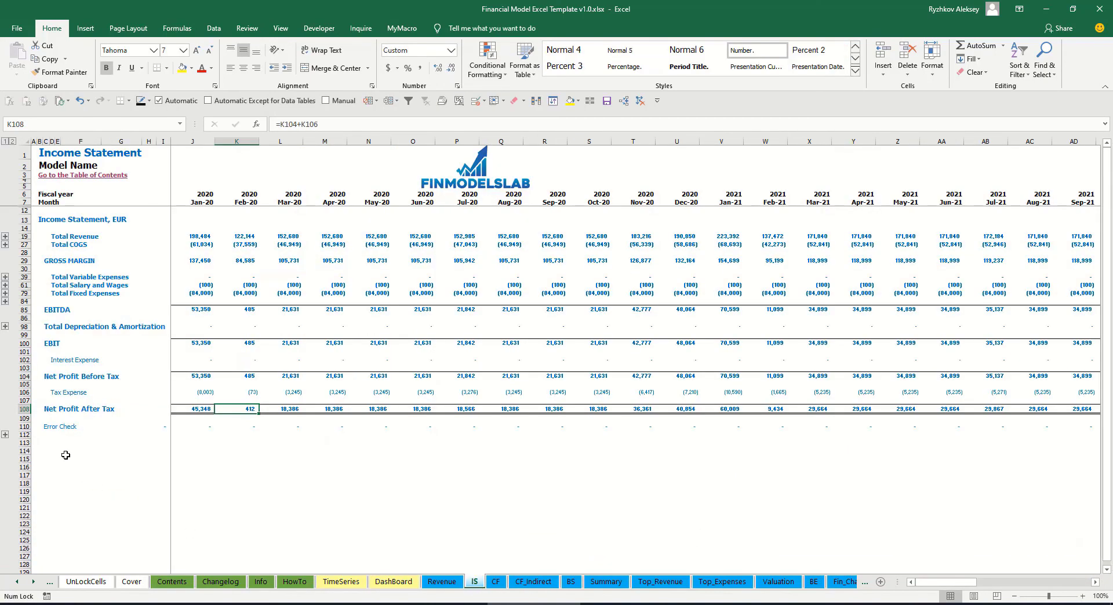
pyautogui.click(23, 393)
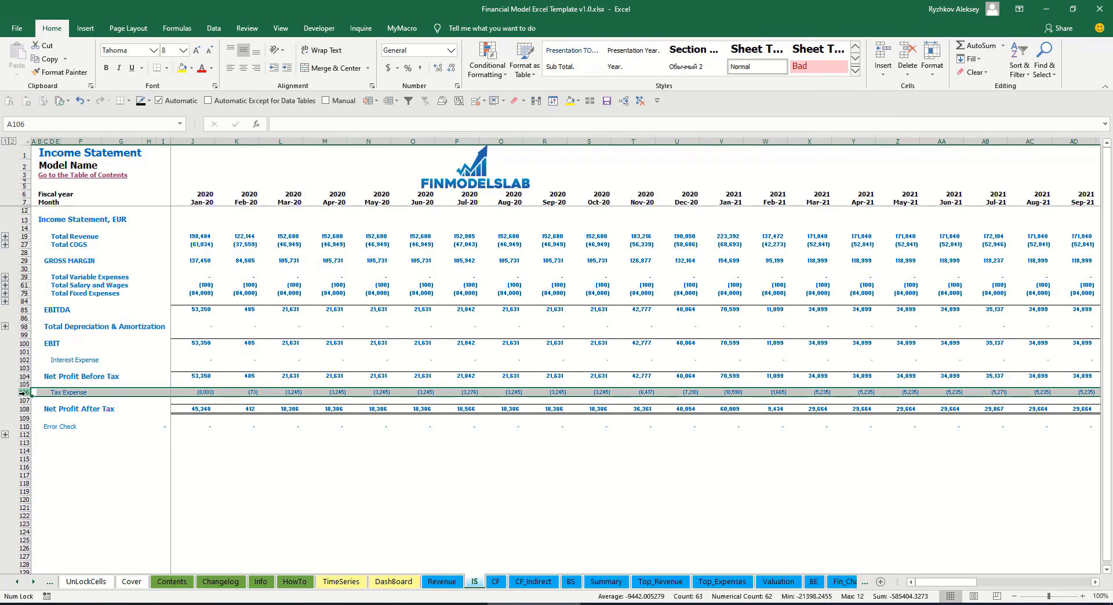